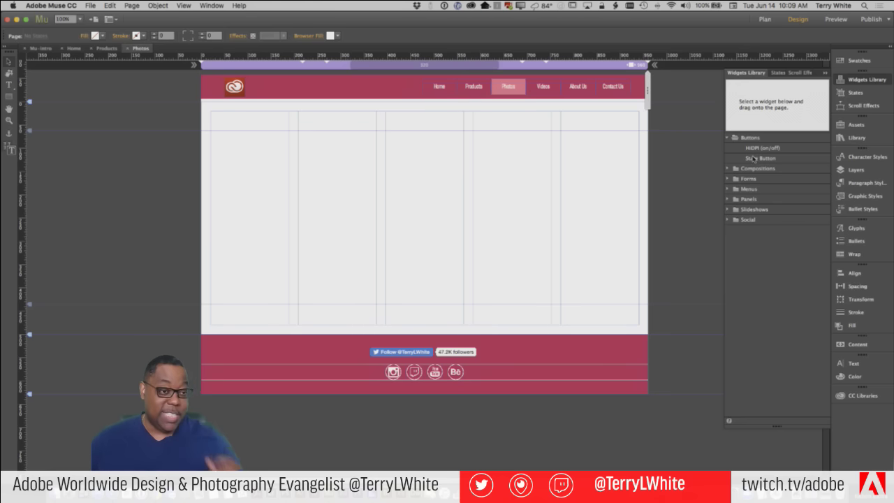
Collapse the Buttons widget folder and expand the Compositions folder in the Widgets Library
left_click(728, 138)
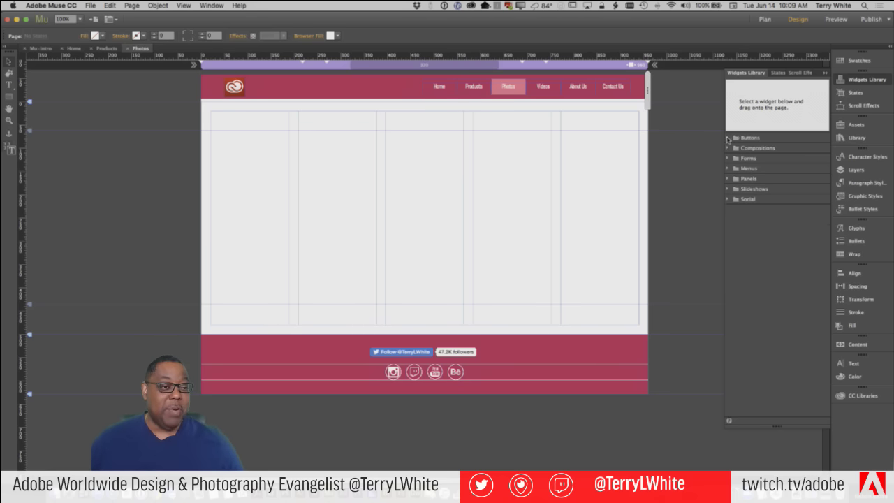
left_click(728, 148)
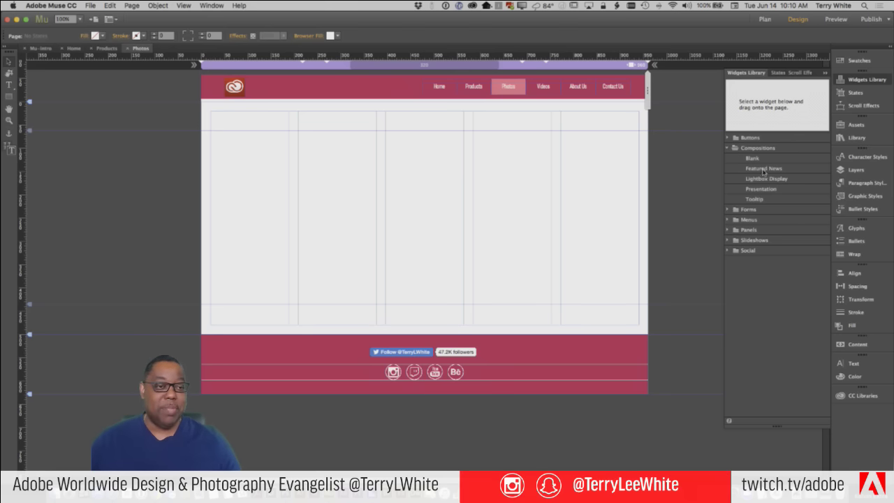
left_click_drag(752, 158, 357, 180)
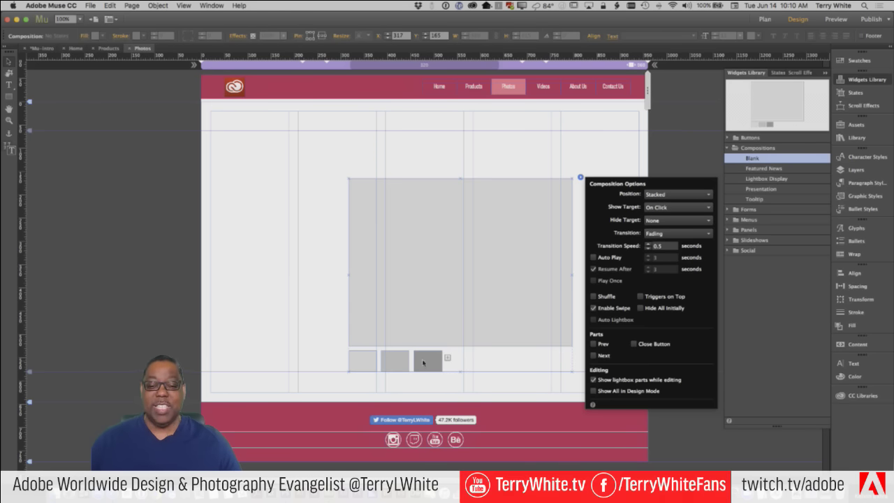
left_click(500, 255)
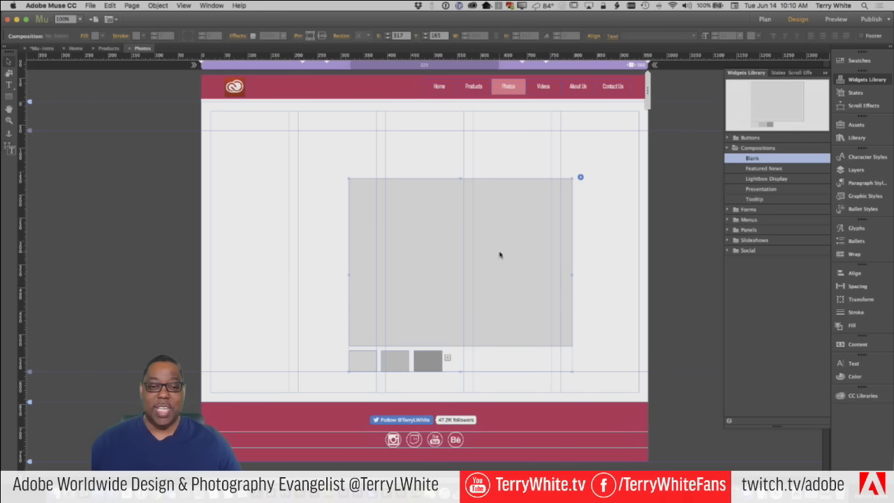
left_click(500, 255)
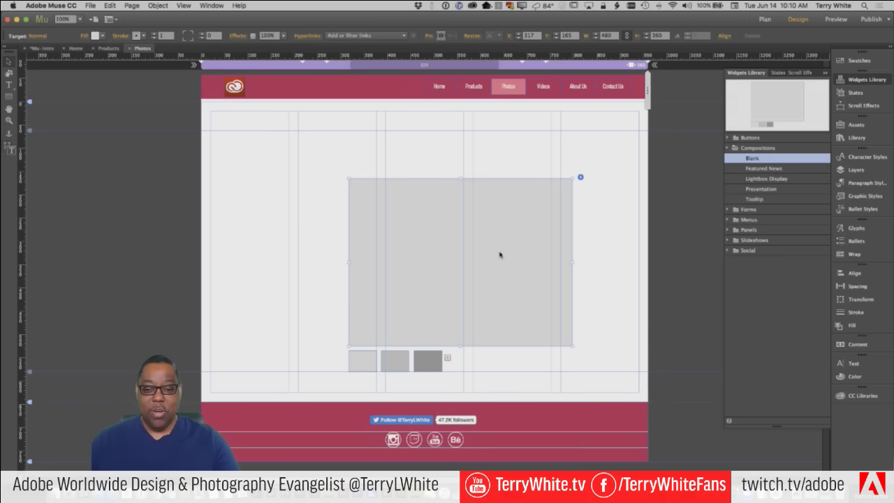
left_click(591, 249)
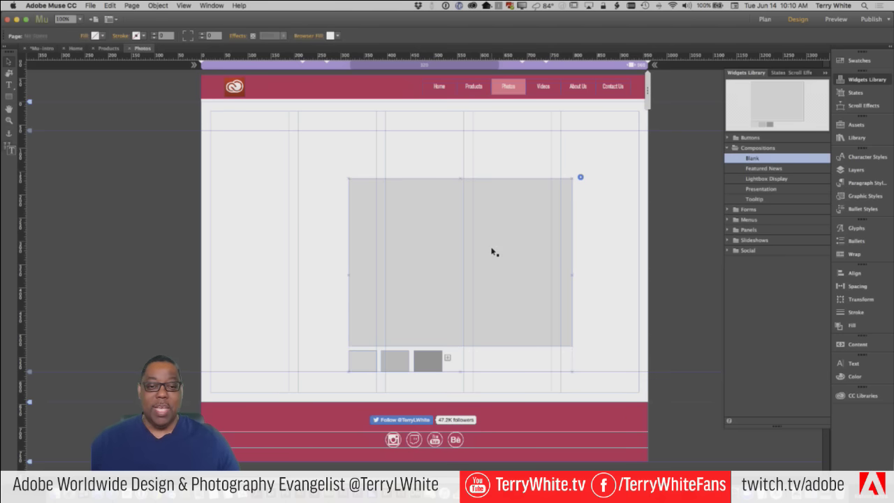
left_click(493, 252)
key("Delete")
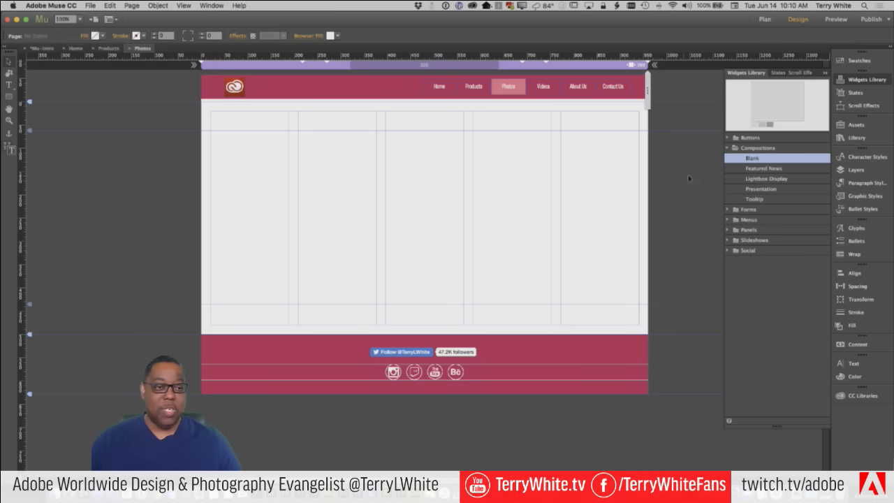
left_click_drag(741, 169, 372, 186)
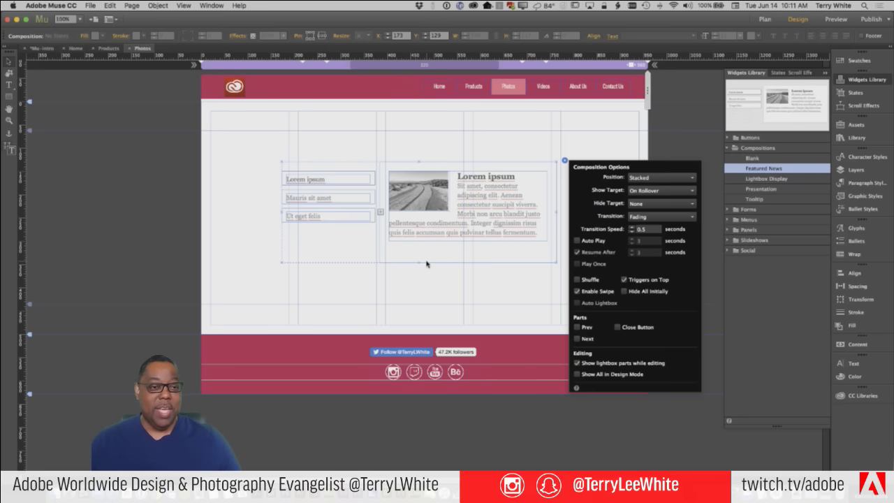
left_click(485, 258)
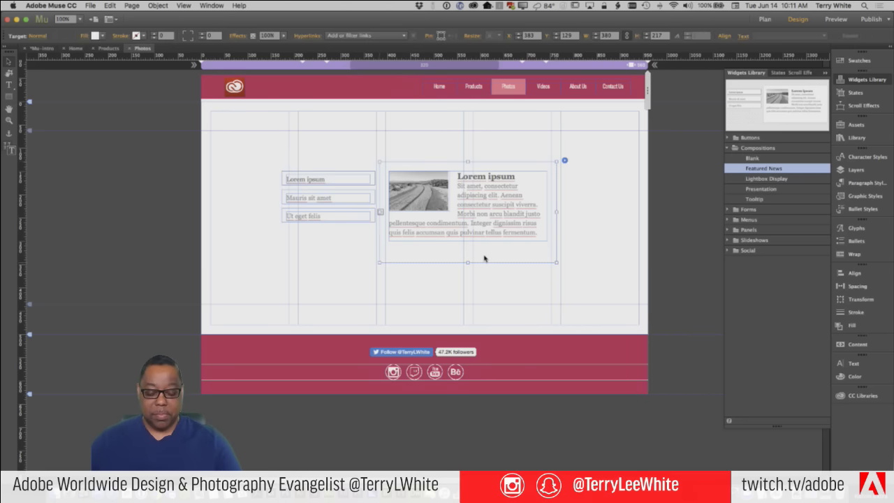
key("Delete")
key("Delete")
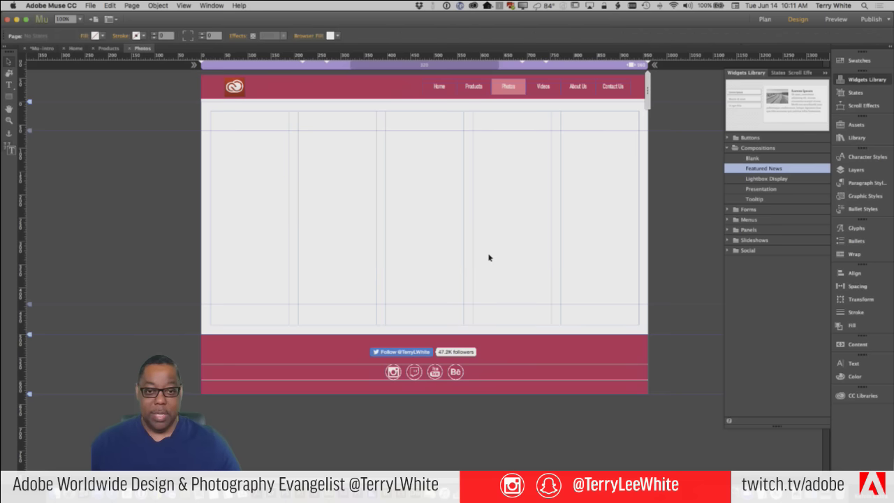
left_click_drag(763, 181, 320, 161)
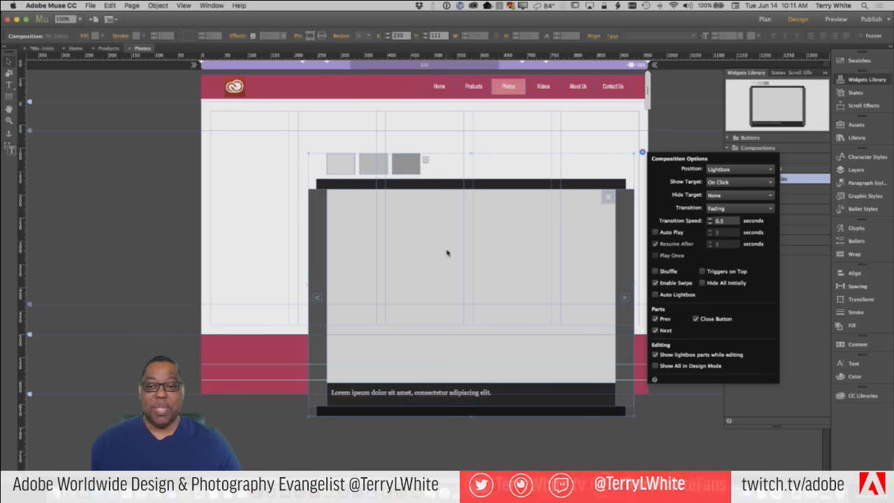
left_click(482, 149)
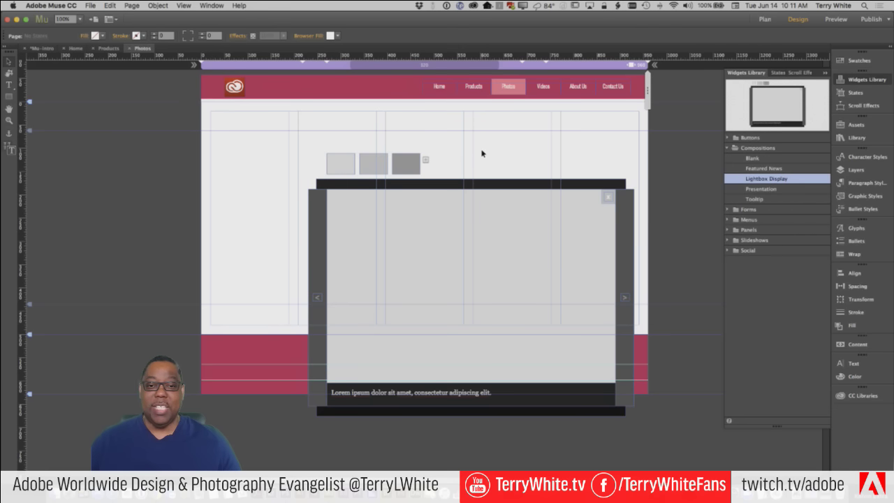
left_click(487, 206)
key("Delete")
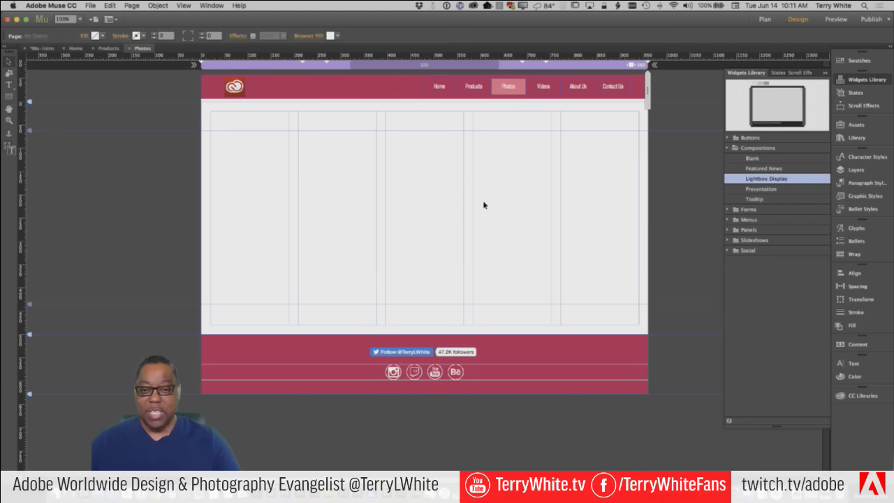
left_click(769, 190)
left_click_drag(768, 190, 303, 124)
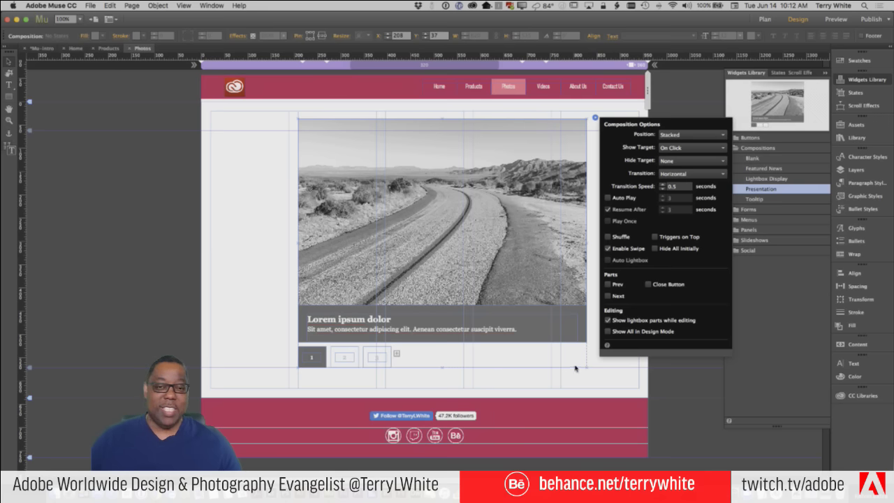
left_click(591, 351)
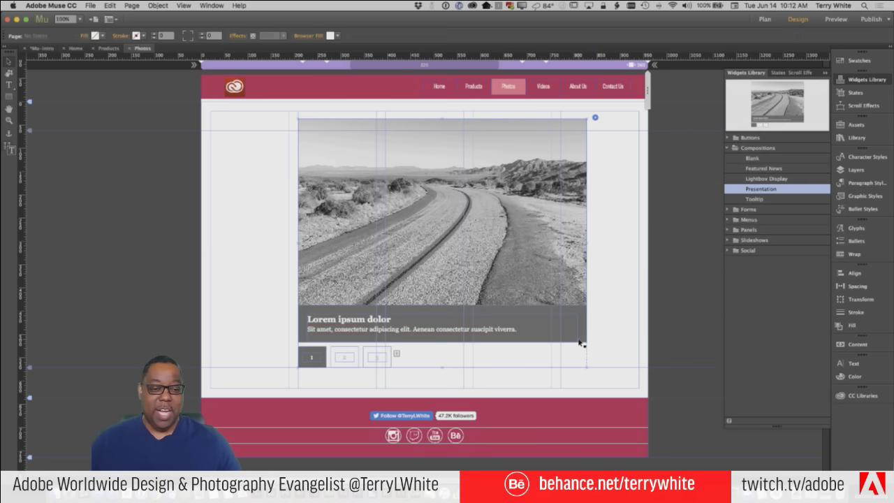
key("Delete")
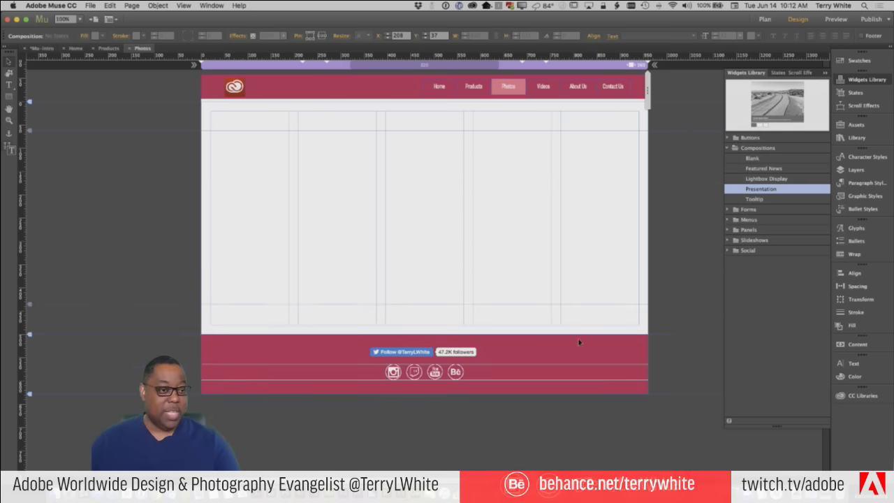
left_click(755, 200)
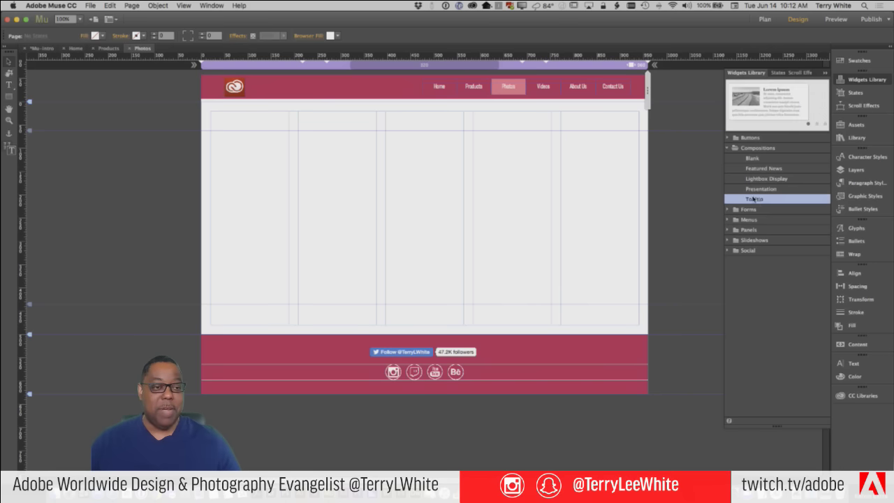
Drop a Tooltip composition onto the Photos page, then switch to Google Chrome
left_click_drag(763, 200, 307, 171)
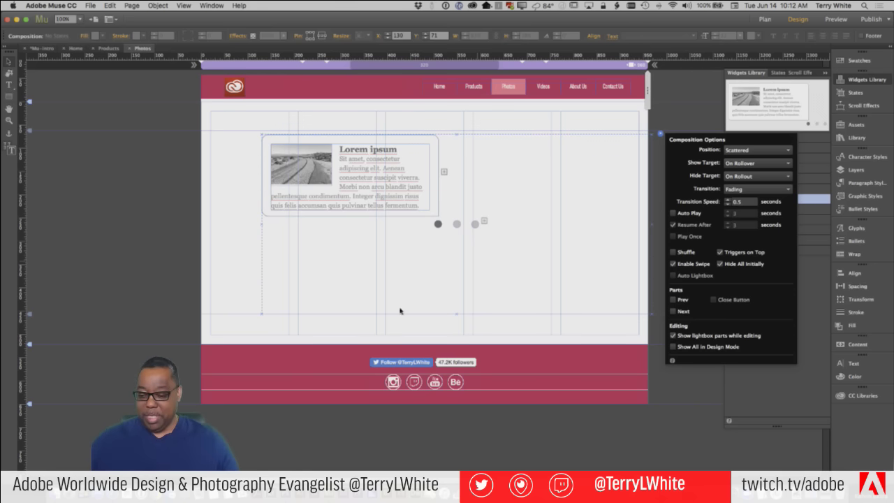
key("super+Tab")
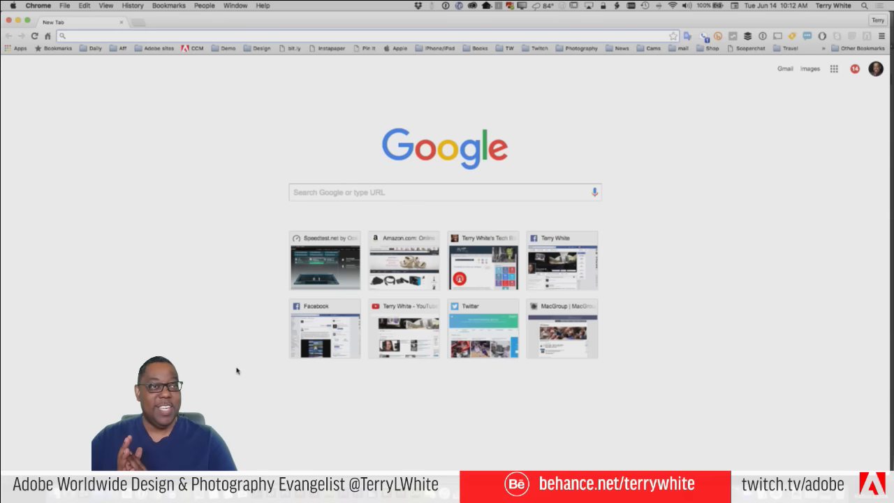
Search Google for 'iphone battery case' and scroll through the results
type("iphone")
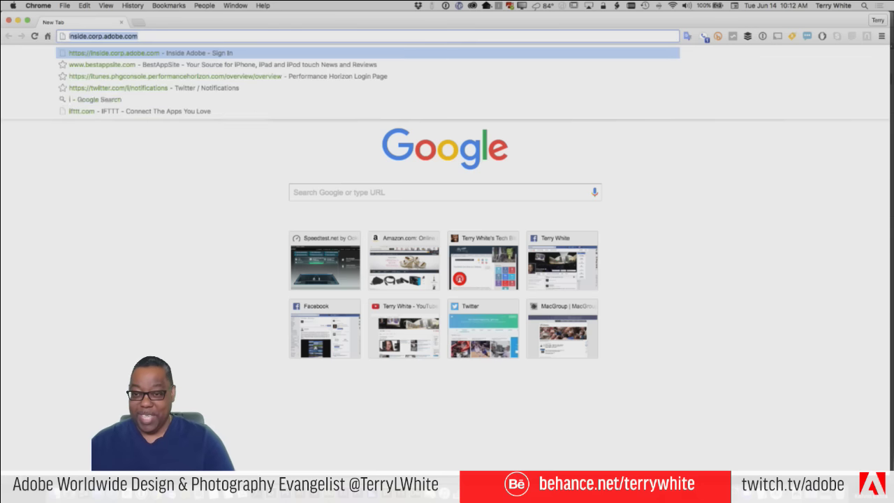
type(" batt")
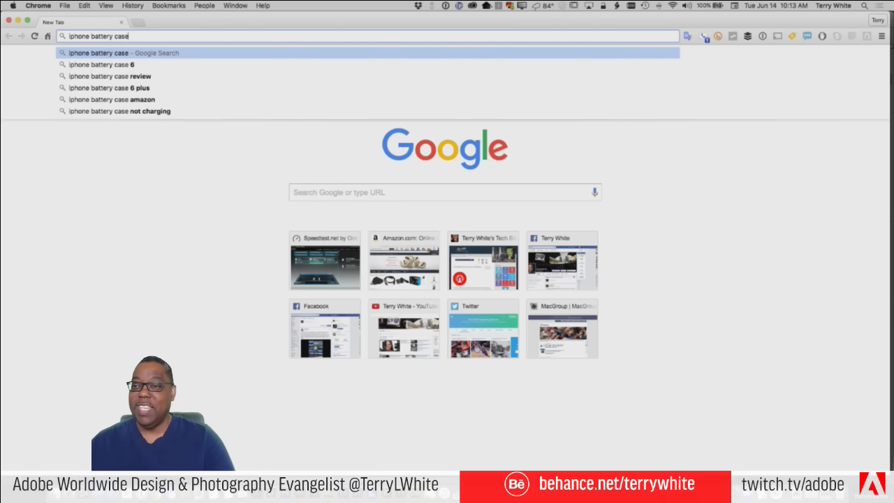
type("ery case")
key("Return")
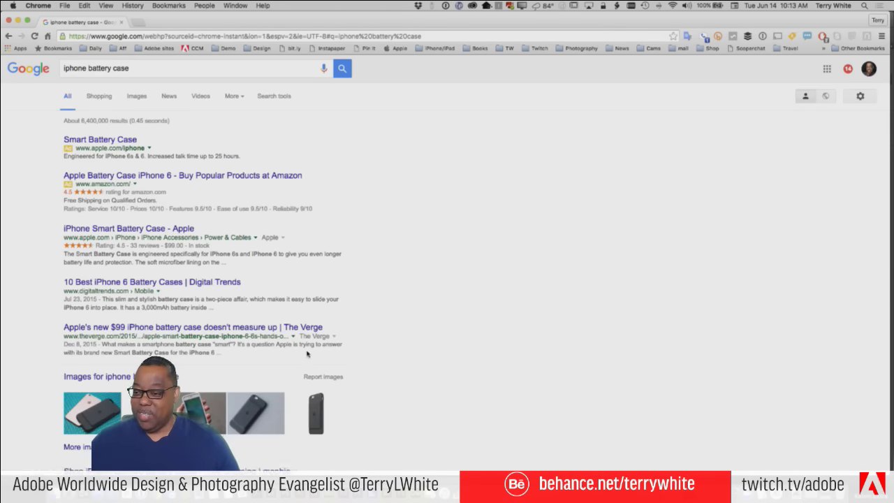
scroll(306, 354, "down", 5)
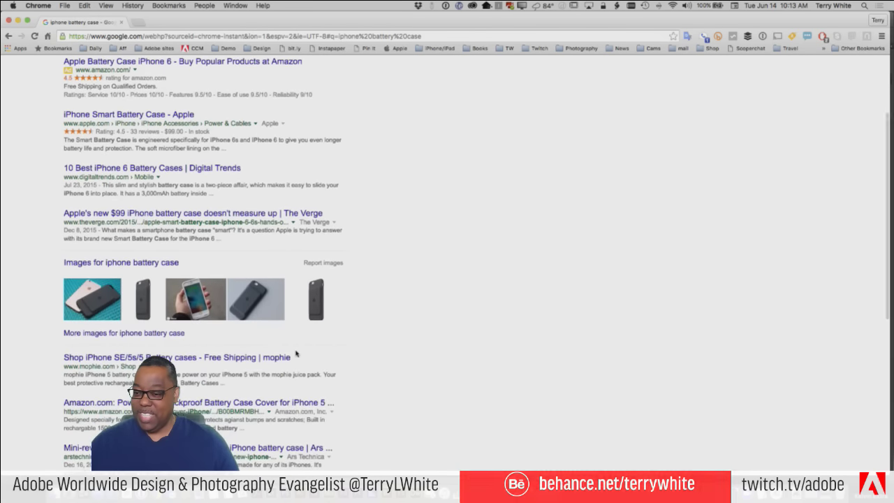
scroll(295, 339, "down", 1)
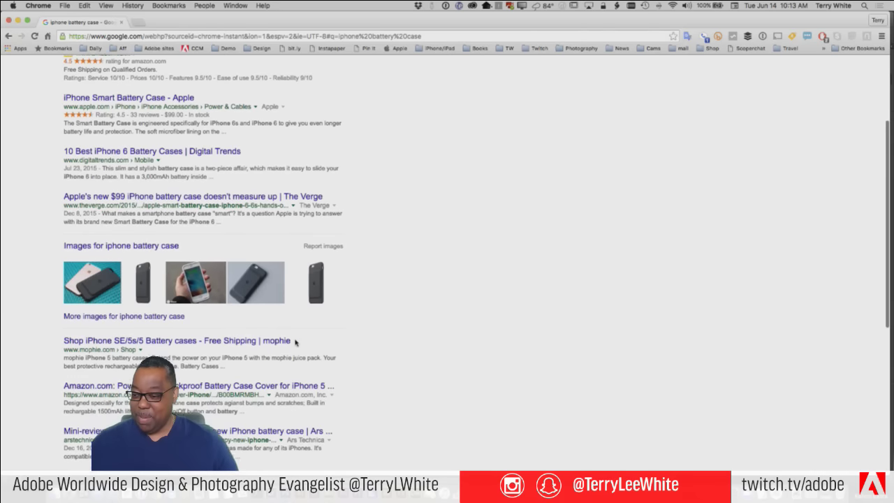
Open the mophie iPhone SE/5s/5 battery cases result and look over the page
left_click(106, 338)
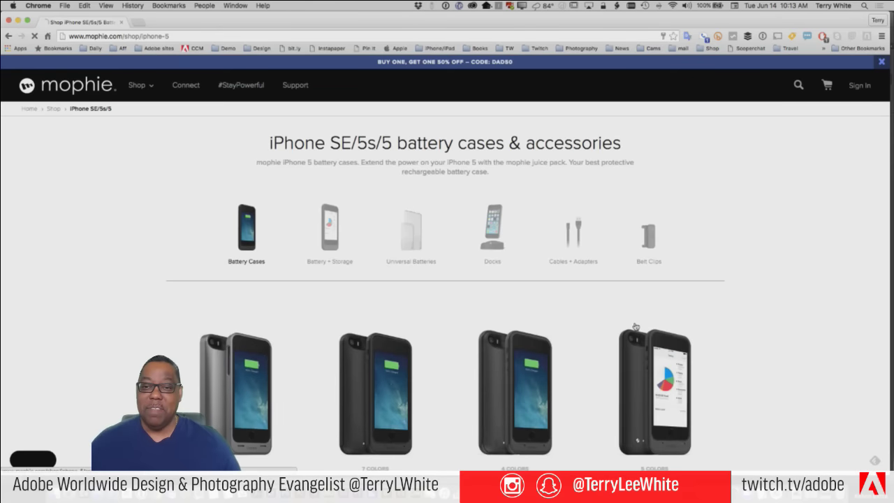
scroll(776, 304, "down", 10)
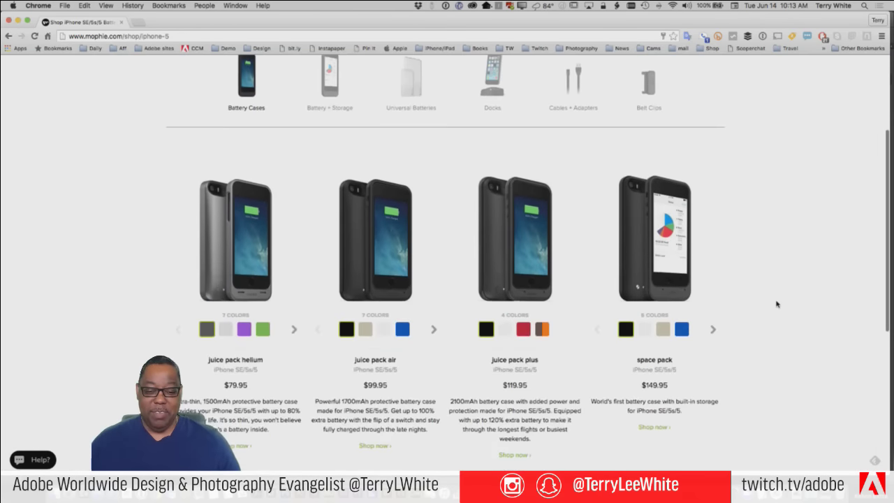
scroll(777, 304, "up", 10)
scroll(776, 304, "up", 1)
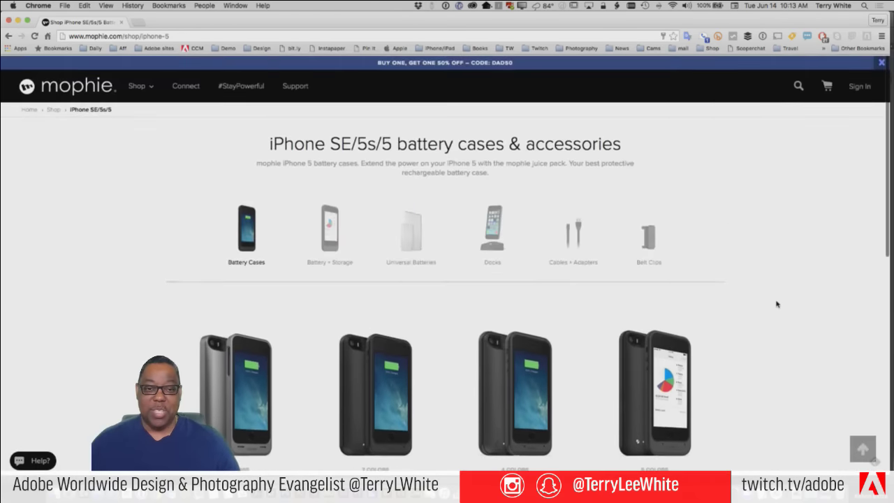
Browse mophie's Shop categories to the iPhone 6s/6 battery cases listing, then return to Muse
left_click(138, 87)
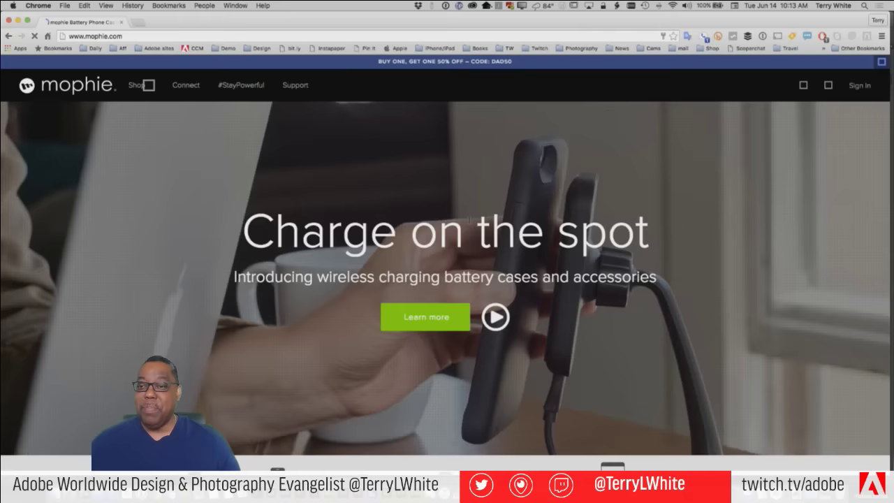
scroll(572, 225, "down", 2)
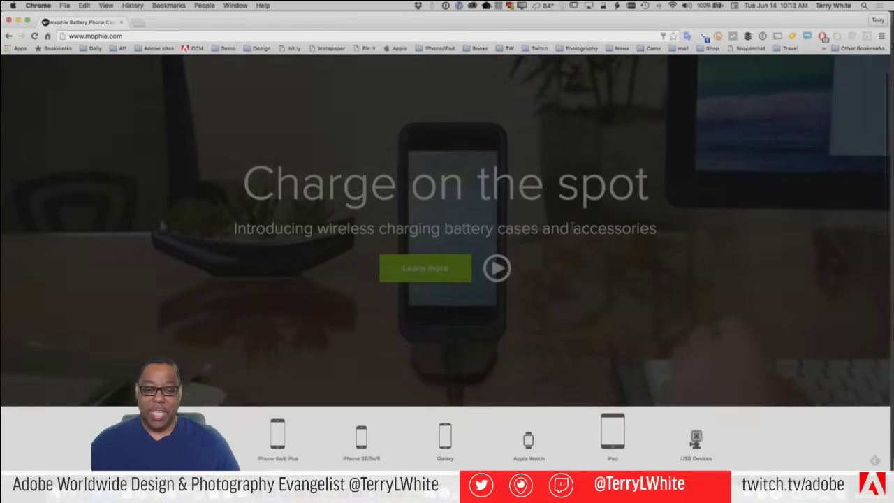
scroll(571, 226, "up", 2)
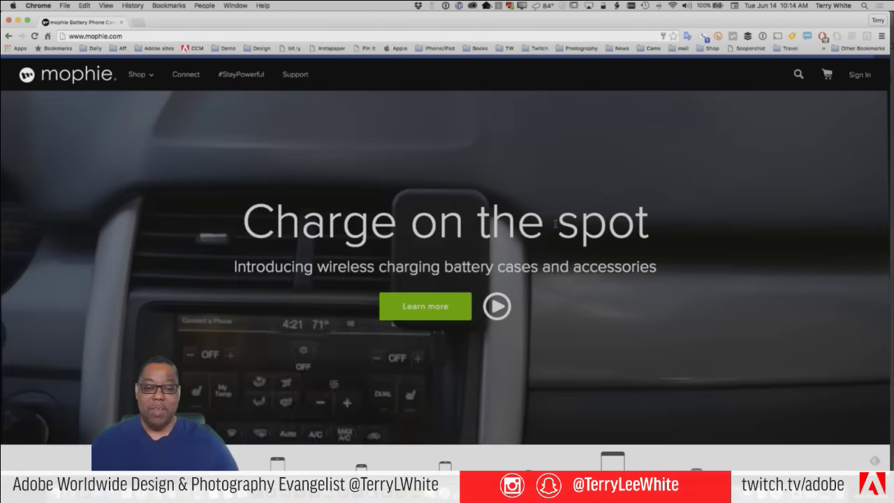
scroll(668, 239, "down", 4)
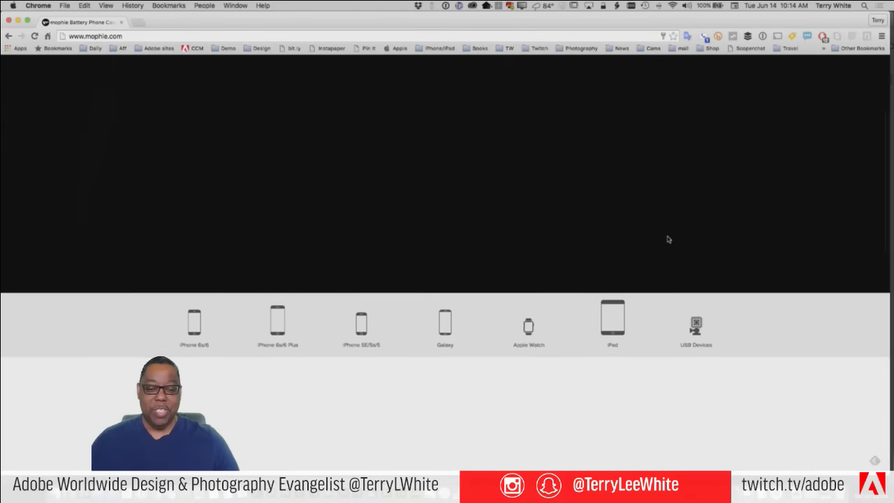
scroll(668, 239, "down", 5)
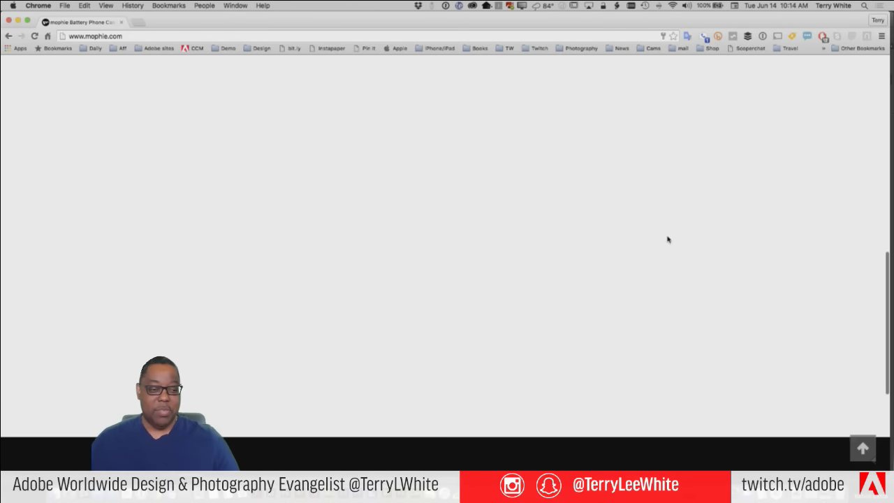
scroll(668, 239, "up", 4)
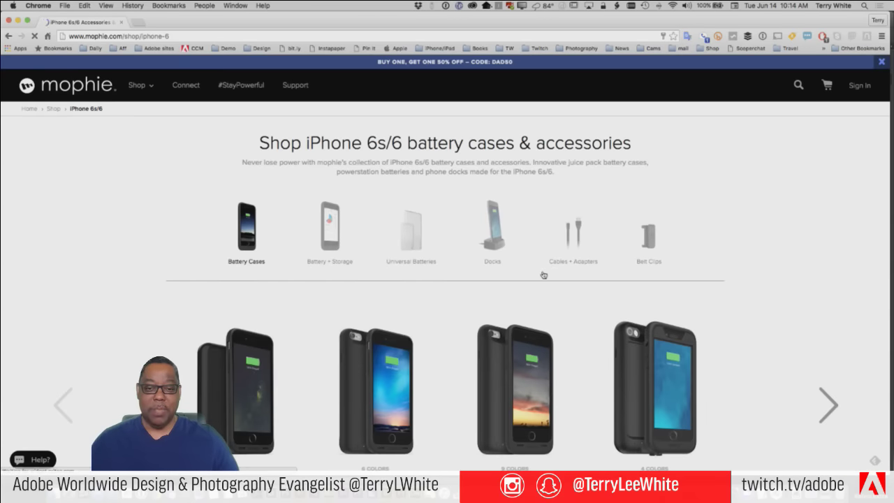
scroll(543, 300, "down", 5)
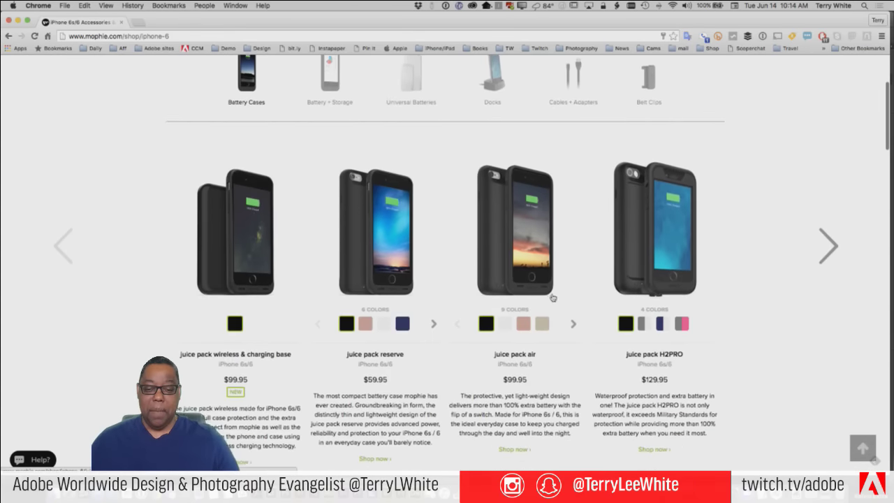
scroll(545, 296, "up", 4)
scroll(545, 296, "up", 2)
key("super+Tab")
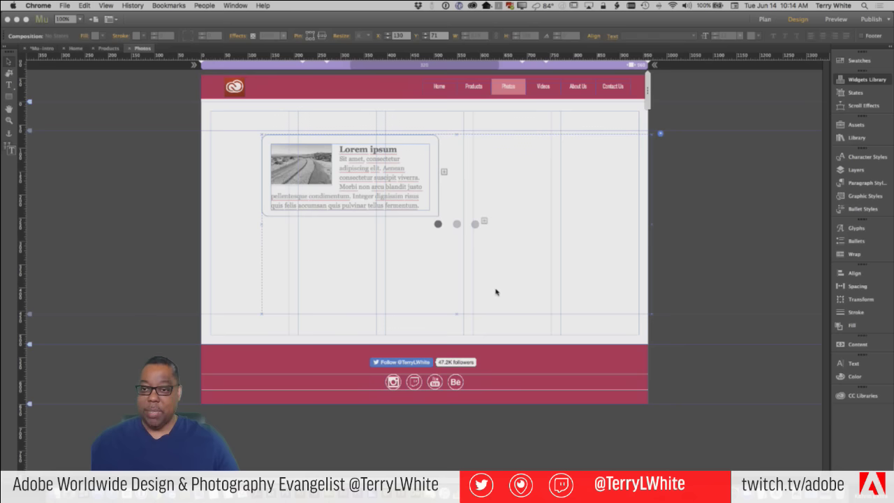
Select the Tooltip composition and cycle through its Lorem ipsum, Mauris sit amet and Ut eget felis panels
left_click(469, 282)
left_click(393, 206)
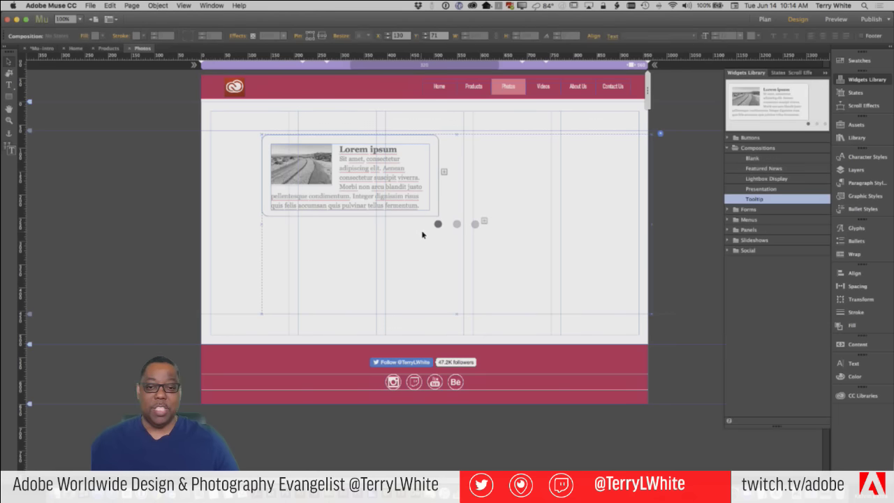
left_click(457, 225)
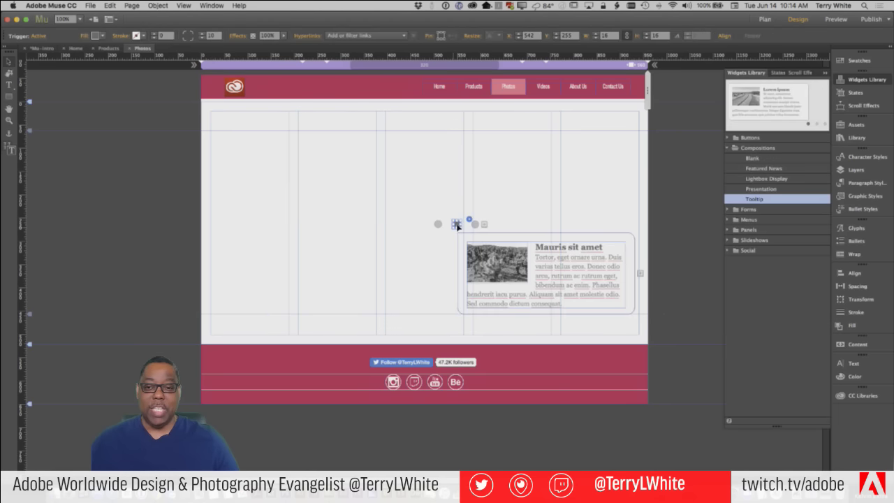
left_click(474, 225)
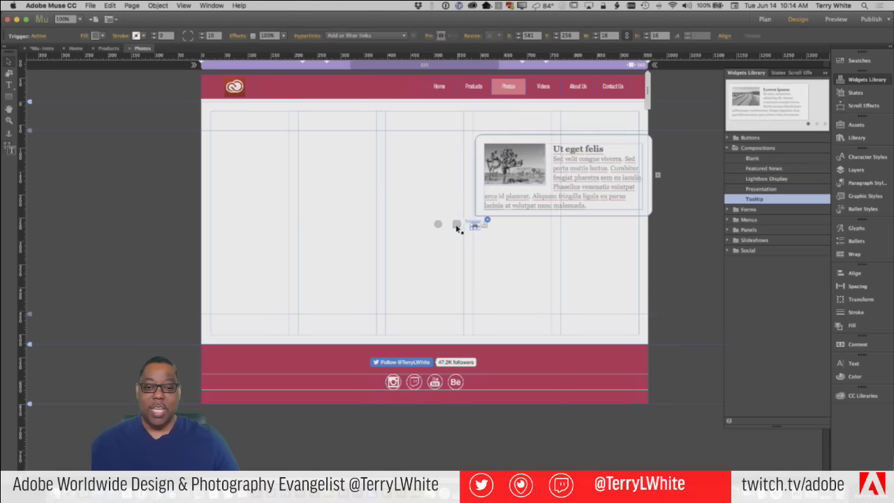
left_click(456, 225)
left_click(438, 224)
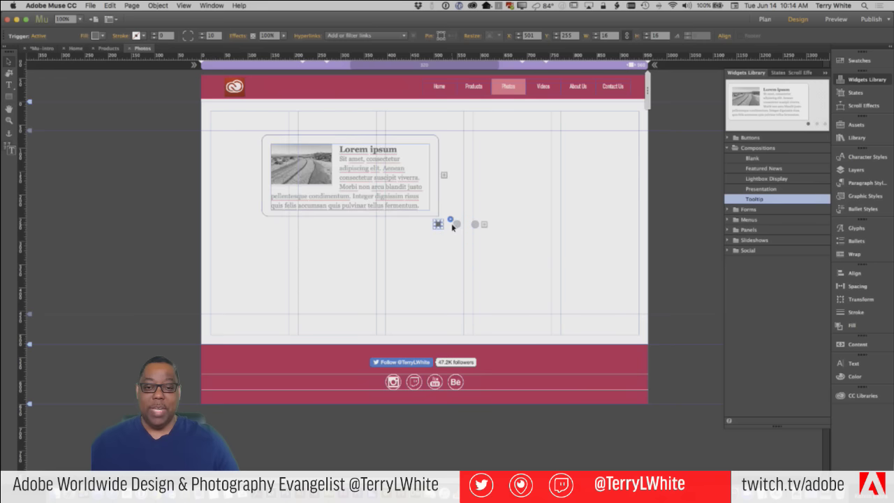
left_click(456, 225)
left_click(474, 225)
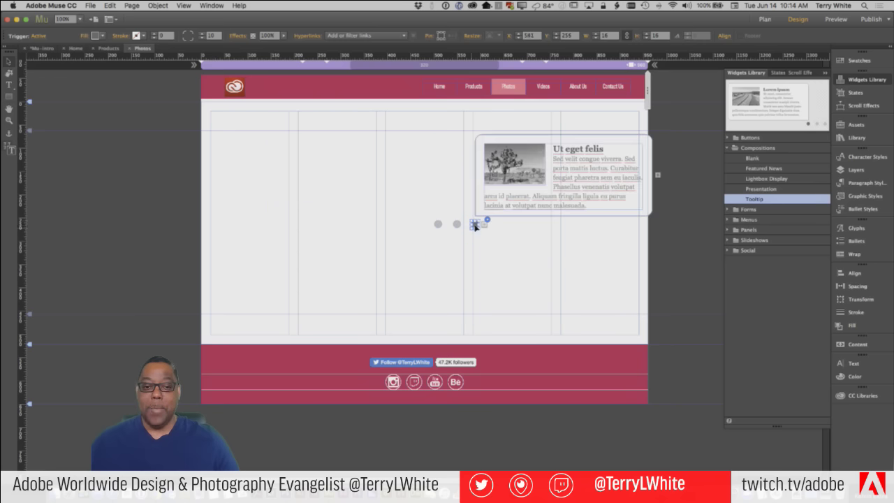
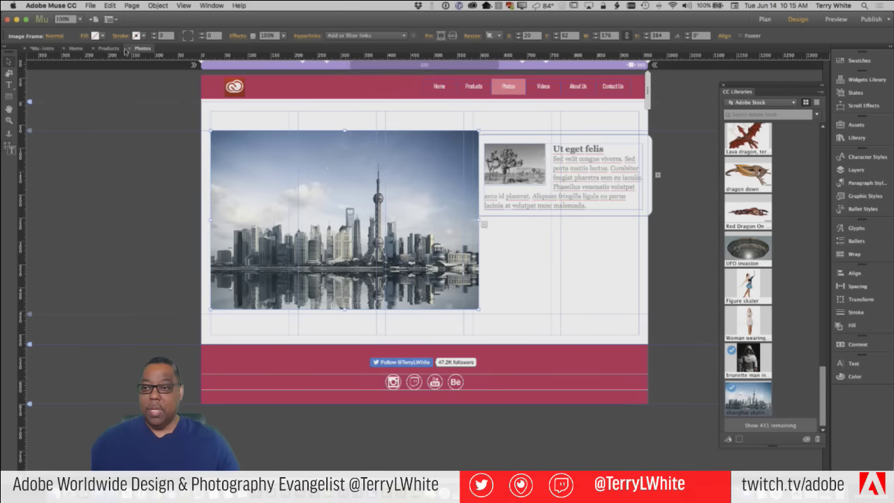
Send the skyline photo behind the composition's text panel
right_click(341, 205)
mouse_move(366, 268)
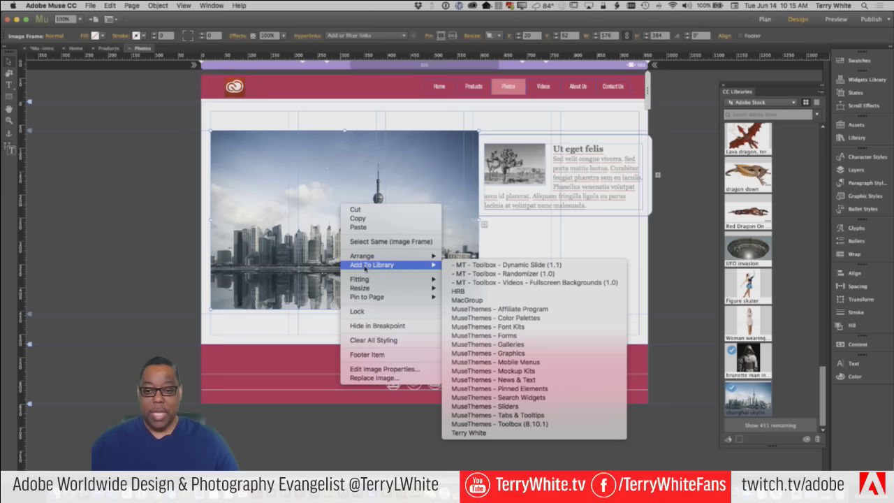
left_click(473, 266)
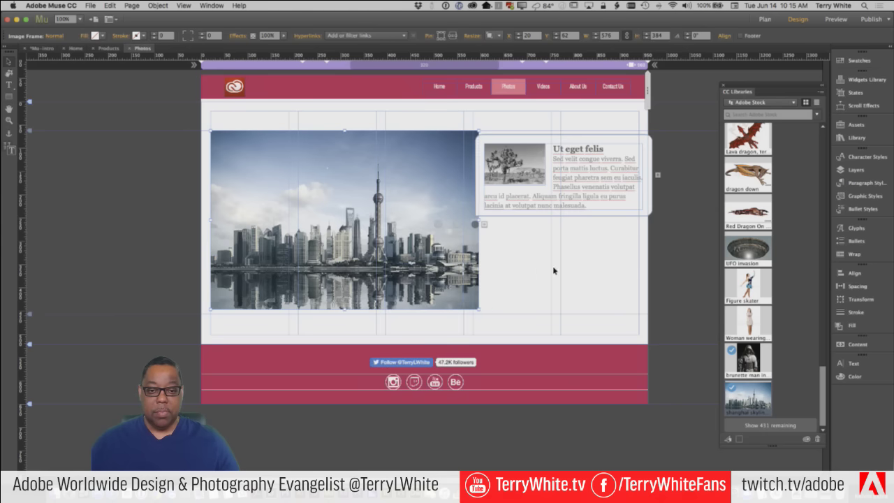
Drag the composition's four triggers onto the skyline photo, including the tower and right edge
left_click(500, 247)
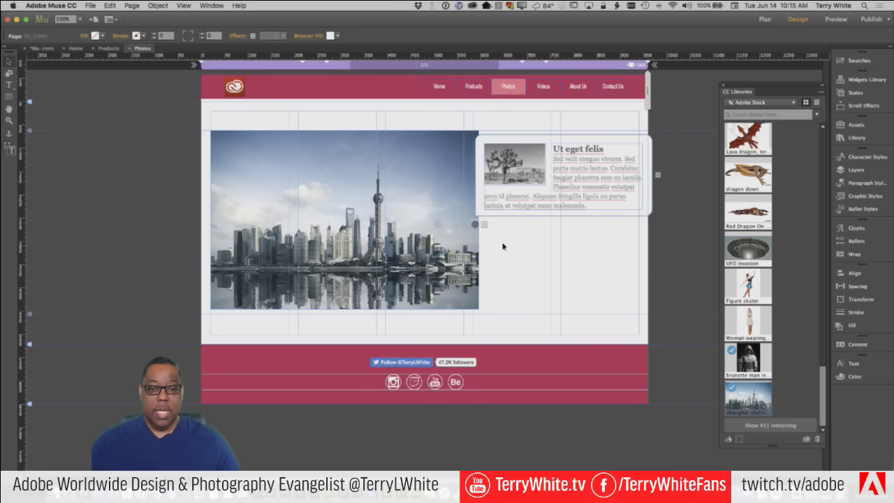
left_click(439, 225)
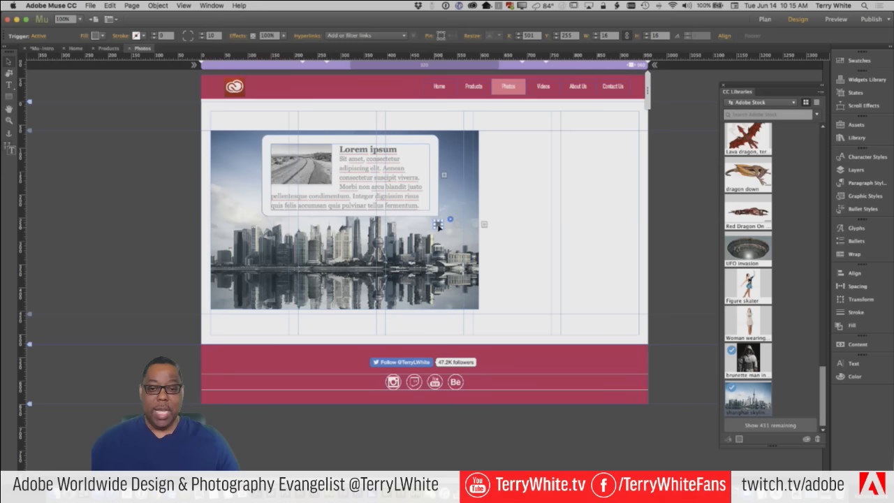
left_click_drag(435, 233, 378, 245)
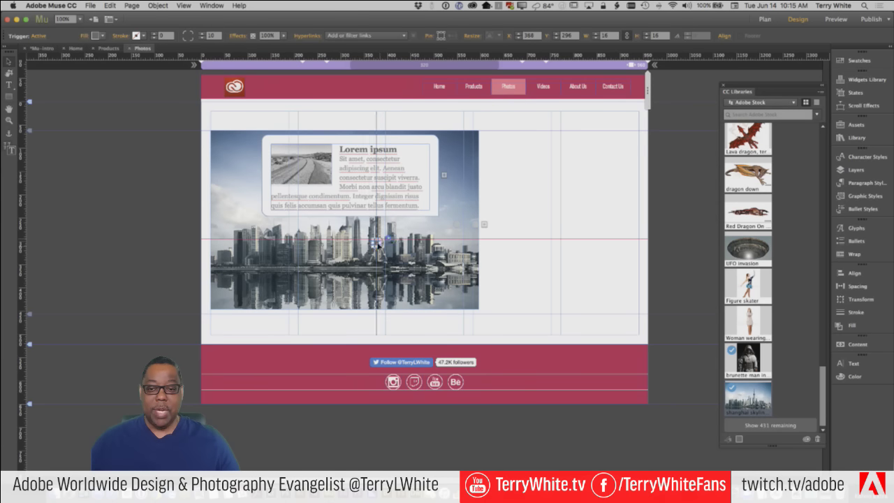
left_click(457, 225)
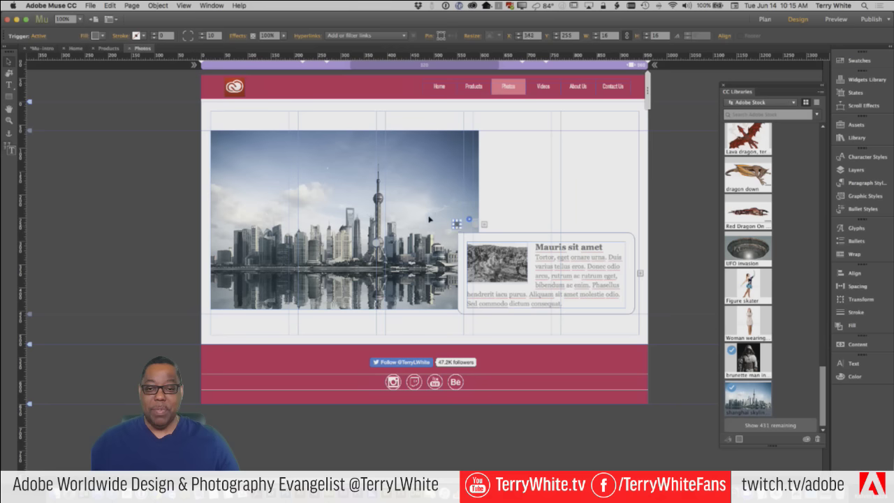
left_click_drag(456, 223, 379, 179)
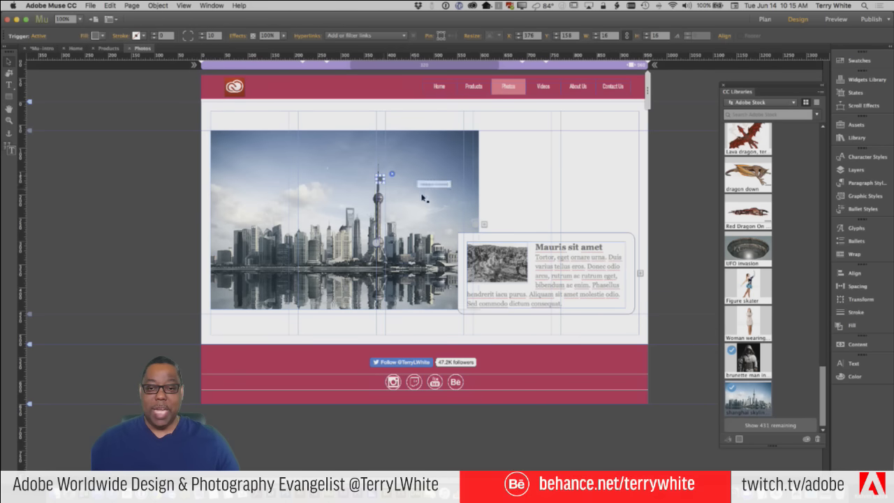
left_click(480, 225)
left_click_drag(480, 225, 264, 236)
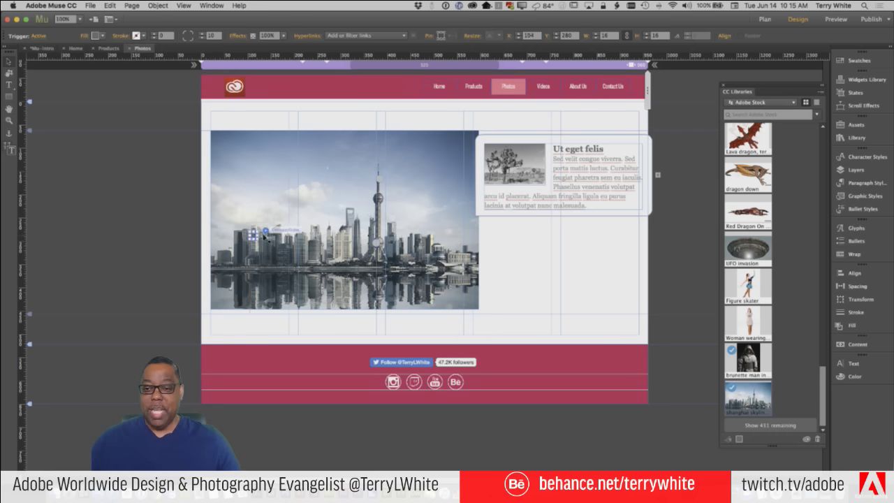
left_click(264, 236)
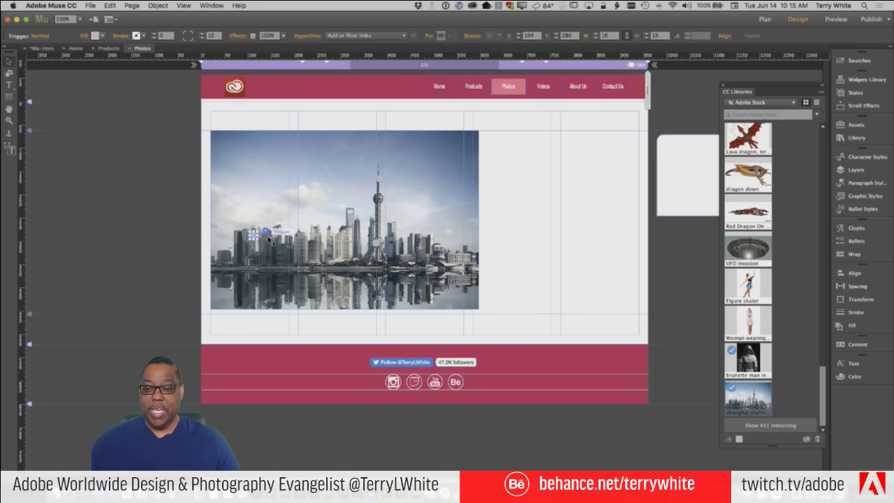
left_click_drag(266, 238, 461, 254)
Shift the two tower triggers left across the skyline and select the whole composition widget
left_click(512, 258)
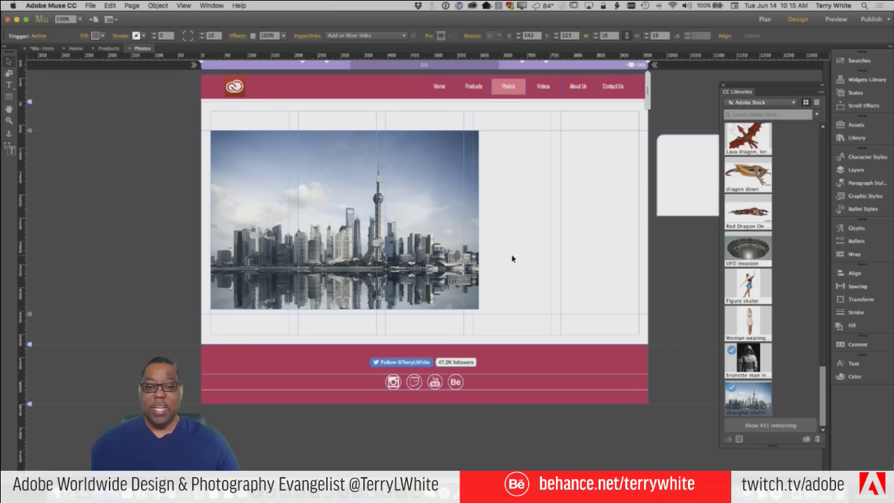
left_click(380, 179)
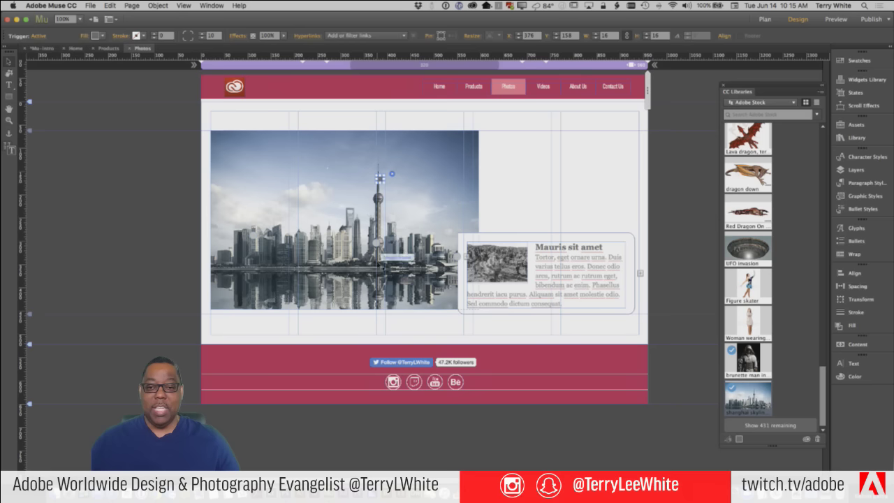
left_click(378, 242)
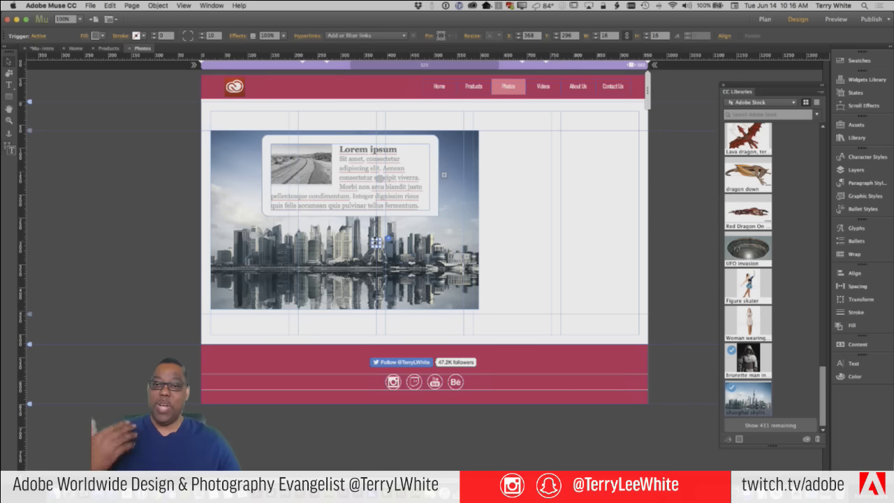
left_click_drag(358, 252, 251, 237)
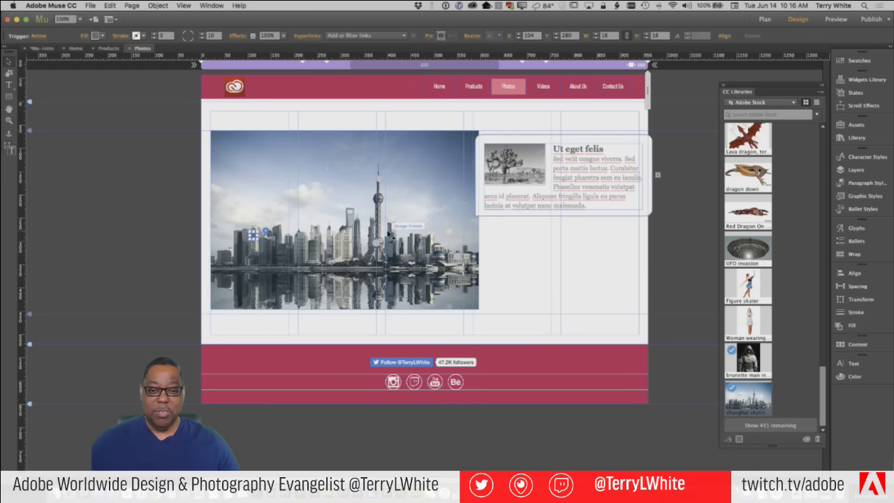
left_click(377, 243)
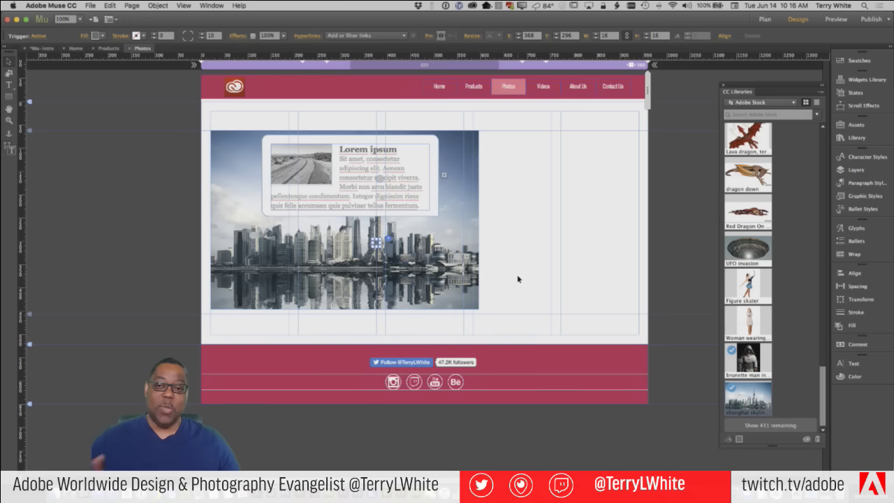
left_click(425, 210)
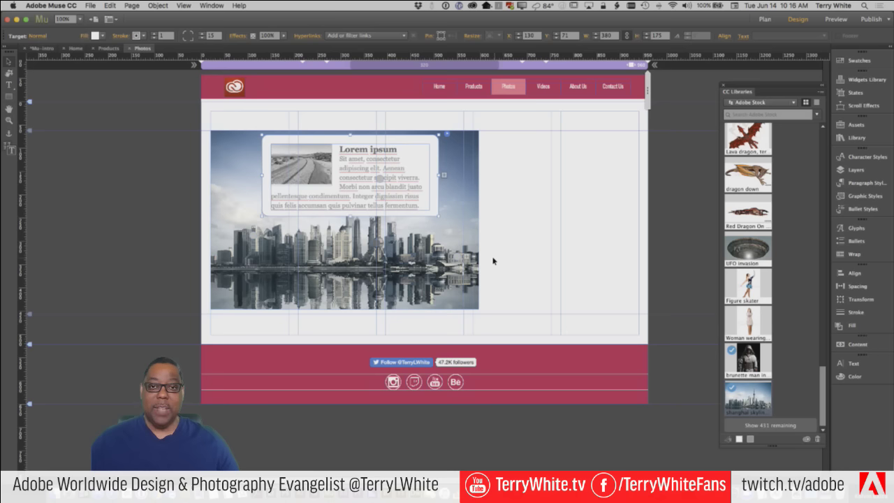
left_click(497, 254)
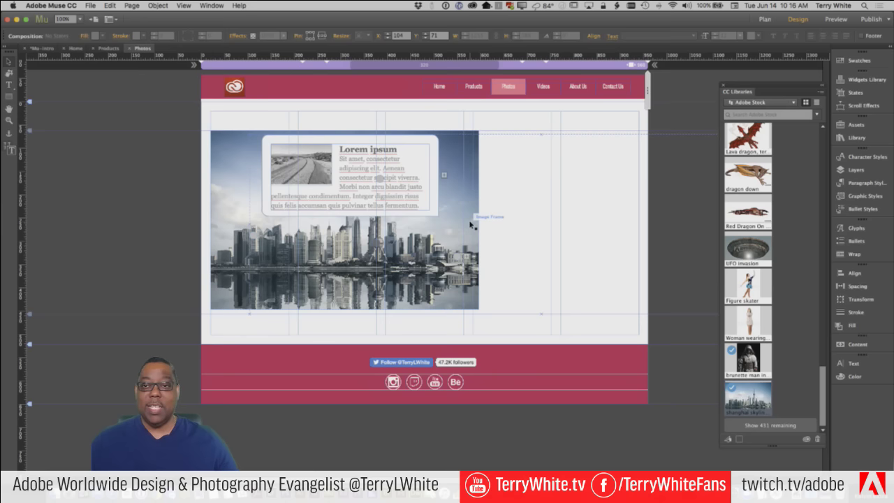
Delete the composition widget and the skyline photo, and move the CC Libraries panel aside
key("Delete")
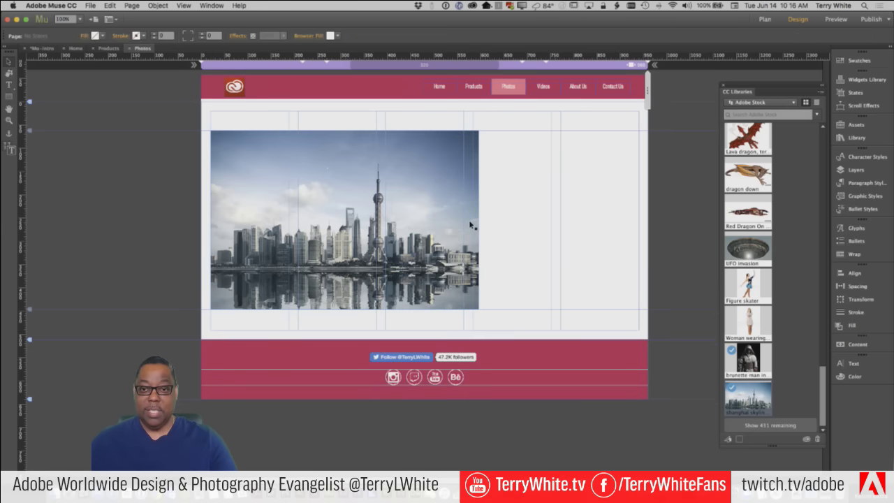
left_click(422, 221)
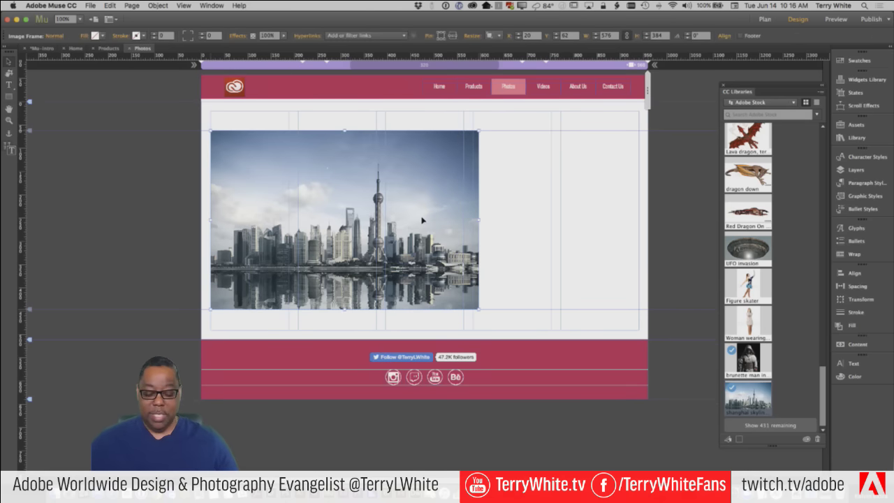
key("Delete")
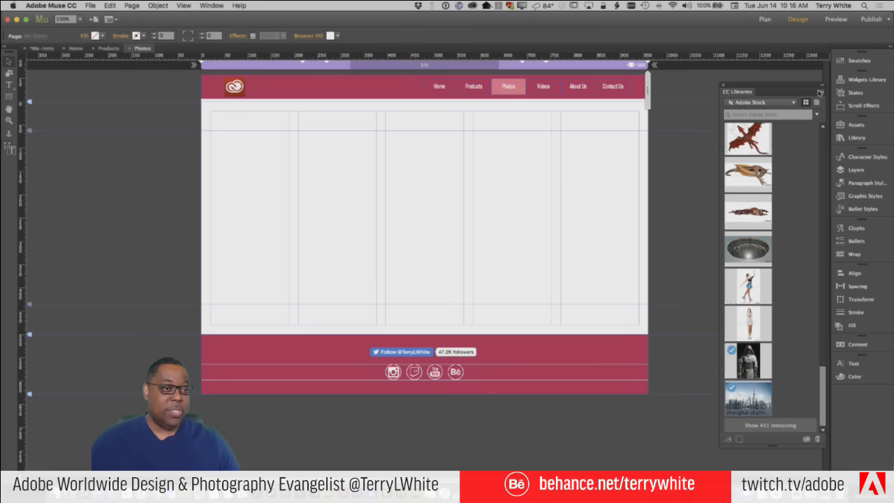
left_click_drag(793, 90, 848, 395)
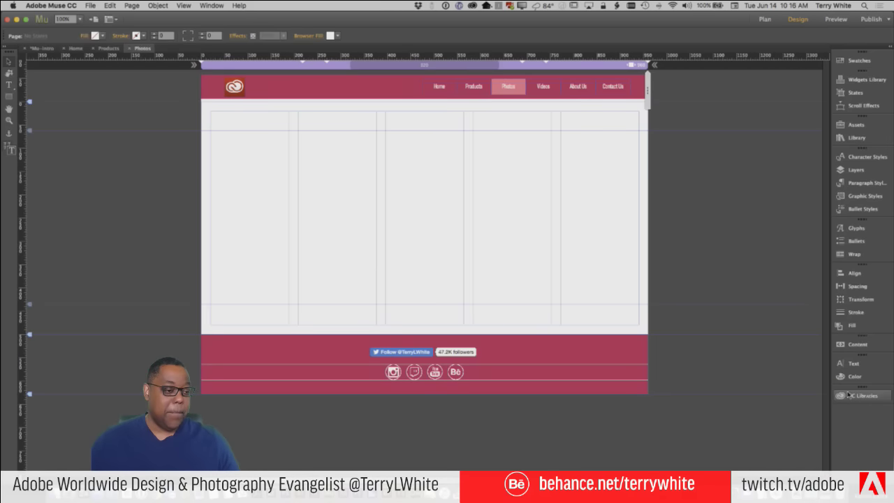
In the Widgets Library, collapse Compositions and Panels and expand the Slideshows folder
left_click(862, 80)
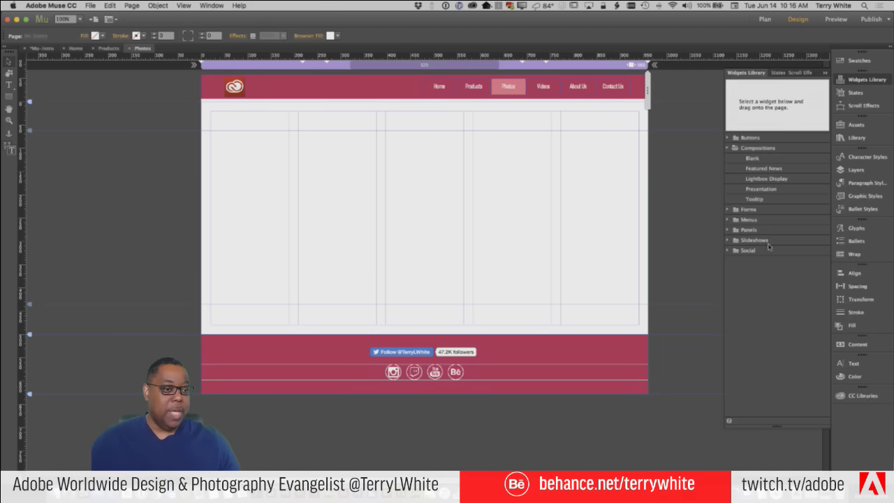
left_click(730, 148)
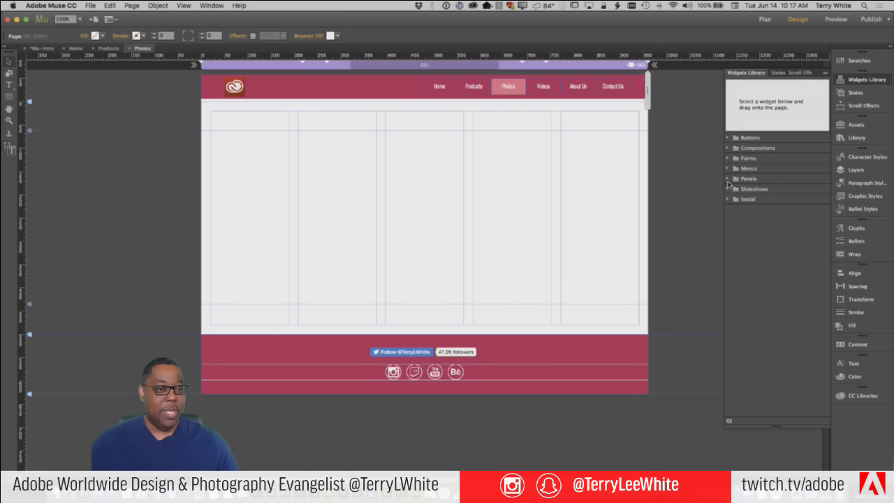
left_click(727, 179)
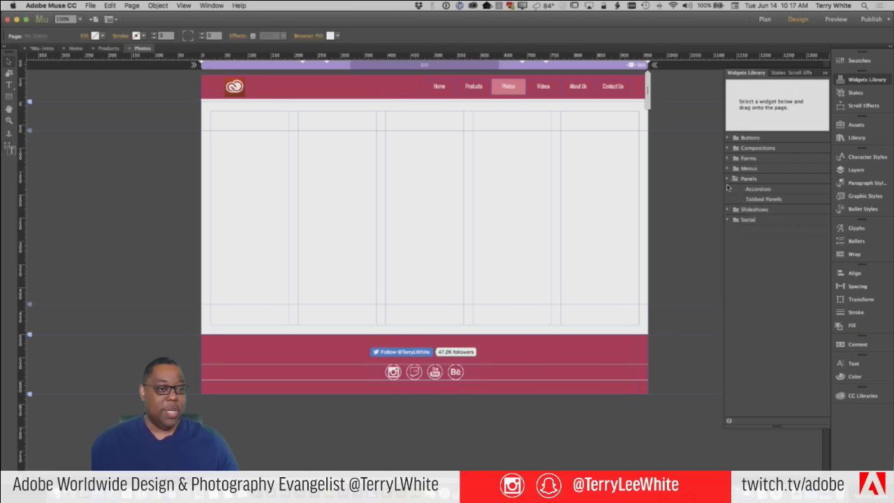
left_click(727, 180)
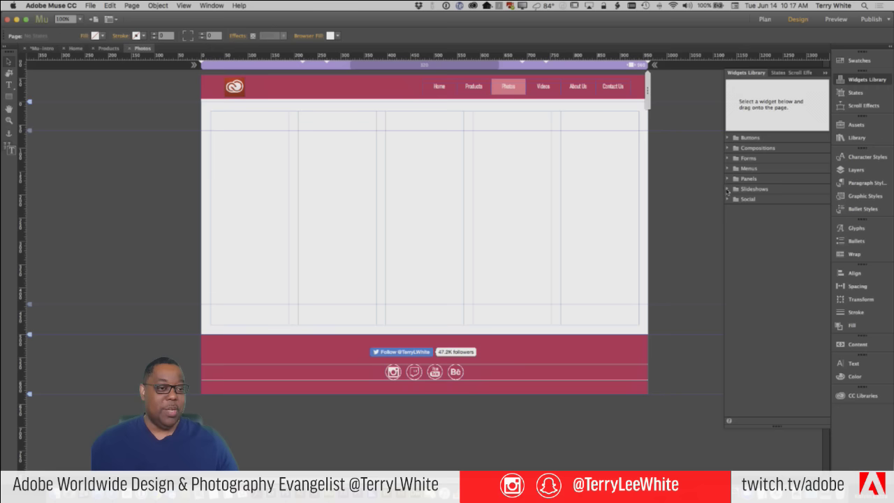
left_click(727, 189)
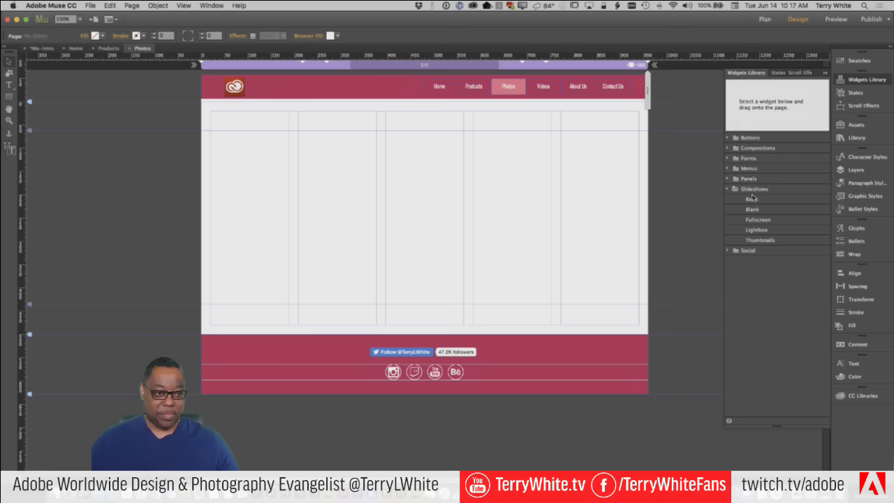
Drag a Basic slideshow onto the Photos page and align it to the content area's top-left
left_click_drag(753, 200, 352, 156)
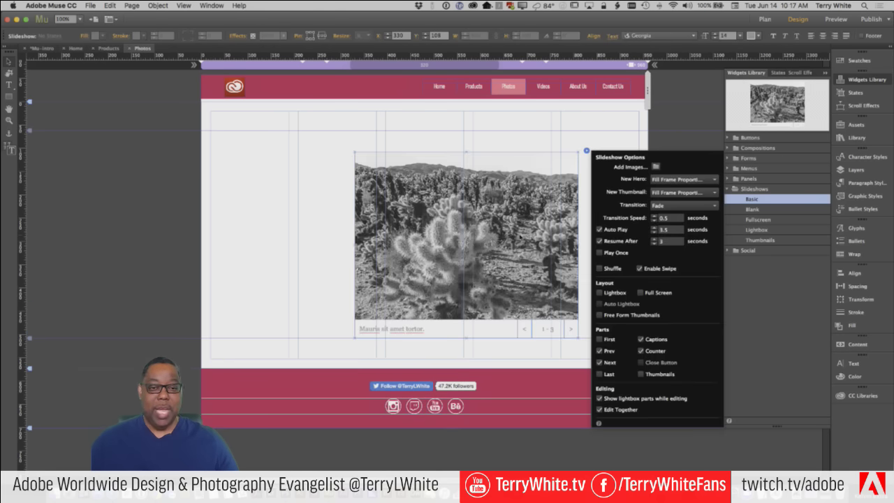
left_click_drag(519, 239, 377, 218)
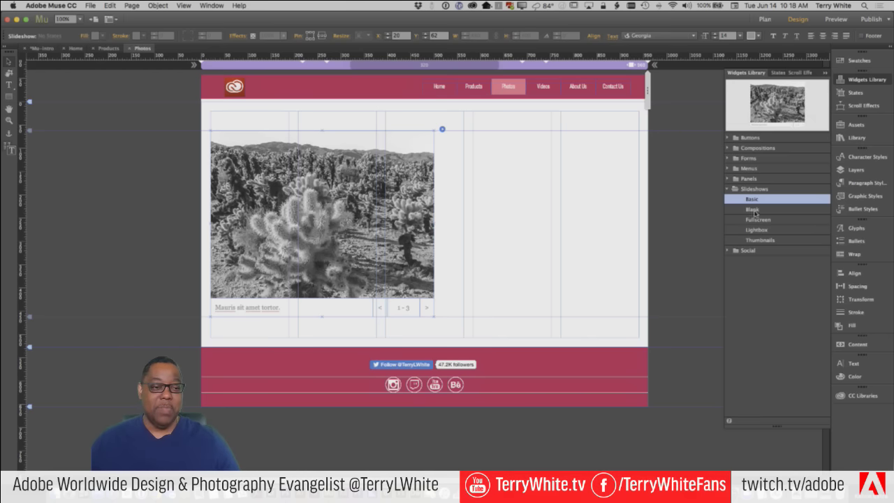
Move the cactus slideshow partly off the page and drag a Blank slideshow onto it
left_click(441, 186)
left_click(423, 198)
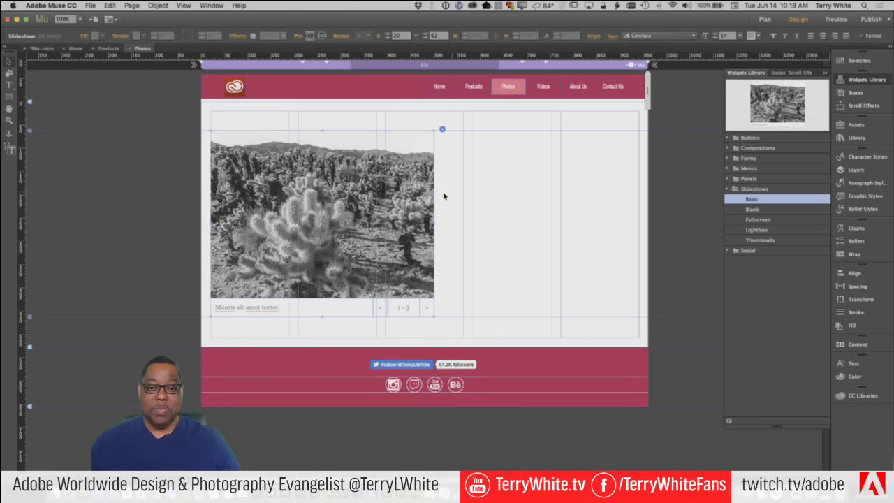
left_click_drag(404, 199, 239, 199)
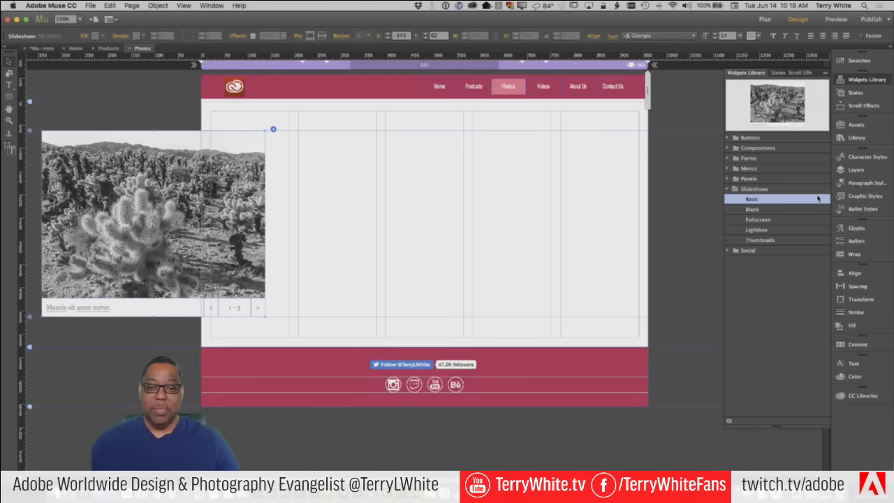
left_click(759, 211)
left_click_drag(759, 210, 382, 181)
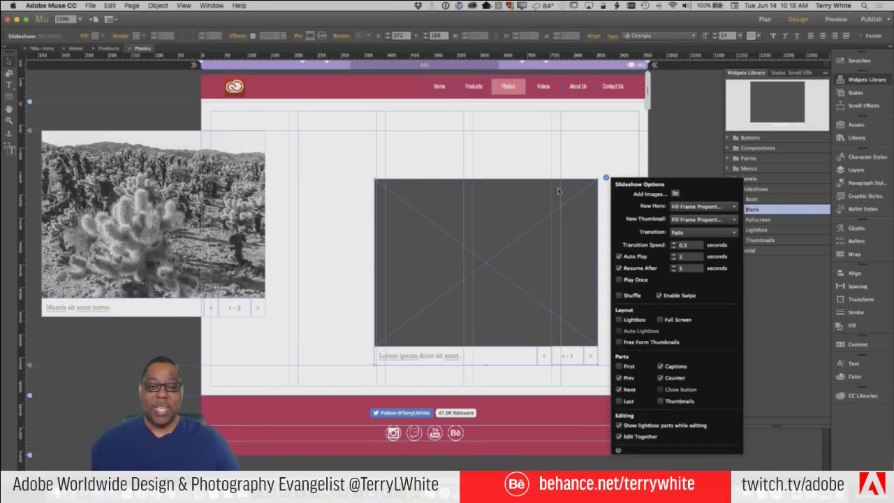
Delete the Blank slideshow and move the cactus slideshow back inside the page
left_click(523, 200)
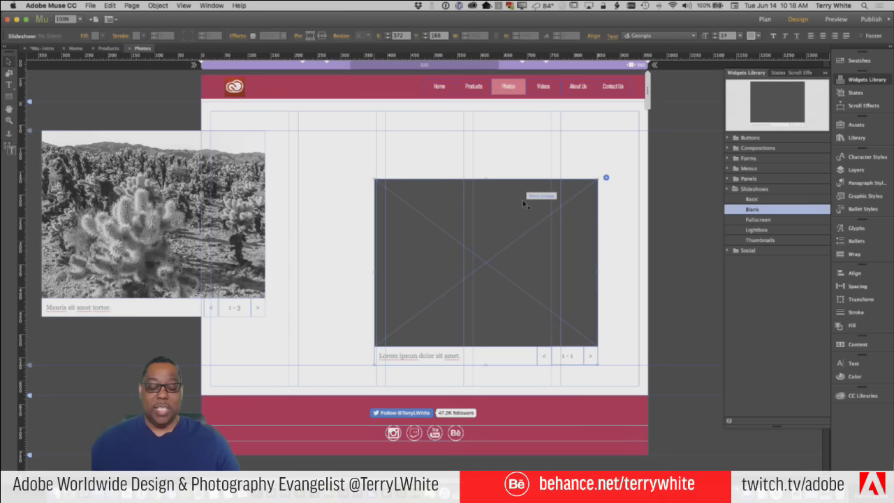
key("Delete")
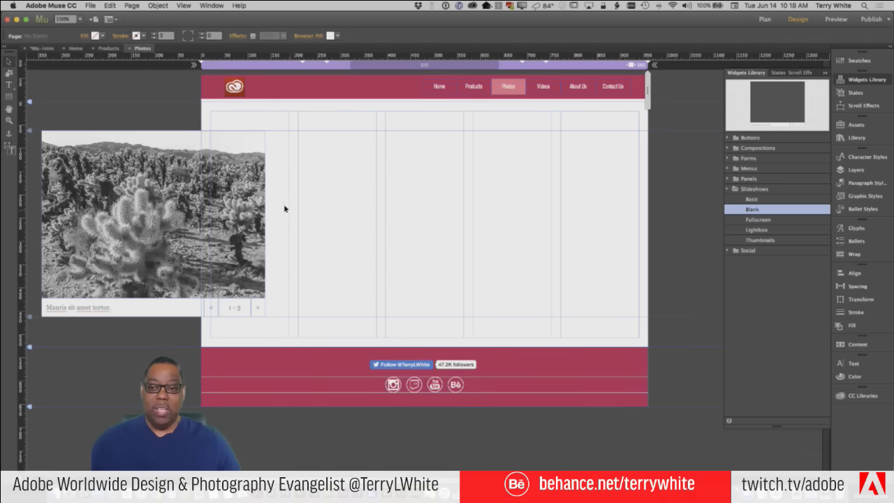
left_click_drag(284, 208, 496, 208)
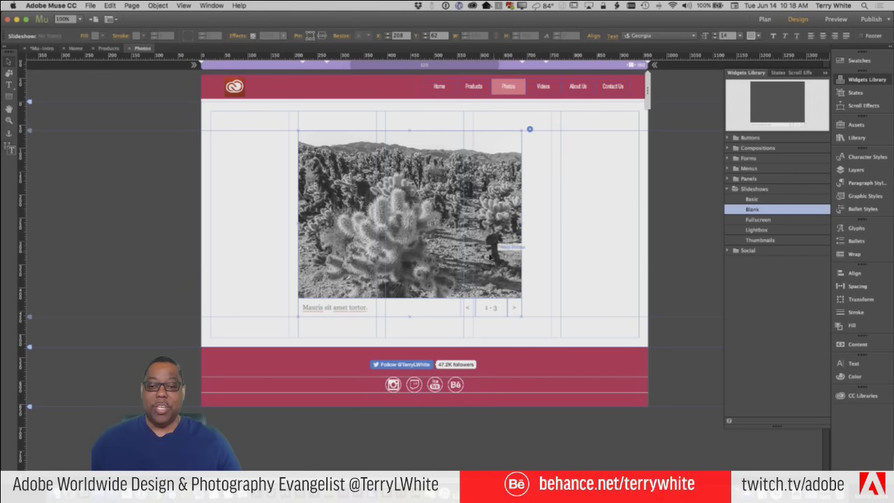
Apply Clear Widget Contents and then Clear All Styling to the slideshow
right_click(410, 213)
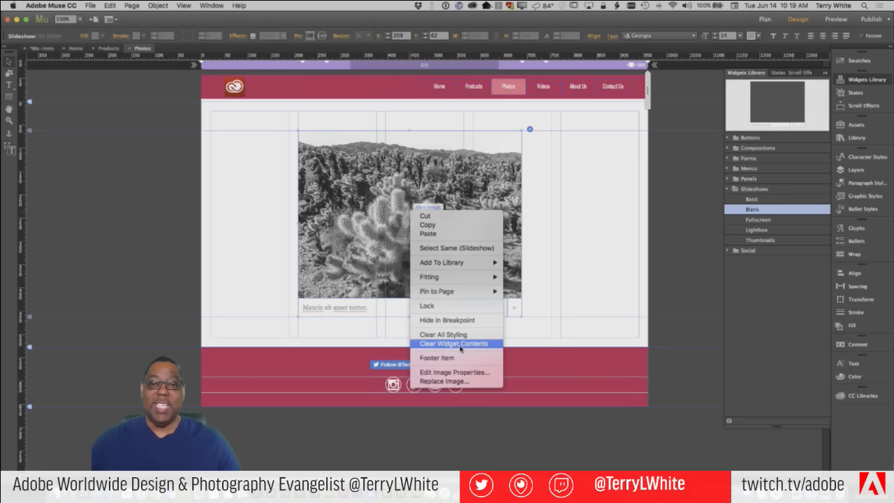
left_click(561, 300)
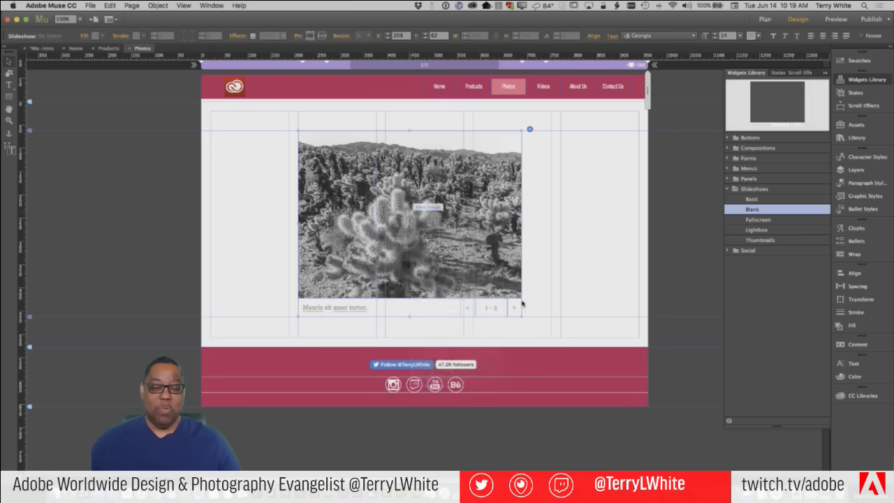
left_click(493, 278)
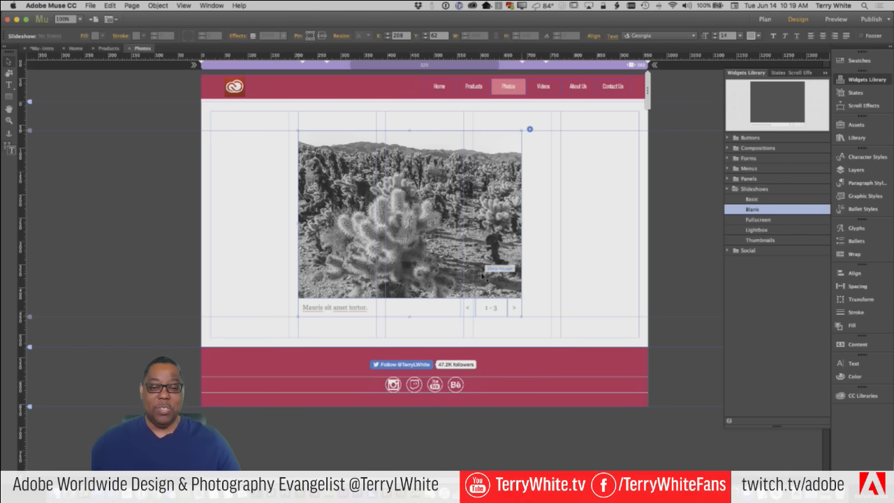
right_click(483, 271)
left_click(497, 405)
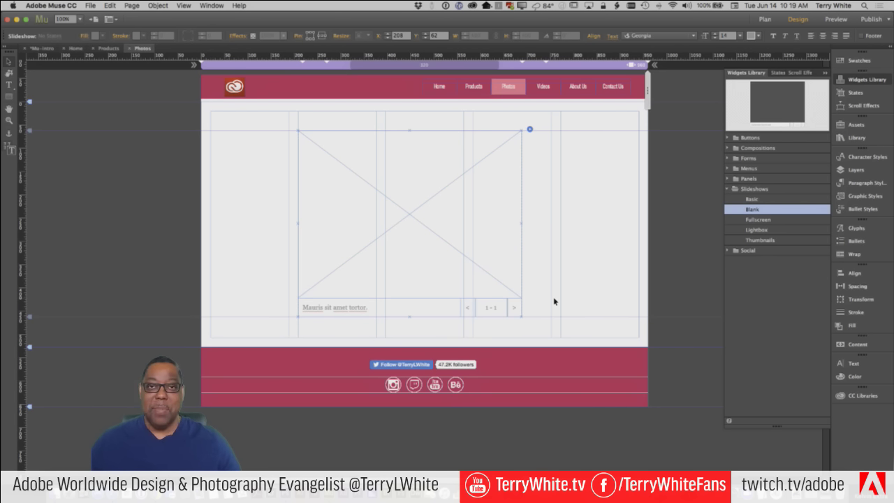
right_click(432, 276)
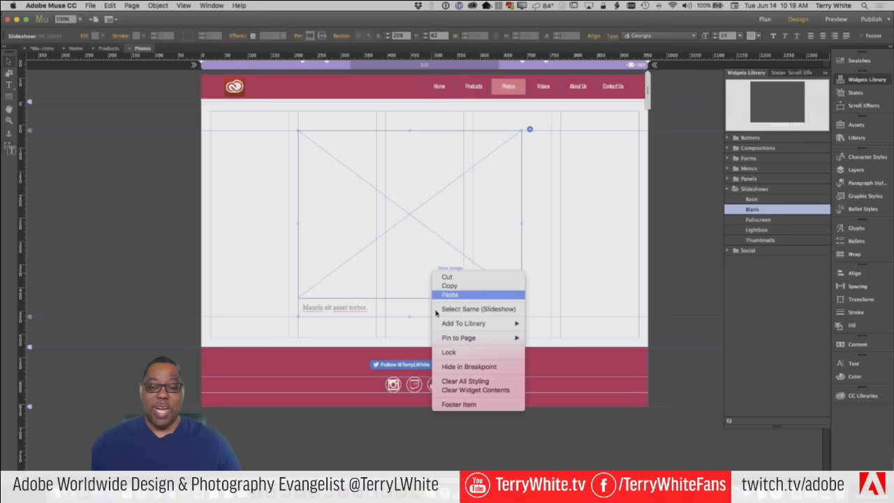
left_click(461, 381)
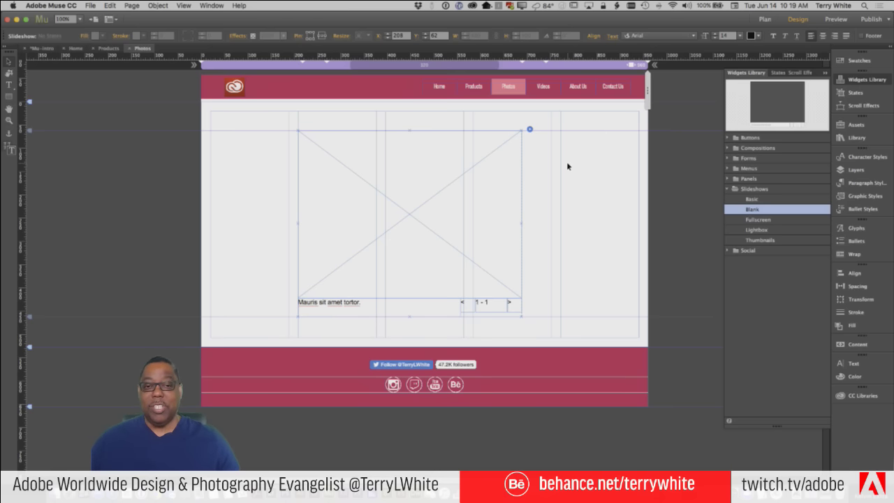
Uncheck Captions and Counter under Parts in the slideshow's options
left_click(529, 130)
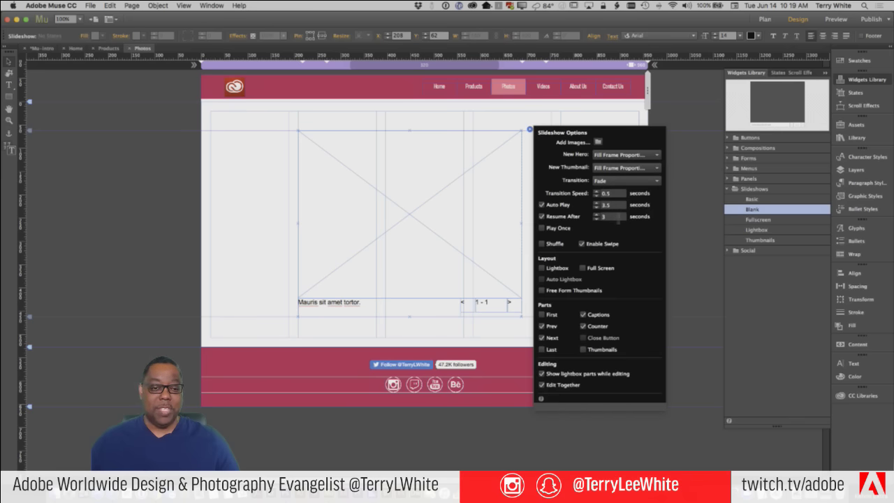
left_click(583, 315)
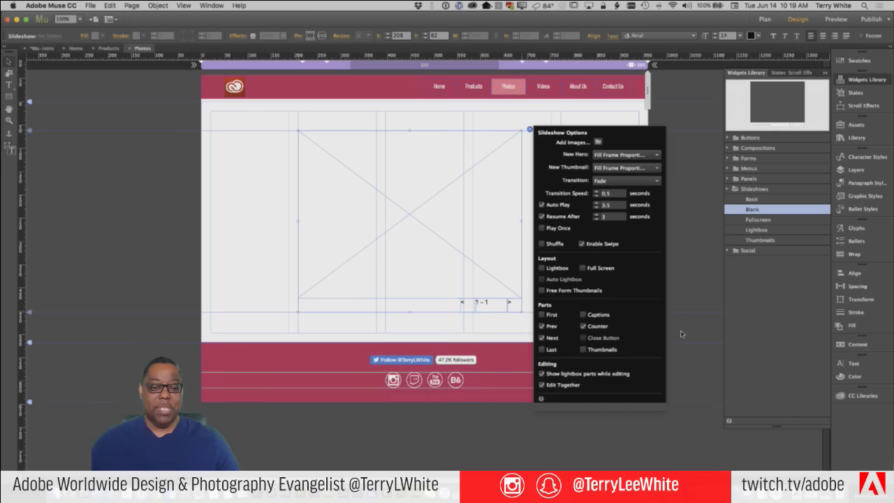
left_click(584, 327)
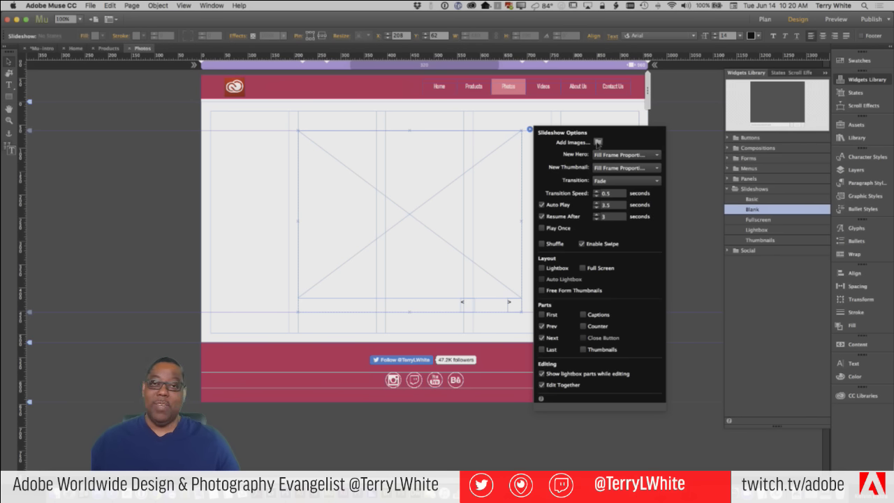
Add images to the slideshow, browsing into the TWP Landscape Portfolio Images folder
left_click(598, 142)
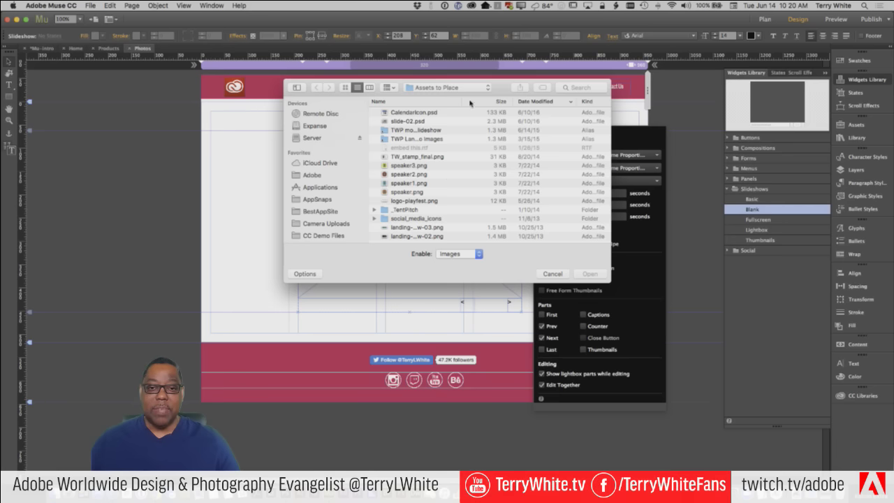
left_click_drag(462, 101, 527, 101)
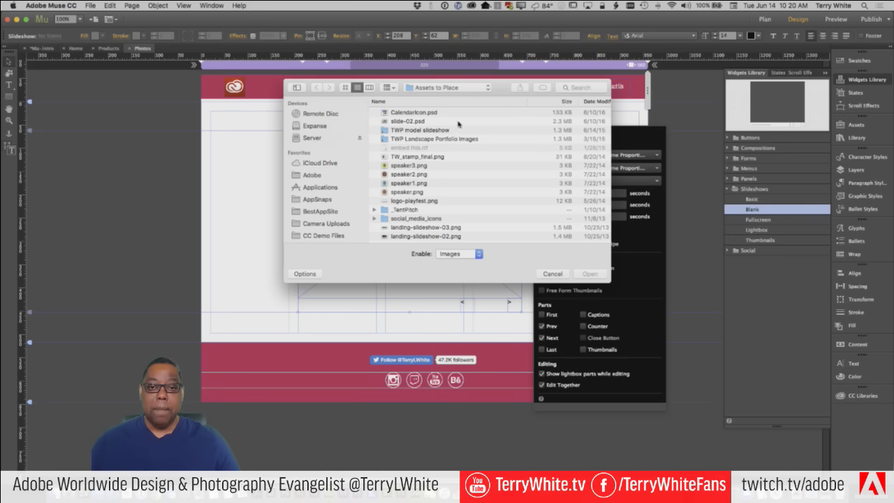
left_click(447, 143)
double_click(447, 140)
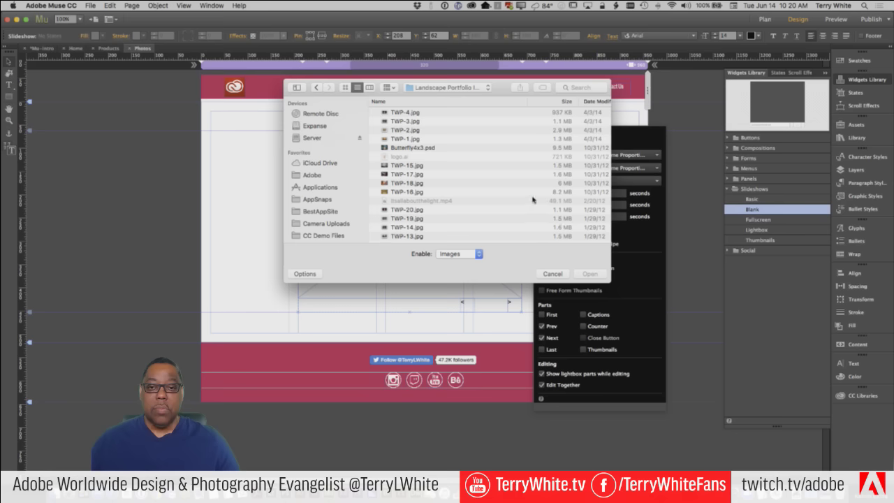
Load TWP-1 to TWP-4 and TWP-15 to TWP-18 into the slideshow and close the options
left_click(419, 147)
left_click(405, 139)
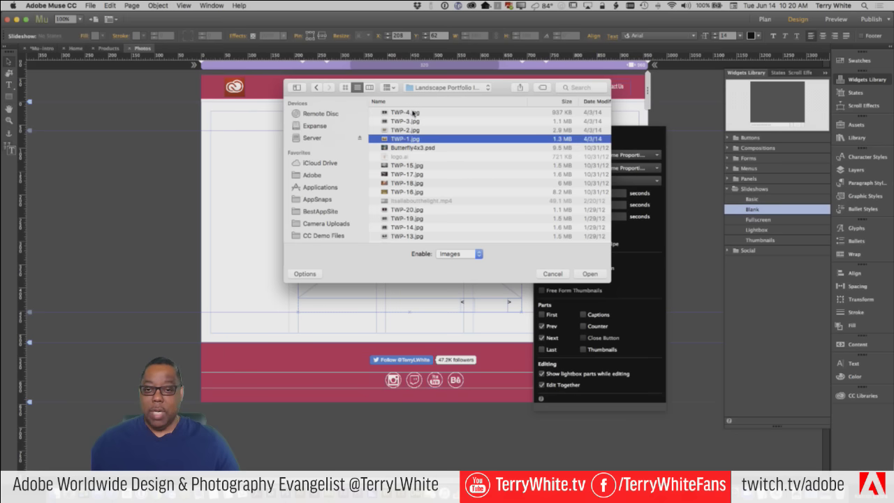
left_click(412, 113, "shift")
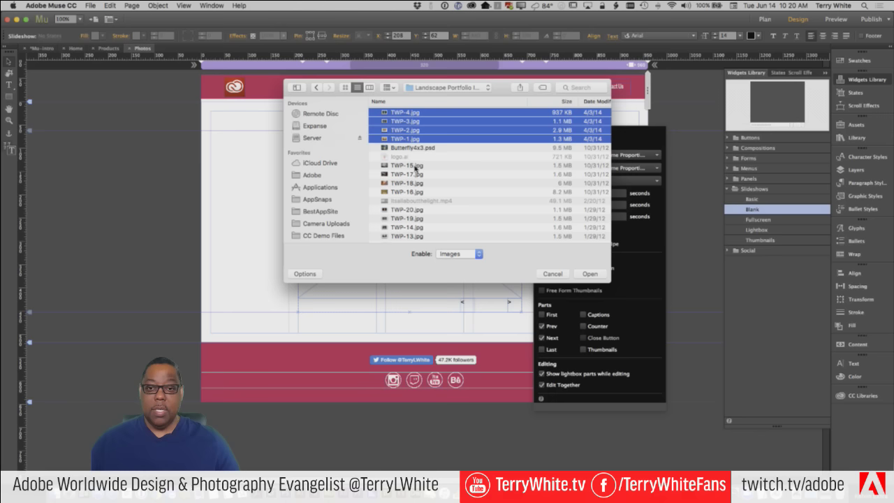
left_click(415, 167, "super")
left_click(415, 182, "super")
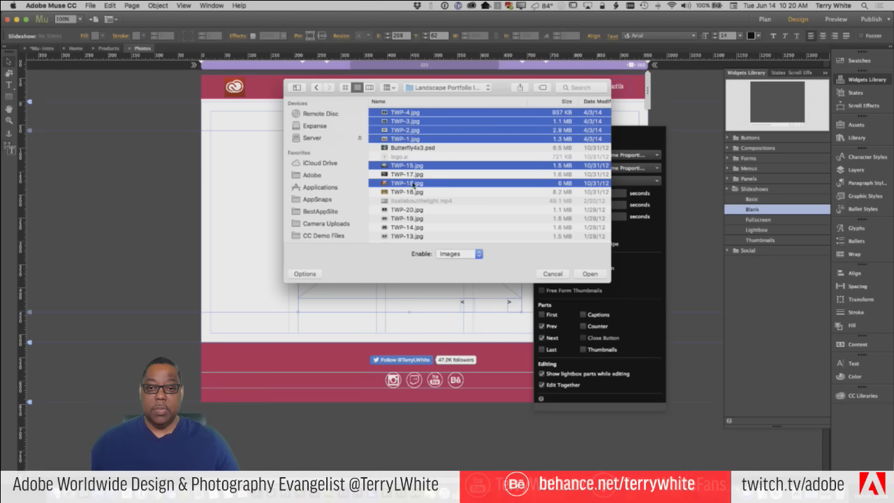
left_click(416, 174, "super")
left_click(416, 191, "super")
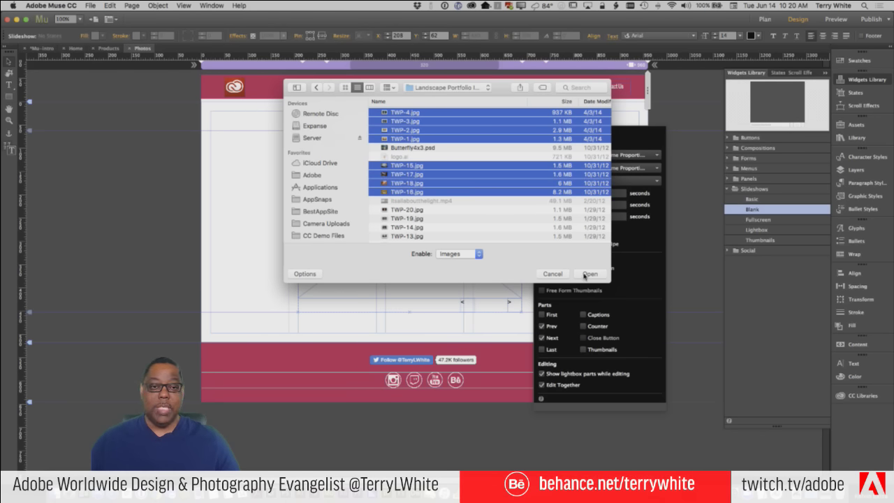
left_click(590, 274)
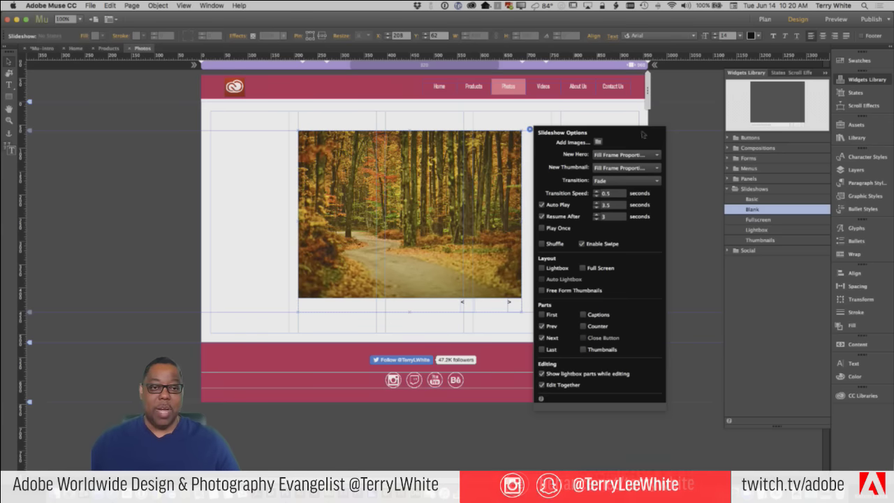
left_click(532, 126)
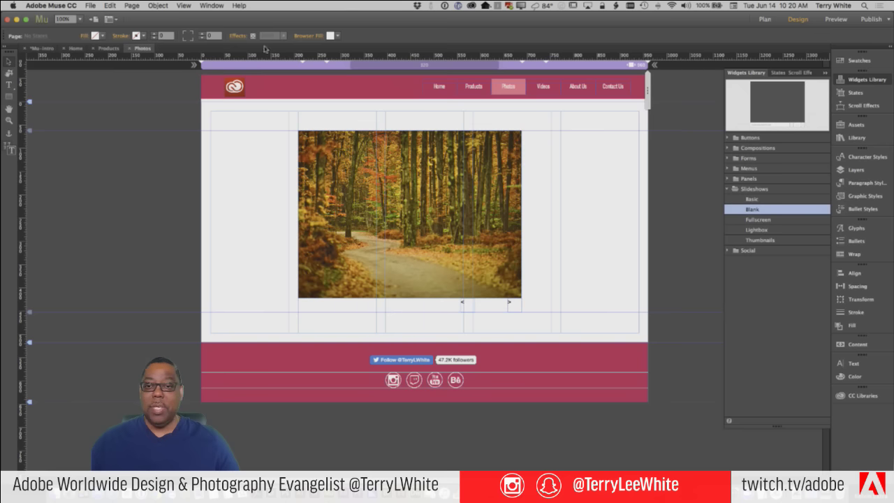
left_click(89, 5)
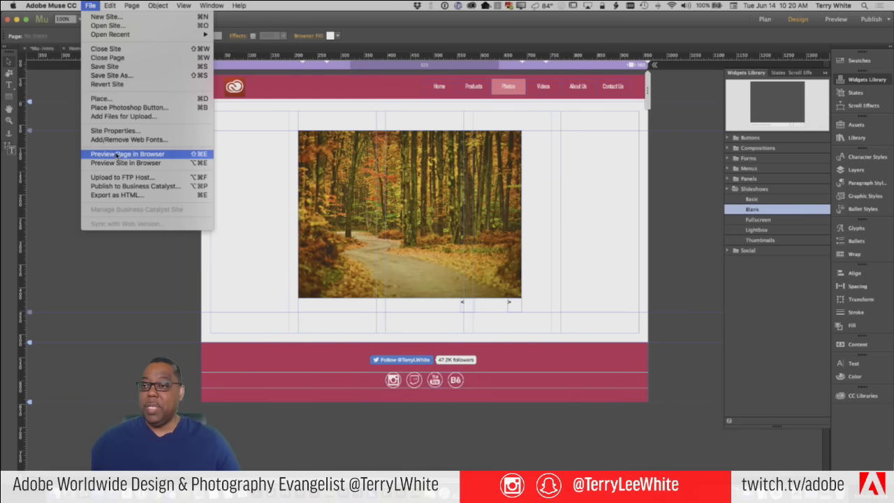
Preview the Photos page in Chrome and step forward and back through the slideshow
left_click(137, 154)
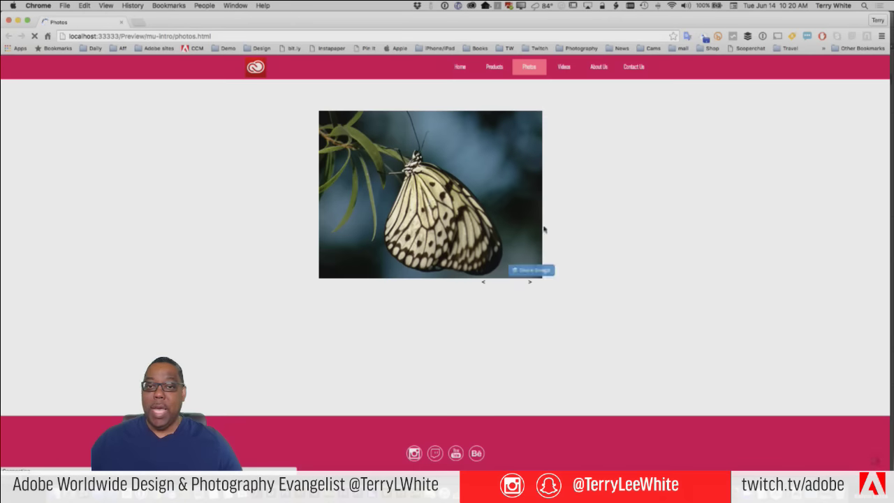
left_click(530, 283)
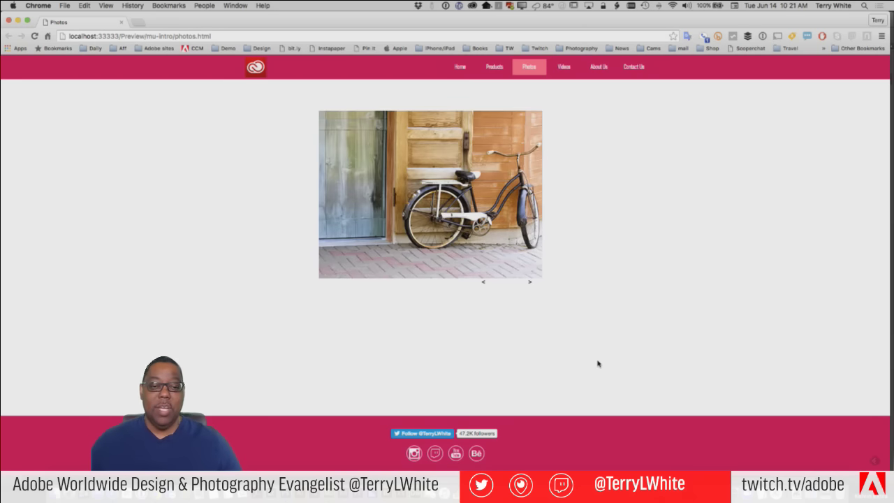
left_click(483, 283)
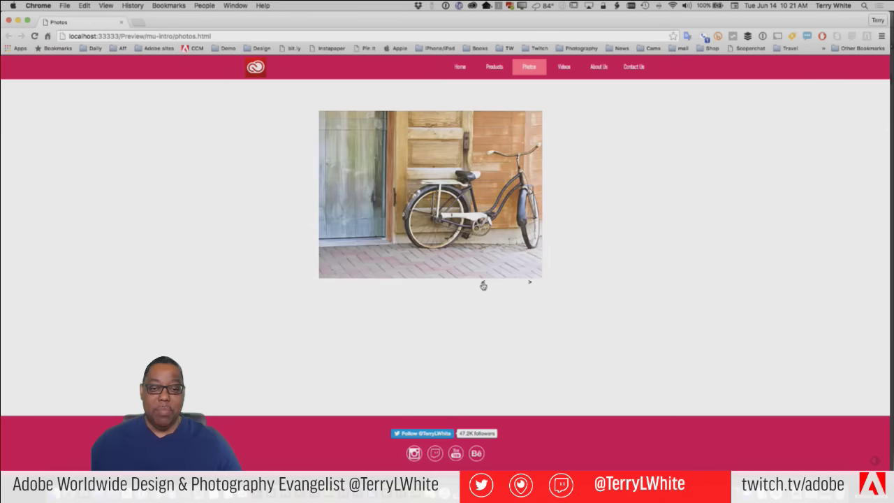
left_click(483, 283)
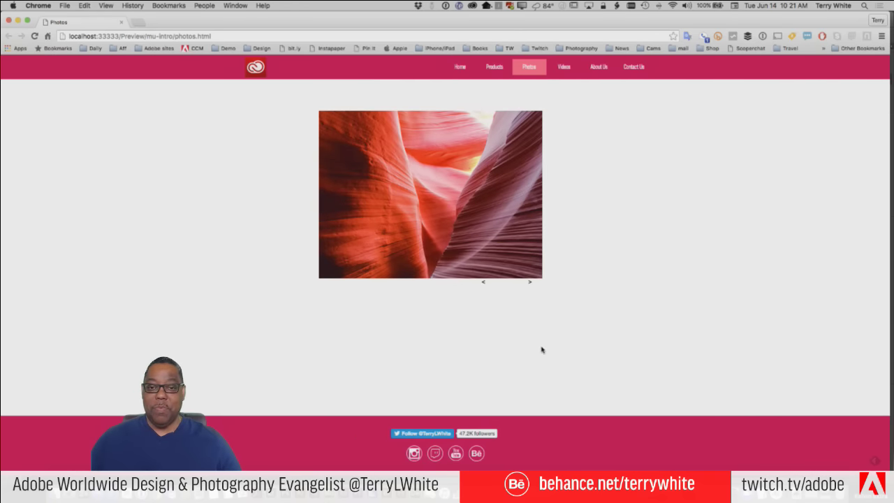
Back in Muse, recentre the slideshow near the top and drag its Next arrow beside the image
key("super+Tab")
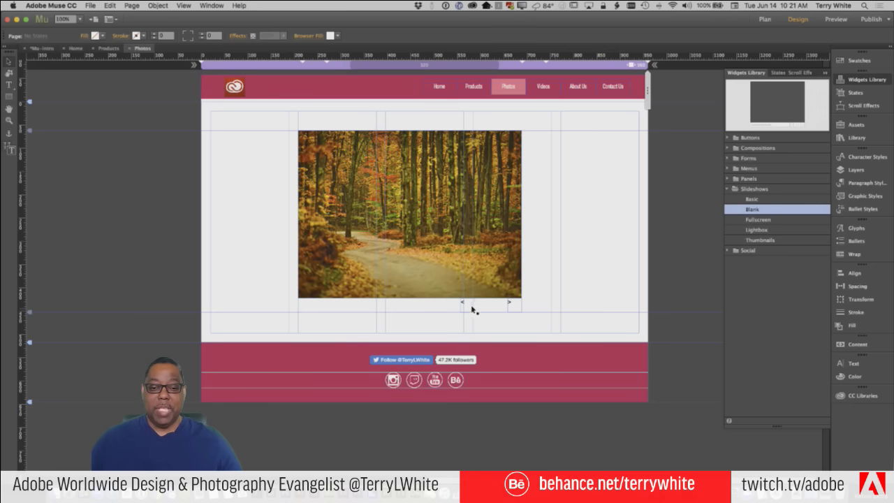
left_click(464, 304)
left_click(464, 304)
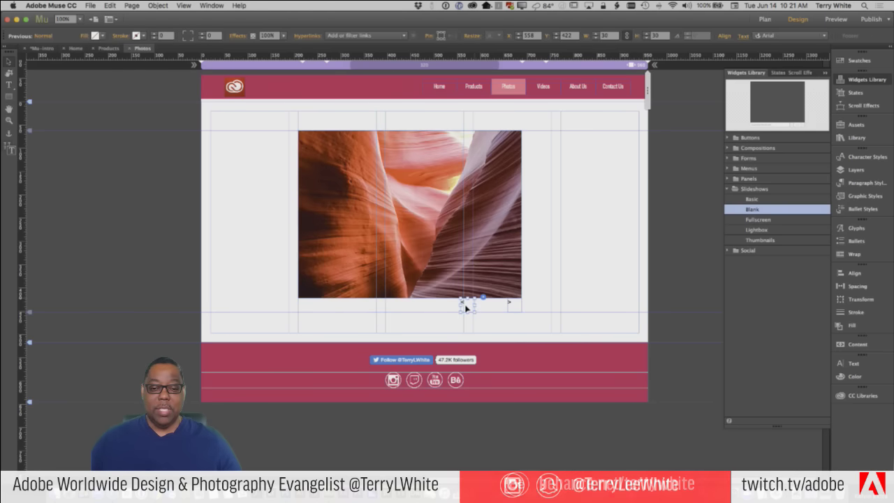
left_click(539, 294)
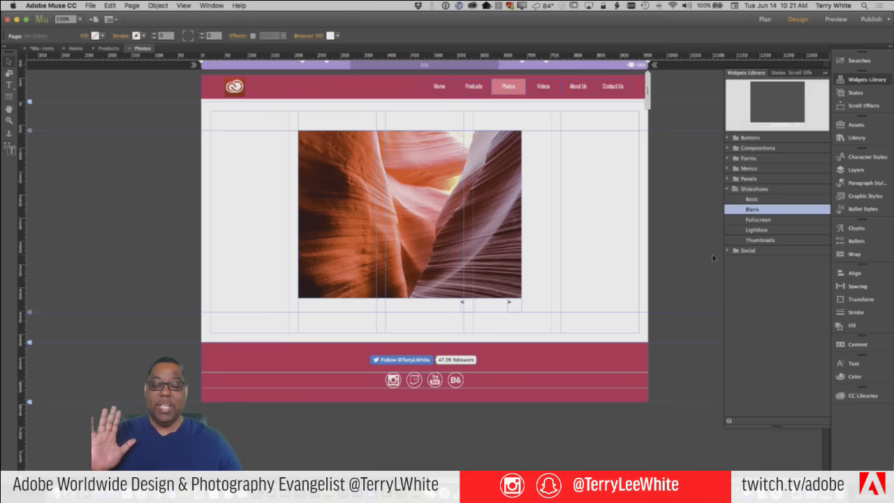
left_click(496, 207)
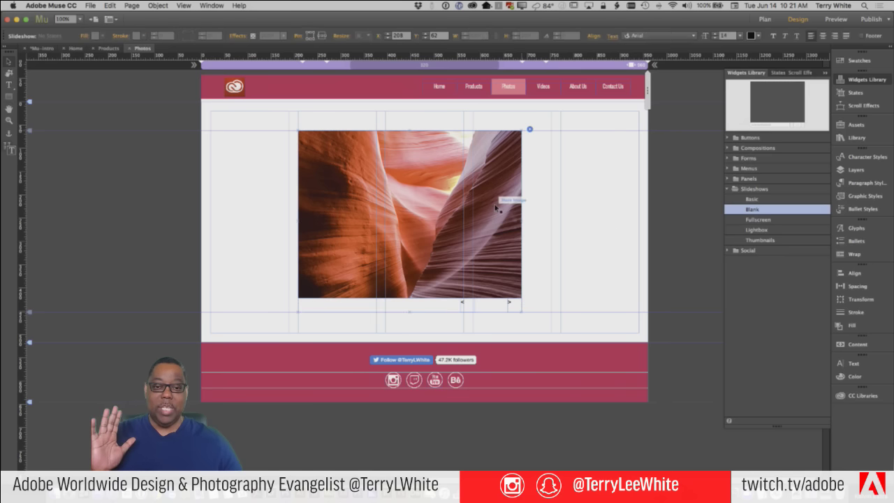
left_click_drag(496, 207, 513, 242)
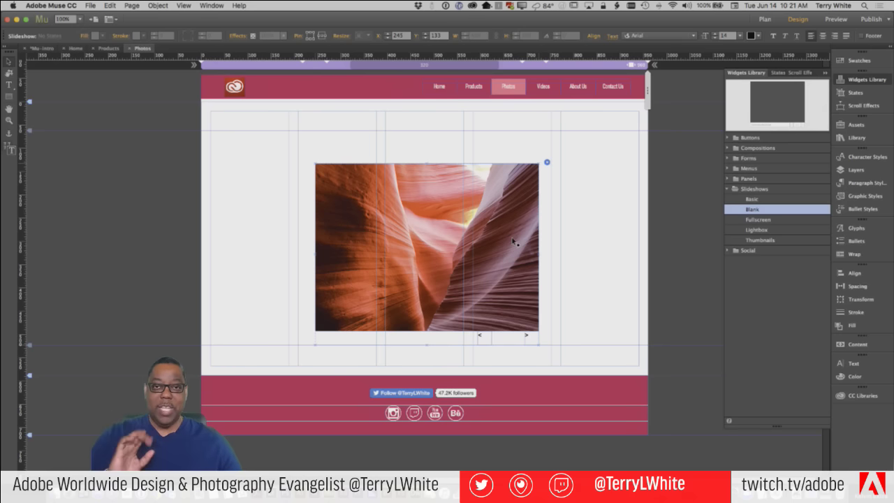
left_click_drag(514, 242, 495, 209)
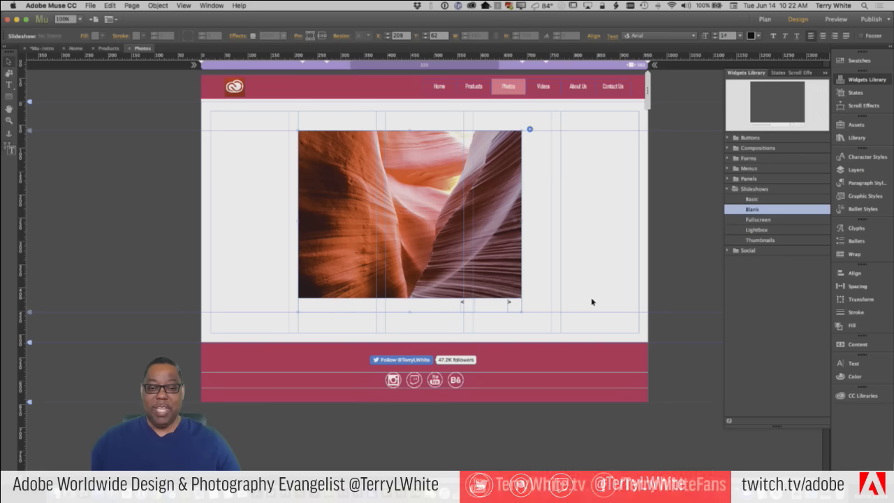
left_click(515, 305)
left_click_drag(515, 305, 601, 211)
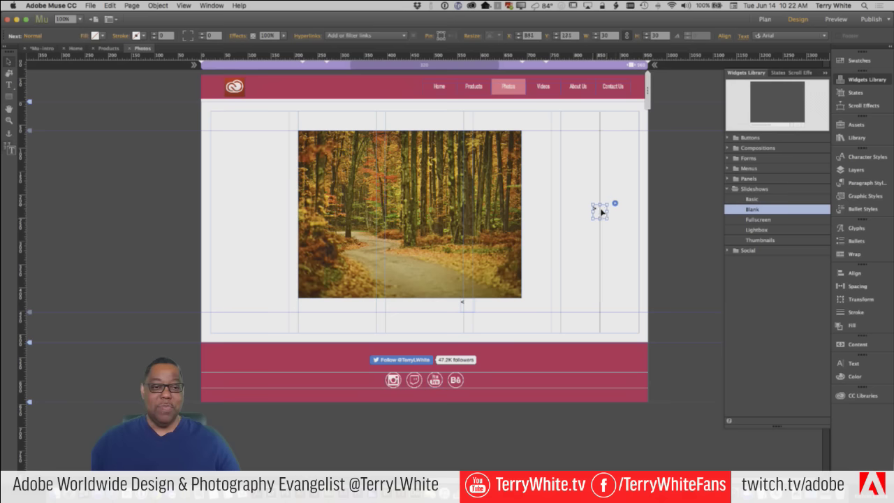
Drag the Previous arrow from below the photo to the image's left side
left_click(468, 304)
left_click_drag(468, 303, 242, 214)
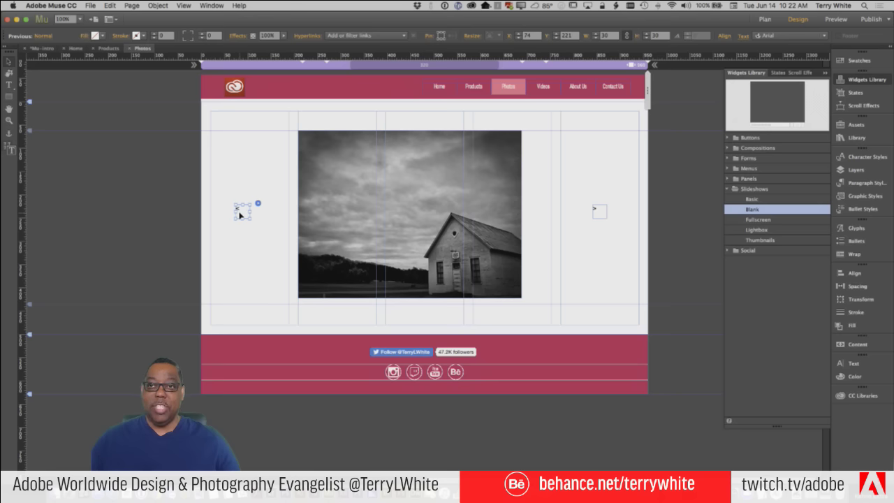
Set the Previous arrow's text size to 24
double_click(239, 214)
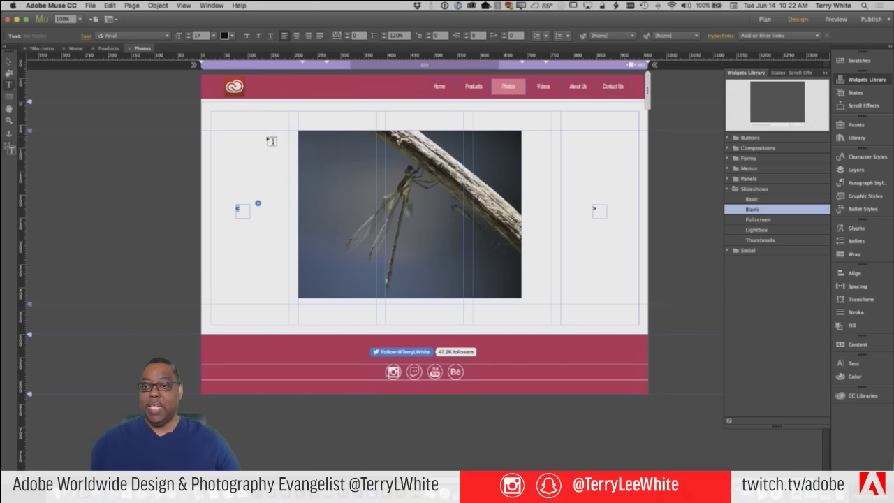
left_click(213, 35)
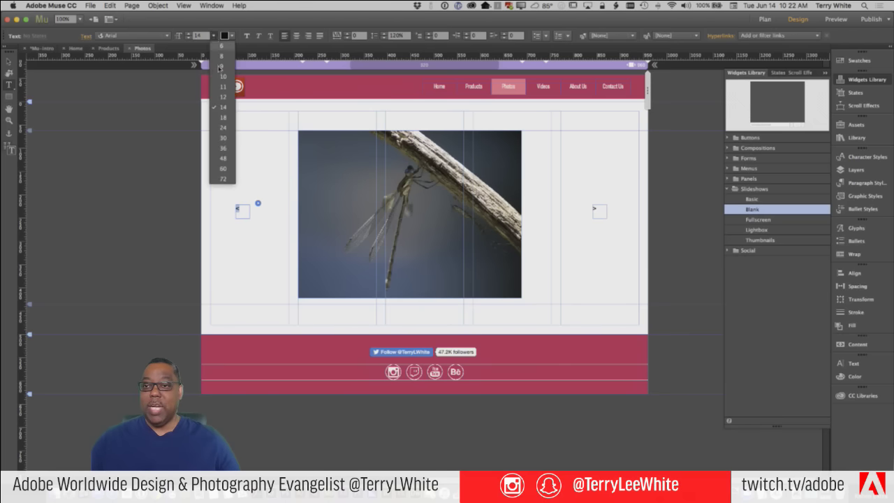
left_click(223, 127)
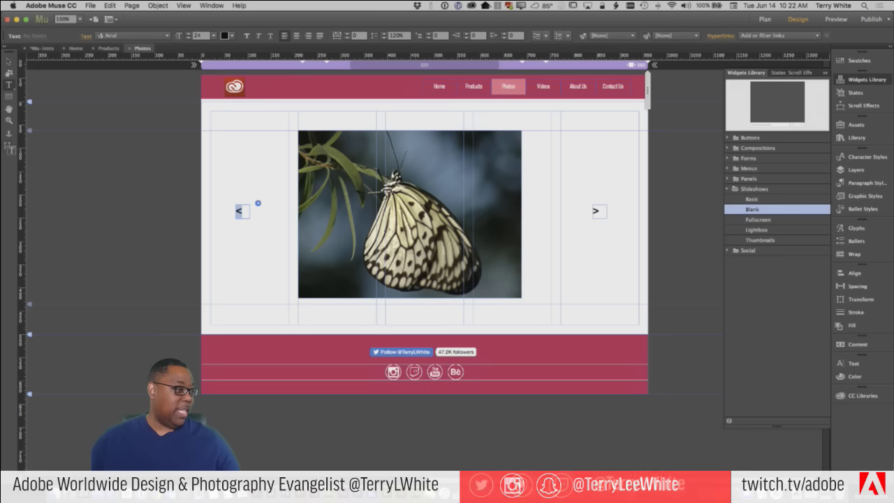
key("super+Tab")
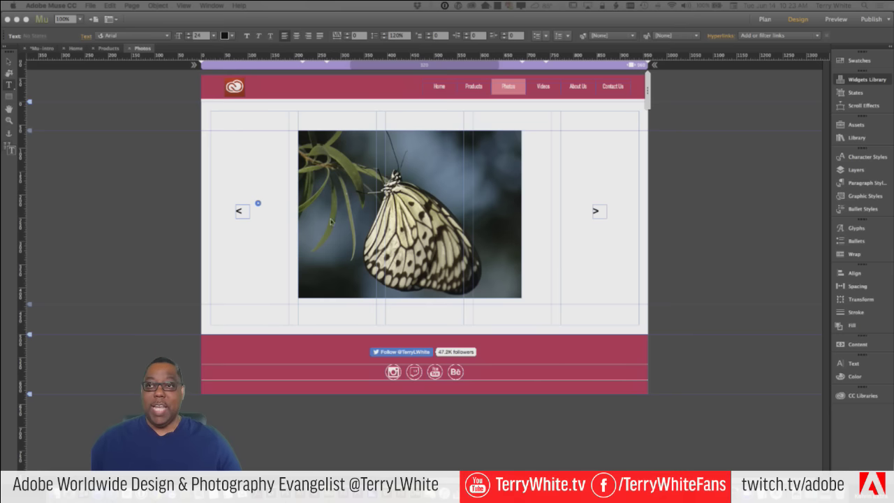
Colour the < arrow text white (FFFFFF) and return to the Selection tool
left_click(240, 212)
left_click_drag(243, 211, 235, 210)
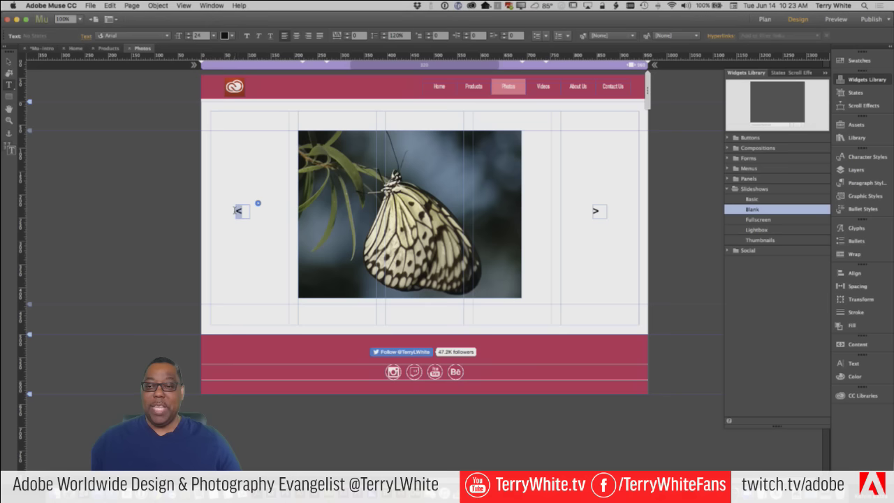
left_click(228, 35)
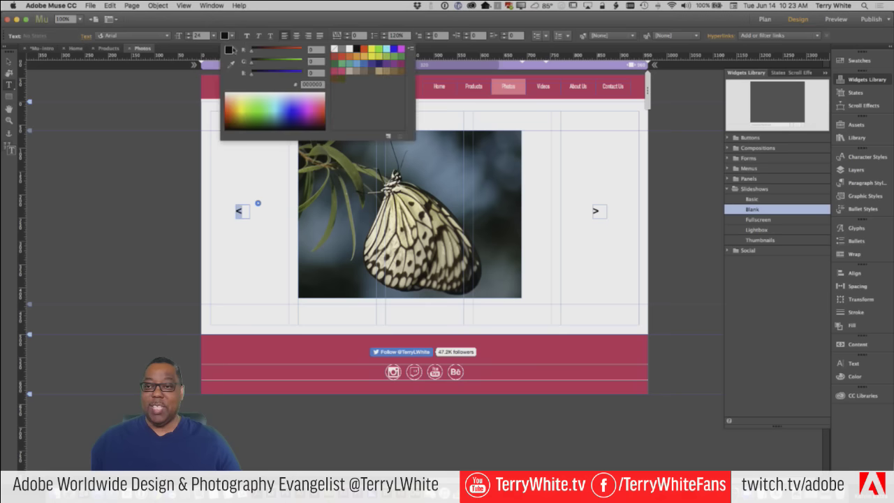
left_click(351, 48)
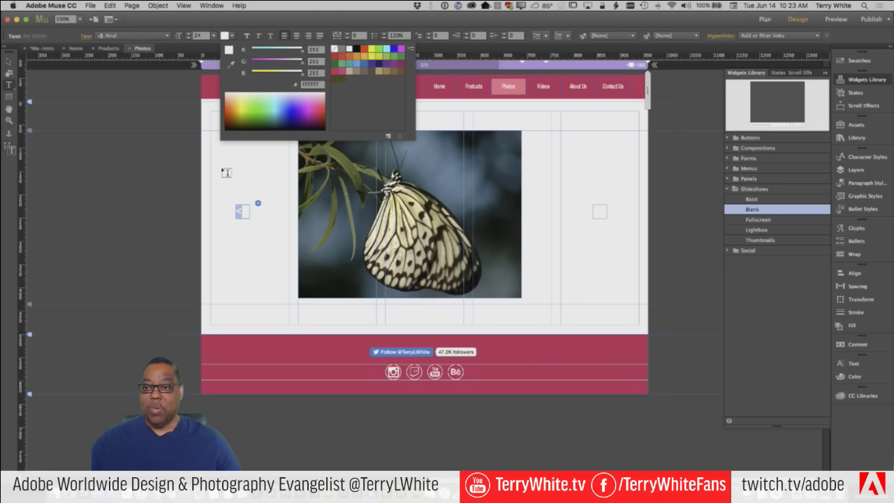
left_click(116, 134)
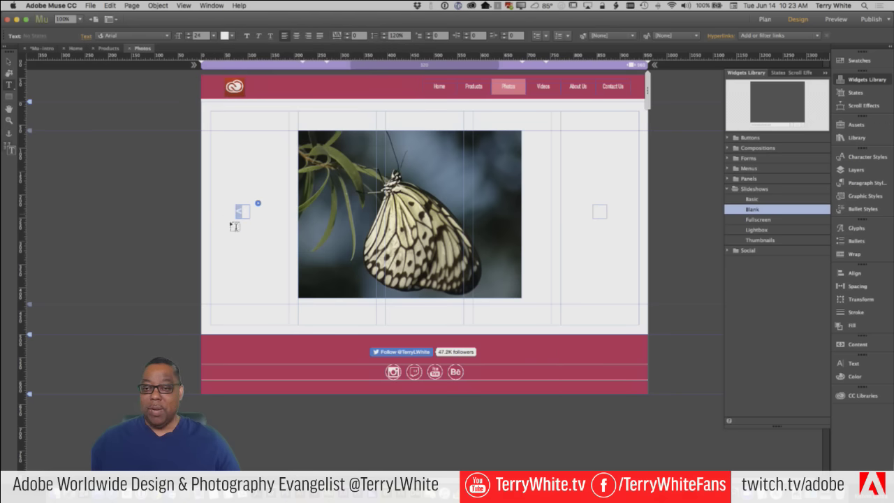
left_click(9, 62)
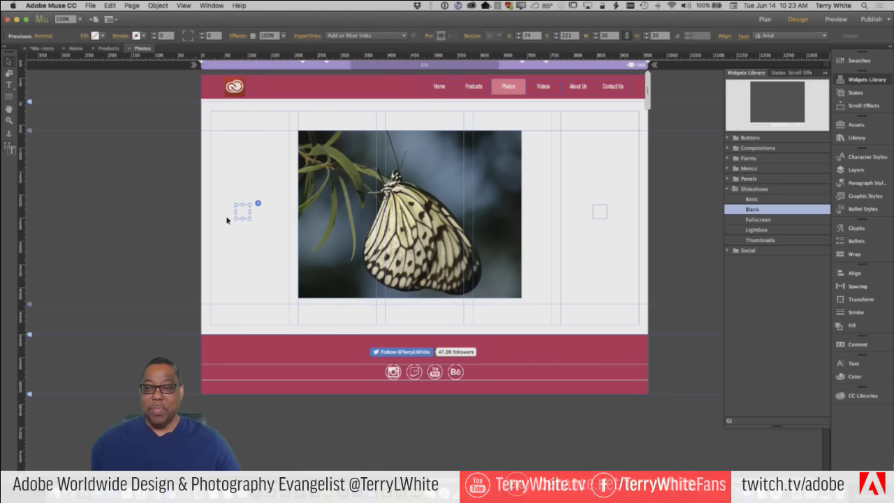
left_click(243, 214)
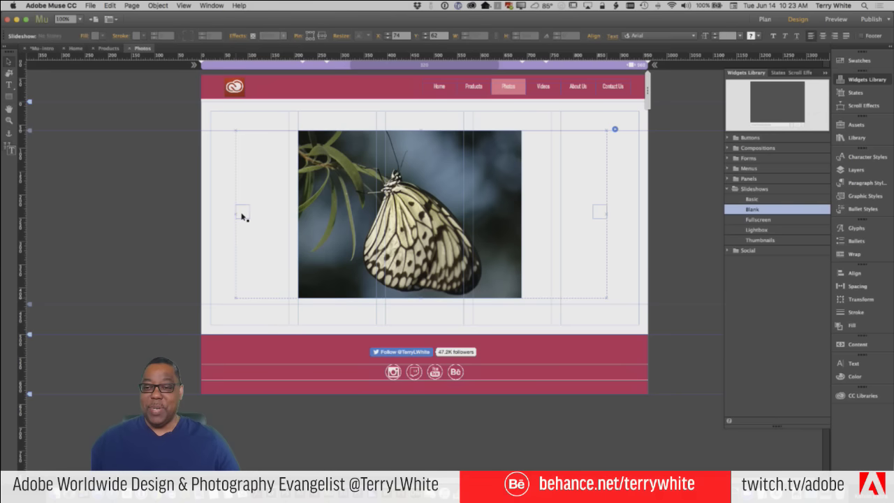
Move the Previous arrow onto the photo's left edge and the Next arrow onto its right edge
left_click(242, 215)
left_click_drag(243, 216, 312, 223)
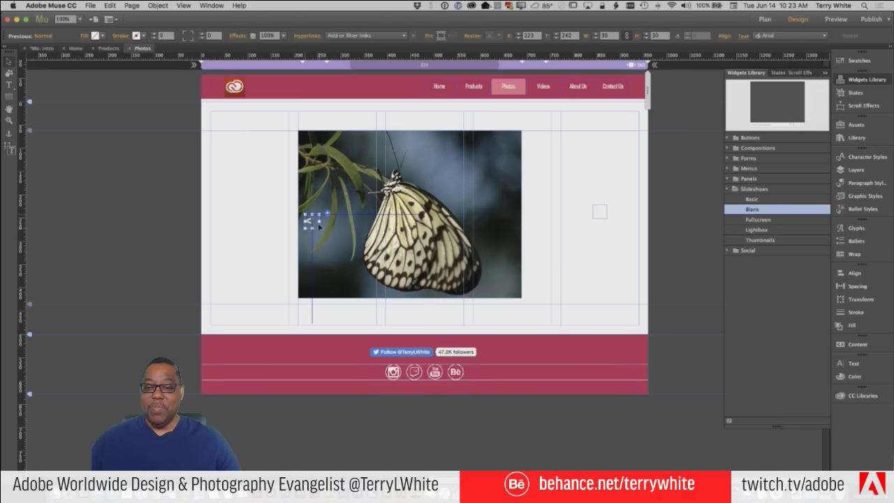
left_click(598, 213)
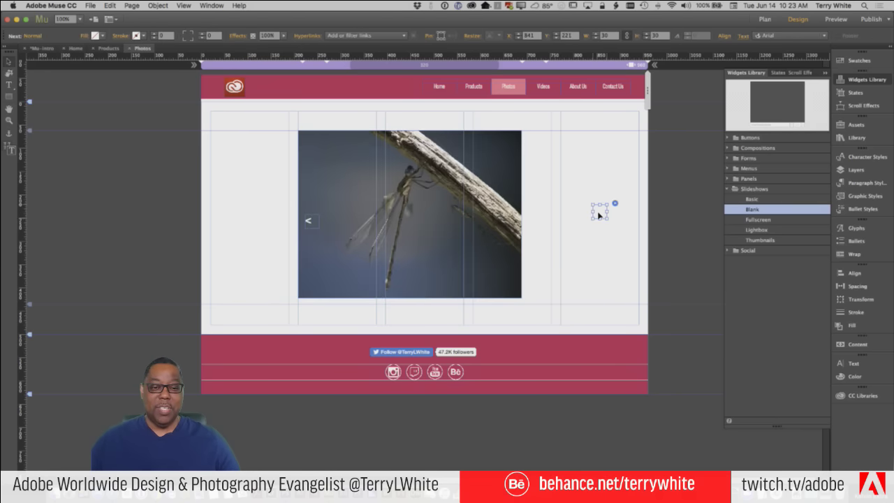
left_click_drag(598, 214, 512, 225)
left_click(580, 232)
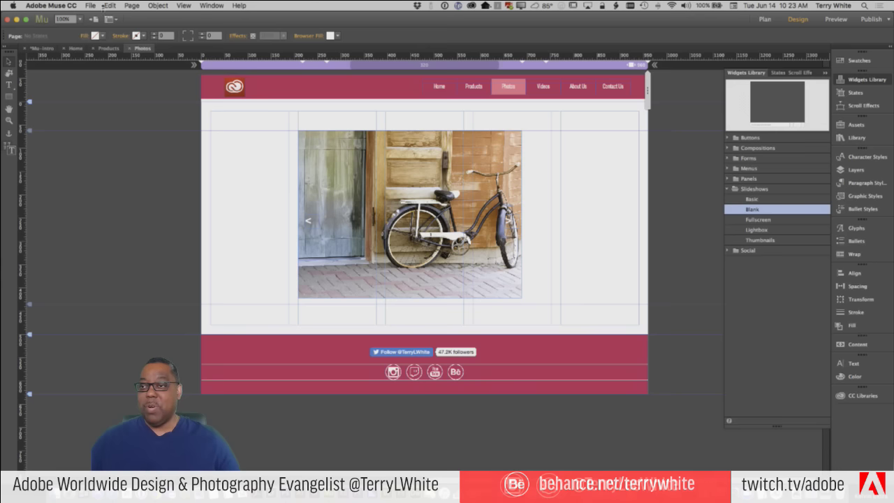
left_click(91, 5)
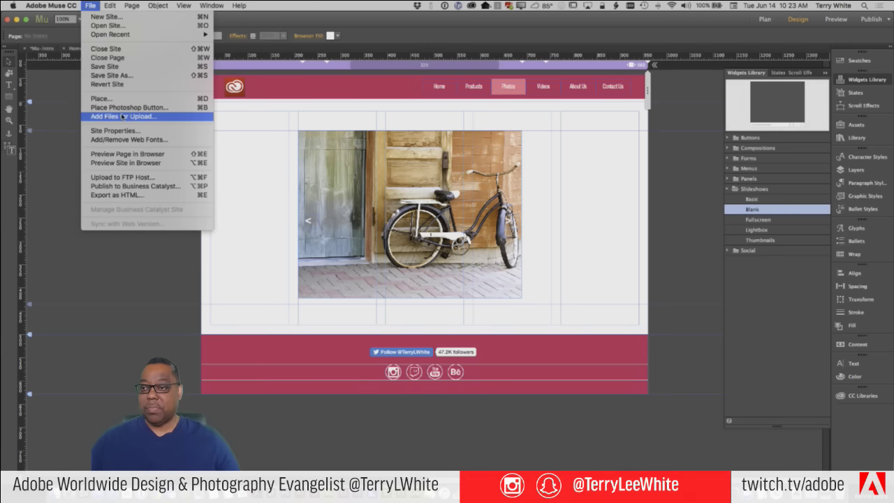
Preview the Photos page in Chrome to check the arrows, then return to Muse
left_click(124, 154)
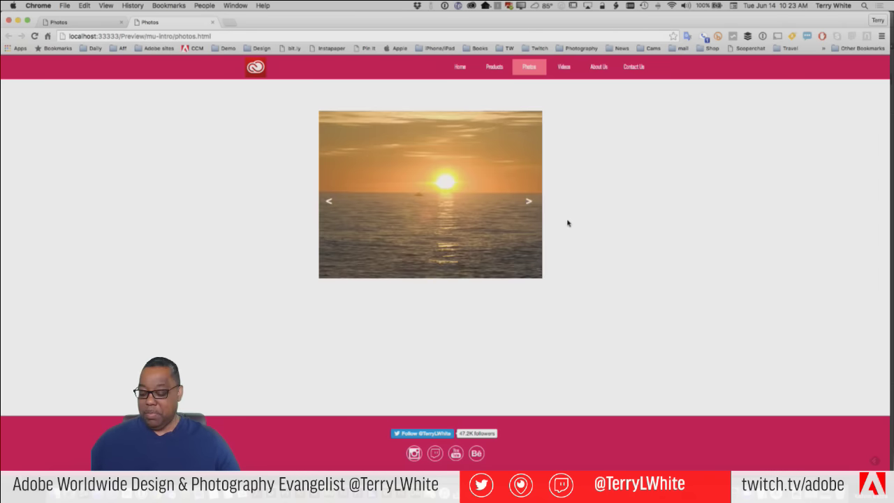
key("super+Tab")
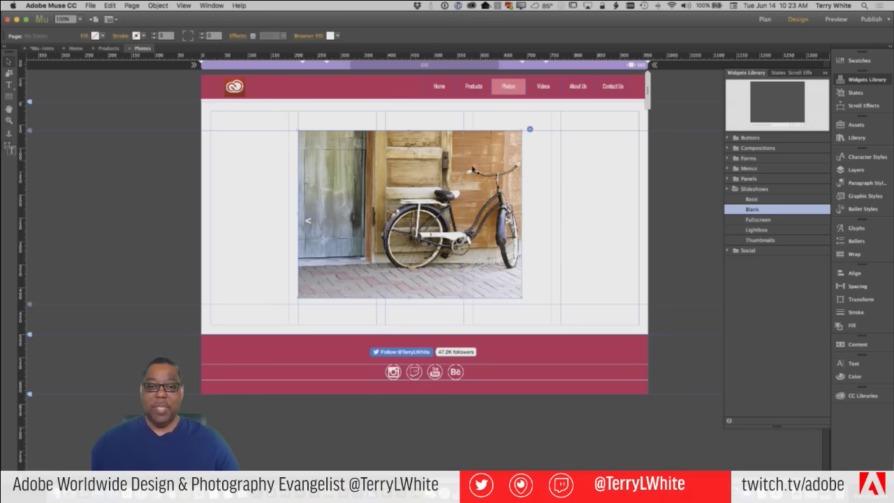
Enable the First and Last parts in Slideshow Options, keeping Prev and Next on
left_click(520, 118)
left_click(529, 129)
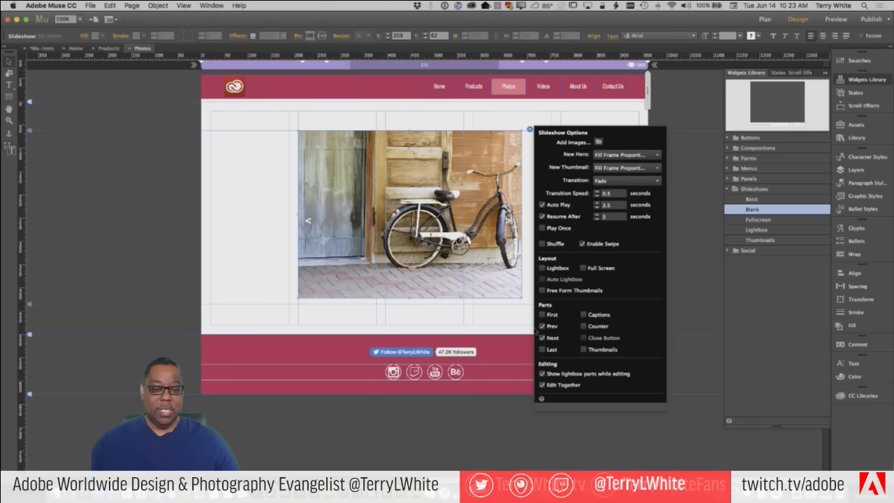
left_click(542, 327)
left_click(543, 337)
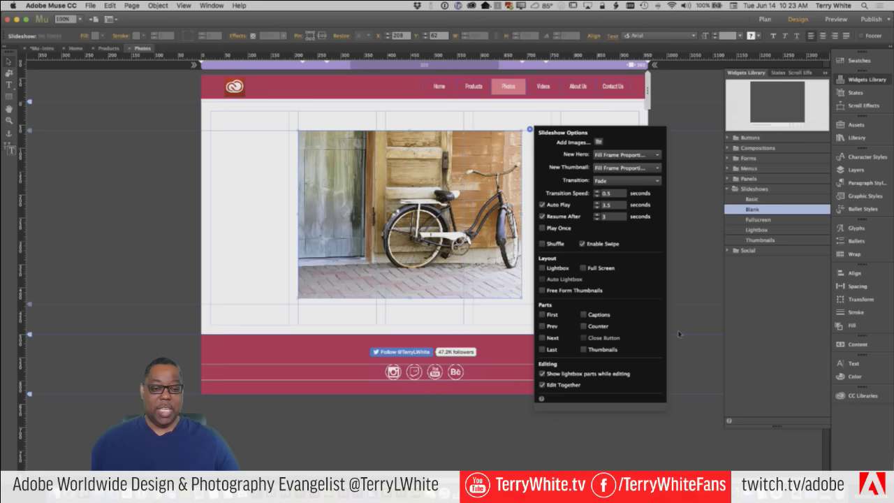
left_click(543, 315)
left_click(543, 326)
left_click(543, 338)
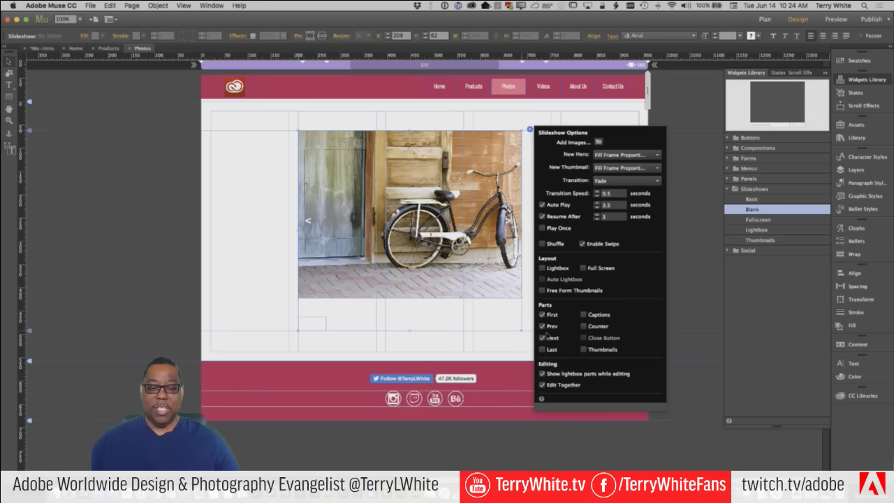
left_click(542, 350)
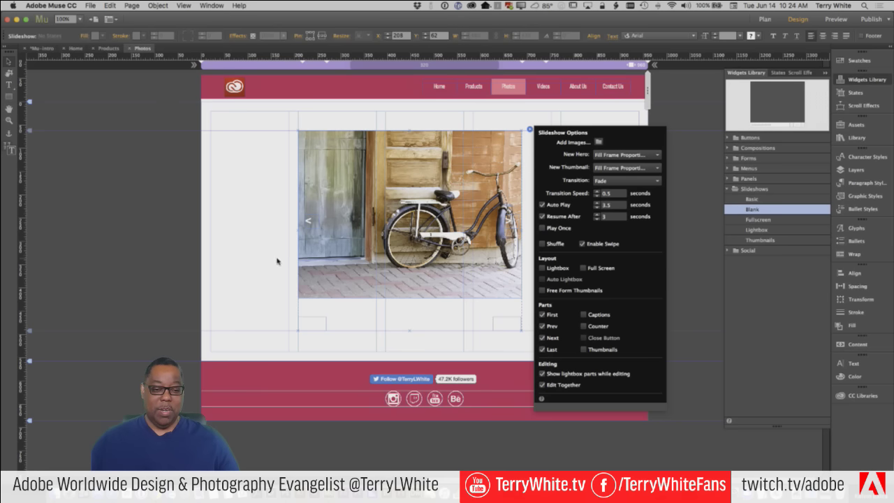
key("Escape")
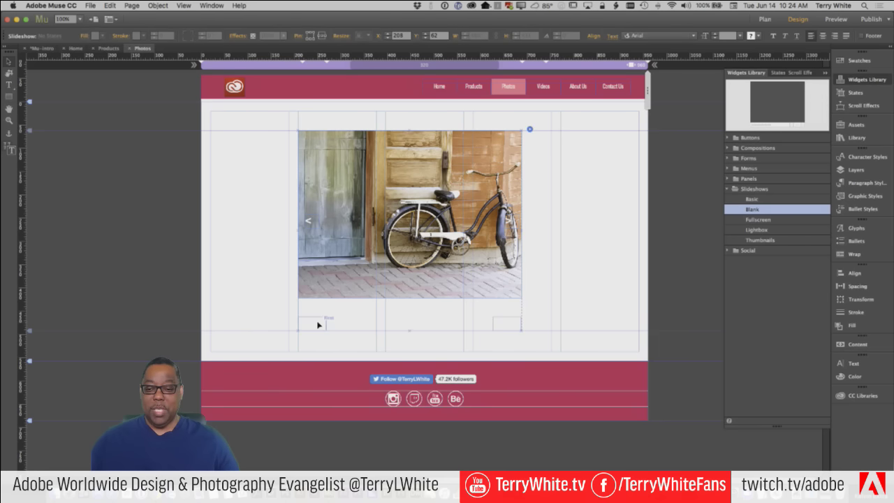
Place the |<< button on the image's lower-left corner and >>| on its lower-right
left_click(317, 325)
left_click_drag(318, 319, 320, 285)
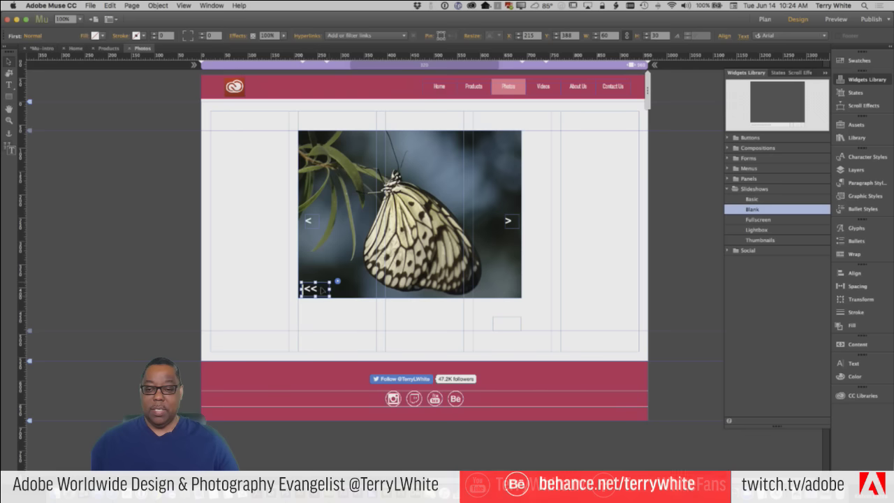
left_click(498, 324)
left_click_drag(499, 324, 512, 286)
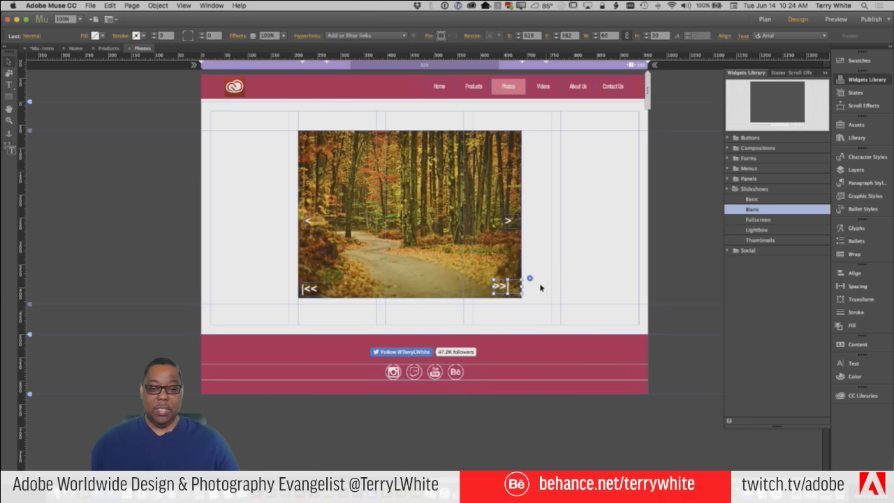
Right-align the >>| text within its button box
double_click(500, 287)
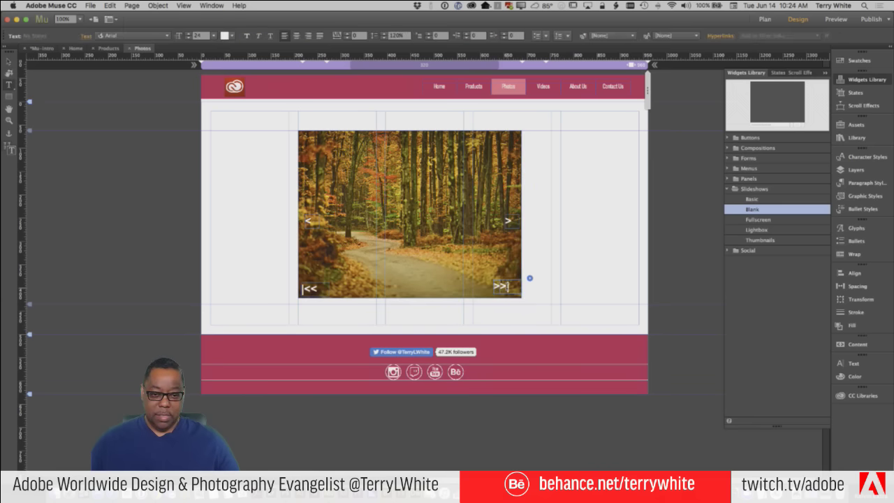
left_click(308, 35)
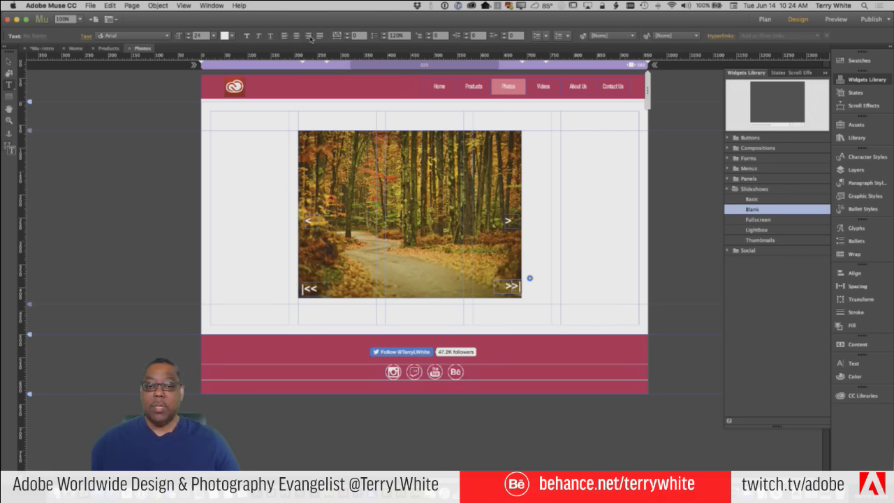
left_click_drag(507, 287, 522, 286)
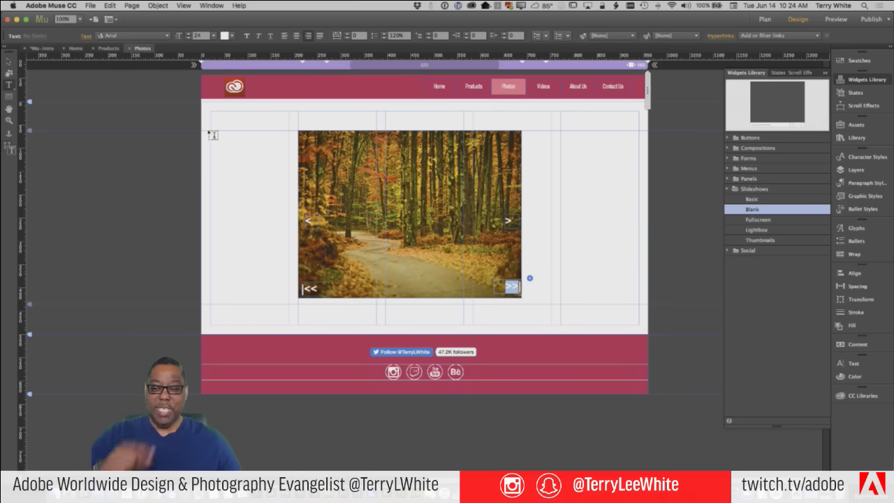
left_click(10, 60)
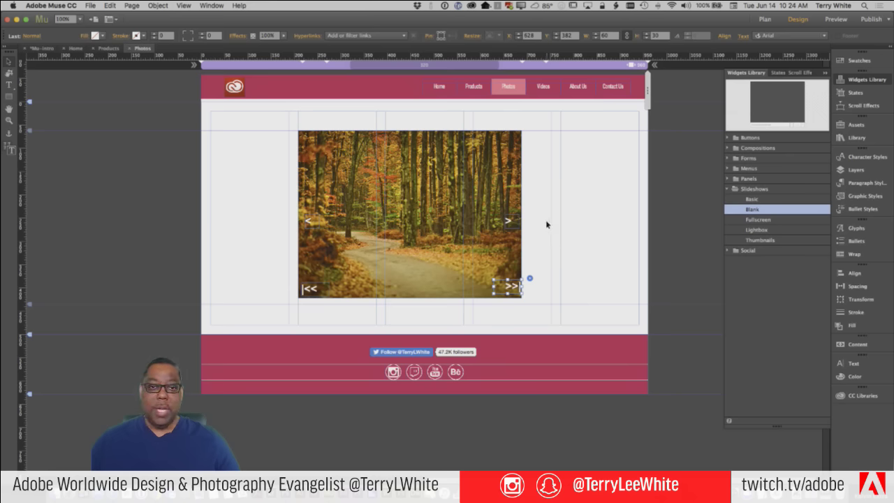
left_click(499, 207)
left_click(530, 129)
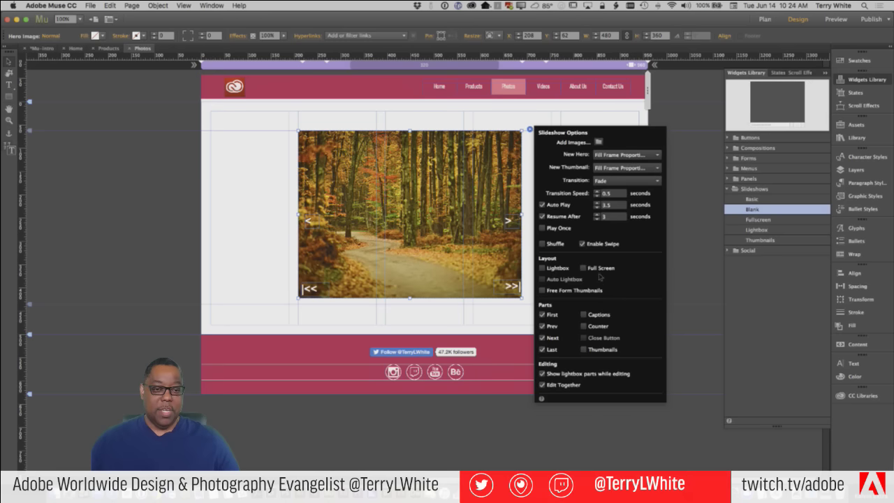
Uncheck First and Last, keep Prev and Next, and check Thumbnails in Slideshow Options
left_click(543, 337)
left_click(543, 350)
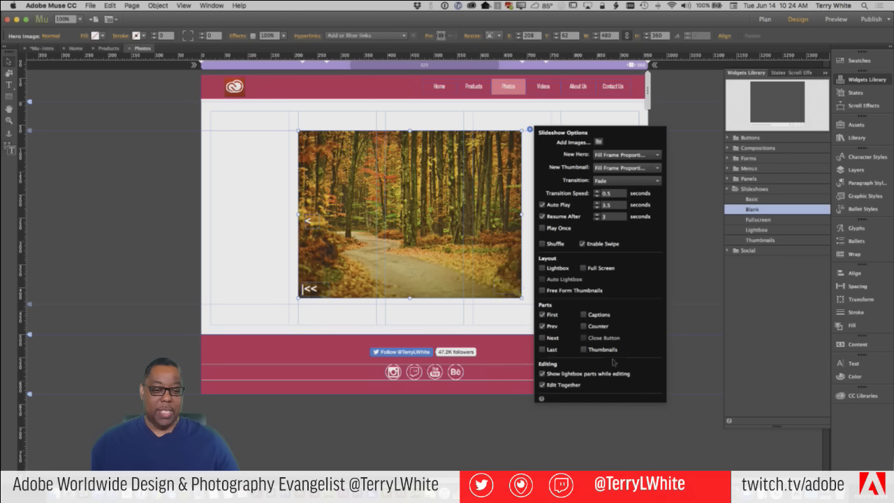
left_click(542, 337)
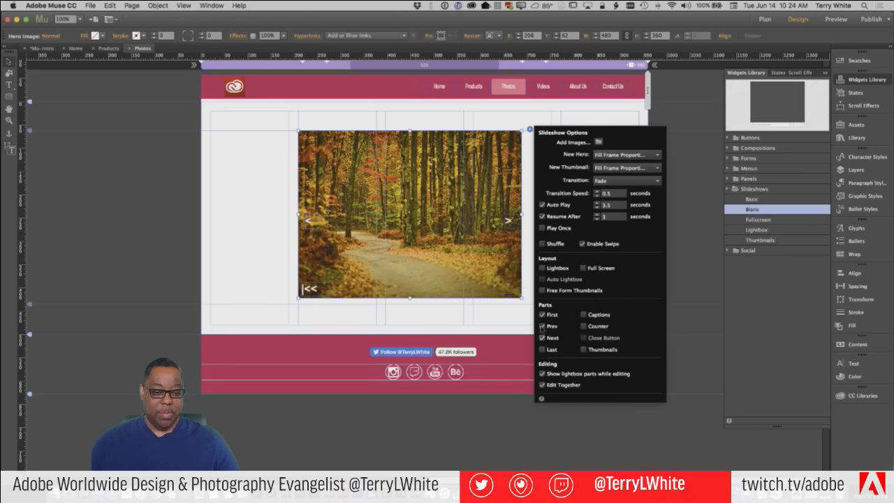
left_click(543, 315)
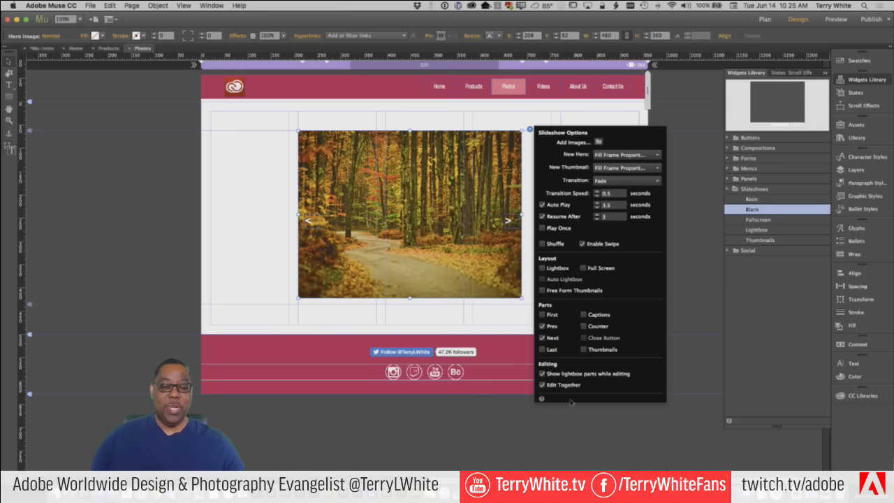
left_click(584, 350)
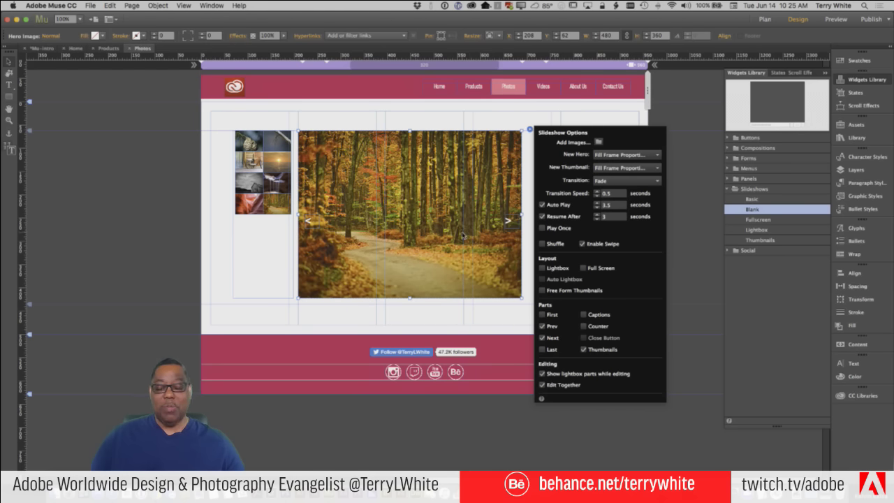
left_click(380, 315)
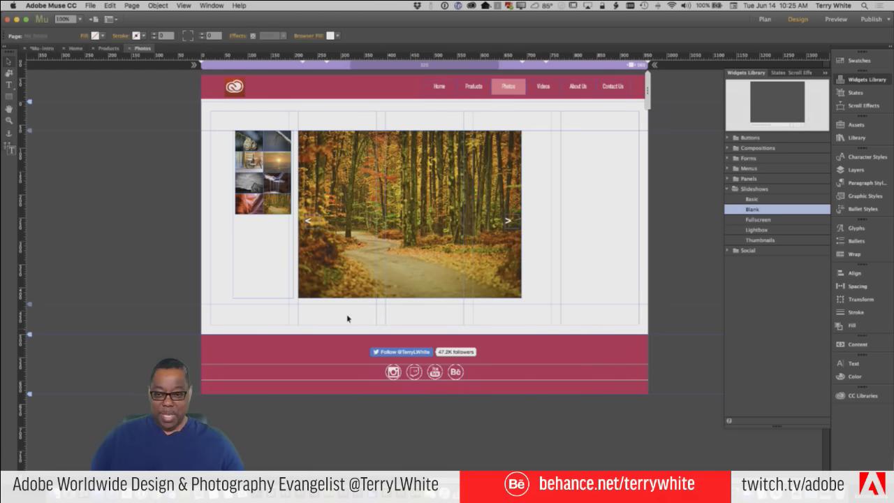
Reposition the slideshow, move the thumbnail container below the main image, and shorten it to a strip
left_click(266, 212)
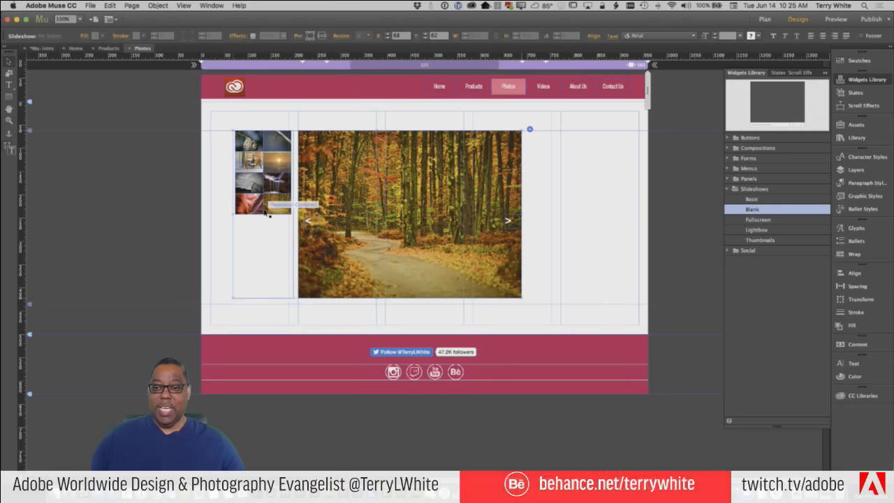
left_click_drag(365, 285, 455, 248)
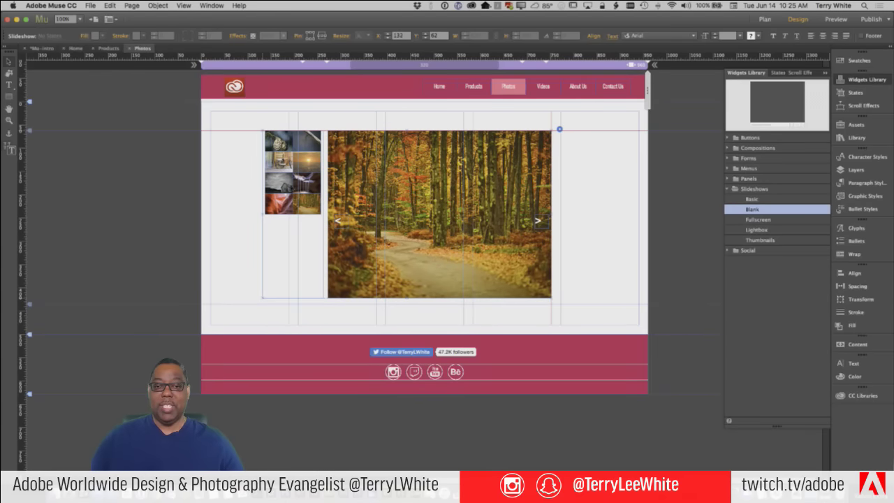
left_click(281, 180)
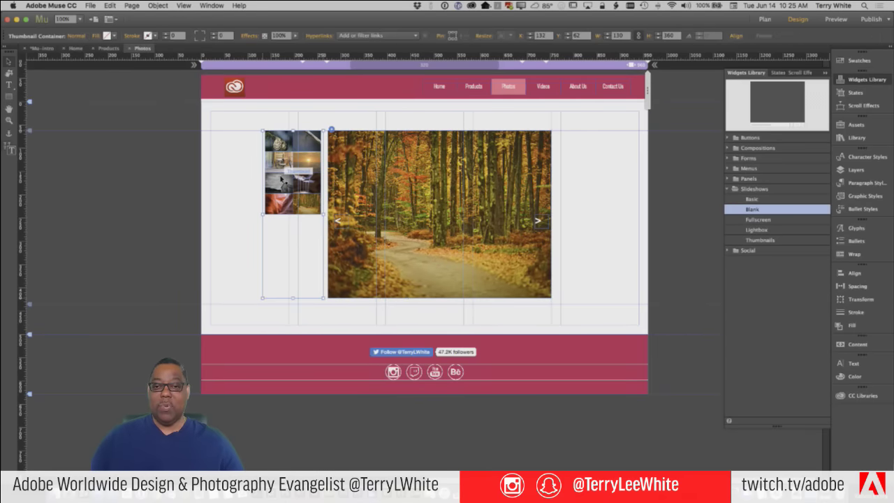
left_click_drag(259, 273, 554, 375)
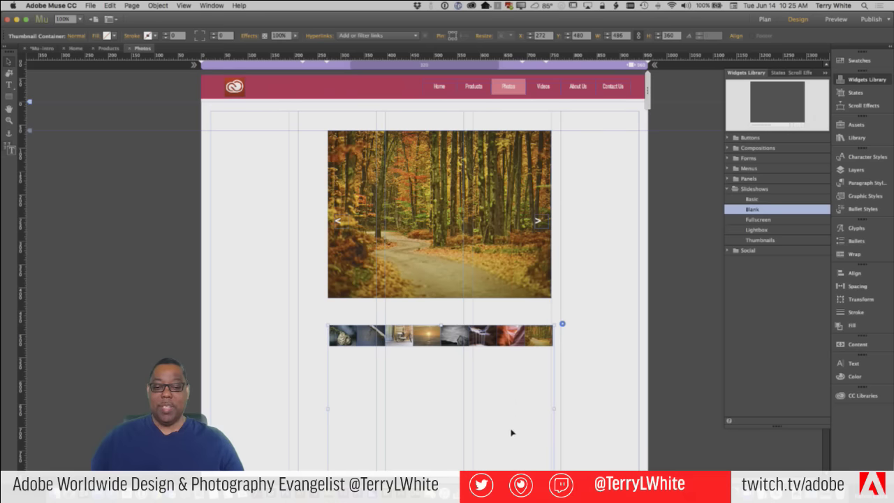
scroll(565, 401, "down", 5)
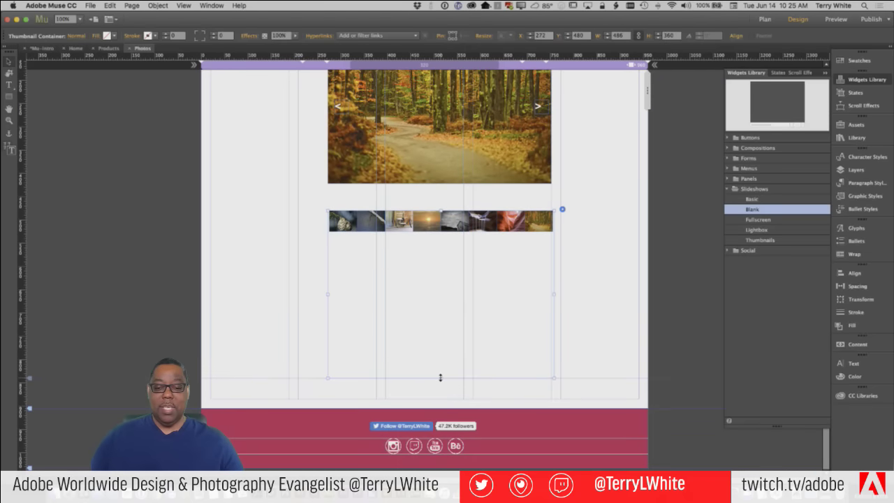
left_click_drag(440, 378, 431, 241)
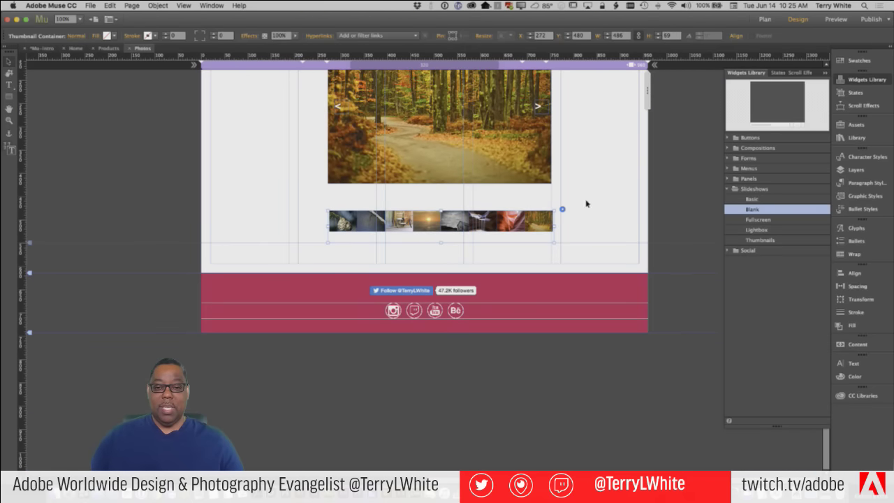
scroll(586, 203, "up", 5)
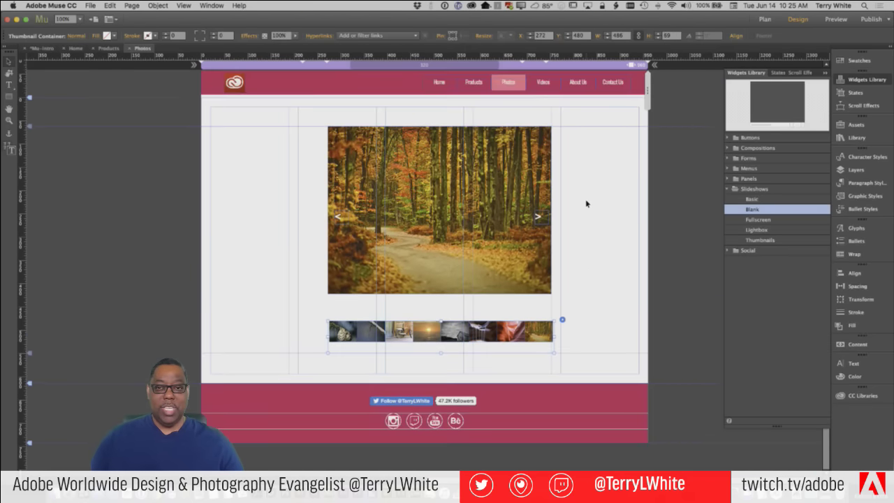
Shrink the thumbnails using the sunset thumbnail's corner handle
left_click(483, 332)
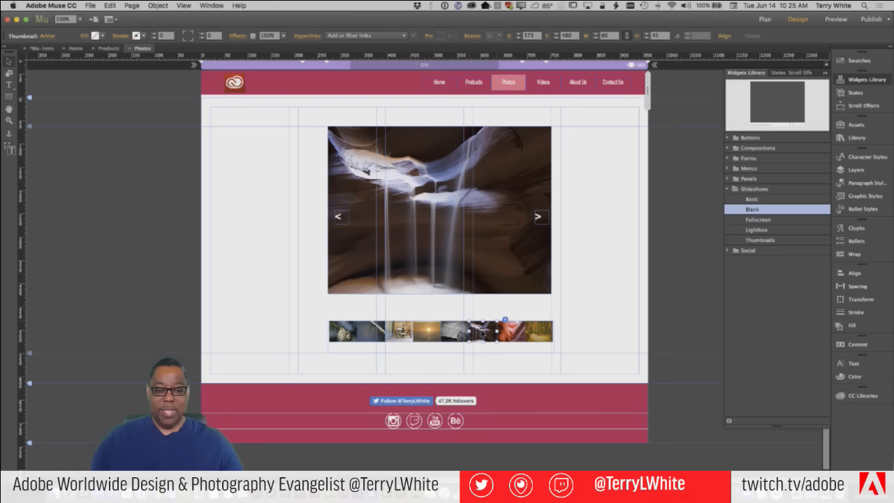
right_click(482, 333)
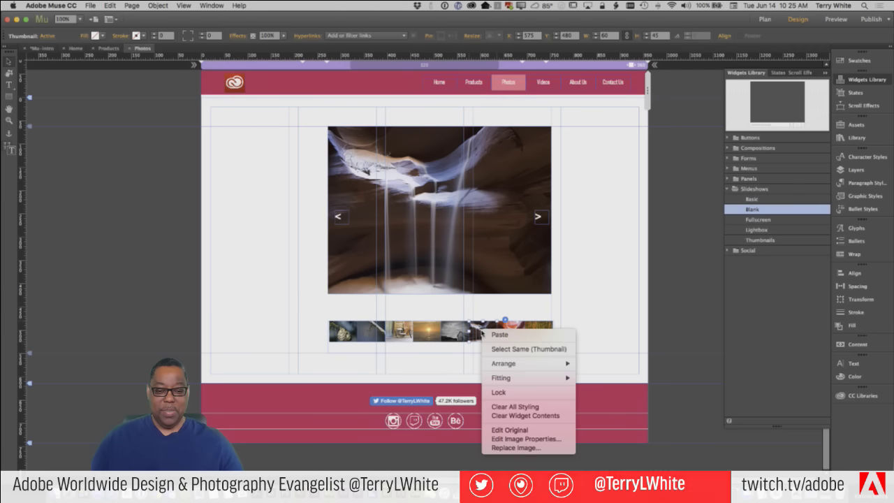
left_click(468, 342)
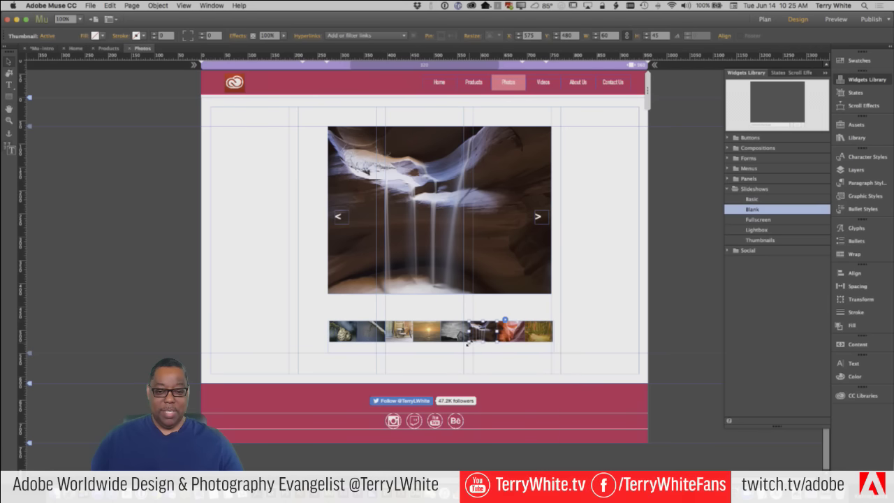
left_click_drag(468, 342, 451, 359)
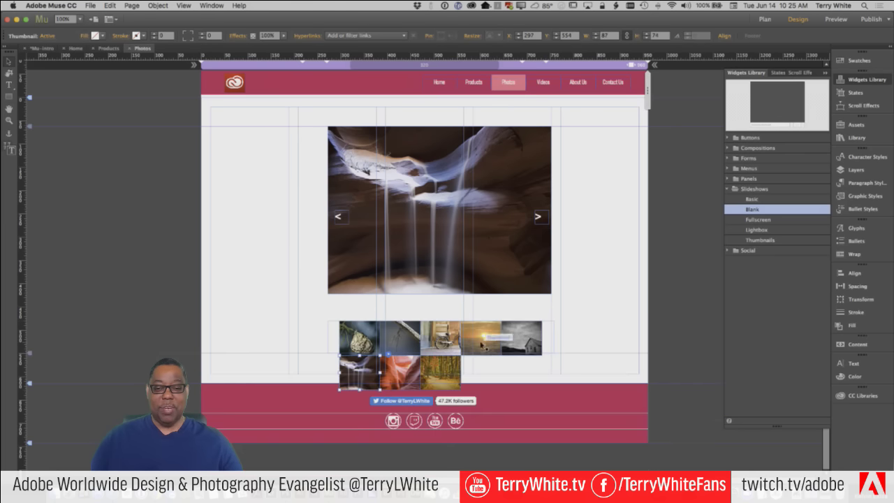
left_click(480, 344)
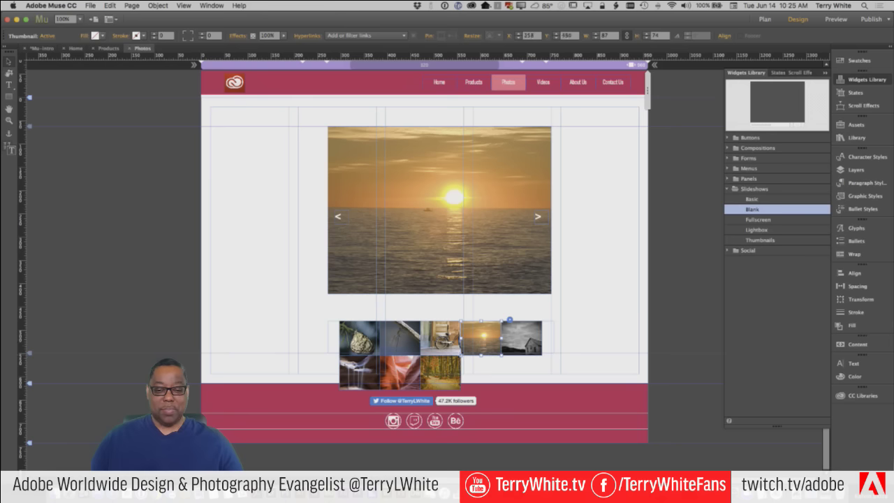
left_click_drag(460, 355, 475, 340)
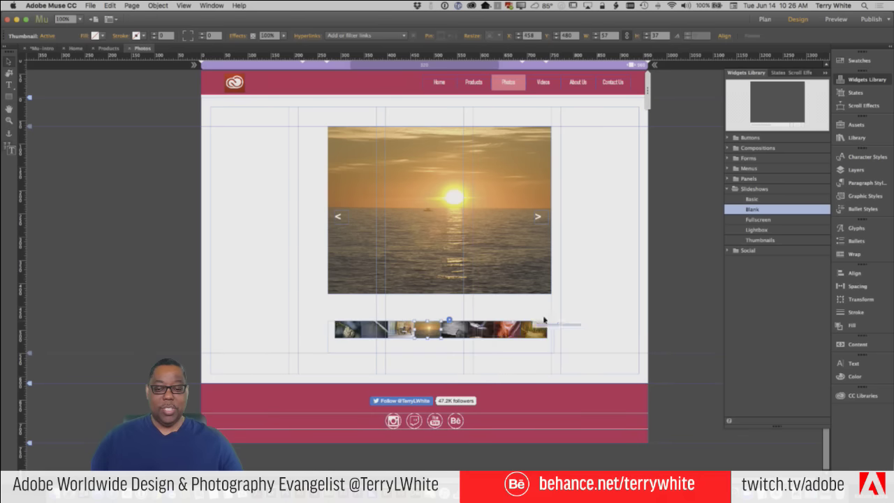
left_click(586, 313)
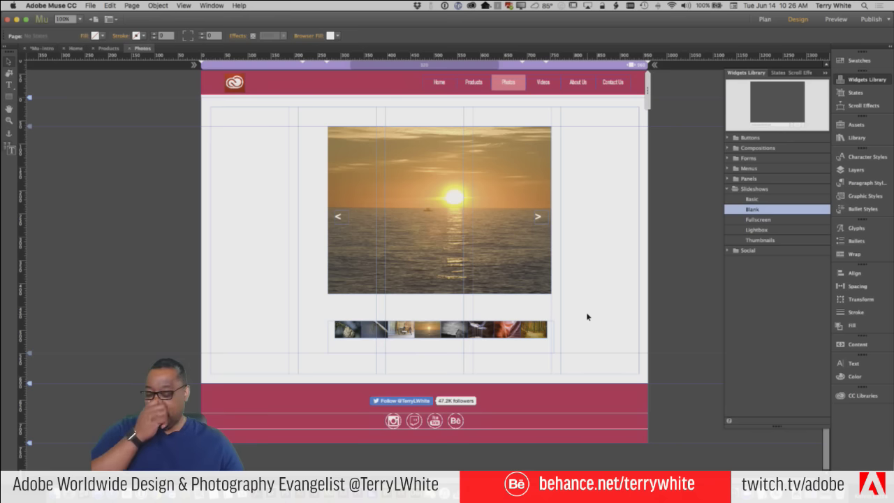
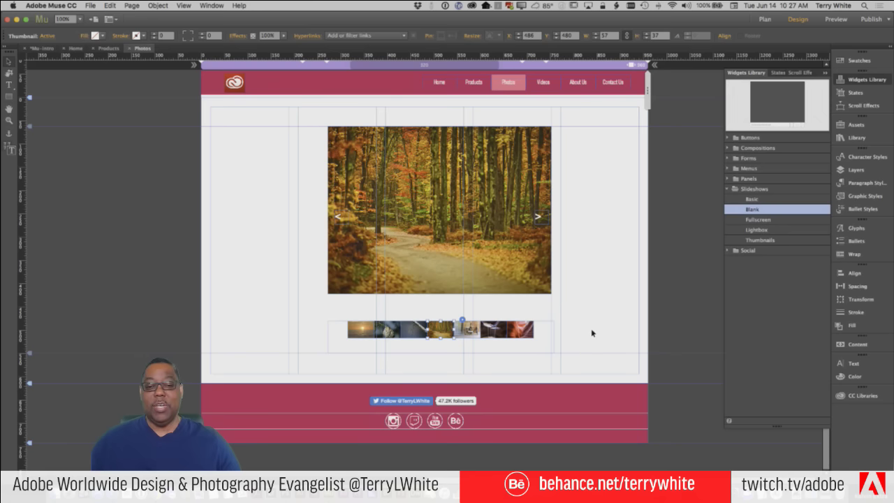
Turn off Auto Play in the slideshow's options while keeping the thumbnail strip shown
left_click(589, 333)
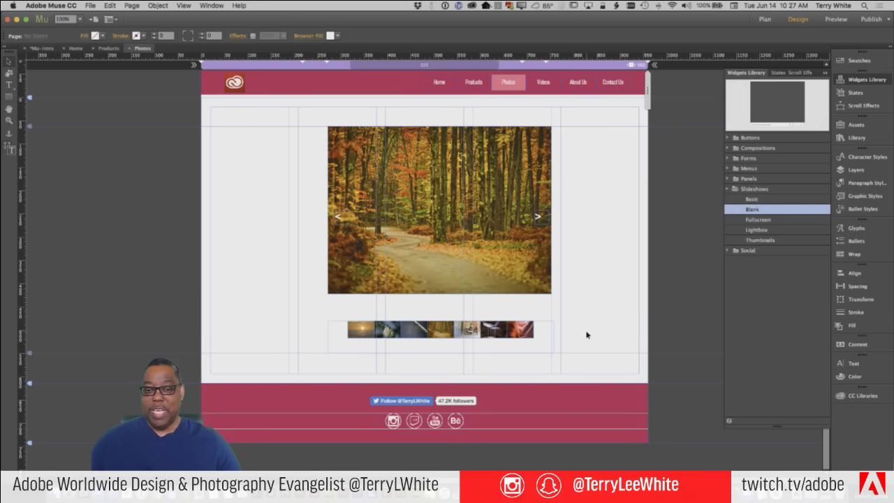
left_click(542, 290)
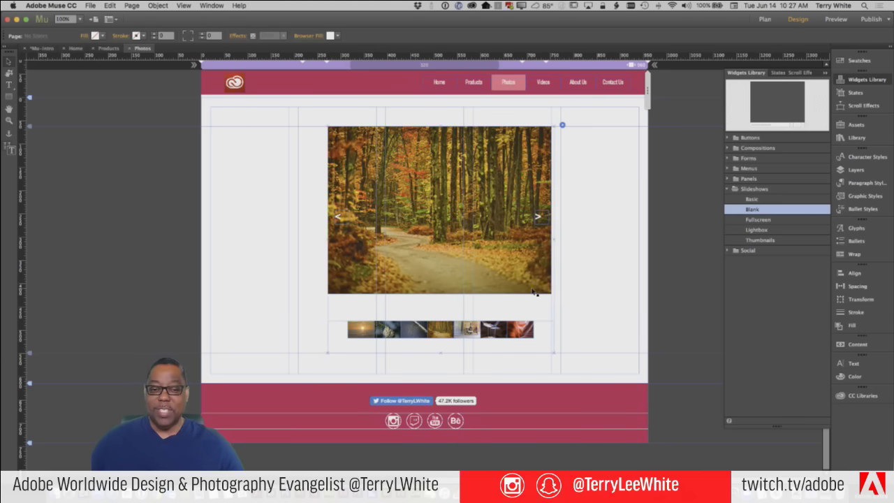
left_click(563, 126)
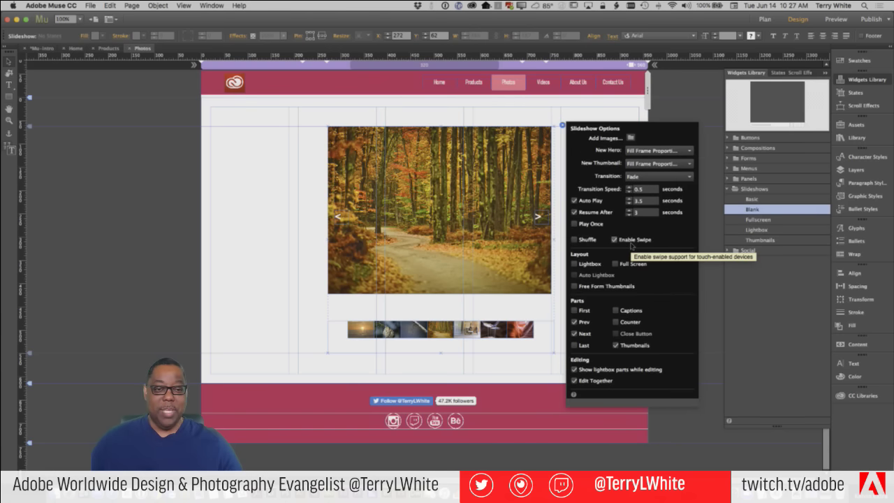
left_click(615, 345)
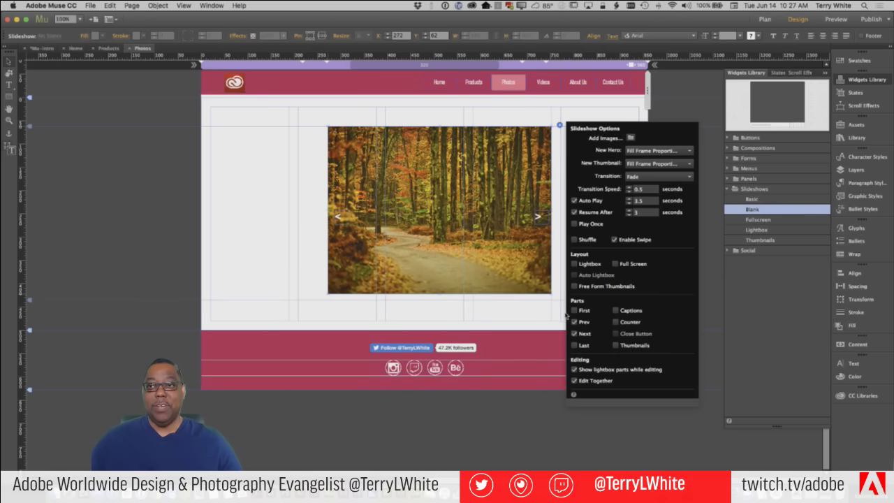
left_click(615, 345)
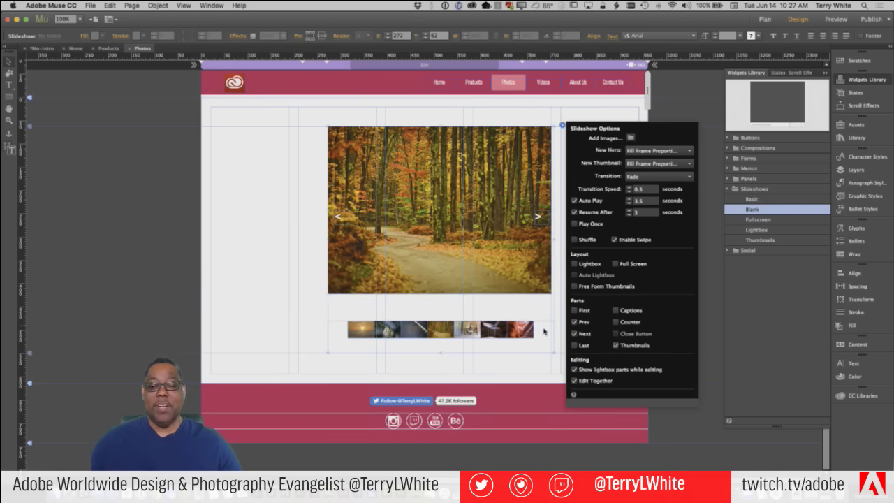
left_click(615, 345)
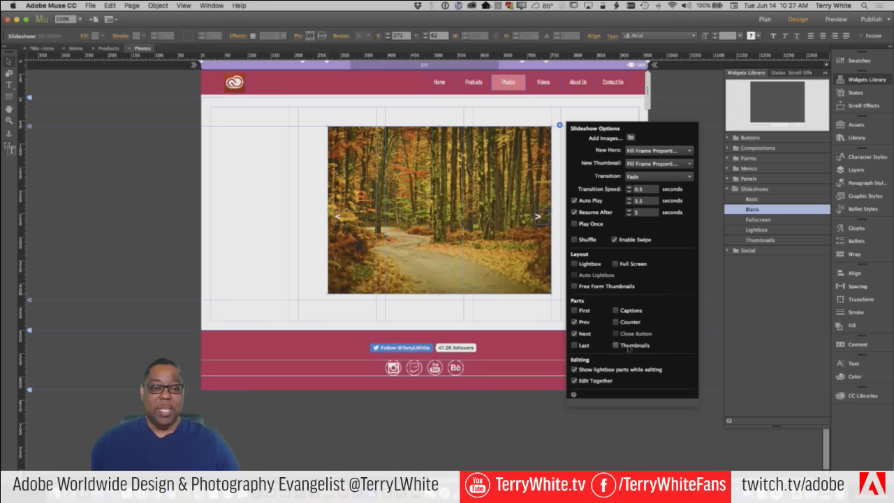
left_click(616, 345)
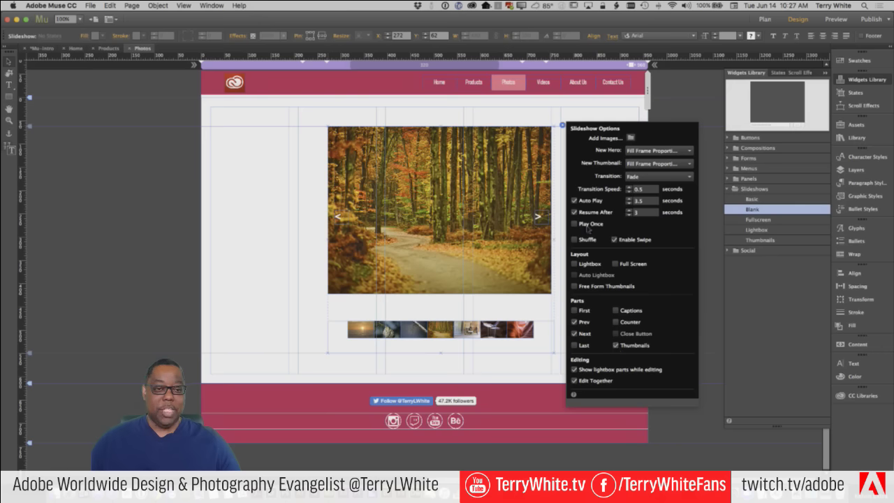
left_click(574, 201)
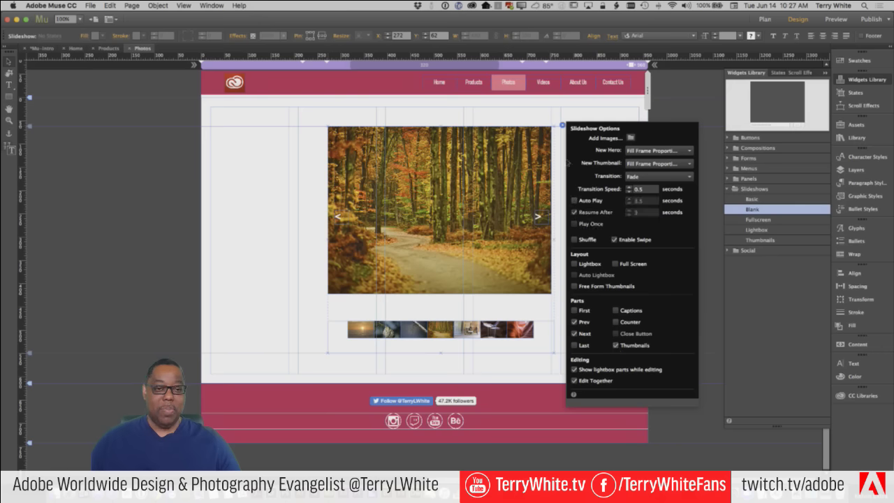
left_click(216, 128)
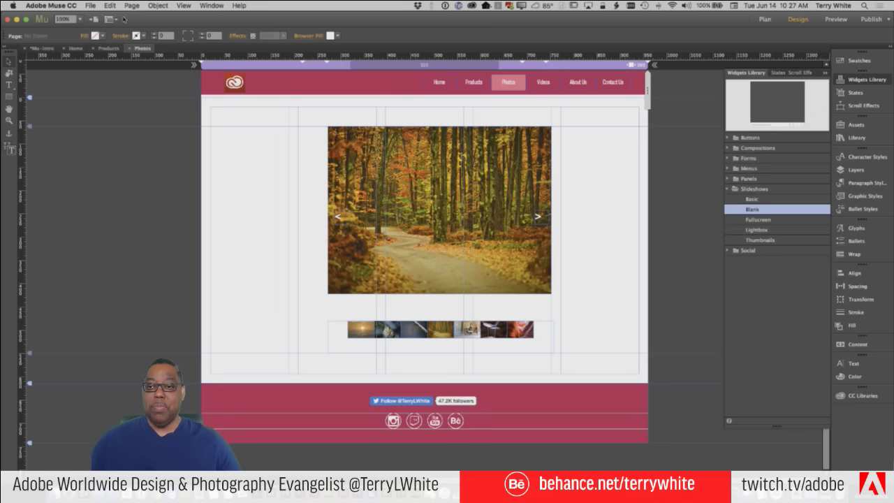
Preview the Photos page in Chrome, testing the next arrow and thumbnails, then return to Muse
left_click(91, 6)
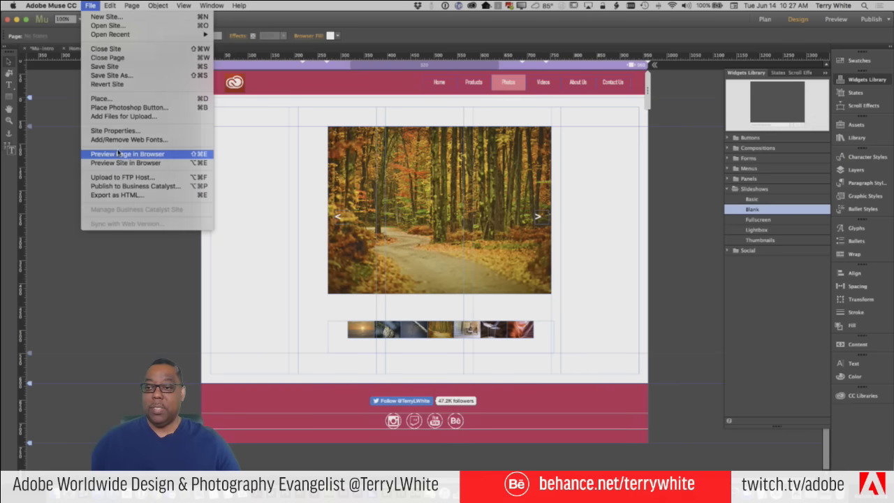
left_click(119, 153)
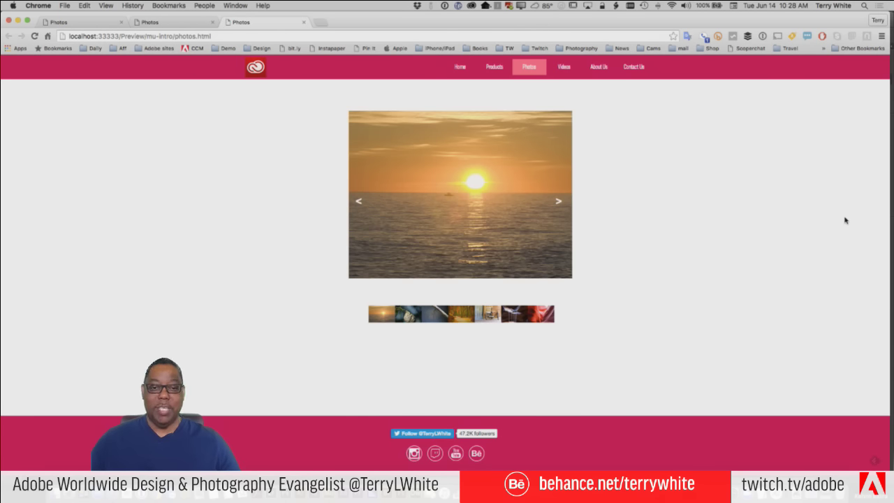
left_click(559, 202)
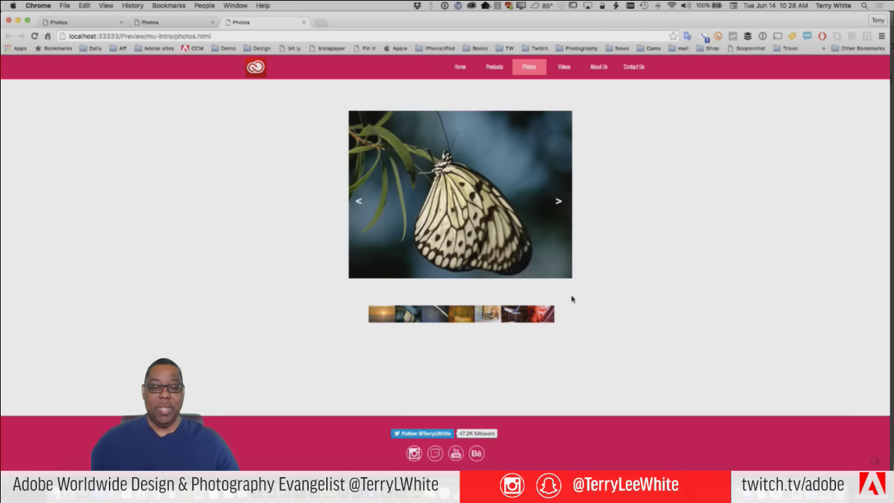
left_click(548, 313)
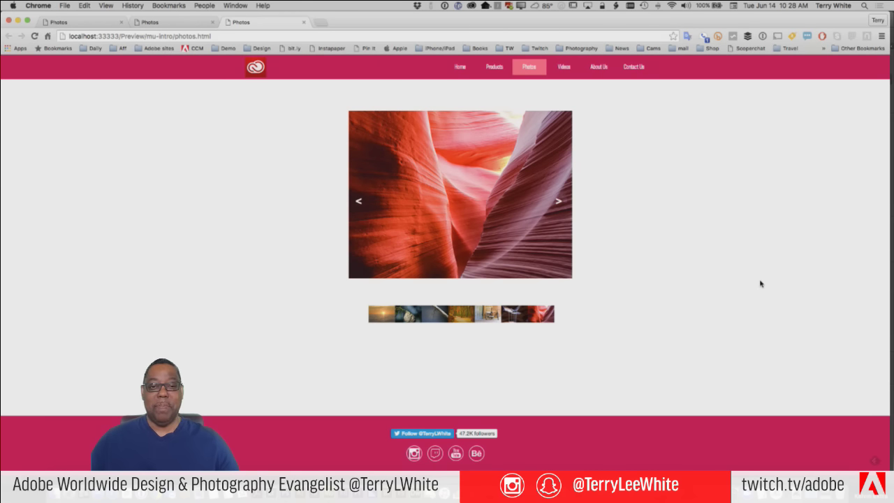
left_click(460, 318)
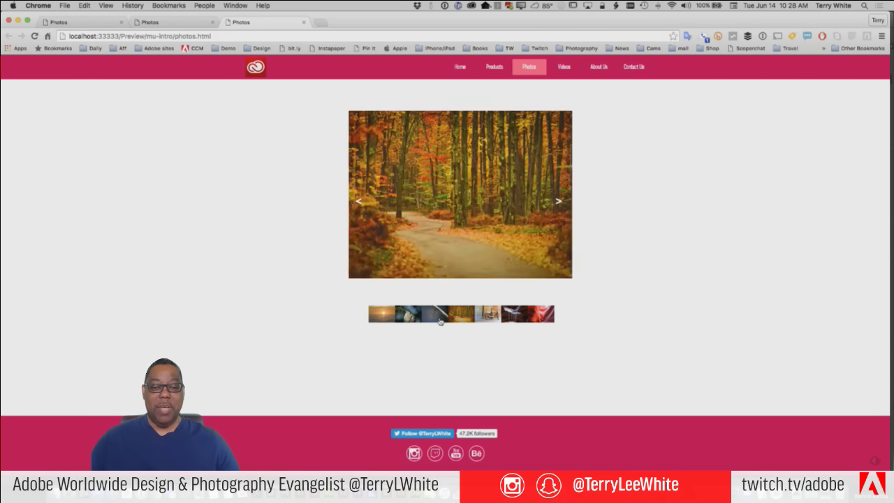
left_click(429, 320)
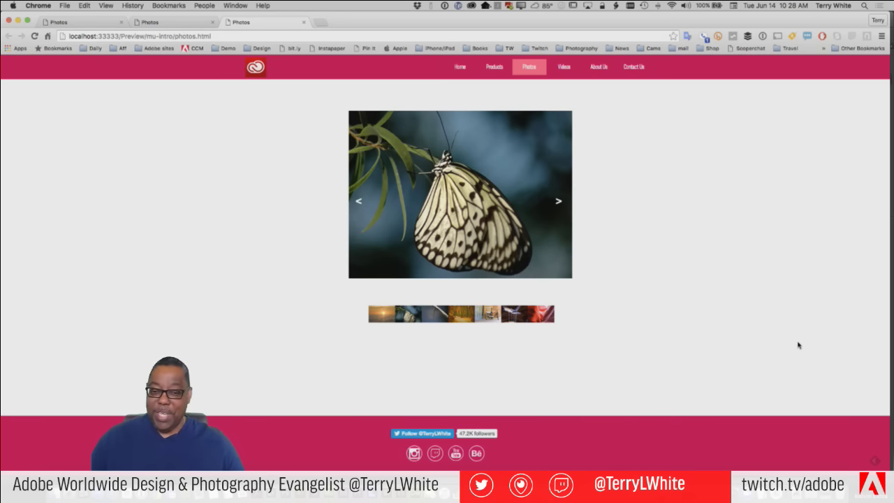
key("super+Tab")
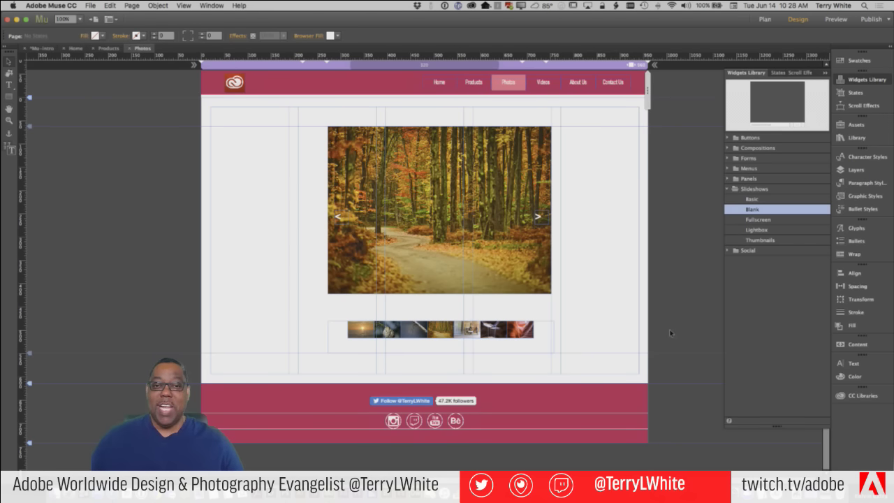
Drag the slideshow right until it snaps to the right column guide
left_click(531, 273)
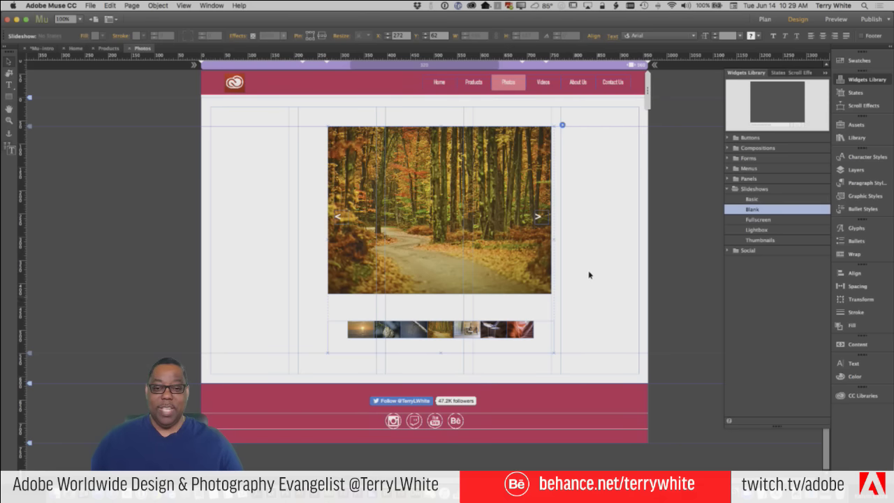
left_click(593, 194)
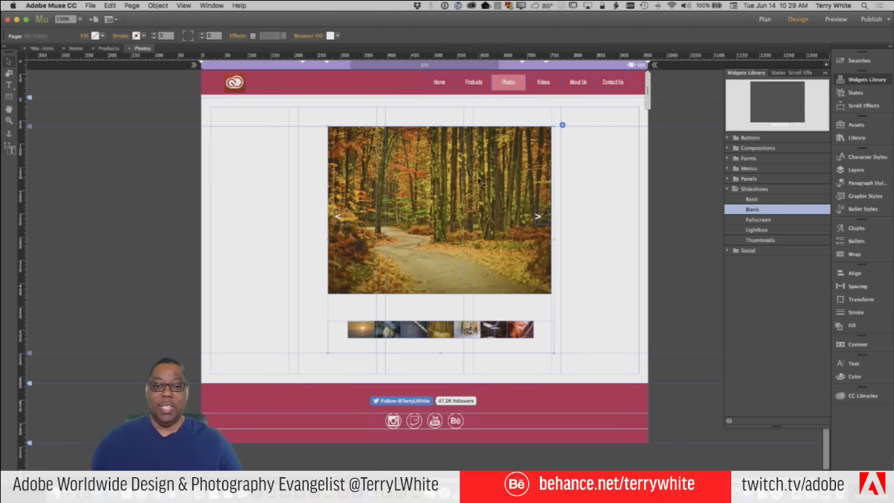
left_click_drag(479, 180, 567, 180)
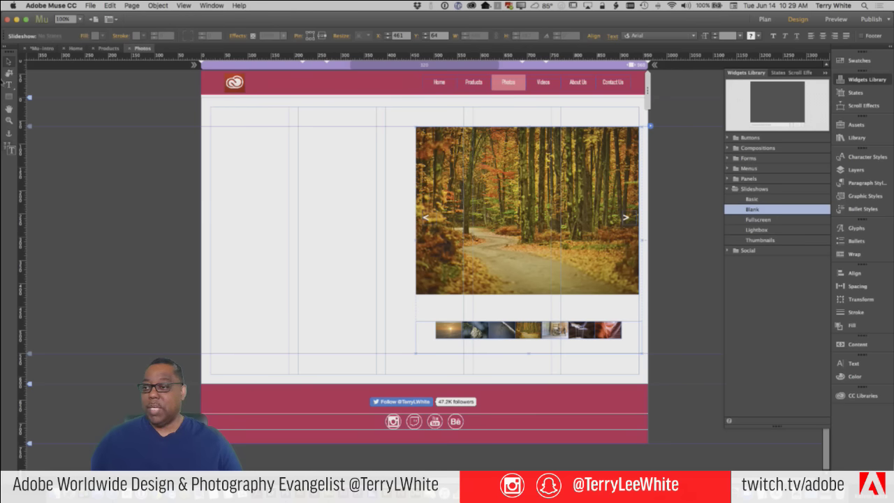
Draw a text frame at the page's top left and type 'My Nature and Travel Photography'
left_click(9, 85)
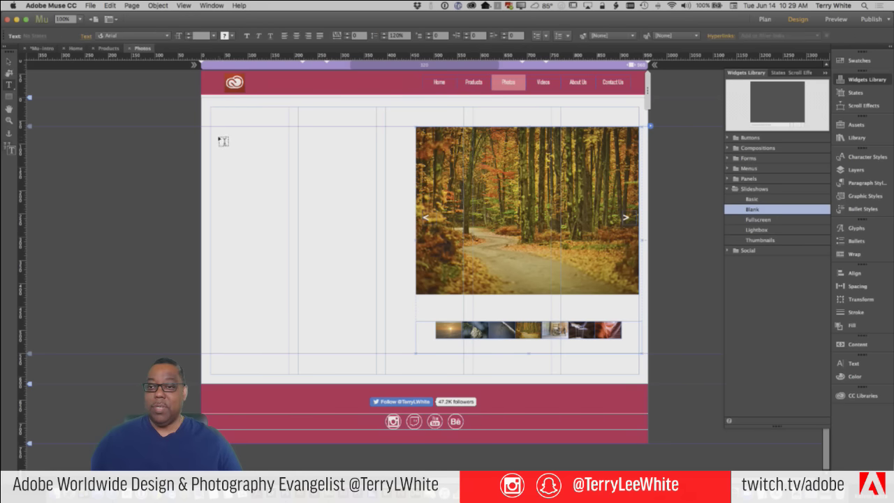
left_click_drag(211, 126, 376, 166)
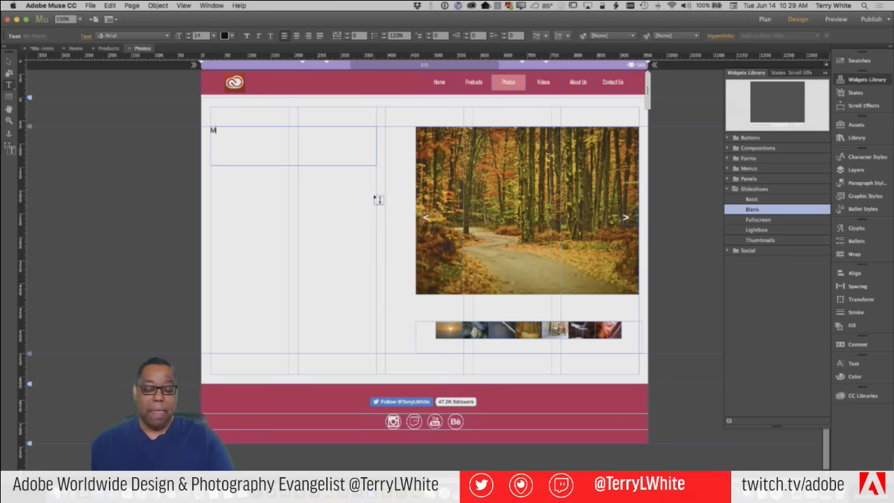
type("My Nature")
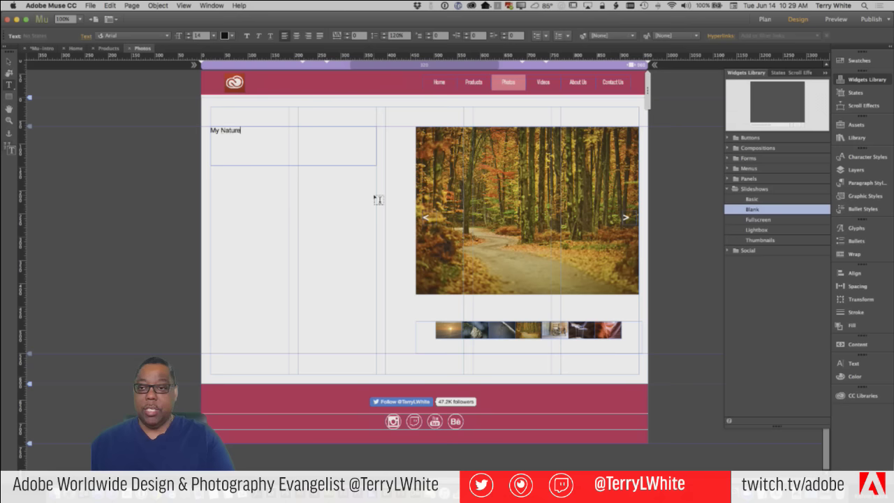
type(" and Travel Photography")
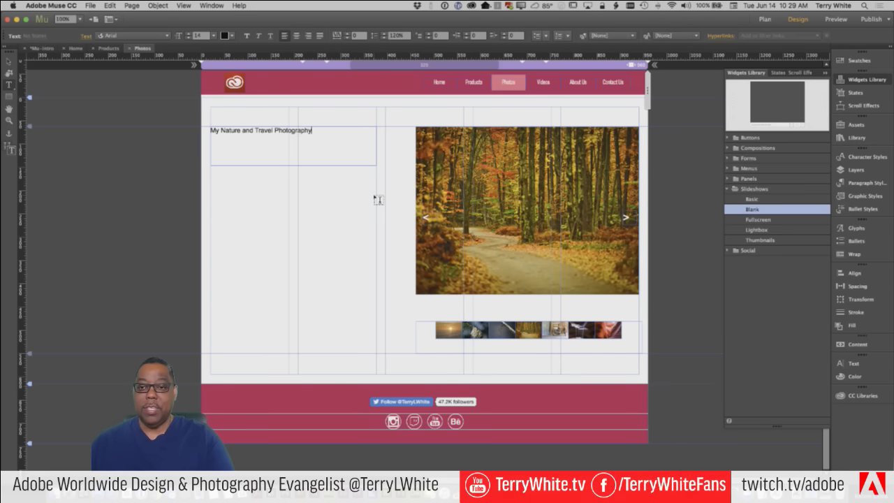
Set the heading in Skolar Sans Latin Extended at Medium weight
key("super+a")
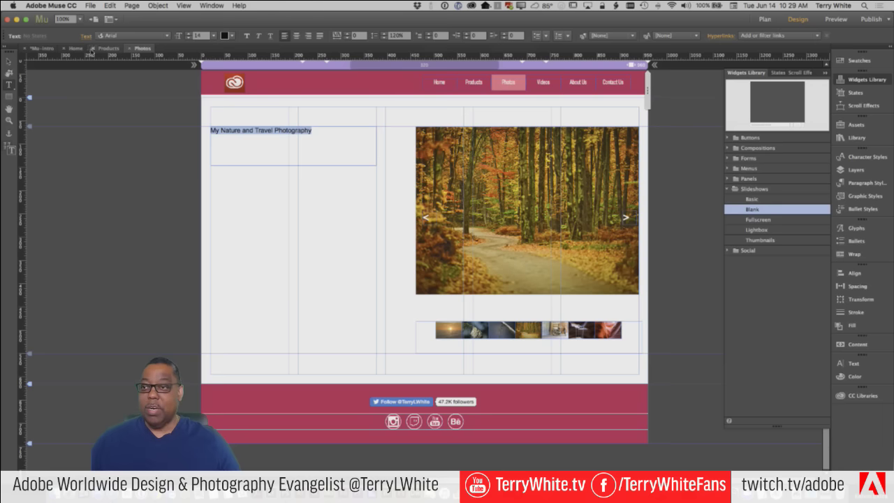
left_click(133, 35)
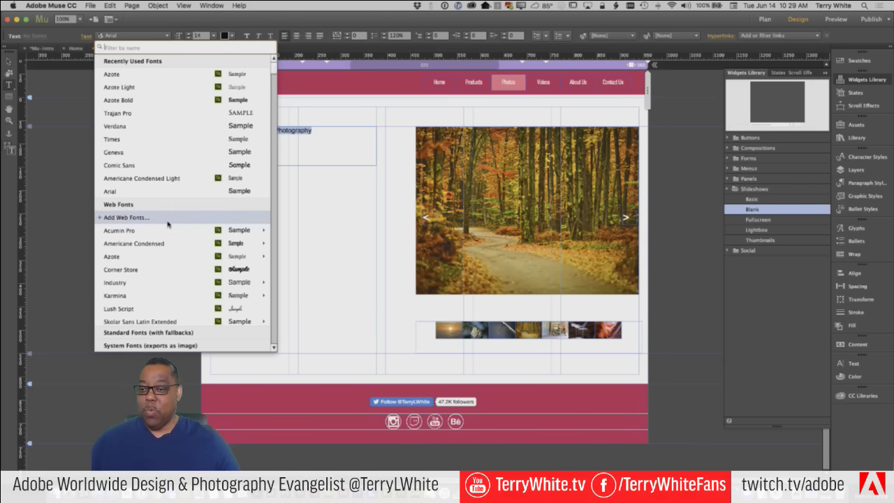
mouse_move(159, 244)
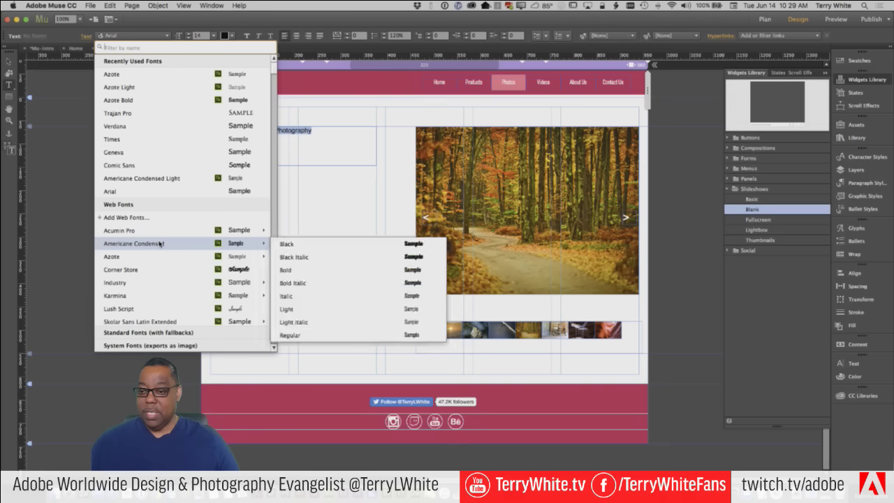
scroll(159, 245, "down", 3)
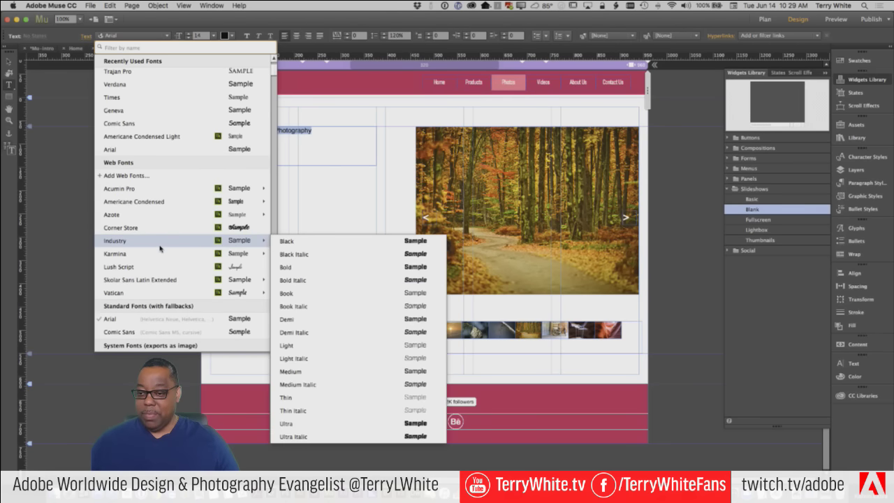
mouse_move(160, 283)
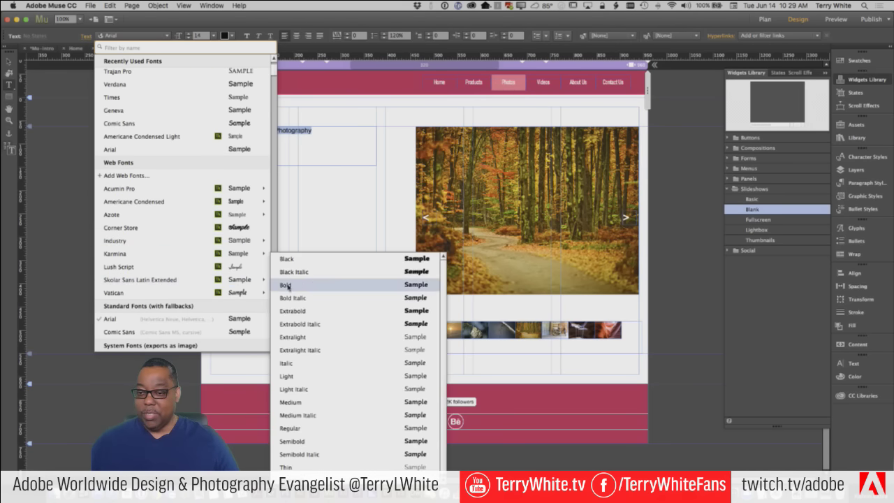
key("Escape")
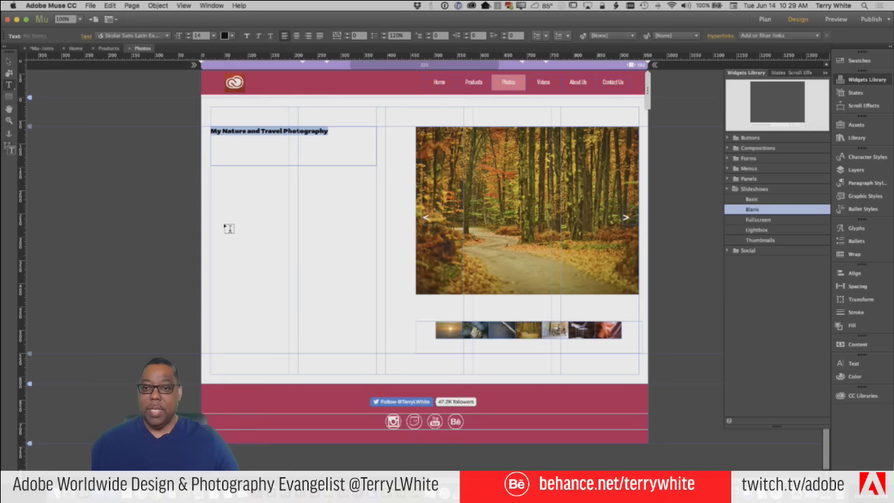
left_click(167, 35)
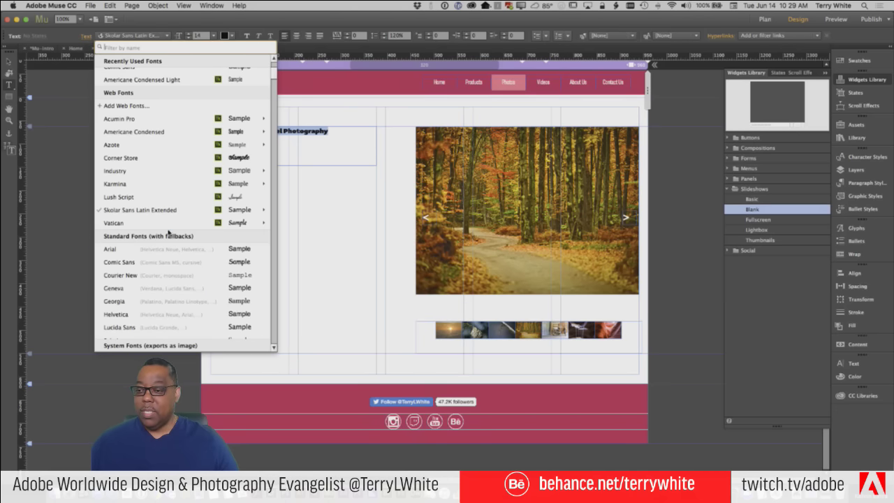
mouse_move(173, 210)
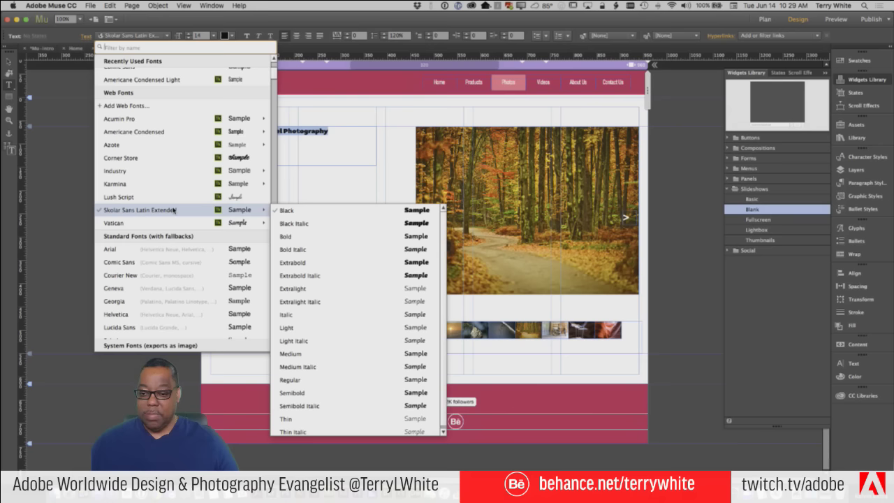
left_click(316, 356)
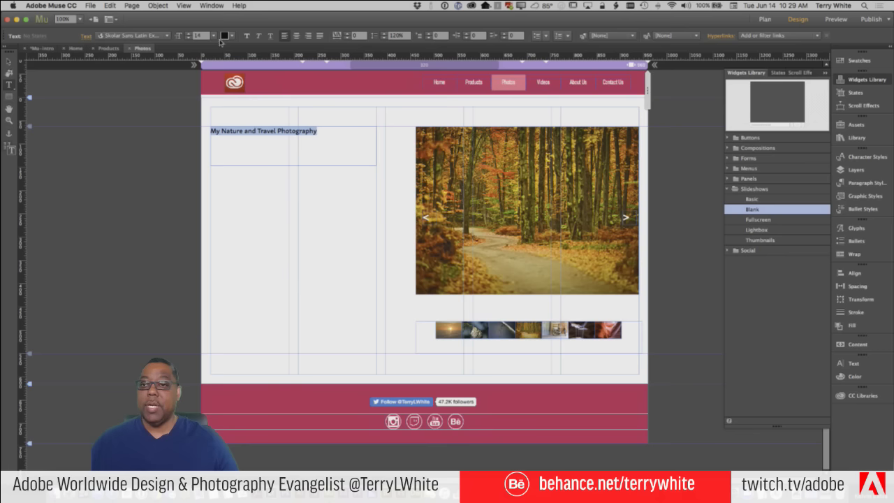
Make the heading 36 pt and colour it dark red
left_click(210, 36)
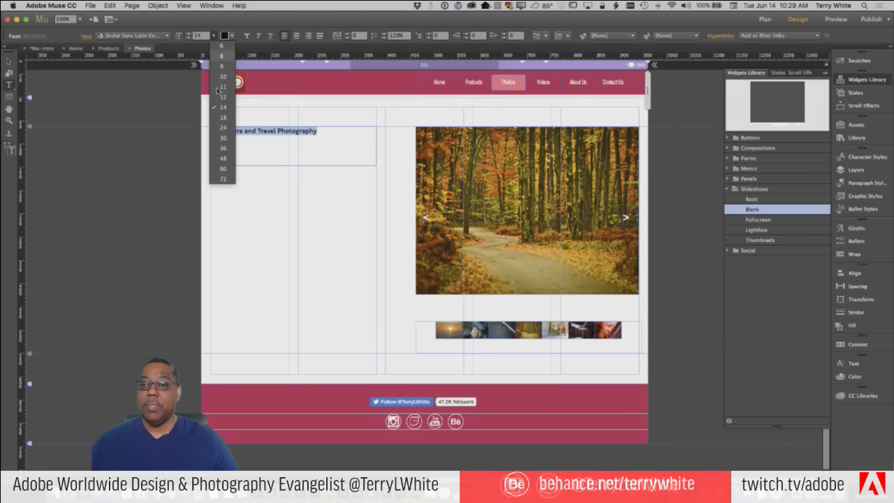
left_click(223, 148)
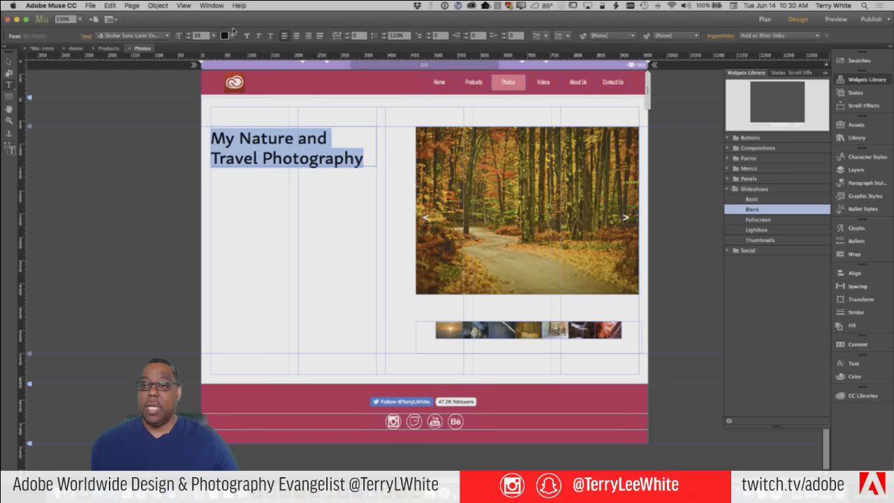
left_click(232, 36)
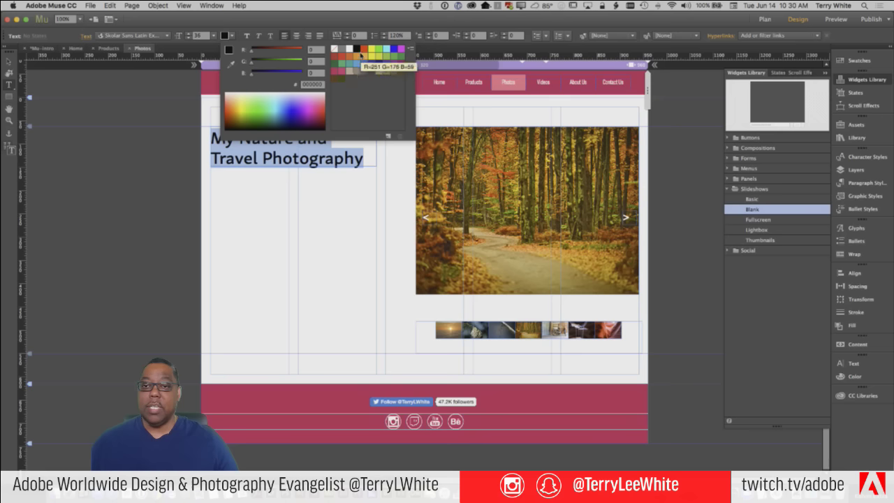
left_click(364, 49)
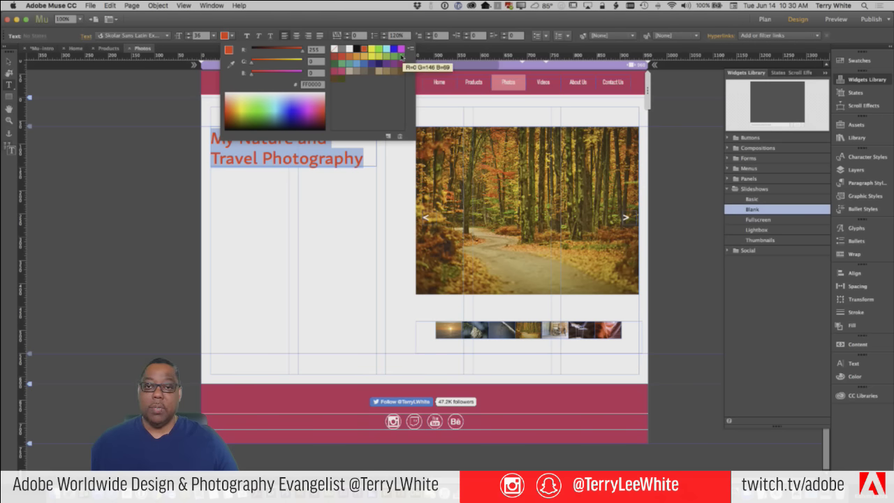
left_click(333, 58)
left_click(240, 194)
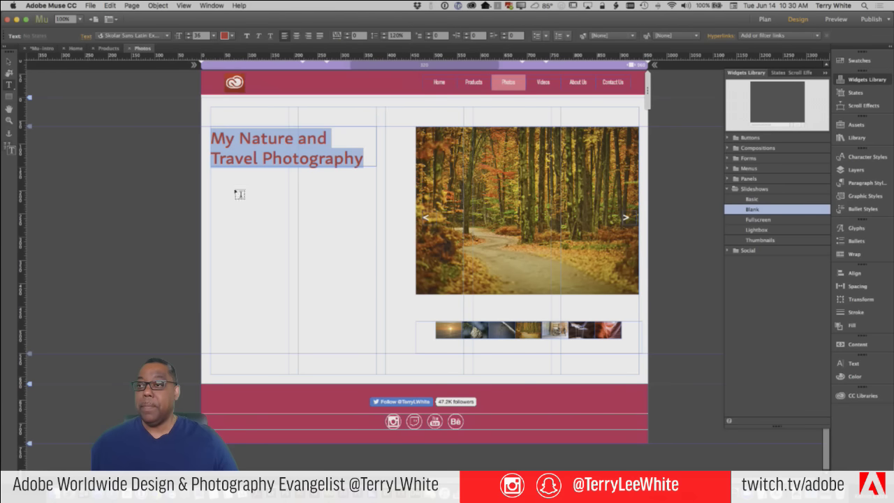
key("Escape")
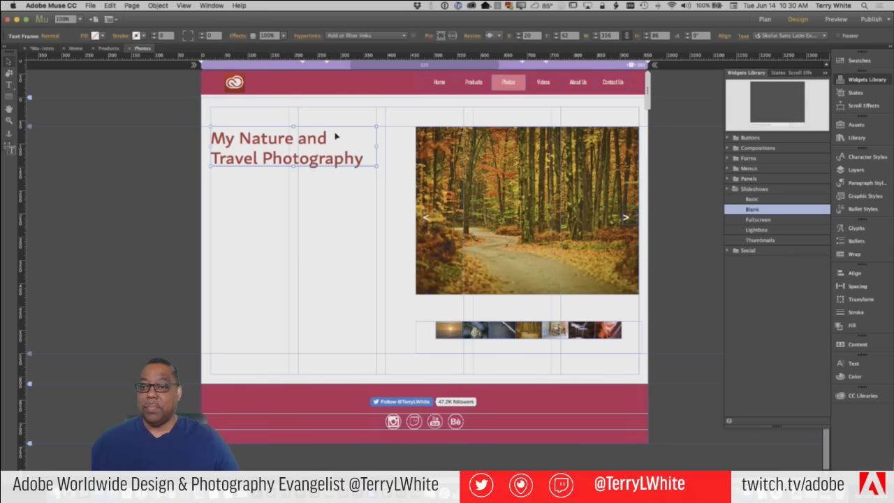
Set the heading text frame's resize behaviour to Responsive Width
left_click(268, 227)
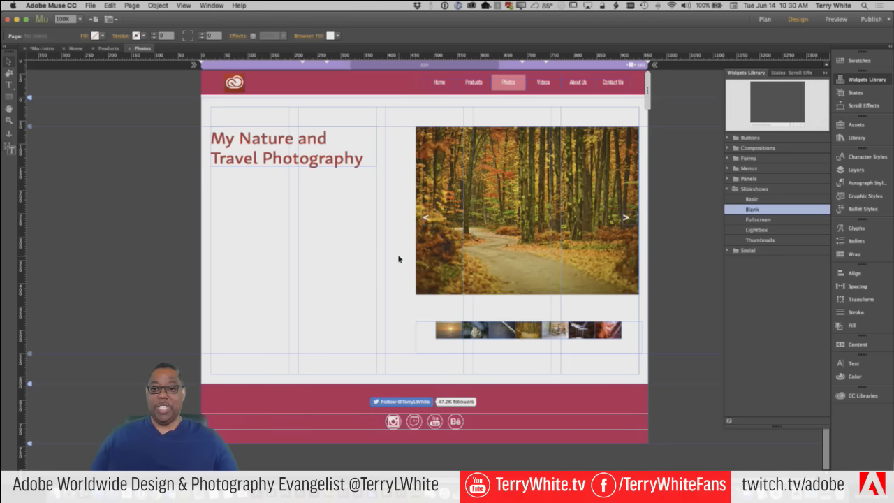
left_click(336, 167)
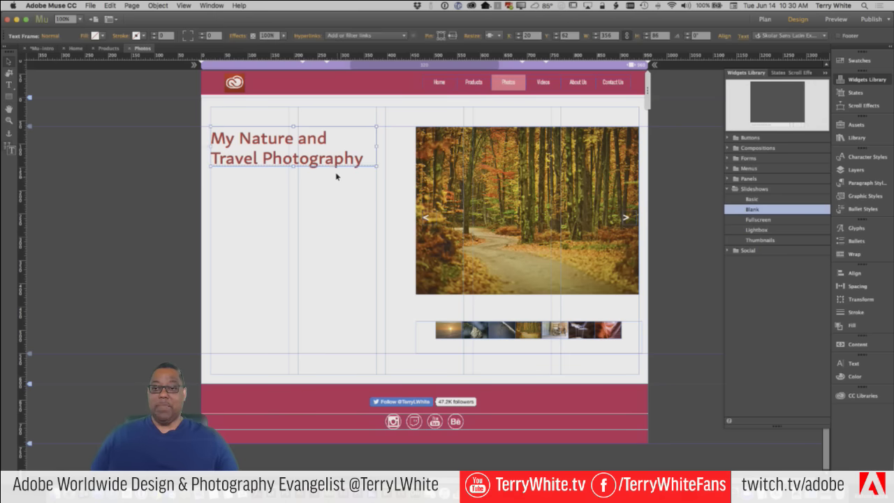
left_click(499, 35)
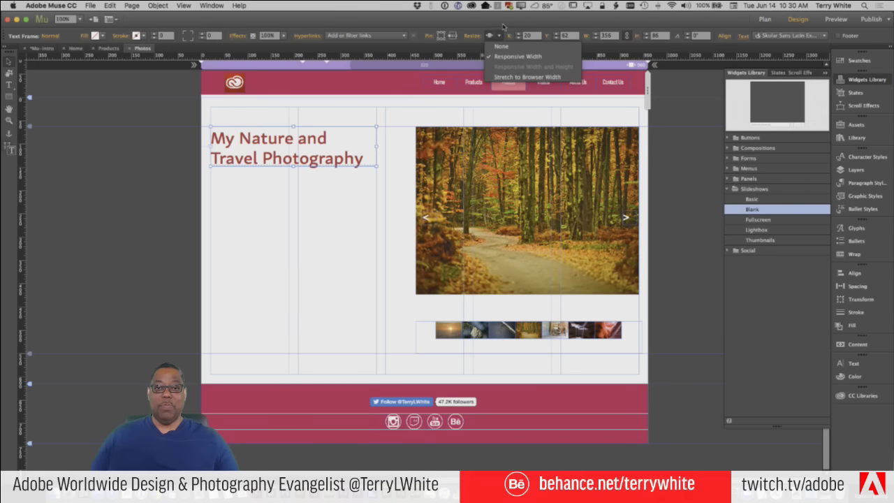
left_click(501, 35)
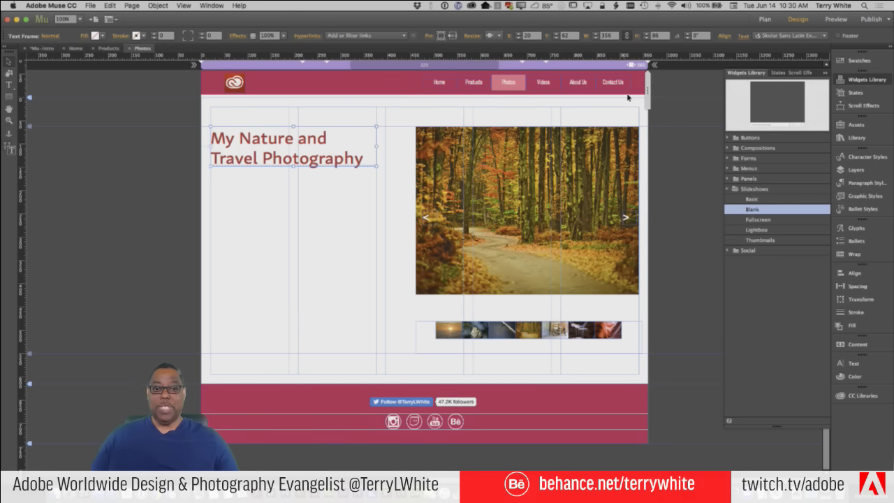
Narrow the page to where the layout breaks and add a breakpoint at 851 px
left_click_drag(647, 100, 626, 87)
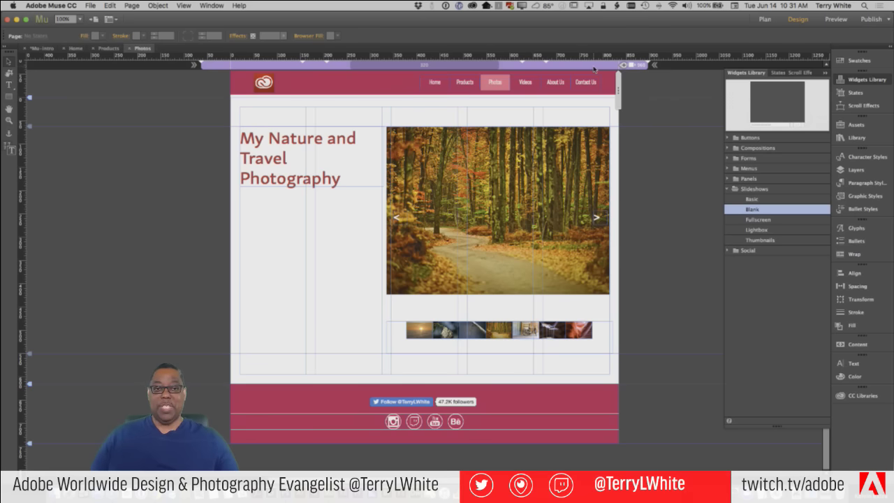
left_click(594, 68)
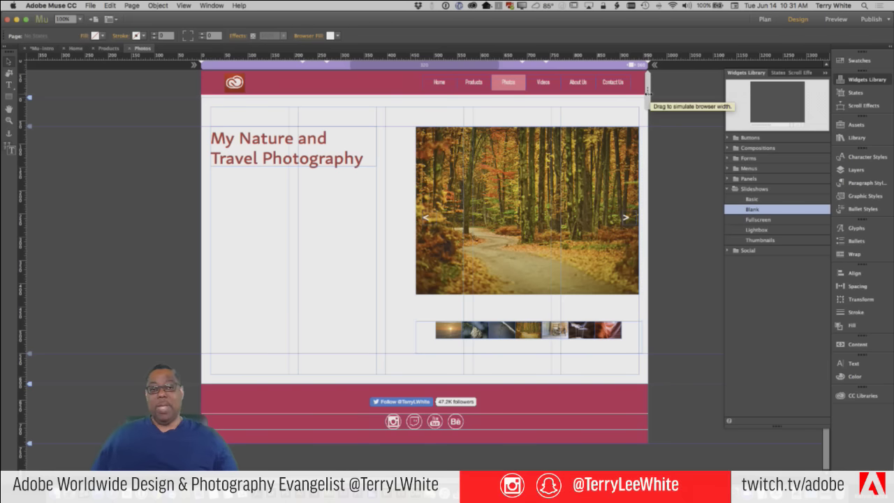
left_click_drag(640, 100, 623, 105)
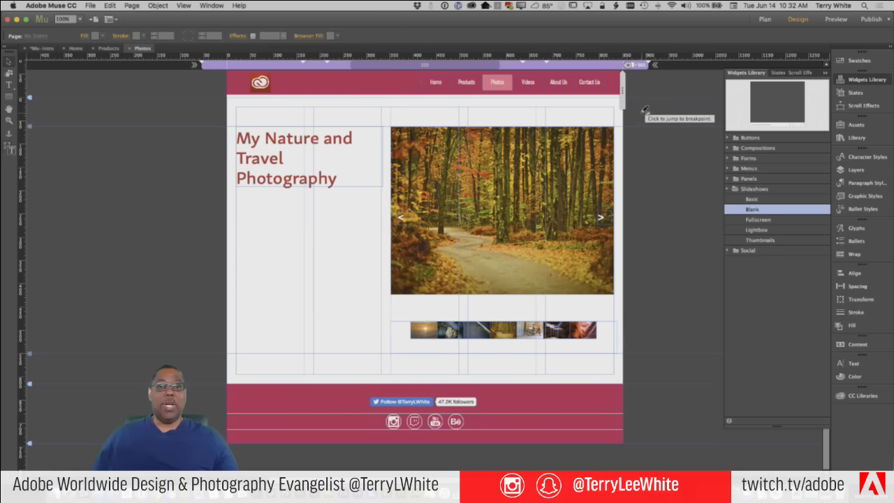
left_click(630, 64)
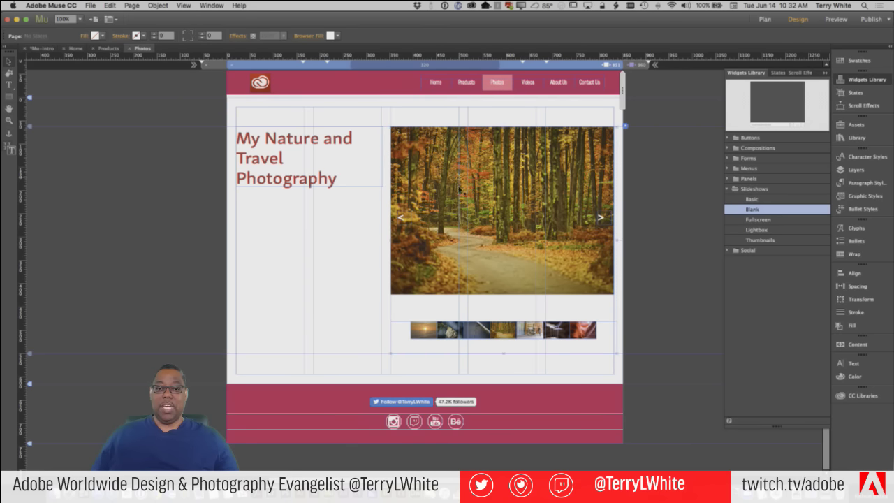
In the 851 px layout, widen the heading frame to one line and place the slideshow beneath it
left_click_drag(459, 180, 458, 238)
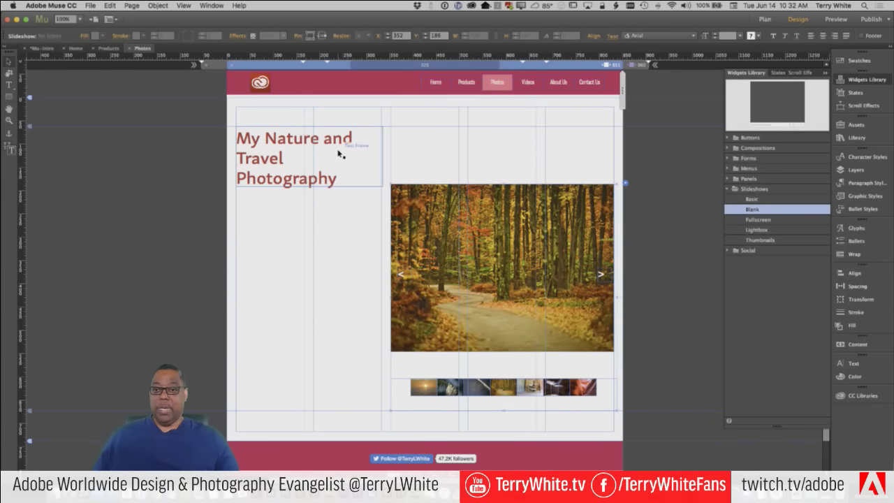
left_click(340, 149)
left_click_drag(383, 185, 613, 147)
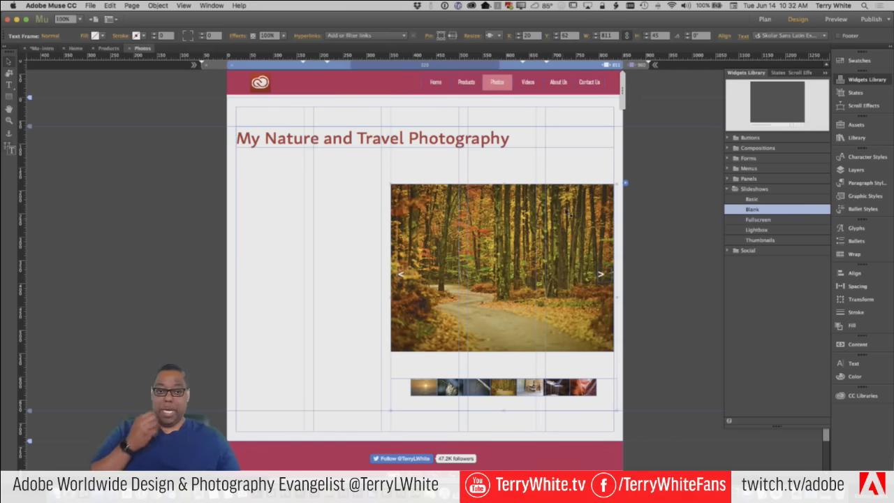
left_click_drag(562, 223, 557, 196)
left_click_drag(573, 231, 573, 231)
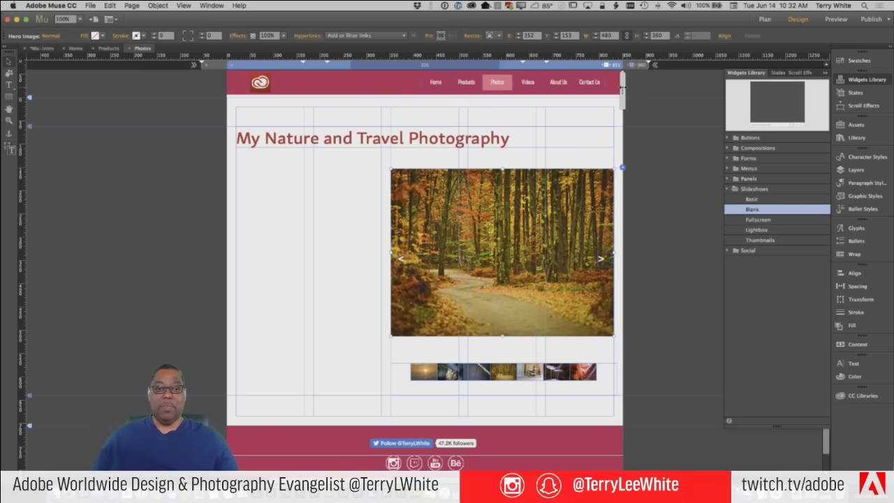
left_click_drag(616, 89, 569, 104)
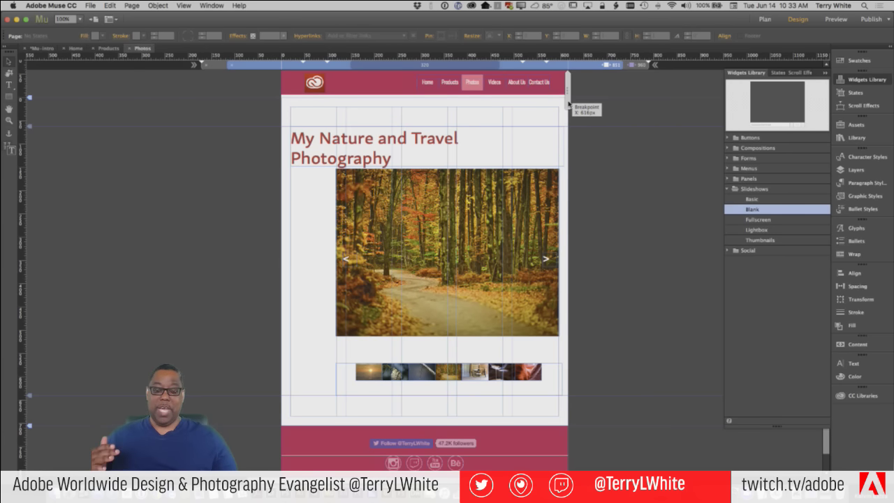
Add a narrow-layout breakpoint and scale the slideshow's main image from 489 × 360 to 379 × 296
left_click_drag(568, 103, 548, 109)
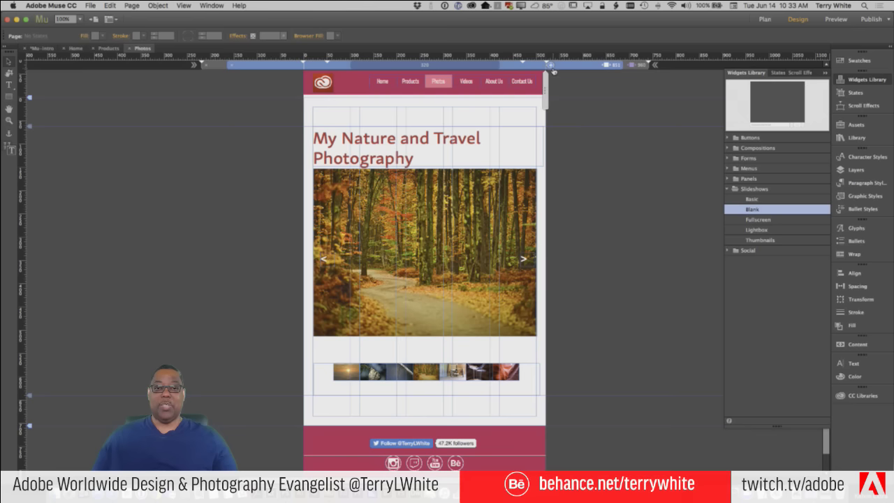
left_click(552, 70)
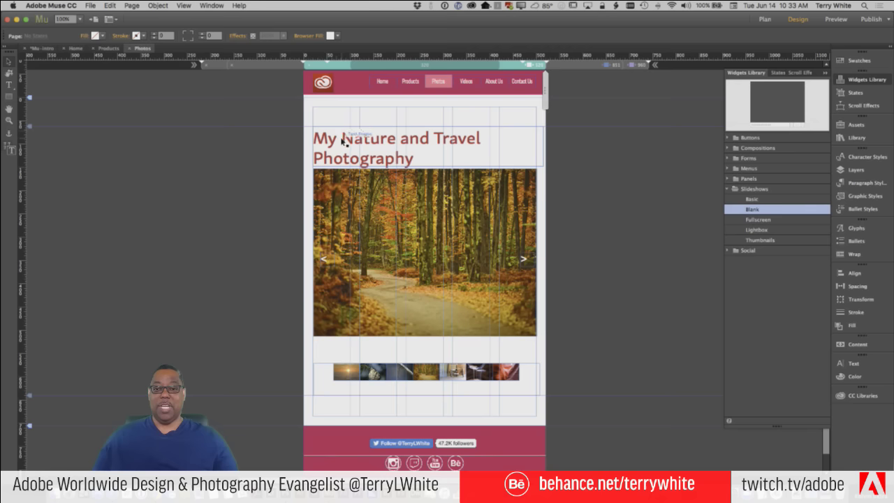
left_click(412, 195)
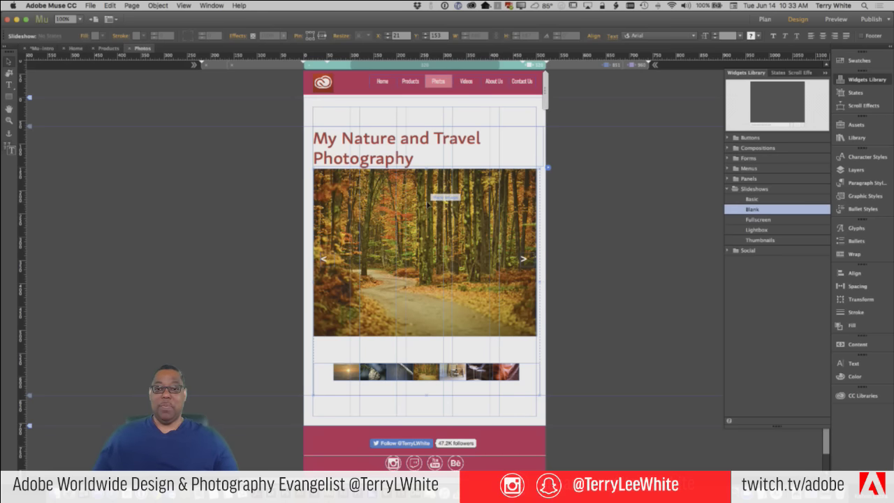
left_click(427, 202)
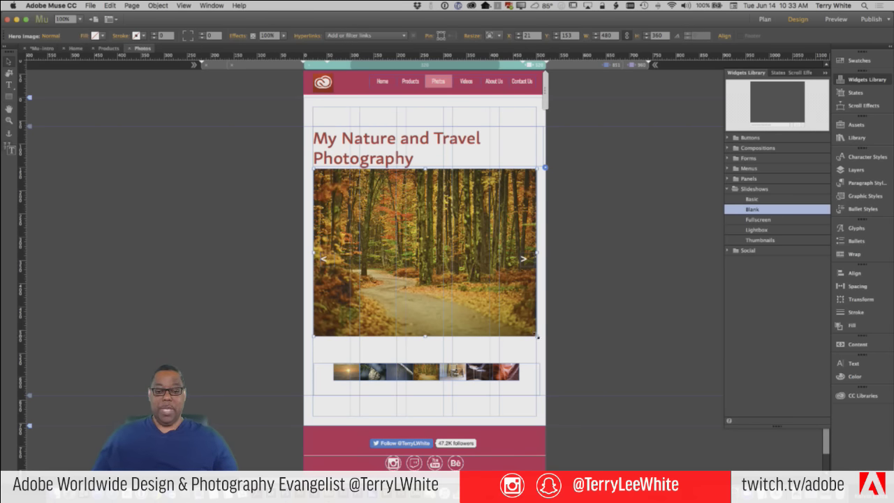
left_click_drag(538, 336, 484, 316)
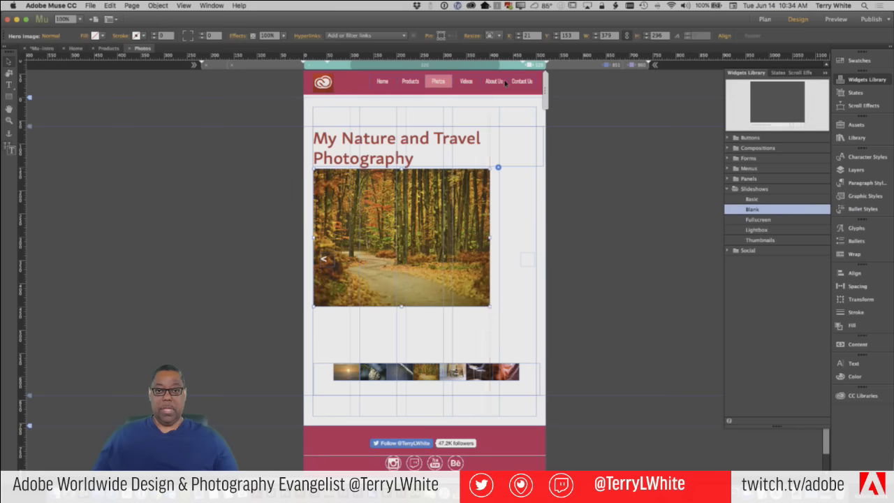
Move the thumbnail container up under the main image and resize it so thumbnails wrap into rows
left_click(495, 36)
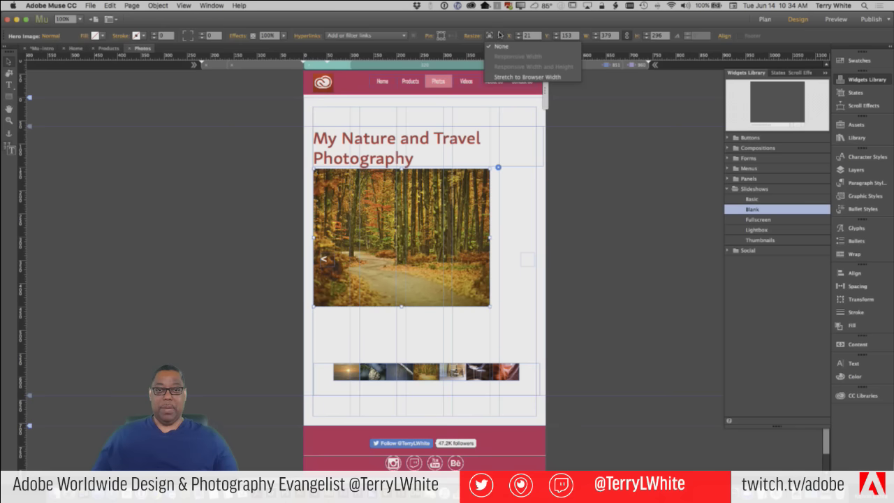
left_click(507, 48)
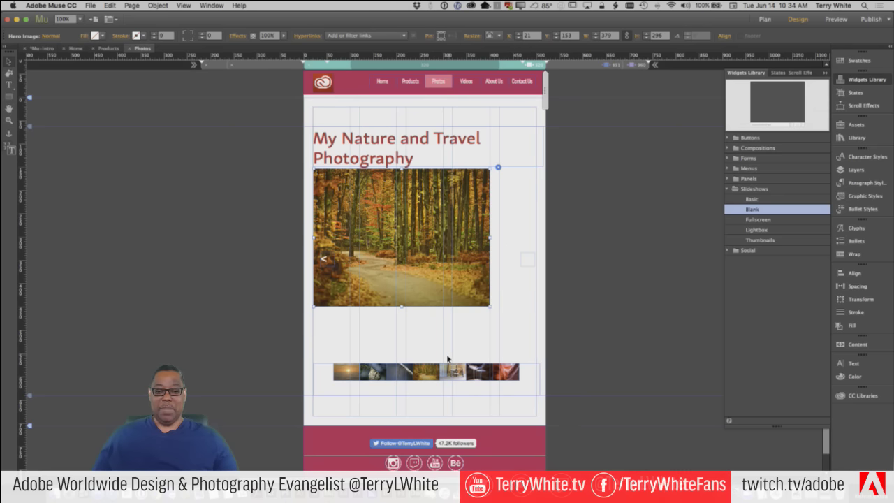
left_click_drag(421, 370, 422, 321)
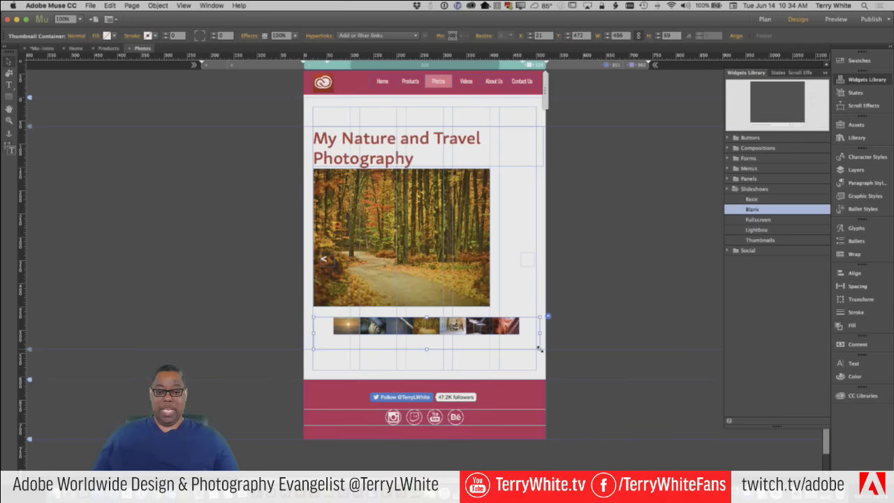
left_click_drag(538, 348, 396, 378)
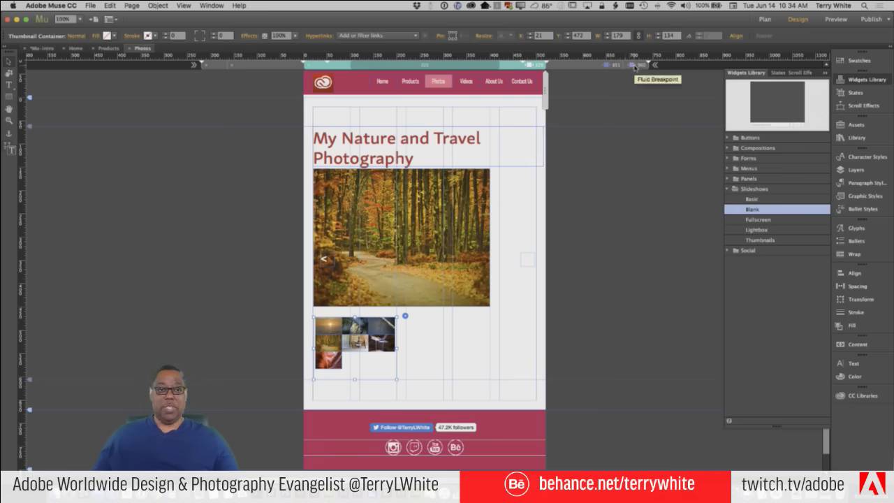
Move the next-photo arrow left to X 360, inside the main image
left_click(526, 257)
left_click(526, 258)
left_click_drag(525, 255, 475, 260)
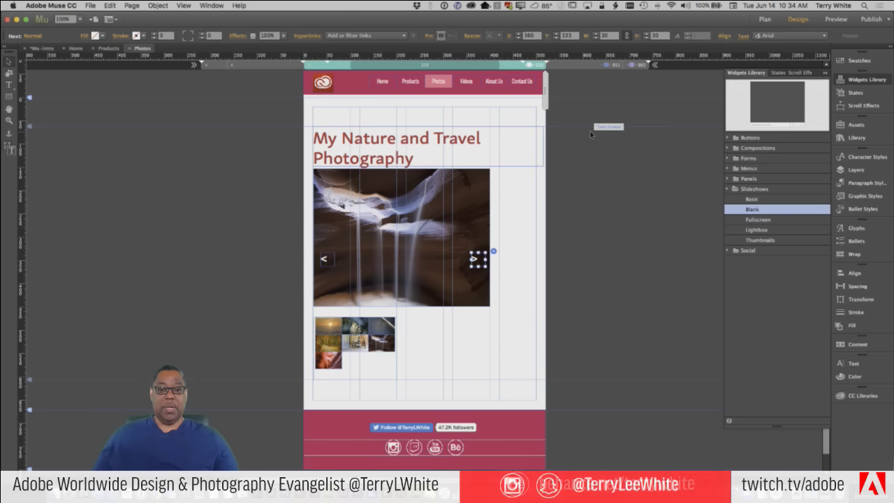
In the 851 px layout, move the heading up toward the page top
left_click(636, 65)
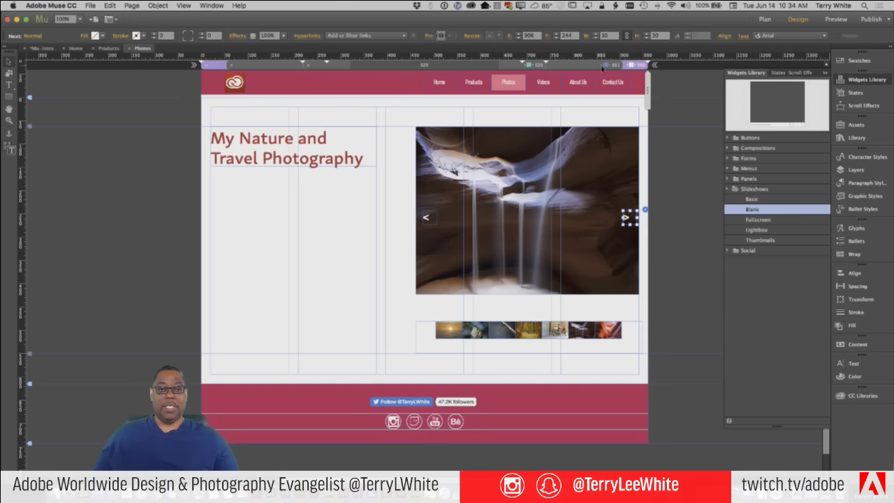
left_click(603, 66)
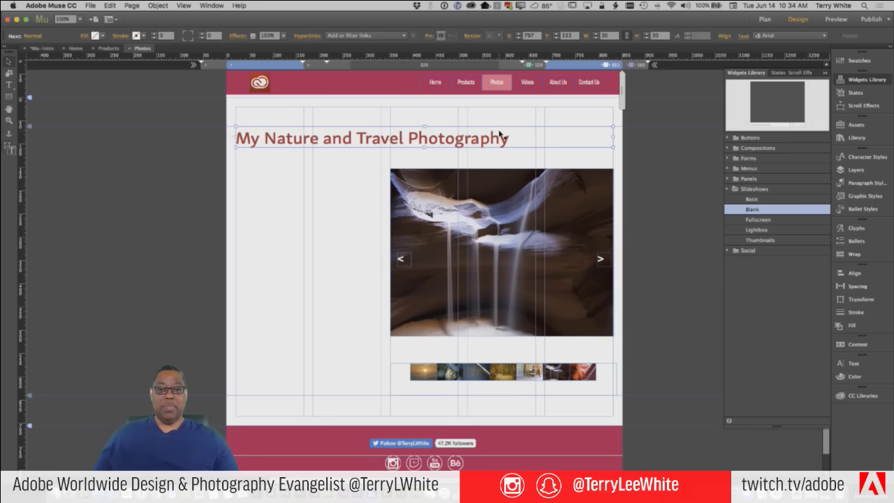
left_click_drag(498, 134, 498, 116)
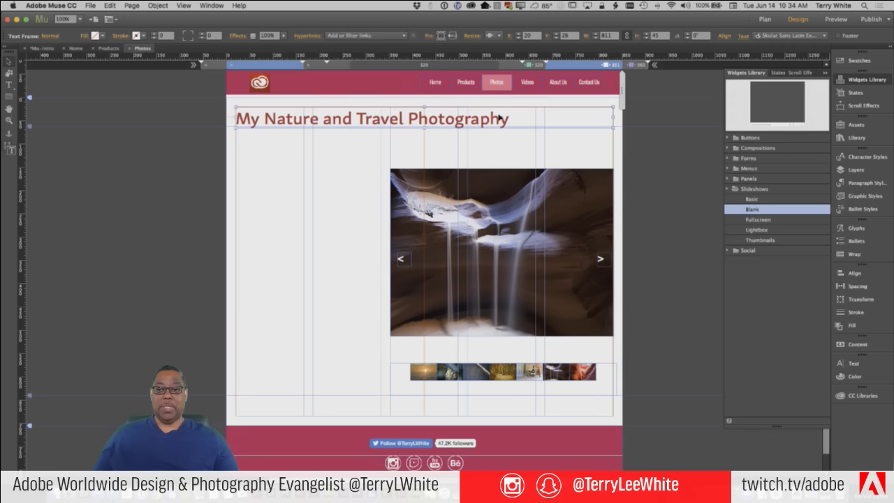
left_click(492, 177)
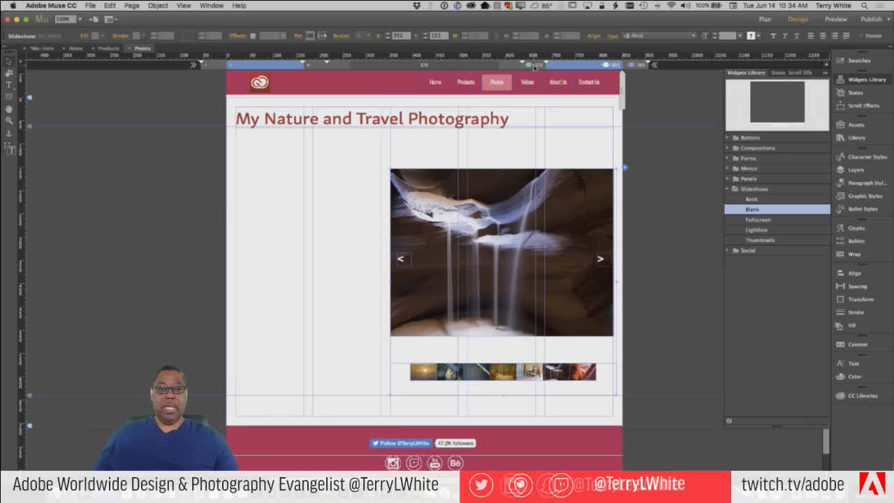
In the tablet-width layout, move the title frame to X 20, Y 31 and trim its width
left_click(536, 65)
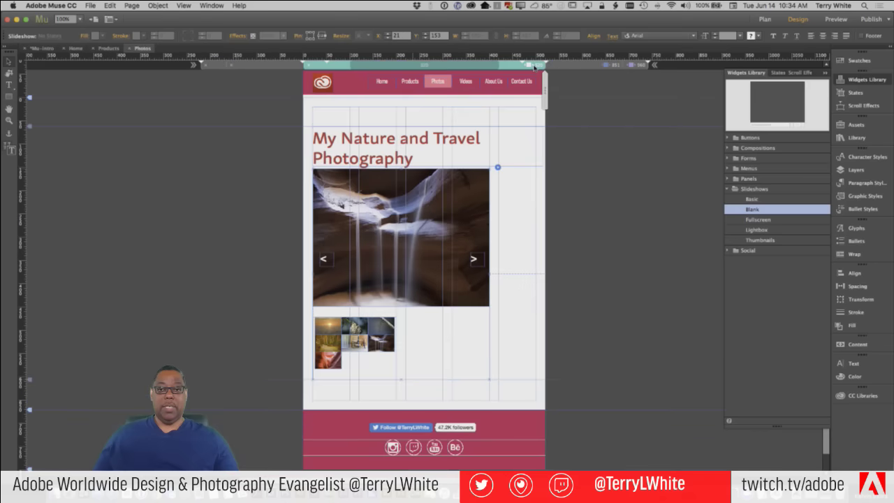
left_click(455, 139)
left_click_drag(455, 139, 456, 124)
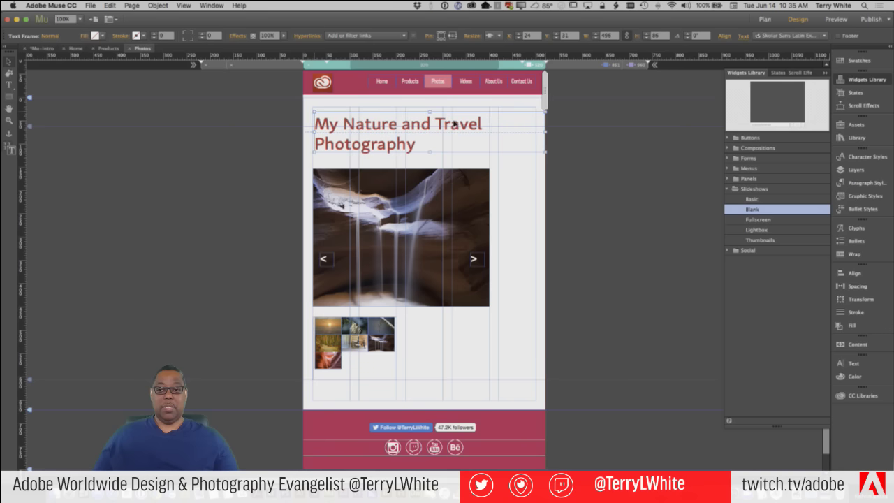
key("Left")
key("Left")
key("Left")
key("Left")
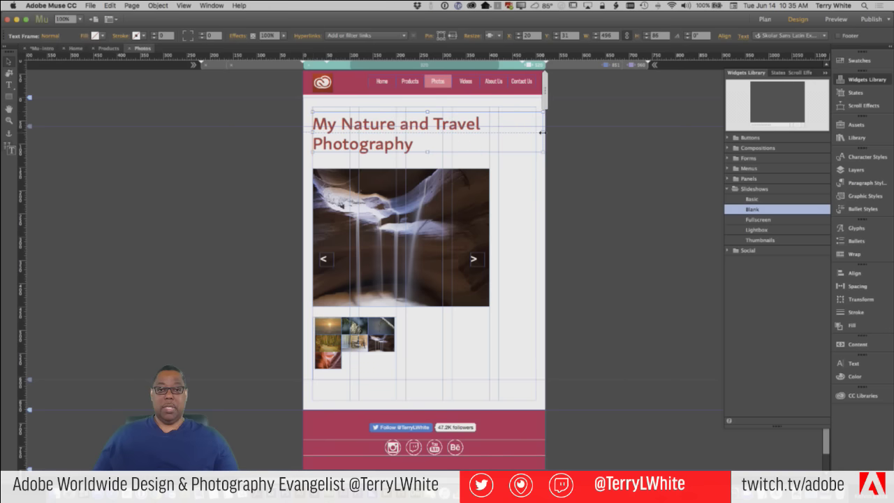
left_click_drag(542, 132, 533, 133)
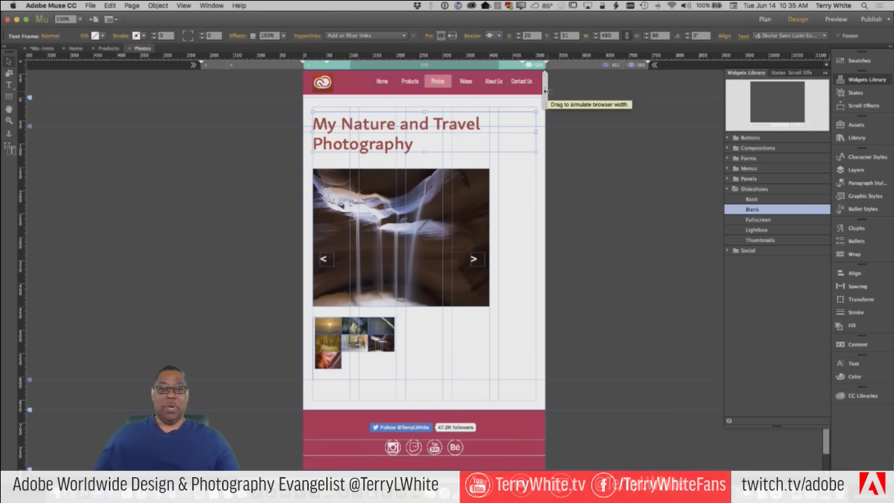
Preview the page at narrower browser widths, down to about 420 px
left_click_drag(545, 91, 546, 94)
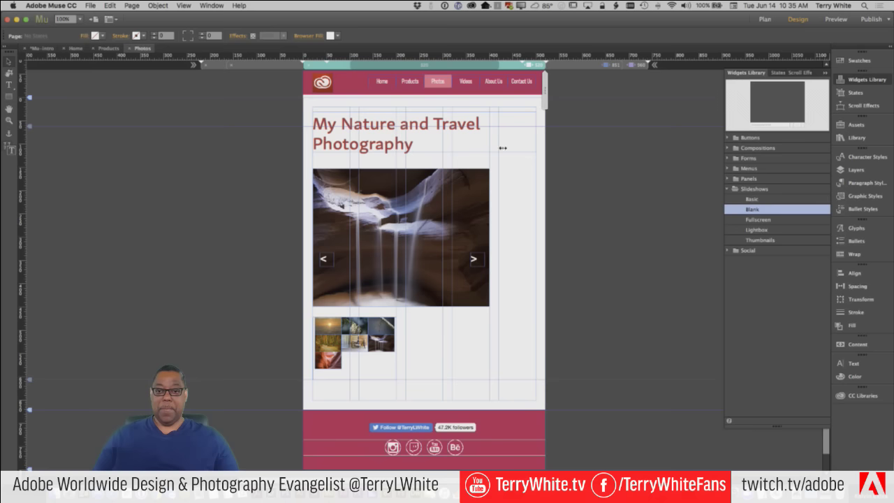
left_click(503, 146)
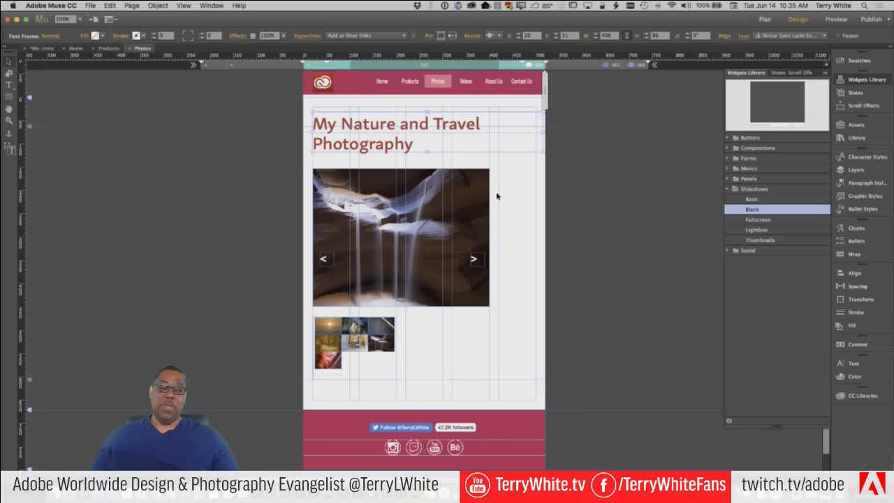
left_click(461, 199)
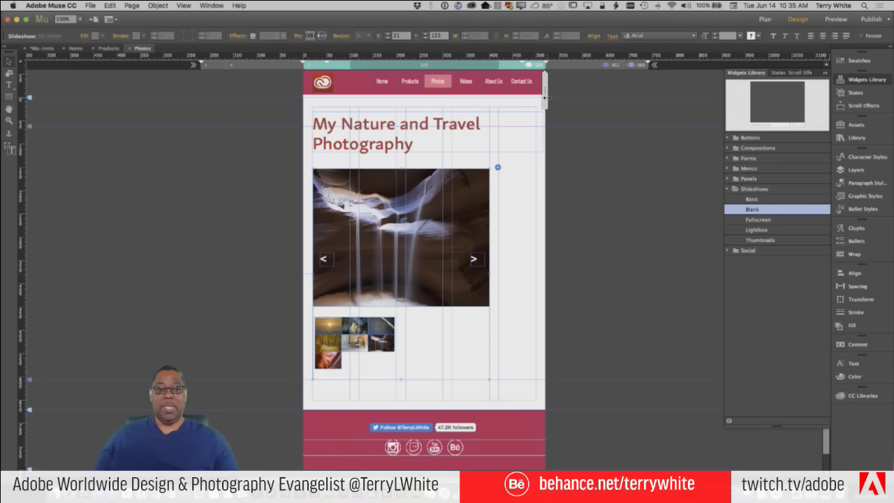
left_click_drag(544, 100, 525, 104)
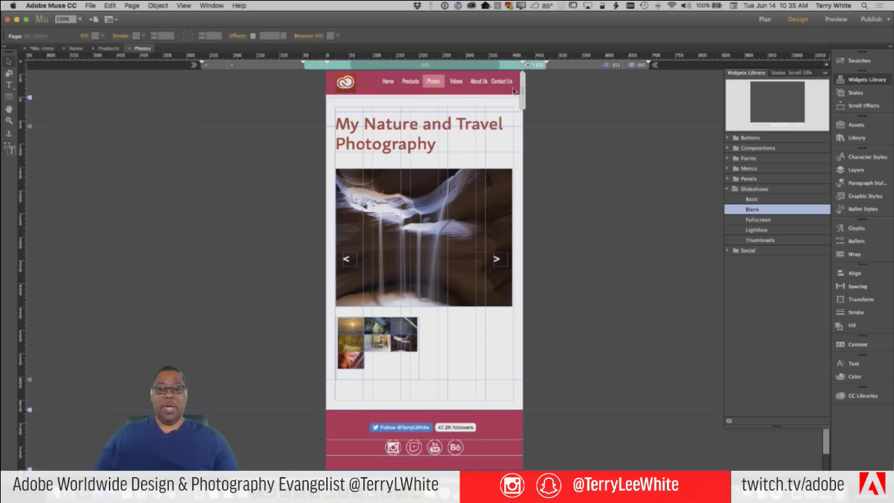
Add a 423 px breakpoint, shrink the hero image, and narrow the title frame to 383 px
left_click(528, 65)
left_click(510, 298)
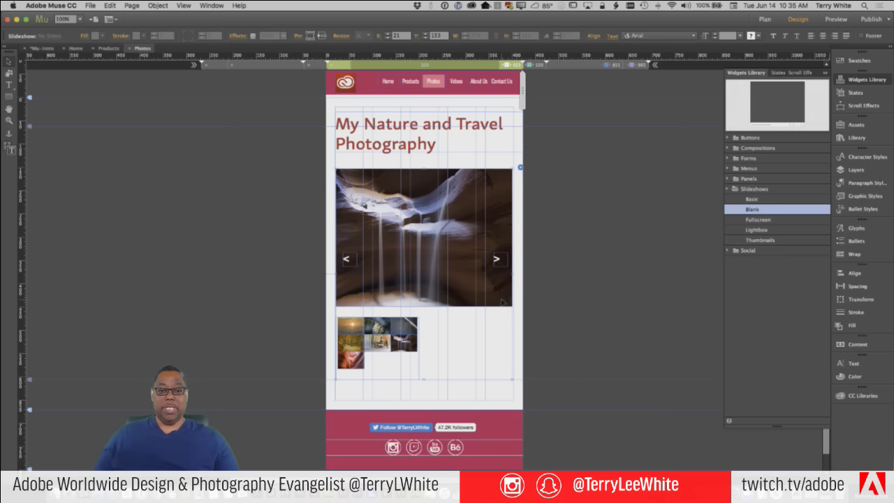
left_click(502, 301)
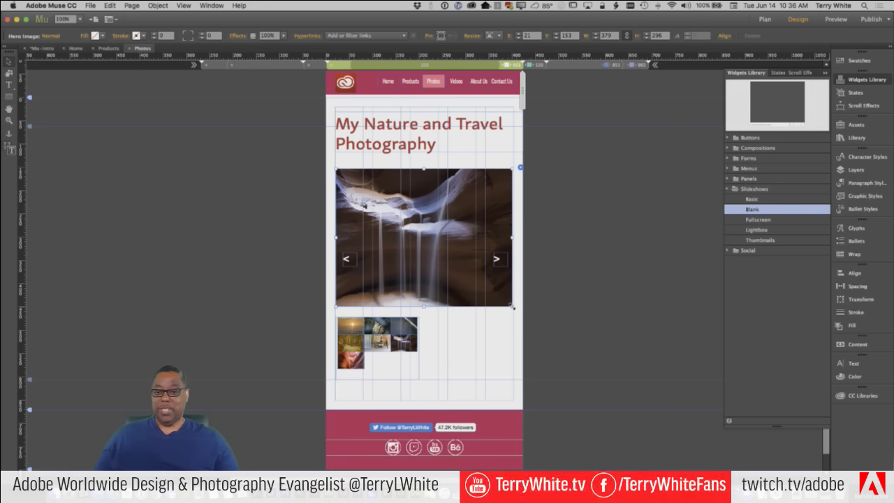
left_click_drag(512, 306, 484, 297)
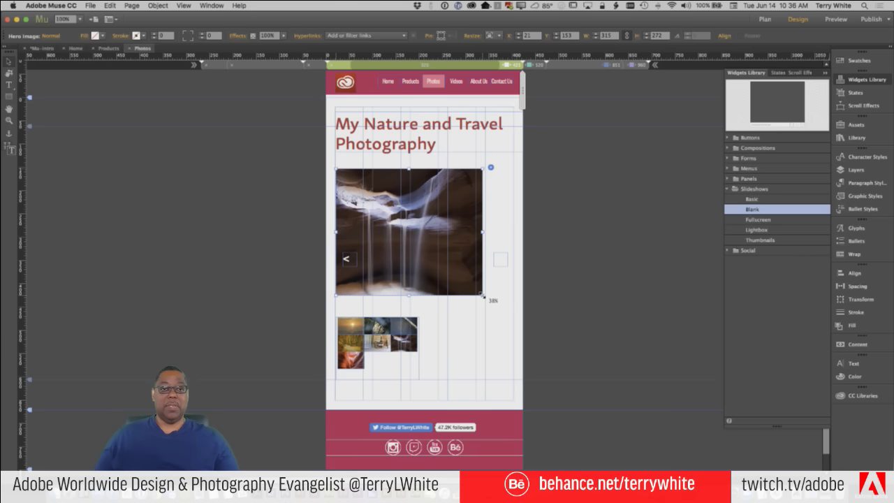
left_click(499, 148)
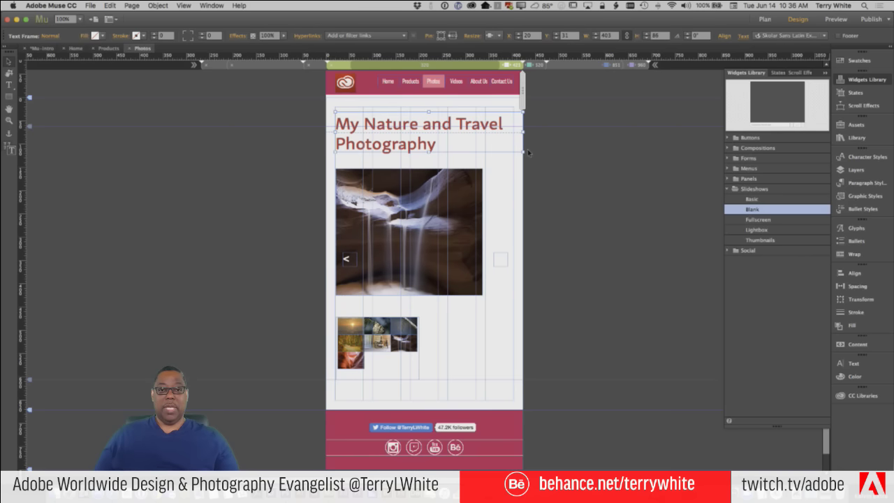
left_click_drag(521, 132, 513, 135)
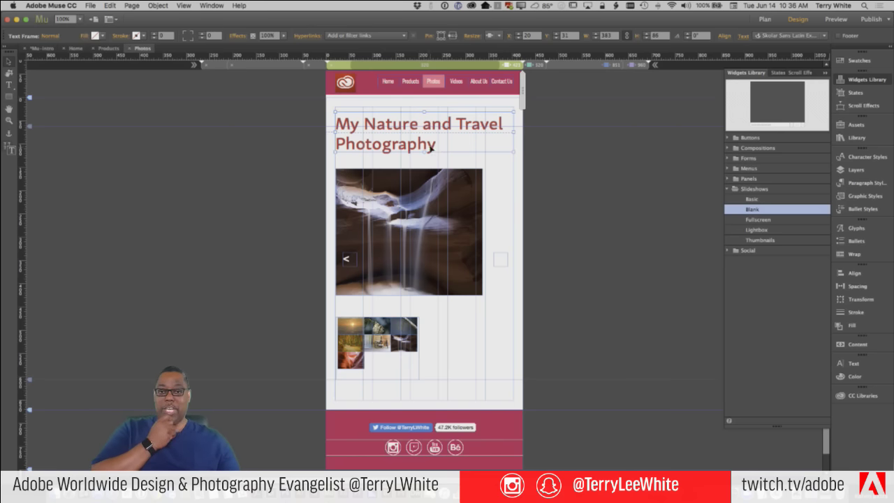
Set the title text to 24 pt in the narrowest layout
double_click(436, 143)
left_click_drag(436, 143, 331, 121)
left_click(212, 36)
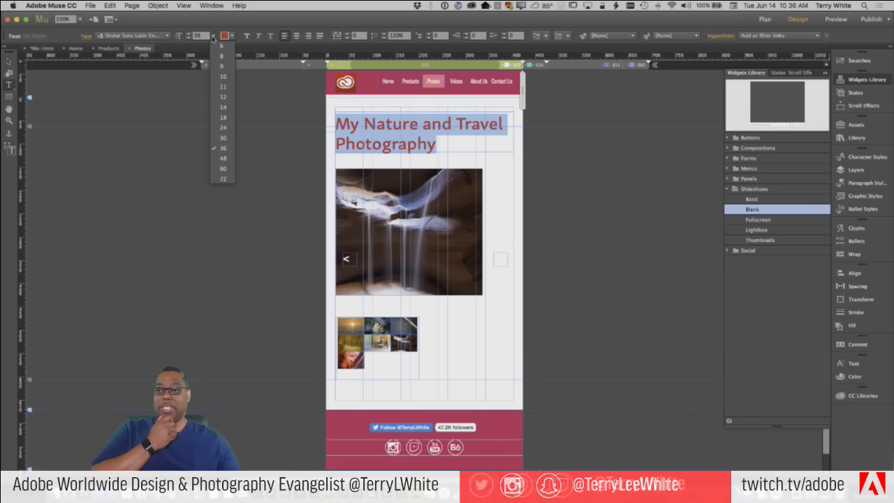
left_click(223, 127)
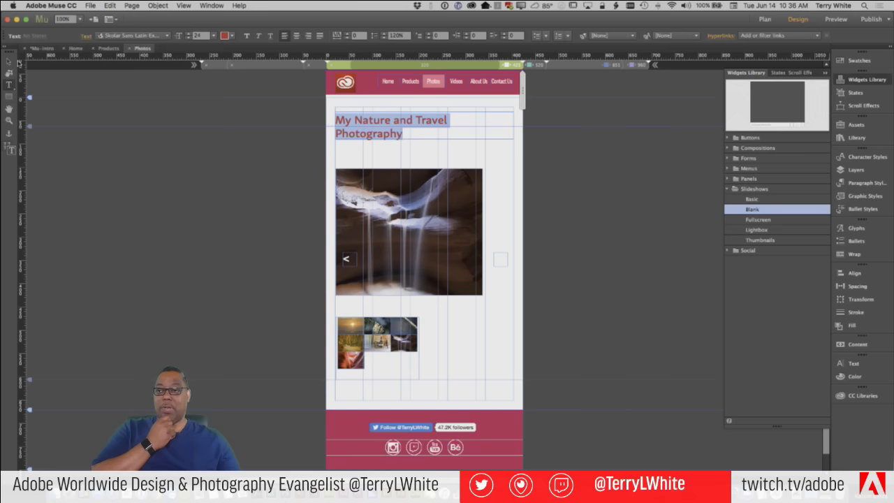
left_click(8, 63)
left_click(369, 151)
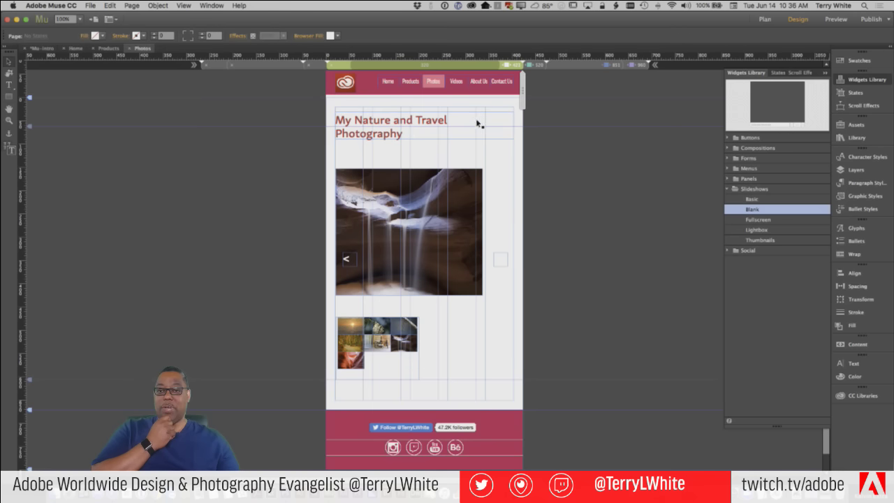
Check that the 424–520 and 520–851 px layouts still show the title at 36 pt
left_click(543, 68)
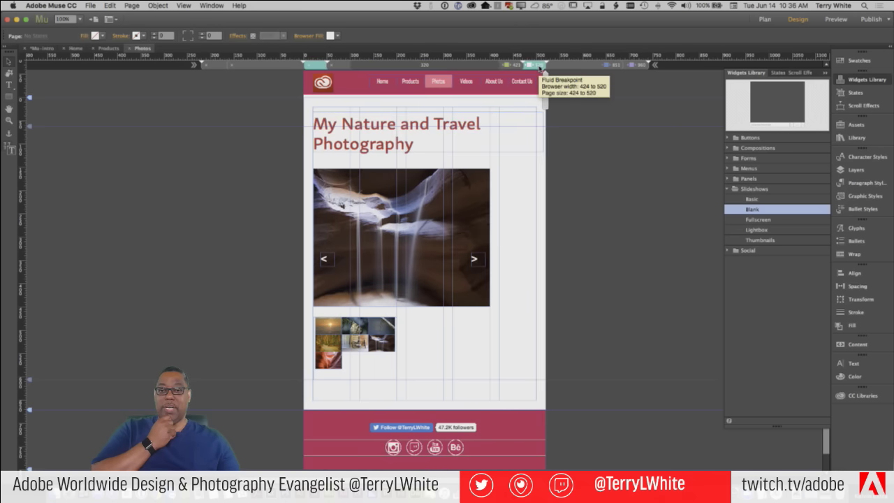
left_click(566, 67)
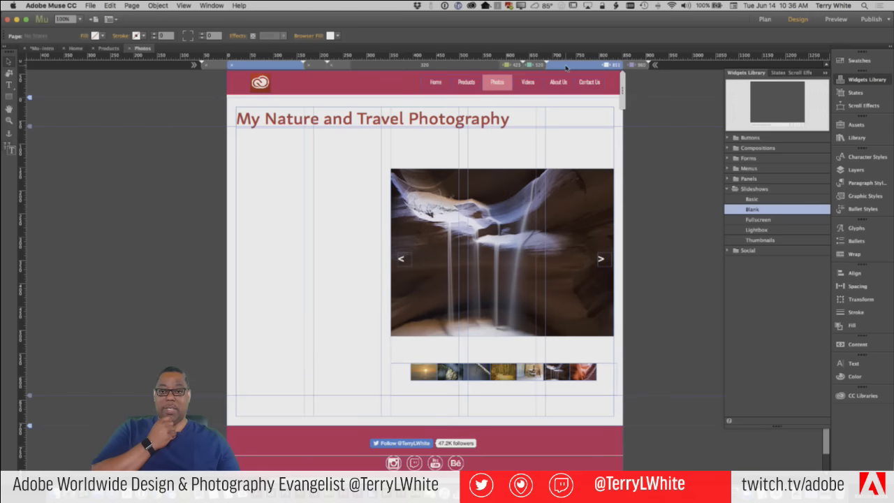
double_click(473, 118)
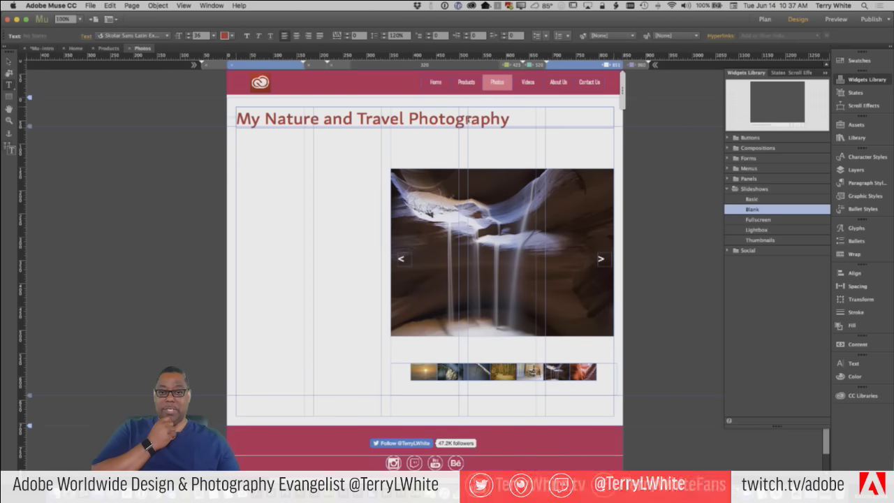
left_click_drag(465, 119, 473, 119)
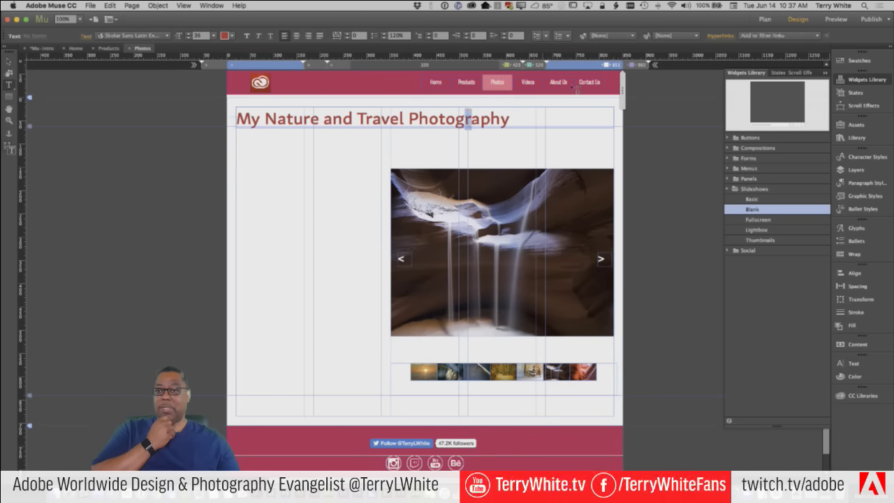
left_click(532, 68)
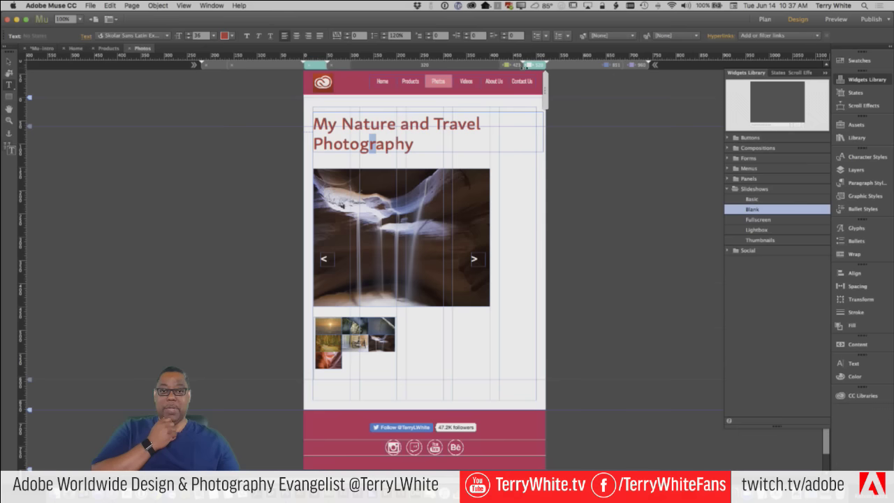
left_click(516, 65)
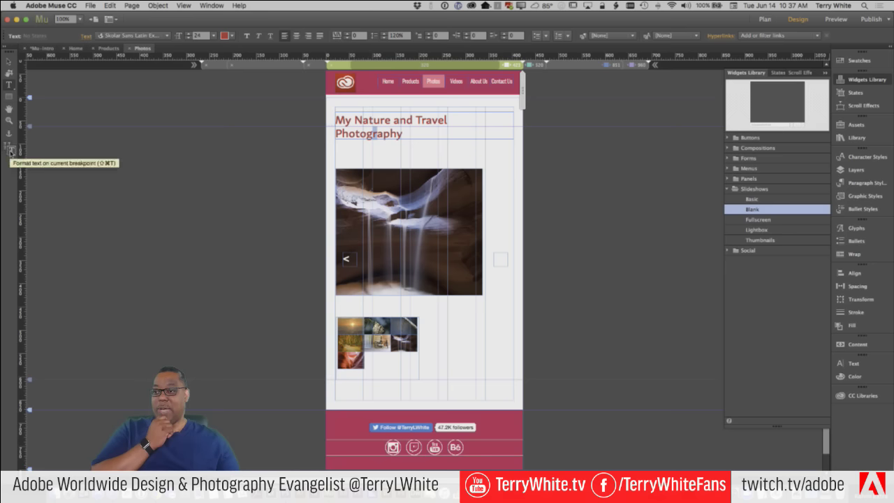
Limit text formatting to the current breakpoint only
left_click(10, 149)
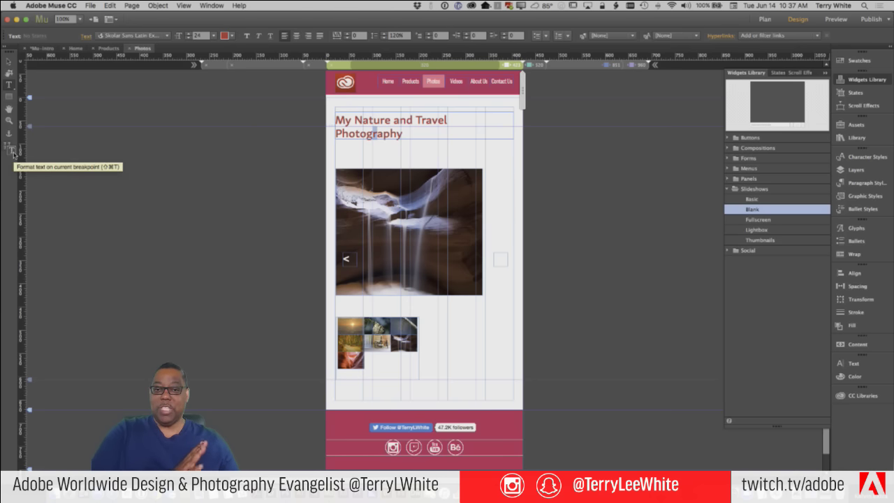
left_click(11, 150)
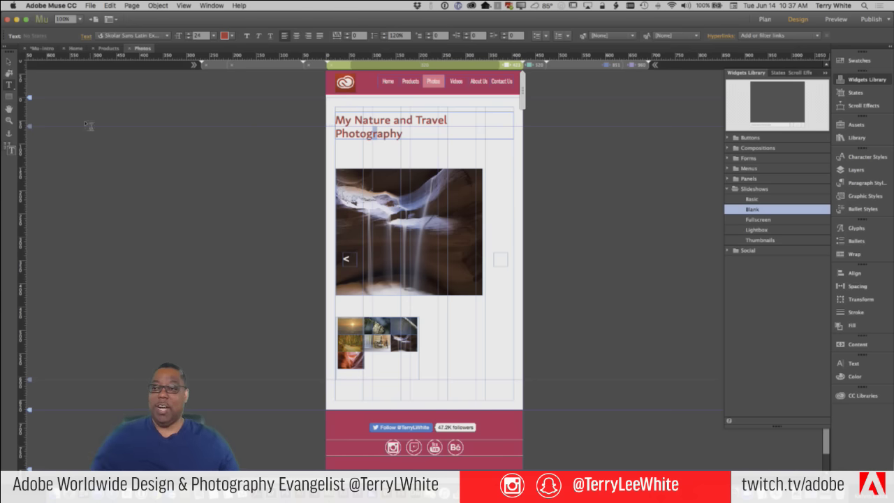
left_click(8, 62)
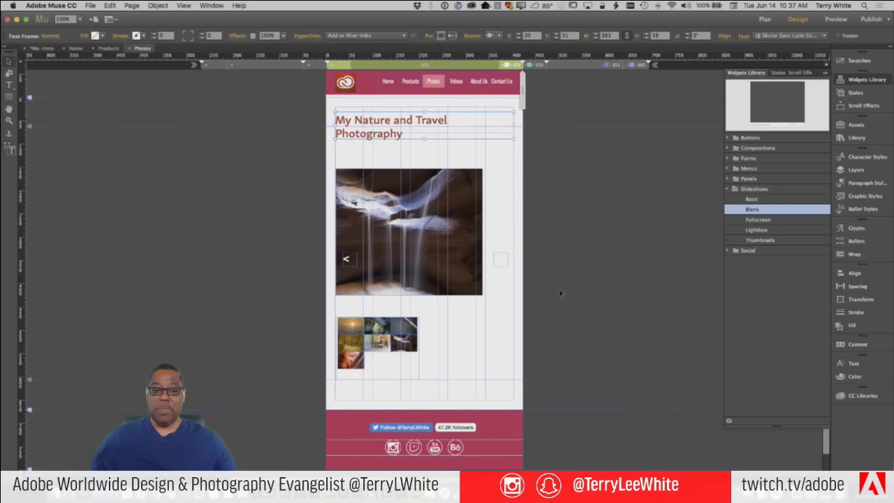
Move the slideshow's next arrow onto the image's right edge, then narrow the preview to about 319 px
left_click(500, 262)
left_click(500, 262)
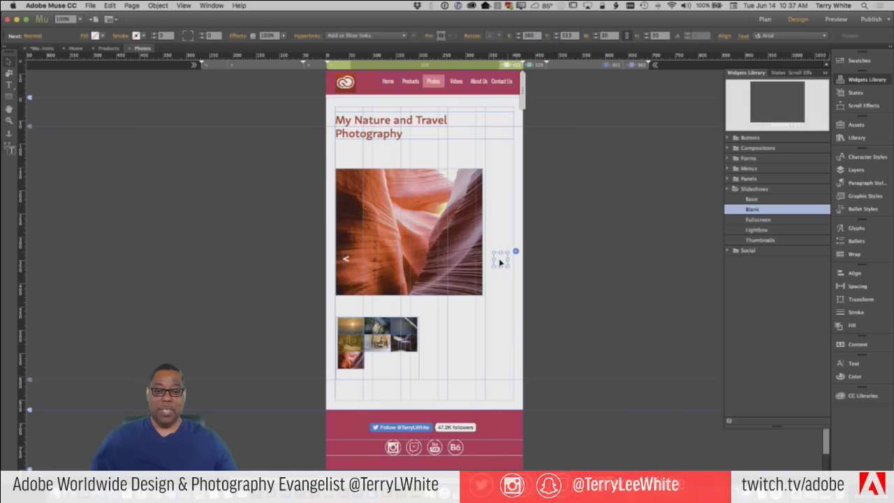
left_click_drag(500, 262, 477, 260)
left_click(552, 265)
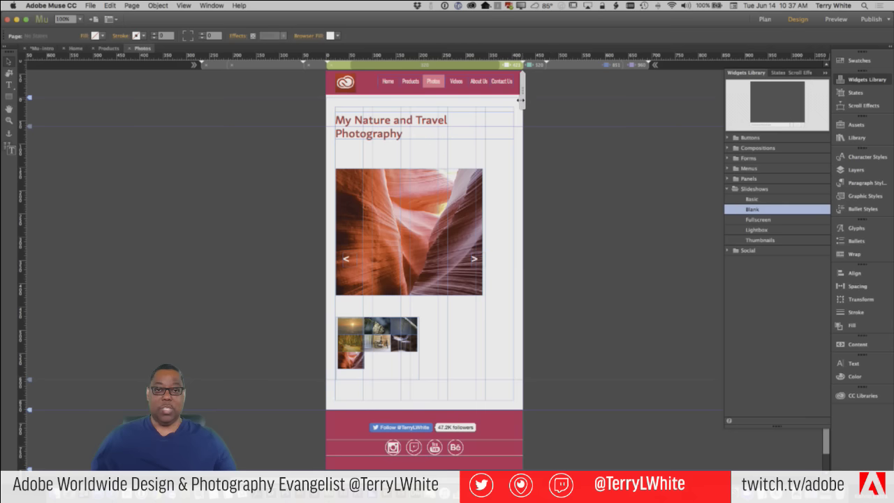
left_click_drag(514, 104, 498, 107)
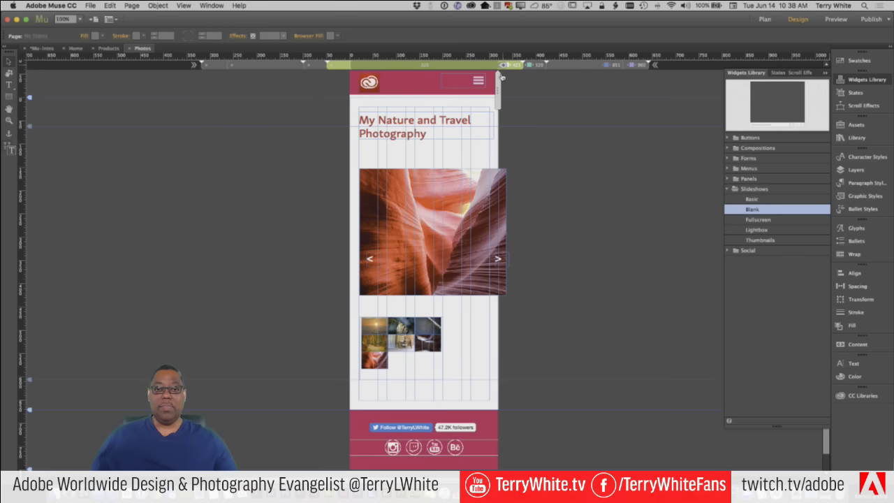
Add a breakpoint at about 320 px and shrink the hero image to fit the page
left_click(502, 66)
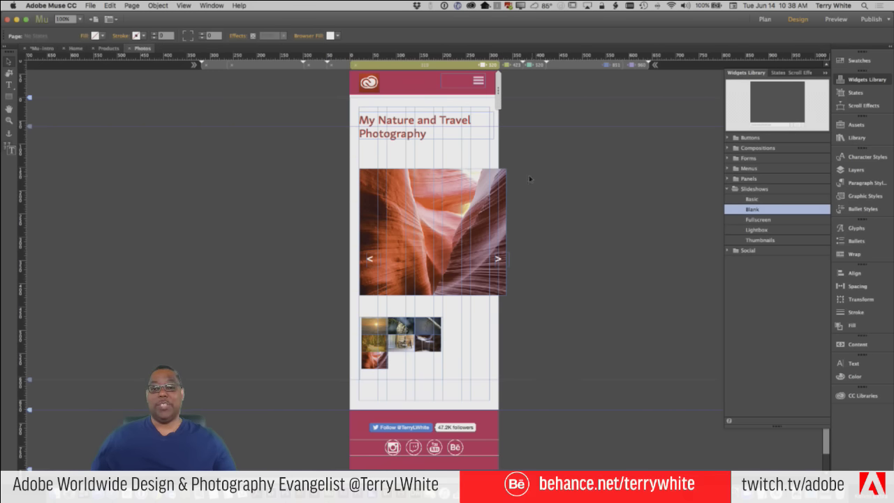
left_click(493, 202)
left_click(494, 201)
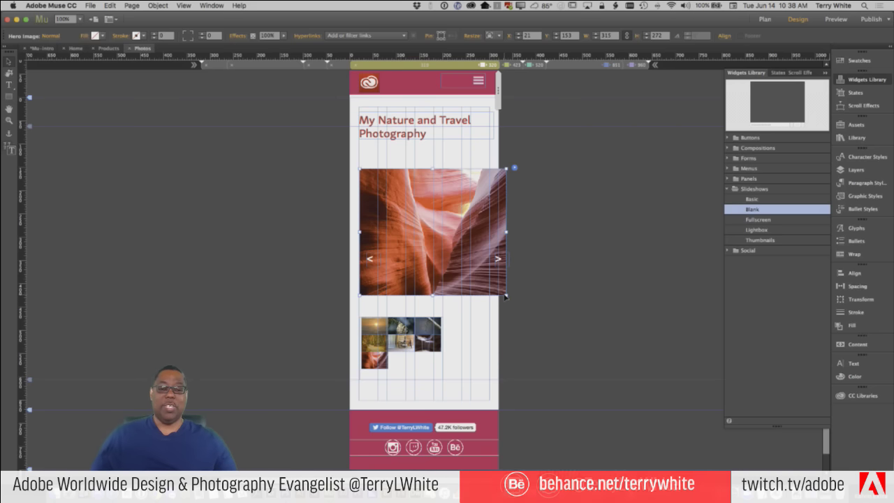
left_click_drag(506, 296, 491, 289)
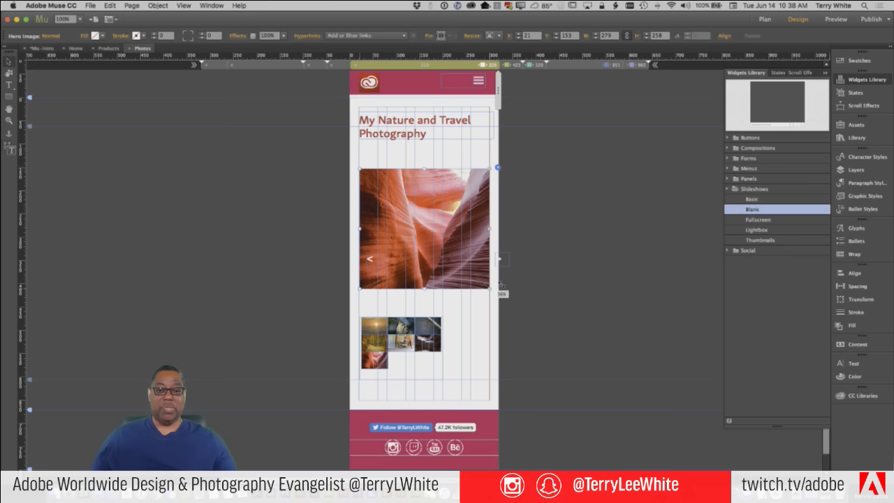
Move the next arrow onto the image and pull the thumbnail strip up beneath the slideshow
left_click(500, 258)
left_click_drag(500, 259, 478, 262)
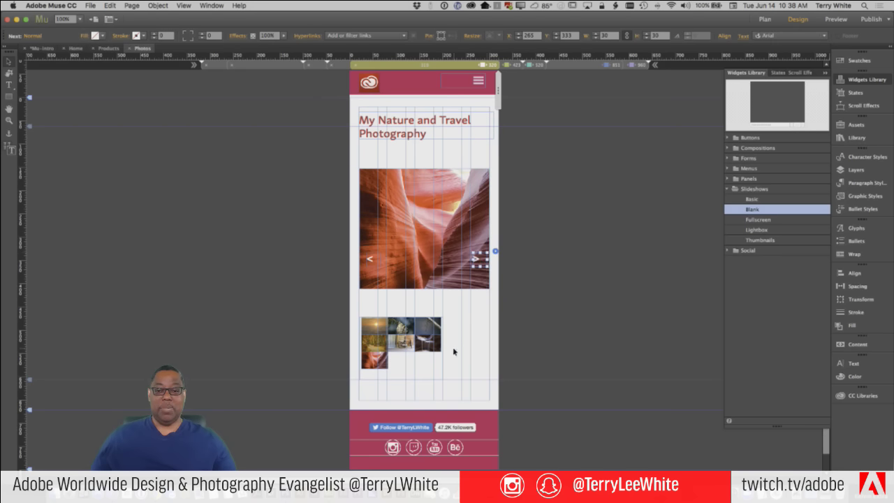
left_click(428, 336)
left_click_drag(428, 336, 433, 319)
left_click(439, 321)
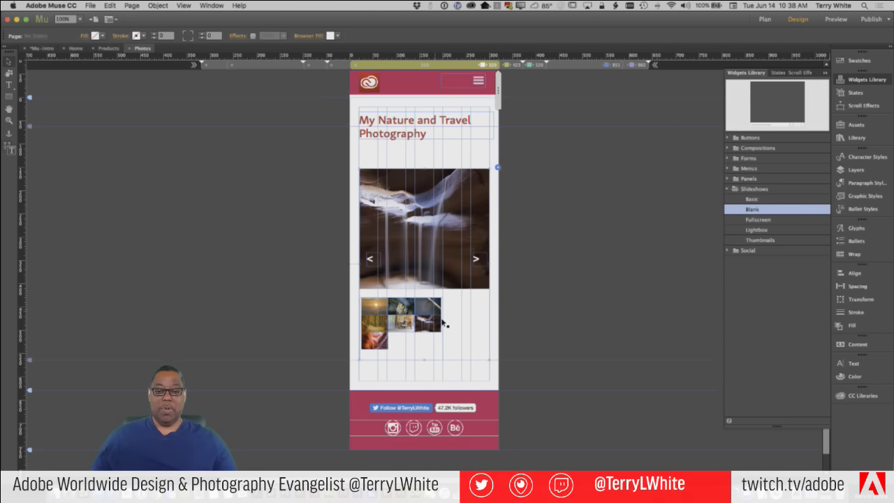
Widen the thumbnail strip to 251 px
left_click(443, 324)
left_click(443, 323)
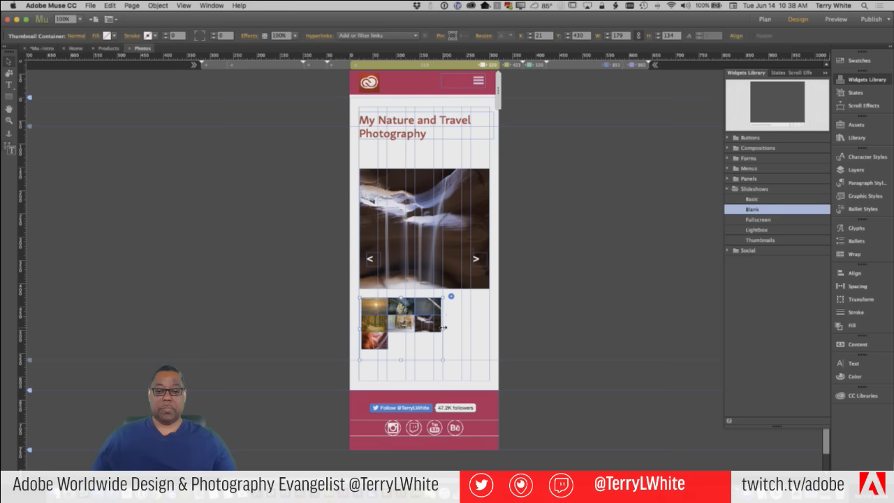
left_click_drag(442, 324, 491, 328)
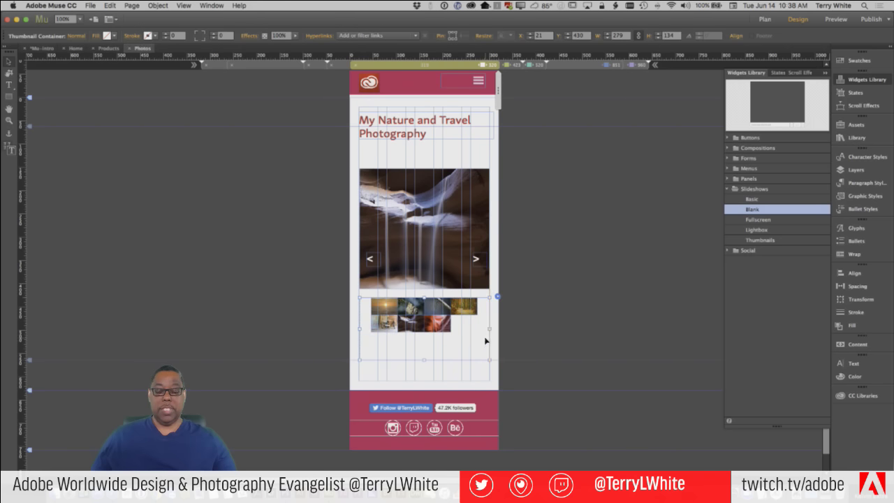
left_click(463, 309)
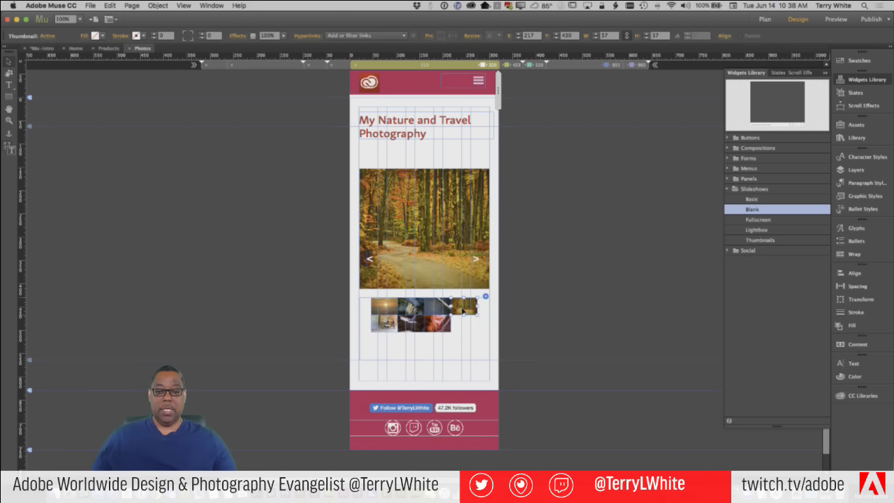
left_click(539, 320)
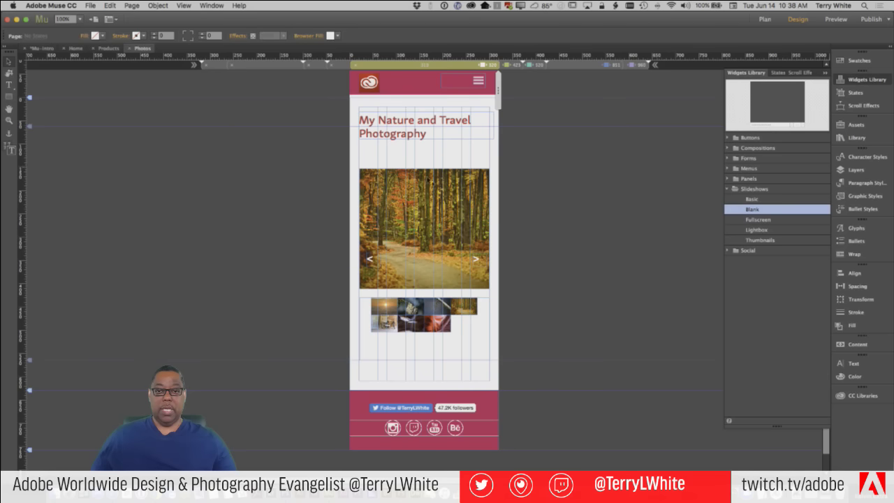
Move the slideshow up about 30 px and narrow the title frame to about 289 px
left_click_drag(426, 184, 429, 162)
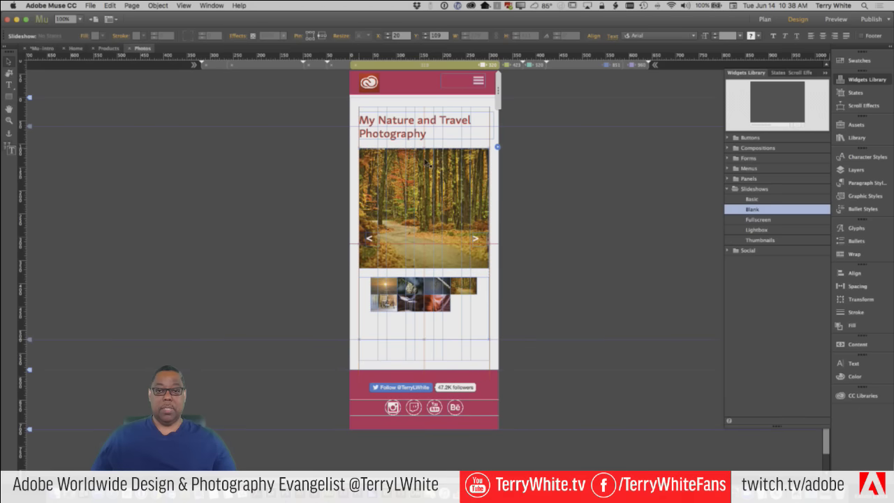
left_click(491, 128)
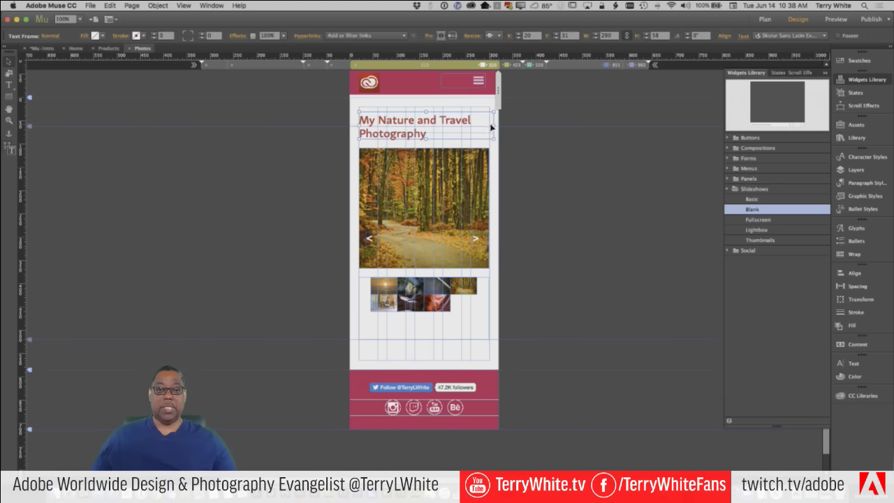
left_click_drag(492, 125, 490, 126)
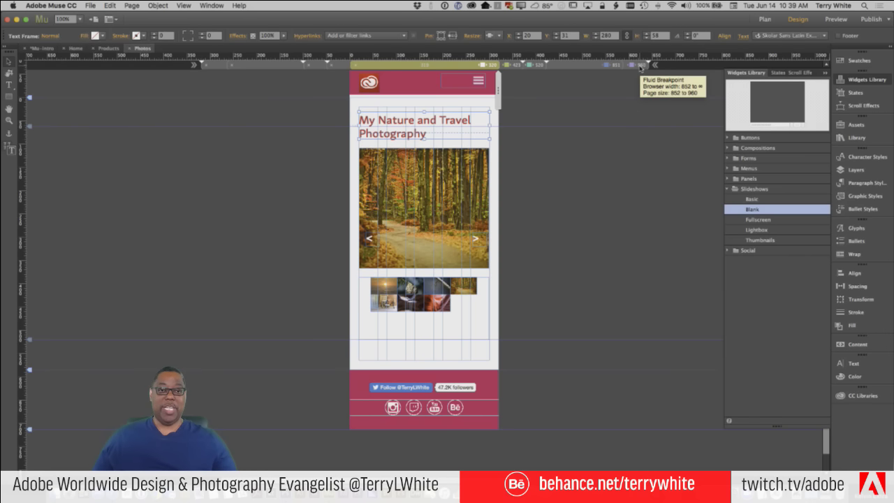
Return to the 960 px layout and run Preview Page in Browser from the File menu
left_click(641, 65)
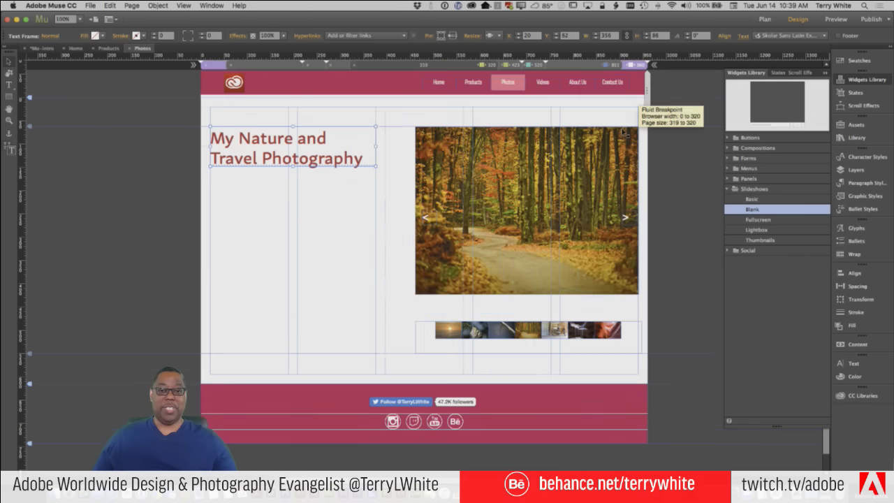
left_click(90, 5)
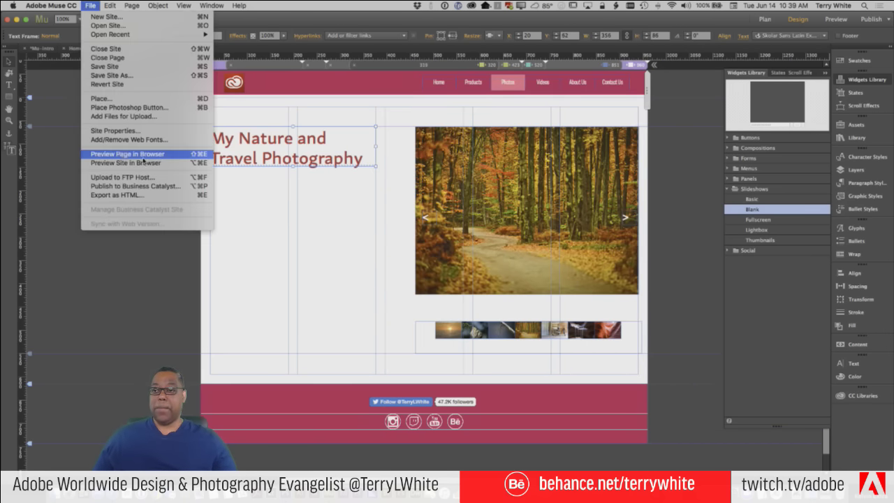
left_click(142, 156)
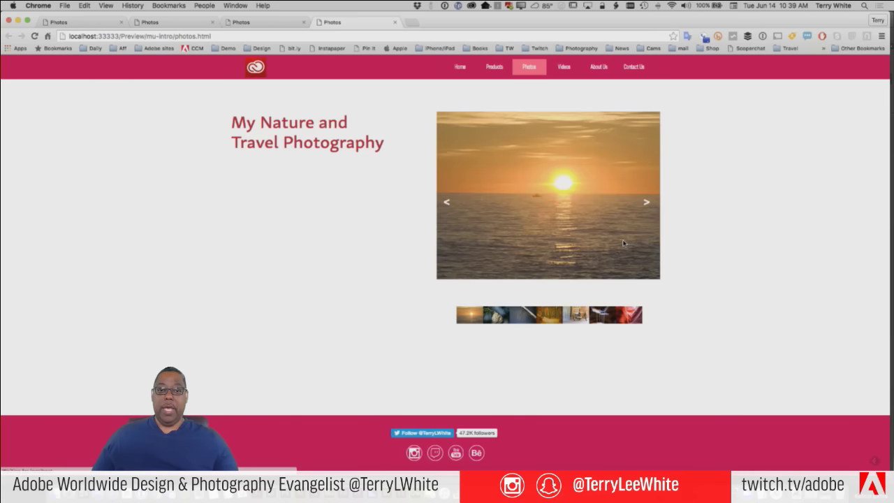
Step through slideshow photos in Chrome, narrow the browser window, and switch back to Muse
left_click(646, 203)
left_click(605, 315)
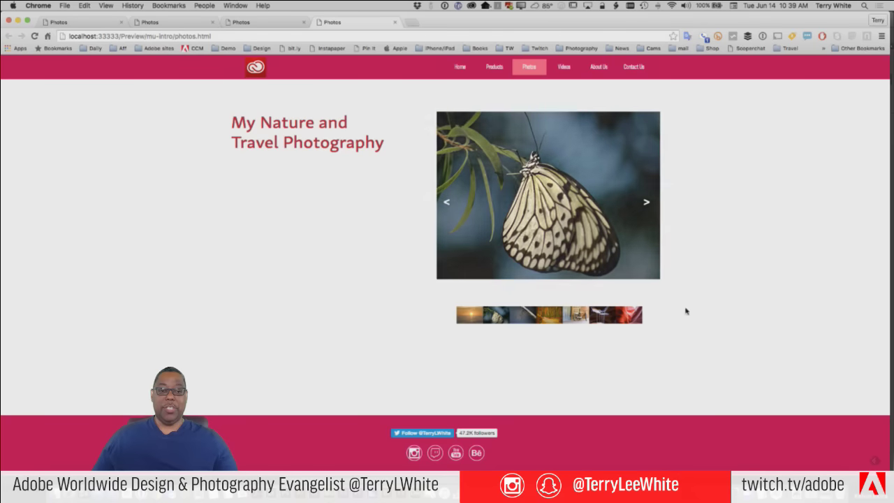
left_click_drag(890, 247, 687, 215)
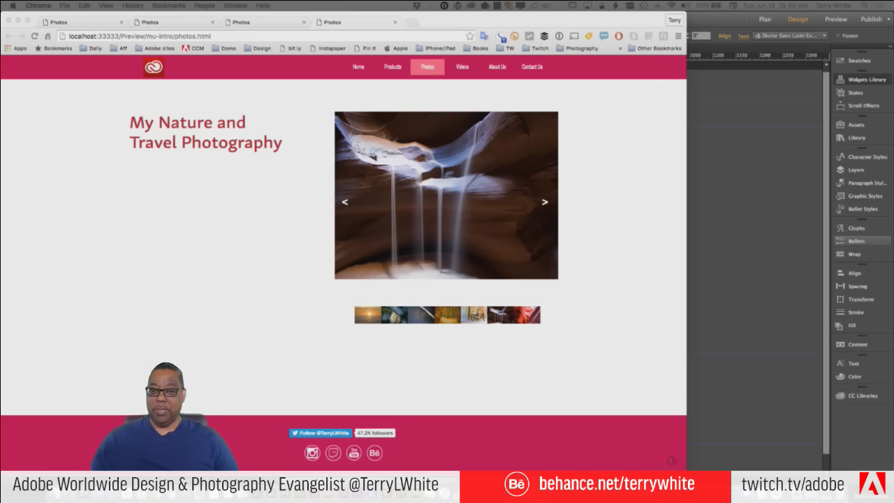
key("super+Tab")
key("super+Tab")
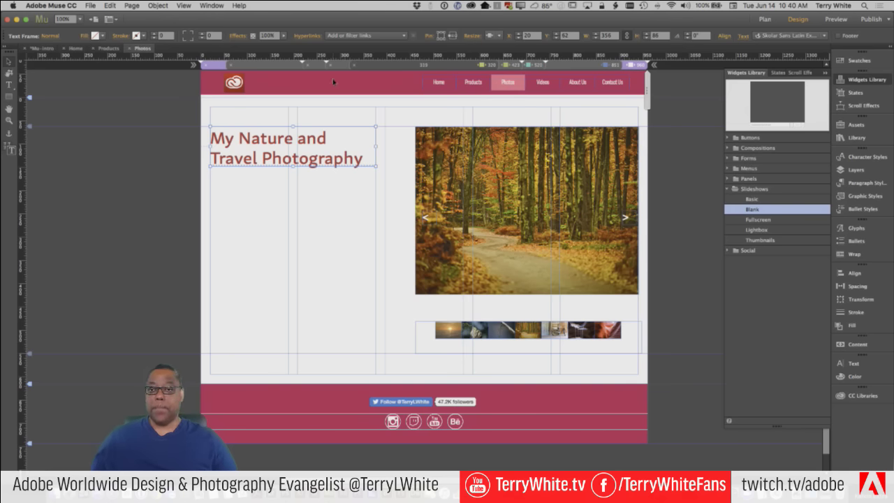
Close the Photos page tab and open the Contact Us page from Plan view
left_click(129, 48)
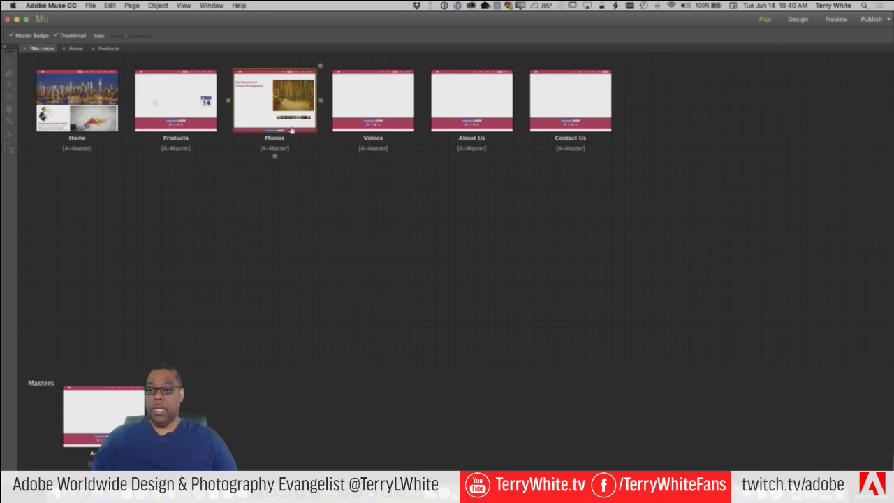
double_click(565, 106)
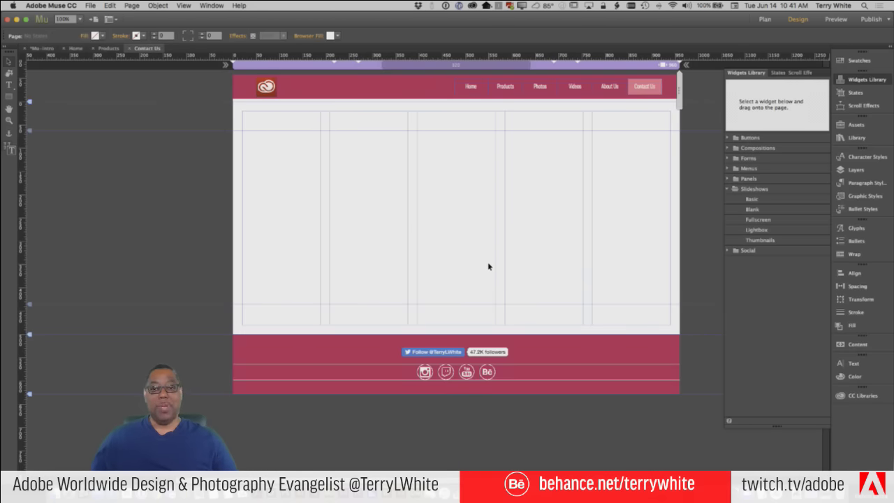
Drag the Simple Contact widget from the Widgets Library's Forms section onto the page
left_click(728, 189)
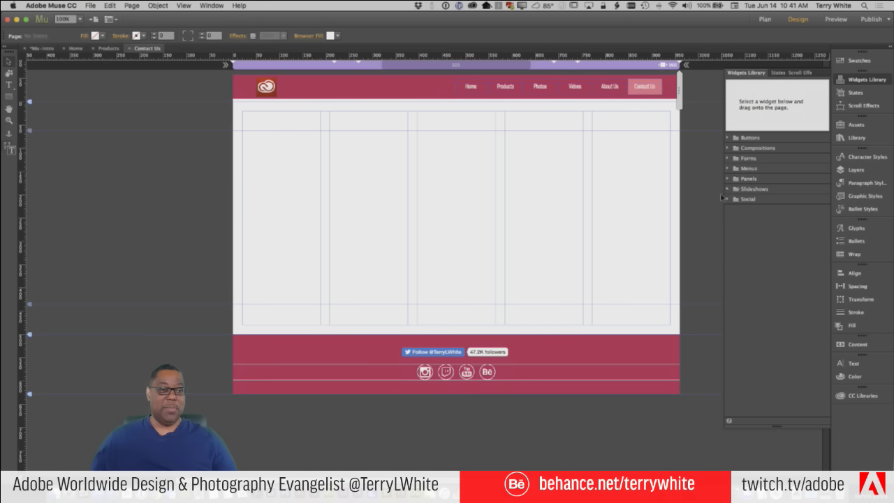
left_click(727, 158)
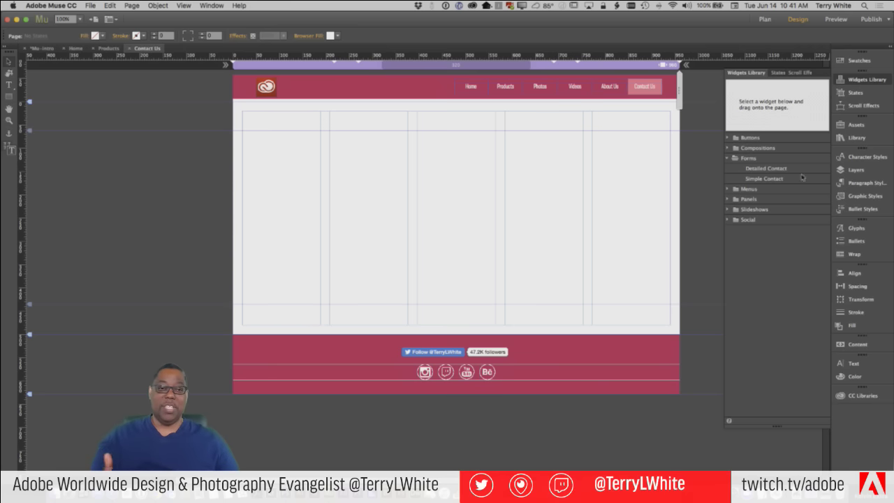
left_click_drag(778, 180, 256, 142)
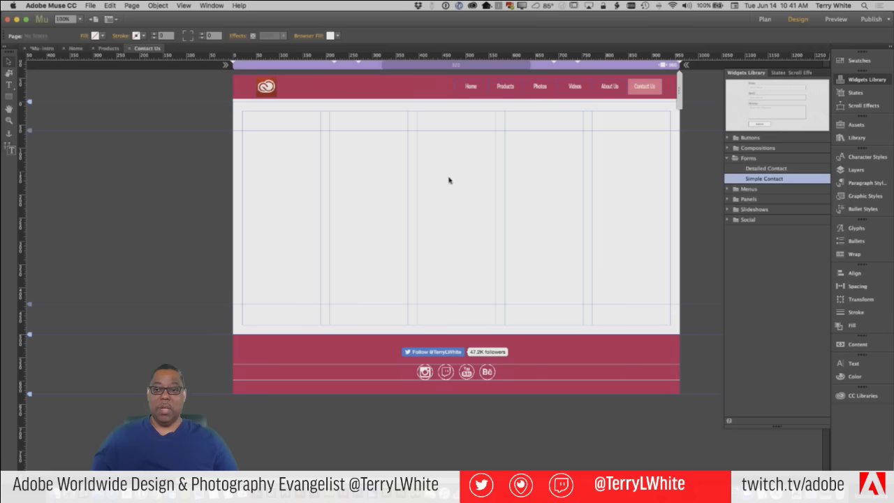
Place a Detailed Contact form on the right and add Company and single-line text fields to the left form
left_click(577, 209)
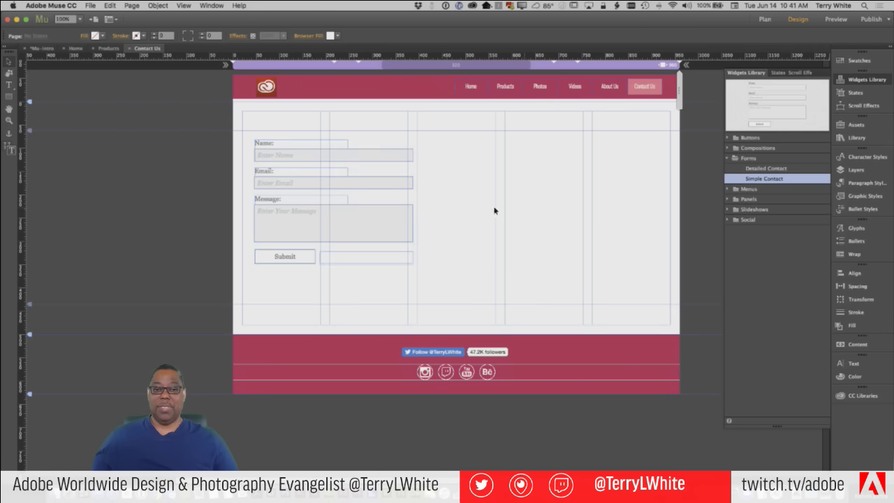
left_click_drag(767, 169, 442, 141)
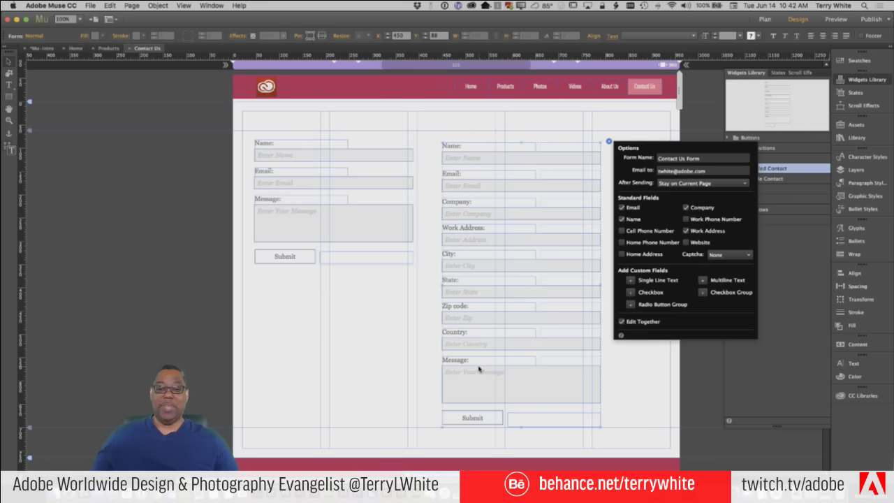
left_click(371, 165)
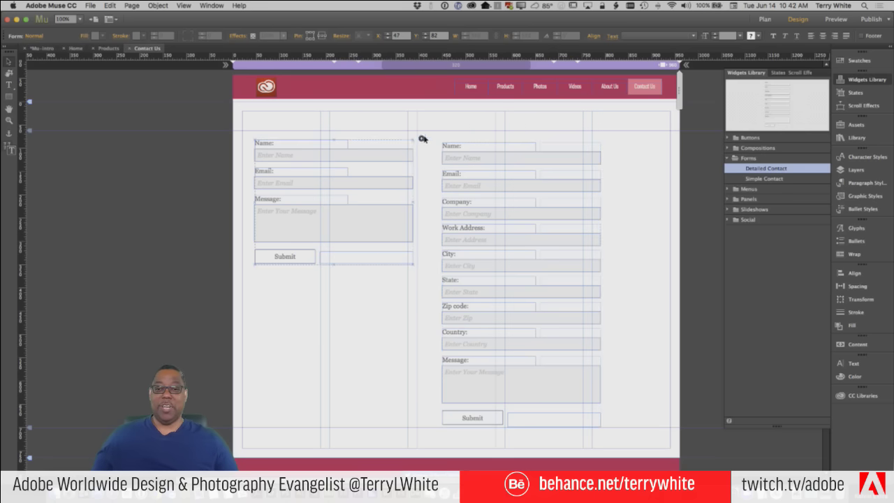
left_click(422, 139)
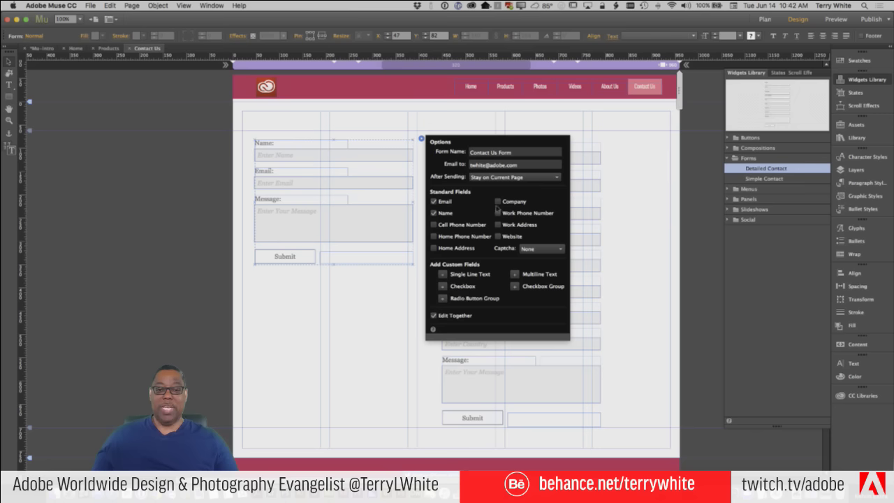
left_click(498, 201)
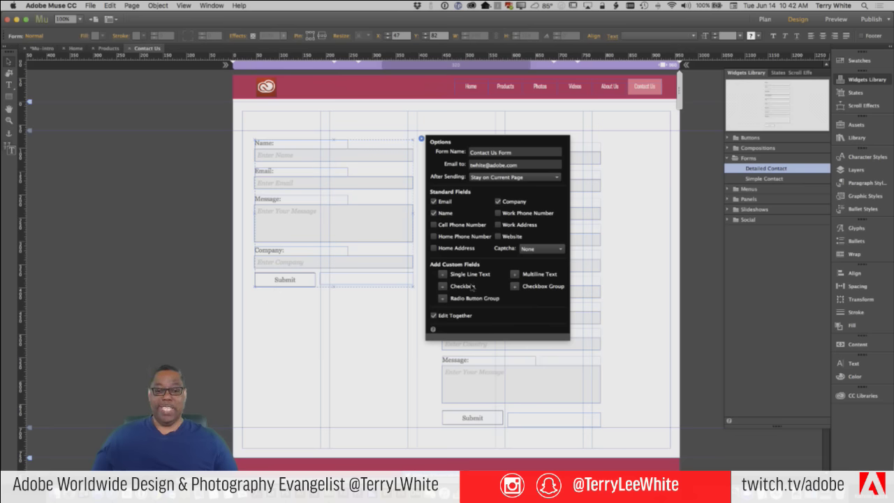
left_click(443, 274)
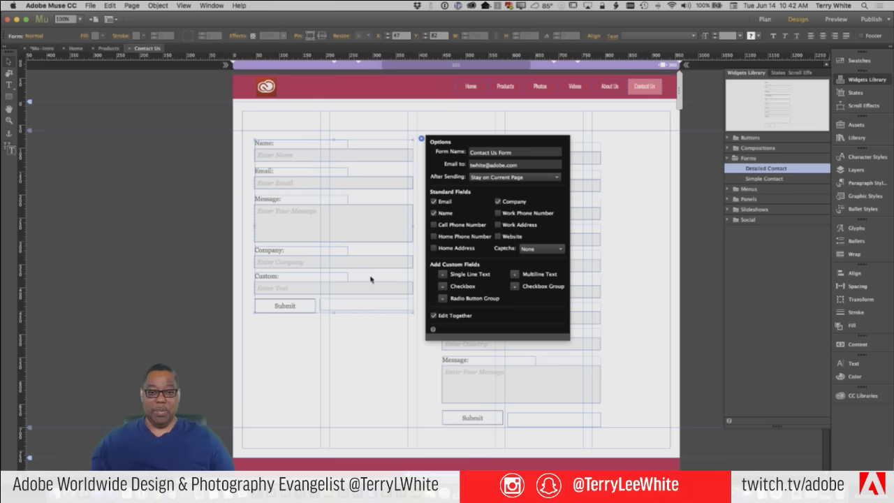
left_click(278, 278)
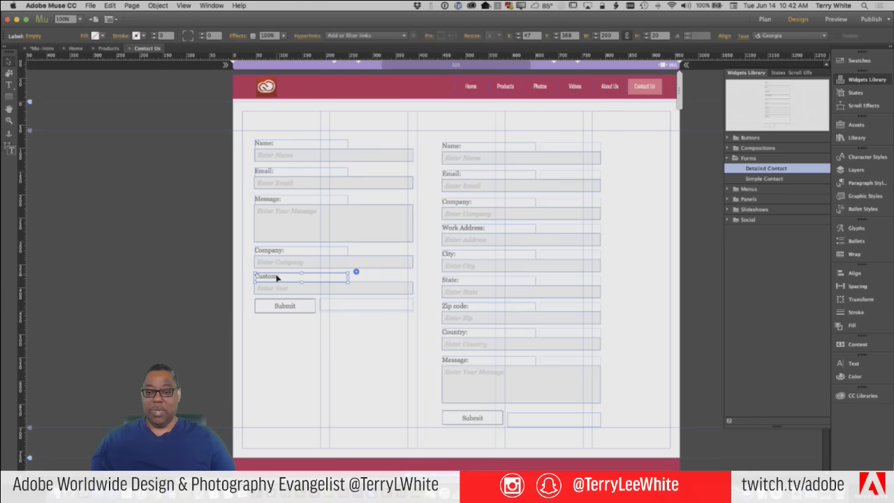
Relabel the custom field 'Favorite Color:' and delete the Detailed Contact form
double_click(277, 278)
left_click_drag(278, 277, 246, 274)
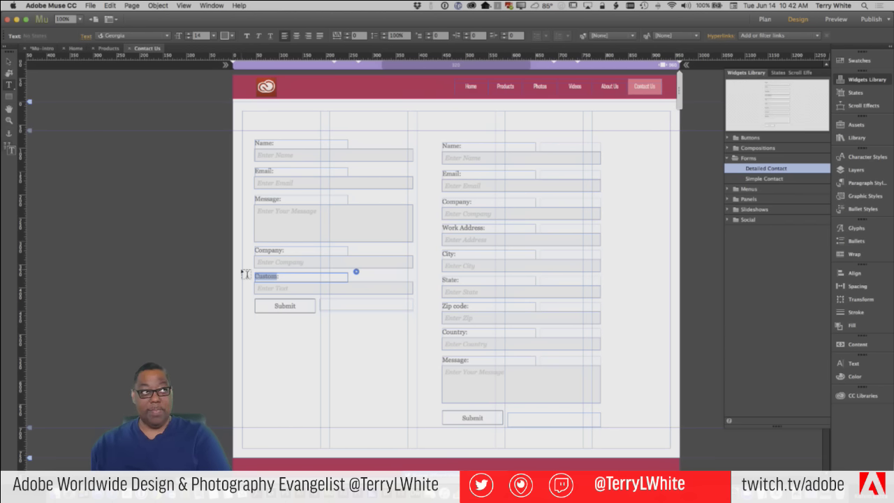
type("Wo")
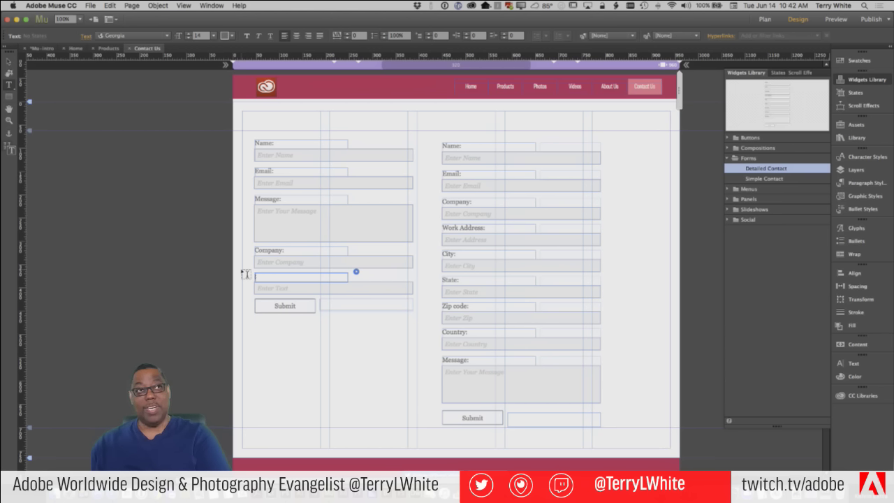
type("Favorite Color")
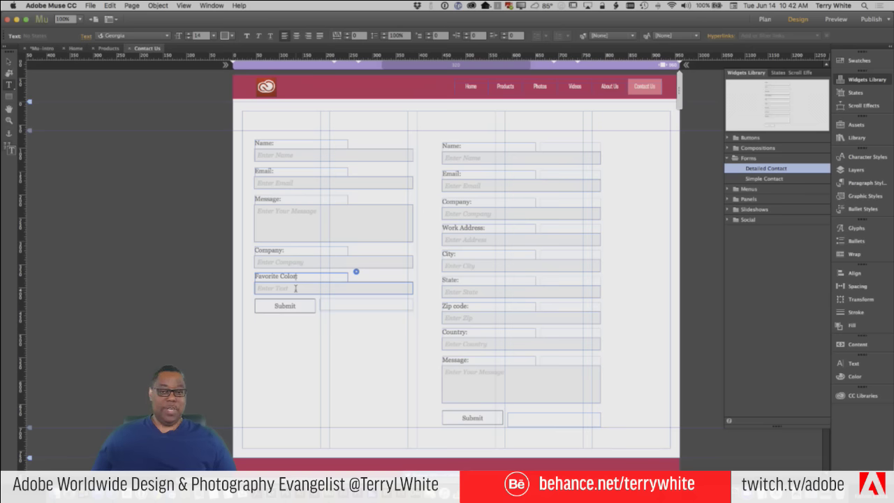
type(":")
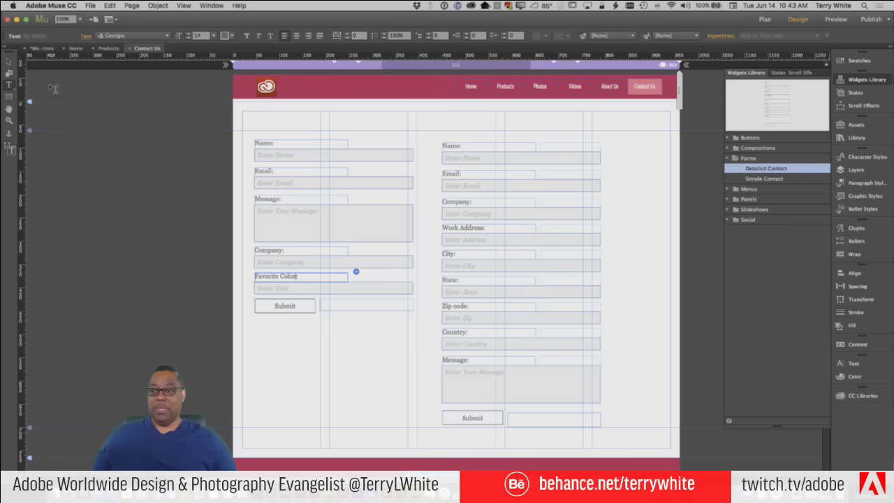
left_click(8, 61)
key("Escape")
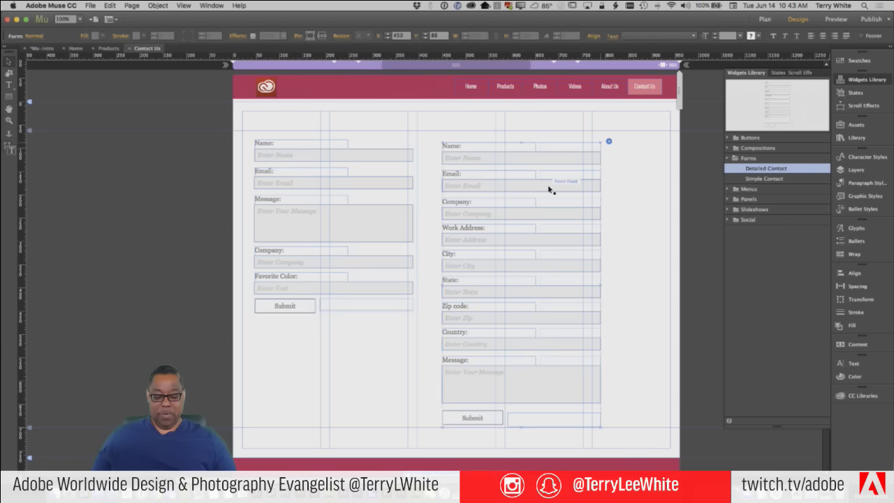
key("Delete")
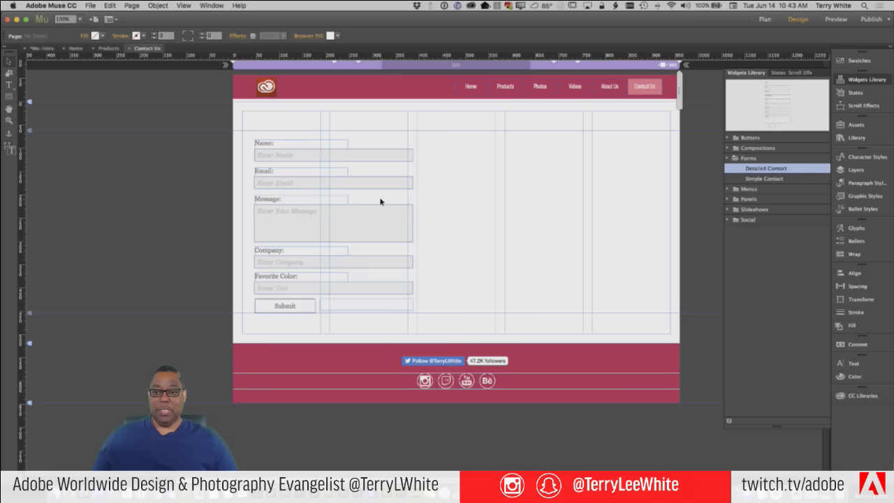
Nudge the form slightly left and add a 'Contact Us' text frame above it
left_click_drag(294, 156, 276, 161)
left_click(10, 85)
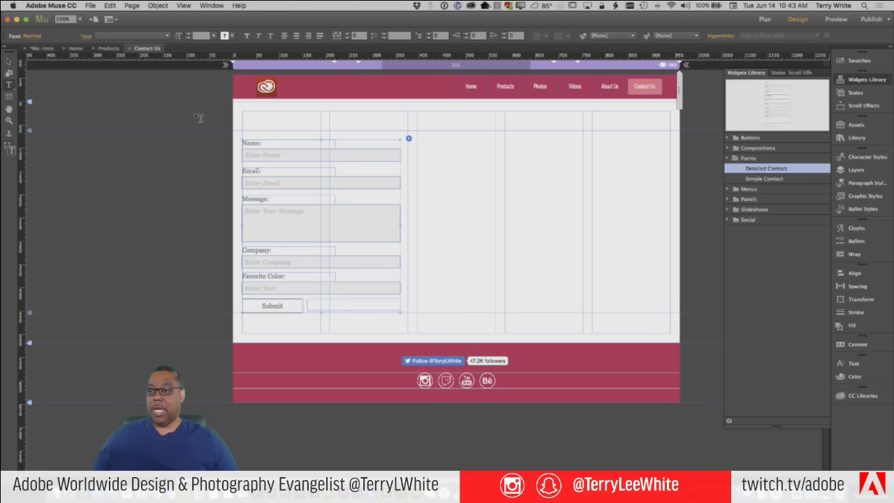
left_click_drag(242, 111, 407, 129)
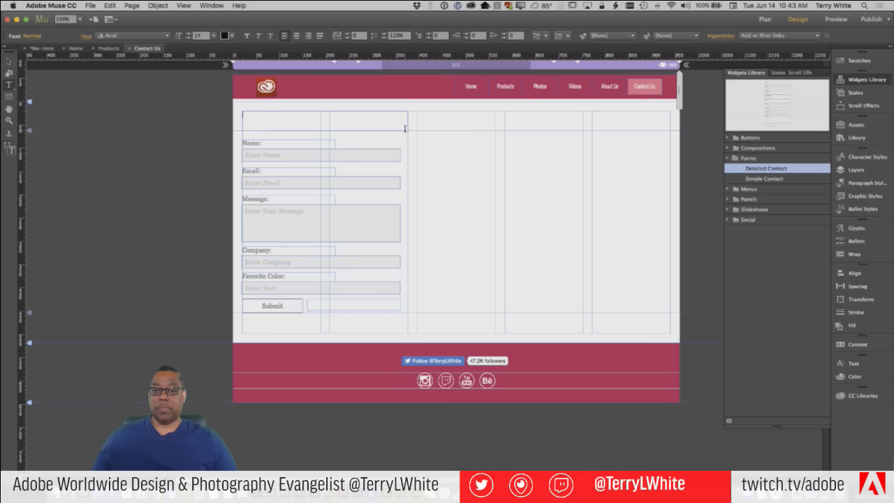
type("Contac")
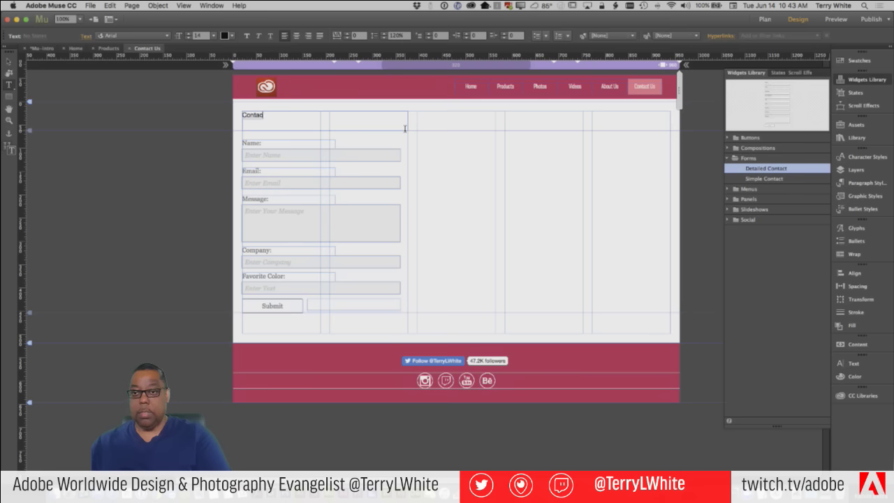
type("t Us")
key("super+a")
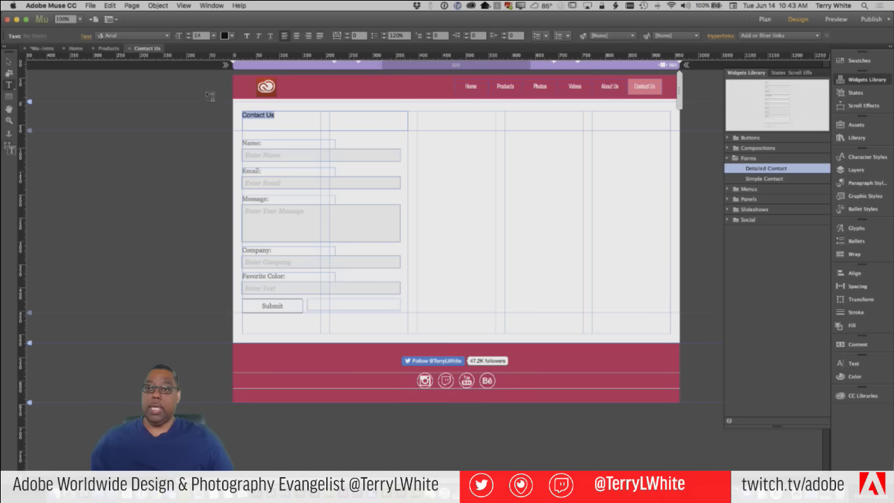
Set the Contact Us heading font to Skolar Sans Latin Extended Bold
left_click(167, 36)
mouse_move(168, 108)
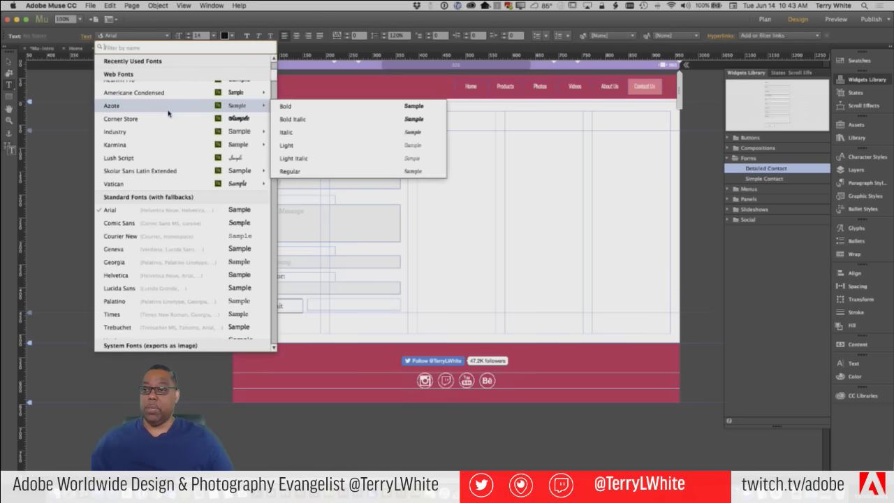
mouse_move(165, 132)
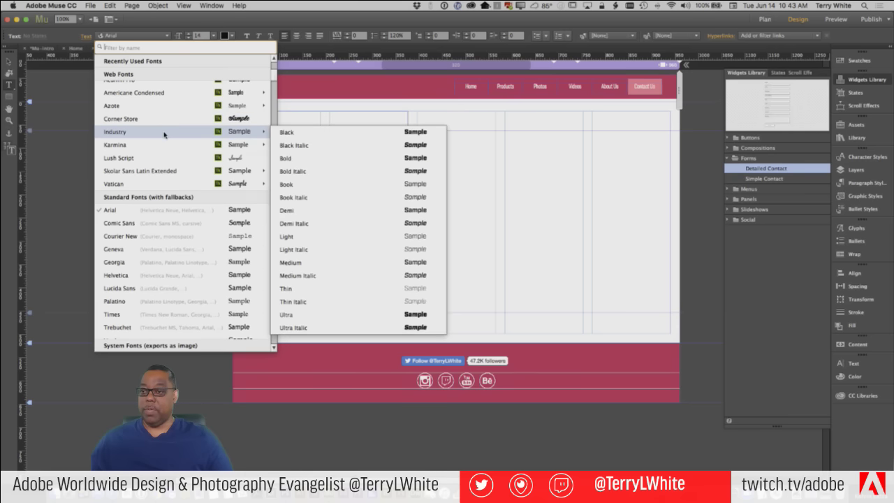
mouse_move(173, 174)
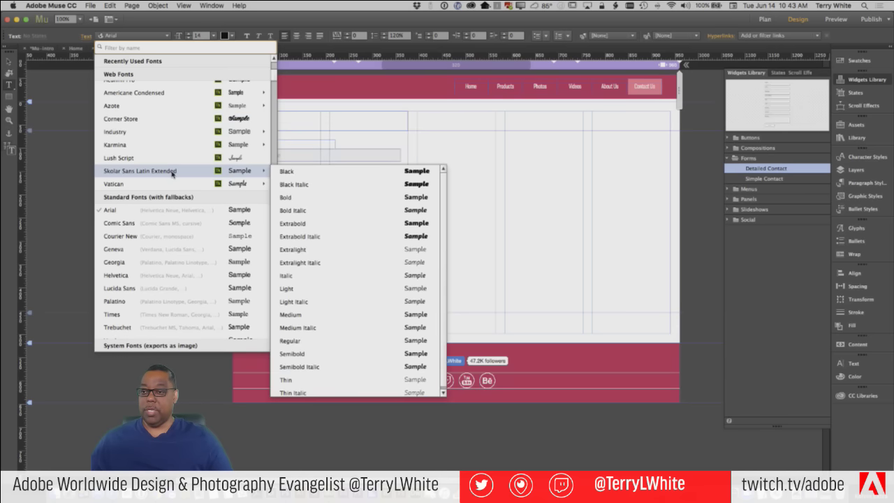
left_click(301, 197)
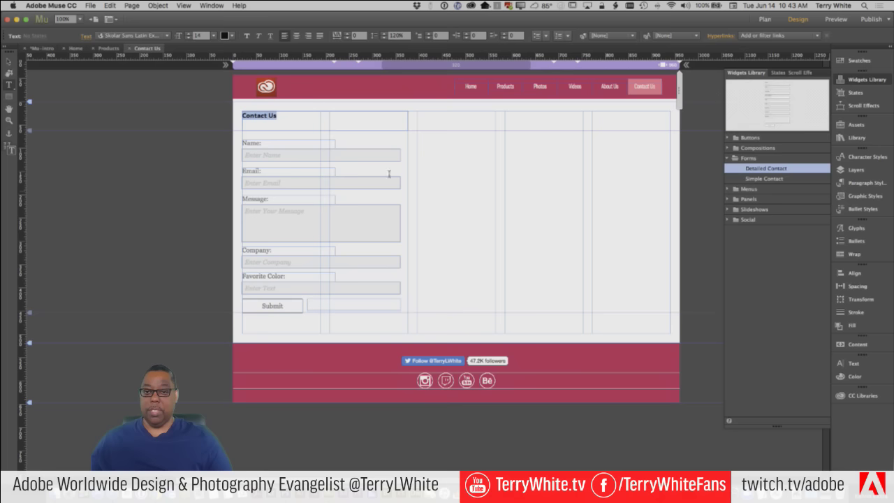
Make the Contact Us heading 36 pt and red
left_click(230, 37)
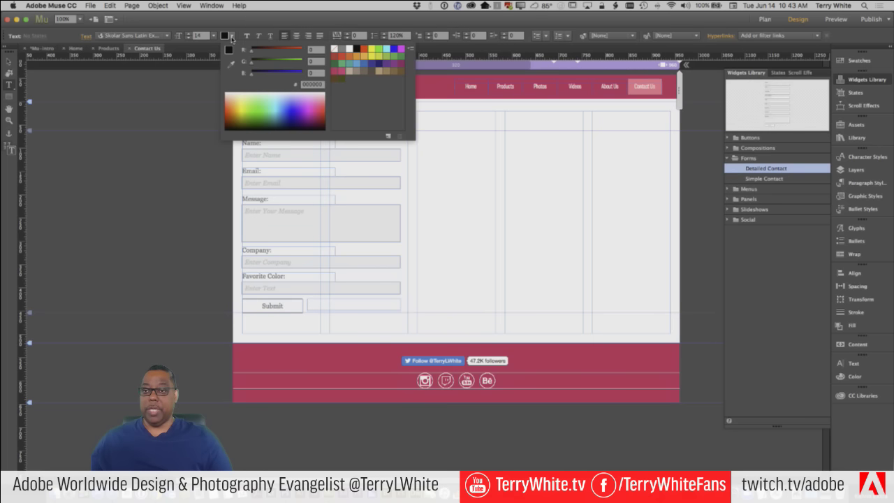
left_click(183, 32)
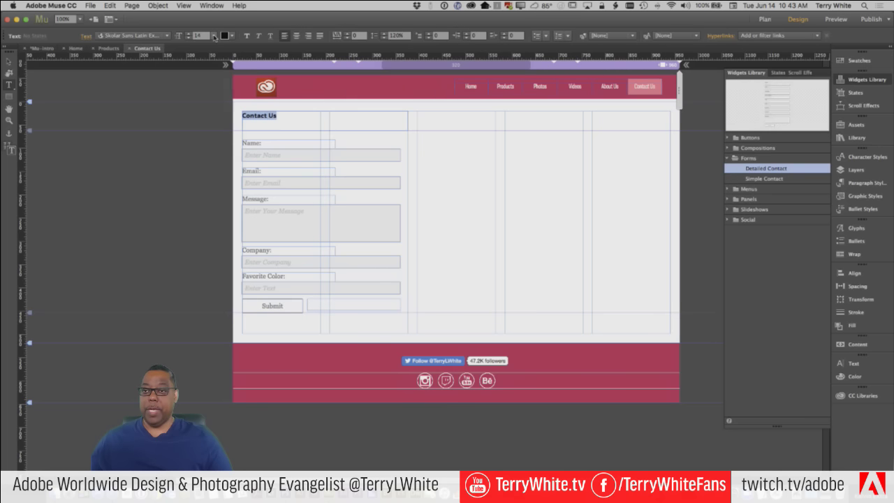
left_click(214, 37)
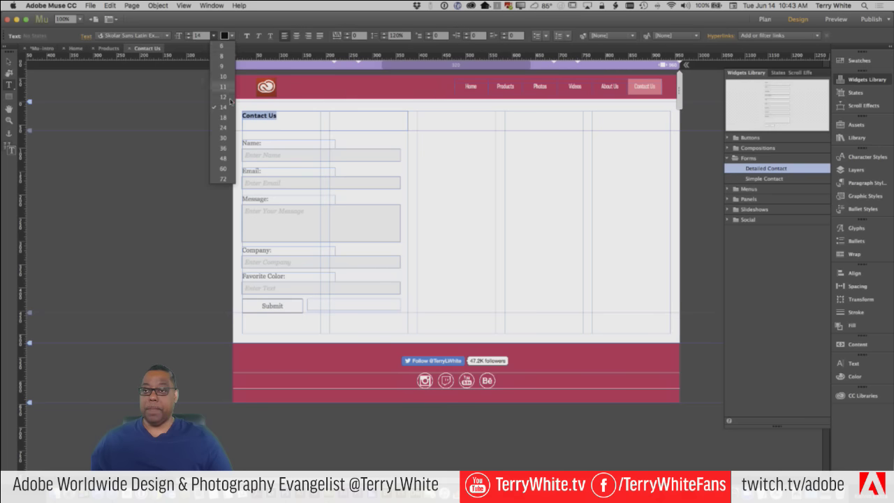
left_click(222, 147)
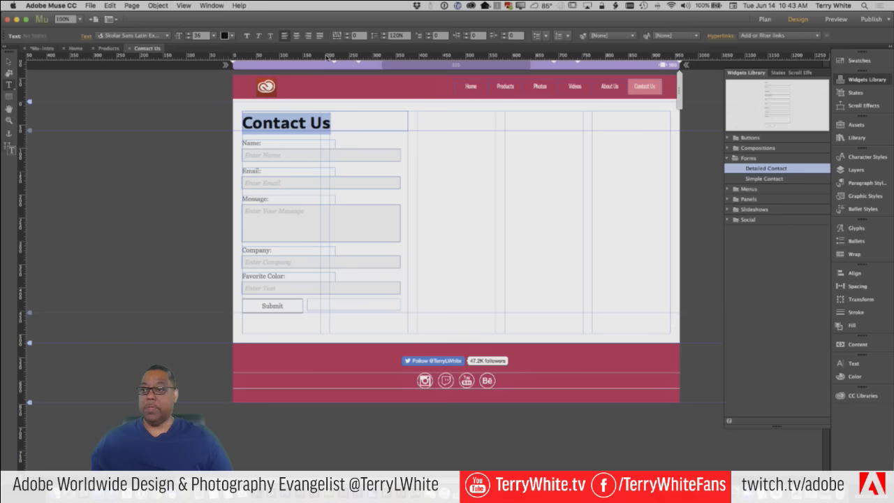
left_click(225, 35)
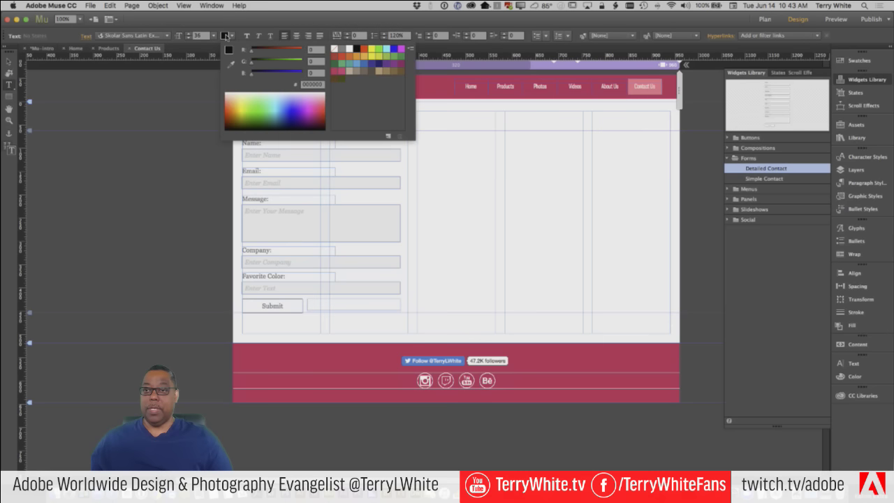
left_click(335, 56)
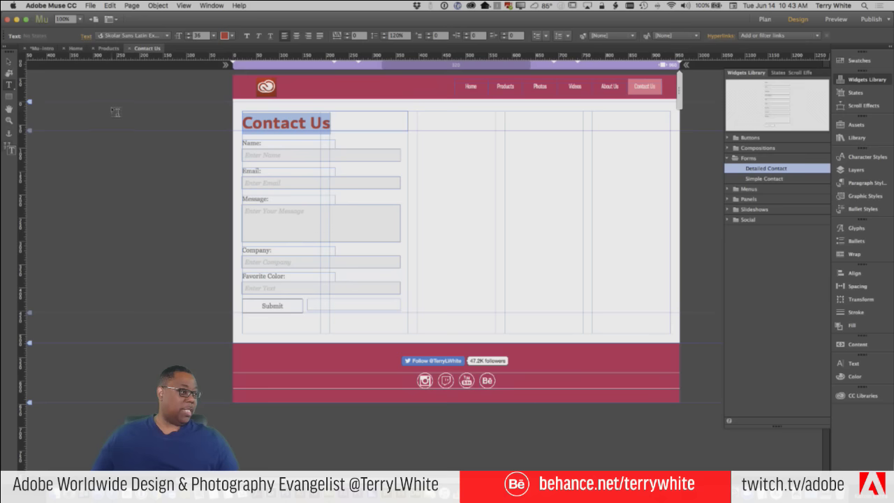
left_click(9, 61)
left_click(245, 122)
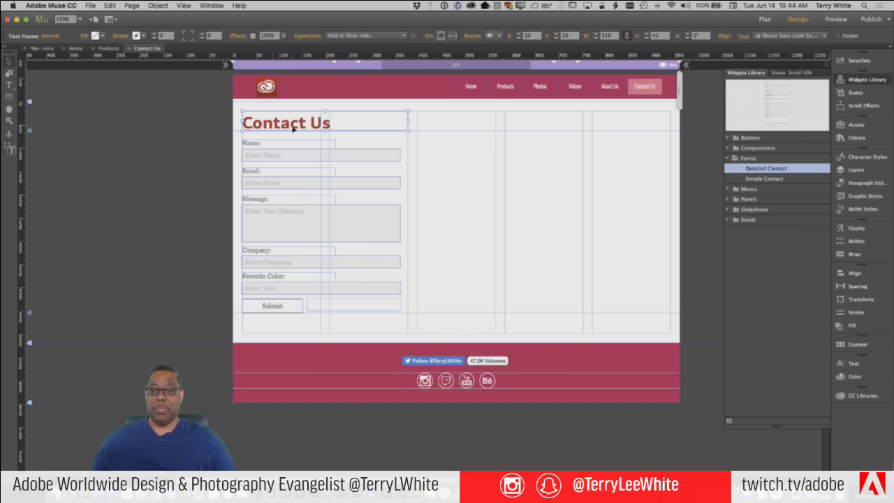
Go to Plan view and open the Photos page in Design view
left_click(45, 50)
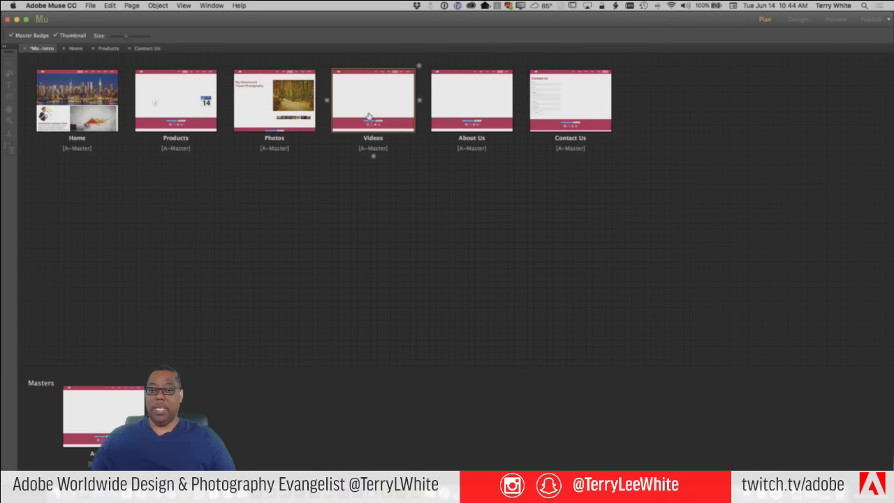
double_click(267, 107)
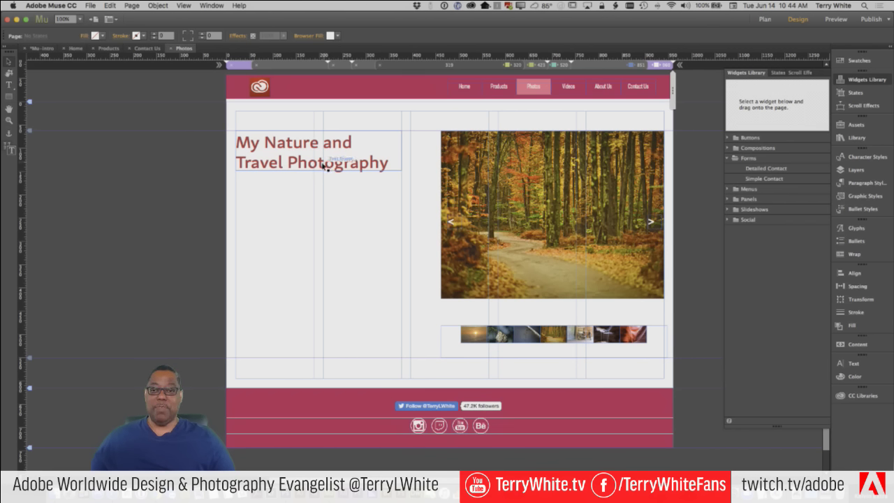
Move the title up, widen it to one line, and shift the slideshow below it
left_click(333, 162)
left_click_drag(333, 161, 335, 143)
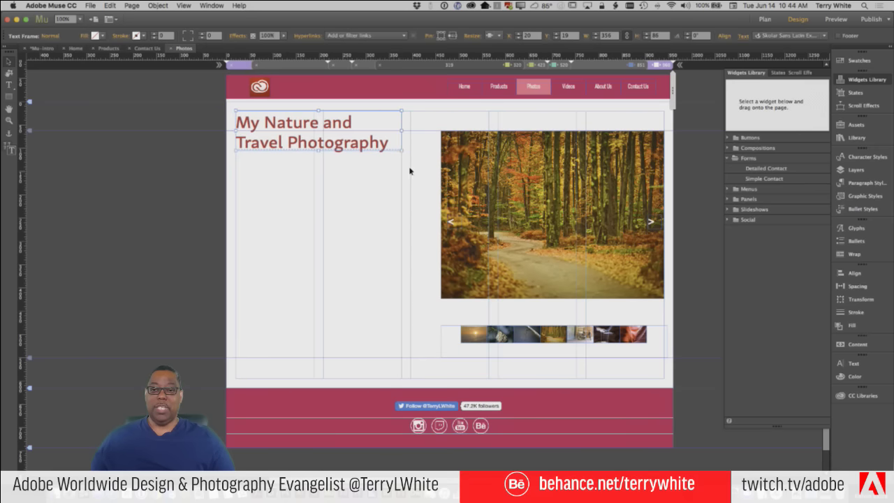
left_click_drag(403, 150, 594, 111)
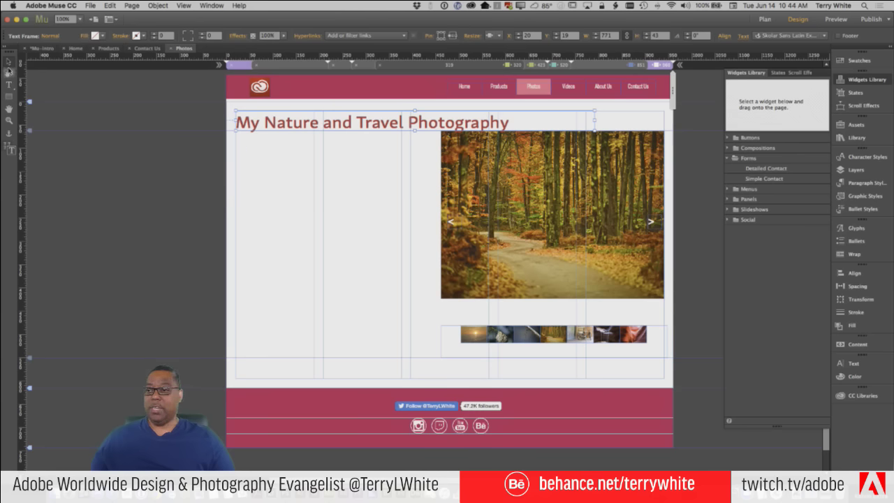
left_click_drag(465, 210, 455, 230)
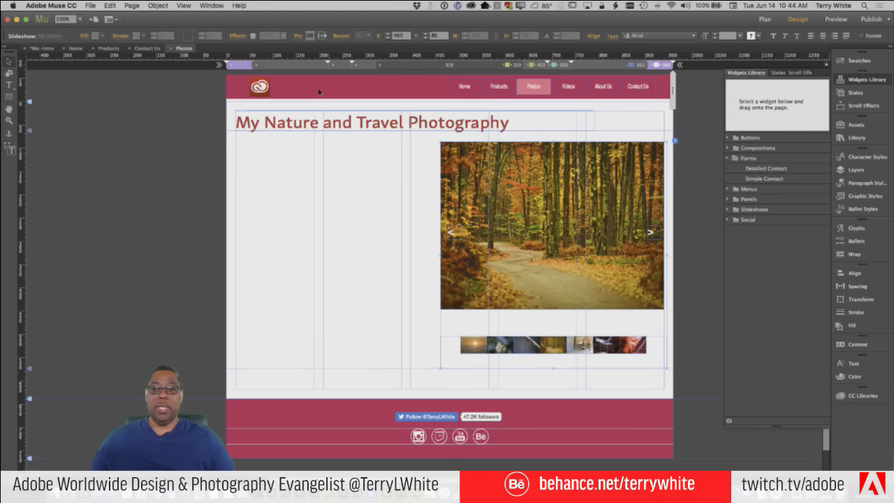
Compare with the Contact Us page, then return to Photos and edit the title text
left_click(147, 48)
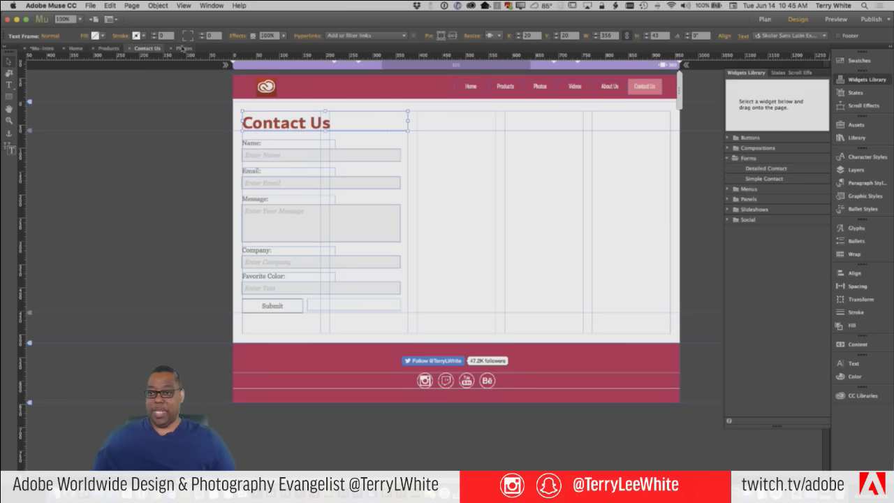
left_click(183, 48)
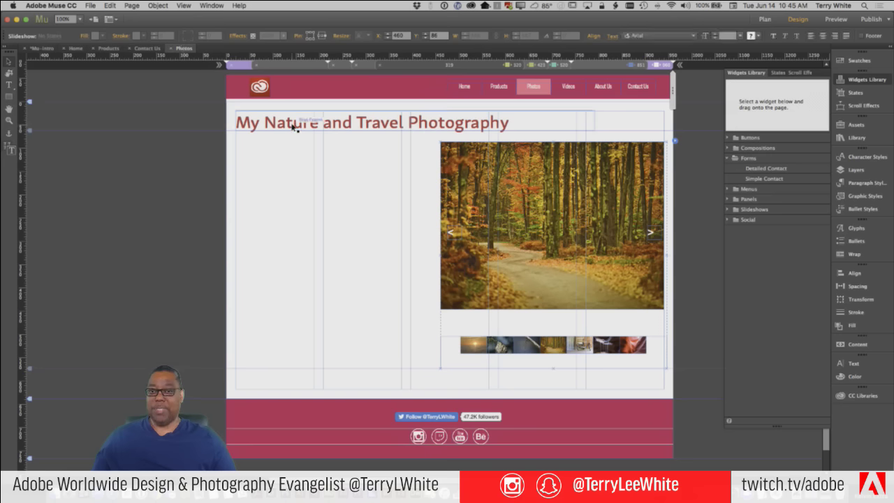
double_click(295, 126)
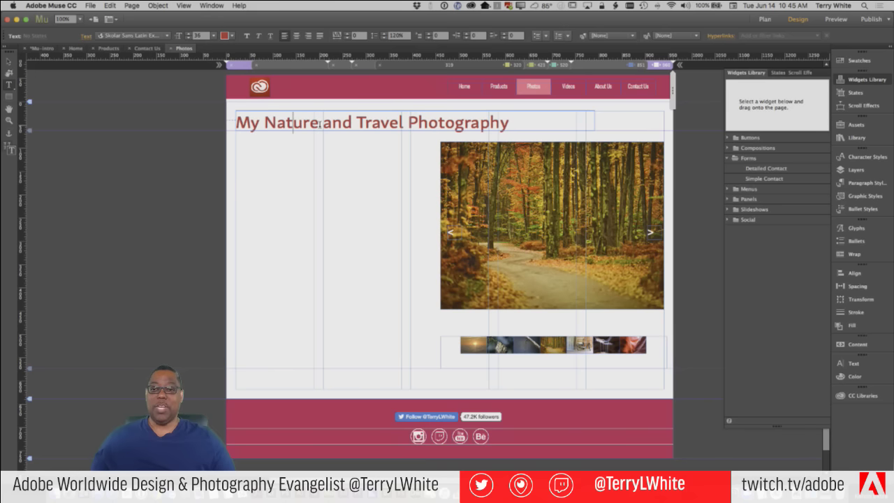
Create a paragraph style named 'Page Heading' from the Photos title
left_click(859, 185)
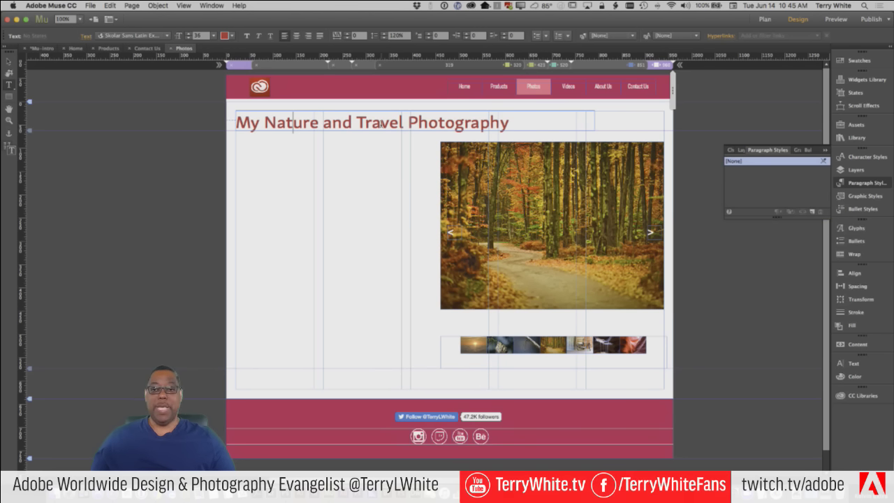
left_click_drag(382, 124, 357, 124)
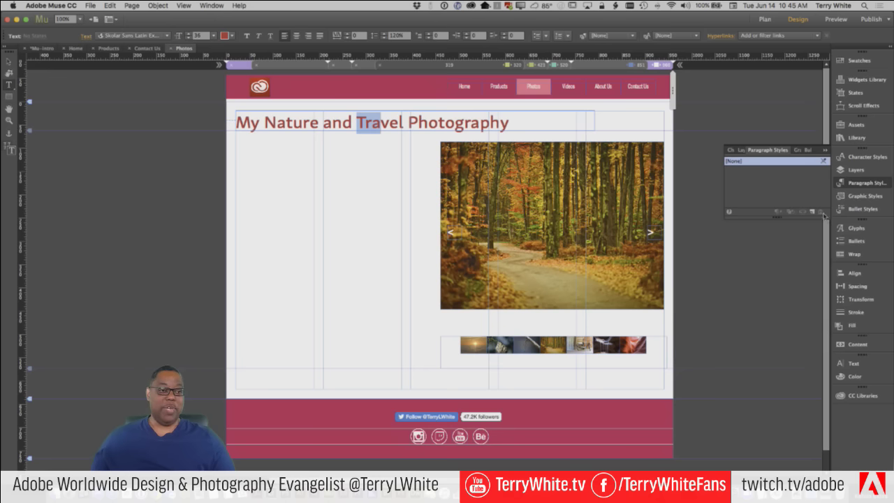
left_click(812, 213)
left_click(751, 172)
double_click(751, 172)
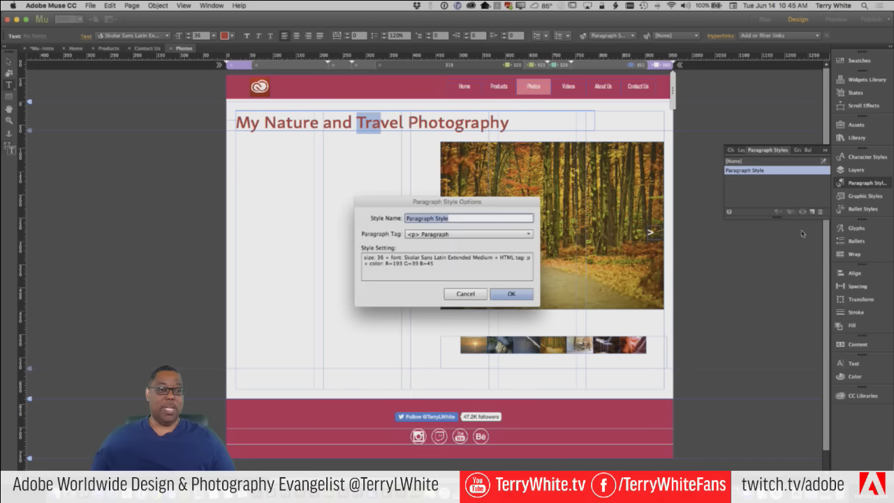
type("Pa")
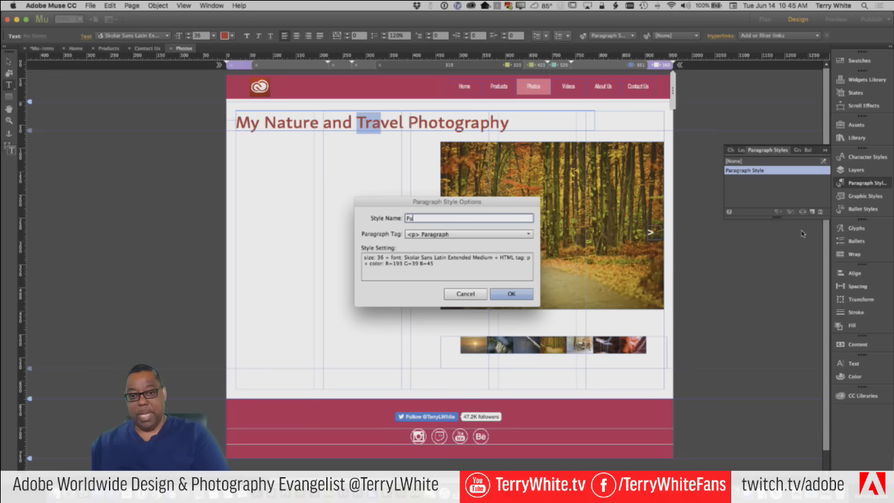
type("ge Headi")
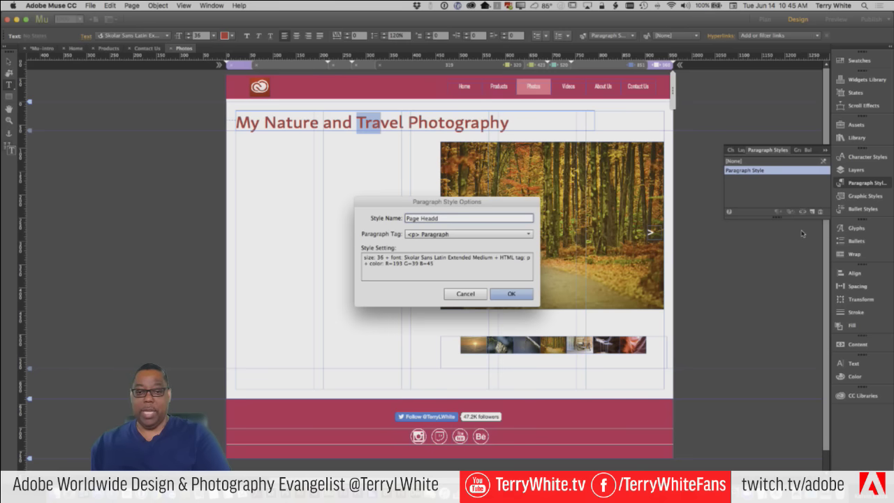
type("ng")
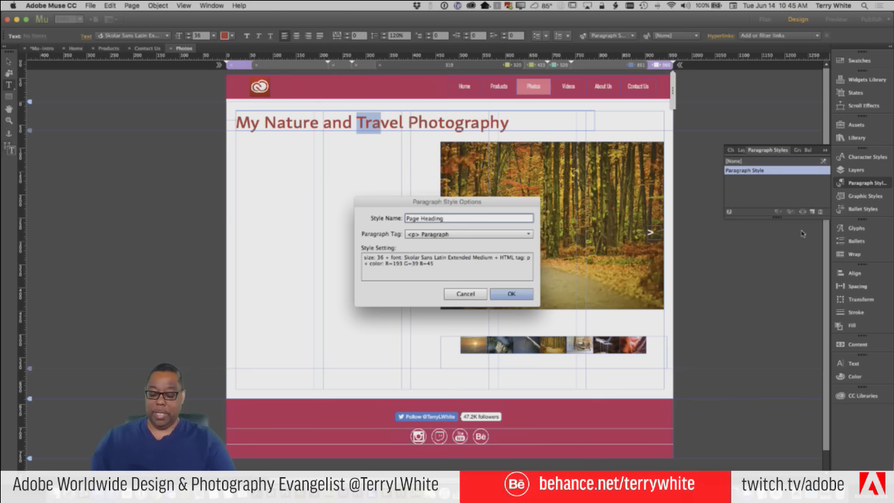
left_click(377, 257)
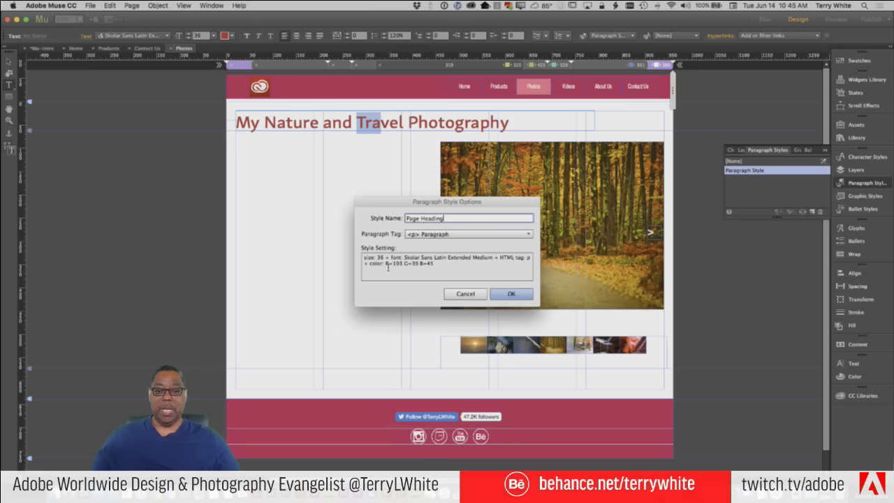
left_click(514, 294)
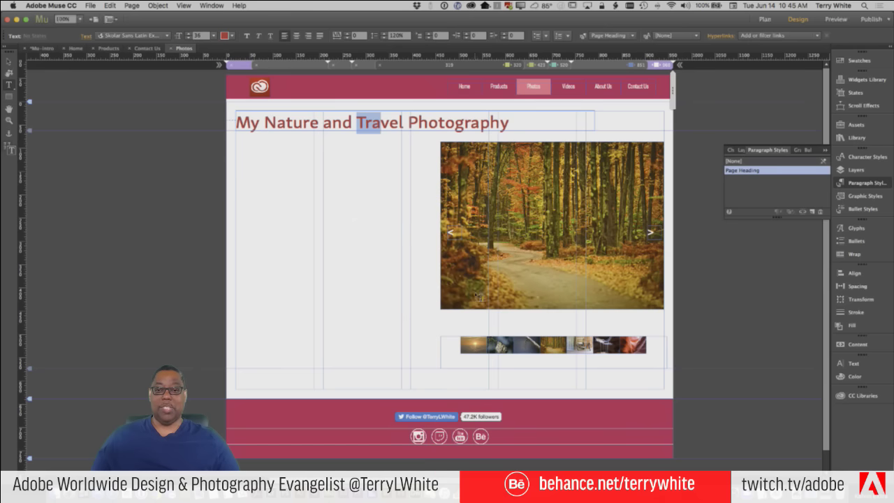
Apply the Page Heading style to the Contact Us heading
left_click(147, 49)
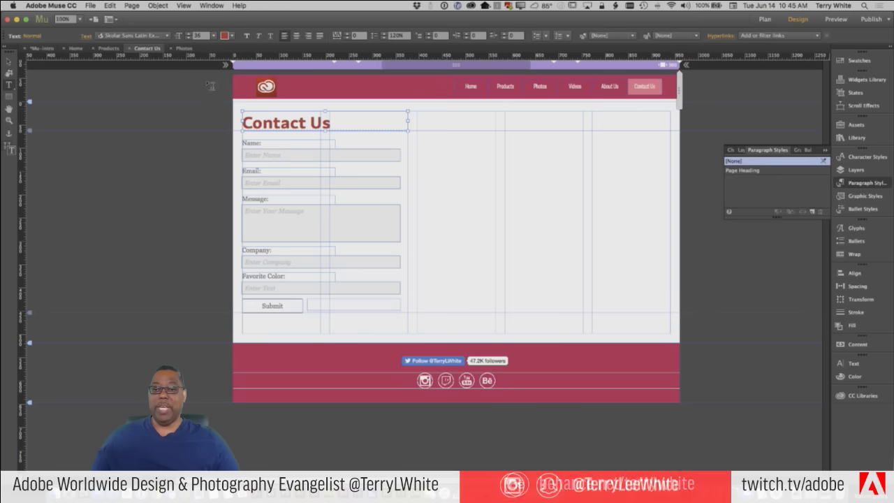
left_click(307, 122)
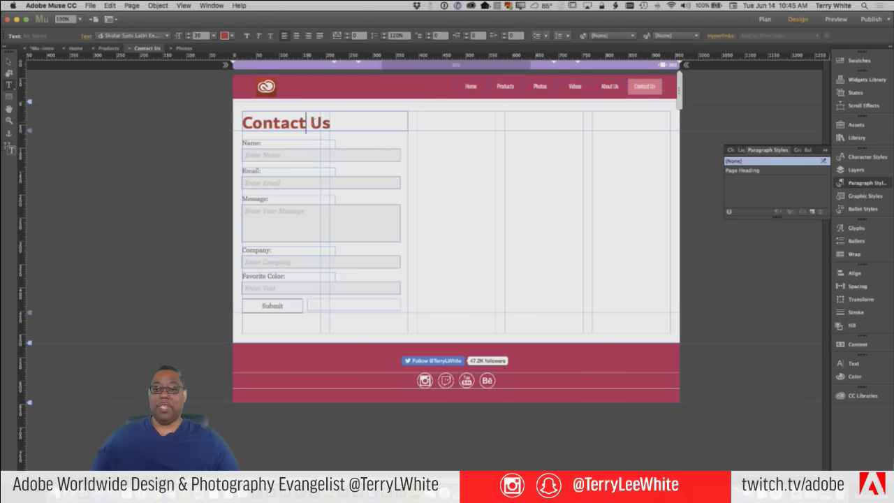
left_click(749, 171)
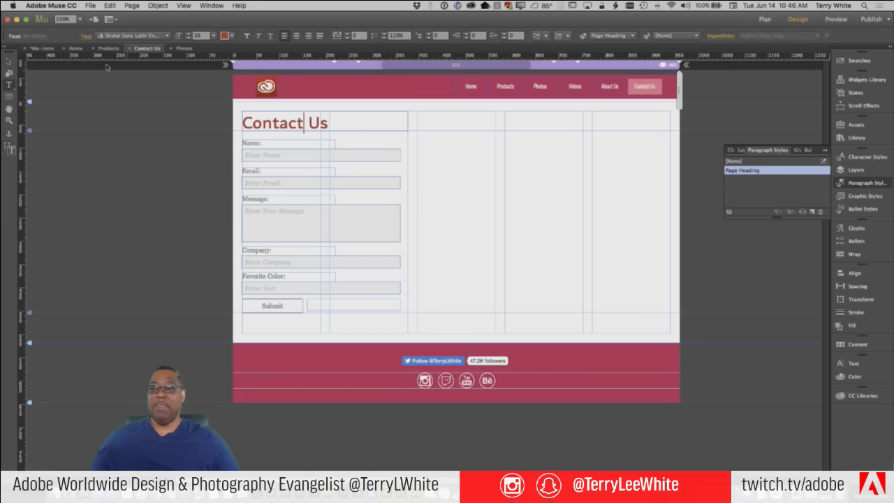
Open the Videos page and add a 'Videos' heading styled with Page Heading
left_click(44, 50)
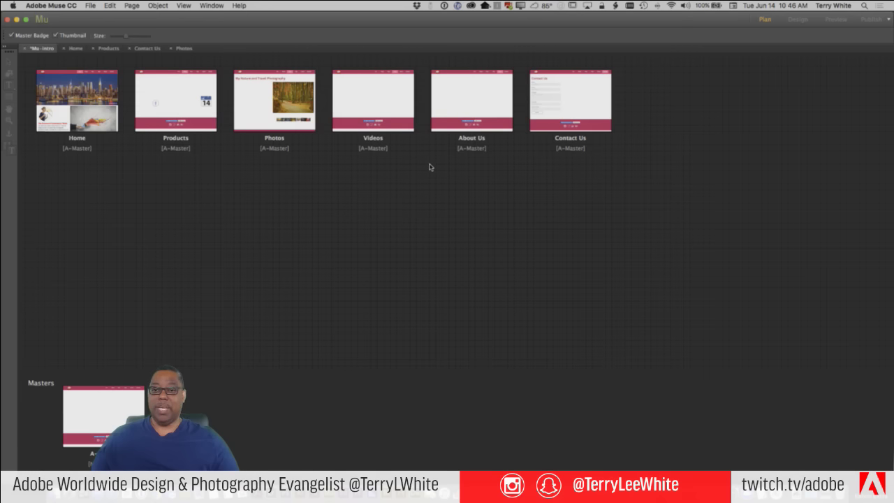
double_click(368, 109)
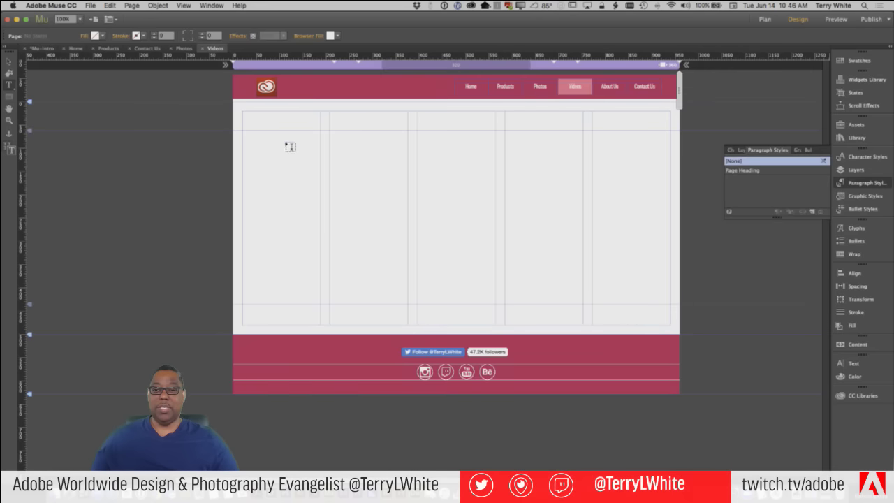
left_click_drag(249, 120, 405, 134)
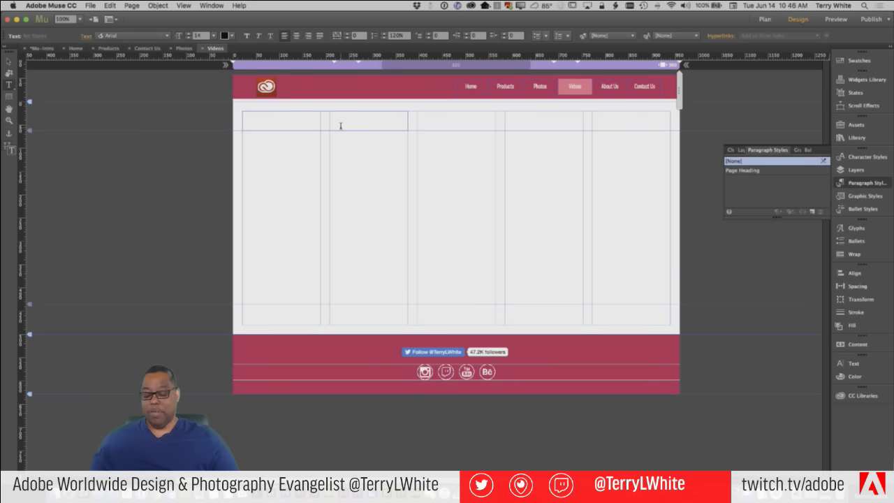
type("Videos")
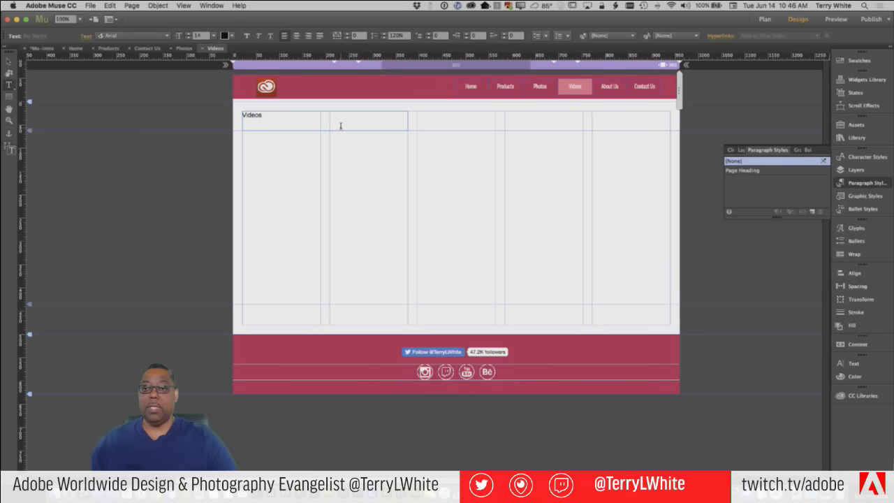
left_click(739, 170)
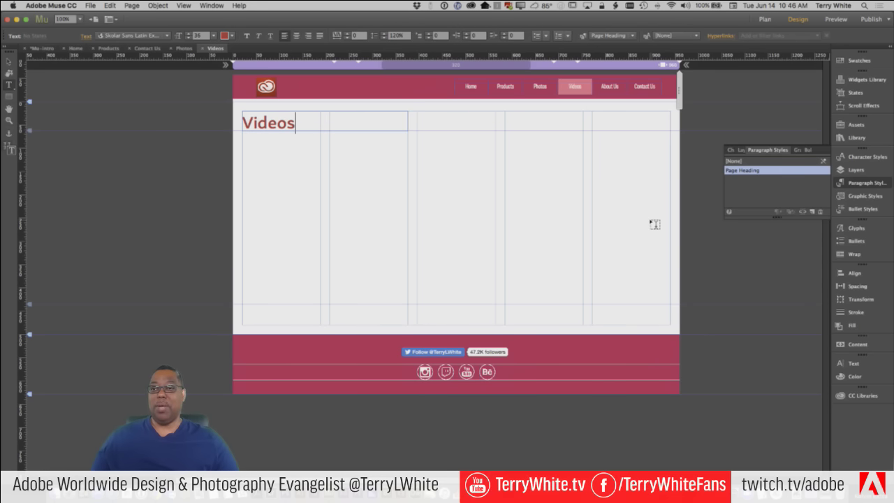
Inspect the Page Heading style options and close them unchanged
double_click(746, 170)
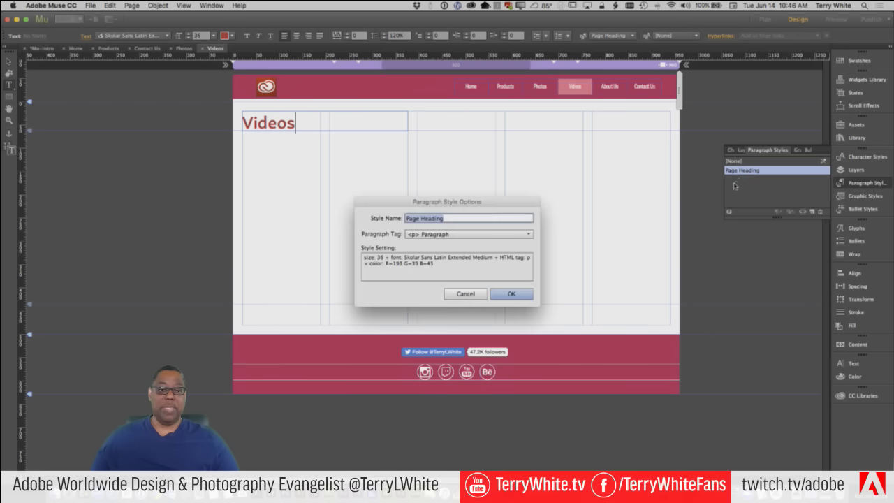
left_click(446, 262)
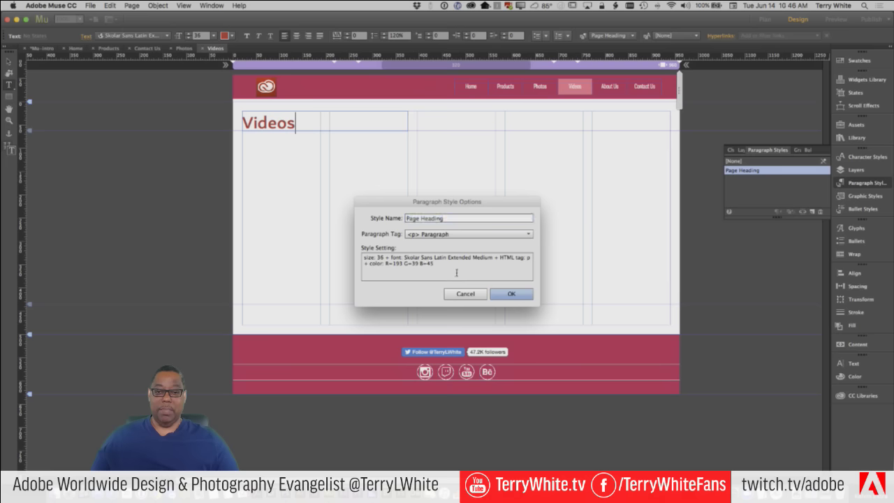
left_click(461, 293)
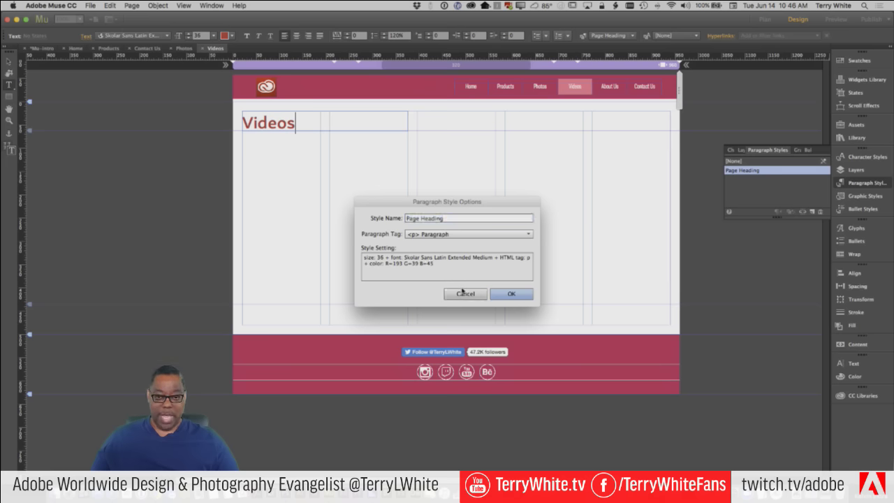
left_click(461, 294)
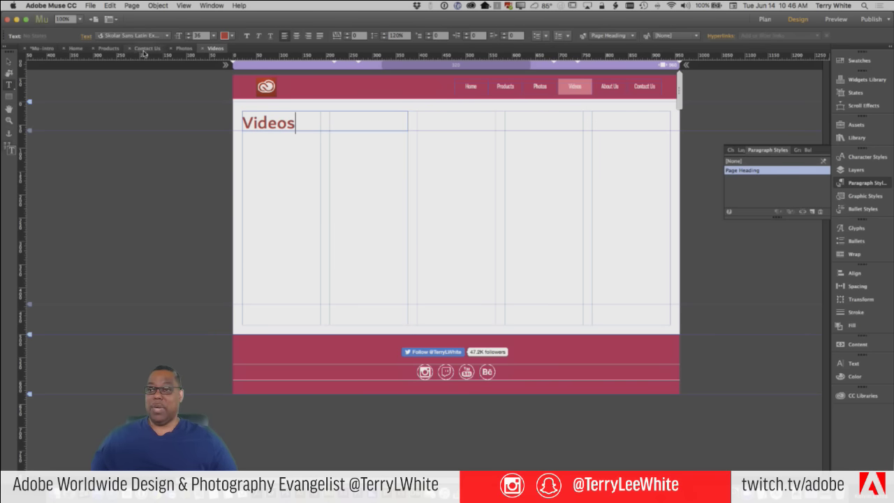
Return to the Contact Us page and select the contact form widget
left_click(146, 49)
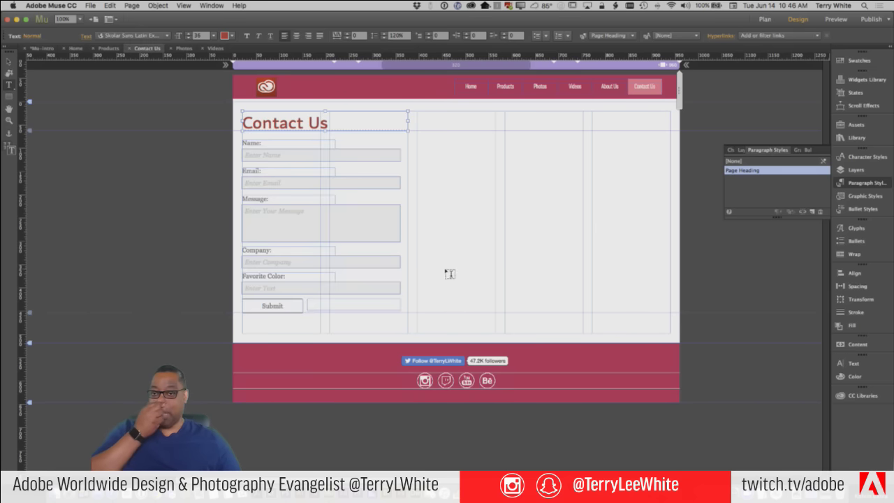
left_click(8, 62)
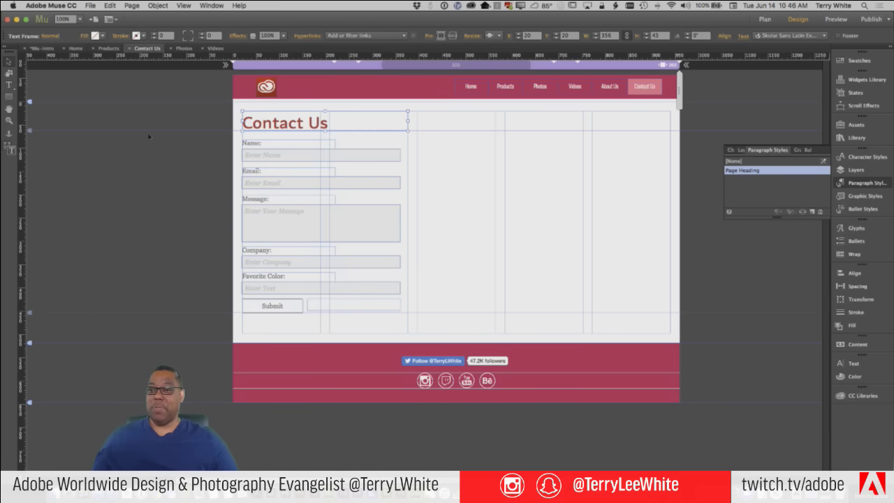
left_click(330, 202)
left_click(356, 213)
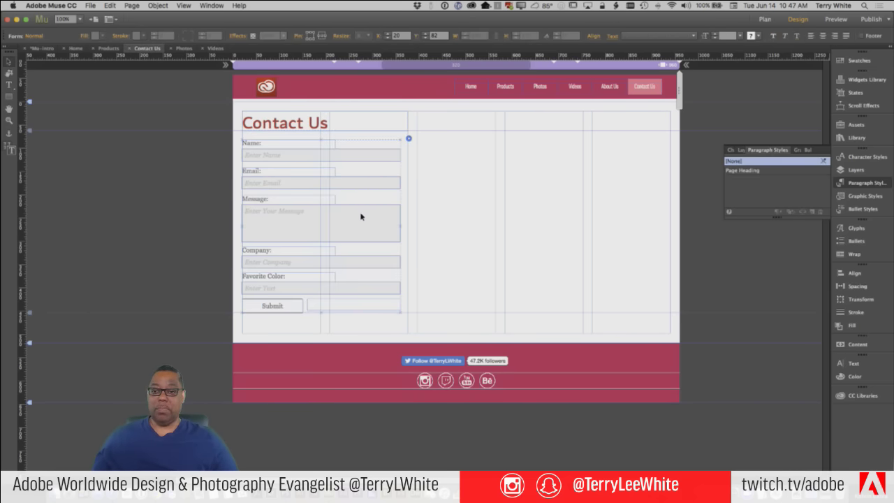
Move the form lower and add a Website field and a Checkbox Group
left_click_drag(361, 220, 361, 237)
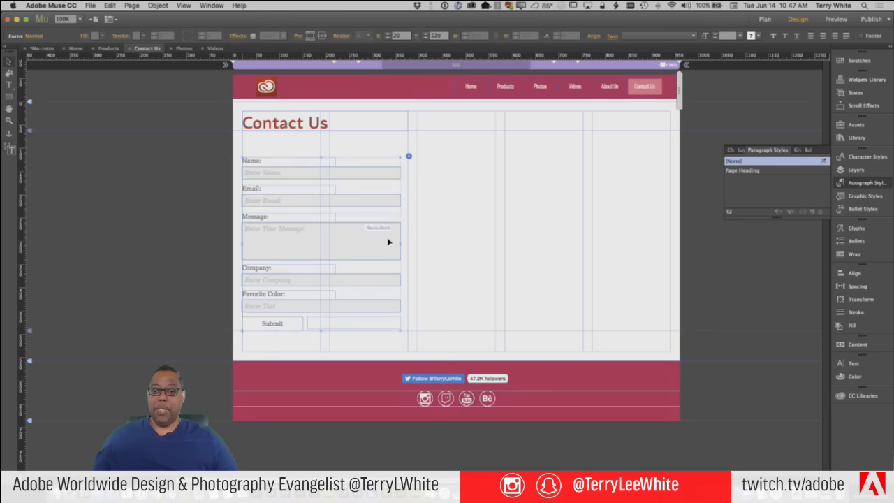
left_click(409, 155)
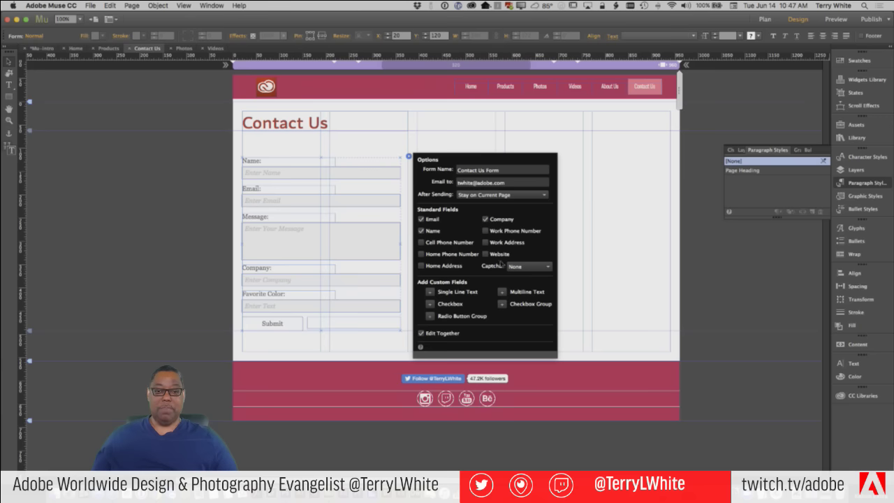
left_click(486, 254)
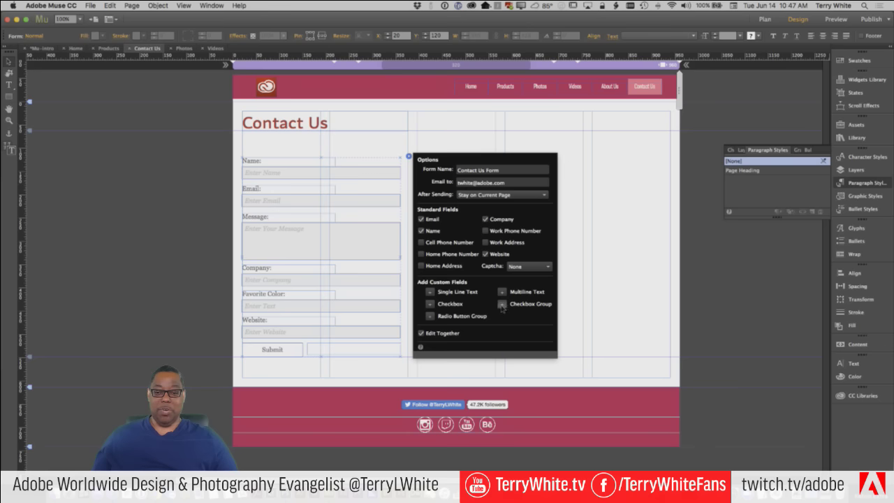
left_click(501, 305)
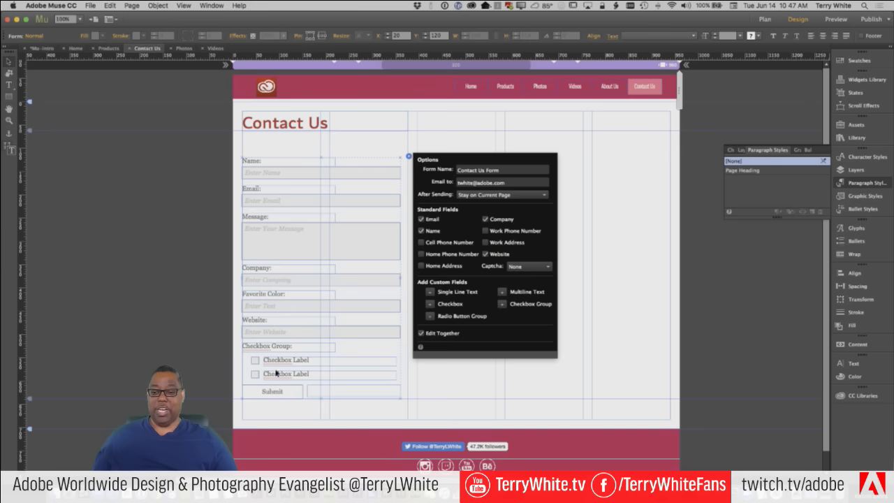
left_click(280, 347)
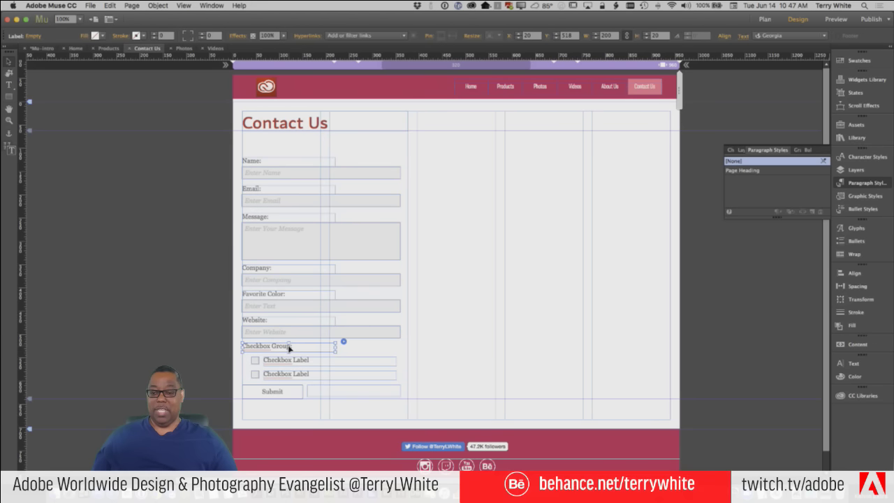
Relabel the checkbox group 'Which Web Tool:'
double_click(290, 347)
left_click_drag(289, 348, 214, 341)
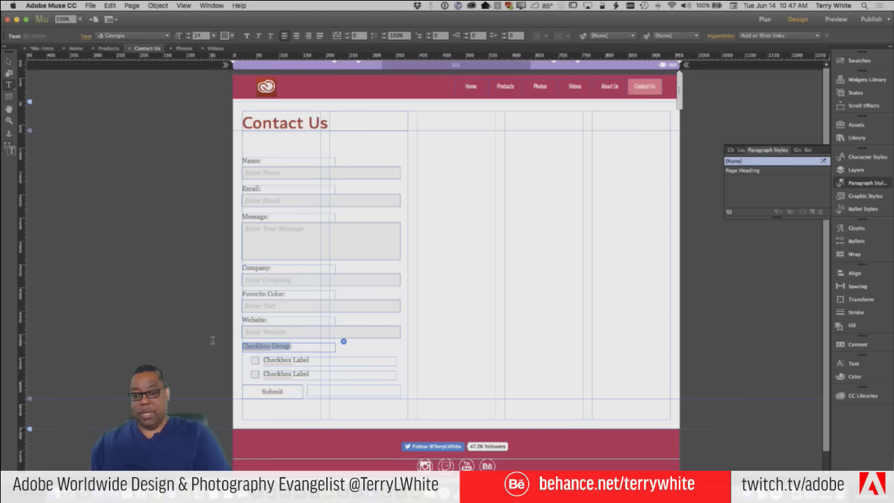
type("Which Web Tool:")
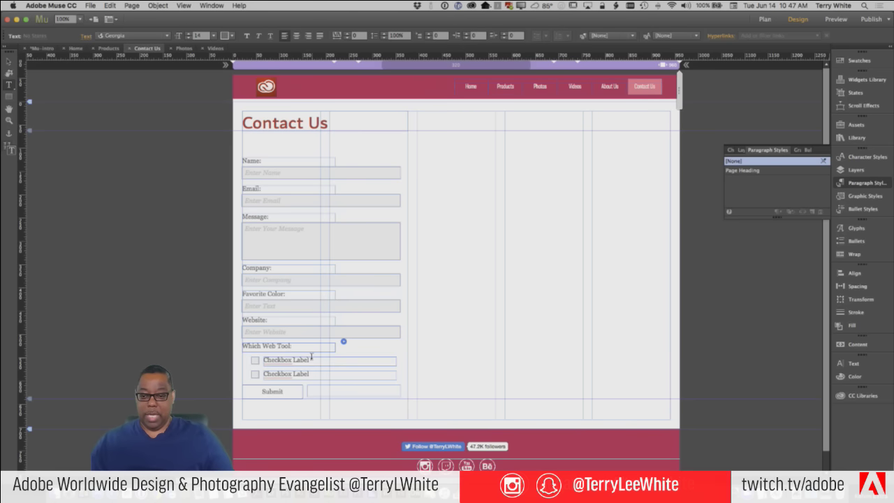
Name the two checkboxes Adobe Muse and Adobe Dreamweaver, then select the group
left_click_drag(313, 359, 261, 358)
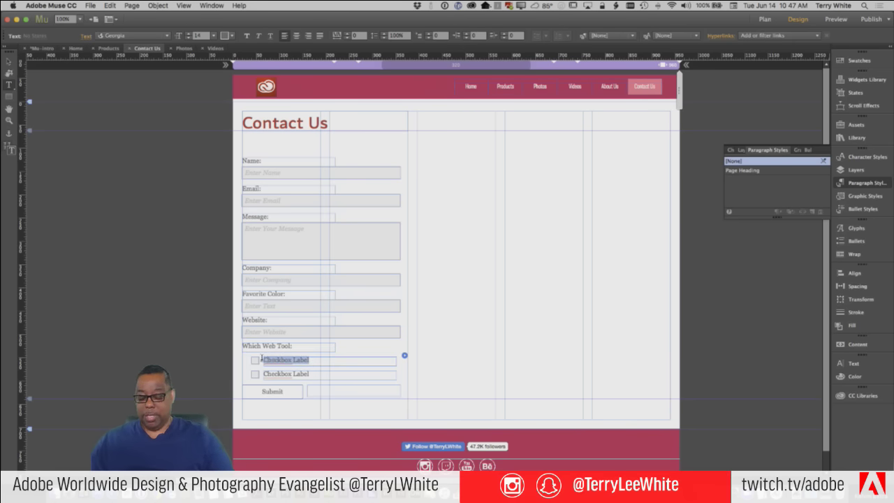
type("Adobe")
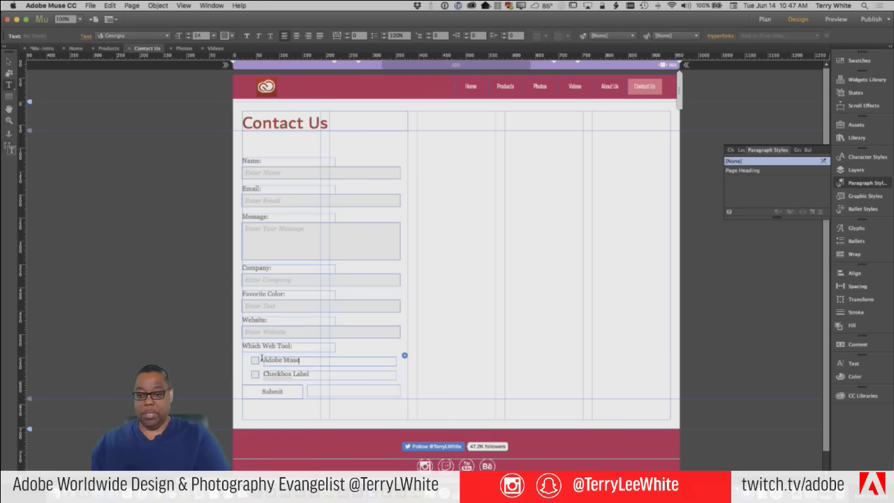
type(" Muse")
left_click_drag(311, 374, 259, 374)
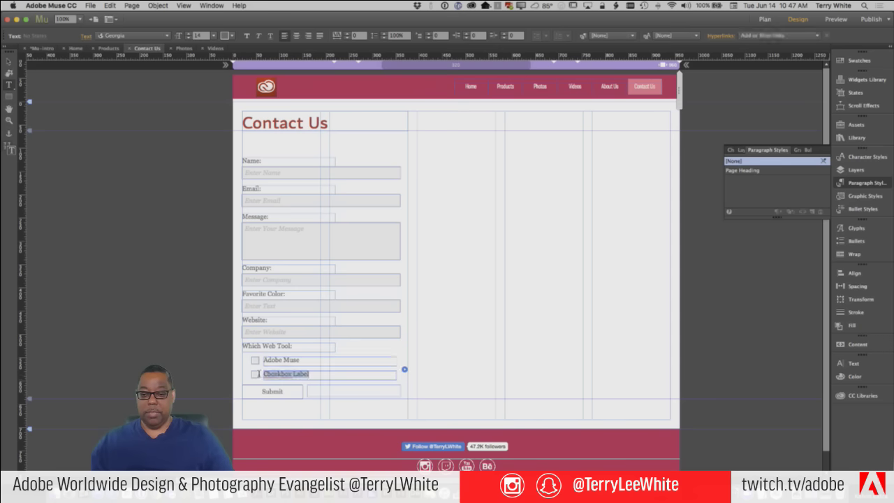
type("A")
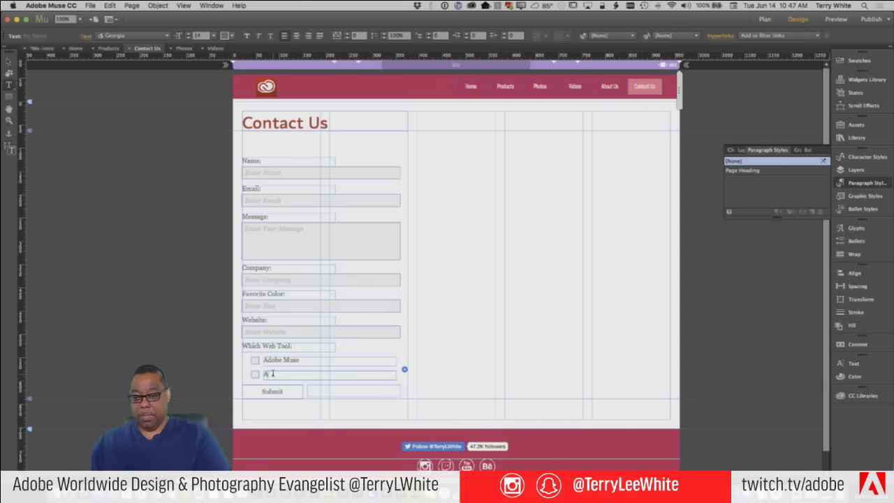
type("dobe Drea")
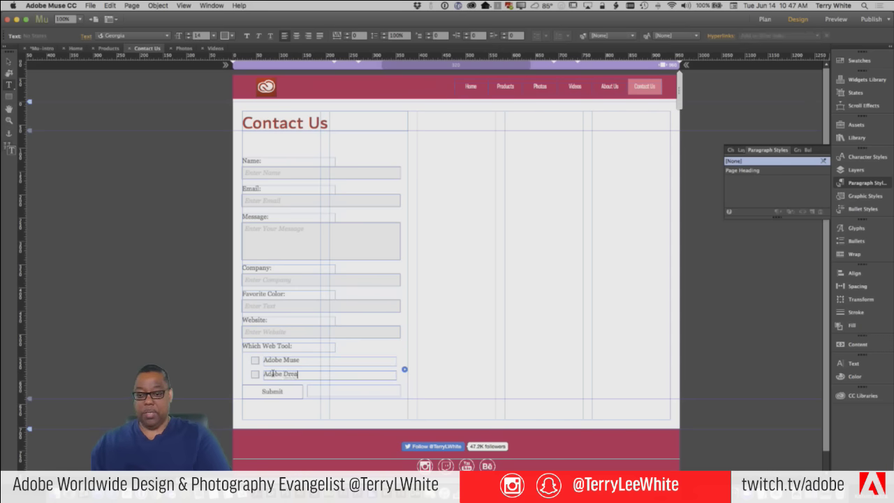
type("mweaver")
left_click(404, 369)
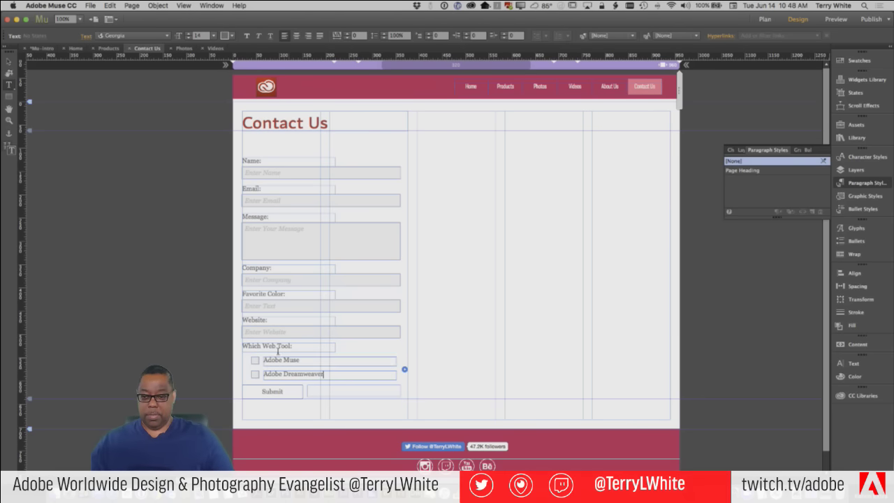
left_click(8, 60)
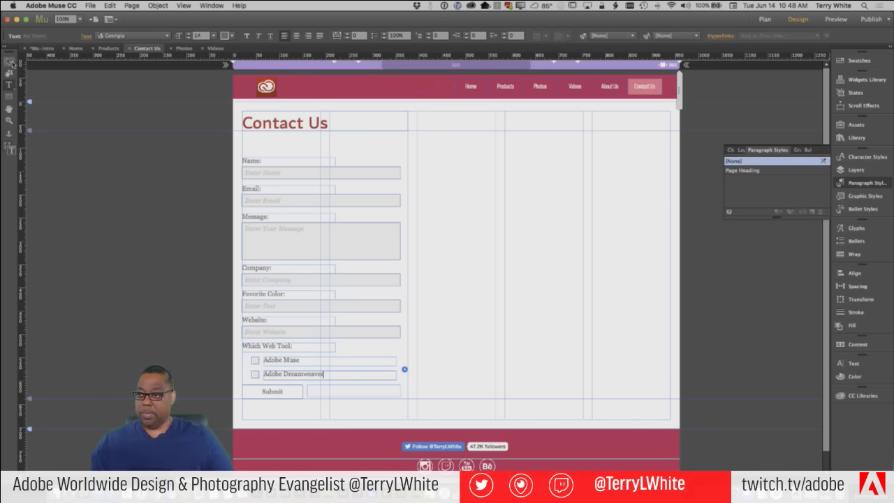
left_click(336, 350)
left_click(332, 350)
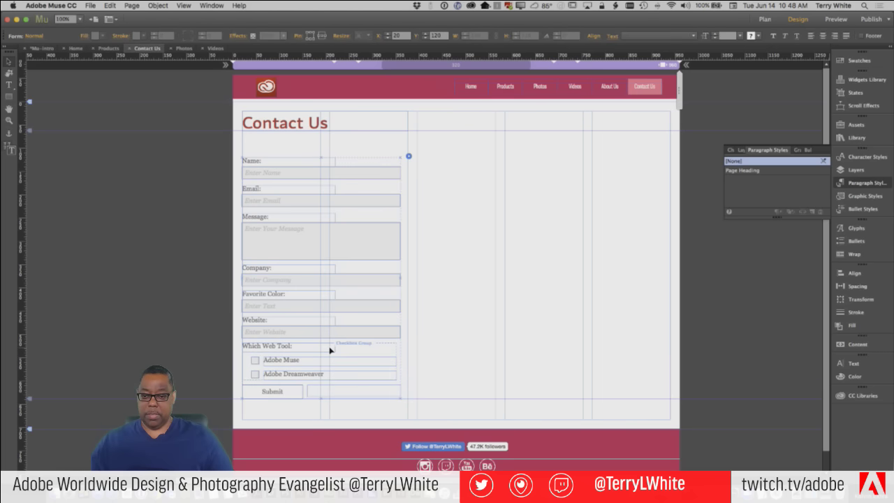
Inspect the field options of the checkbox group and the Adobe Dreamweaver checkbox
left_click(404, 341)
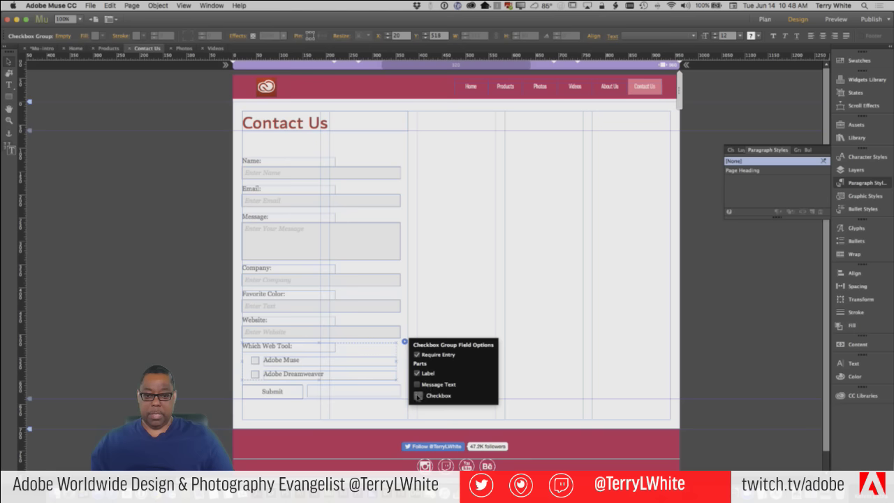
left_click(431, 309)
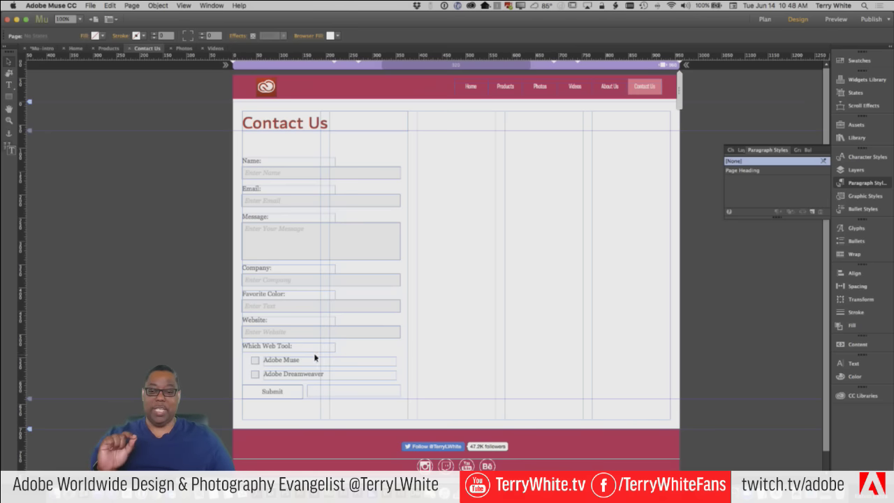
left_click(307, 376)
left_click(307, 376)
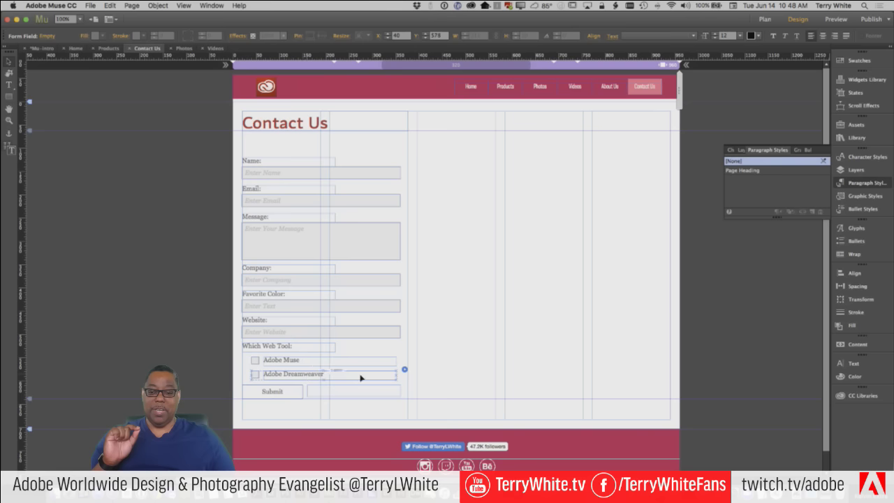
left_click(404, 370)
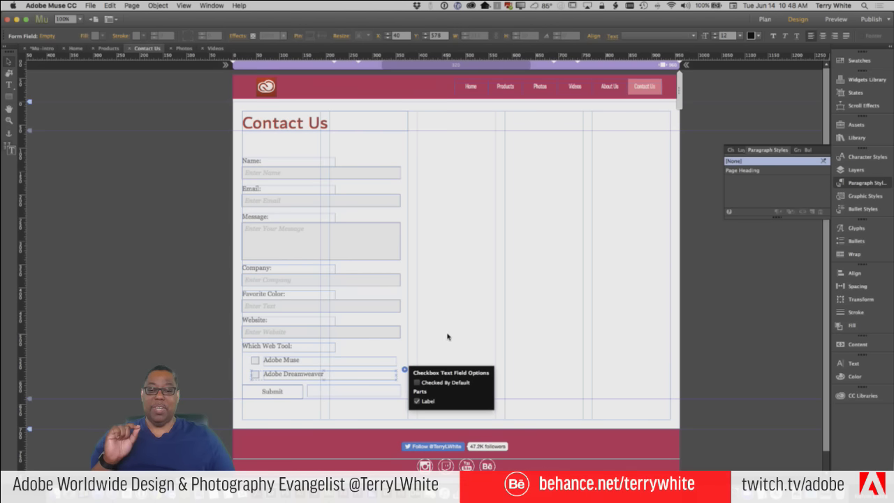
left_click(433, 348)
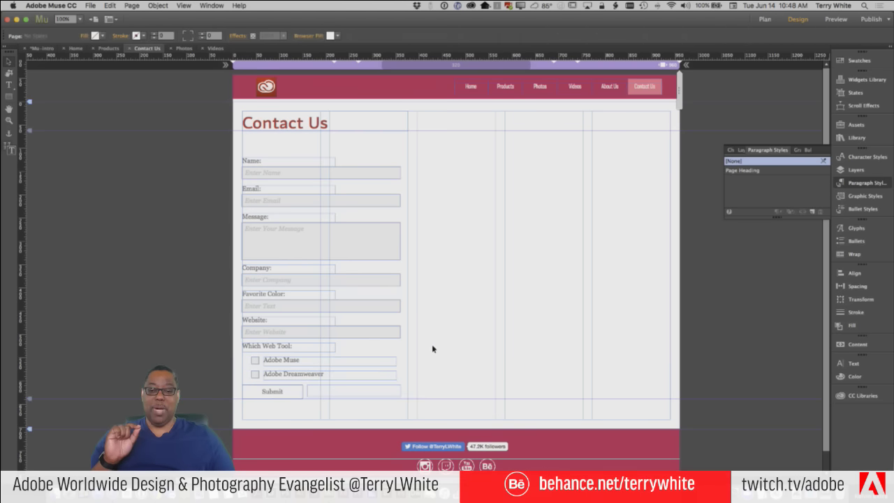
Add a third checkbox to the Which Web Tool group and label it 'Other'
left_click(333, 352)
left_click(332, 352)
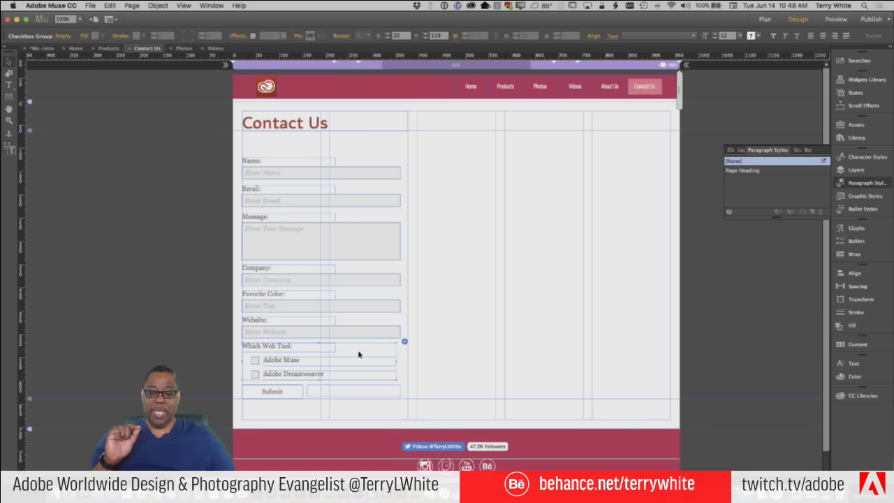
left_click(405, 343)
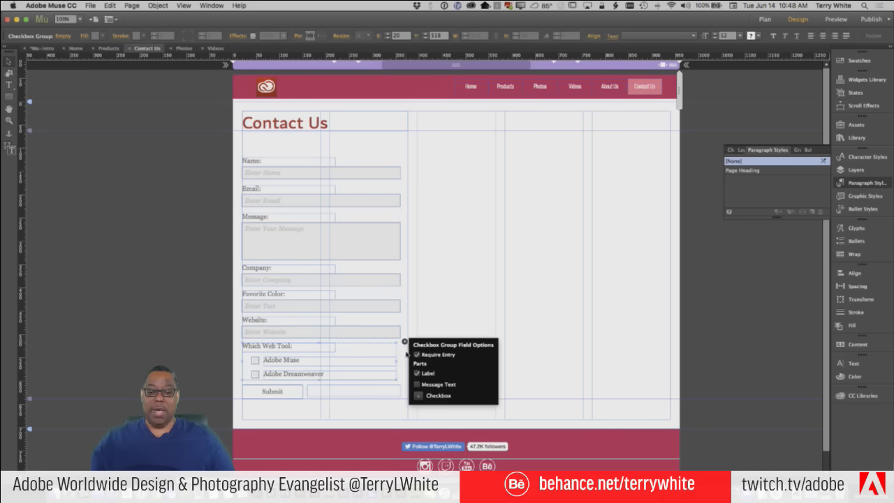
left_click(419, 395)
left_click(306, 392)
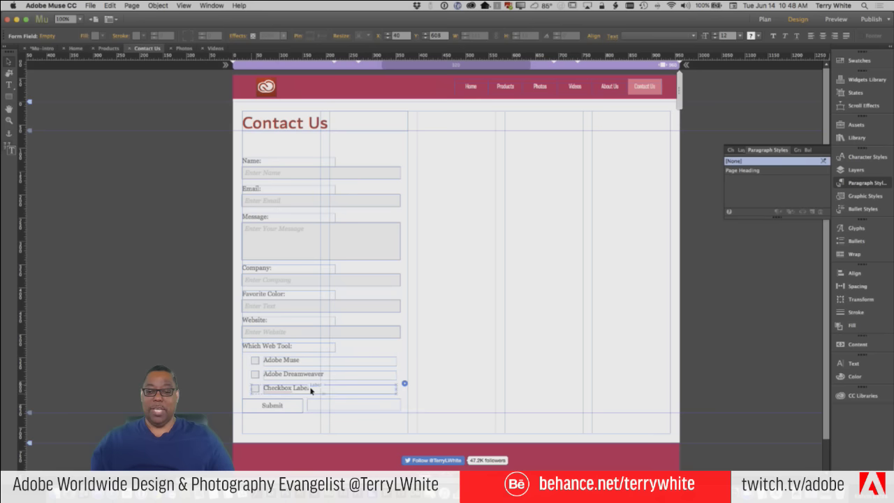
left_click_drag(311, 387, 250, 387)
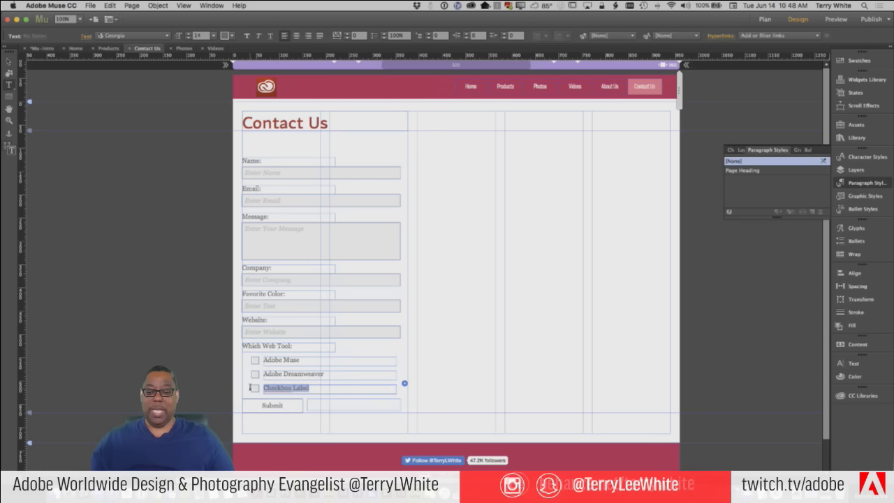
type("Other")
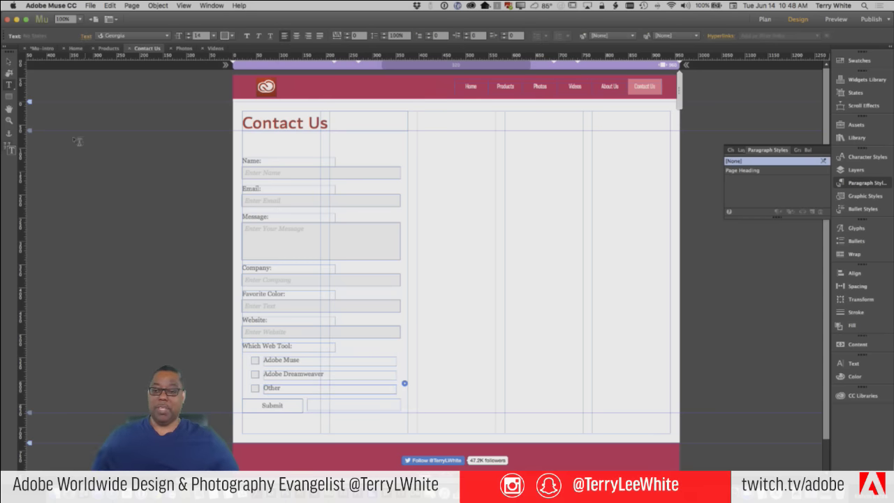
left_click(8, 69)
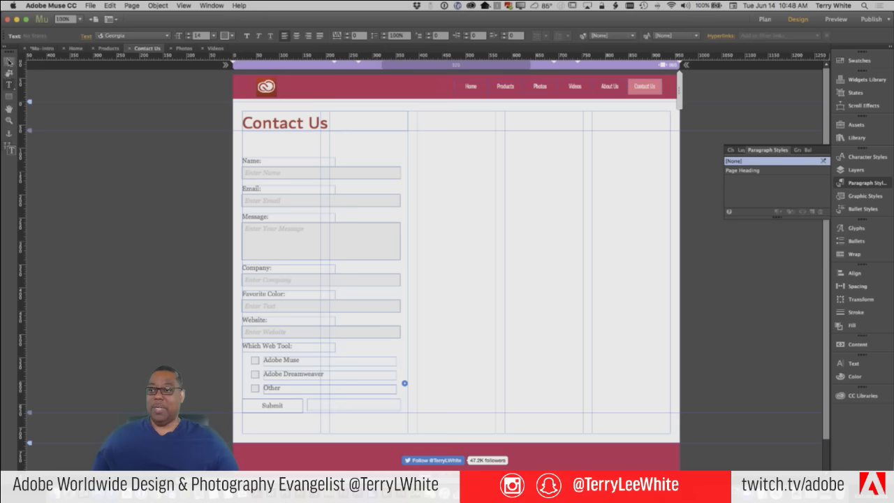
left_click(453, 346)
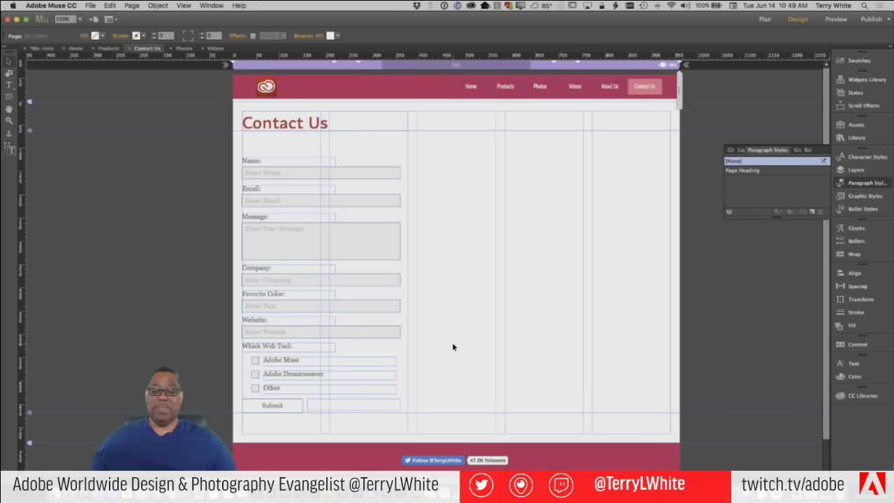
Move the Message field aside and slide the Company field up under Email
left_click(262, 234)
left_click(263, 233)
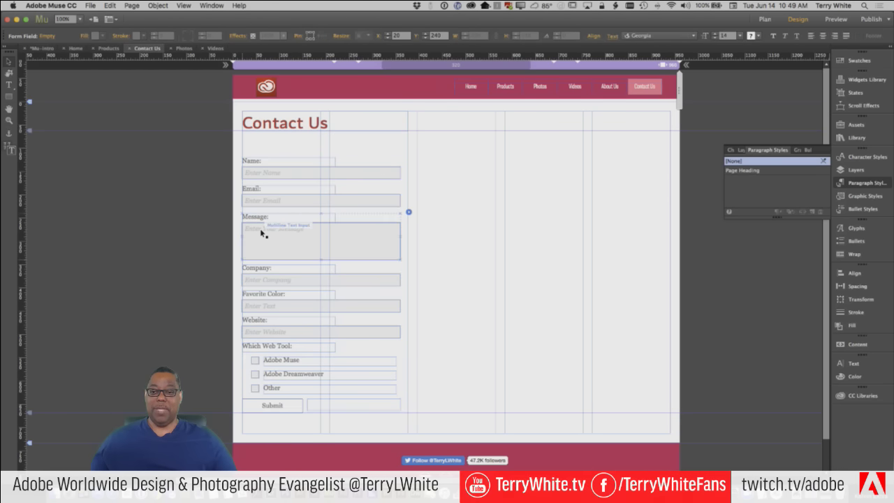
left_click_drag(262, 233, 495, 365)
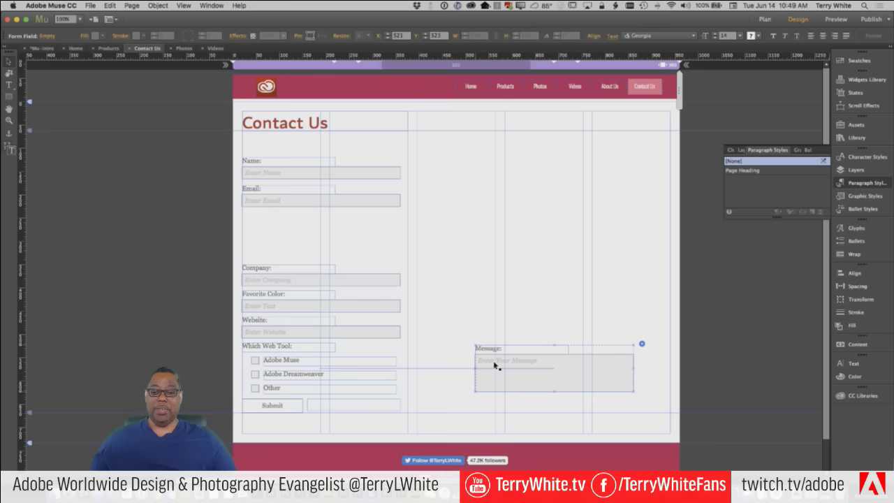
left_click(260, 276)
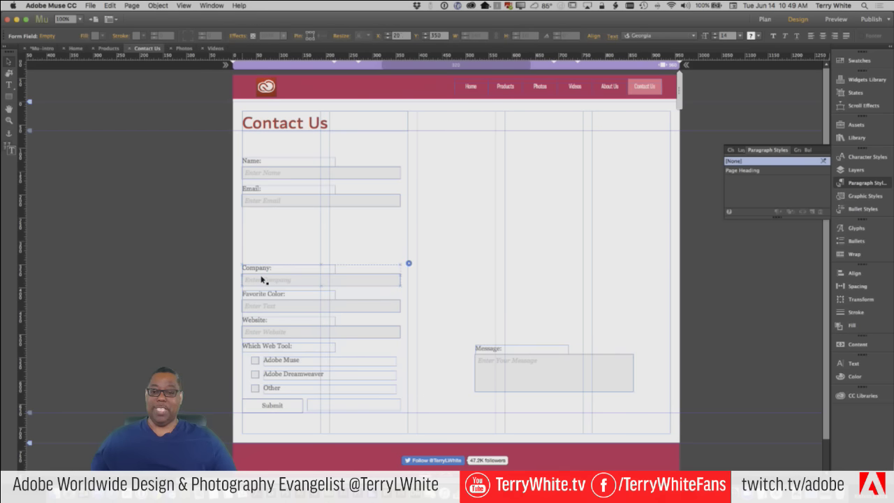
left_click(262, 280)
key("Escape")
key("Escape")
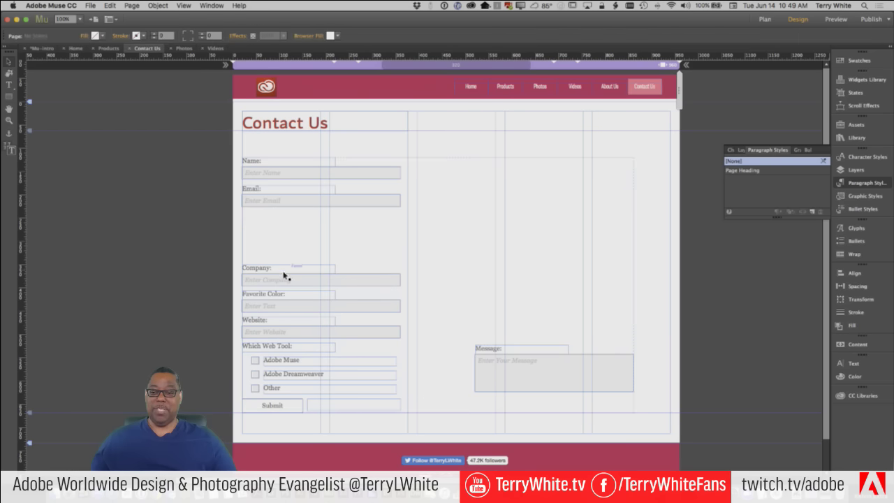
left_click_drag(283, 280, 285, 228)
Move Favorite Color, Website and the Which Web Tool checkboxes up in sequence
left_click(282, 304)
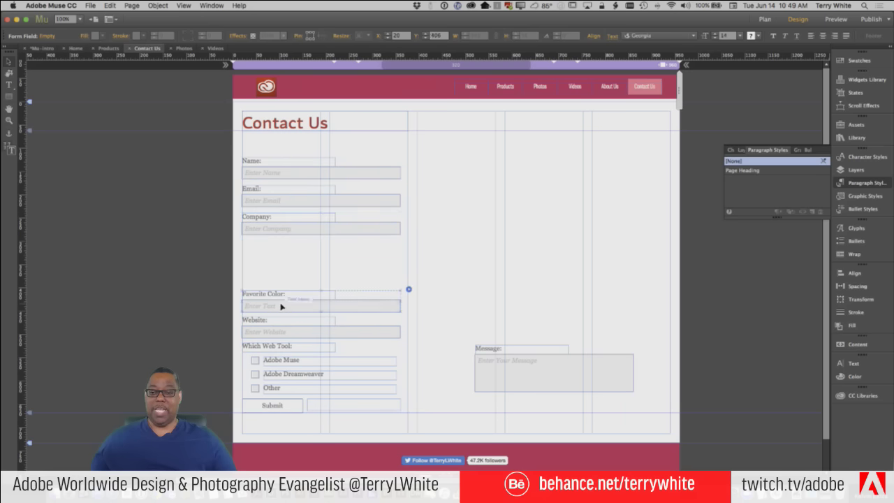
left_click(280, 306)
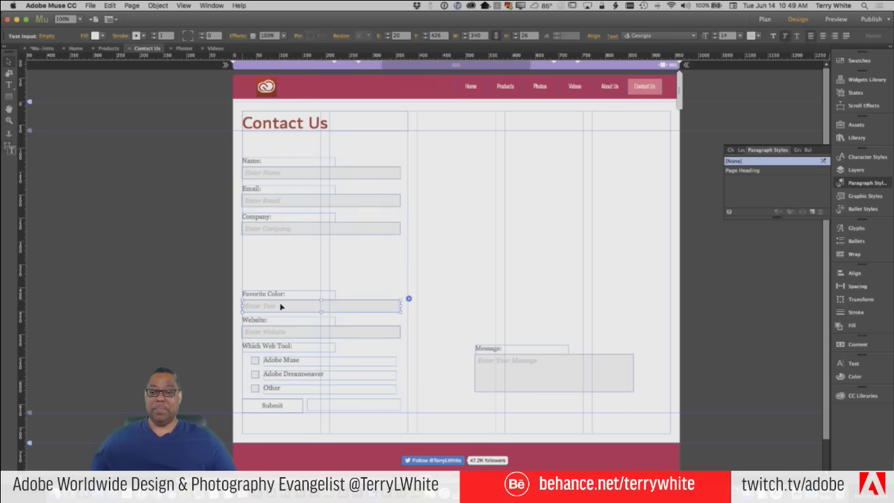
left_click(306, 270)
left_click(292, 307)
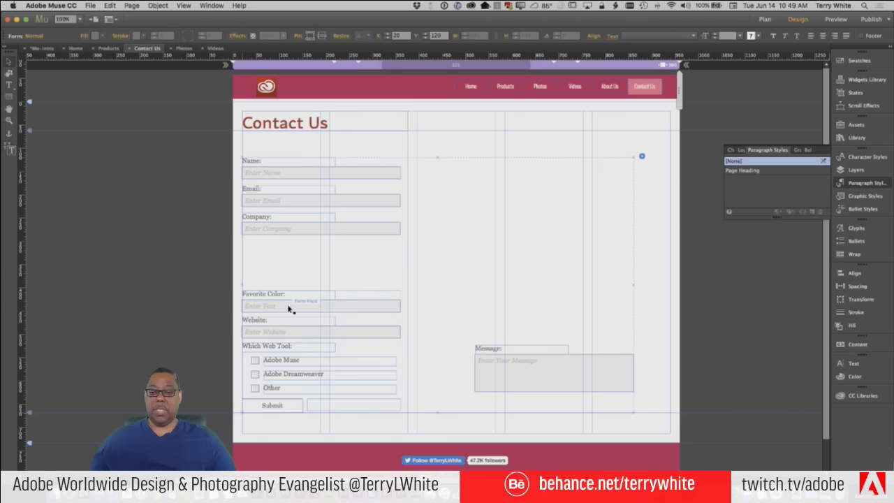
left_click_drag(289, 308, 292, 282)
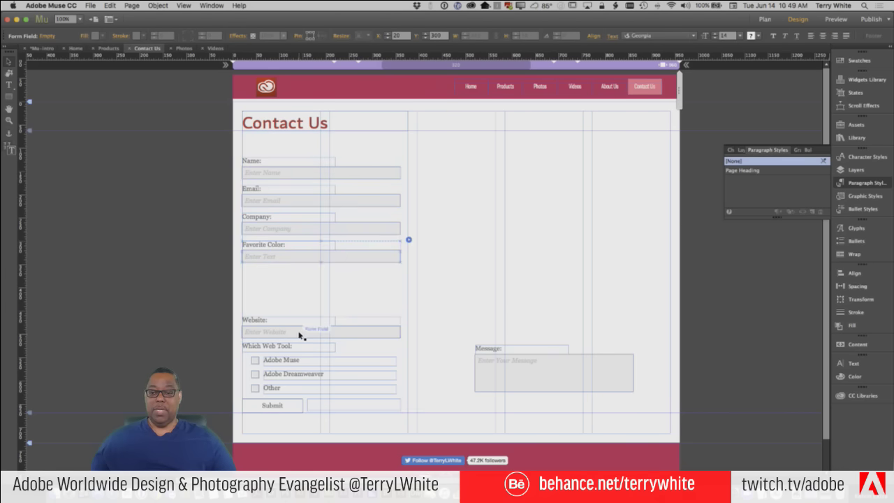
left_click(299, 335)
left_click_drag(299, 336, 301, 289)
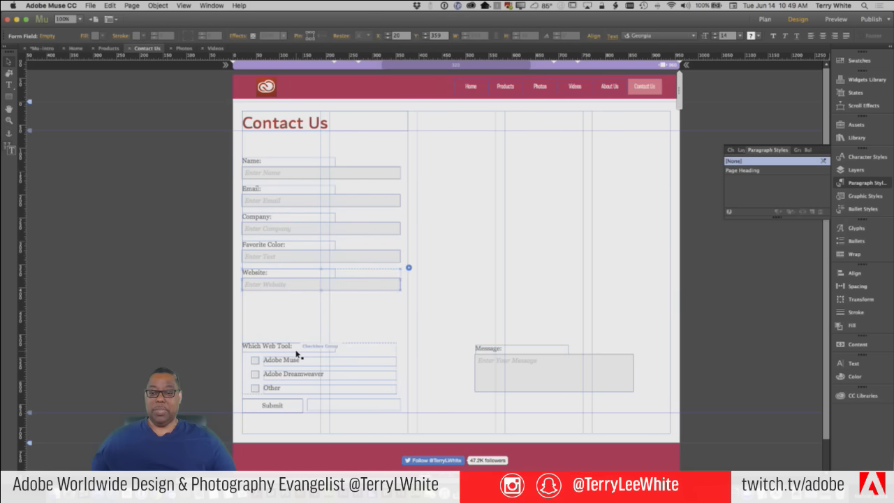
left_click(297, 355)
left_click_drag(296, 355, 297, 308)
Place the Message field under the checkboxes and move Submit below it
left_click(487, 369)
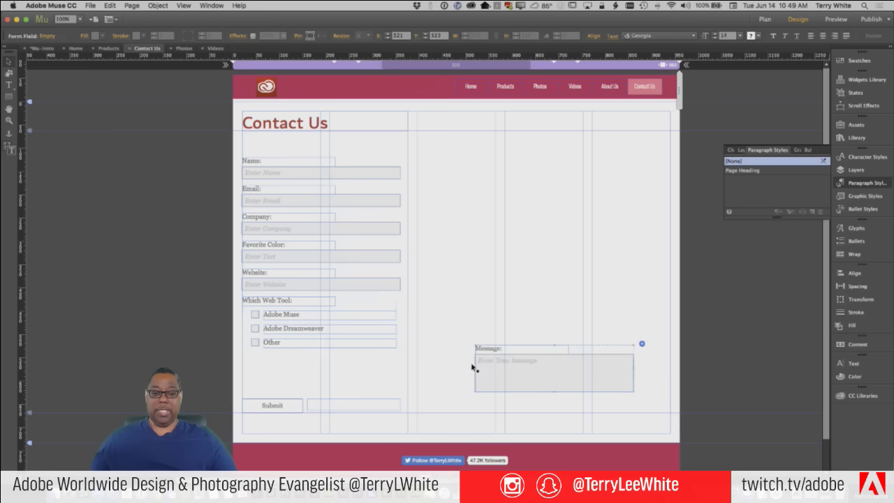
left_click_drag(487, 369, 255, 375)
left_click_drag(272, 405, 343, 428)
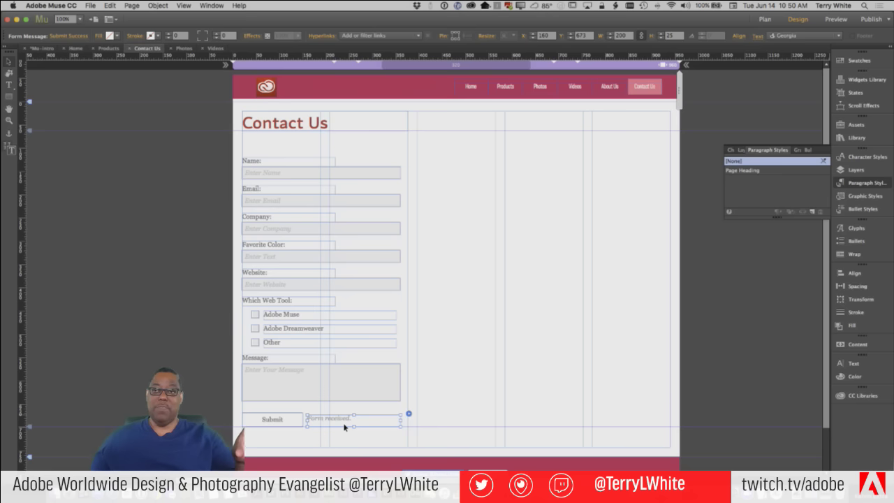
left_click(332, 162)
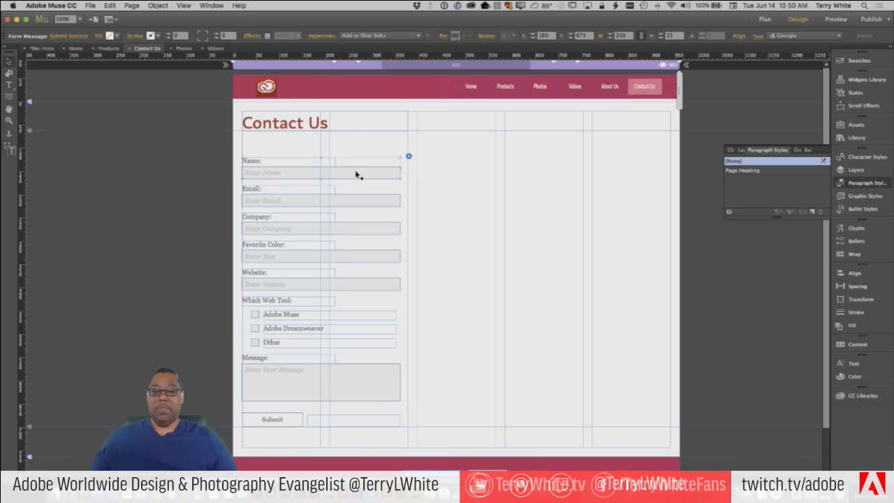
left_click(378, 178)
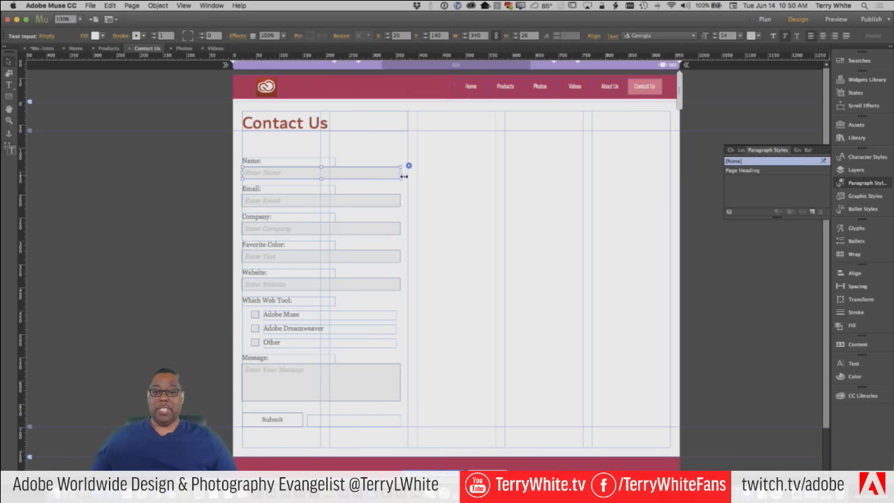
Narrow the Name box to 283 px and stop form fields resizing together
left_click_drag(398, 174, 373, 174)
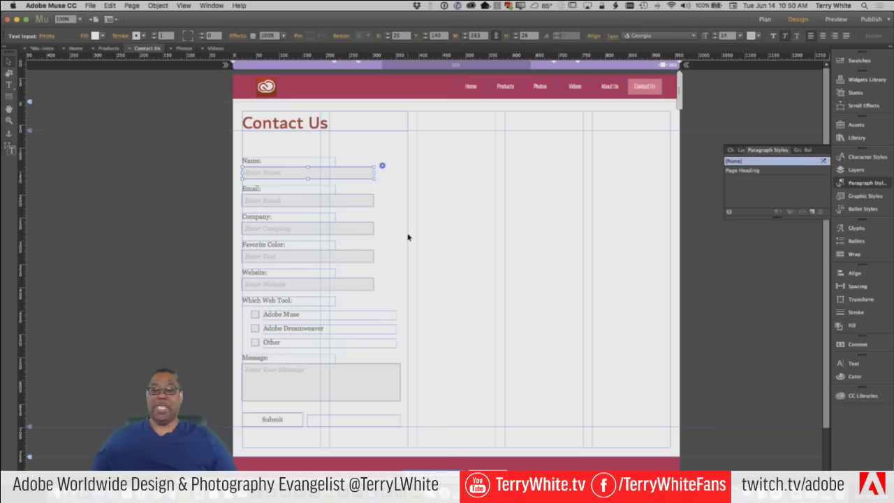
left_click(366, 253)
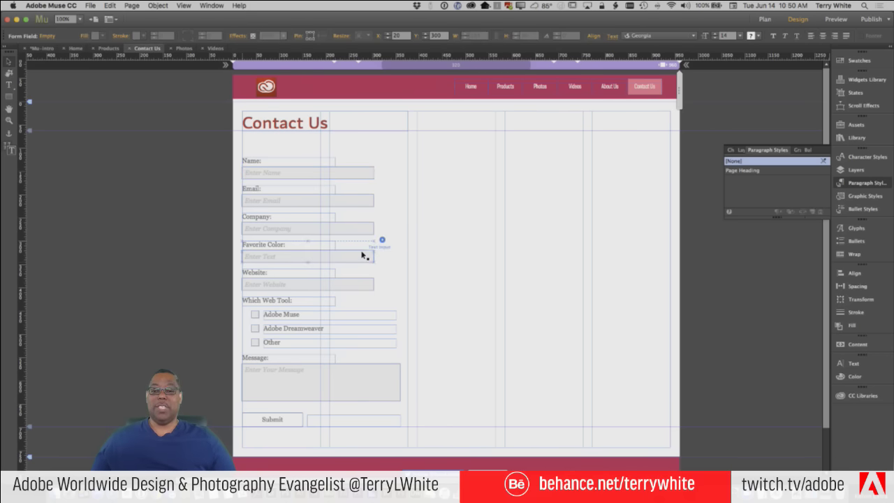
left_click(383, 240)
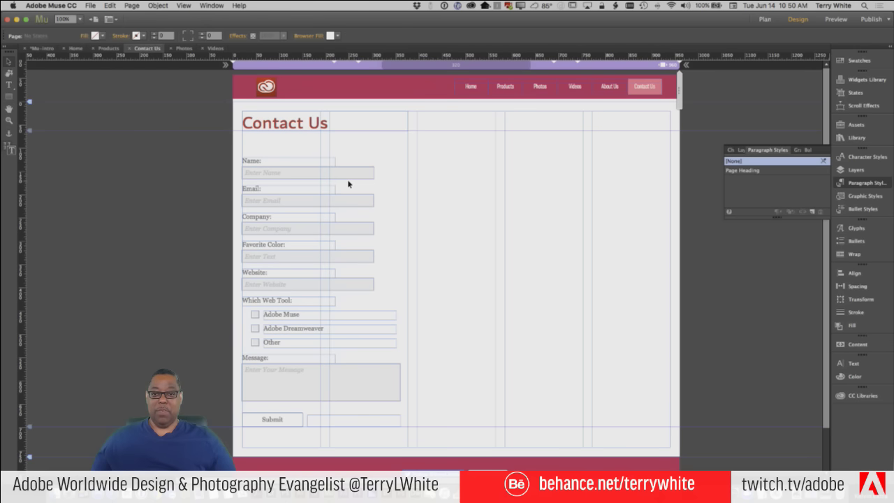
left_click(406, 157)
left_click(408, 157)
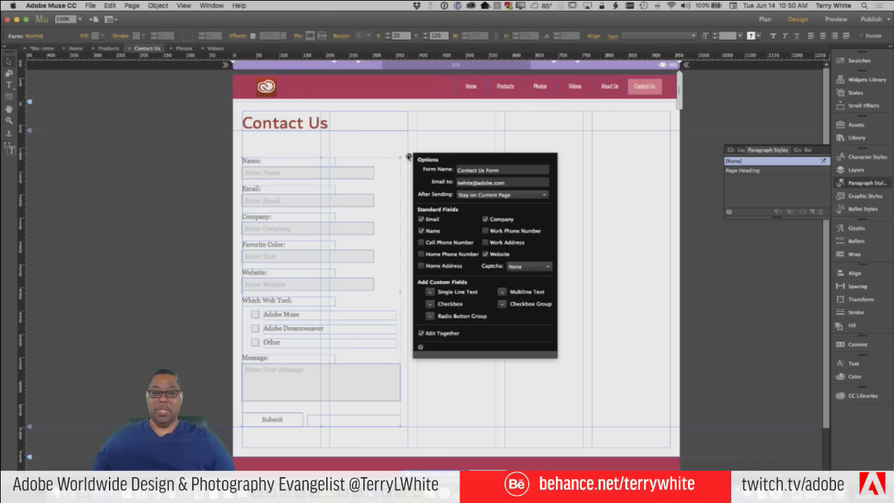
left_click(422, 333)
left_click(381, 295)
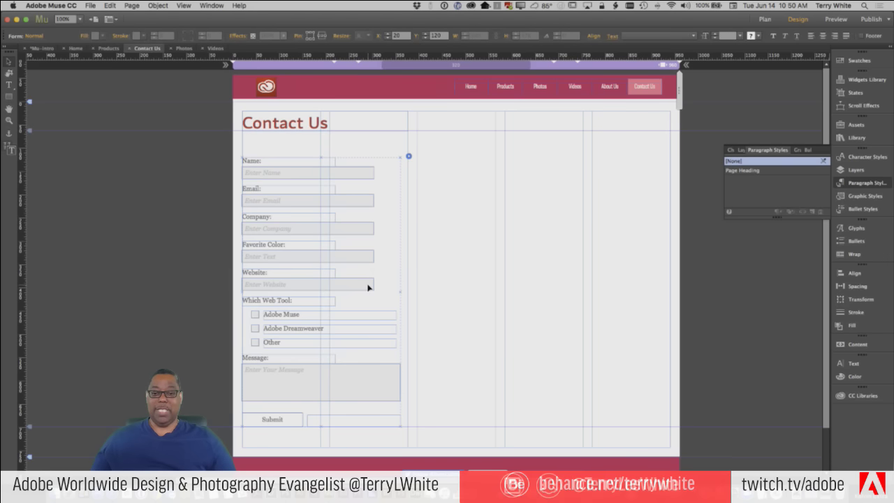
Narrow only the Favorite Color text input to 158 px wide
left_click(370, 287)
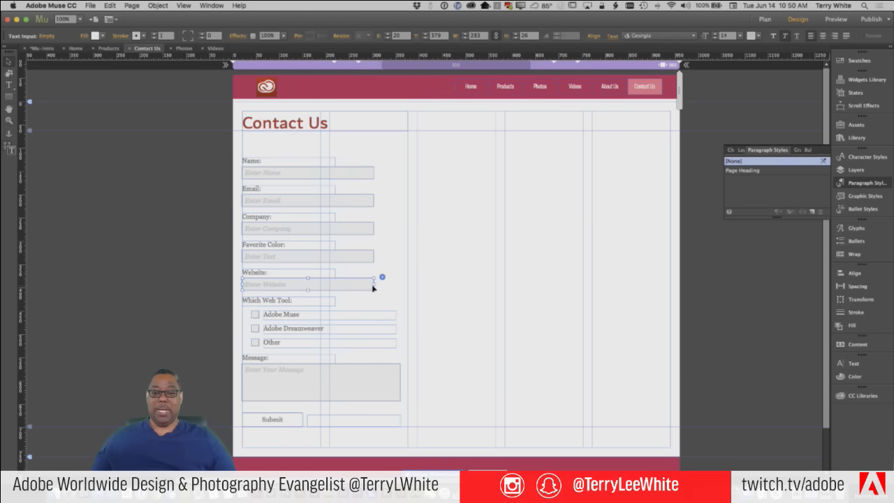
left_click(364, 262)
left_click(365, 262)
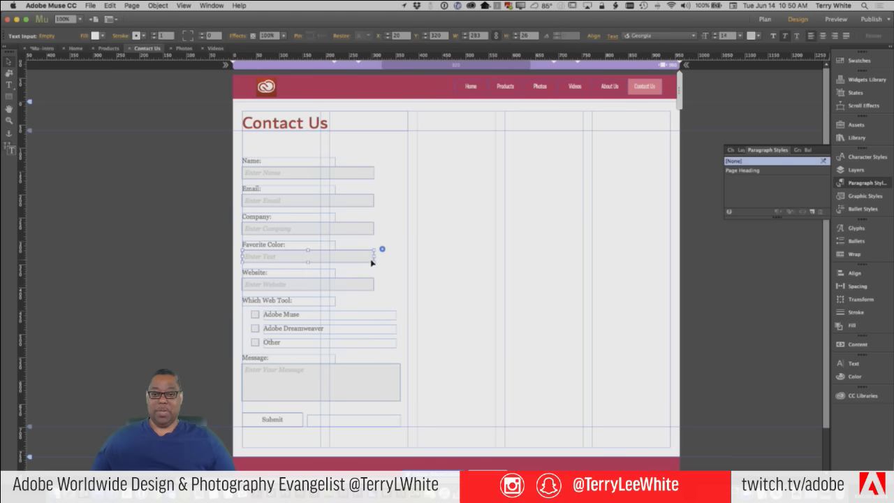
left_click_drag(375, 258, 315, 259)
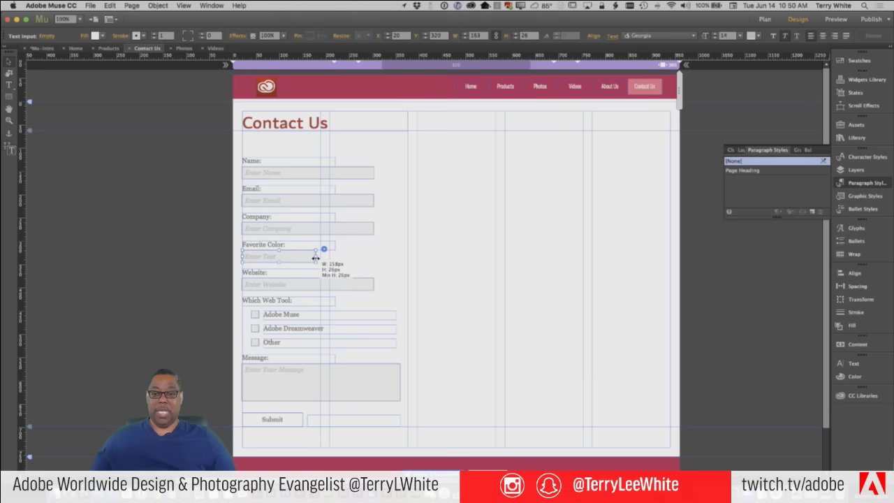
left_click(390, 260)
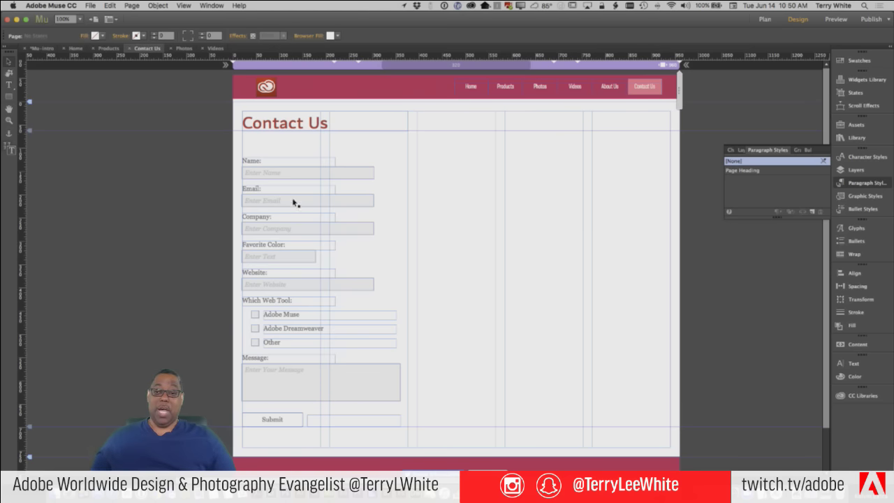
Revisit the contact form's options, then select the Name: label for editing
left_click(408, 156)
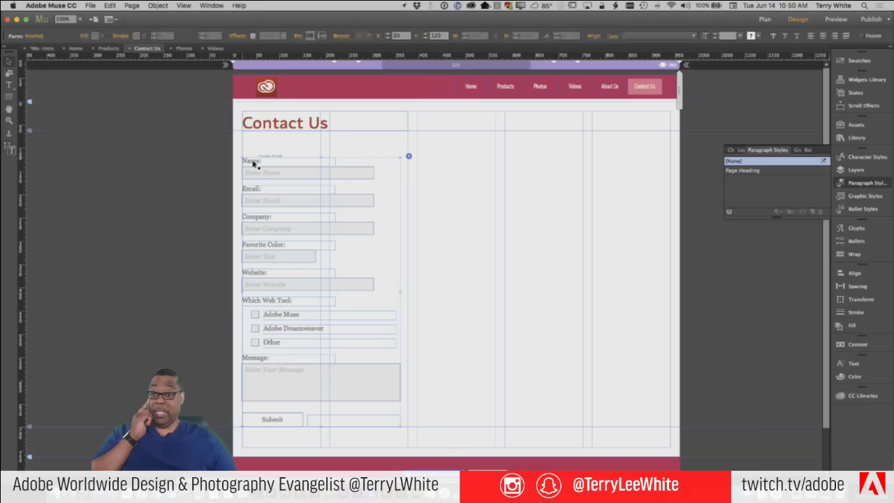
left_click(408, 156)
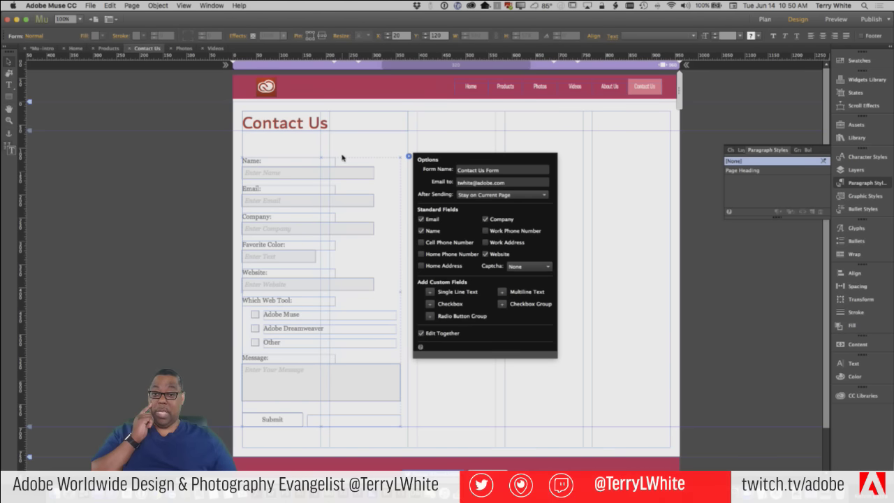
left_click(254, 164)
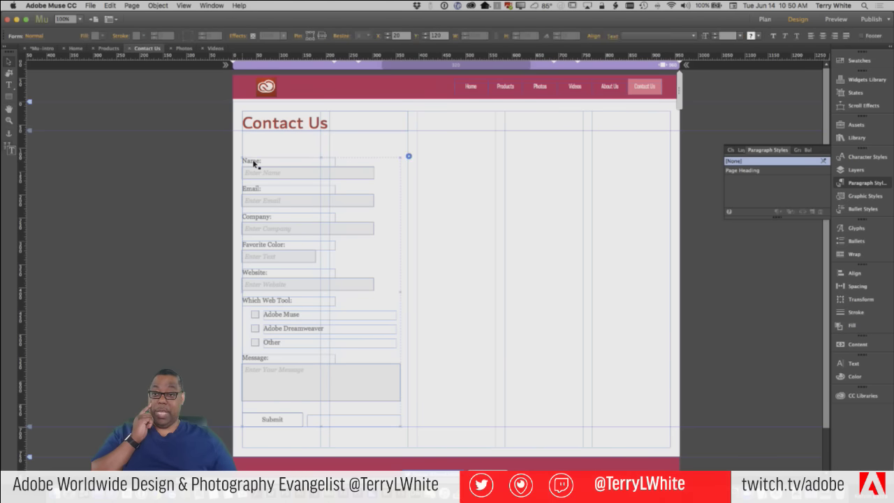
left_click(255, 163)
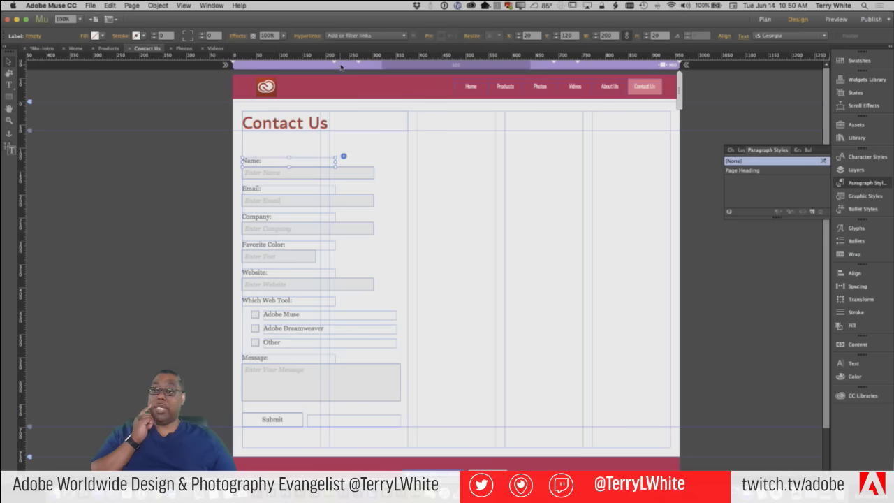
Apply the Skolar Sans Latin Extended Light web font to the form's label text
double_click(258, 162)
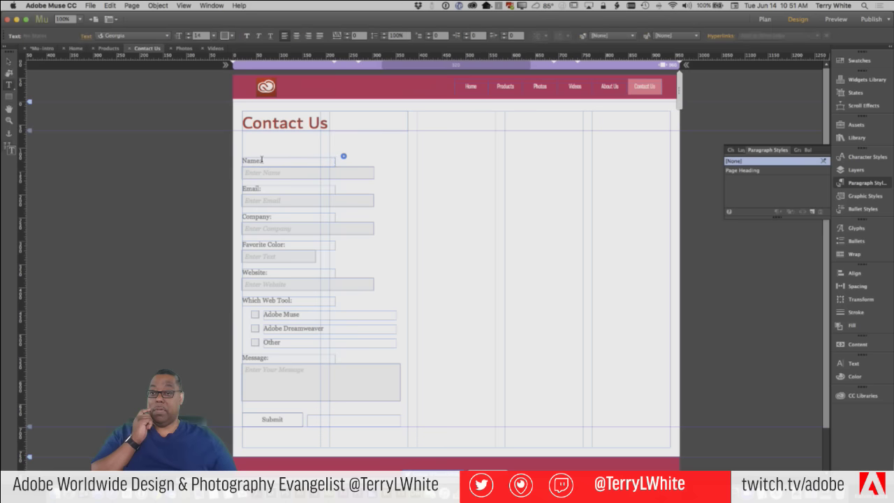
key("ctrl+a")
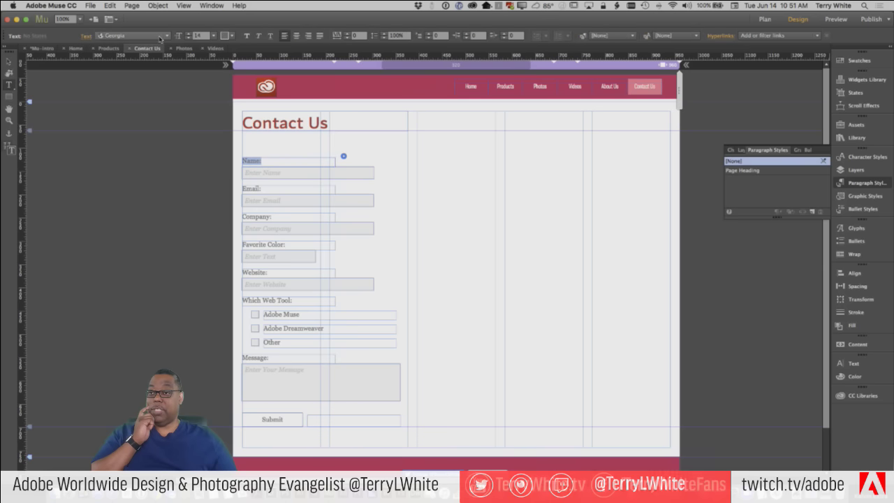
left_click(159, 37)
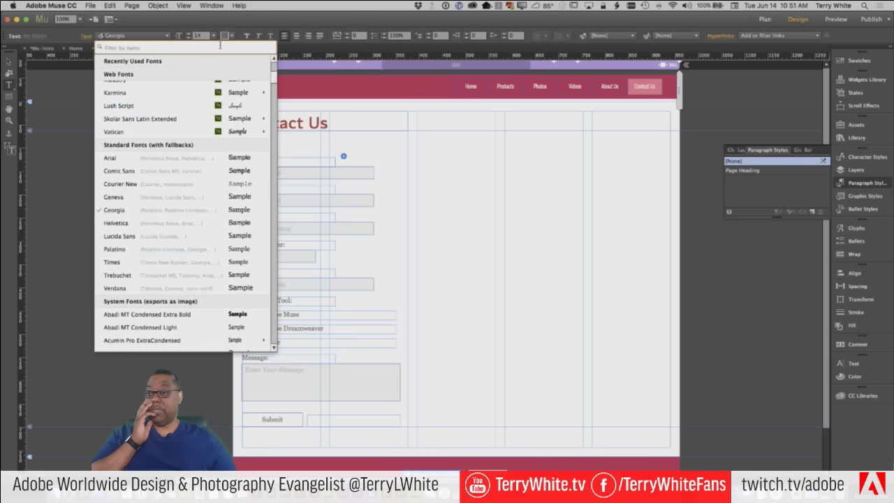
scroll(213, 111, "up", 5)
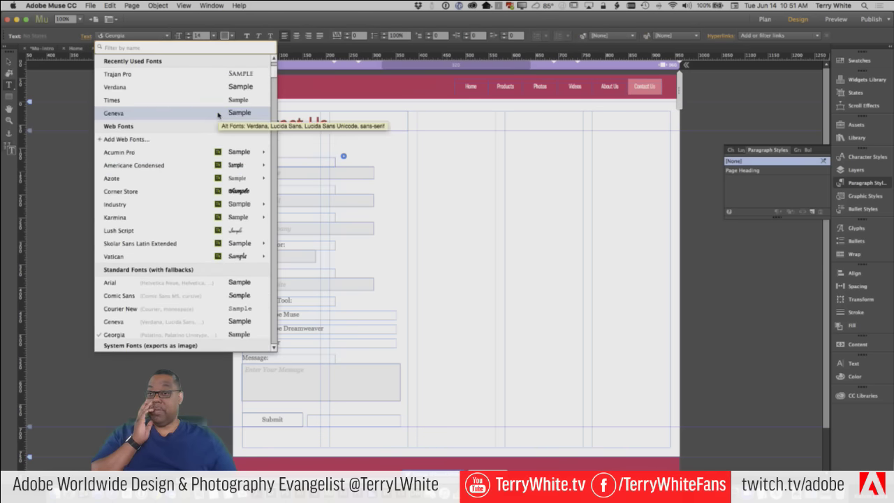
mouse_move(217, 152)
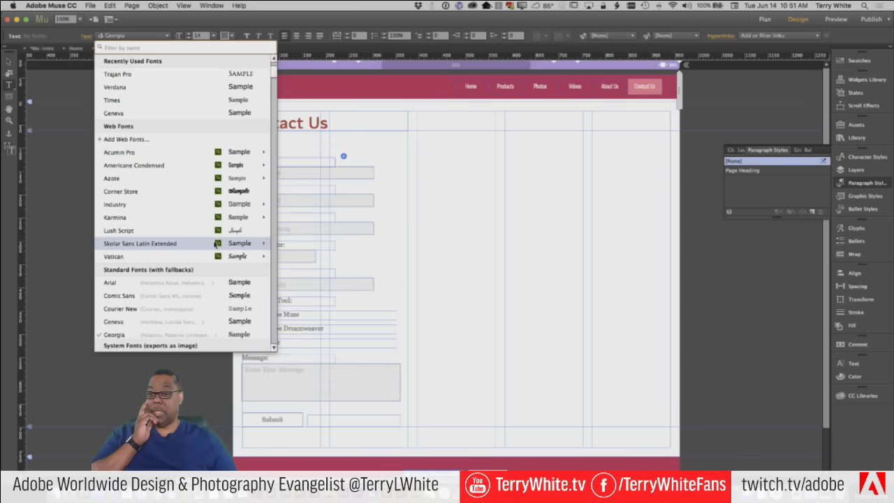
mouse_move(214, 244)
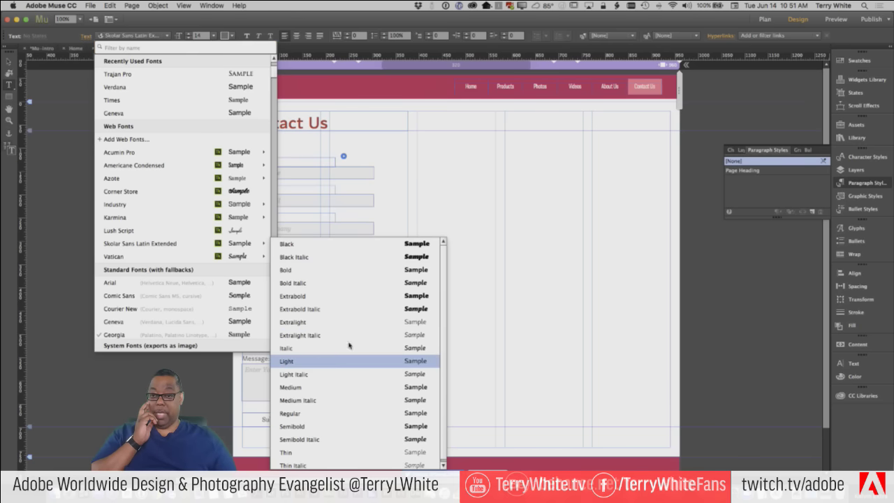
left_click(314, 361)
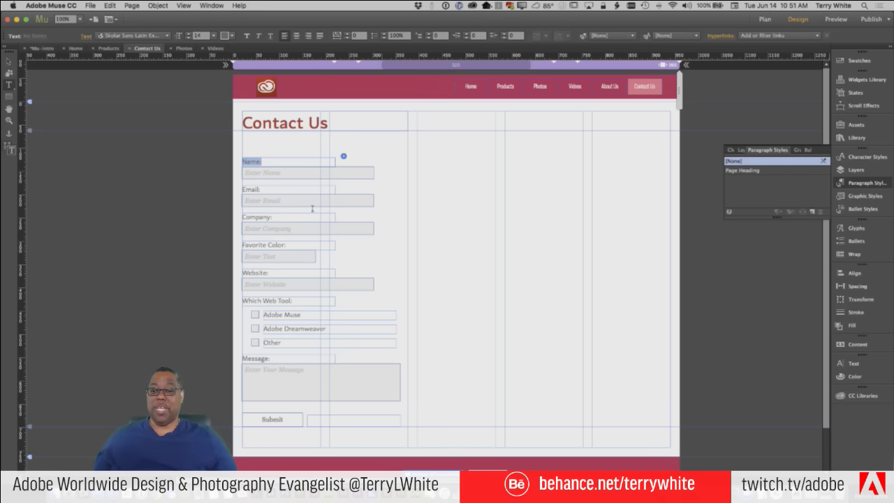
left_click(12, 61)
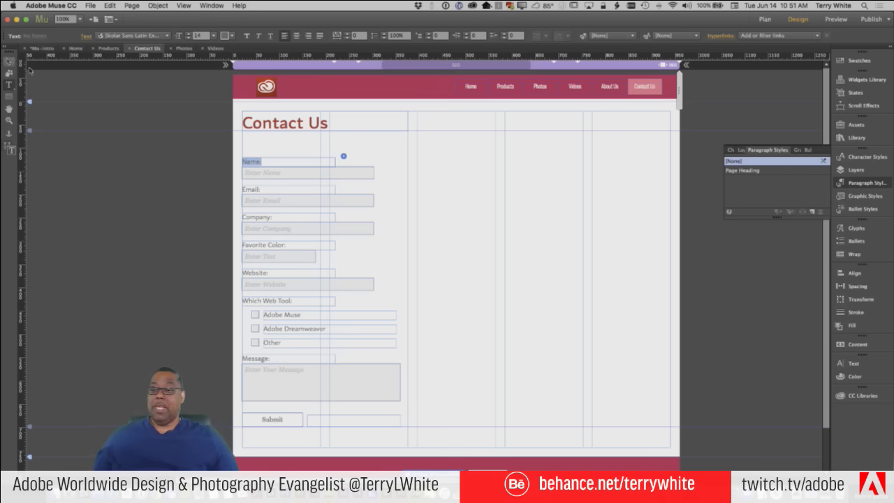
left_click(415, 282)
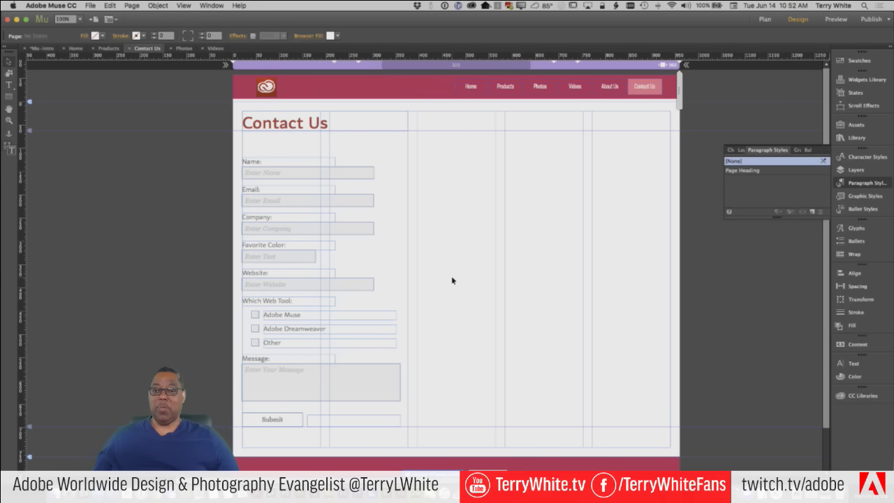
Replace the form's Email to value with the new recipient address and view Captcha choices
left_click(366, 176)
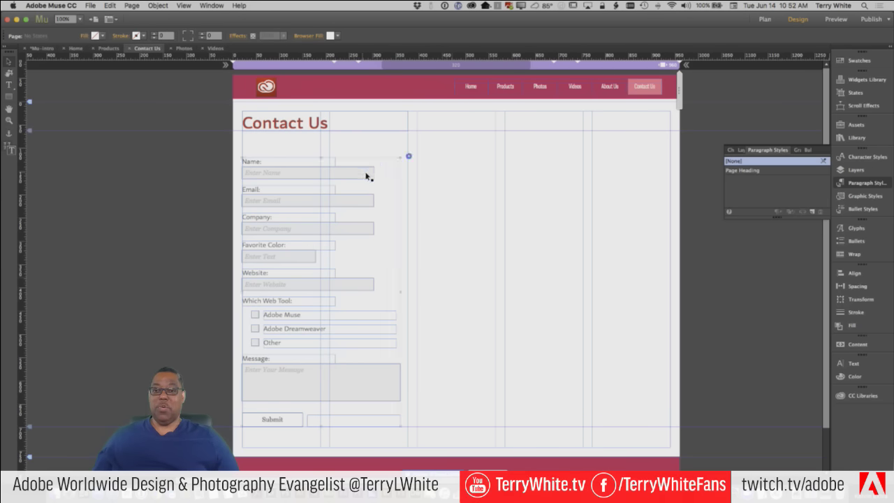
left_click(408, 156)
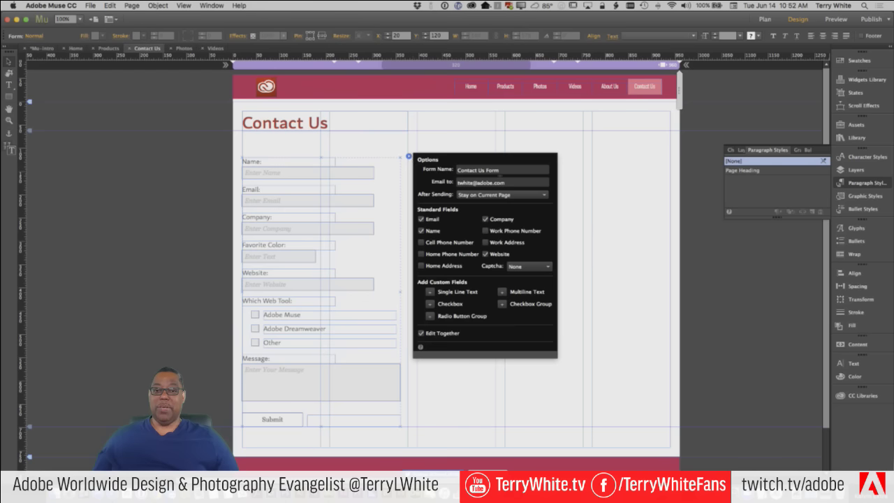
left_click_drag(505, 182, 423, 177)
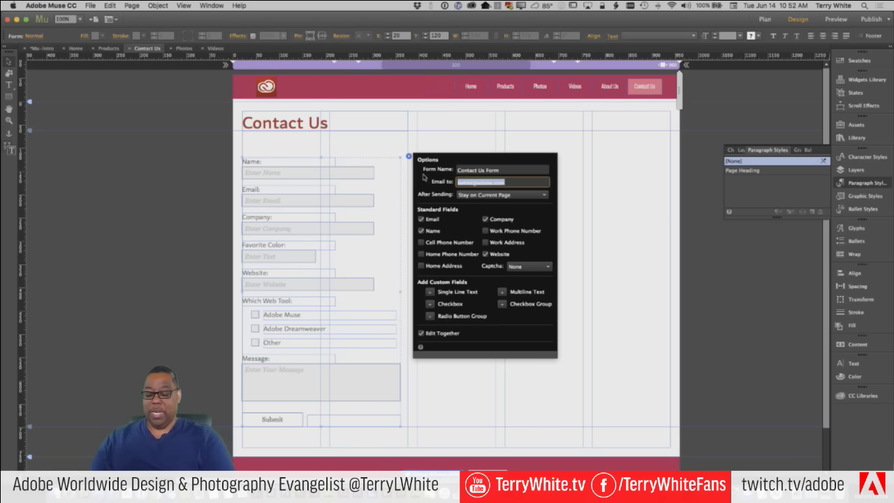
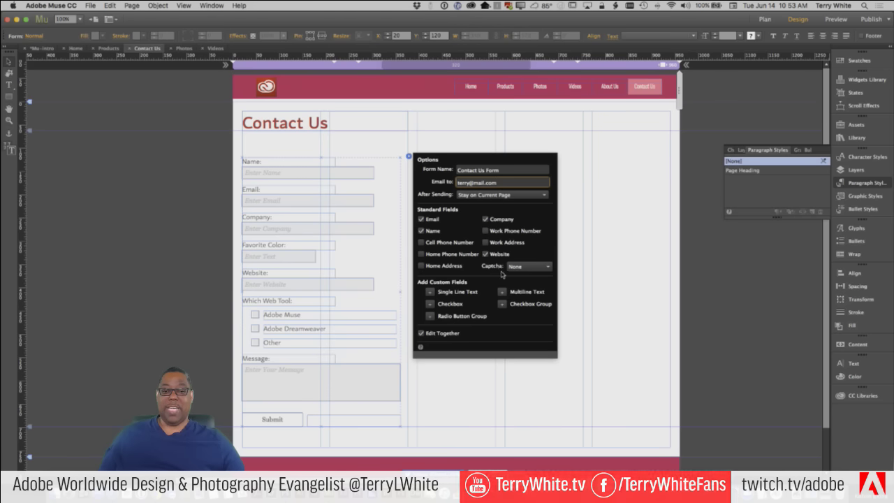
left_click(527, 268)
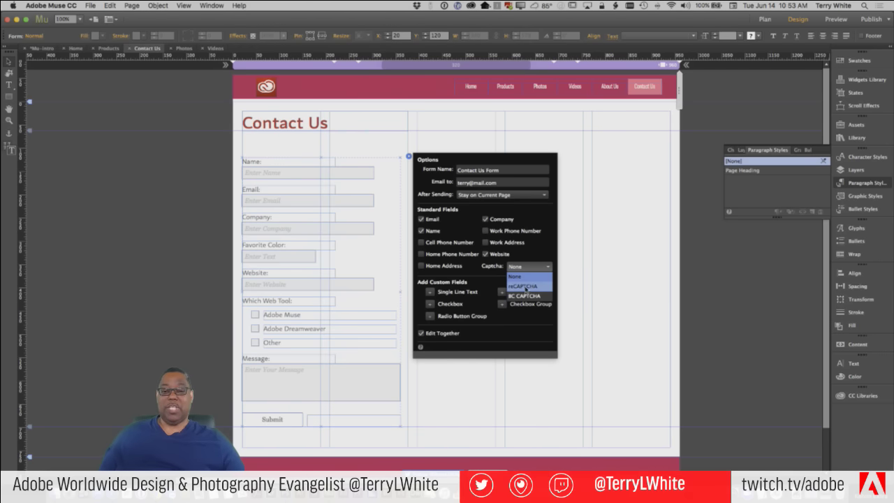
Choose reCAPTCHA as the form's captcha and step through the Public and Private Key fields
left_click(526, 289)
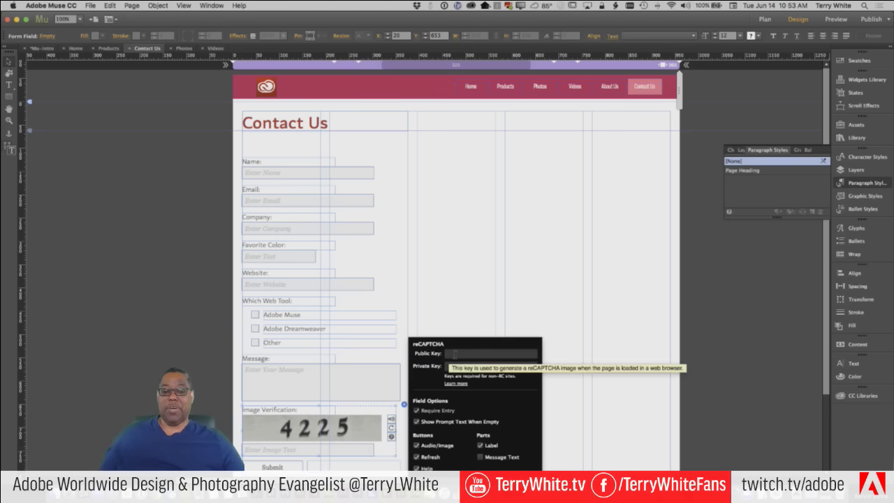
left_click(454, 354)
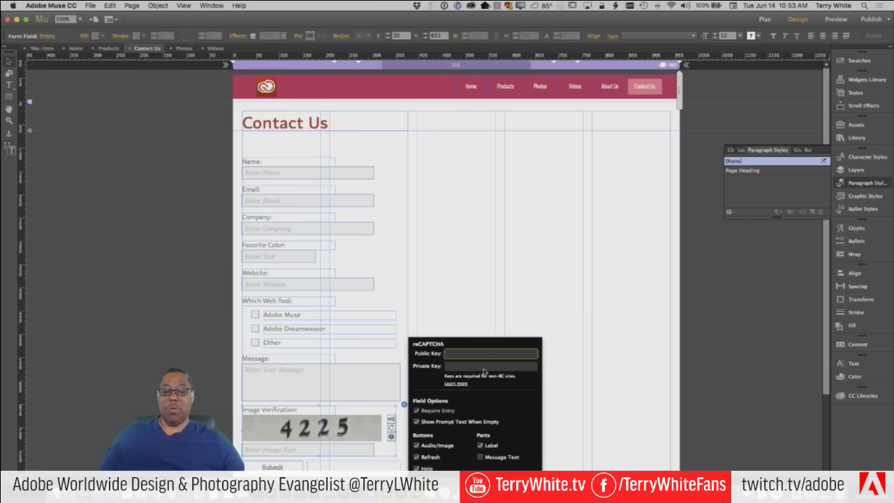
key("Tab")
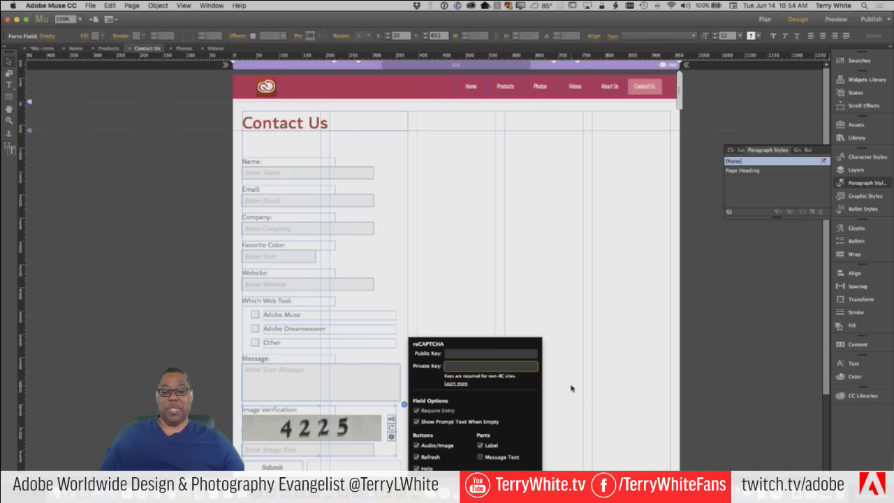
scroll(572, 387, "down", 3)
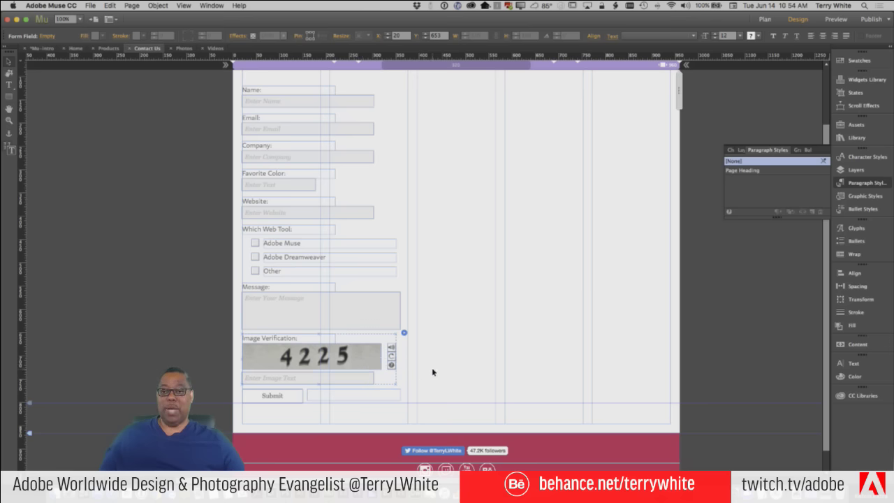
Select the form's Name field and show the CC Libraries panel of Adobe Stock graphics
scroll(433, 372, "up", 3)
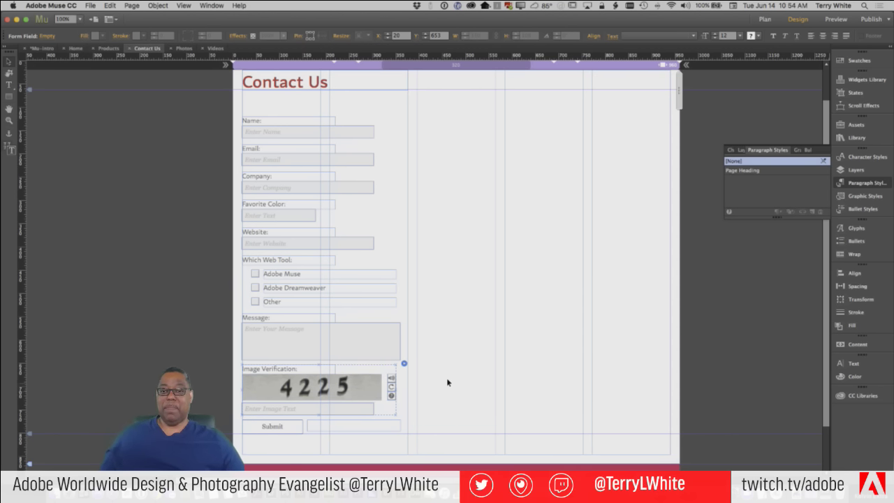
left_click(368, 168)
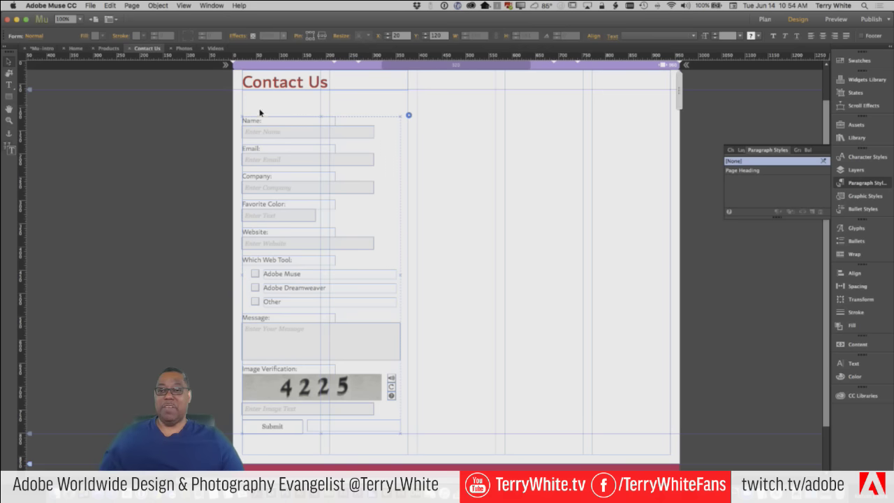
left_click(342, 131)
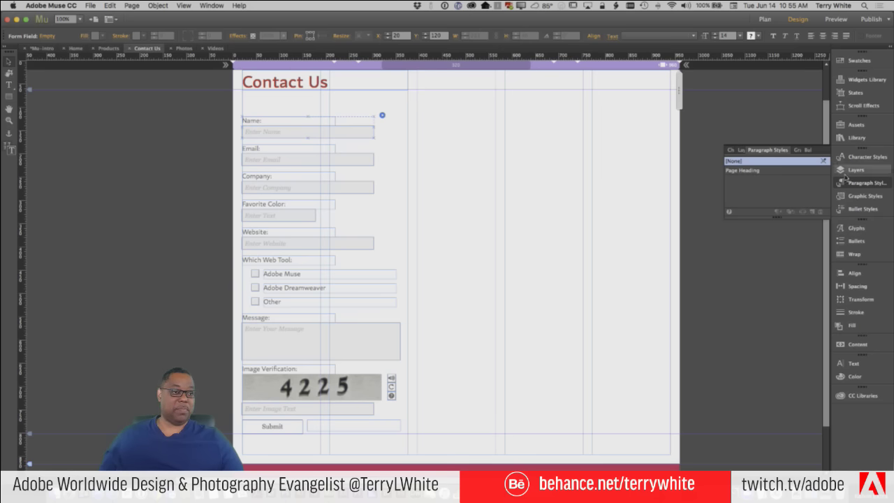
left_click(850, 397)
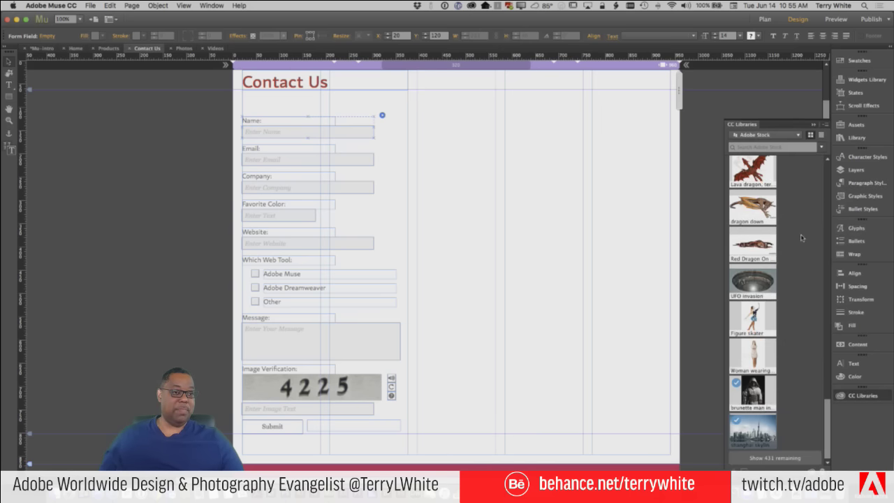
scroll(803, 244, "up", 3)
scroll(807, 251, "up", 5)
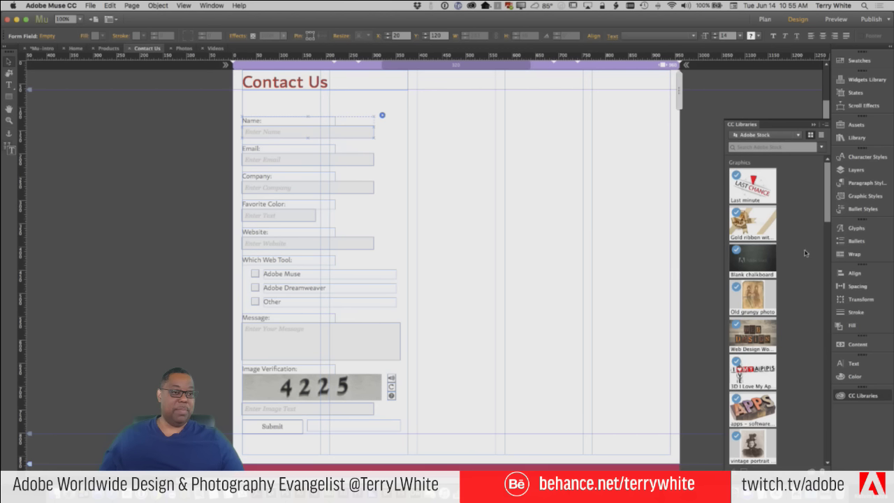
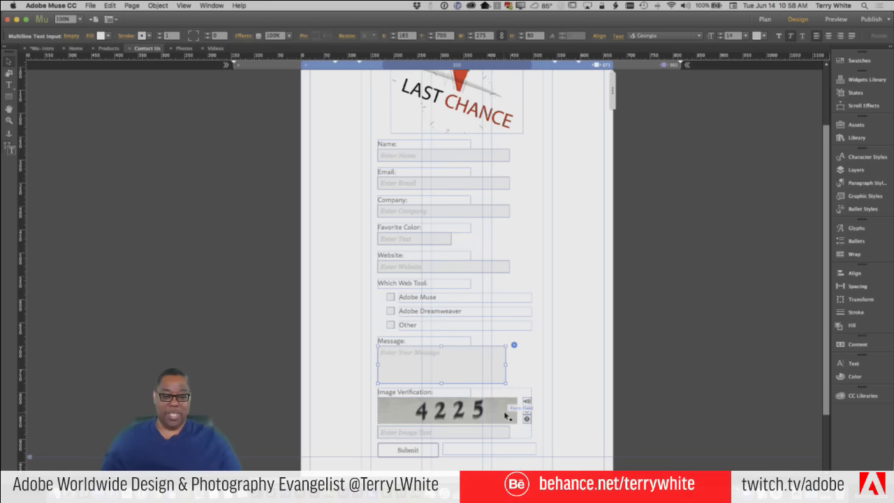
Line up the reCAPTCHA audio, refresh and help buttons side by side beside the Image Verification label
left_click(527, 403)
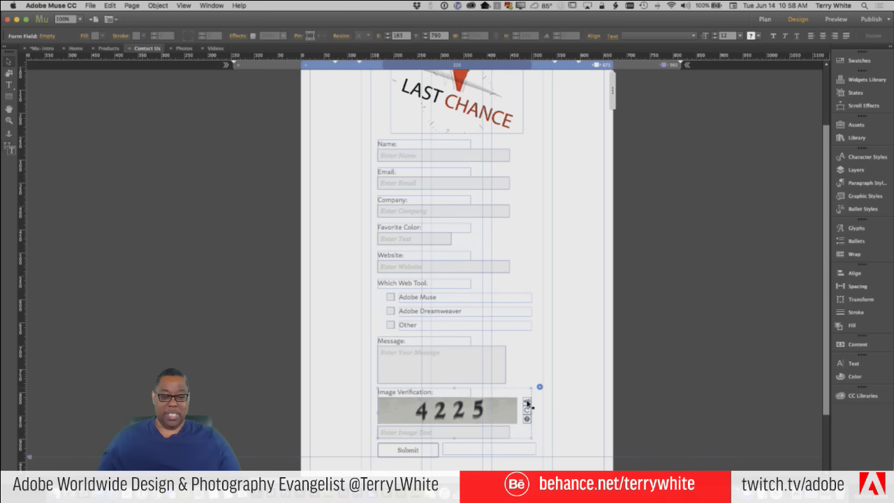
left_click_drag(528, 404, 479, 395)
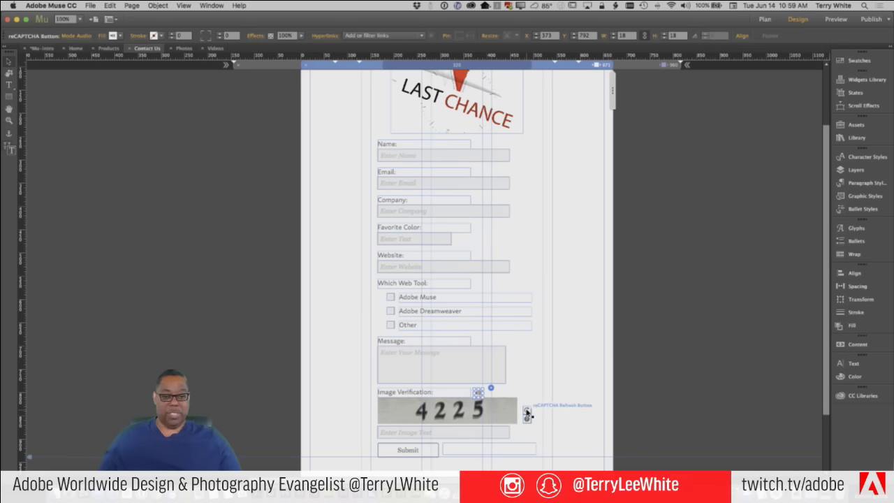
left_click(527, 414)
left_click_drag(527, 413, 489, 396)
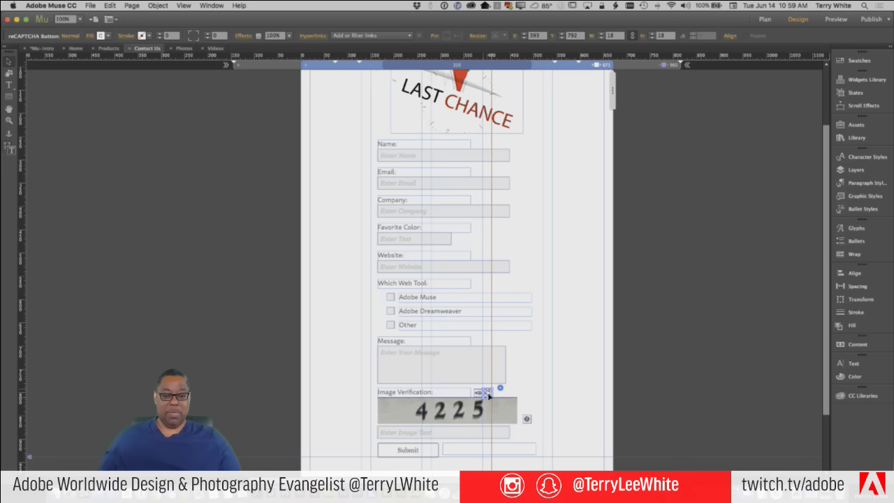
left_click(527, 419)
left_click_drag(528, 419, 498, 395)
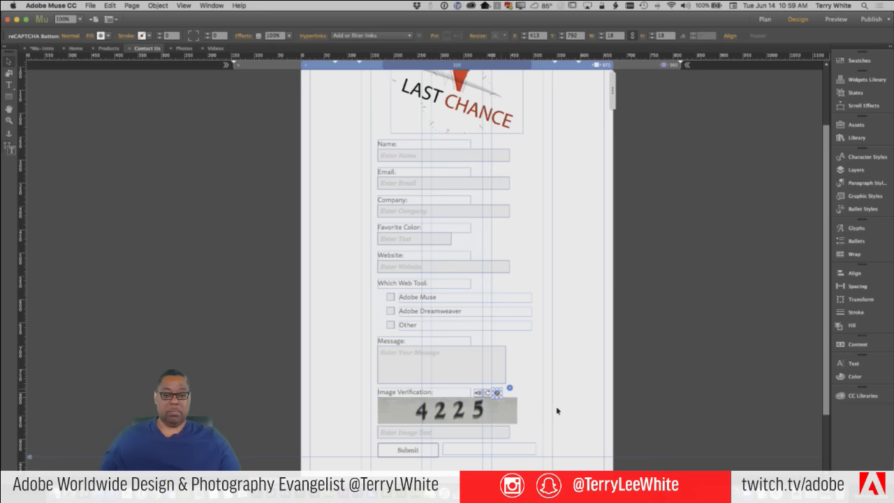
left_click(543, 409)
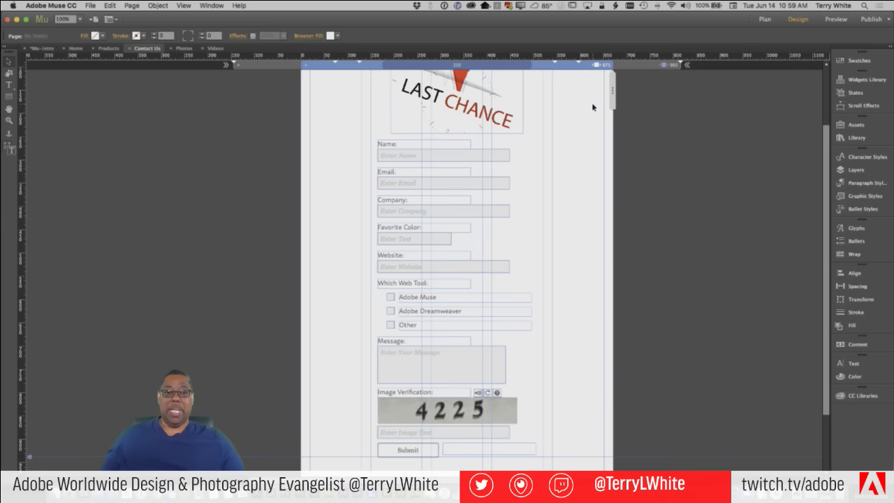
scroll(592, 103, "up", 3)
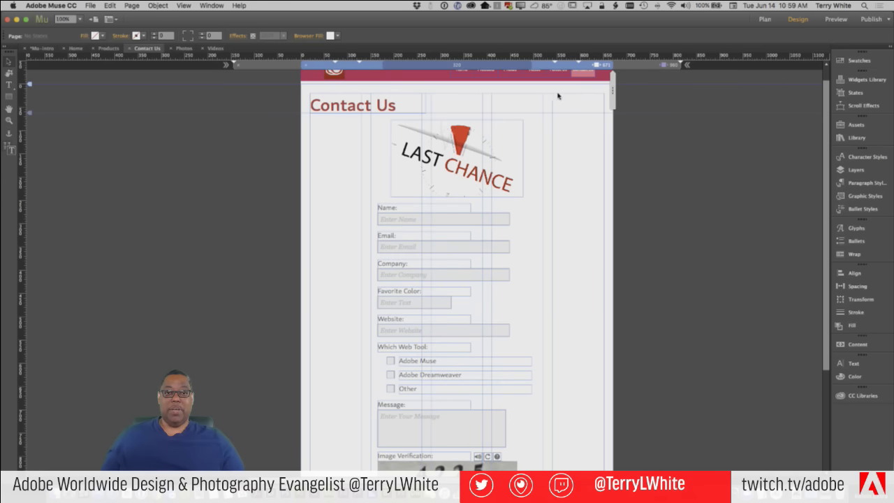
Drag the breakpoint handle to set the page width to about 328 px
left_click_drag(537, 90, 535, 77)
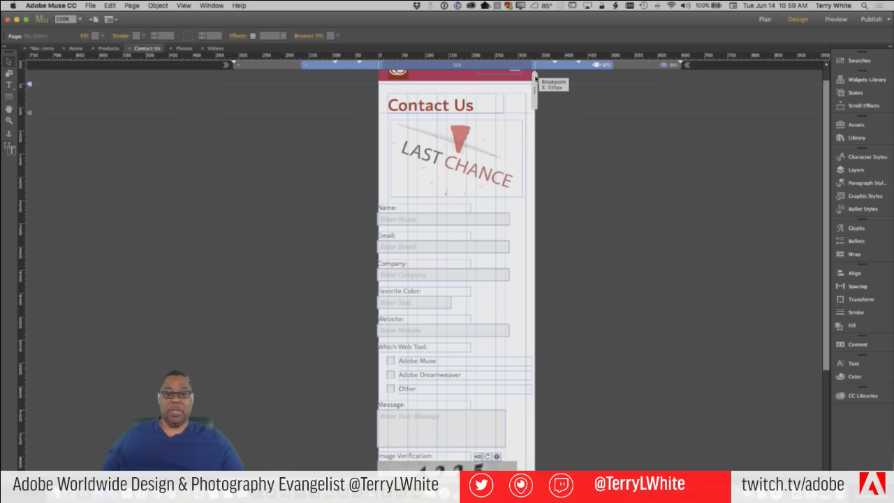
left_click_drag(535, 77, 538, 75)
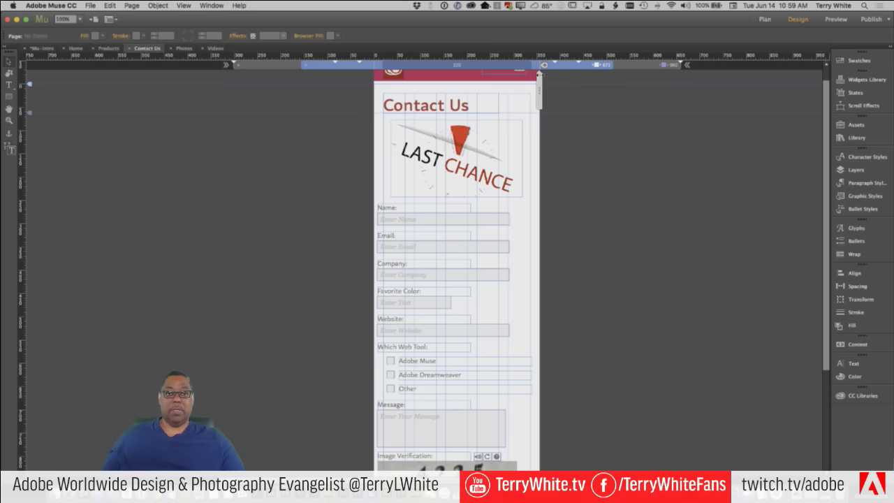
Shift the form right and narrow the 'Form received.' message box to fit the phone width
left_click(443, 218)
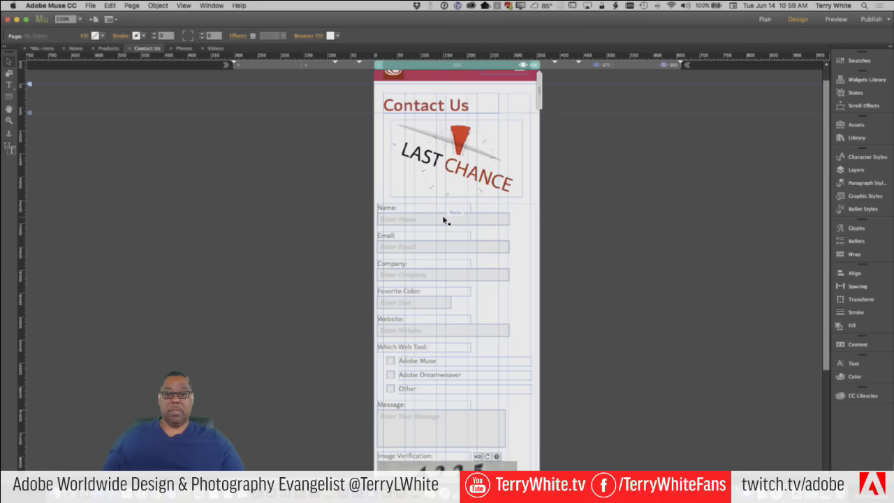
scroll(442, 223, "down", 4)
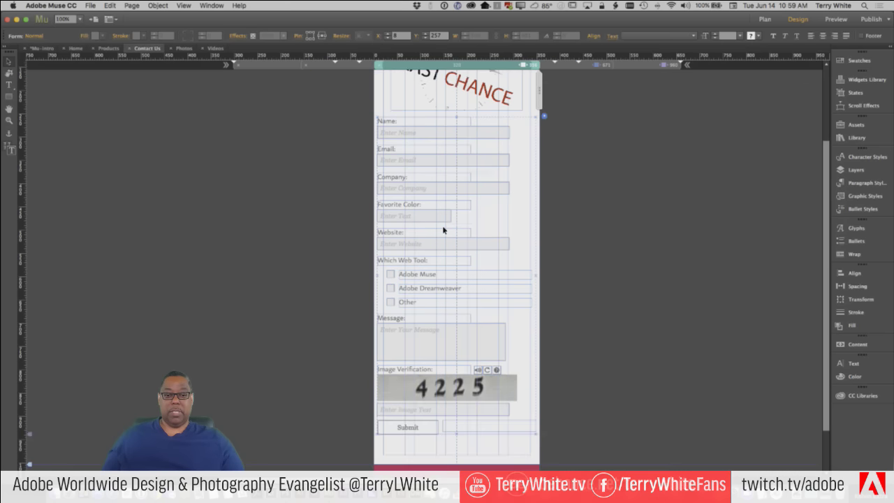
scroll(443, 230, "down", 2)
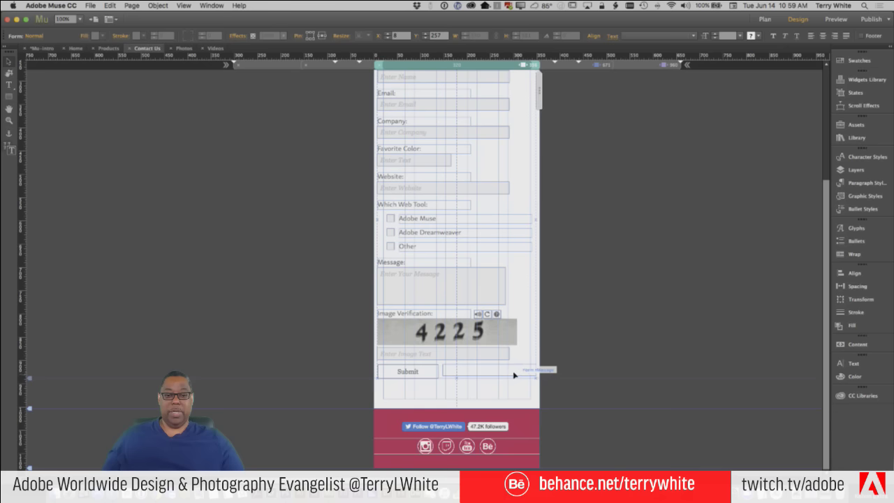
left_click_drag(514, 375, 518, 375)
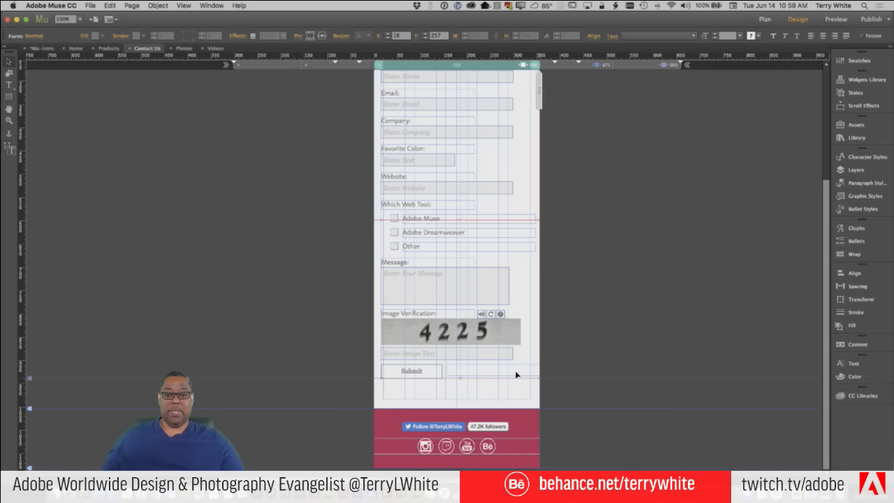
left_click_drag(517, 375, 519, 376)
left_click(519, 375)
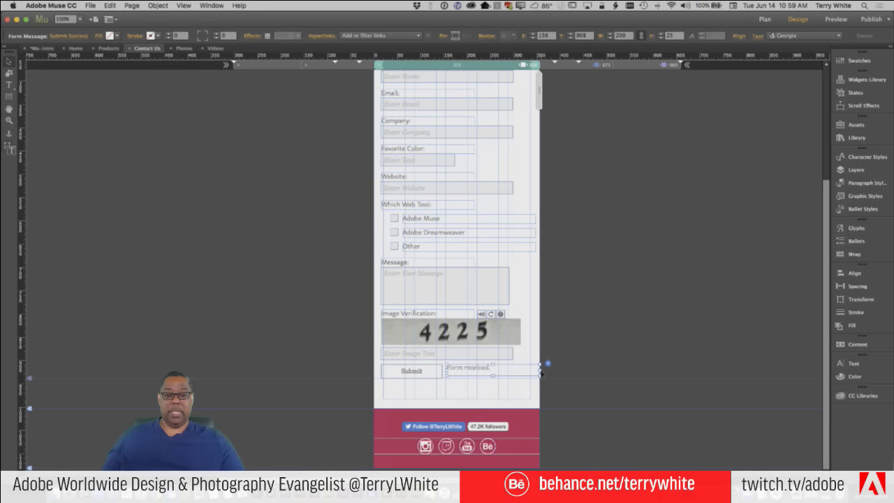
left_click_drag(538, 371, 554, 372)
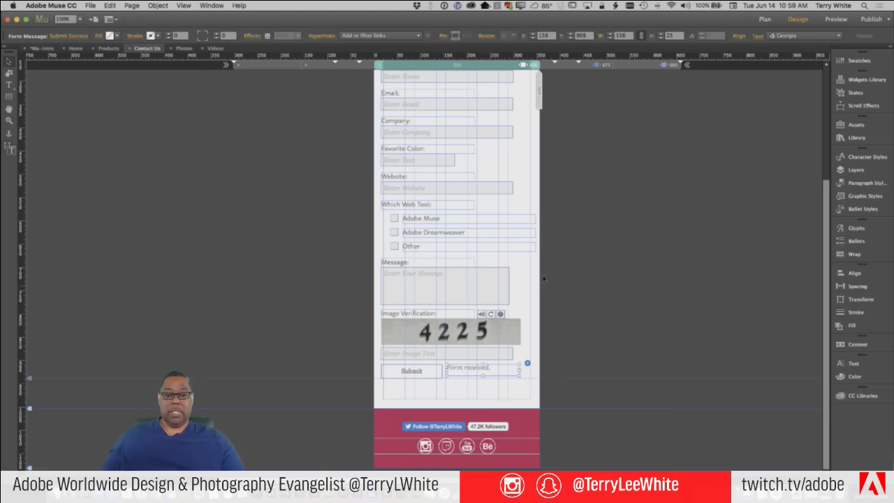
Shrink the Other checkbox label and recheck the form at about 326 px wide
left_click(517, 248)
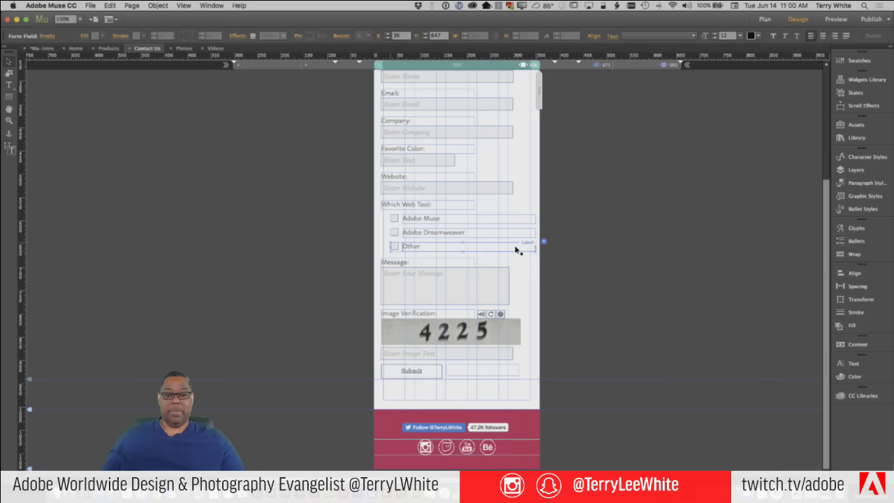
left_click(526, 248)
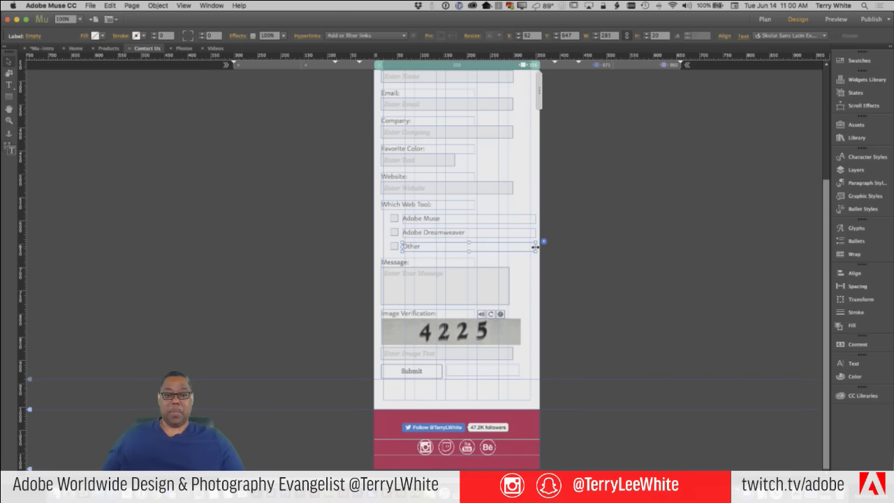
left_click_drag(535, 247, 468, 248)
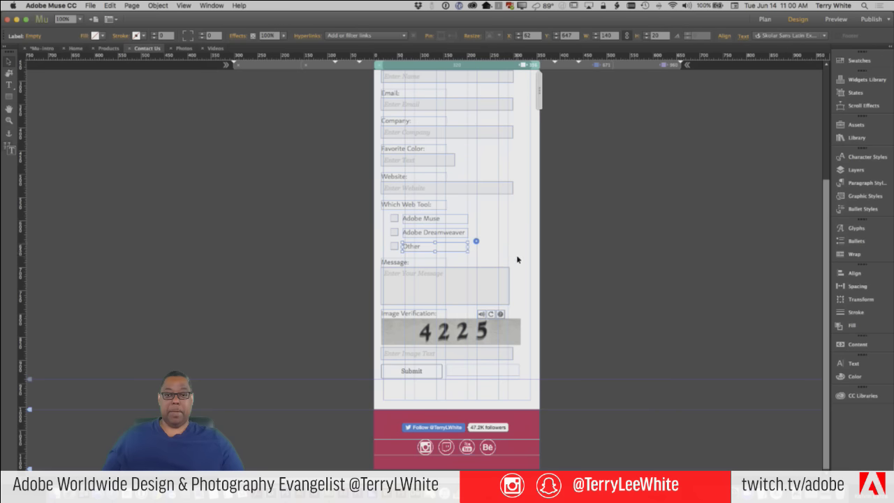
scroll(517, 259, "up", 4)
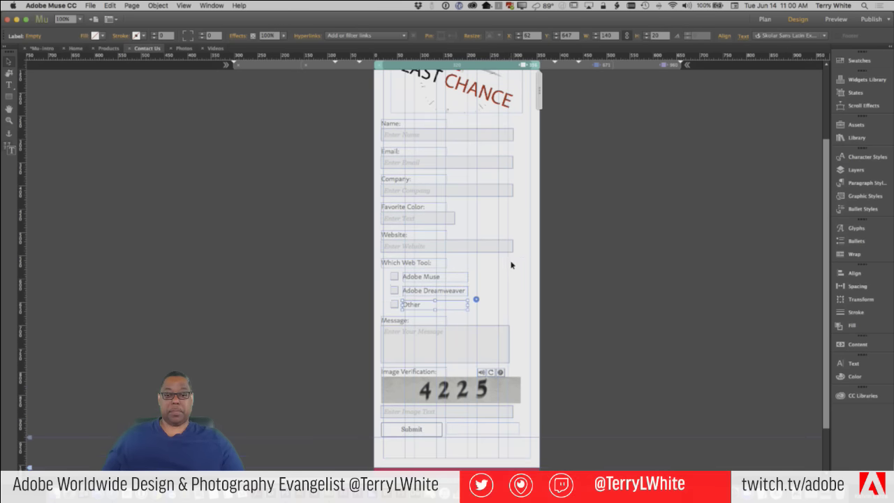
left_click_drag(538, 93, 474, 248)
left_click(469, 247)
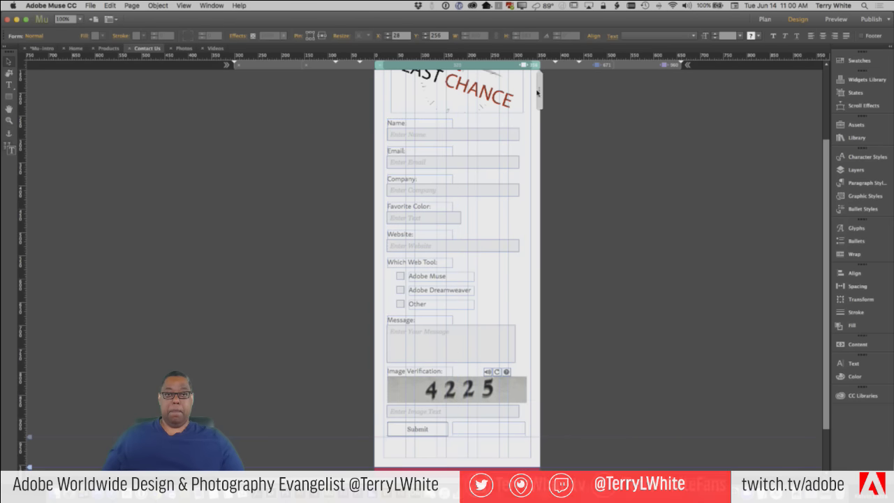
left_click_drag(540, 89, 528, 91)
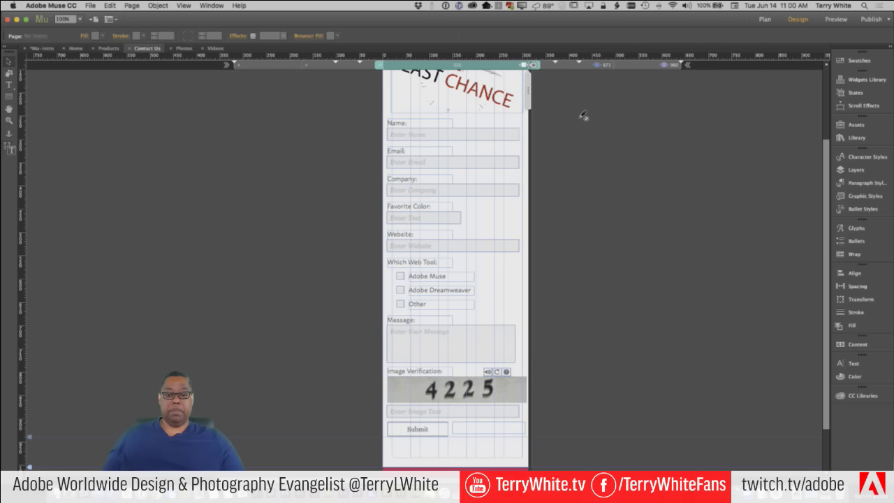
Switch back to the 960 px desktop layout
left_click(634, 66)
scroll(614, 186, "up", 5)
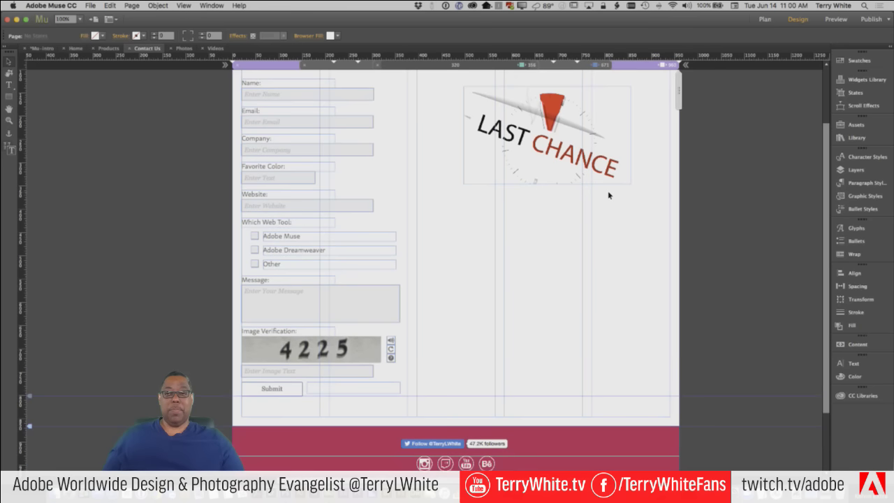
left_click(91, 5)
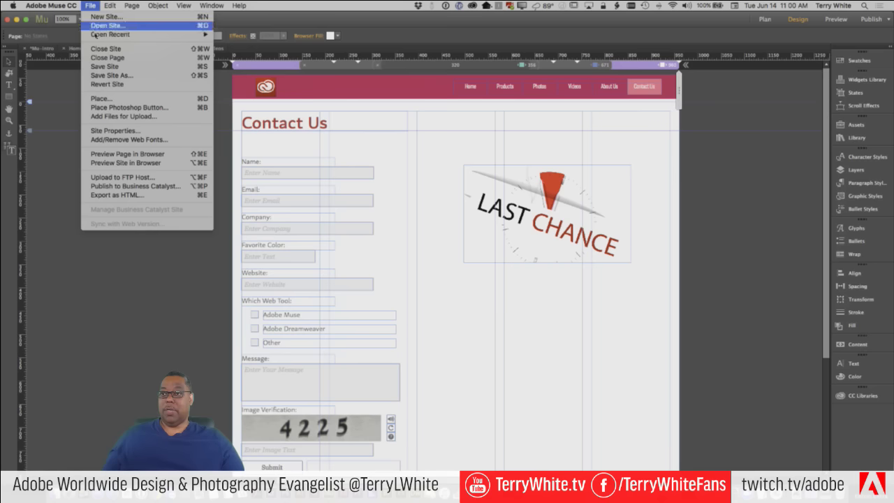
Preview the Contact Us page in Chrome and dismiss the missing reCAPTCHA keys warning
left_click(114, 154)
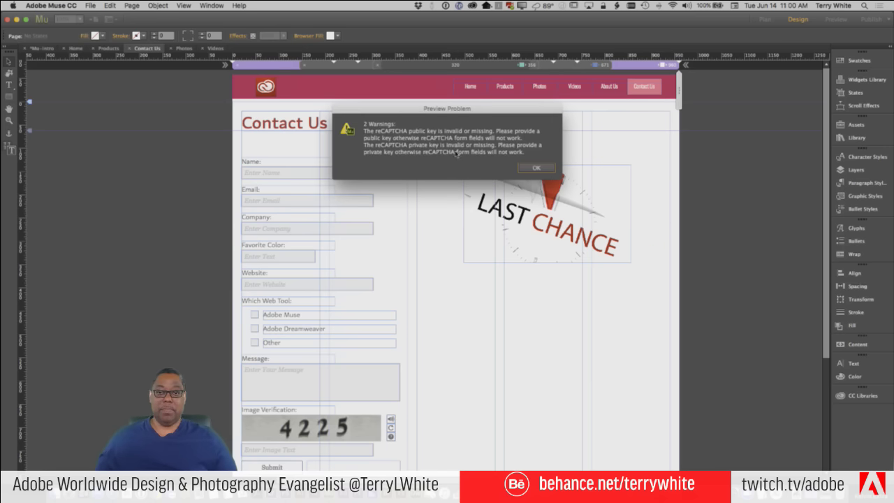
left_click(535, 167)
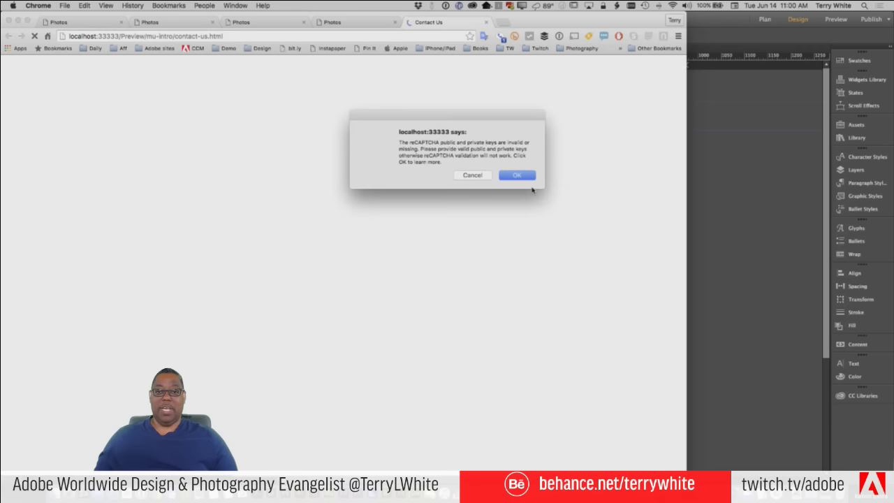
Close the reCAPTCHA keys alert, glance at the Photos and help tabs, then return to Muse
left_click(517, 176)
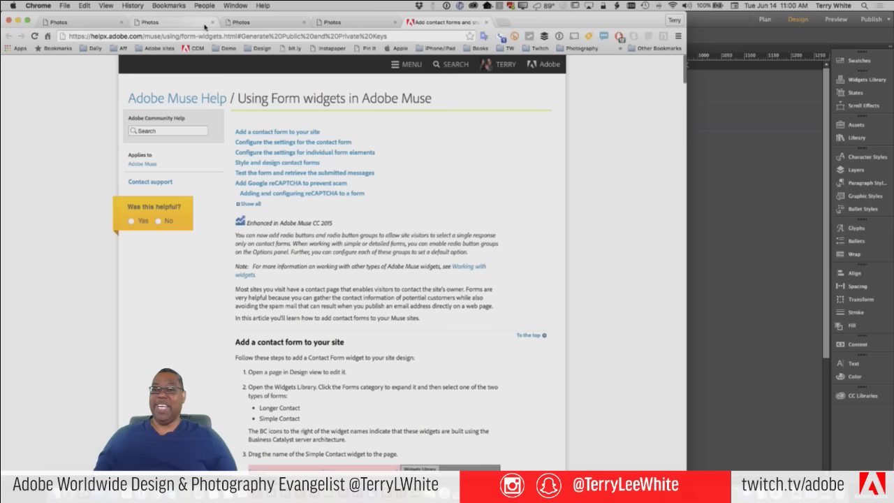
left_click(337, 25)
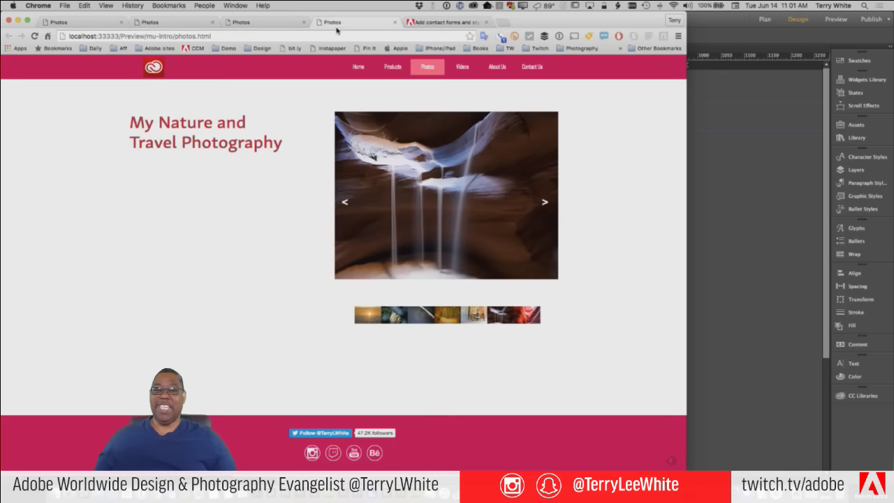
left_click(414, 25)
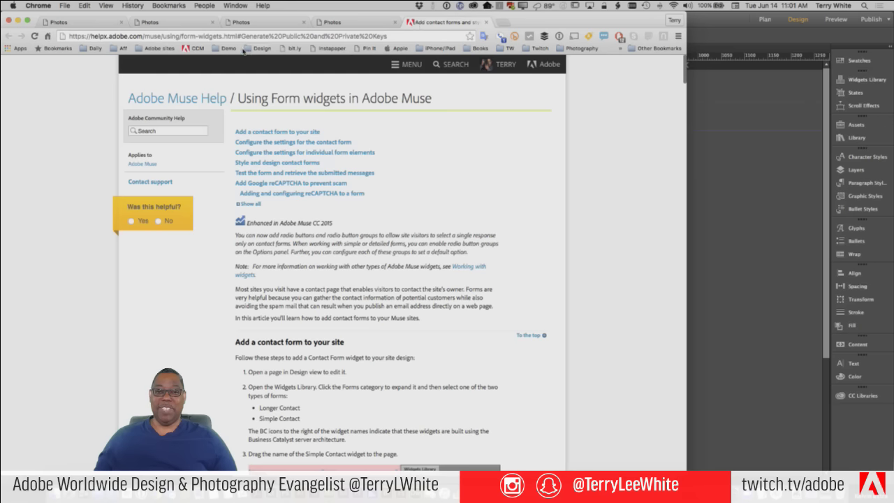
key("super+Tab")
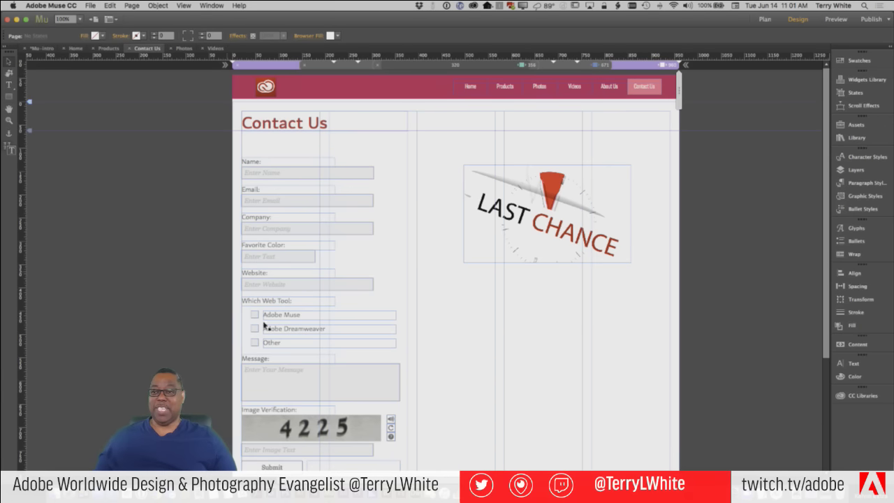
Open the Image Verification field's reCAPTCHA options and follow the Learn more link
left_click(359, 425)
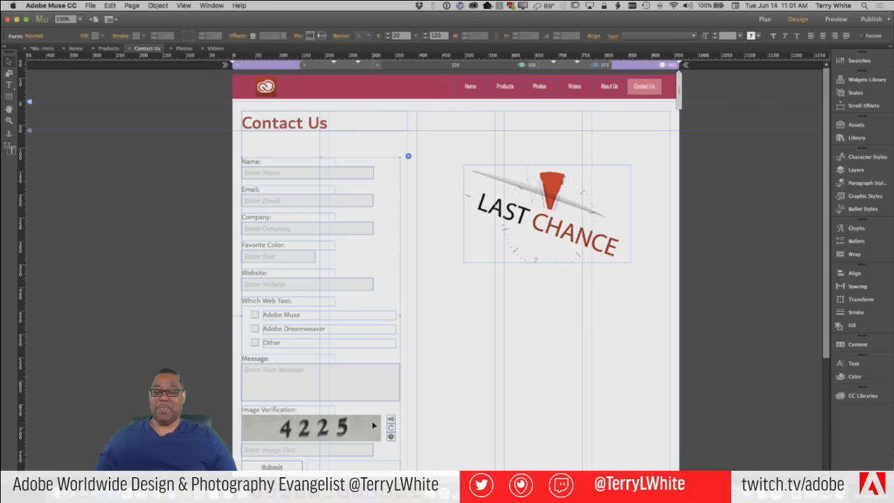
left_click(373, 425)
left_click(403, 405)
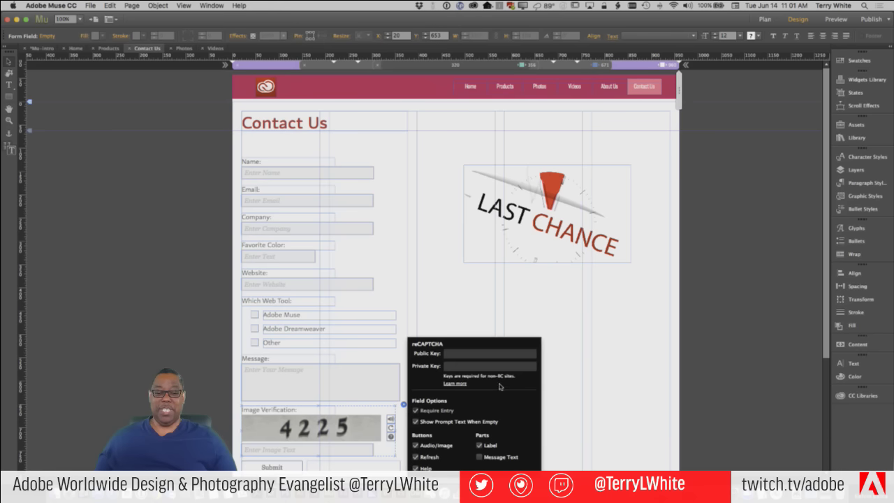
left_click(455, 384)
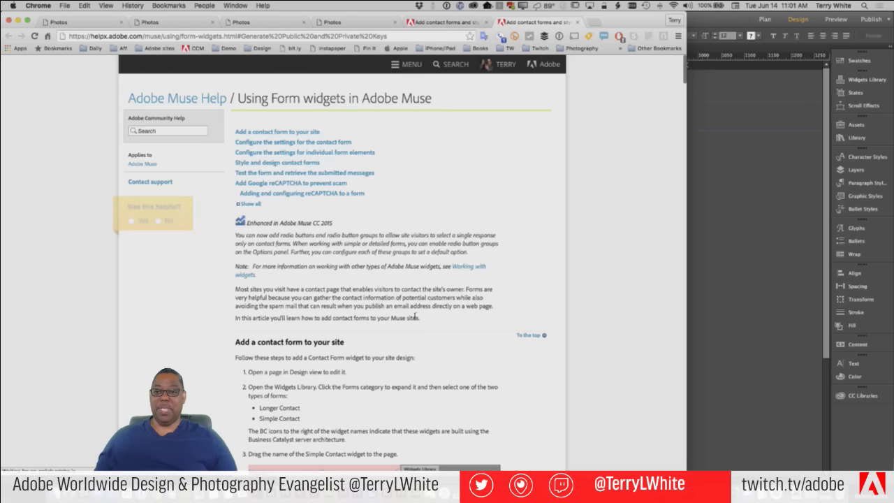
Scroll through the Using Form widgets in Adobe Muse help article
scroll(416, 316, "down", 5)
scroll(415, 315, "down", 10)
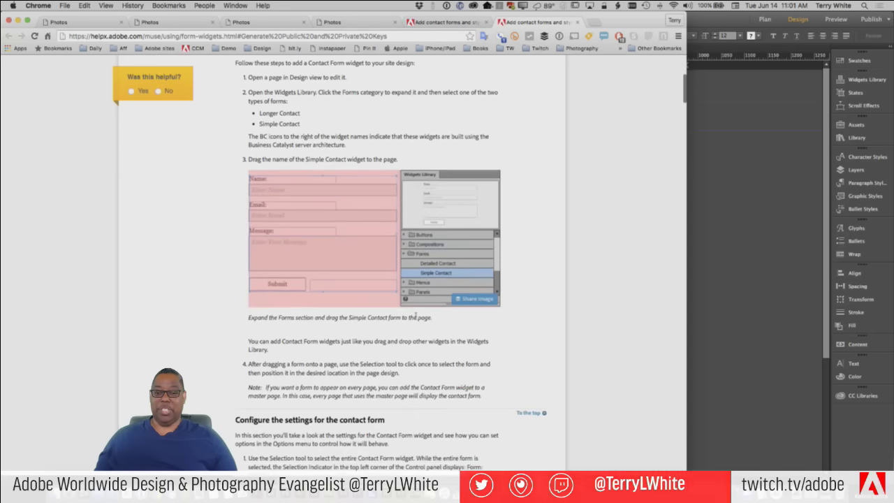
scroll(415, 316, "down", 5)
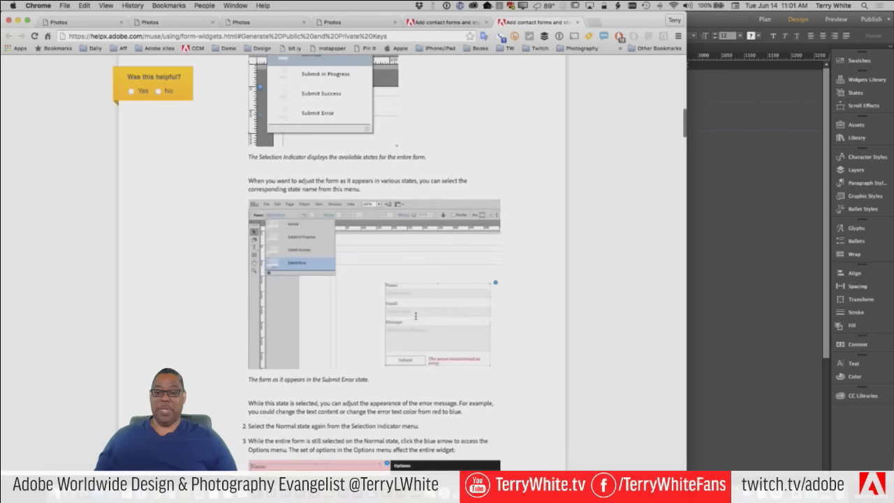
scroll(474, 318, "up", 15)
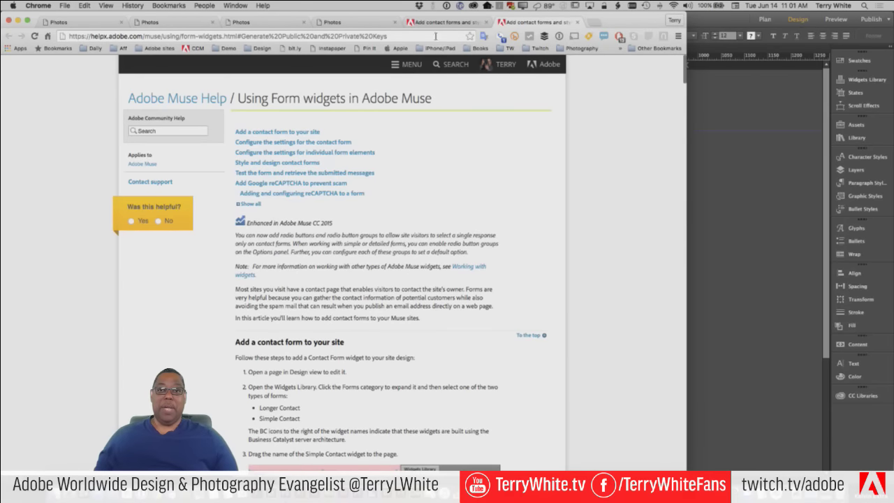
Back in Muse, preview the page in the browser again and dismiss the reCAPTCHA alert
left_click(722, 253)
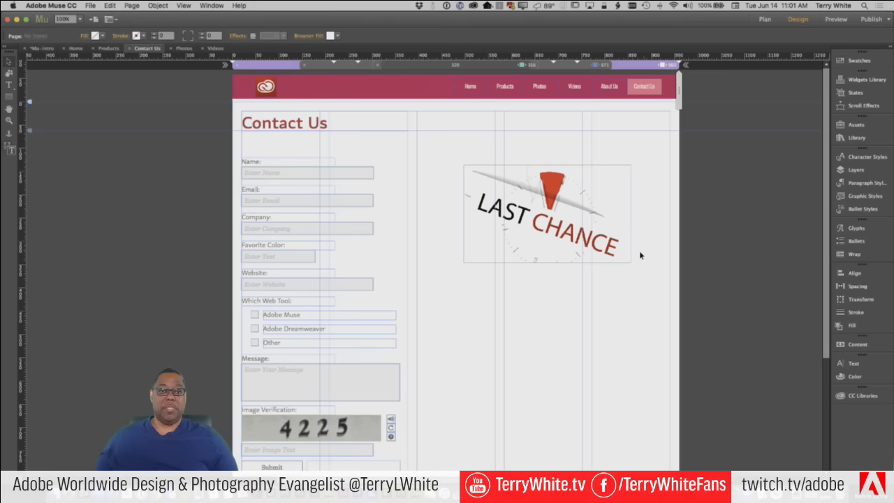
left_click(90, 6)
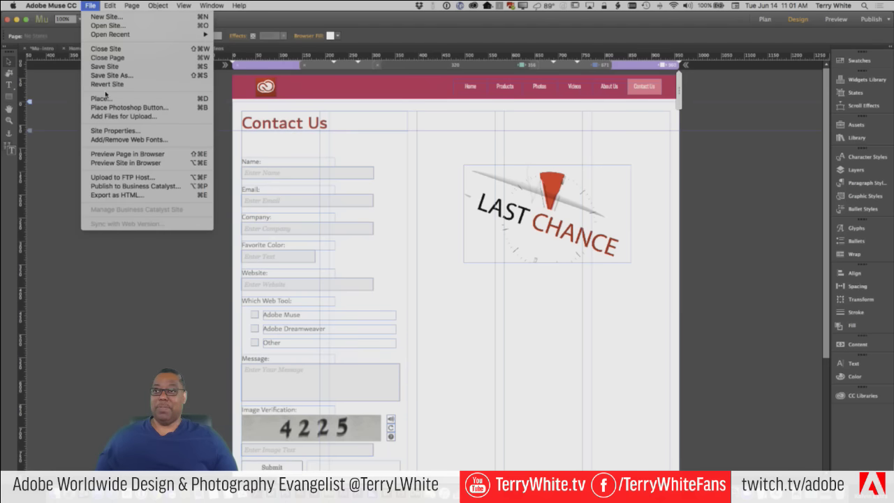
left_click(125, 153)
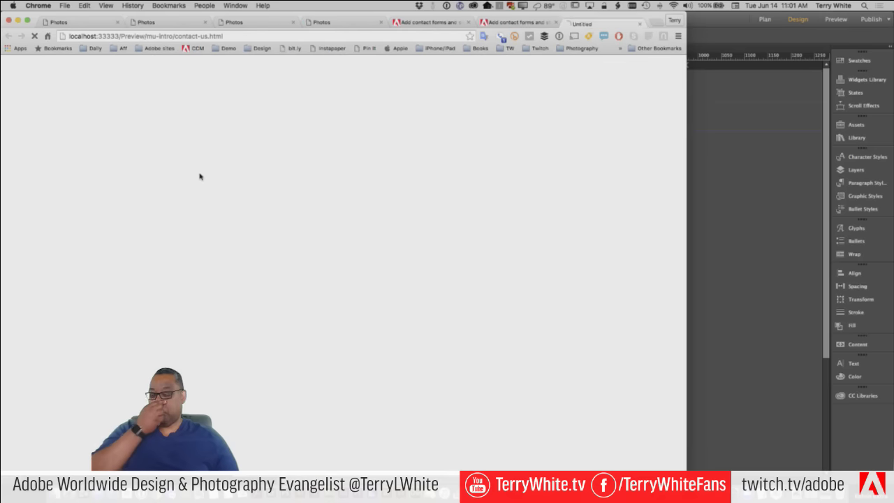
left_click(517, 176)
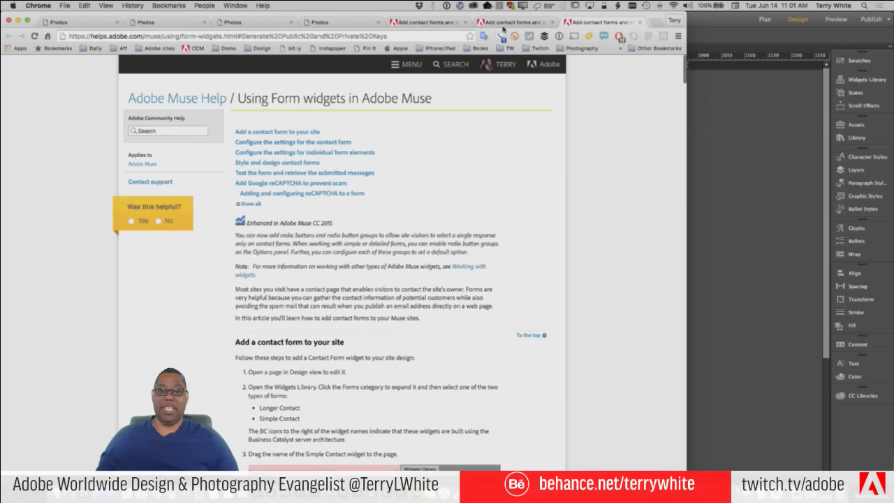
Delete the Image Verification field from the contact form and preview the page in Chrome
left_click(701, 126)
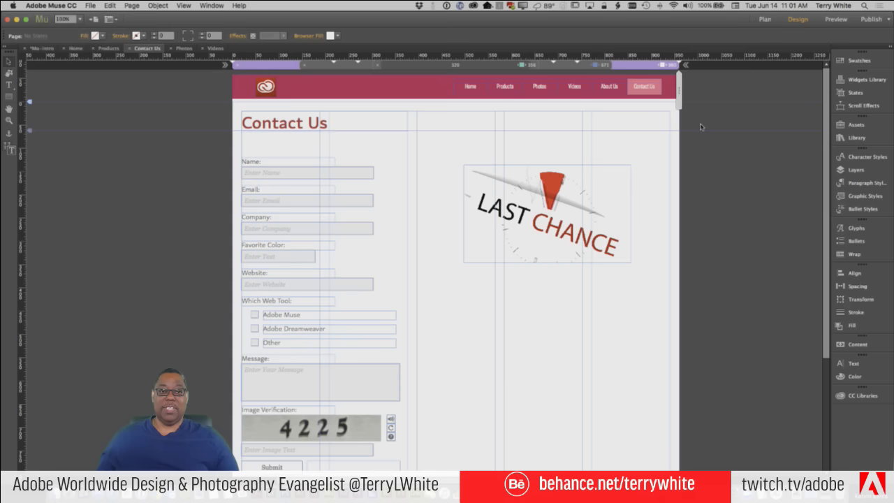
left_click(365, 417)
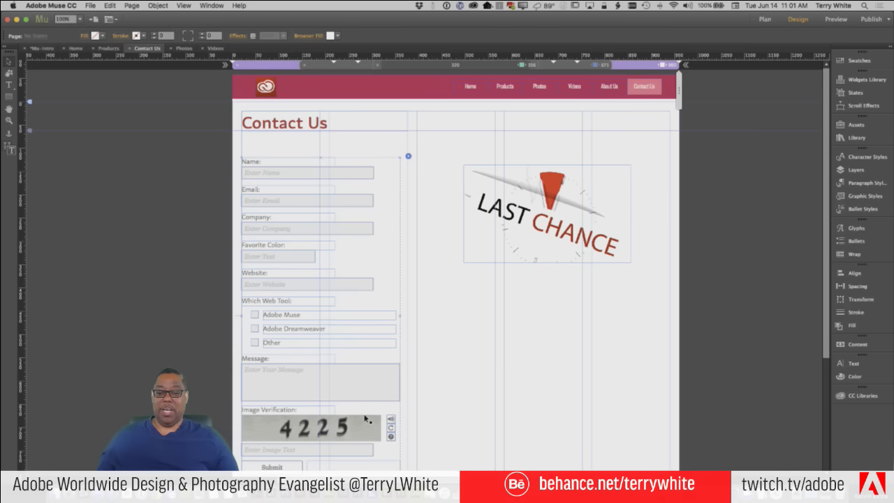
left_click(365, 418)
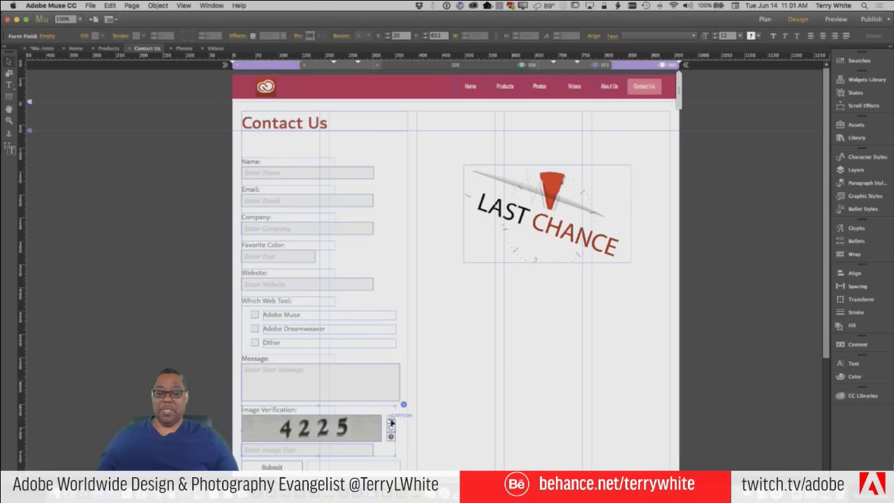
key("Delete")
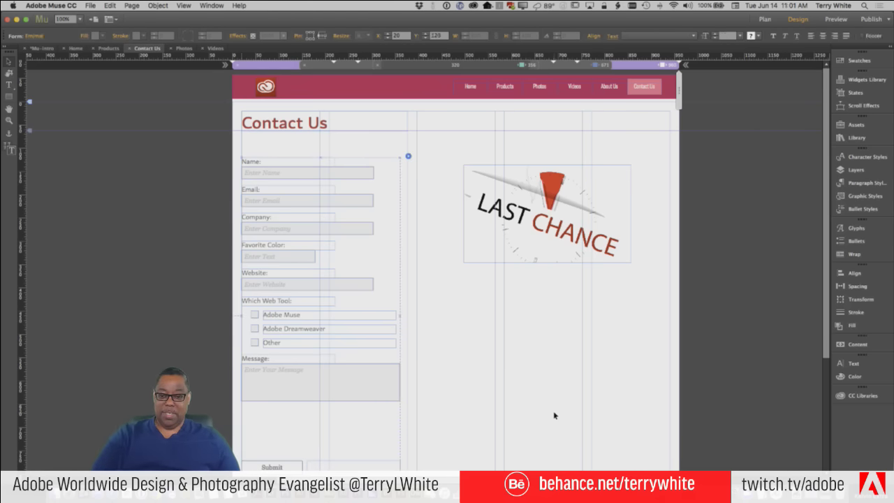
left_click(89, 7)
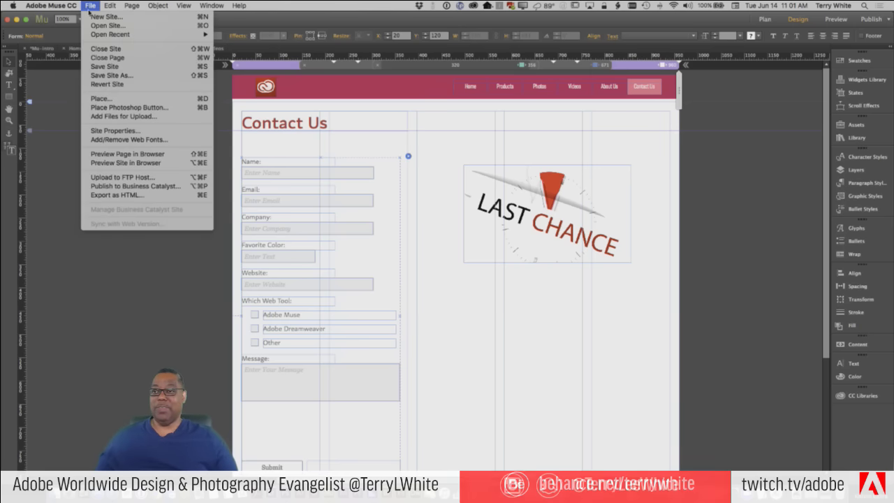
left_click(143, 155)
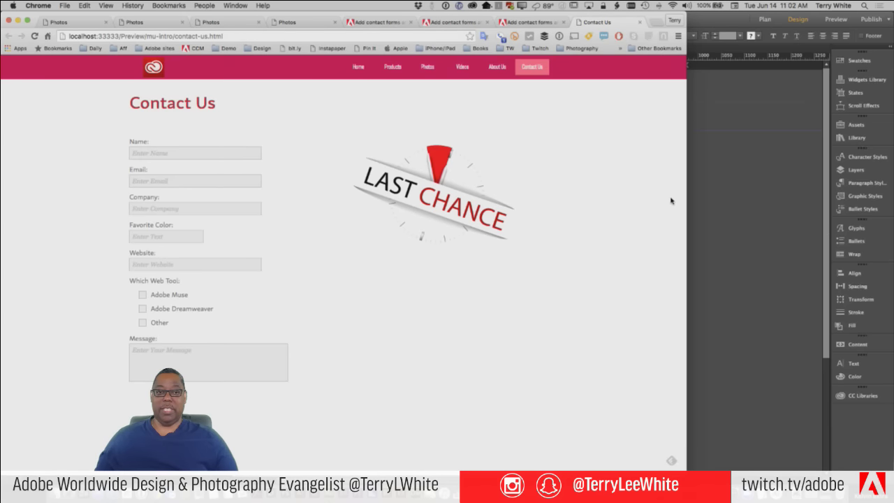
Narrow the Chrome window to check the captcha-free form reflows, then return to Muse
left_click_drag(686, 180, 891, 183)
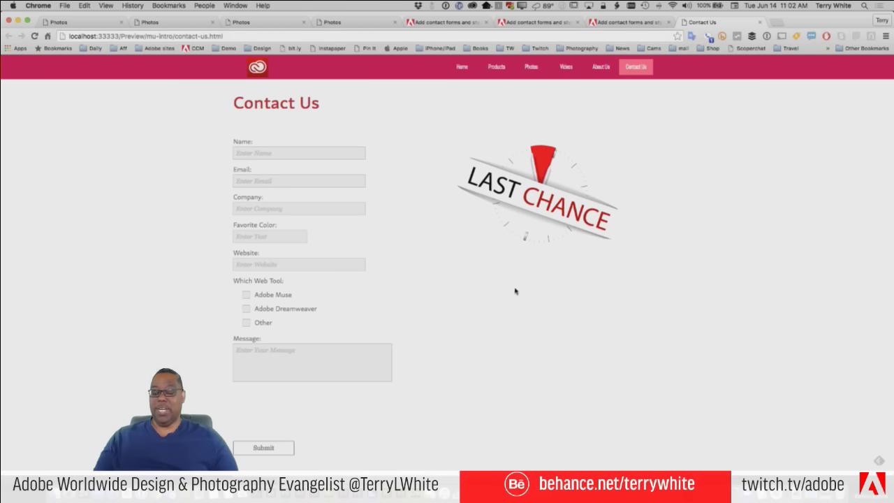
key("super+Tab")
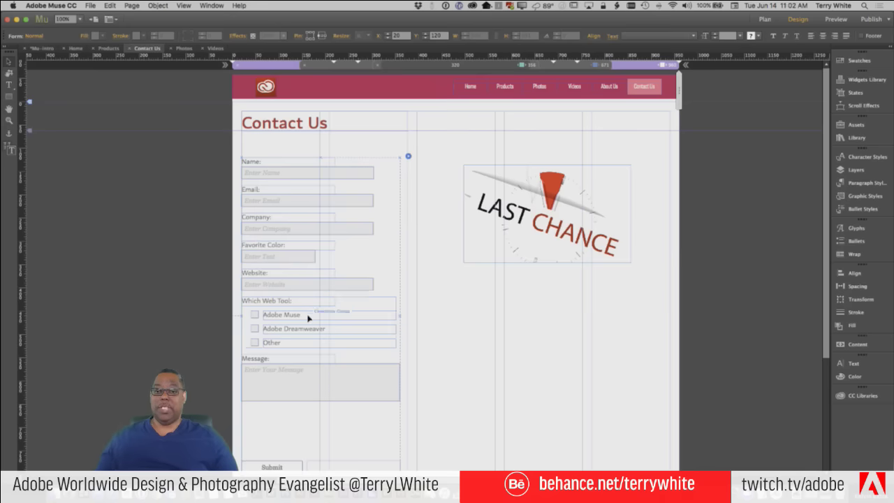
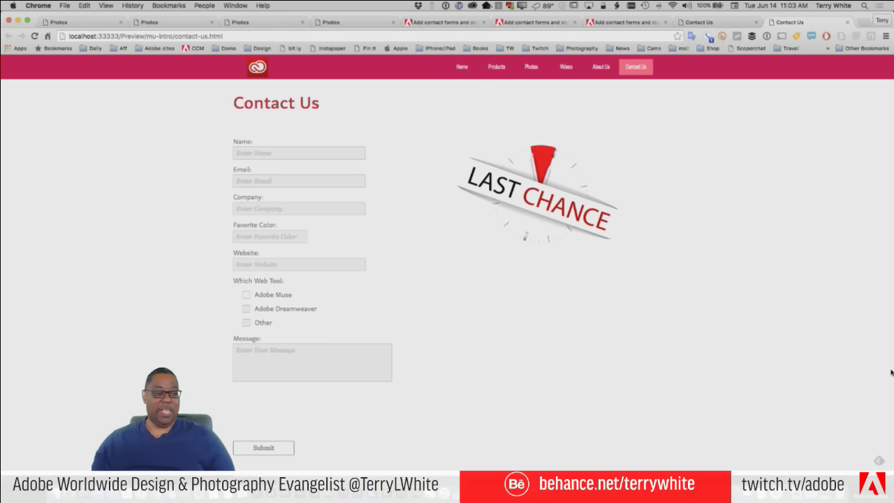
Check the Contact Us preview at a narrow Chrome width, restore full width, and return to Muse
left_click_drag(891, 373, 689, 370)
left_click_drag(296, 376, 893, 371)
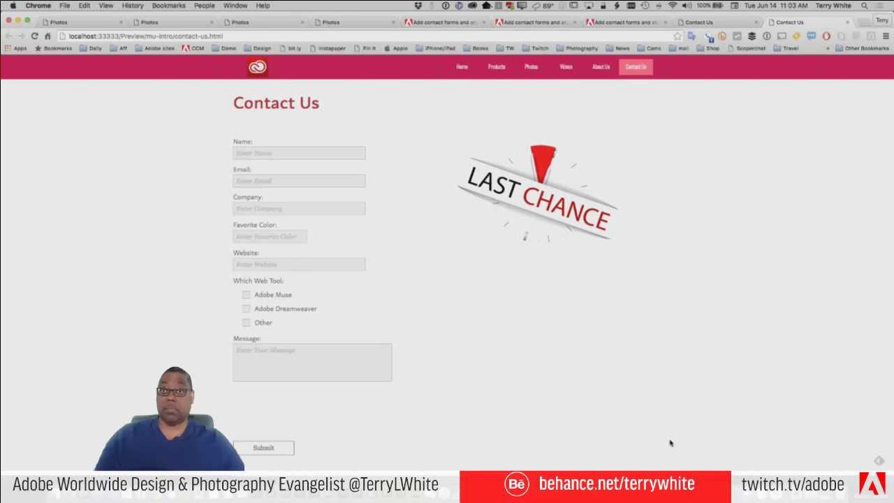
key("super+Tab")
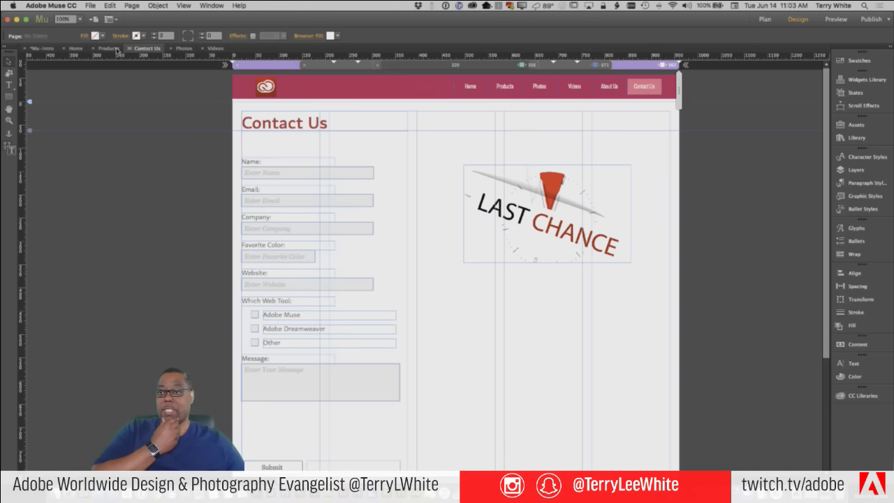
Open the Videos page from the Mu-Intro site plan in Design mode, with nothing selected
left_click(73, 48)
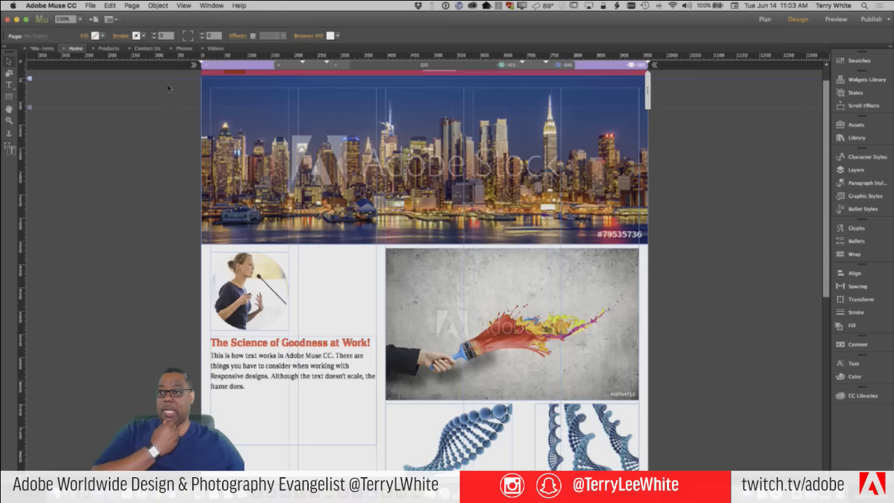
left_click(40, 48)
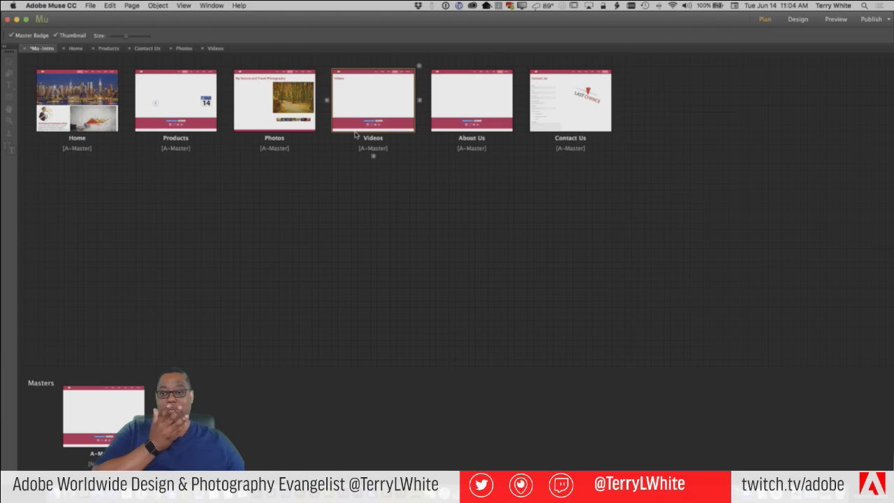
double_click(373, 105)
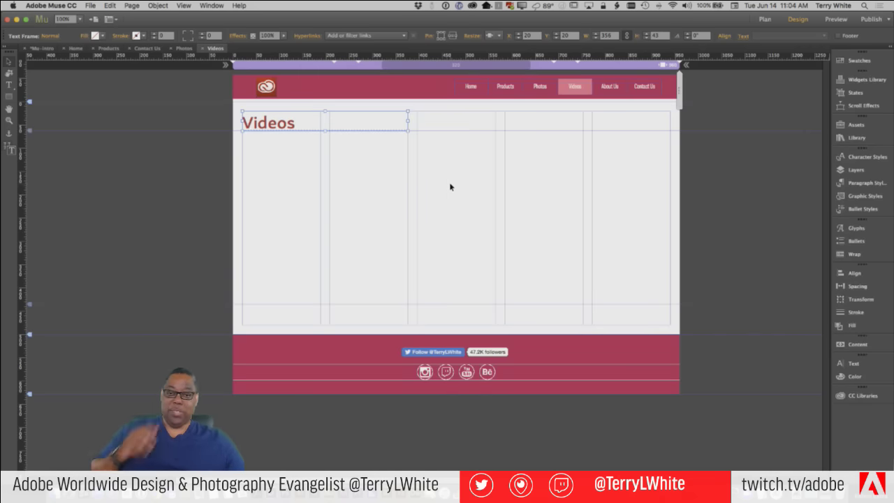
left_click(451, 187)
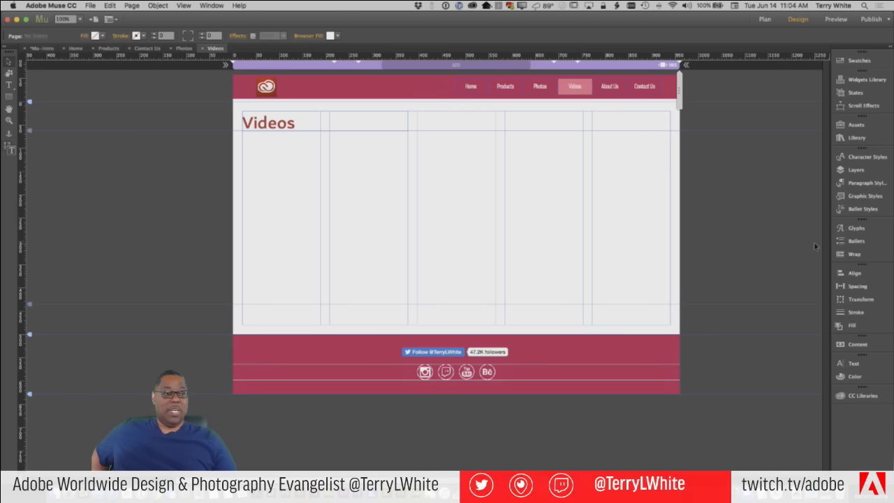
Drag a YouTube widget from the Widgets Library's Social category onto the Videos page
left_click(865, 80)
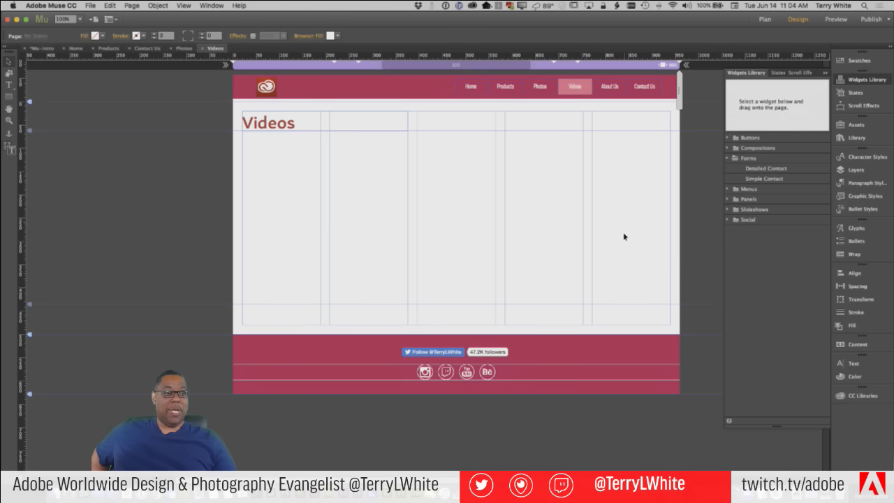
left_click(727, 220)
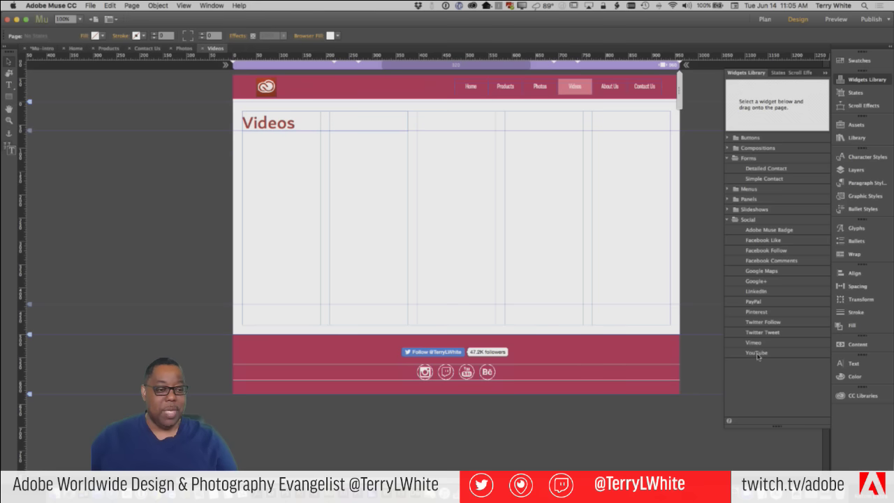
left_click_drag(754, 354, 307, 192)
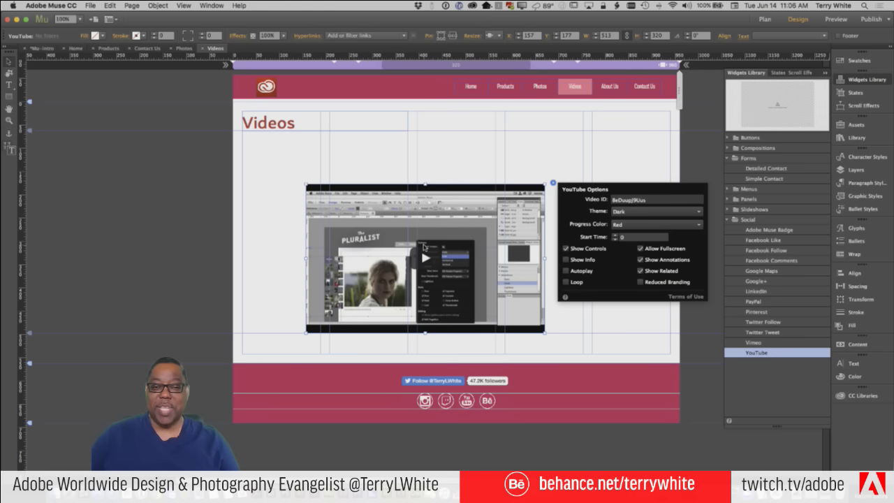
Preview the Videos page in the browser with File > Preview Page in Browser
left_click(91, 5)
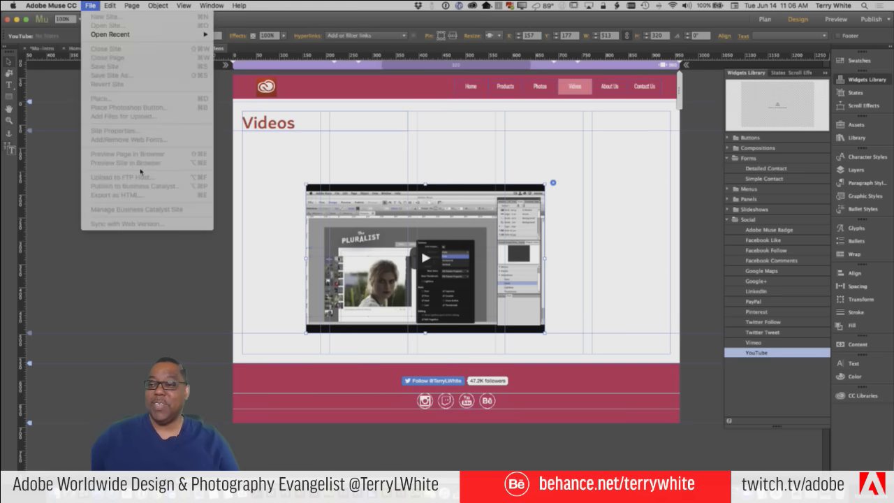
left_click(92, 6)
left_click(93, 7)
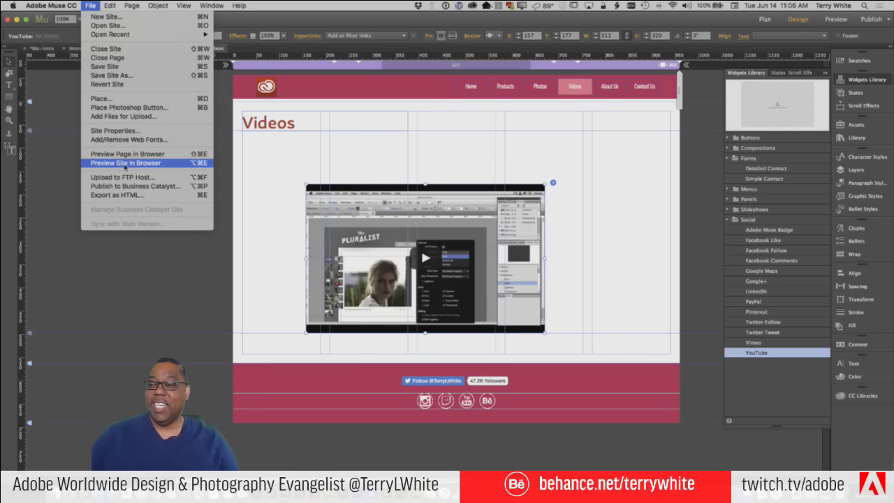
left_click(124, 154)
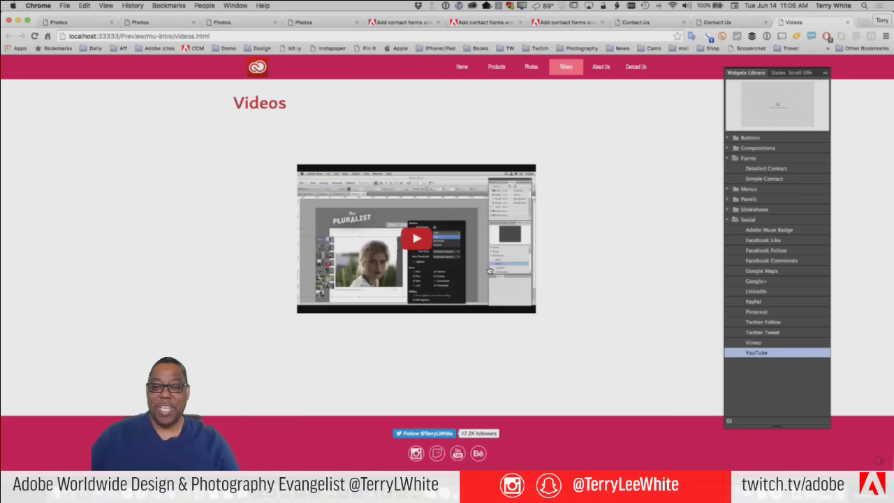
Play and pause the embedded YouTube video in Chrome, then return to Muse
left_click(418, 240)
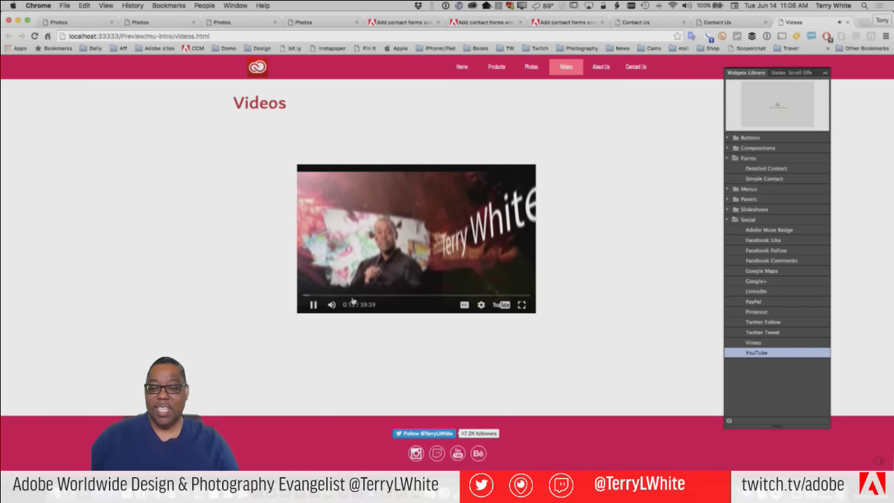
left_click(328, 312)
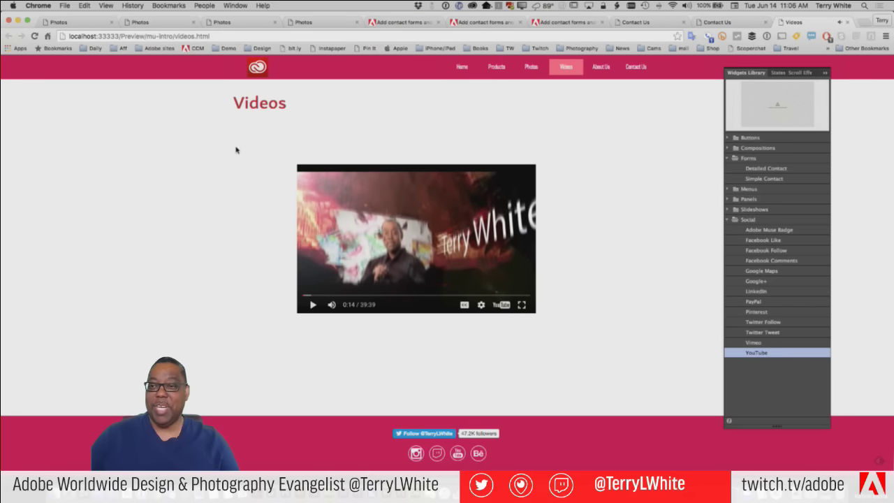
key("super+Tab")
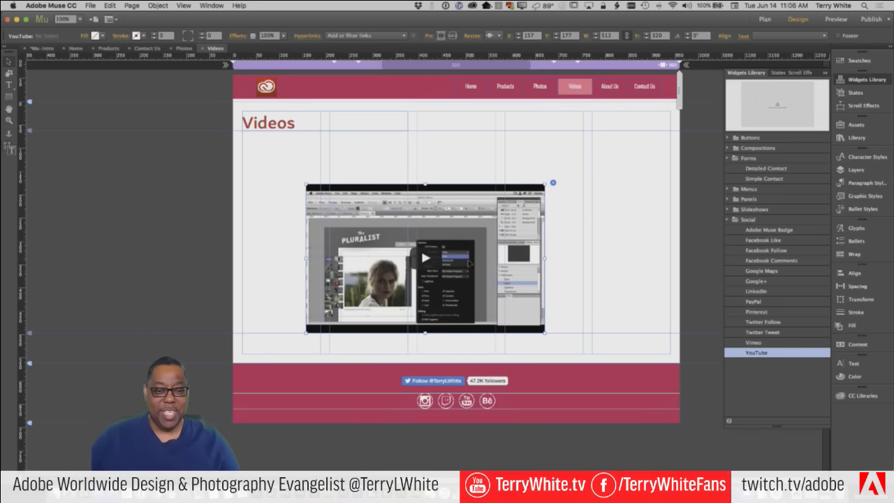
Move the YouTube widget up and right, then load YouTube's home page in Chrome
left_click_drag(425, 257, 449, 237)
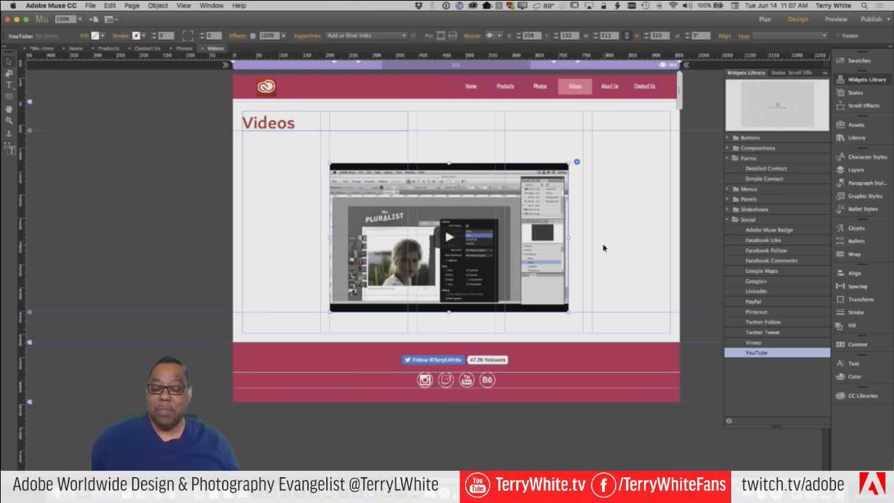
key("super+Tab")
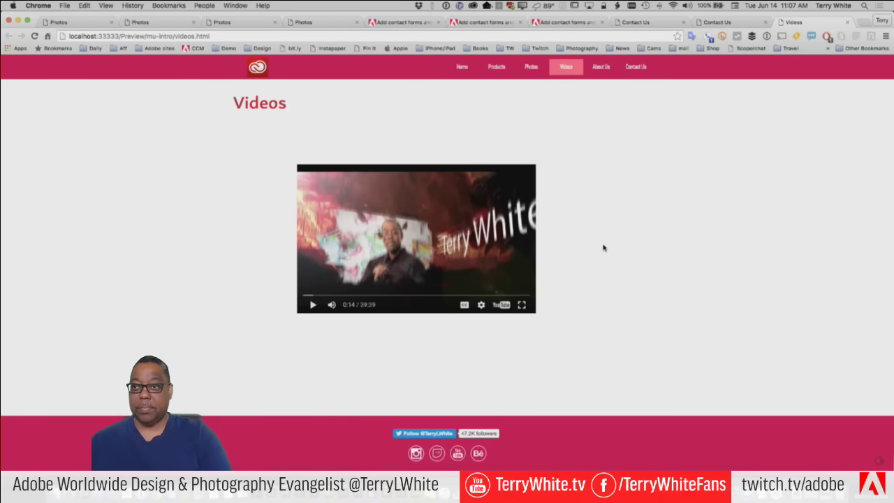
key("super+l")
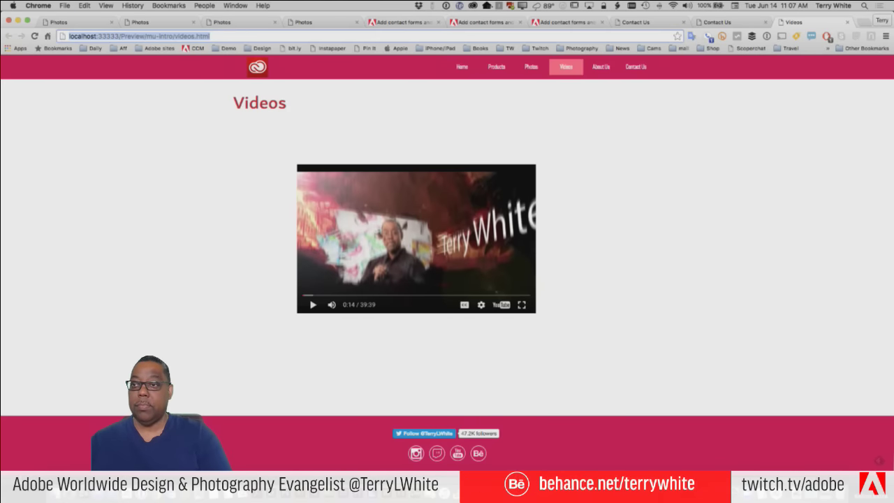
type("you")
key("Return")
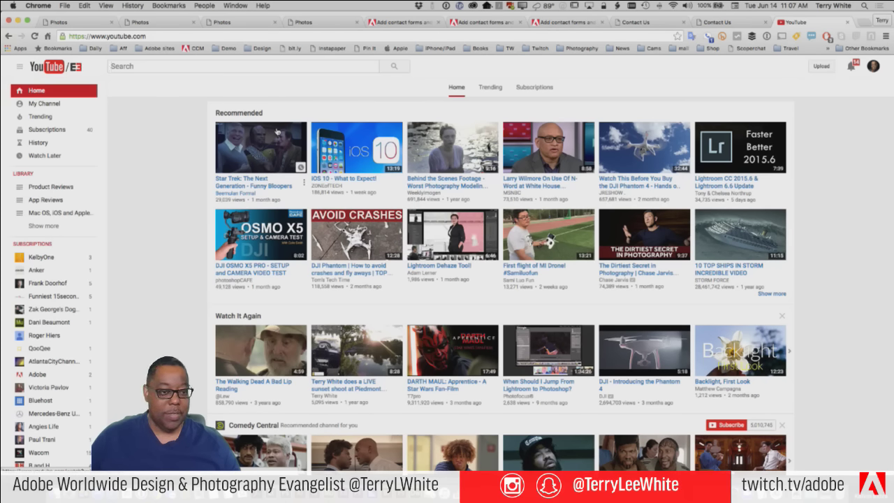
Open the Key & Peele 'Prepared for Terries' video and copy its video ID from the URL
scroll(430, 208, "down", 3)
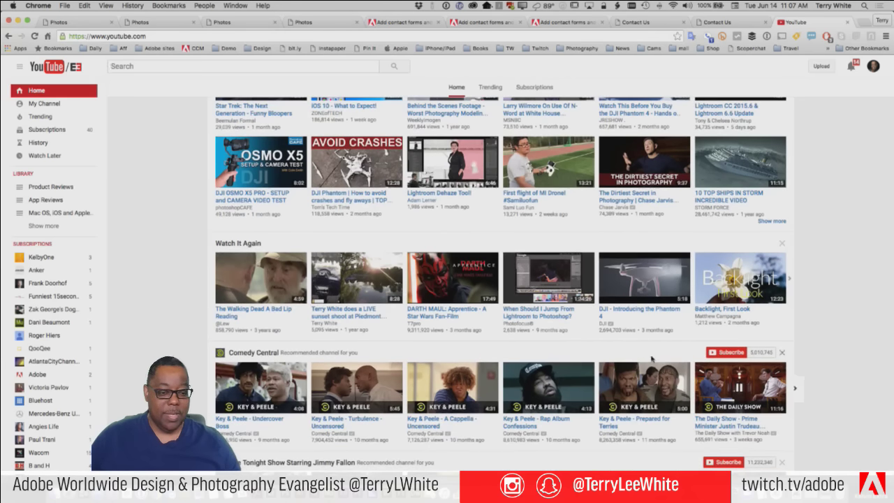
left_click(651, 398)
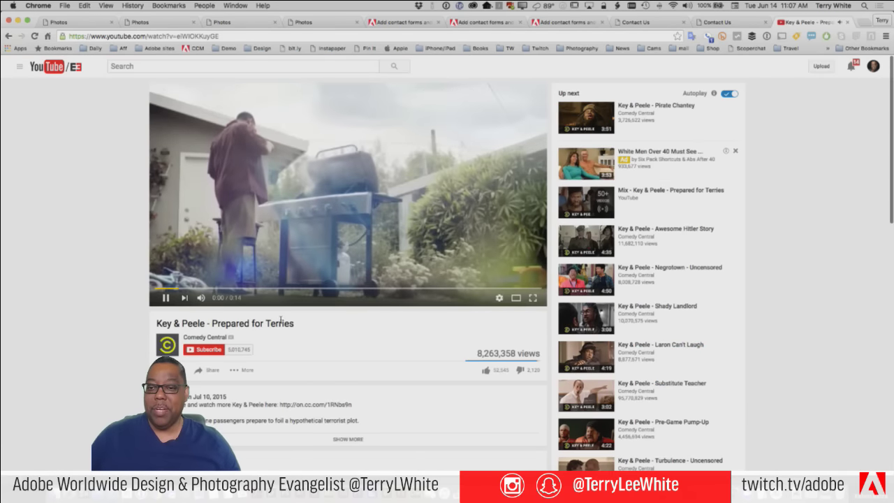
left_click(165, 298)
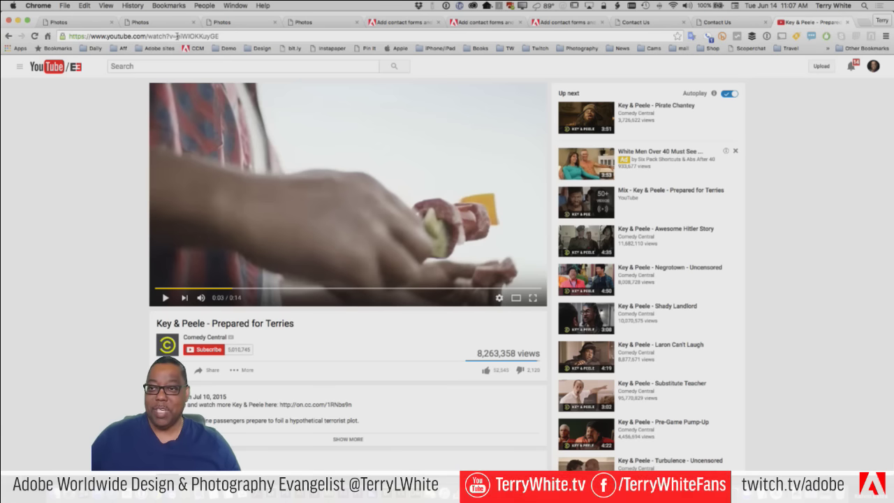
left_click_drag(176, 36, 229, 36)
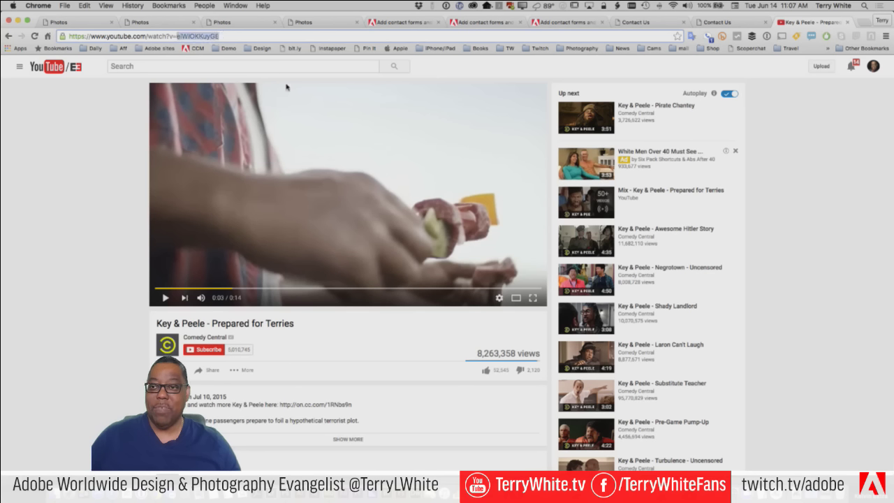
left_click(84, 6)
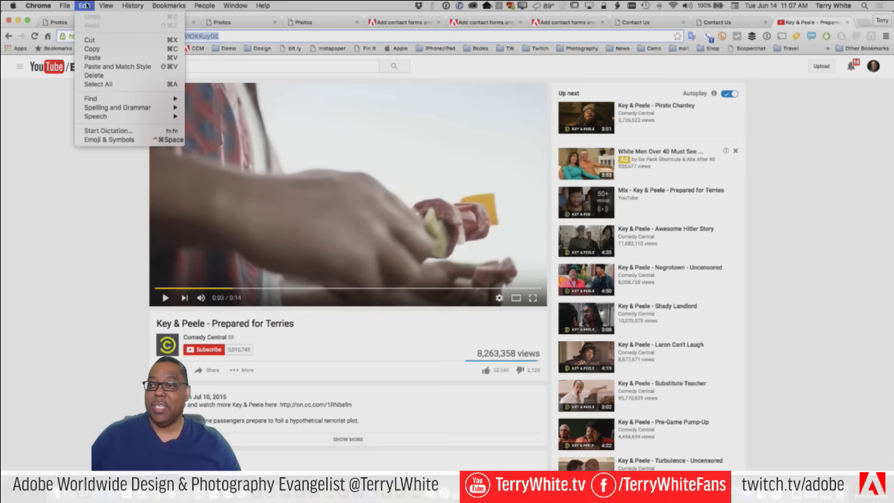
left_click(106, 53)
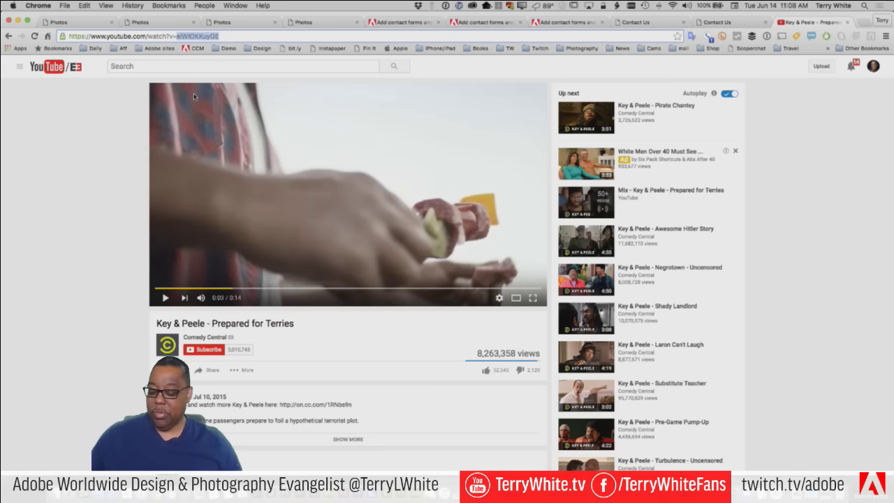
key("super+Tab")
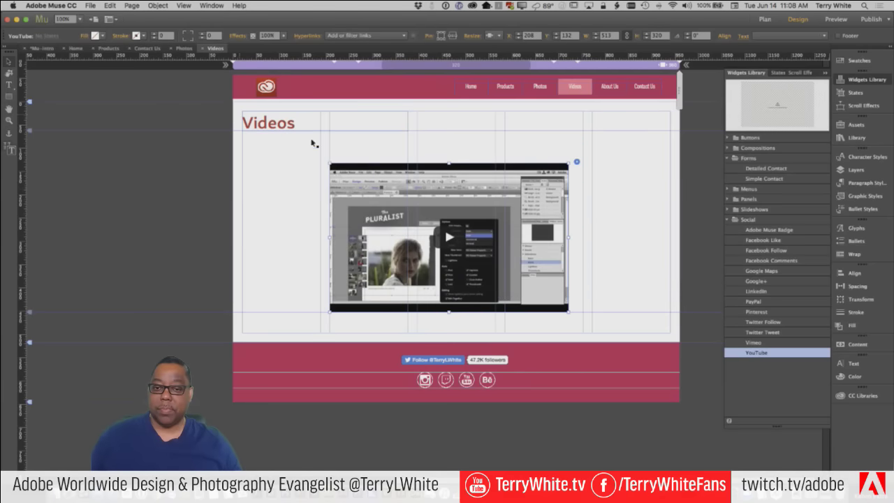
Paste the copied Key & Peele video ID into the YouTube widget's options
left_click(577, 163)
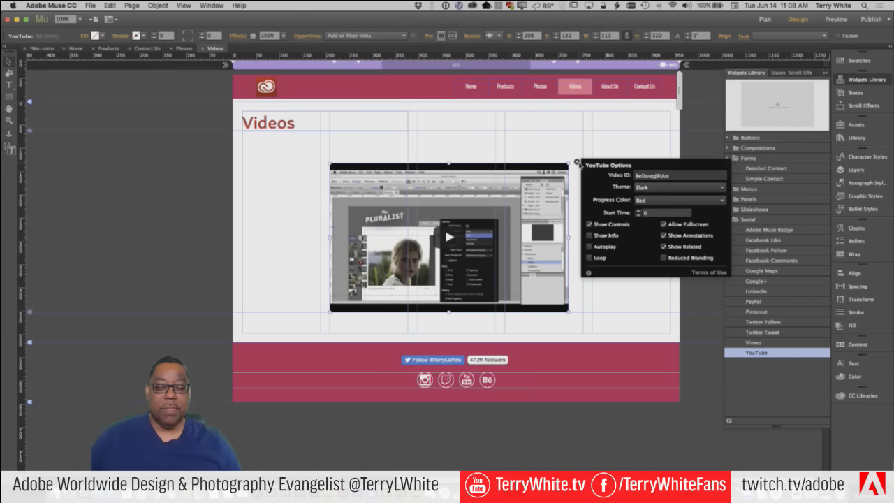
left_click_drag(691, 176, 622, 176)
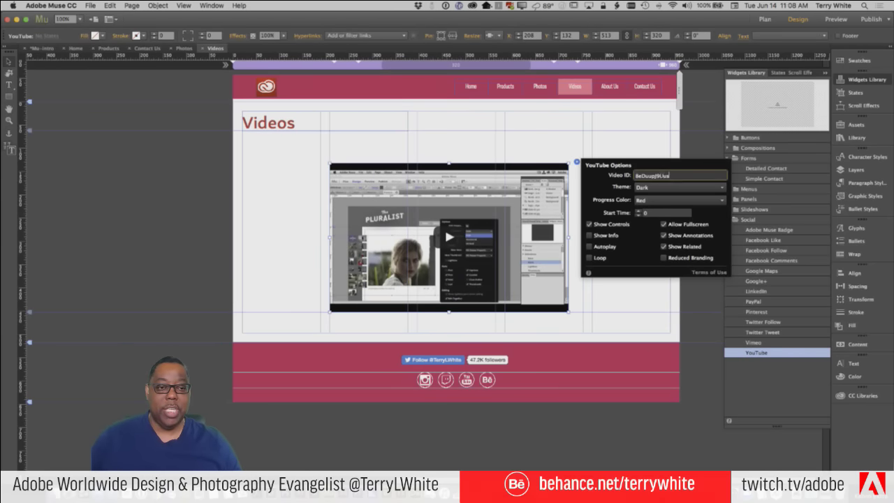
key("super+v")
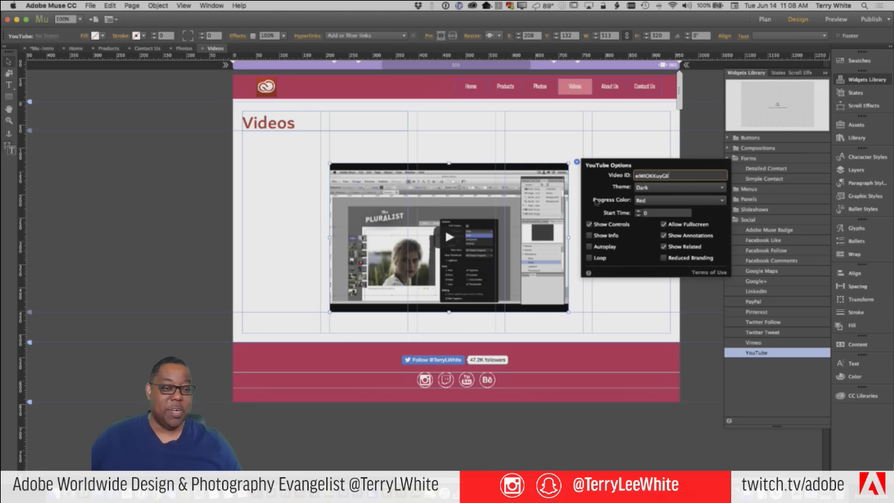
Keep the player theme Dark and progress colour Red, and close the widget options
left_click(645, 187)
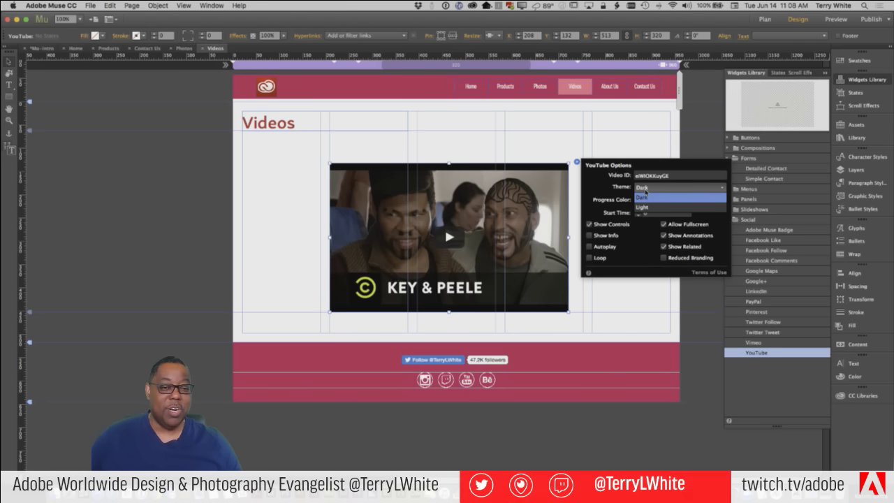
left_click(644, 201)
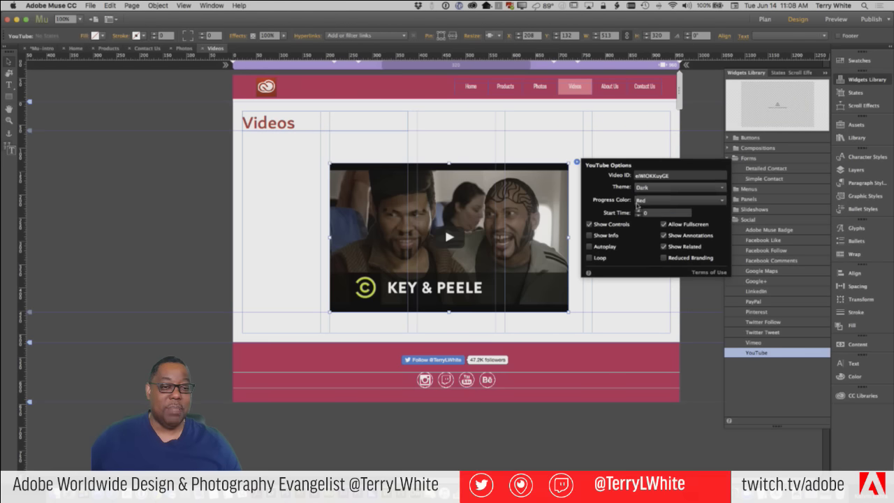
left_click(645, 201)
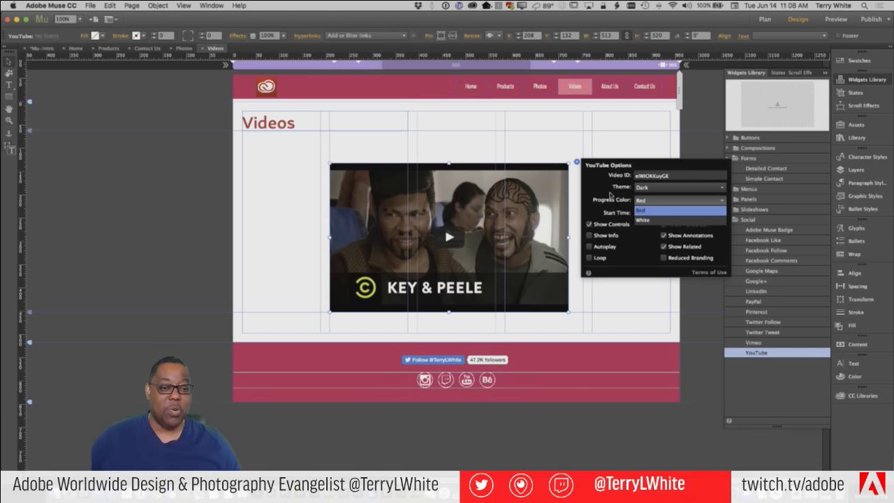
left_click(610, 197)
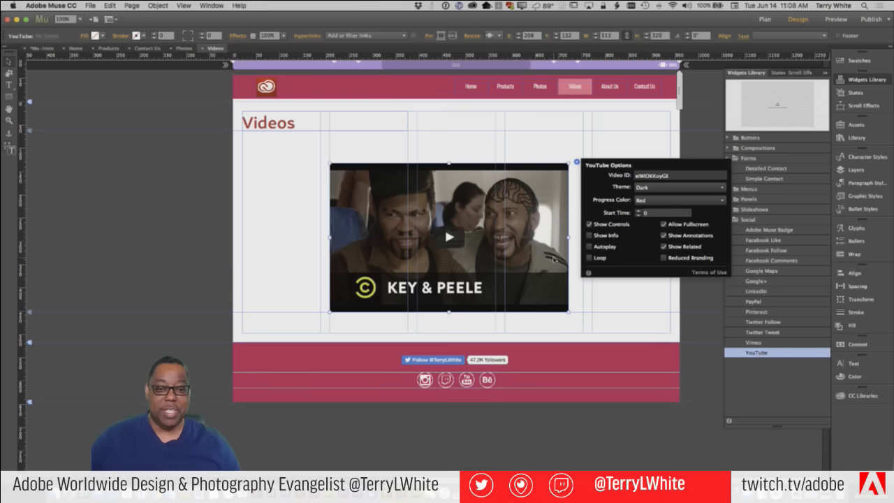
left_click(91, 6)
left_click(97, 5)
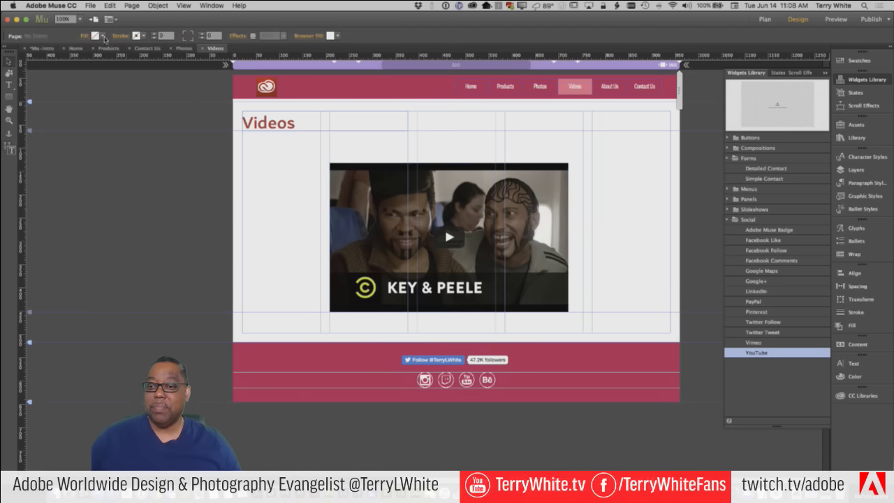
left_click(51, 6)
Preview the Videos page in Chrome, play and pause the Key & Peele video, and return to Muse
mouse_move(90, 5)
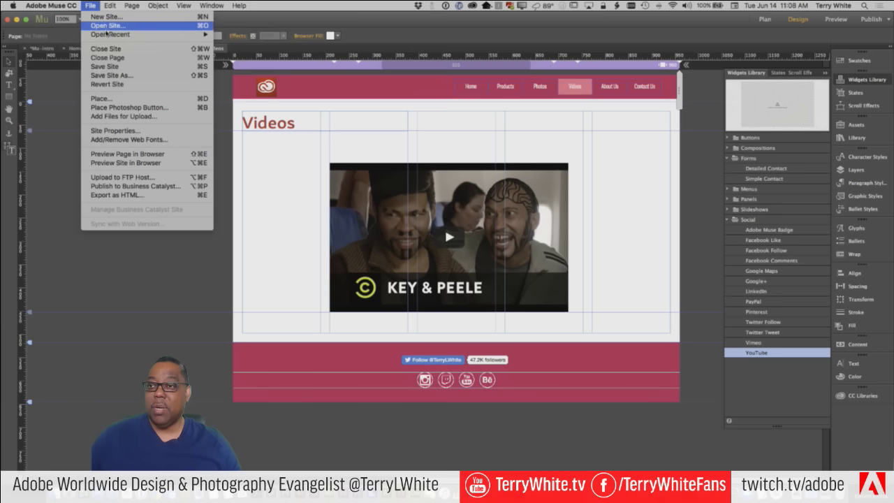
left_click(128, 153)
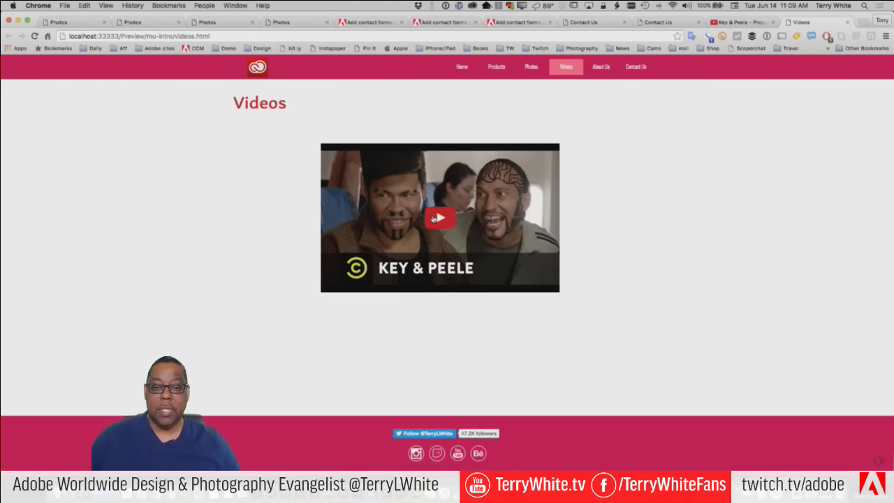
left_click(433, 218)
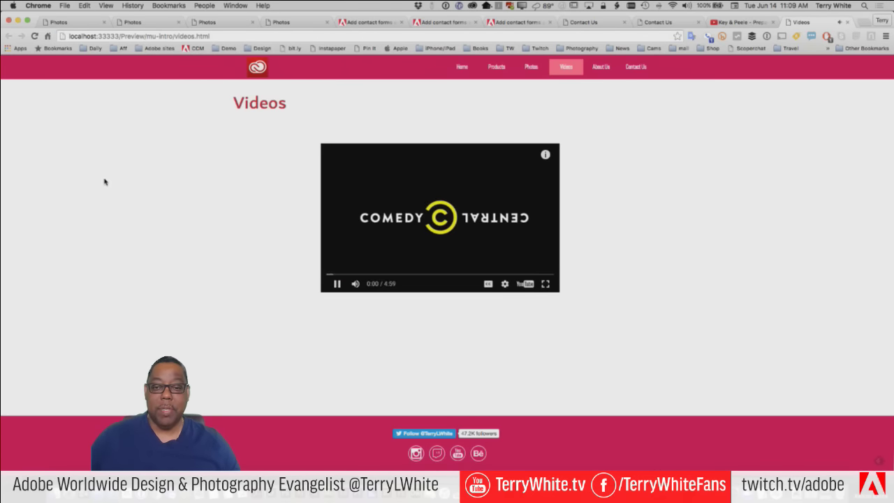
left_click(336, 283)
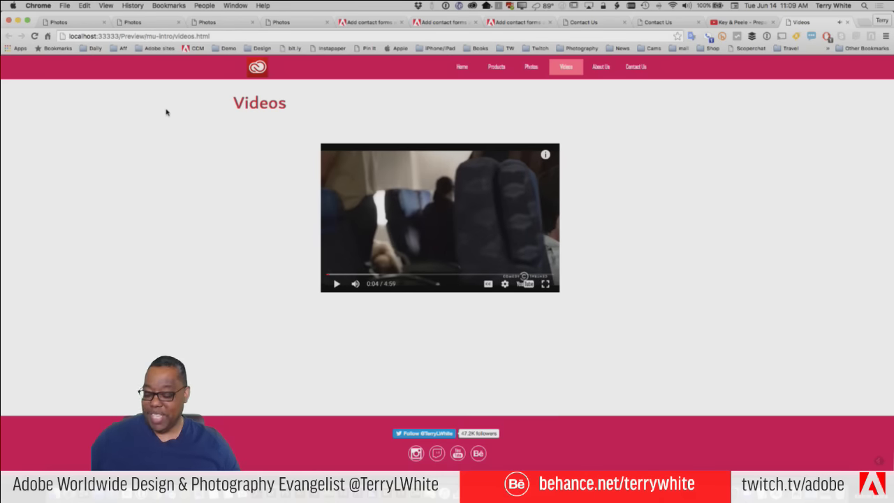
key("super+Tab")
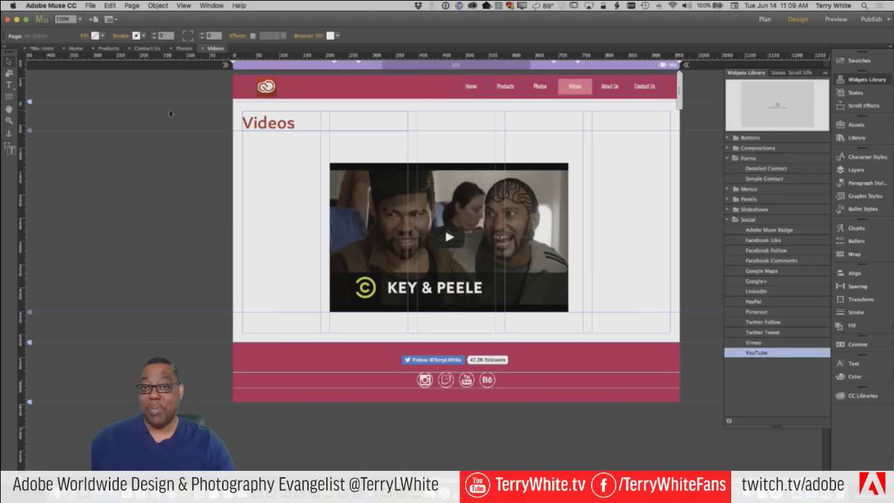
Resize the YouTube widget by its corner handle to about 574 × 348
left_click(535, 201)
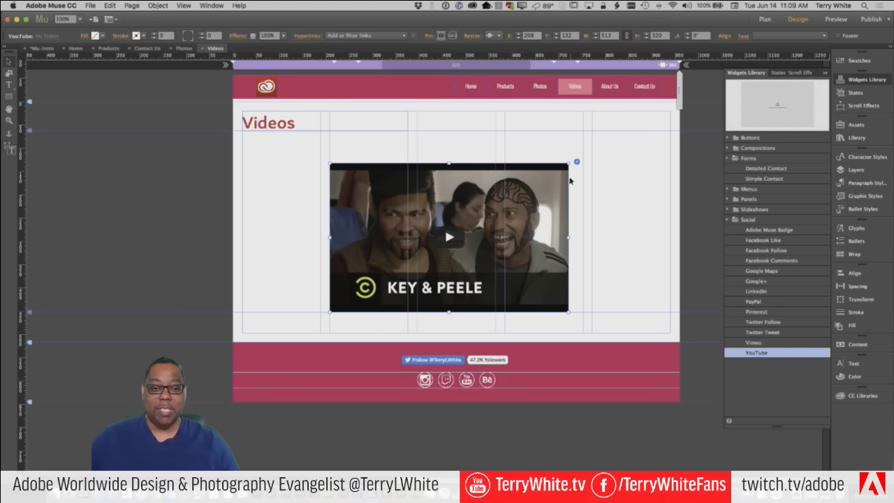
left_click_drag(570, 163, 615, 247)
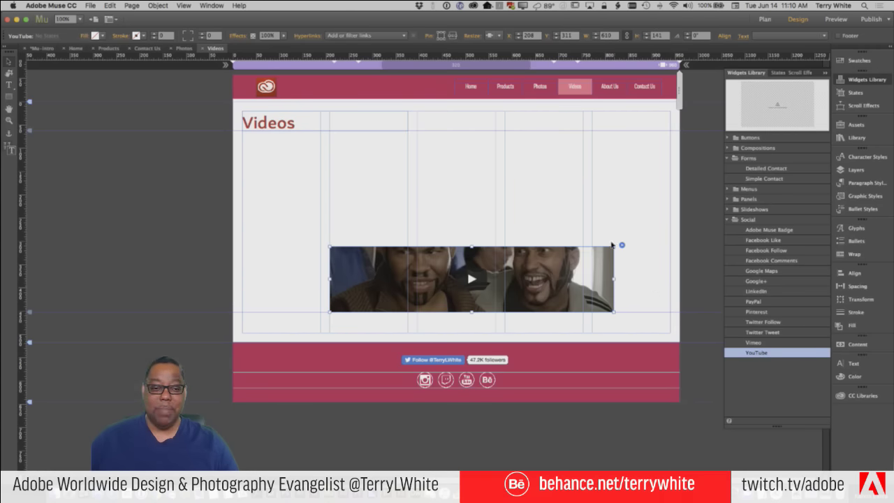
left_click_drag(615, 245, 600, 116)
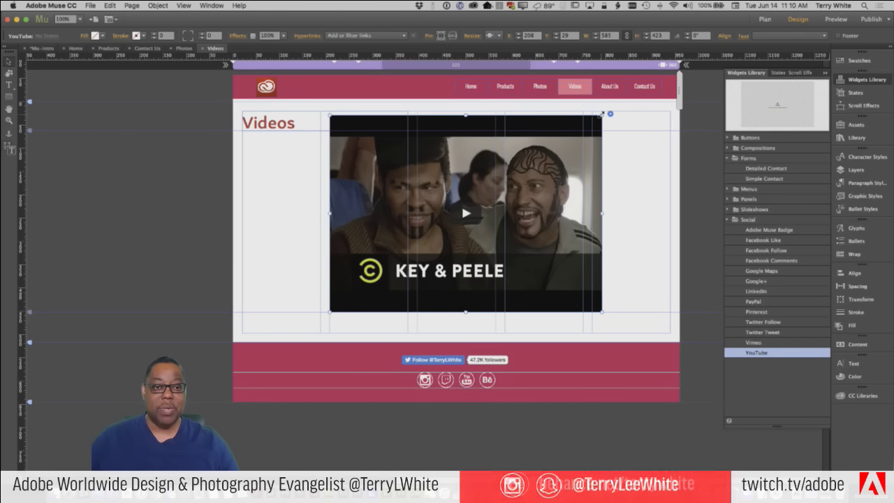
left_click_drag(601, 117, 597, 150)
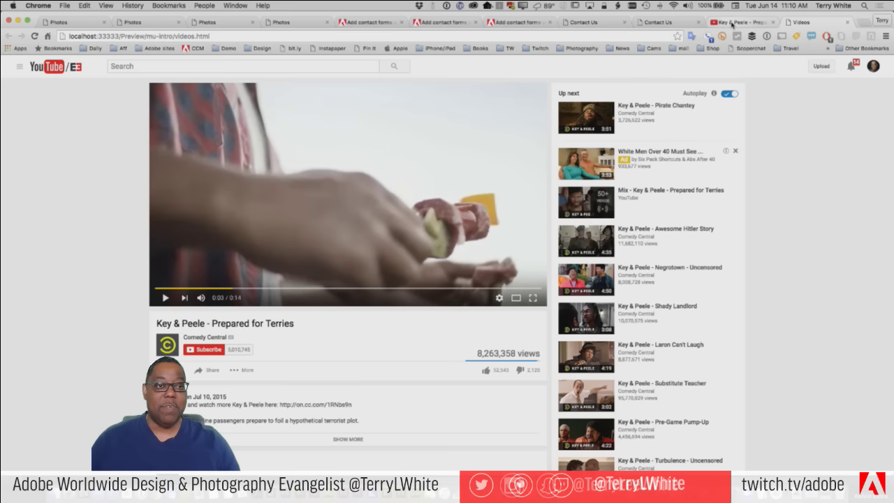
Go to YouTube's home page and open The Walking Dead A Bad Lip Reading video
key("ctrl+shift+Tab")
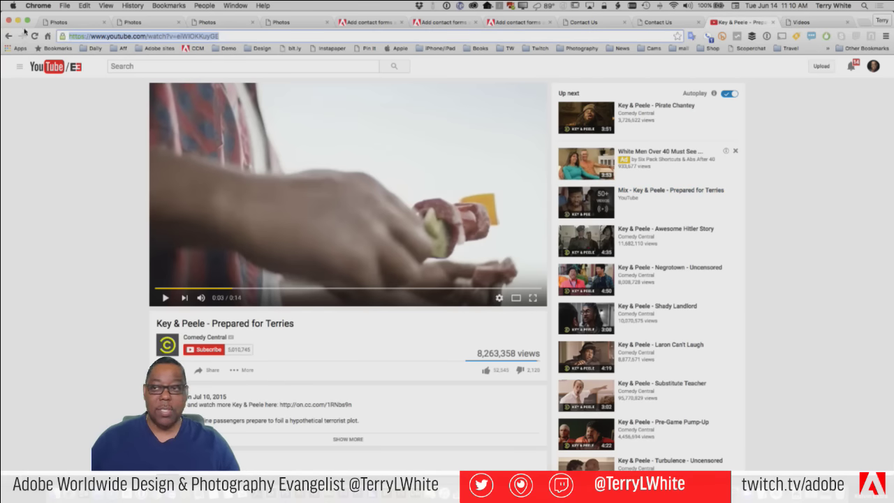
key("super+v")
key("Return")
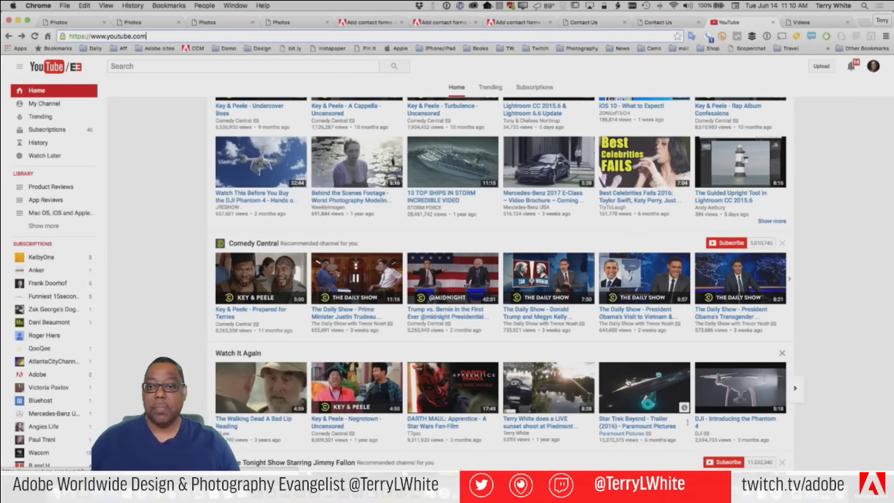
scroll(500, 280, "up", 2)
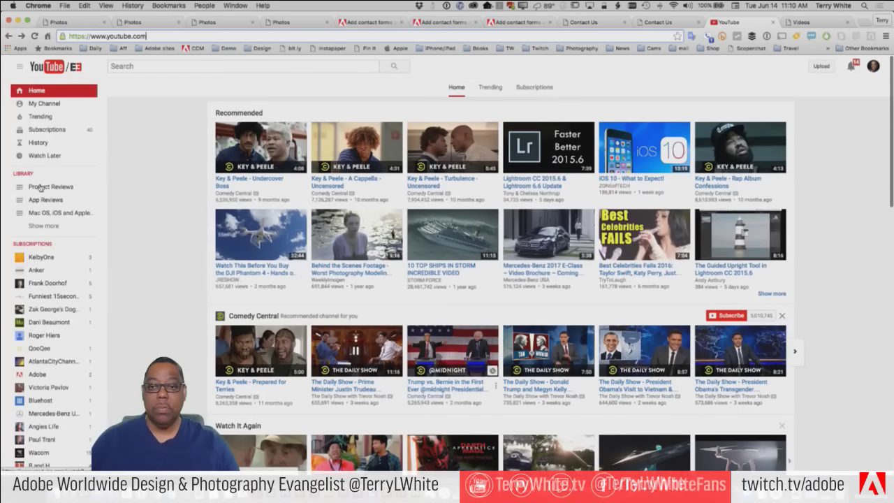
scroll(297, 253, "down", 5)
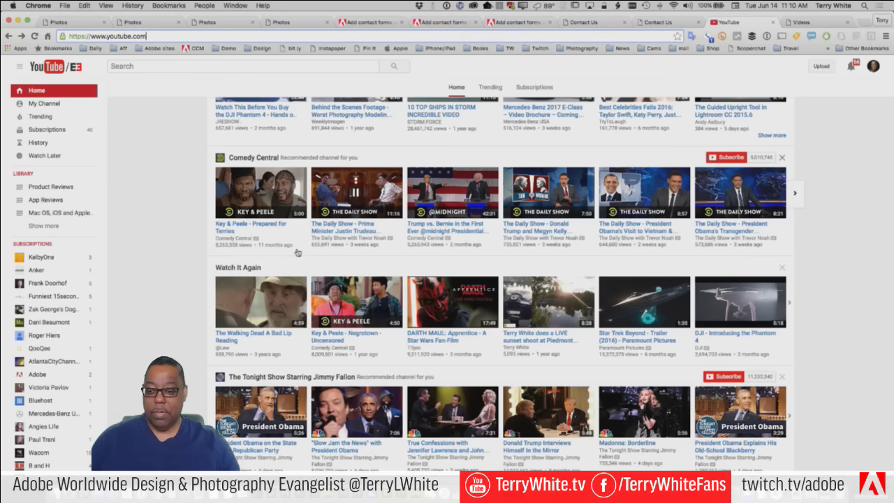
left_click(259, 311)
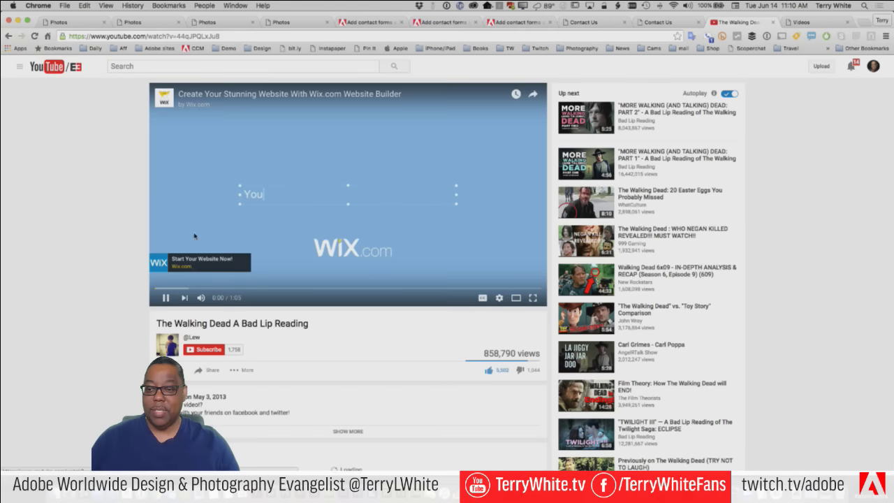
Copy the video's ID from the address and reopen the YouTube widget's options in Muse
double_click(180, 36)
key("super+c")
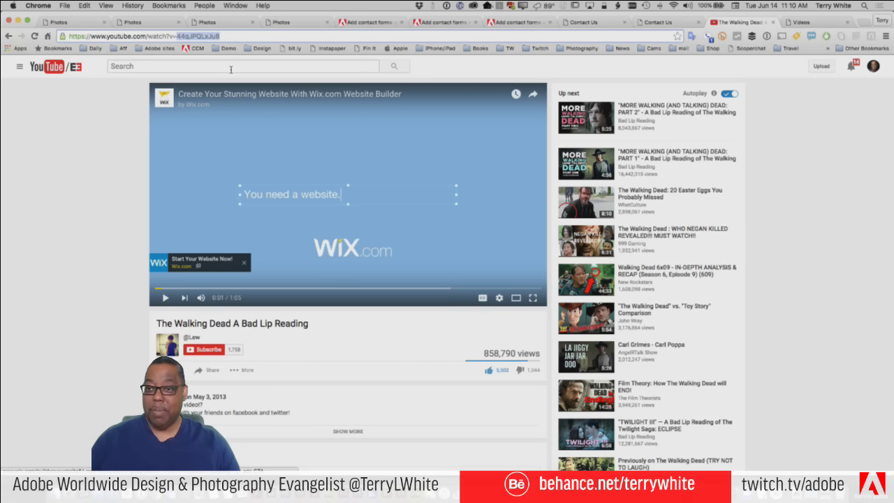
key("super+Tab")
left_click(605, 149)
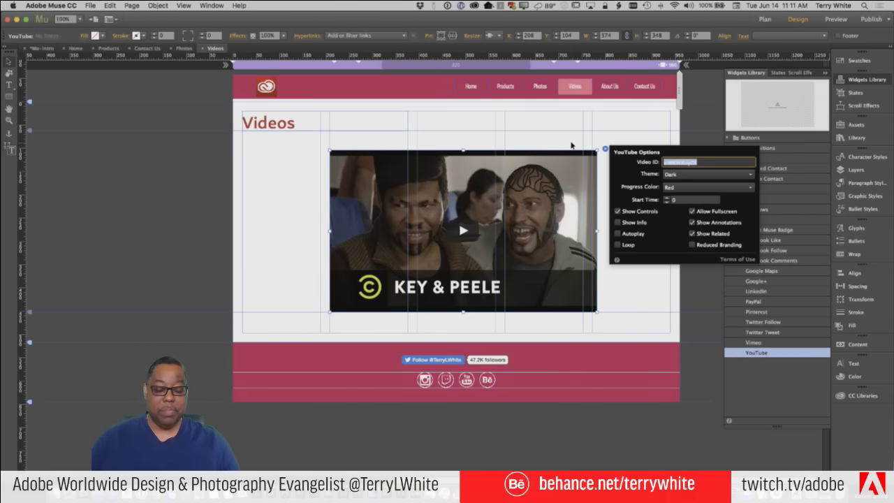
Set the YouTube widget's Video ID to 44qJPQLxJu8, then reselect the widget
key("super+v")
key("Return")
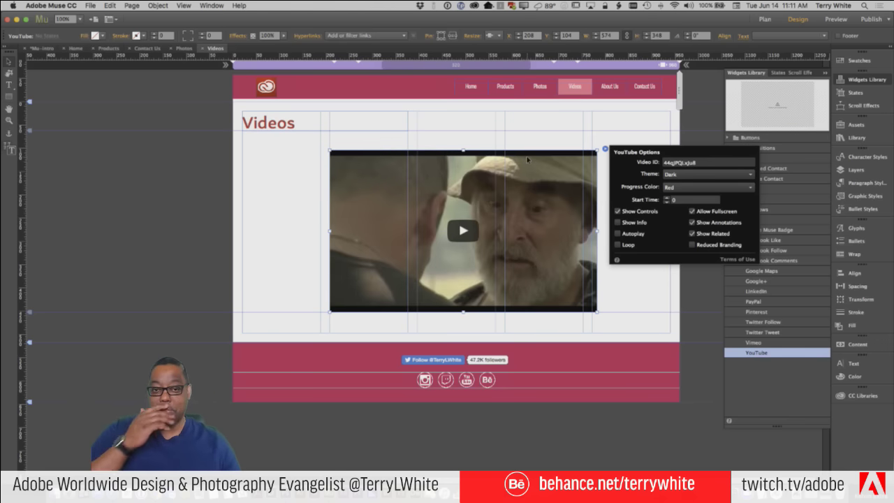
left_click(602, 144)
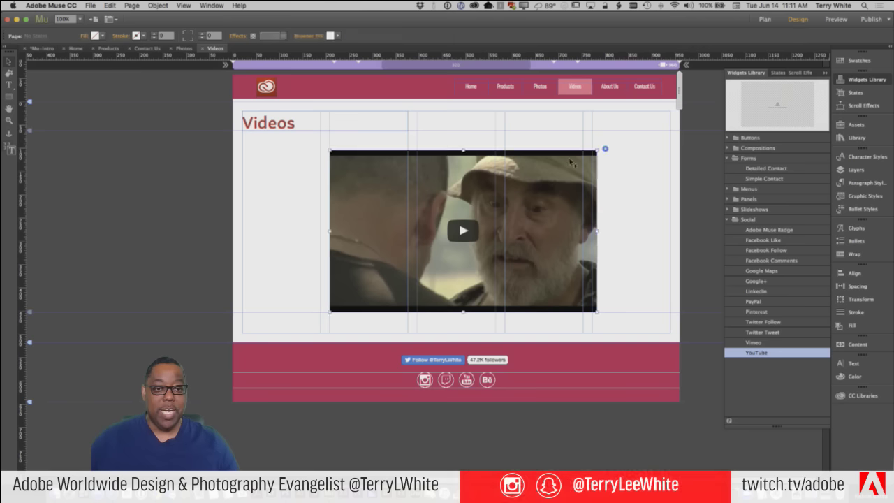
left_click(588, 155)
Resize the YouTube widget, lowering its top edge to about a 320 px height
left_click_drag(597, 149, 598, 152)
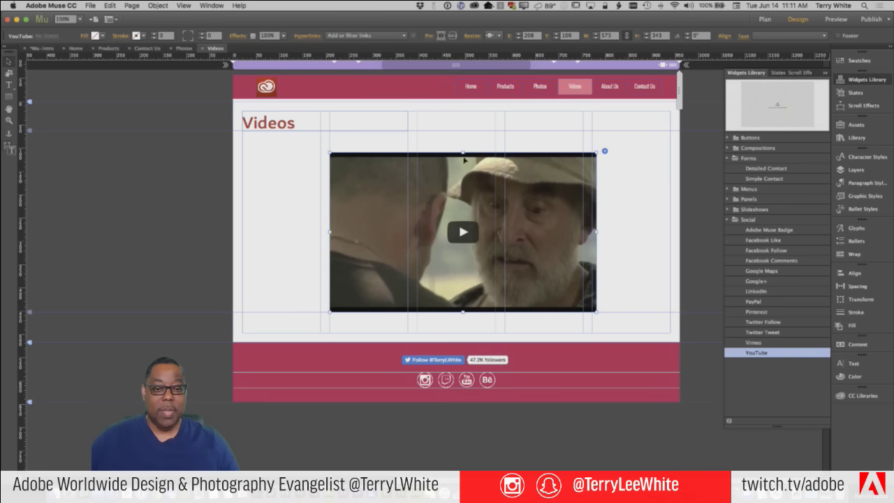
left_click_drag(463, 151, 465, 157)
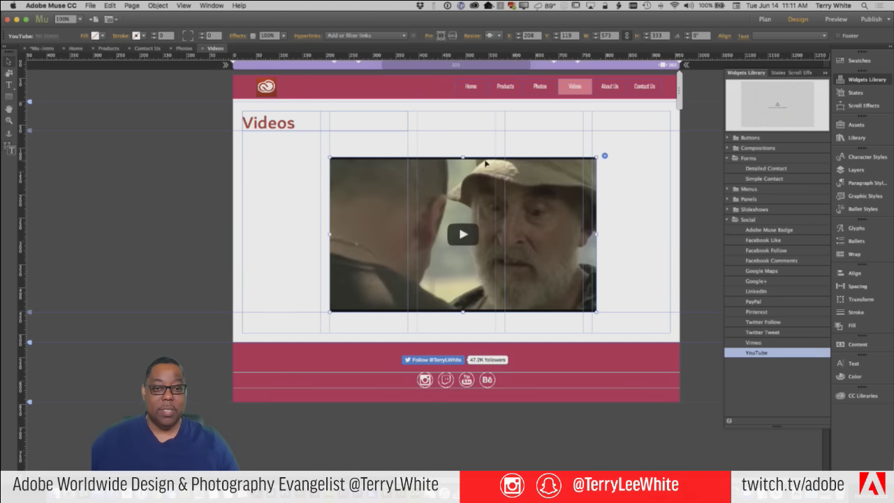
left_click_drag(463, 157, 463, 162)
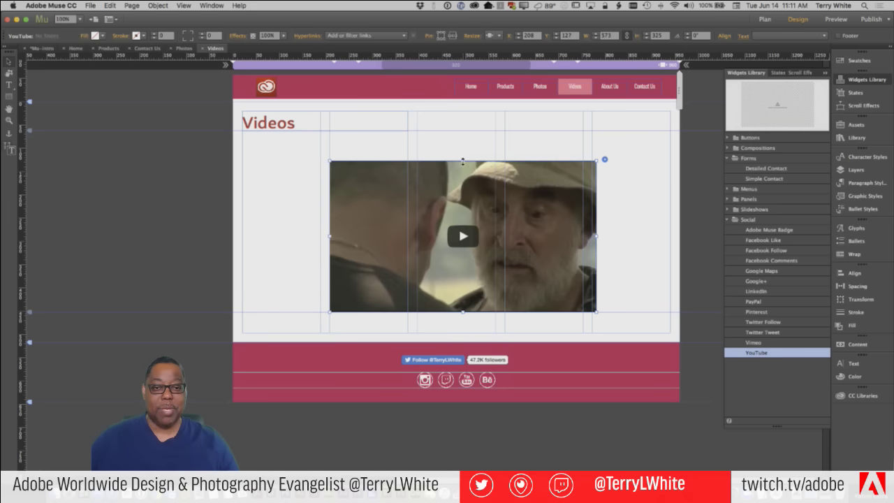
left_click_drag(462, 162, 463, 166)
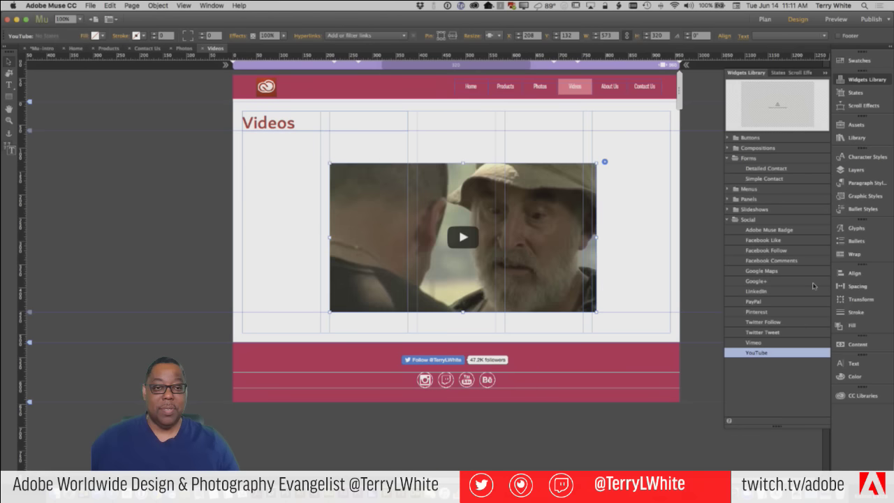
Place the widget just below the Videos heading and keep Responsive Width resizing
left_click_drag(567, 283, 615, 395)
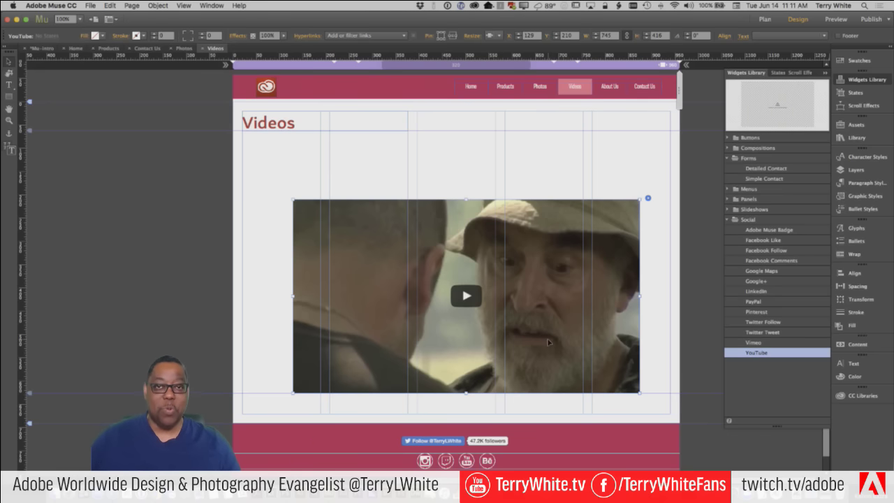
left_click_drag(549, 344, 538, 329)
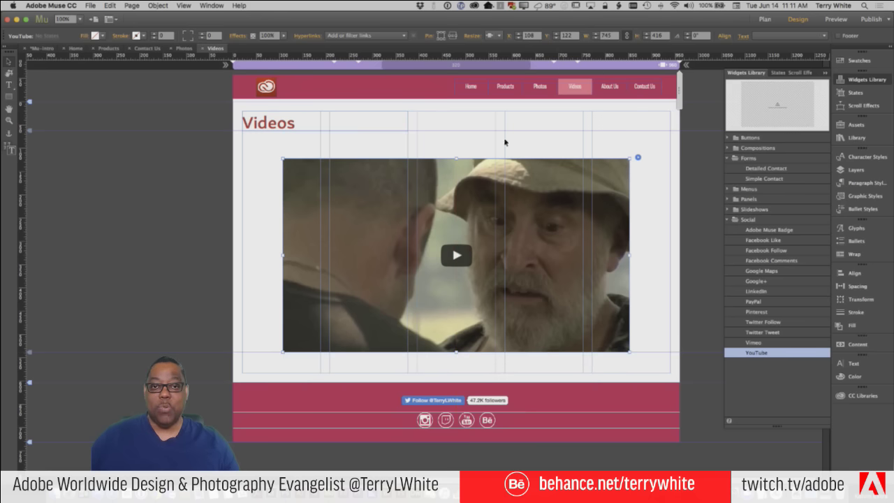
left_click(490, 36)
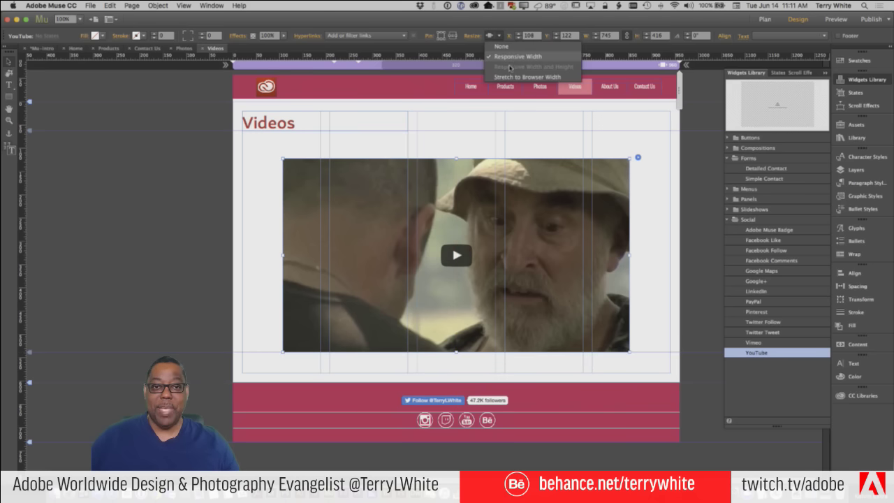
left_click(490, 35)
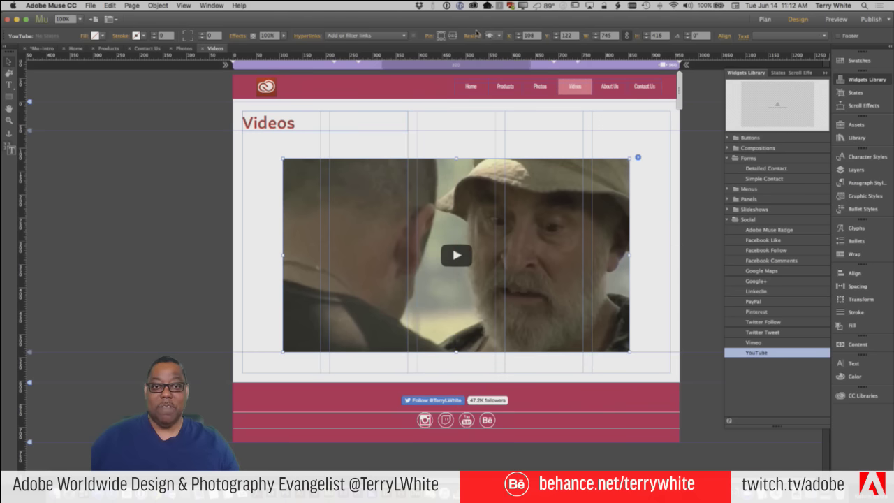
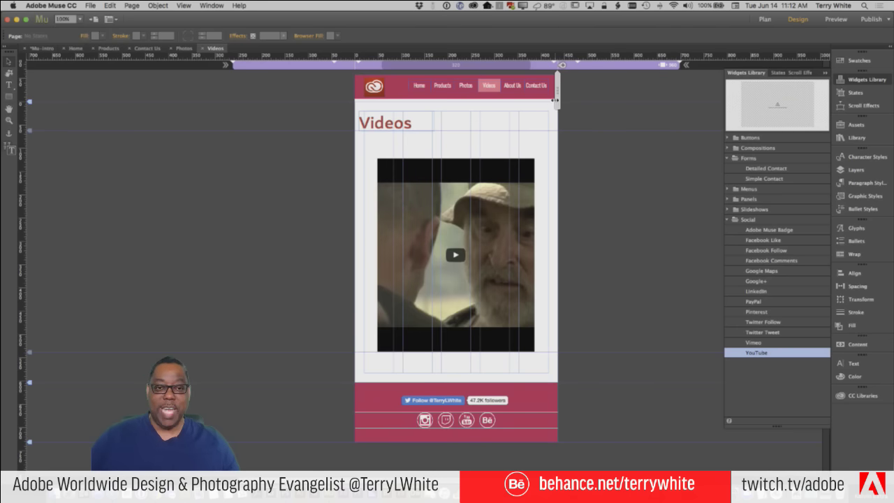
At the 960 desktop layout, set the YouTube video's Resize option to None
left_click(641, 67)
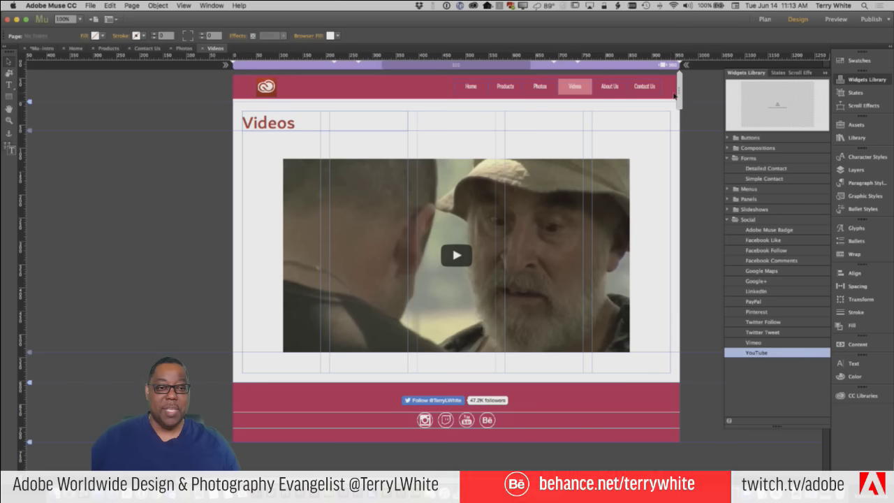
left_click_drag(672, 94, 654, 105)
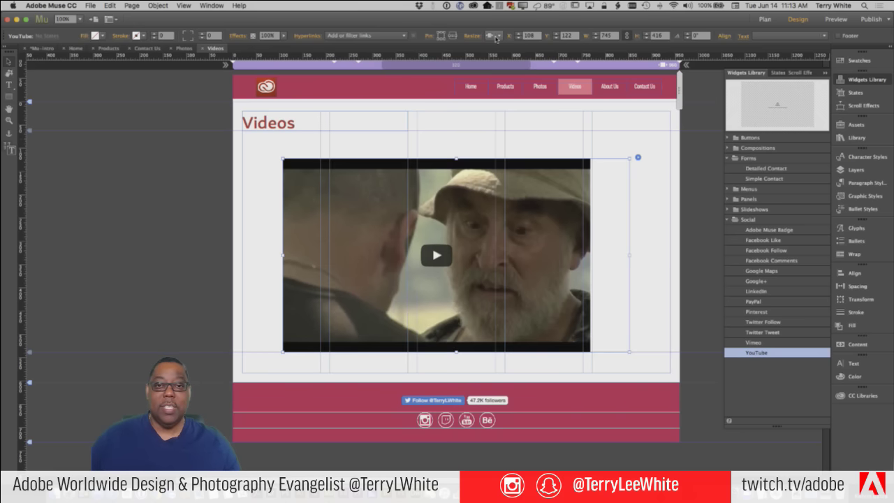
left_click(492, 35)
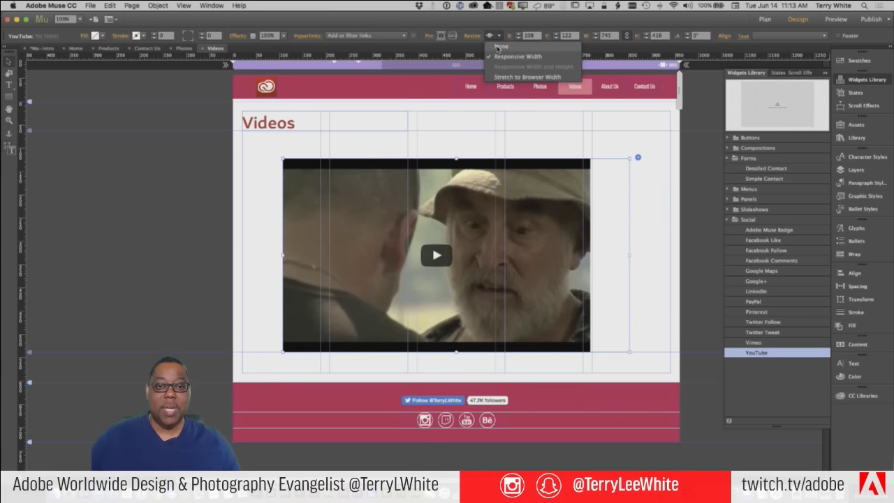
left_click(499, 47)
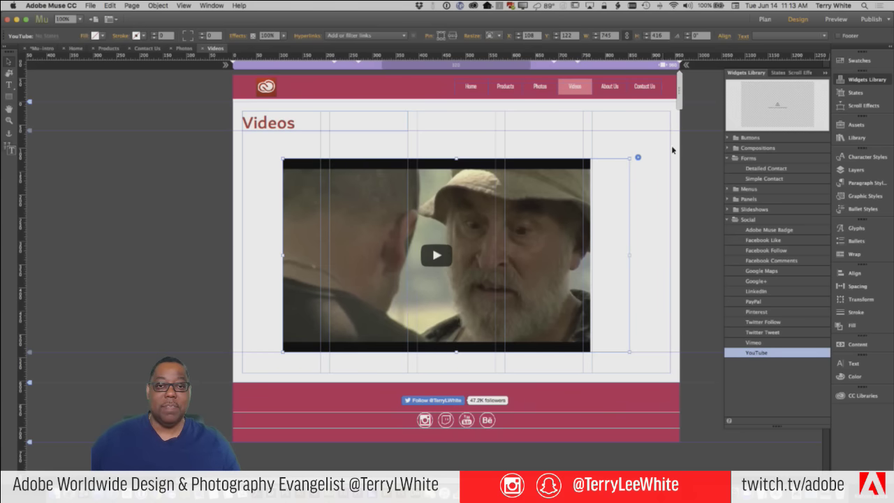
left_click(659, 186)
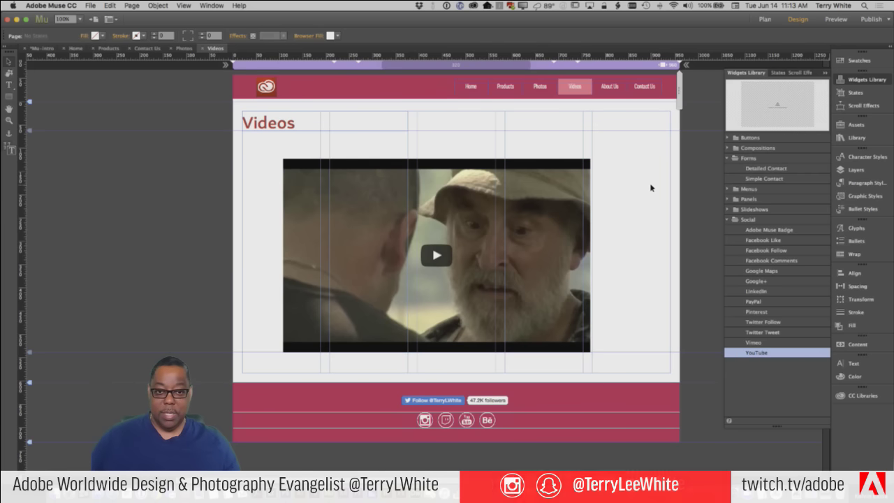
Undo the change to the YouTube video's resize option
left_click(110, 5)
left_click(119, 15)
left_click(110, 6)
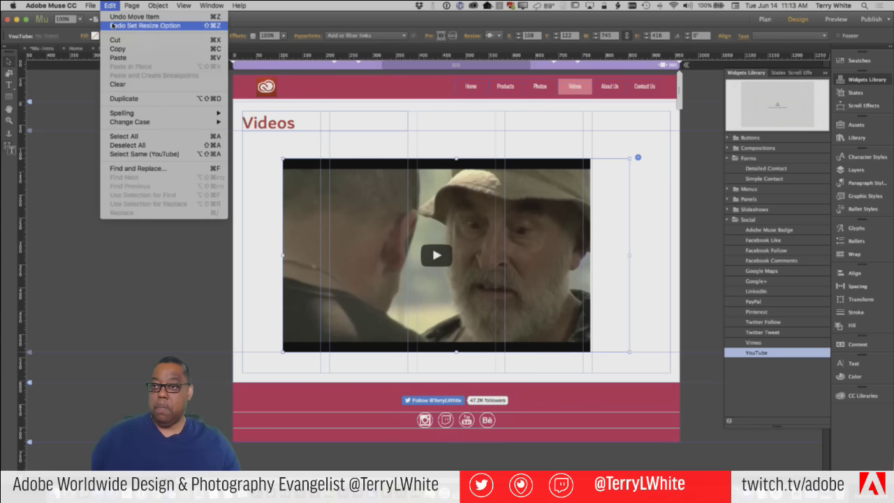
left_click(112, 26)
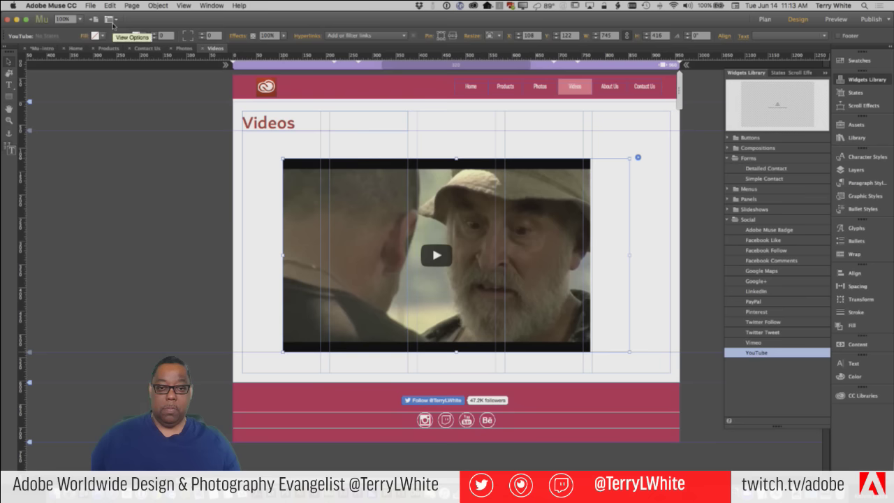
left_click(110, 5)
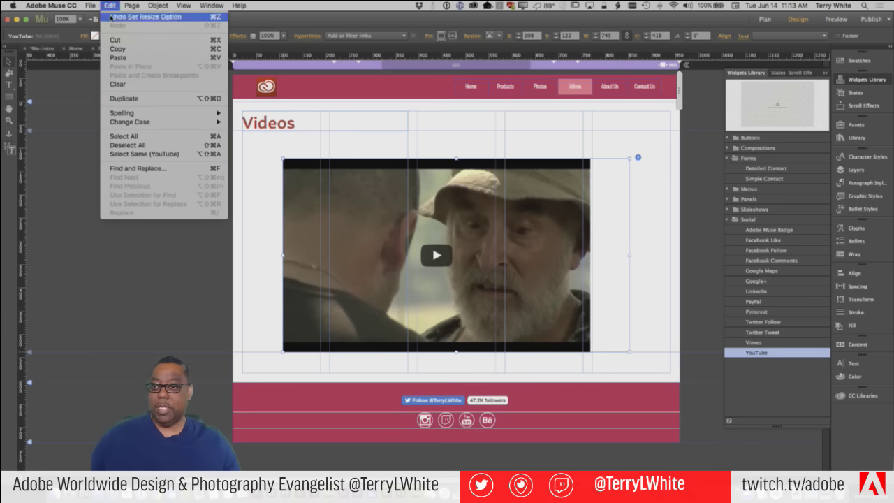
left_click(110, 16)
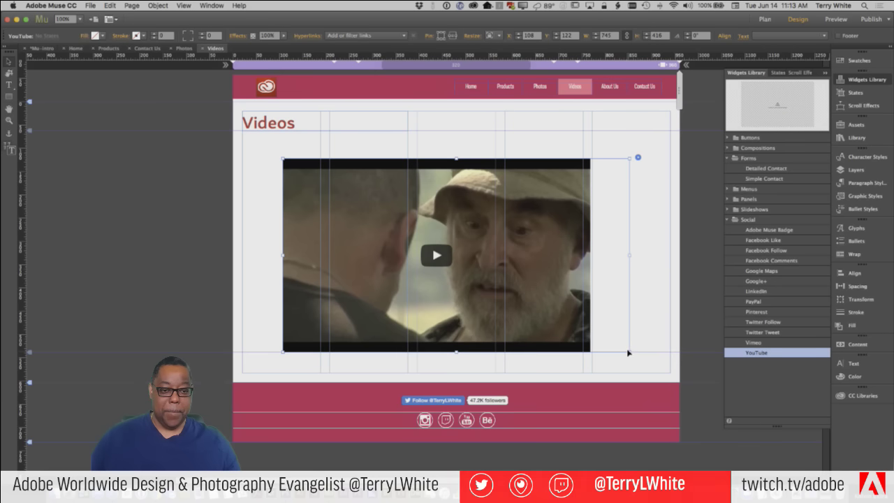
Resize the YouTube video to span the content area, centre it, and narrow the page toward 782 pixels
left_click_drag(630, 352, 611, 353)
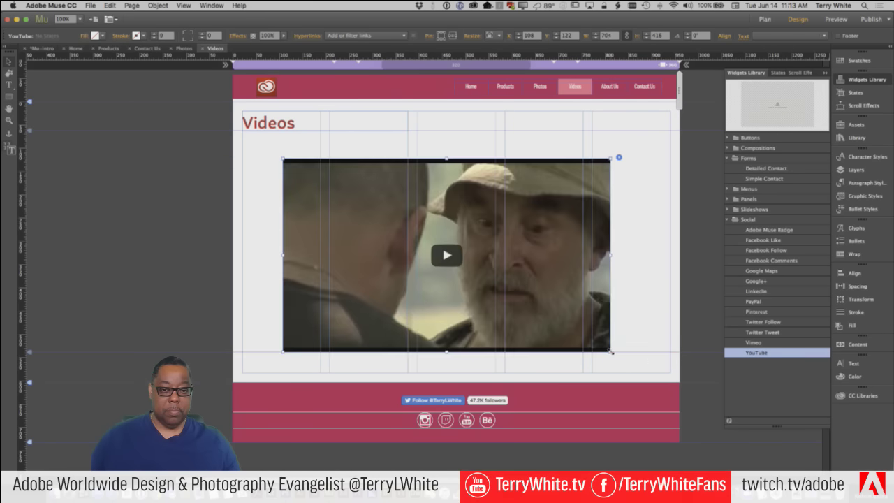
left_click_drag(611, 352, 626, 345)
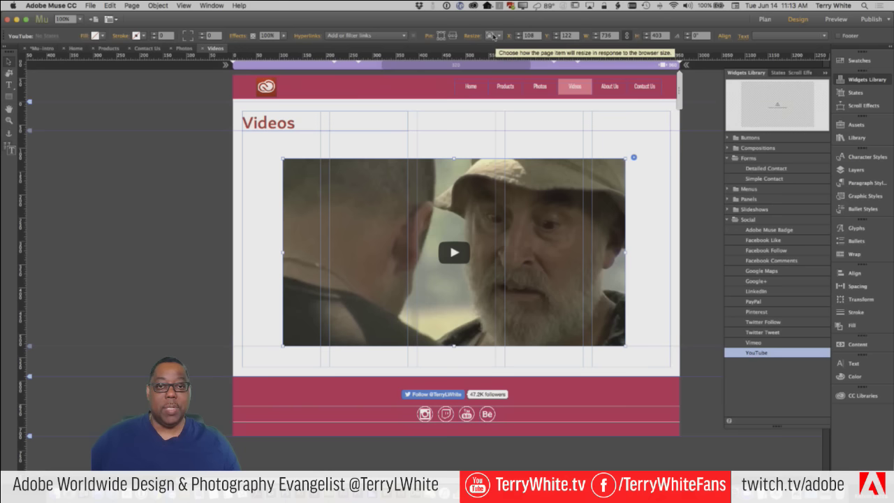
left_click(493, 36)
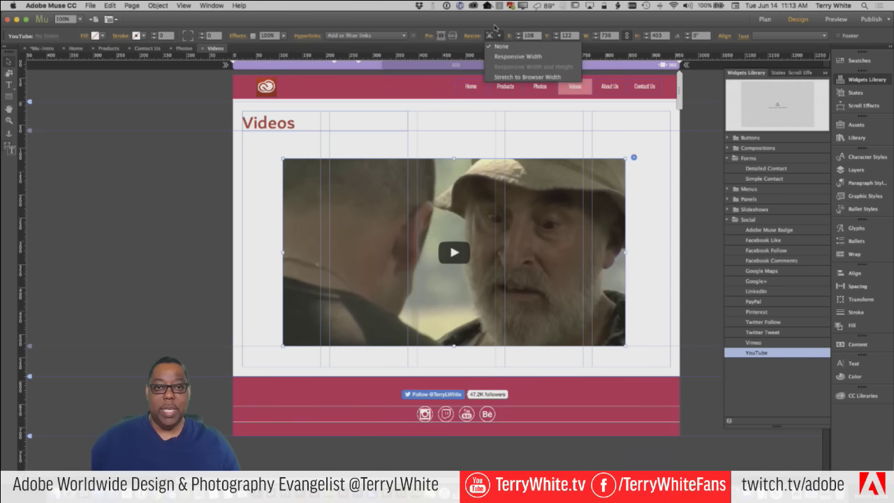
left_click(501, 46)
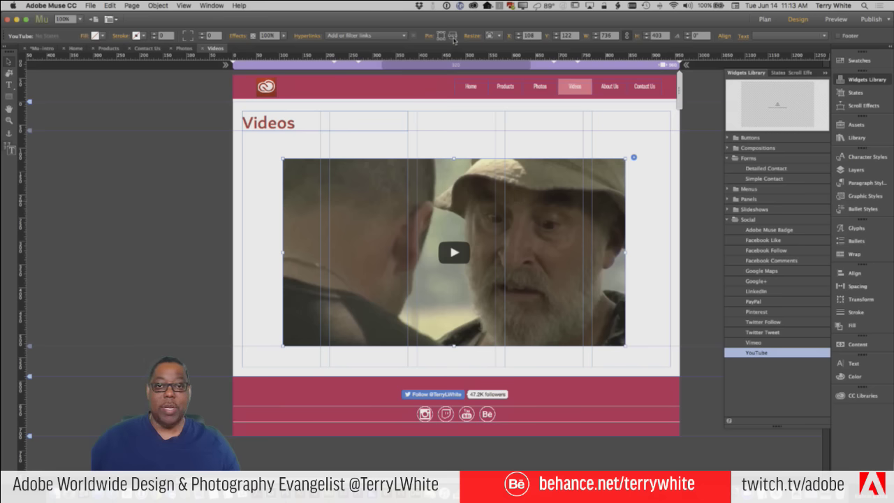
left_click_drag(530, 208, 532, 208)
key("Left")
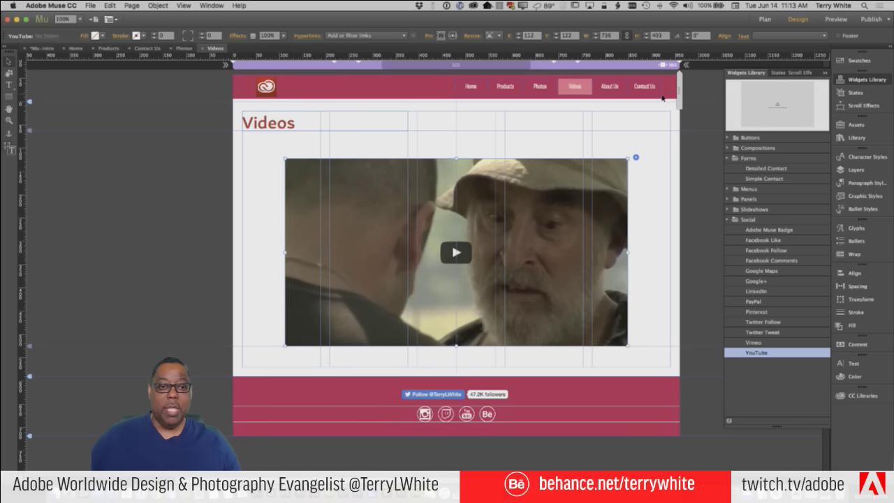
left_click_drag(677, 98, 636, 109)
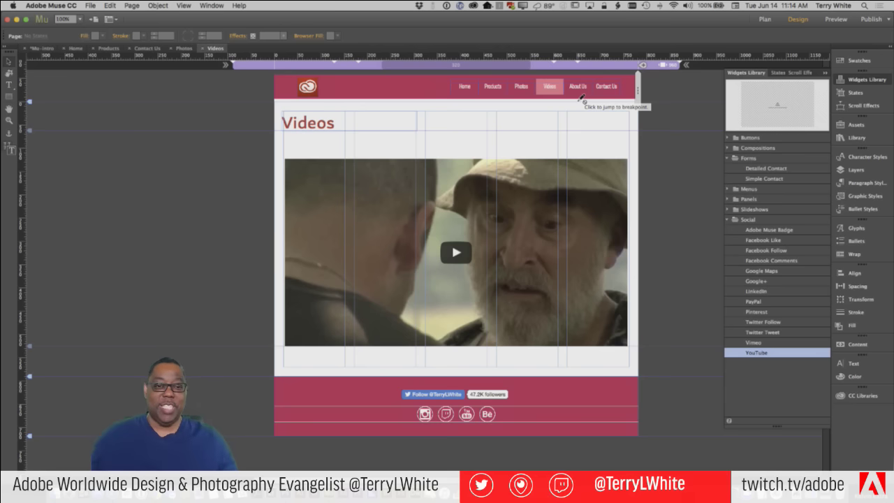
Add a 782-pixel breakpoint, then shrink the YouTube video to 513 × 281 and centre it
left_click(633, 264)
left_click(627, 320)
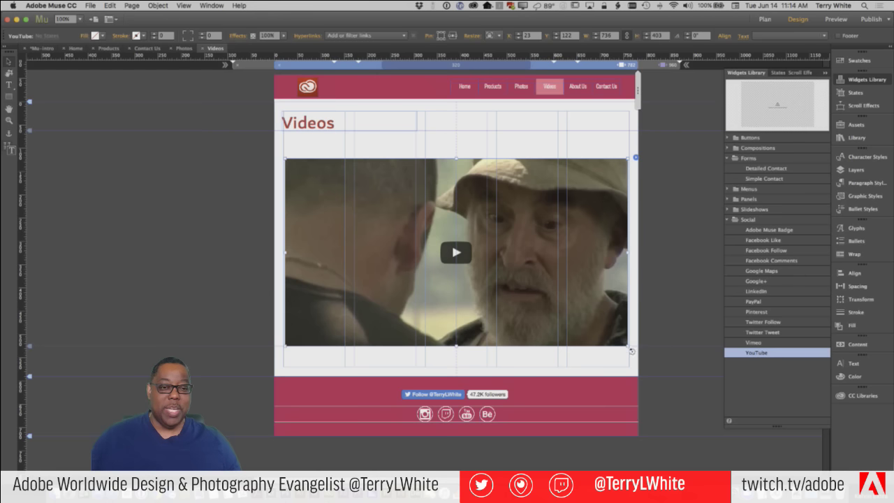
left_click_drag(626, 343, 526, 276)
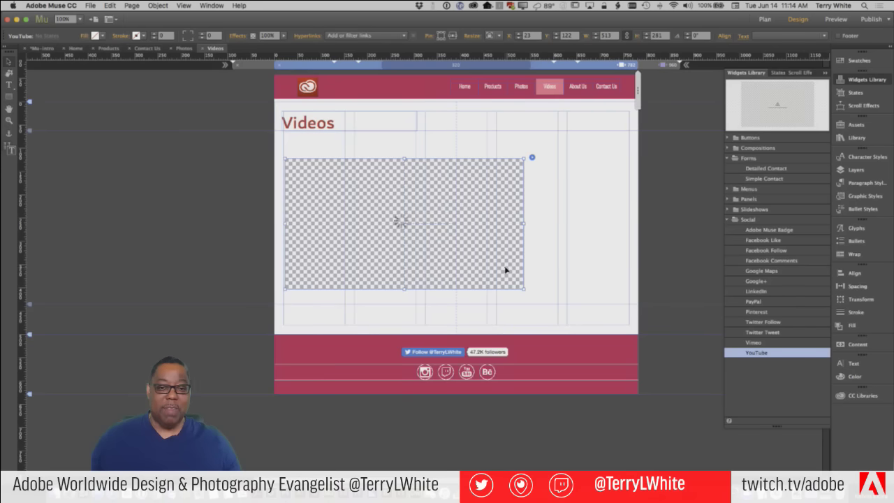
left_click_drag(506, 270, 558, 270)
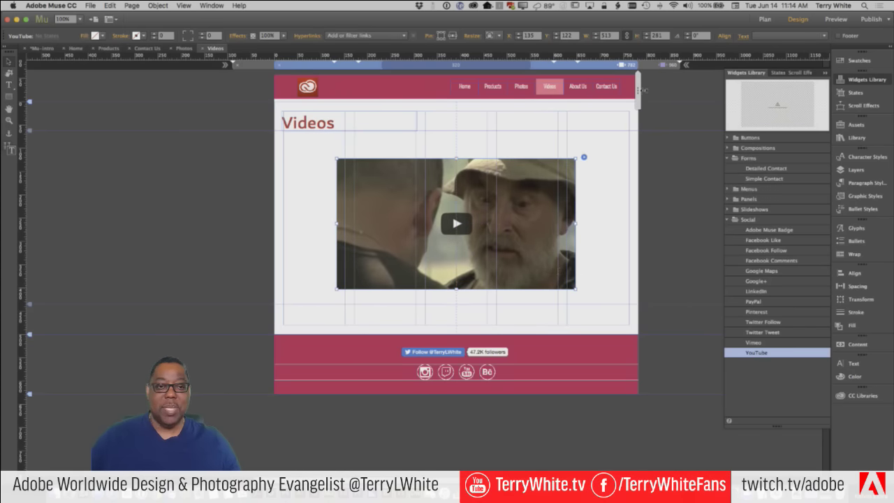
Add a narrower breakpoint and shrink the YouTube video again to fit that layout
left_click_drag(638, 89, 586, 98)
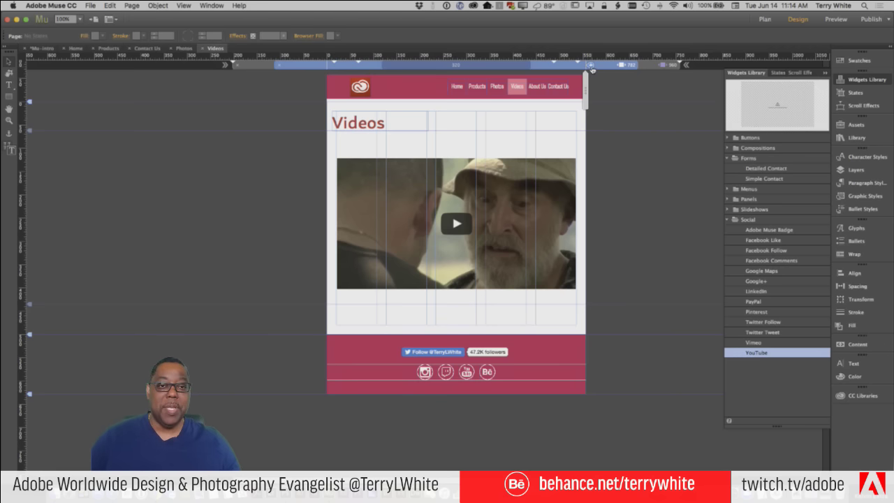
left_click(590, 66)
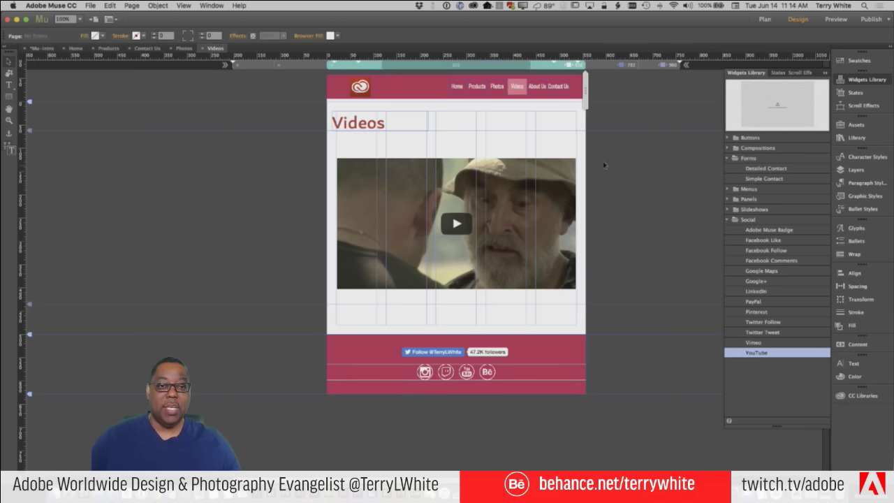
left_click(567, 217)
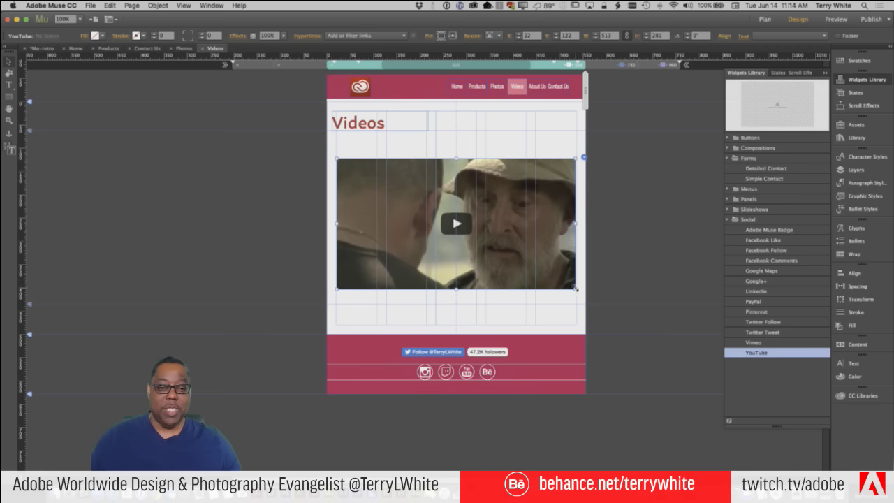
left_click_drag(575, 287, 518, 200)
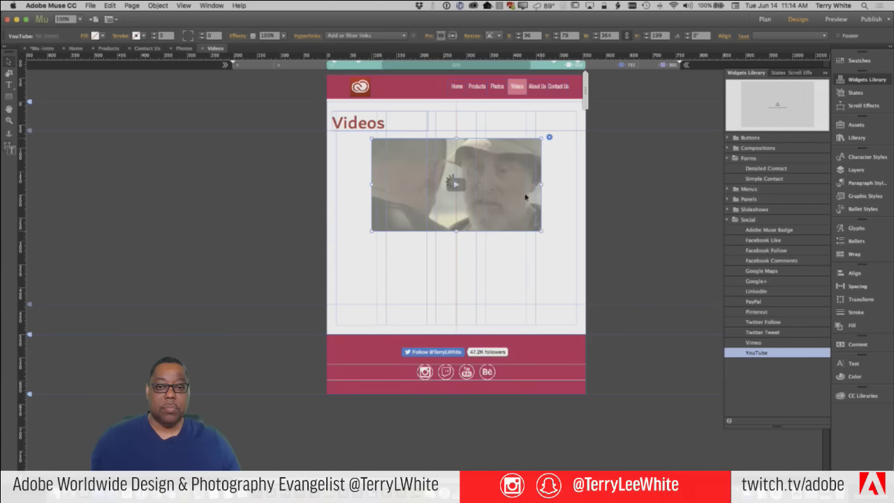
left_click_drag(587, 103, 551, 107)
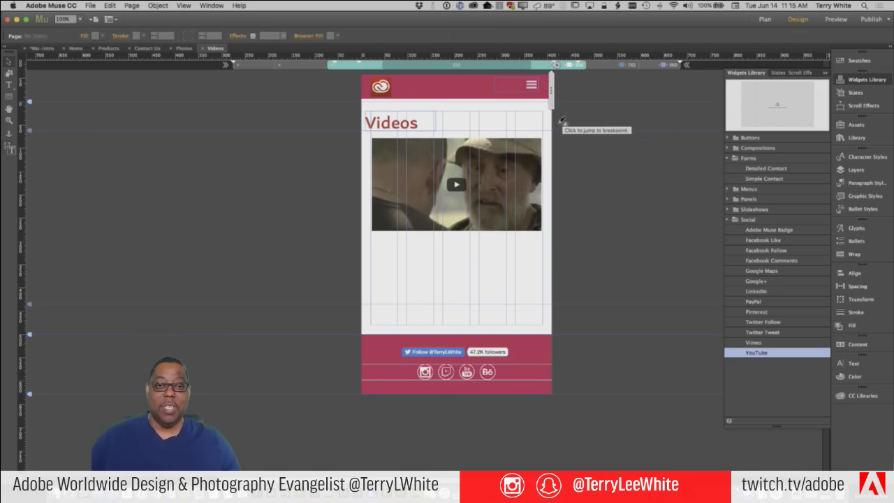
Add a breakpoint at 482 pixels, narrow the page further, and add another at 321 pixels
left_click(556, 67)
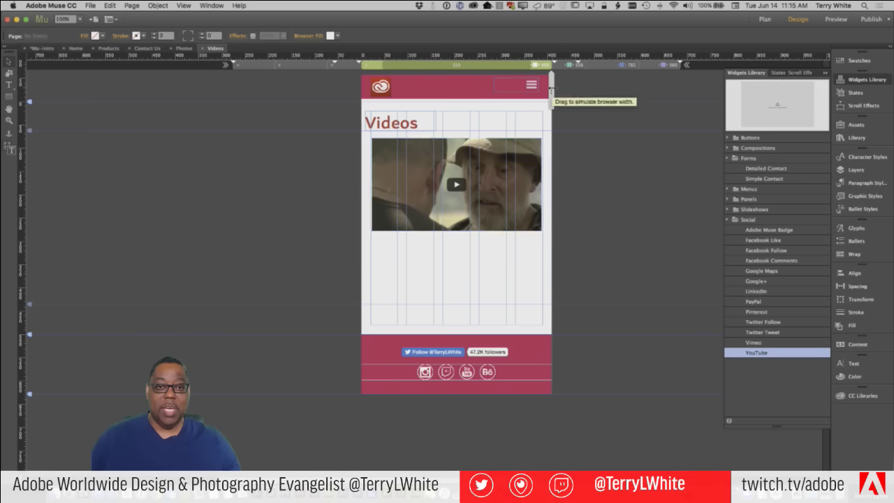
left_click_drag(551, 91, 531, 89)
left_click(535, 66)
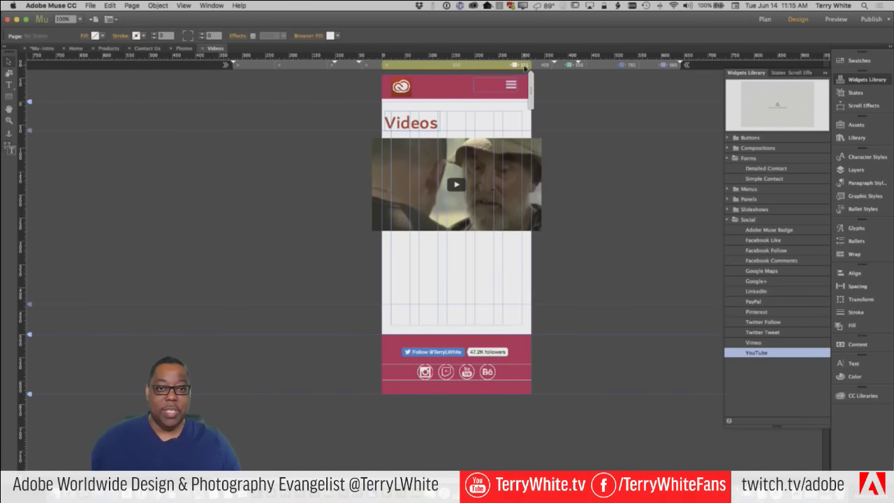
Change the narrowest breakpoint's width to 320 in Breakpoint Properties
right_click(524, 68)
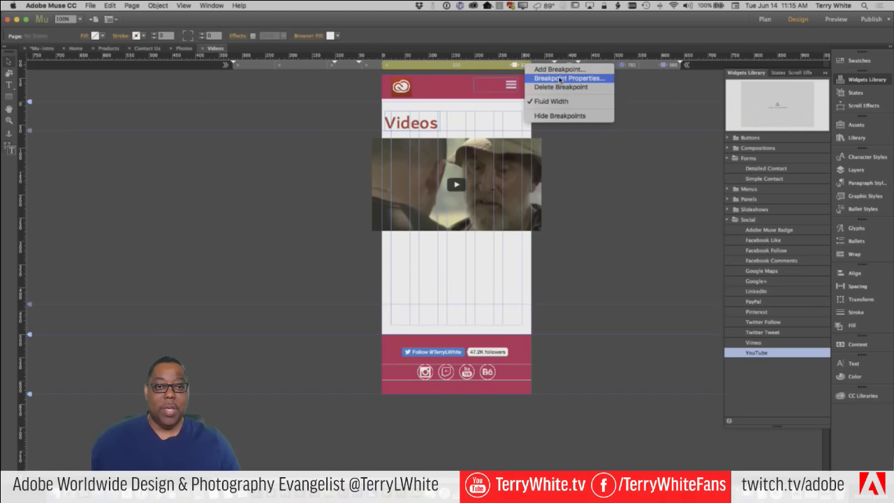
left_click(559, 78)
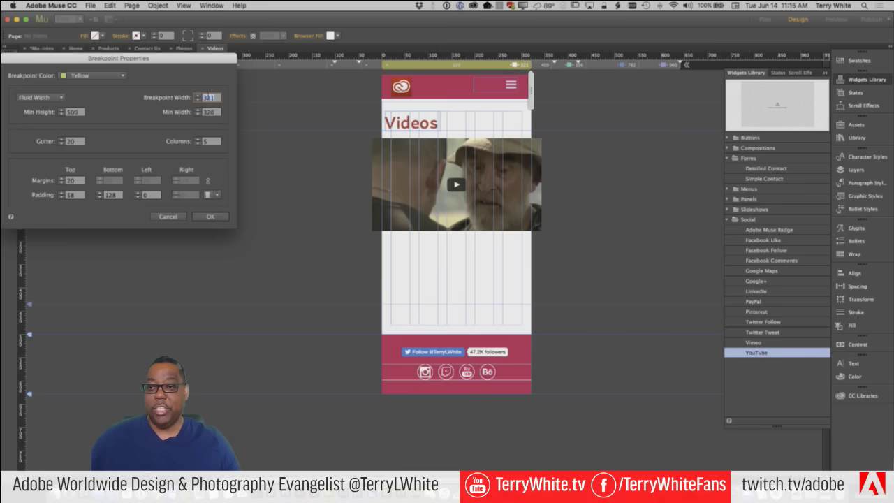
type("3")
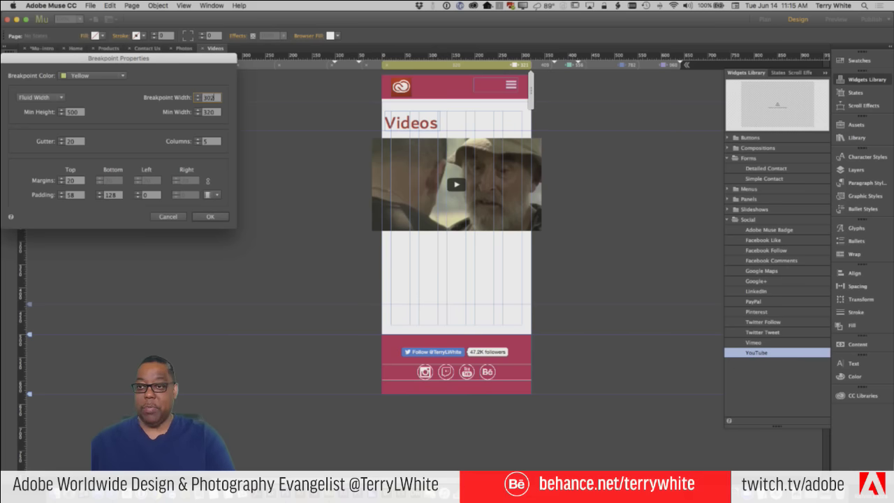
left_click(213, 216)
left_click(517, 210)
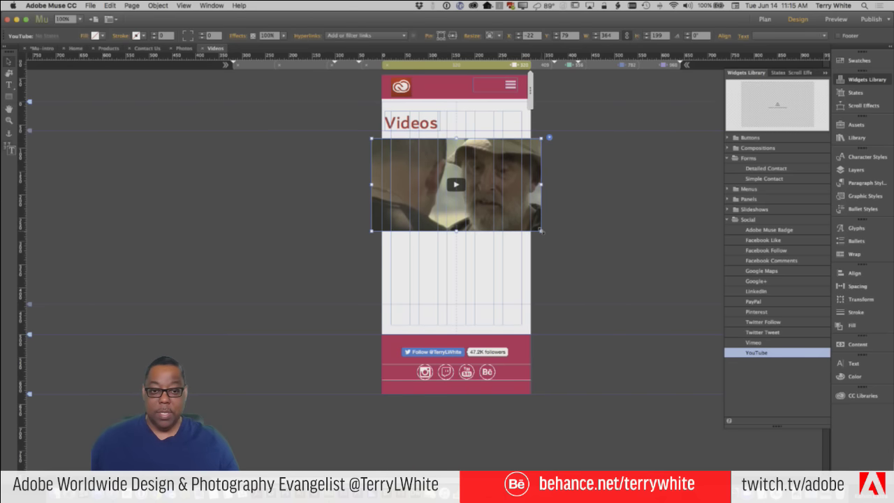
In the 320 layout, shrink the YouTube video, nudge the Videos heading right, and place the video beneath it
left_click_drag(541, 230, 518, 218)
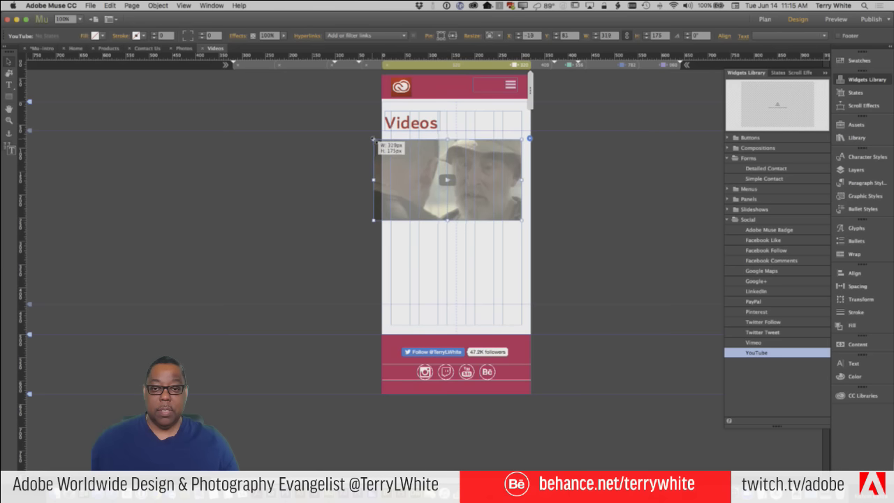
left_click_drag(371, 138, 417, 164)
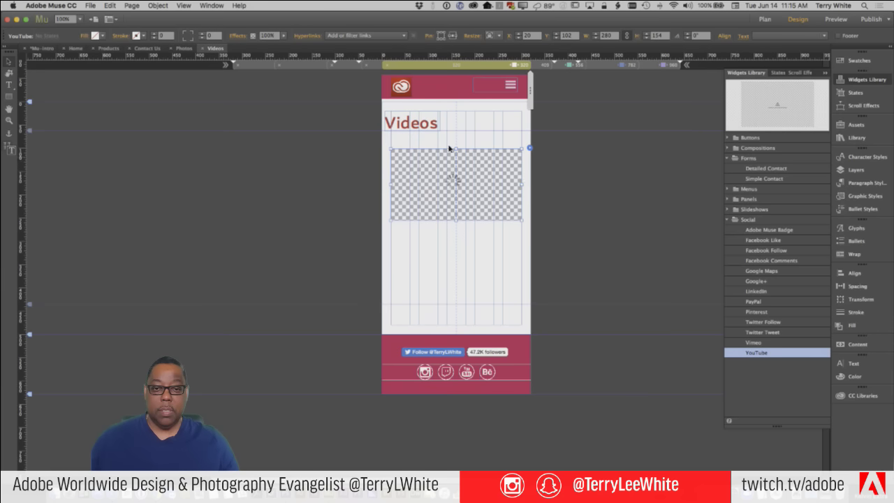
left_click(409, 122)
left_click_drag(408, 122, 416, 122)
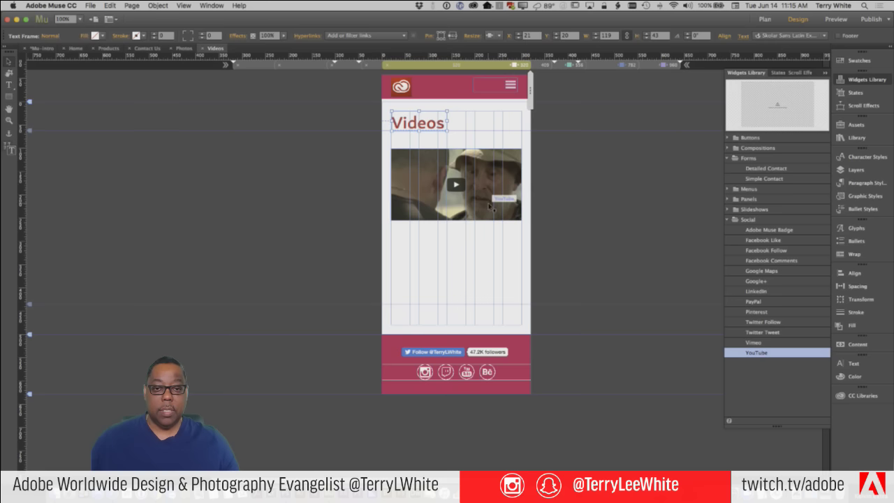
left_click_drag(491, 208, 491, 189)
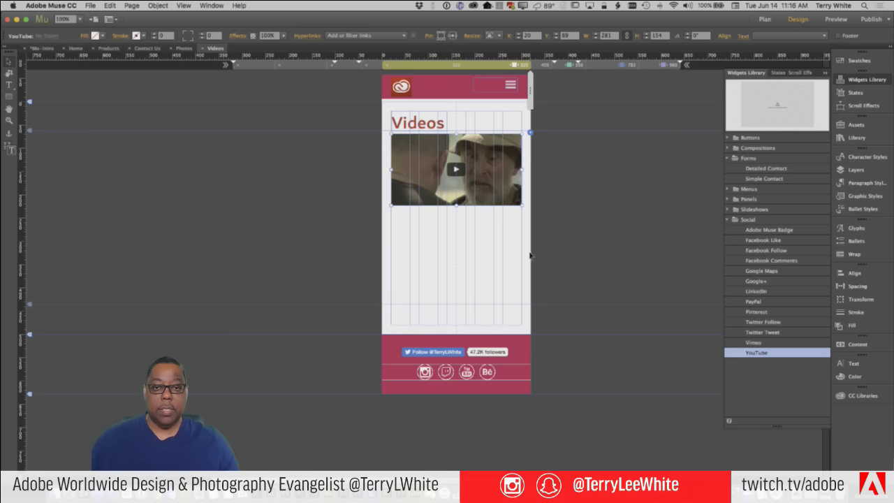
left_click(492, 294)
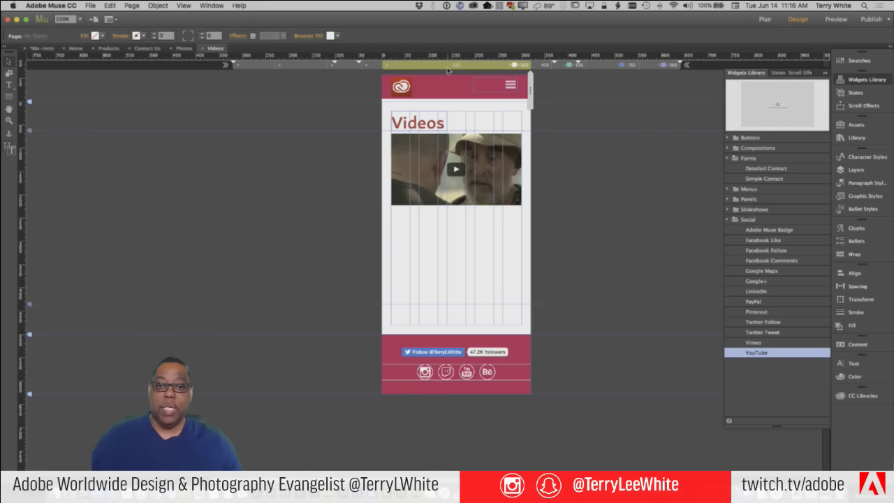
Return to the desktop layout and preview the whole site in the browser
left_click(673, 66)
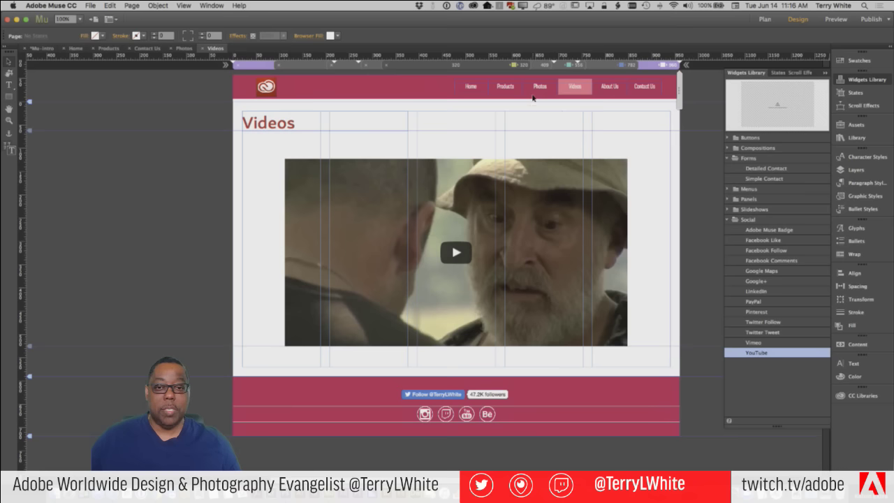
left_click(87, 5)
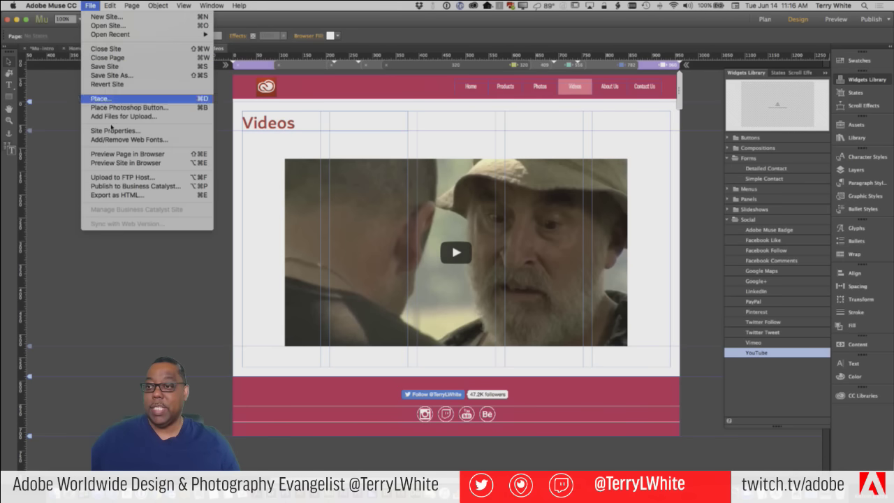
left_click(119, 163)
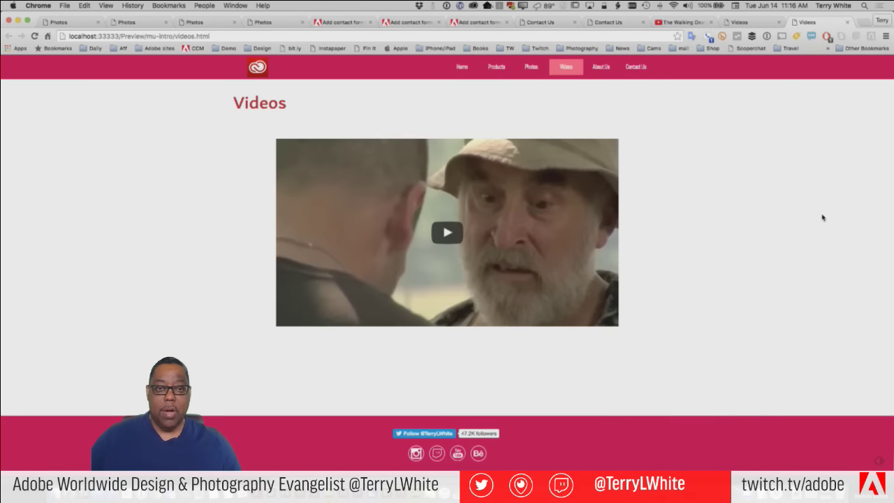
Play and pause the embedded video, then resize the Chrome window narrow and back to wide
left_click(457, 241)
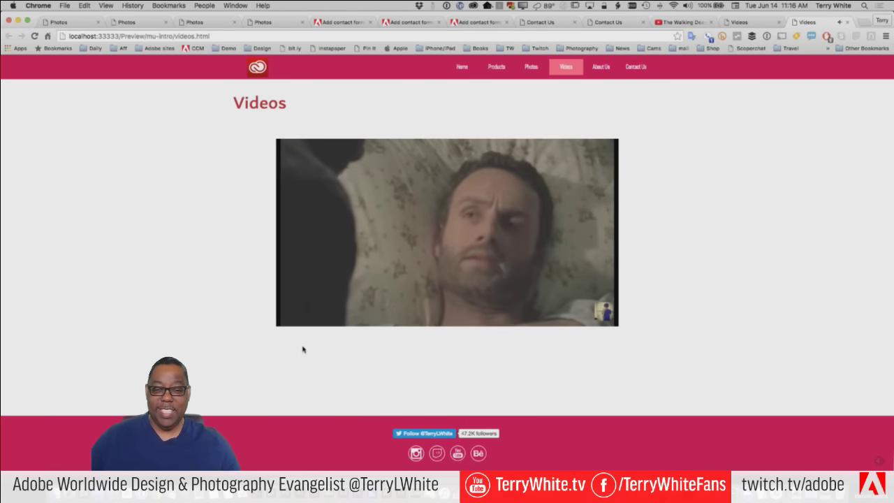
left_click(292, 318)
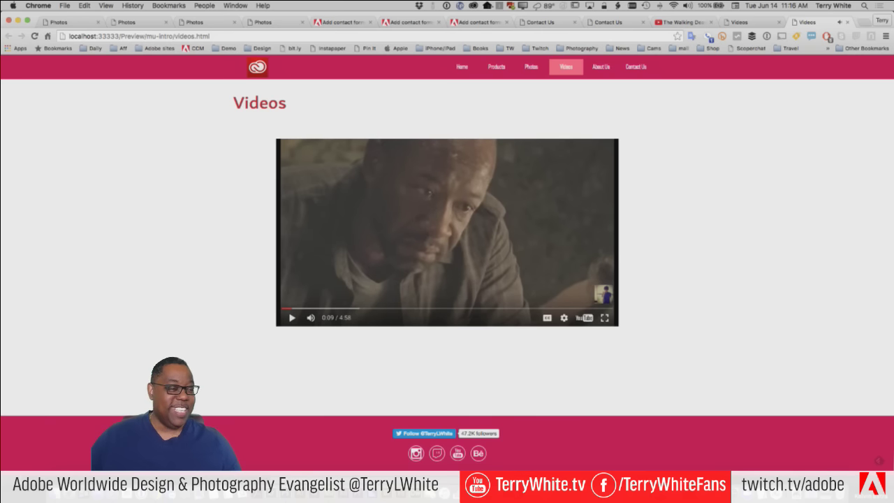
left_click_drag(891, 317, 271, 323)
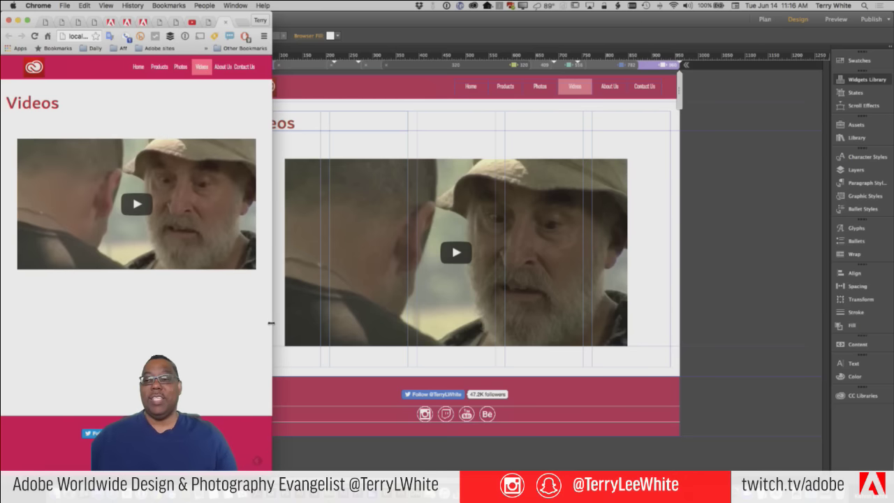
left_click_drag(271, 322, 837, 342)
left_click(423, 235)
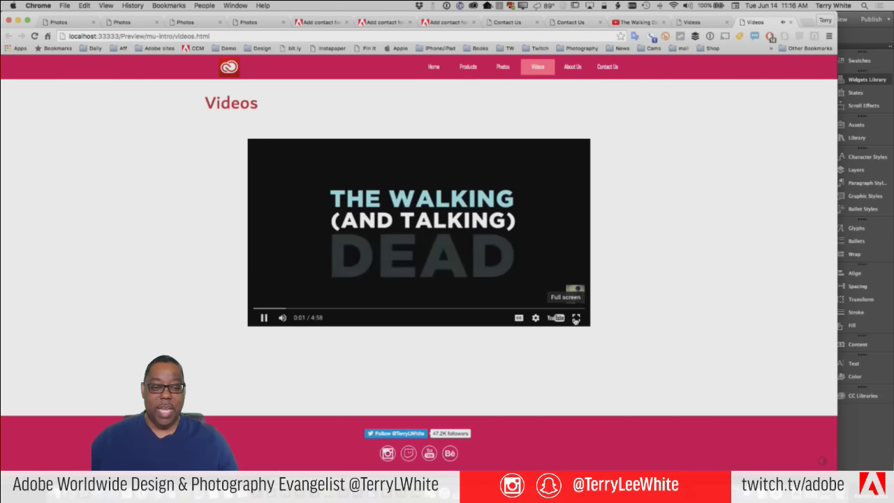
Watch the video full screen, exit with Esc, and switch back to Muse
left_click(576, 319)
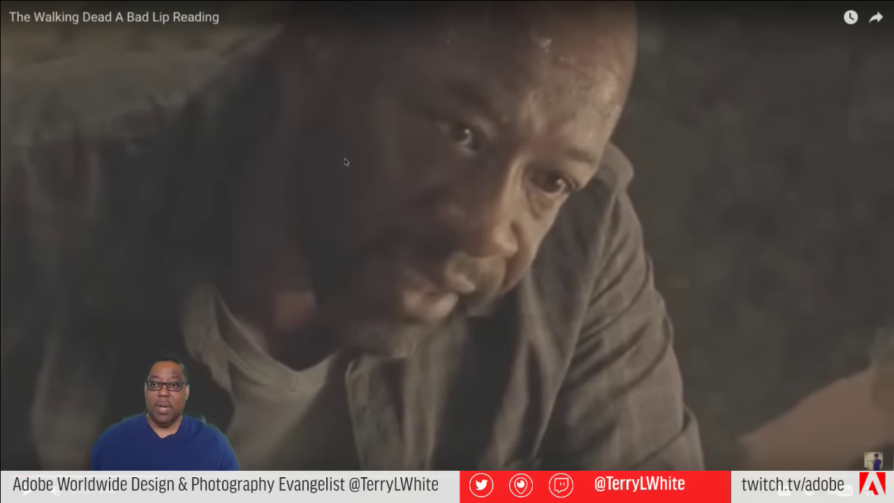
key("Escape")
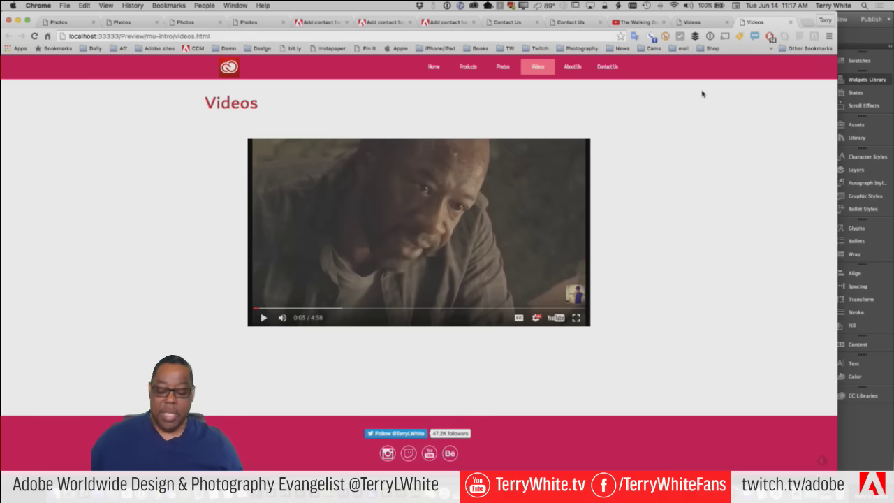
key("super+Tab")
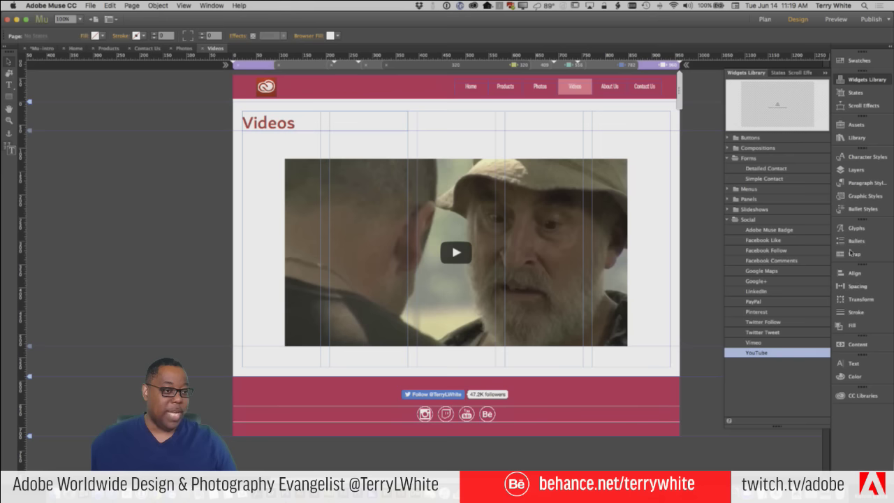
Open the Library panel and follow its online link to browse Muse widgets
left_click(846, 137)
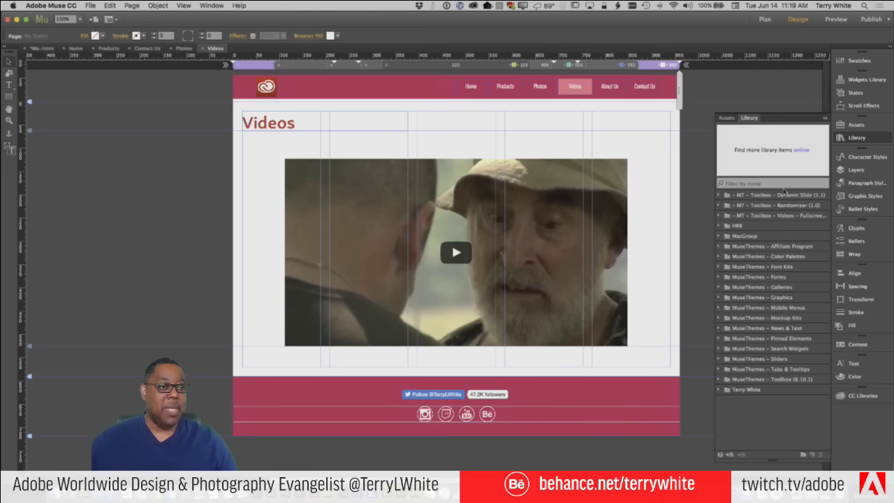
left_click(802, 151)
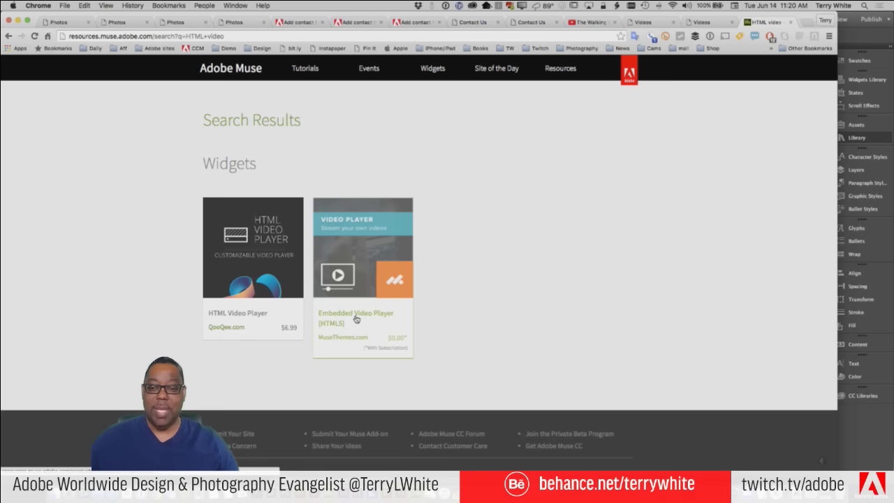
Open the Embedded Video Player (HTML5) widget, dismiss the Summer Sale popup, and launch its live preview
left_click(351, 339)
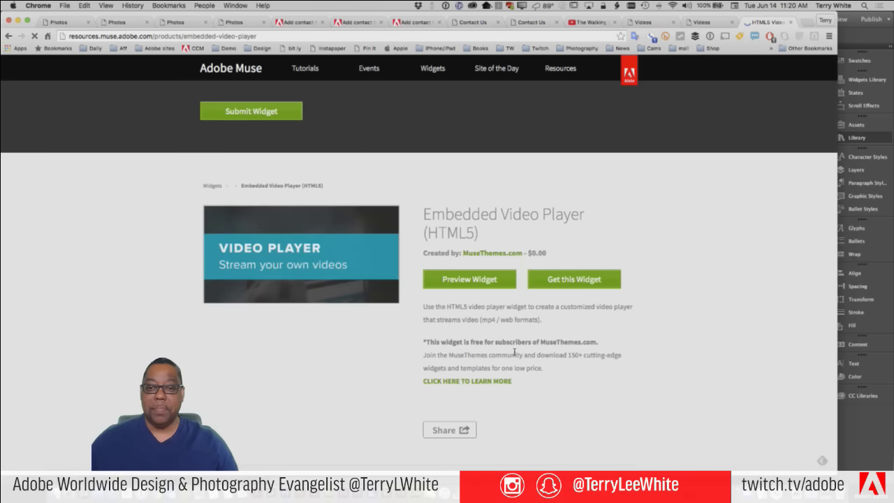
left_click(482, 280)
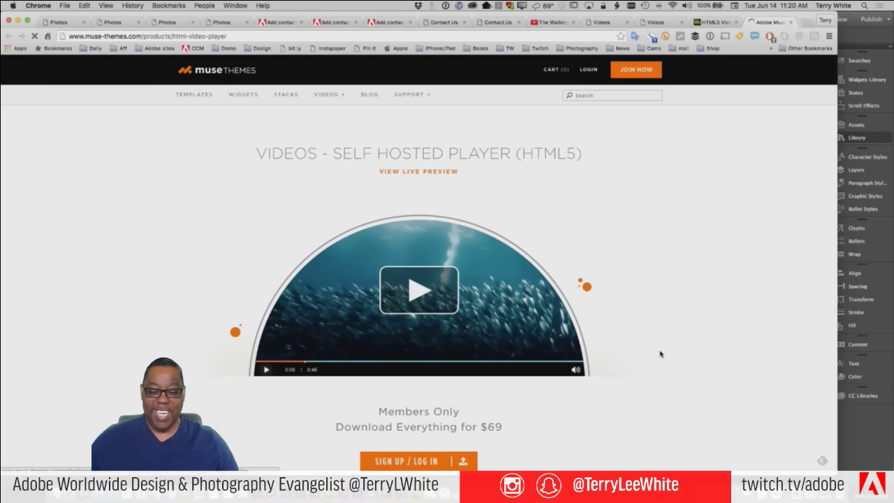
scroll(661, 354, "down", 3)
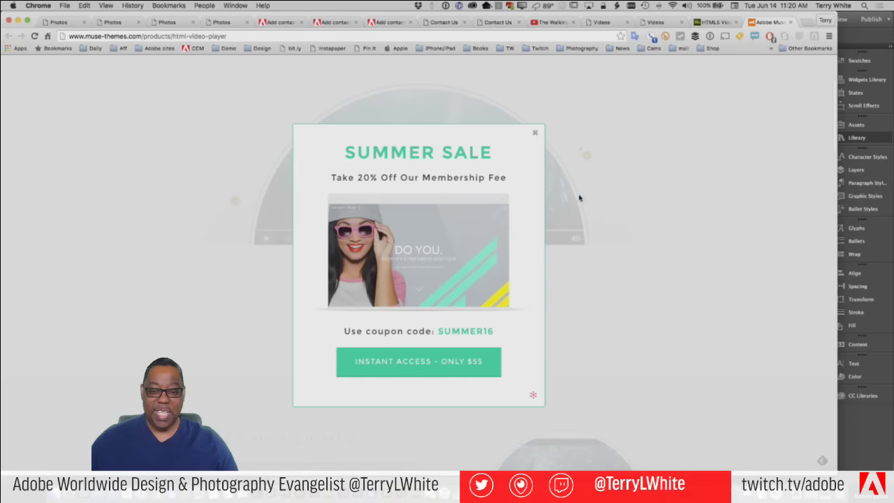
left_click(535, 133)
scroll(644, 394, "down", 4)
scroll(643, 343, "down", 5)
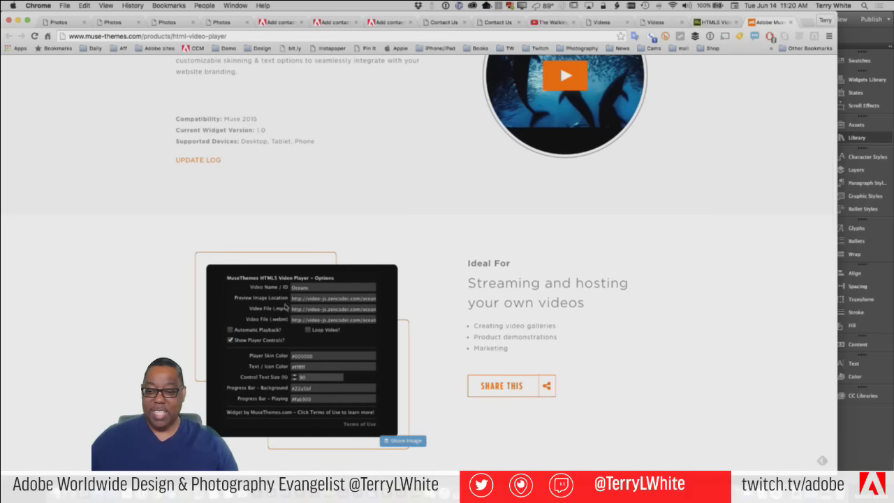
scroll(461, 329, "up", 10)
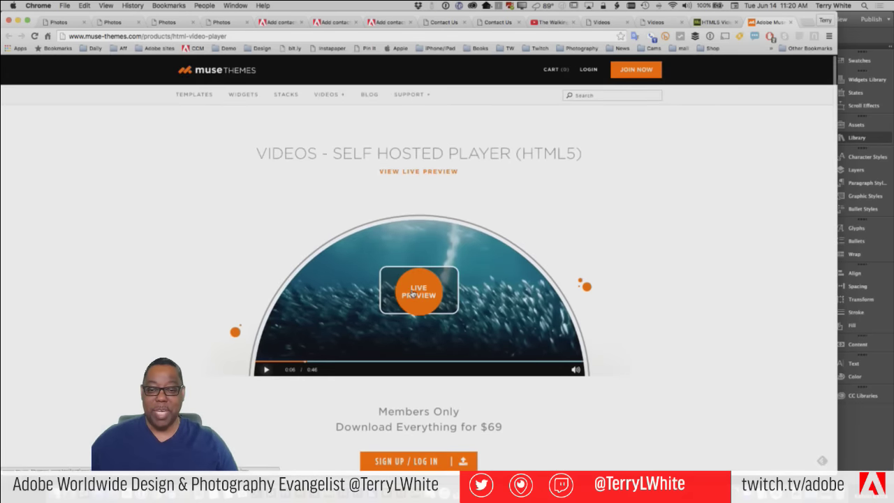
left_click(413, 294)
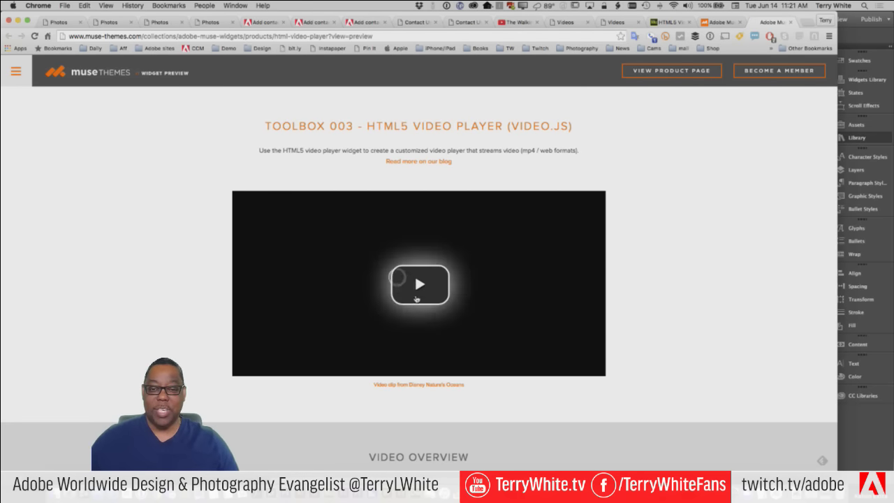
Play and pause the MuseThemes HTML5 video demos, reloading once, then switch back to Muse
left_click(418, 284)
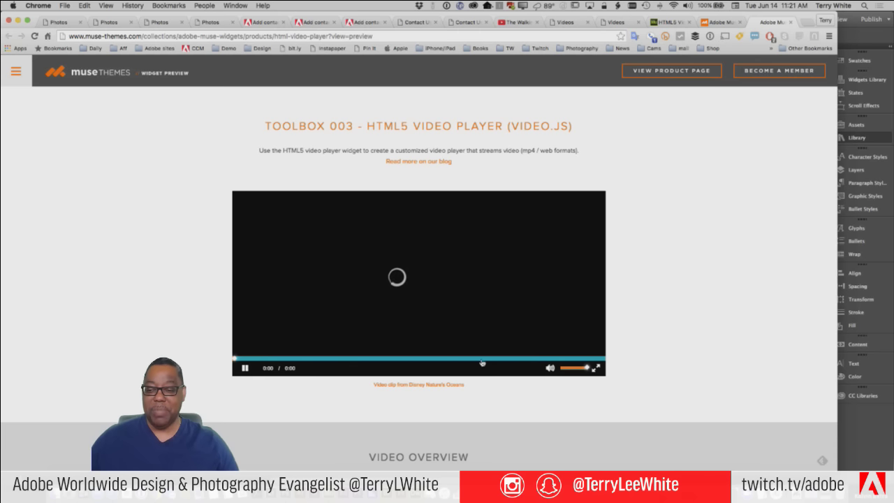
key("super+r")
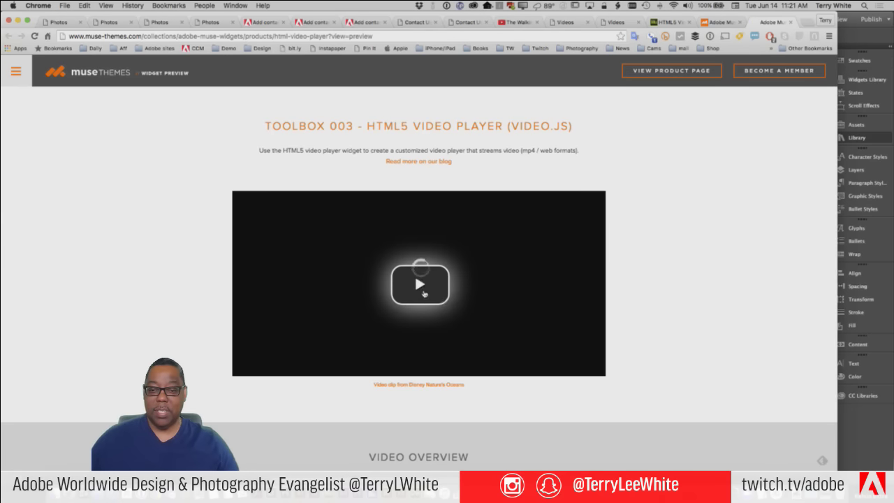
left_click(419, 285)
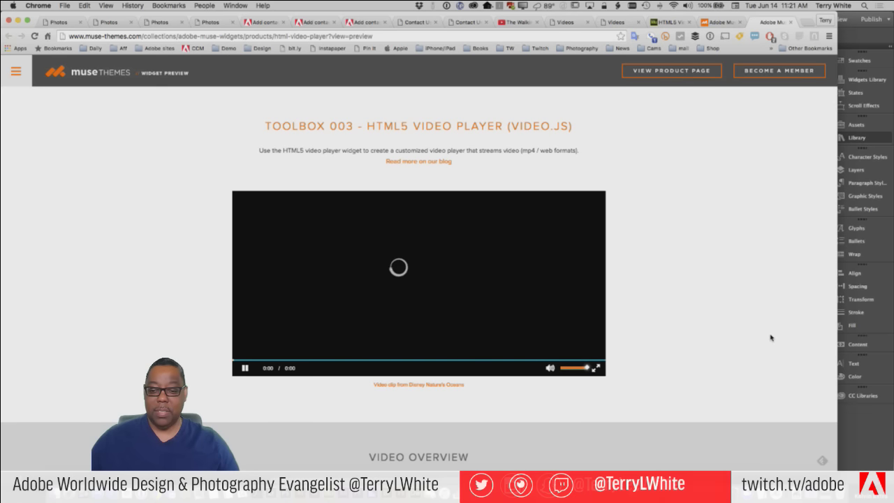
scroll(761, 341, "down", 3)
scroll(758, 342, "down", 3)
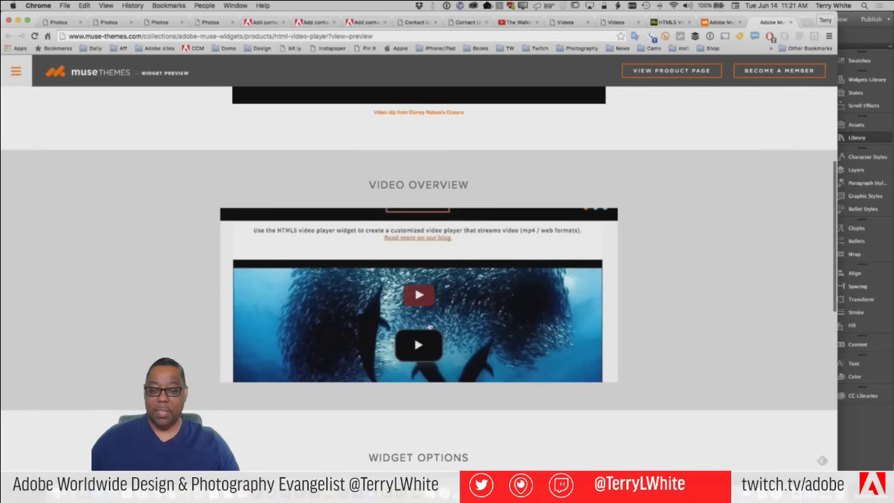
left_click(418, 294)
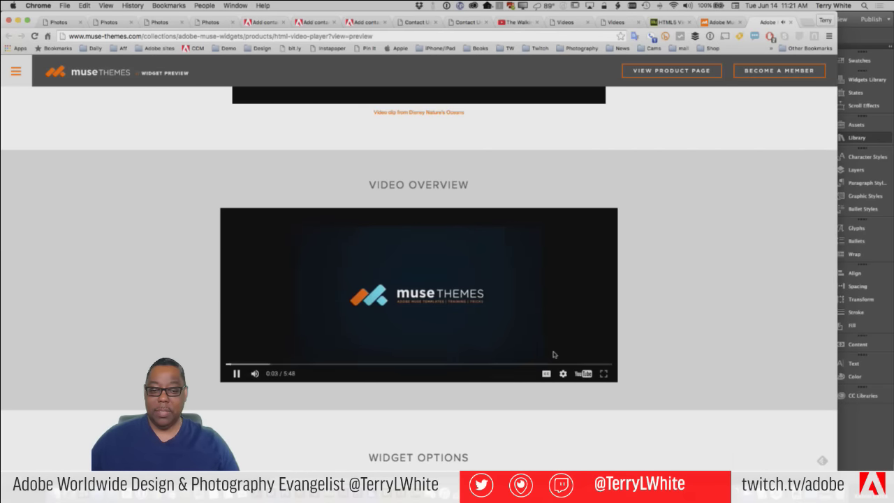
left_click(237, 375)
scroll(695, 297, "up", 5)
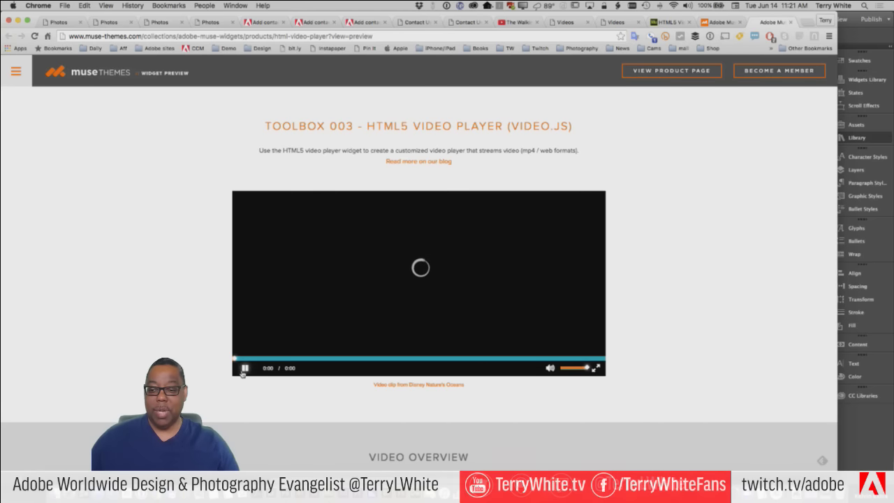
left_click(243, 371)
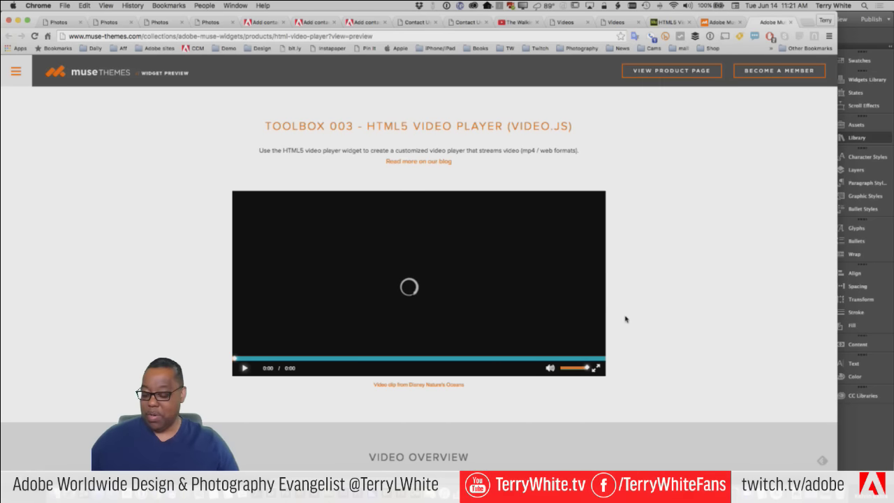
key("super+Tab")
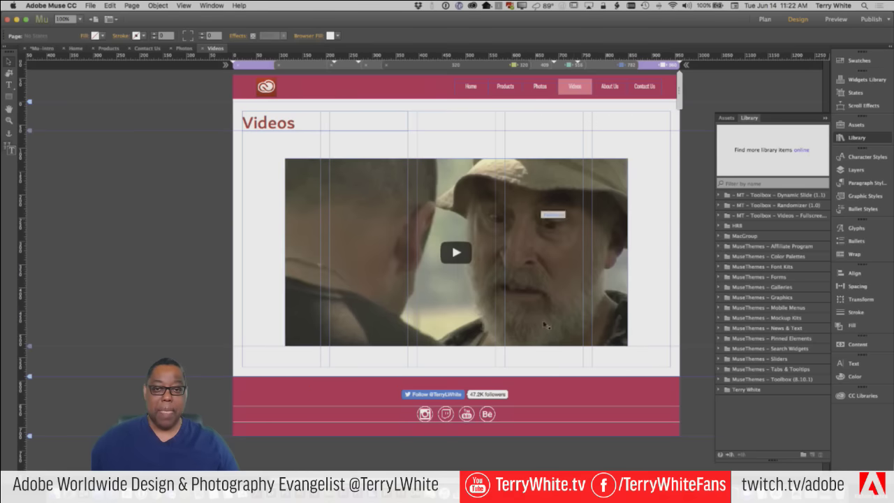
Drag the YouTube video lower, then place the HTML5 Video Player found by searching 'vid'
left_click(465, 199)
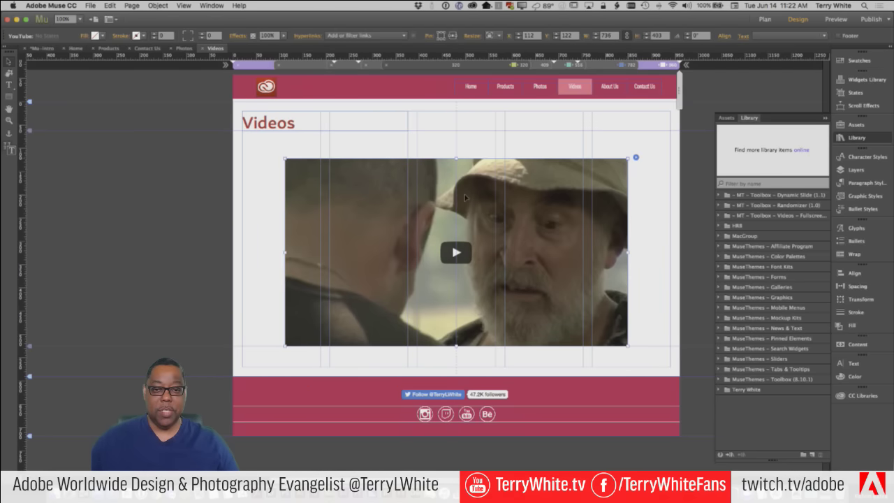
left_click_drag(468, 221, 459, 386)
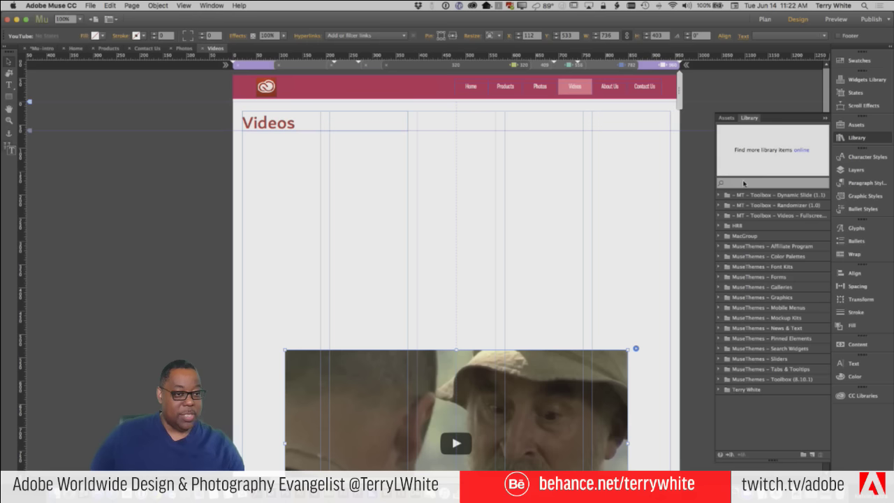
type("video")
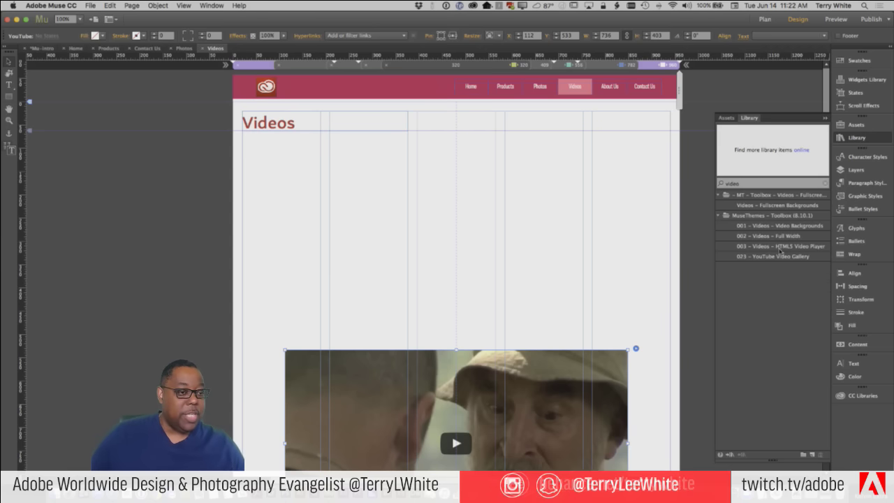
left_click_drag(780, 251, 410, 197)
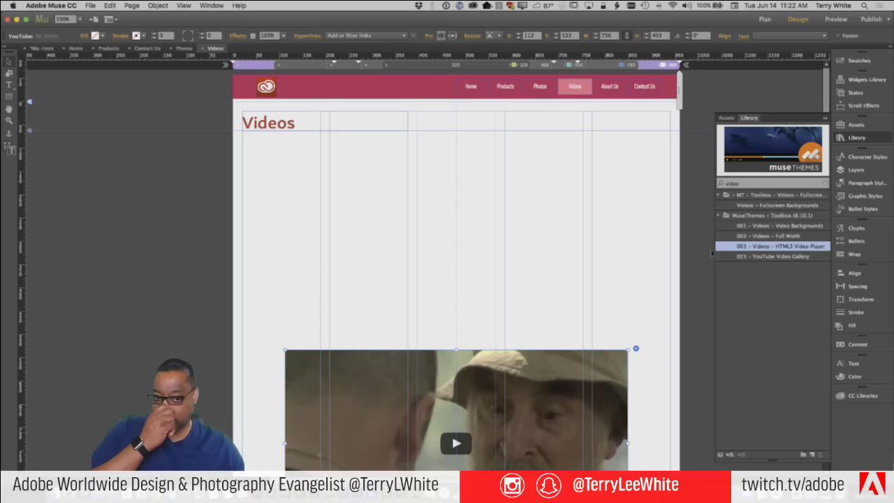
left_click_drag(768, 246, 343, 172)
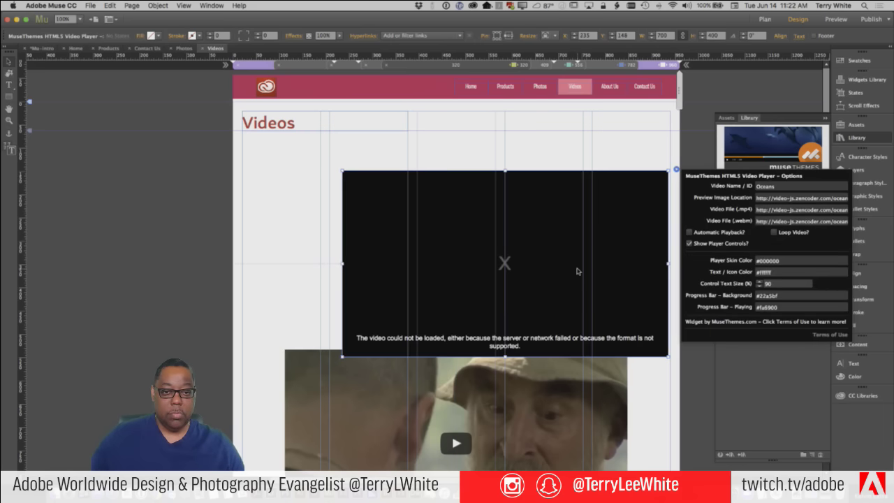
Move the 700 × 400 HTML5 Video Player under the Videos heading and review its Options panel
left_click(553, 245)
left_click_drag(560, 248, 512, 215)
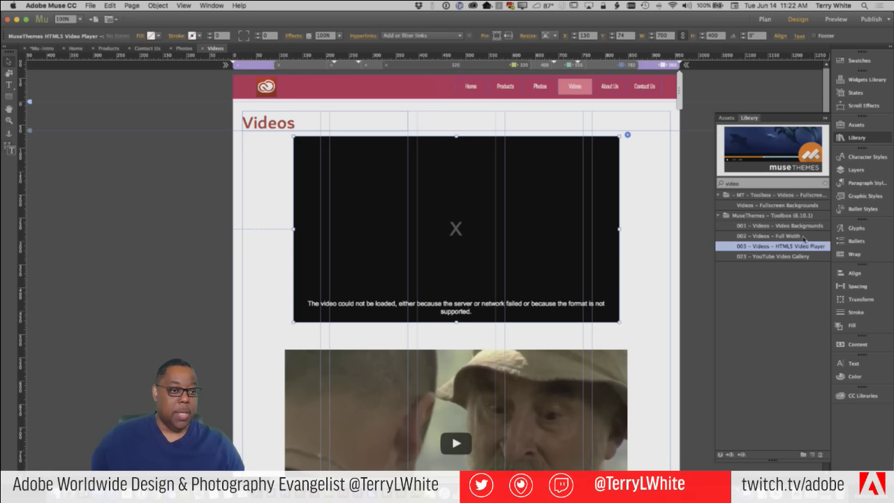
left_click(628, 135)
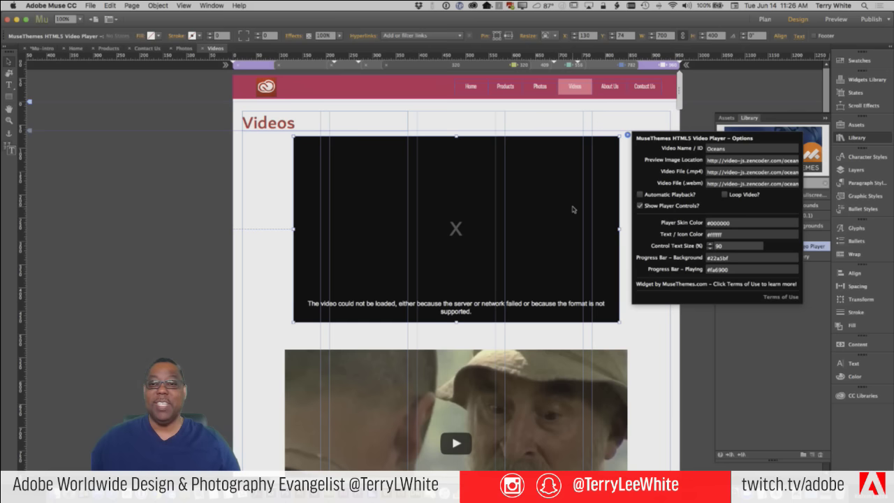
left_click(622, 172)
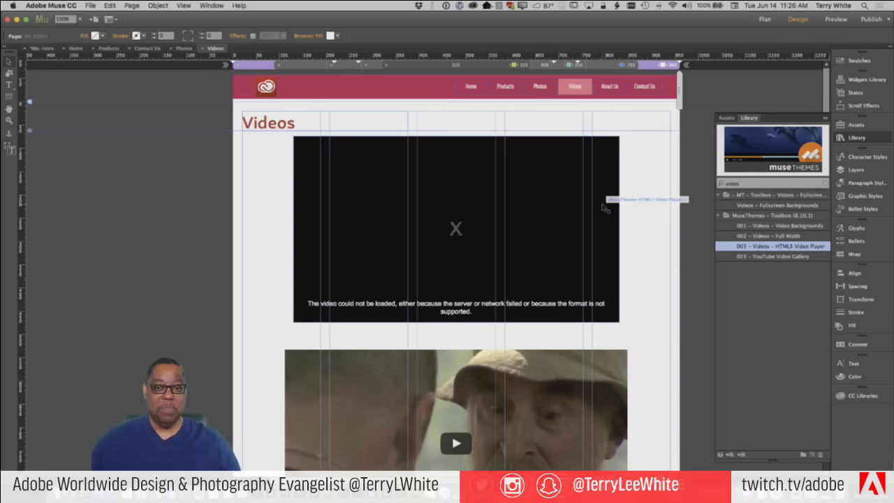
Check the player's Resize choices, preview the 737px breakpoint and back to 960px, then delete the player
left_click(597, 211)
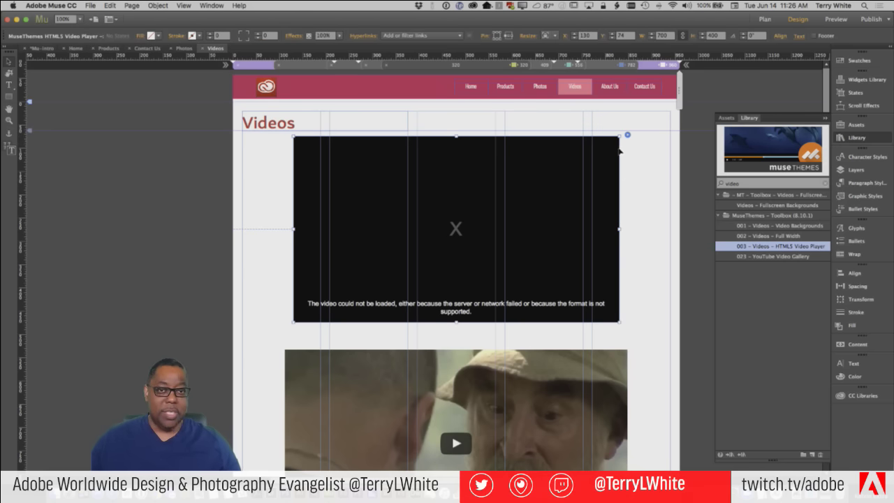
left_click(554, 35)
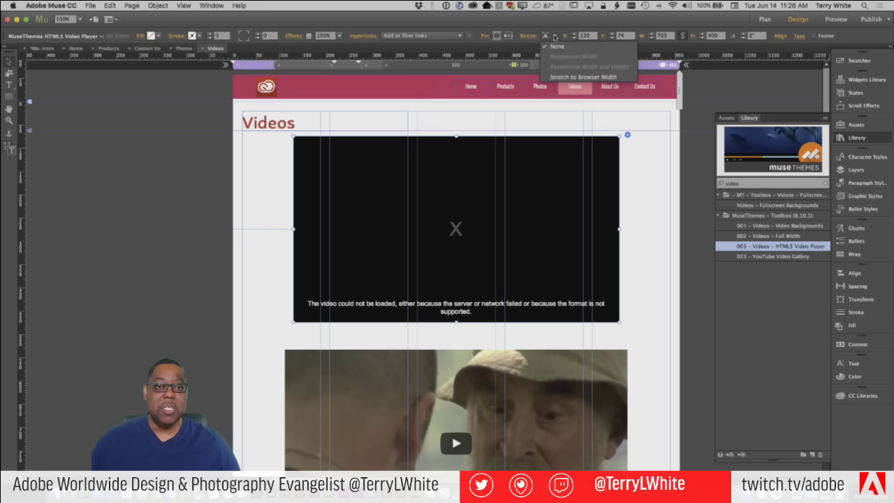
left_click(554, 36)
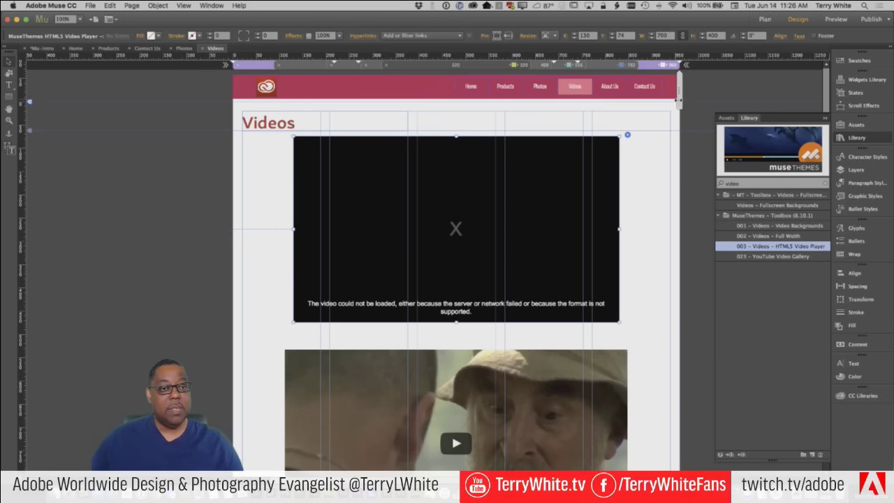
left_click_drag(678, 103, 678, 112)
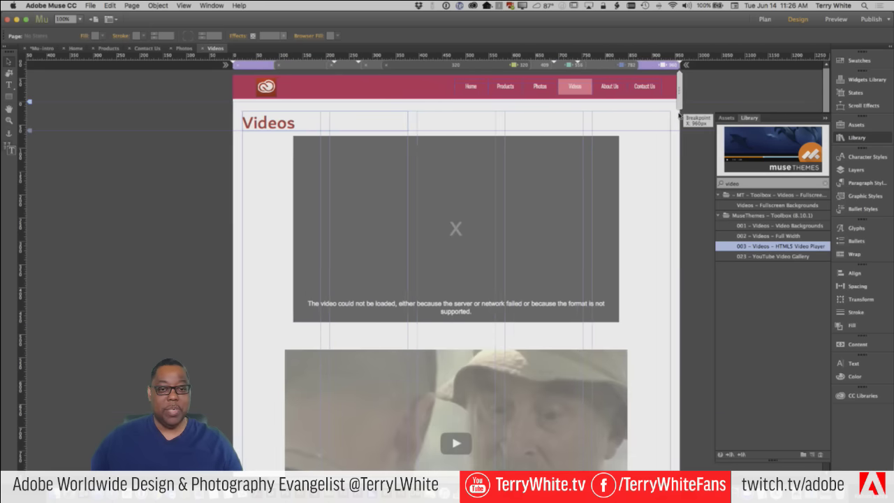
left_click(611, 240)
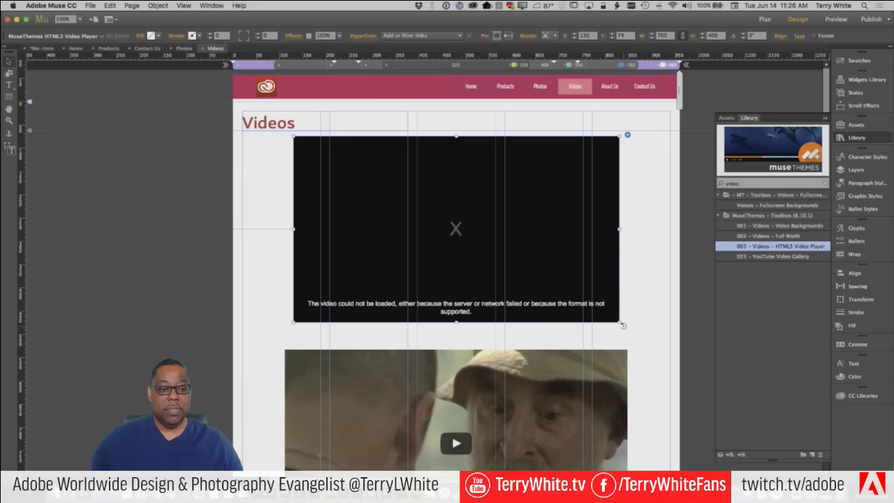
key("Delete")
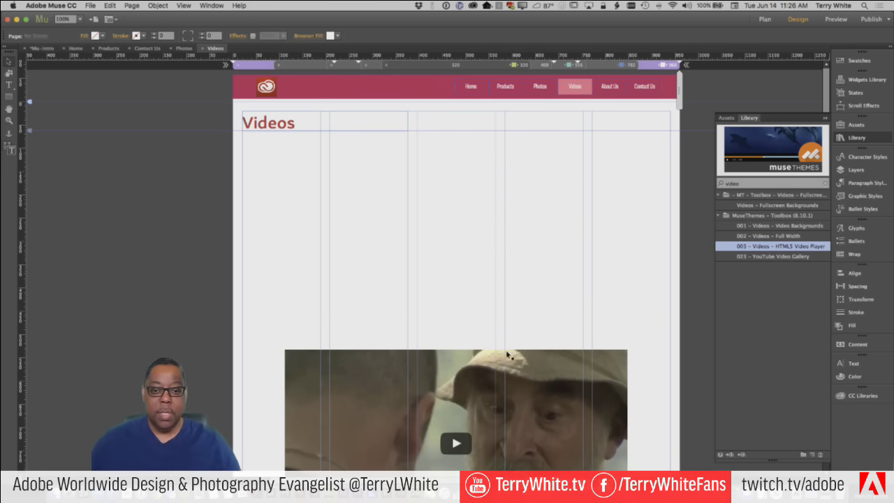
Move the YouTube video back under the Videos heading, close the Library, and switch to Plan view
left_click_drag(455, 388, 456, 182)
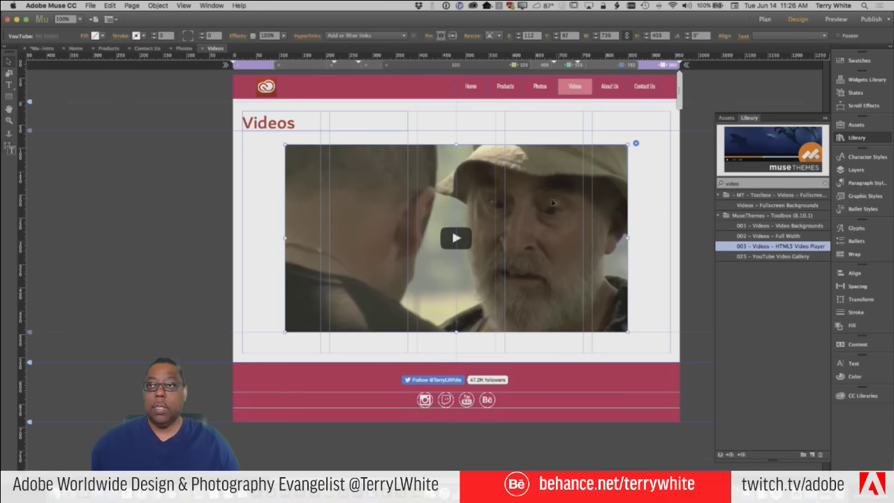
left_click(638, 221)
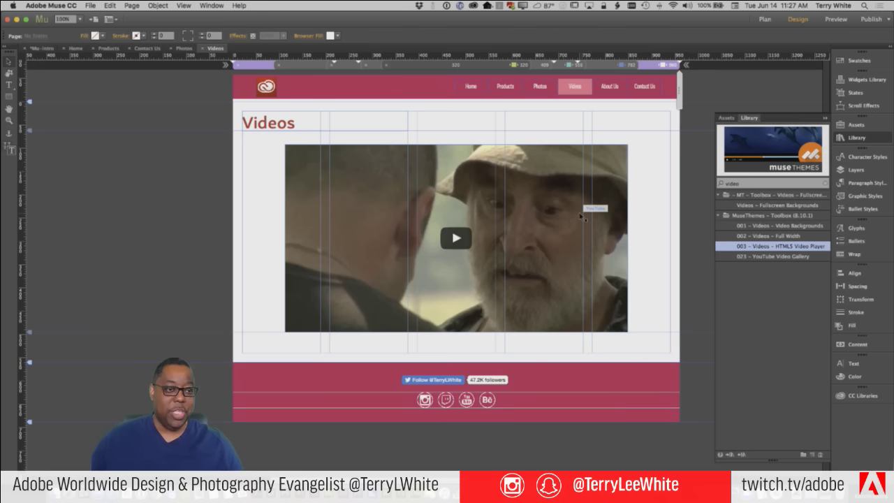
left_click(826, 118)
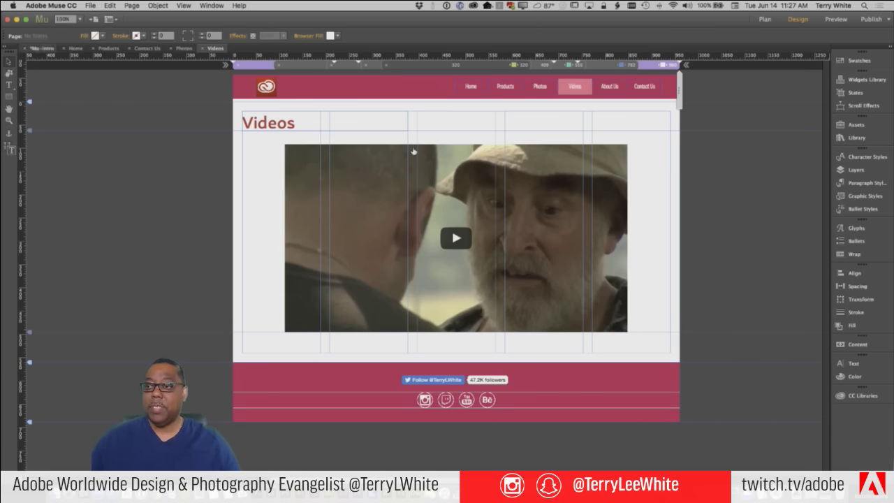
key("super+m")
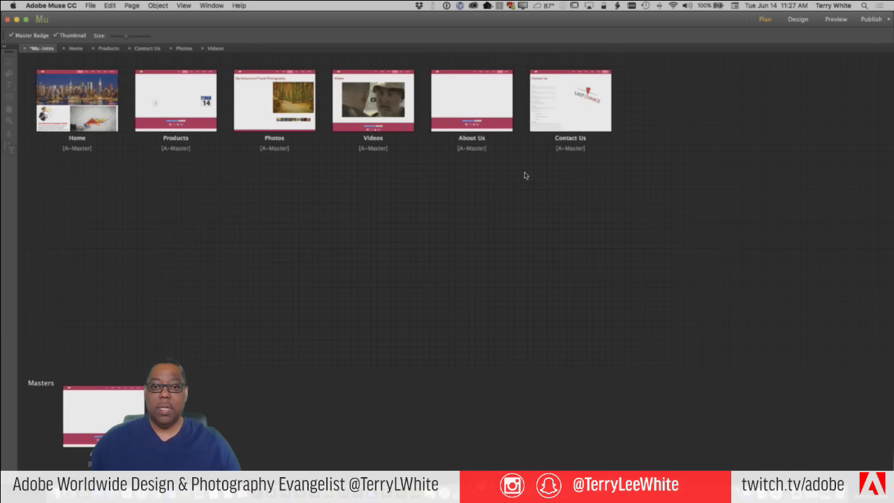
double_click(483, 107)
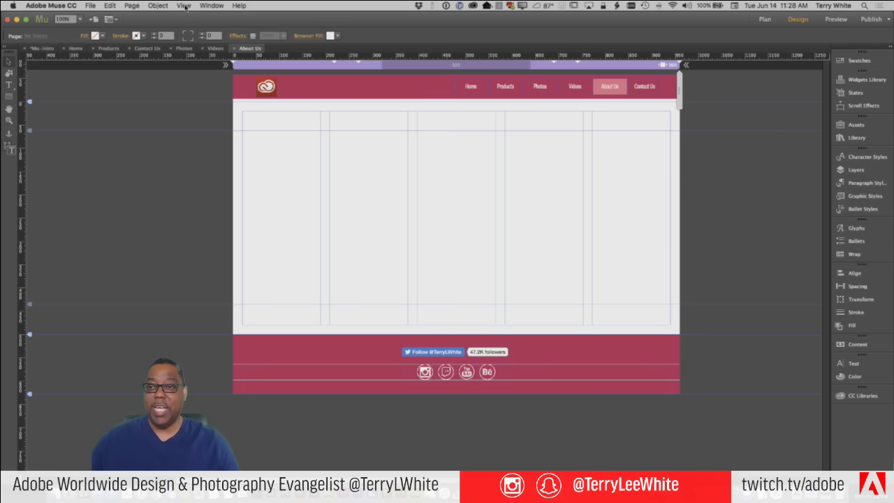
left_click(155, 5)
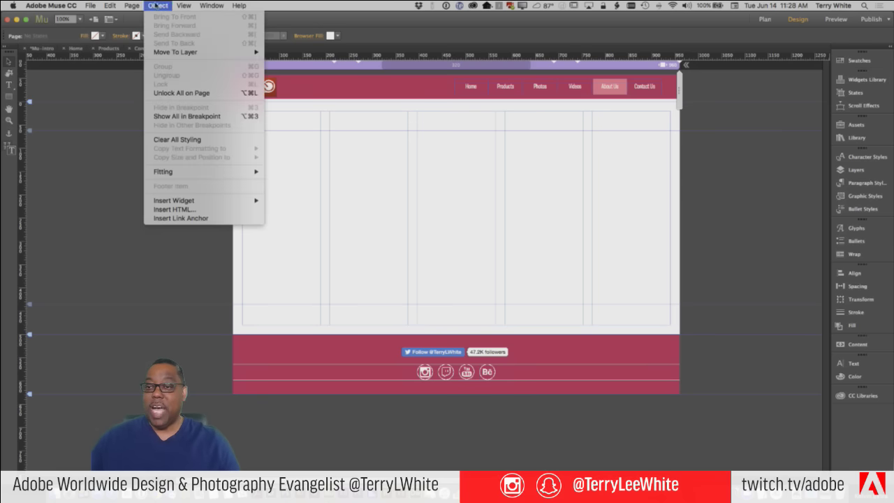
left_click(192, 209)
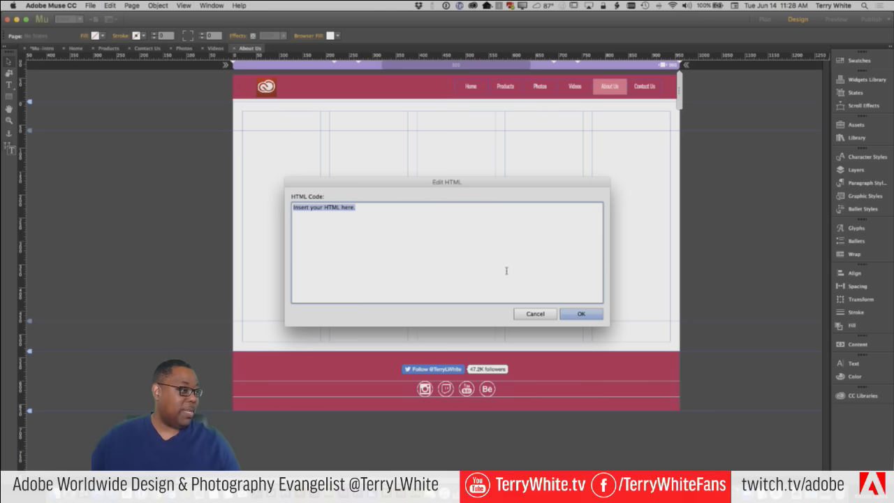
left_click(532, 314)
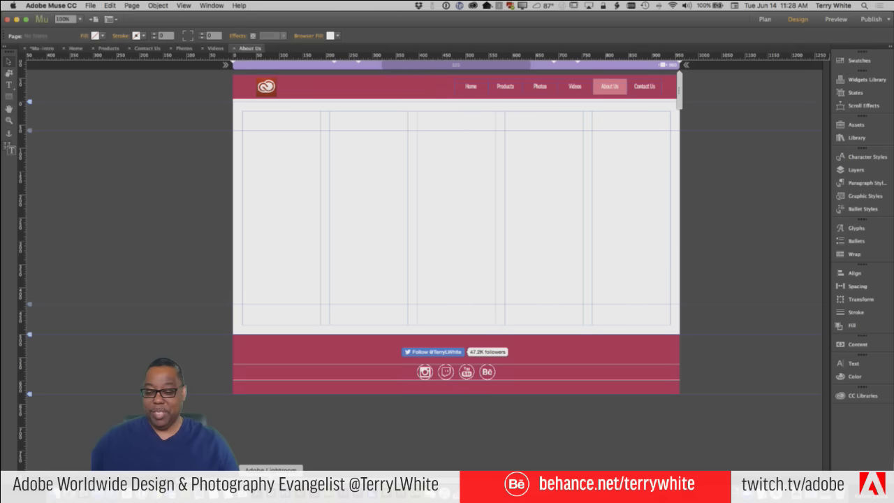
left_click(283, 489)
Marquee-select the dancer's hair and torso in Photoshop, then return to Muse
scroll(828, 251, "down", 10)
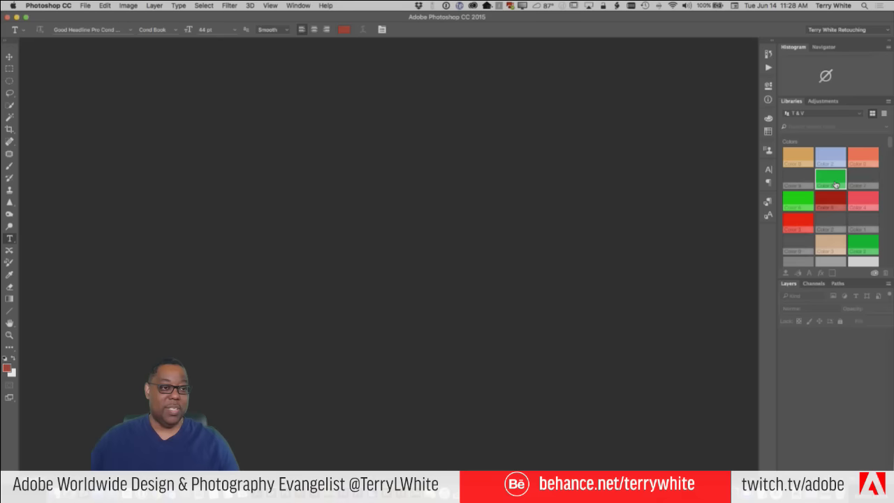
scroll(828, 251, "down", 10)
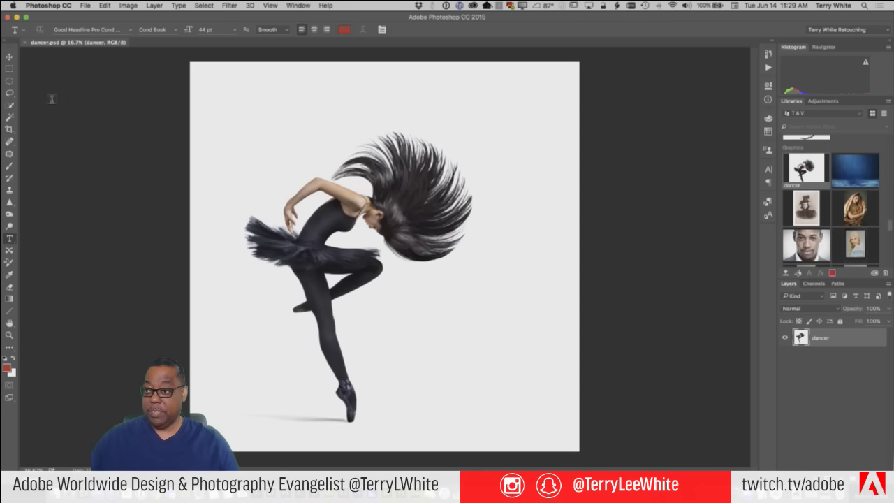
left_click(9, 68)
left_click_drag(315, 151, 465, 291)
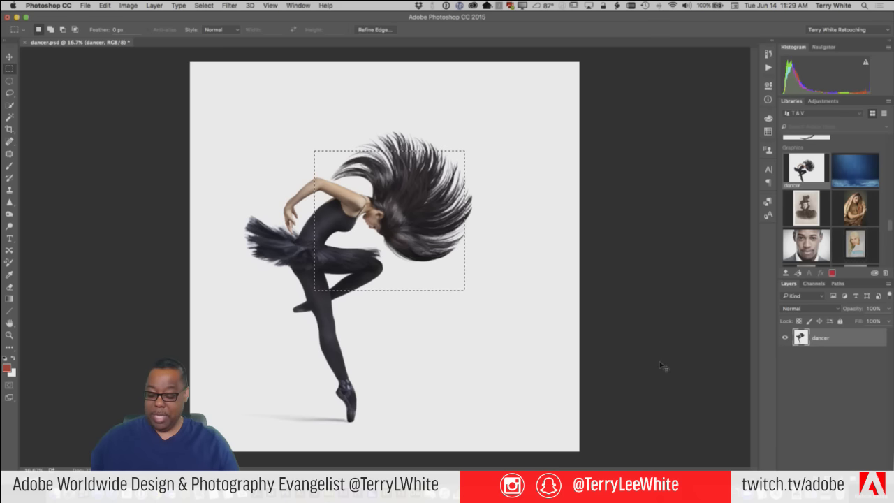
key("super+Tab")
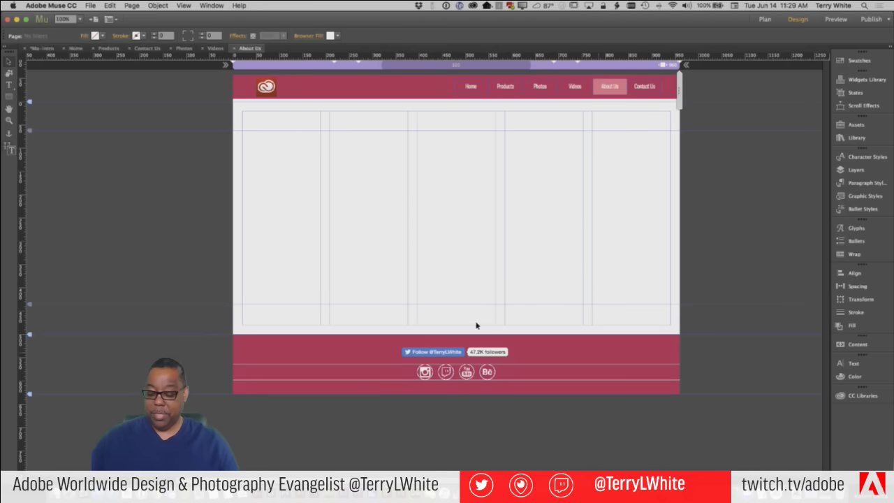
Paste the dancer photo onto About Us, move it to the content top, then delete it
key("super+v")
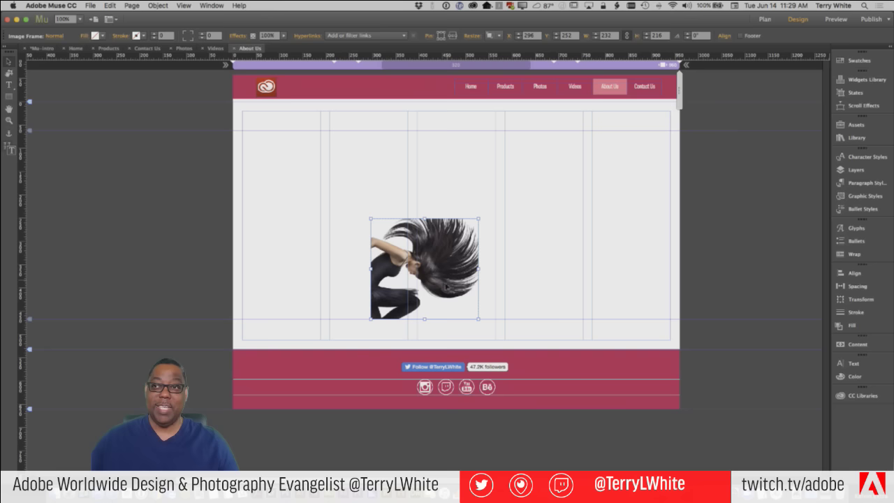
left_click_drag(444, 280, 449, 202)
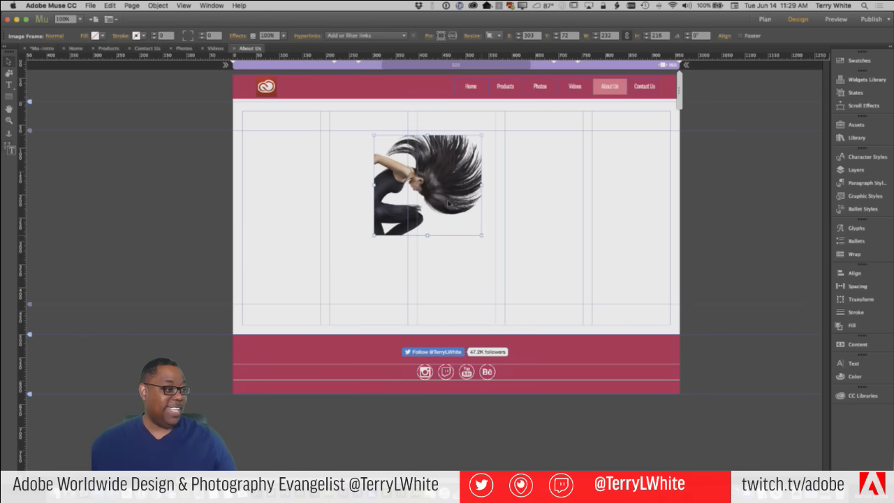
key("BackSpace")
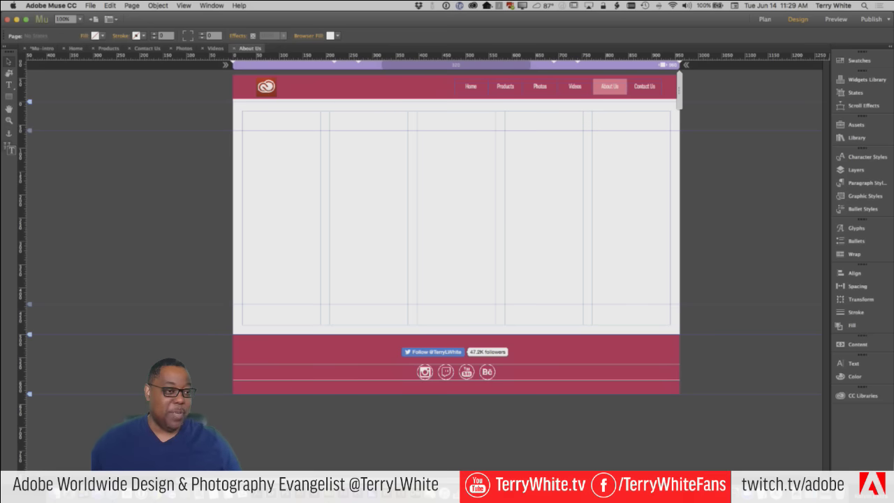
Open the Widgets Library, collapse Social and Forms, and expand the Panels group
left_click(866, 94)
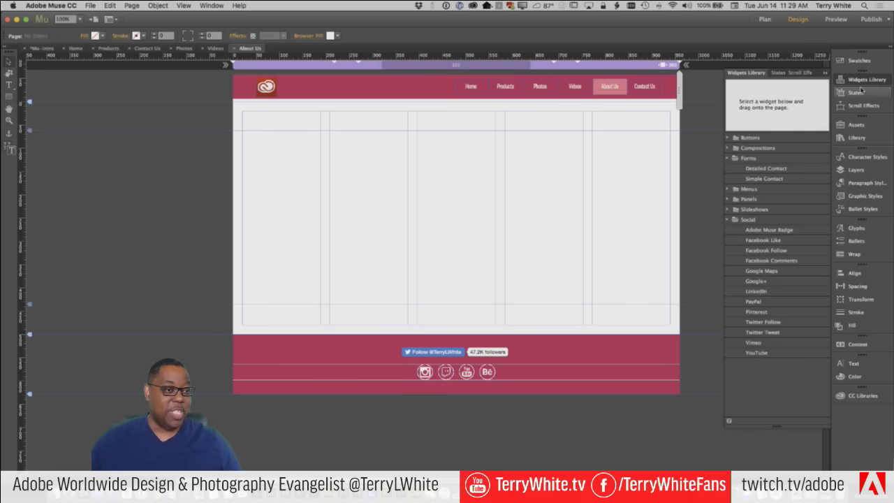
left_click(727, 220)
left_click(727, 160)
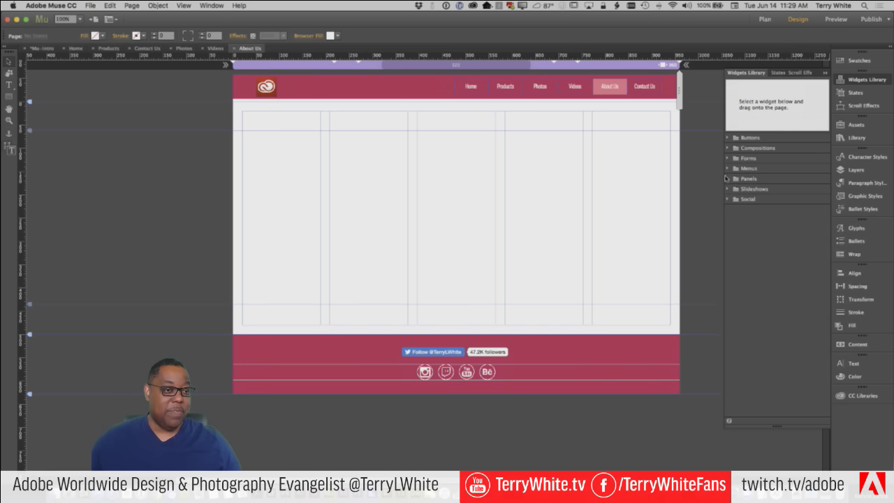
left_click(727, 181)
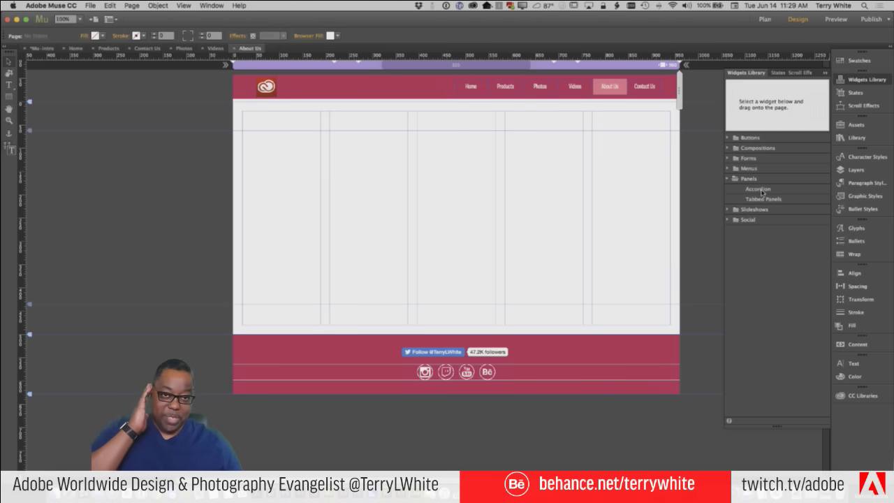
Place an Accordion at the top of the content area with a Tabbed Panels widget just below it
left_click_drag(763, 192, 329, 148)
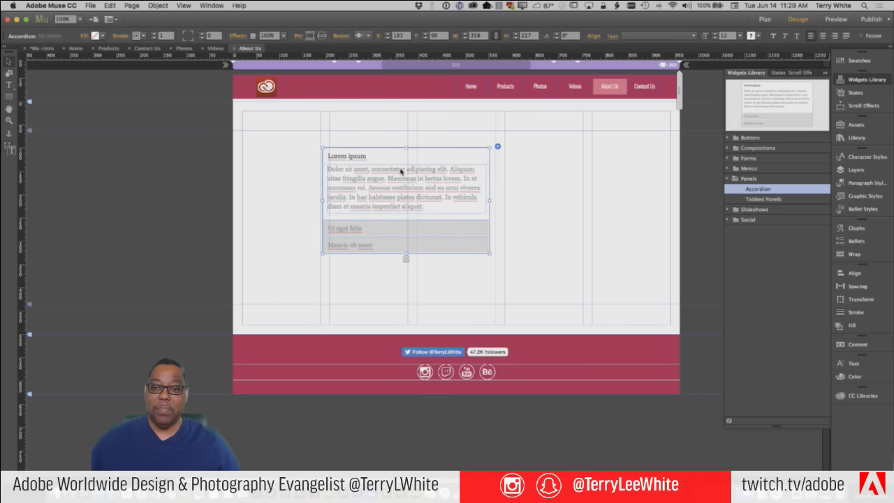
left_click_drag(385, 174, 384, 165)
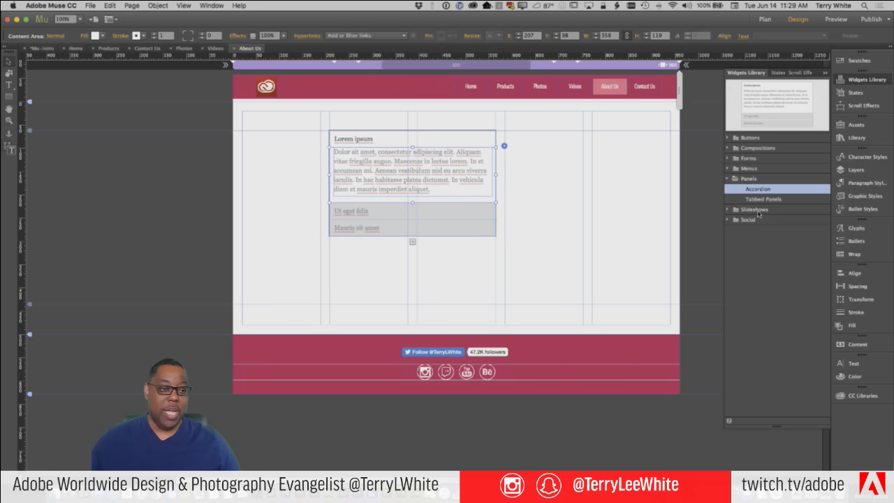
left_click_drag(767, 202, 332, 273)
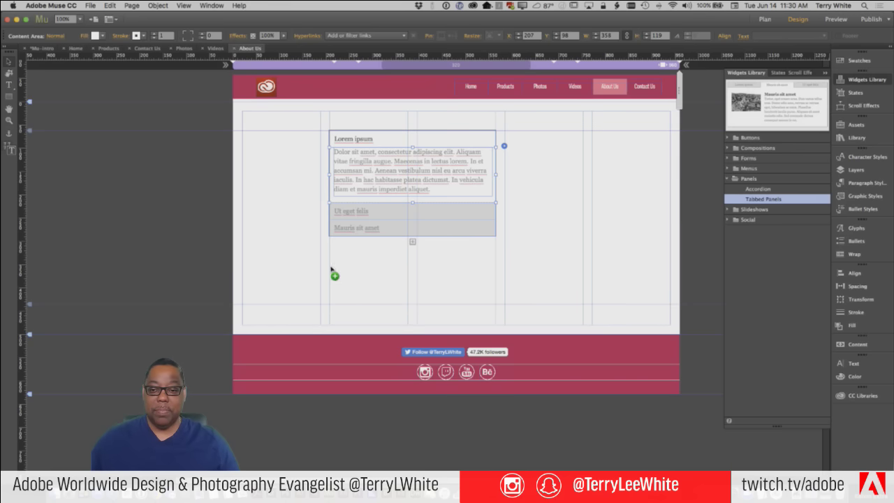
left_click_drag(474, 314, 473, 322)
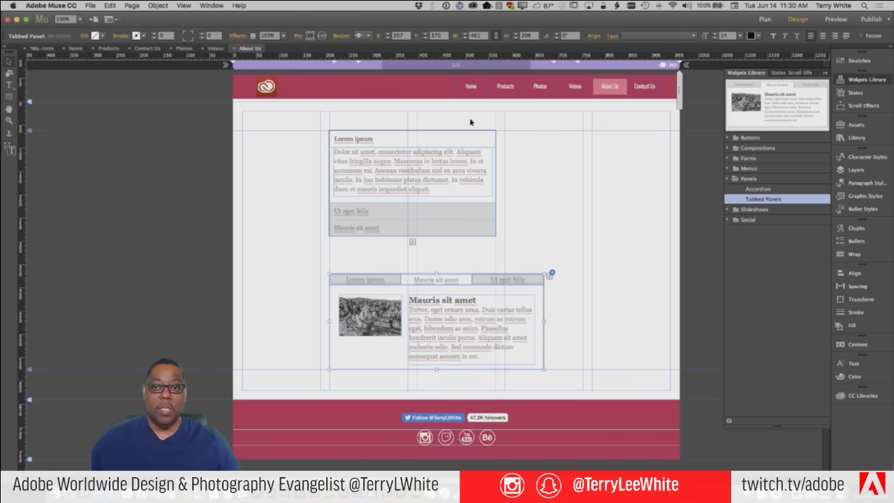
left_click(370, 37)
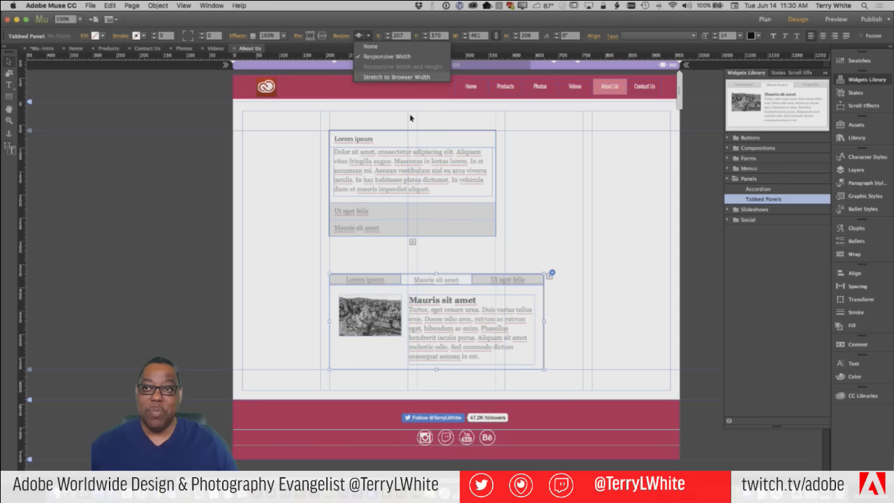
left_click(444, 169)
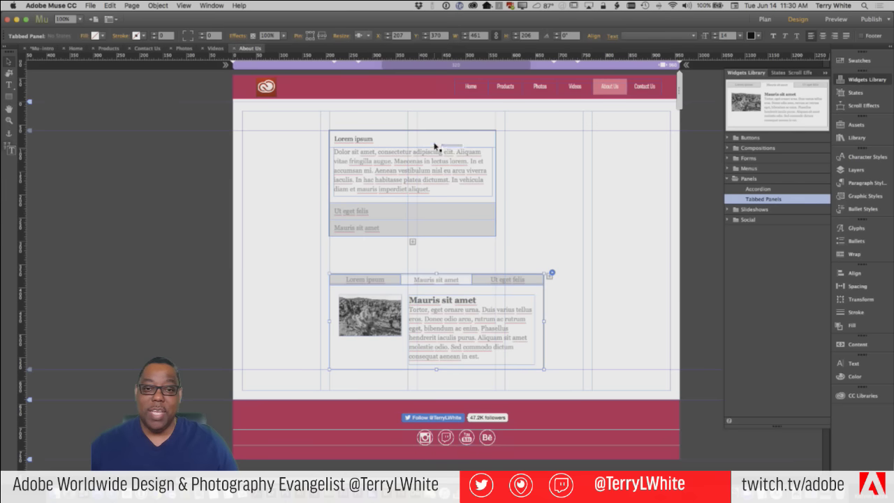
left_click(435, 146)
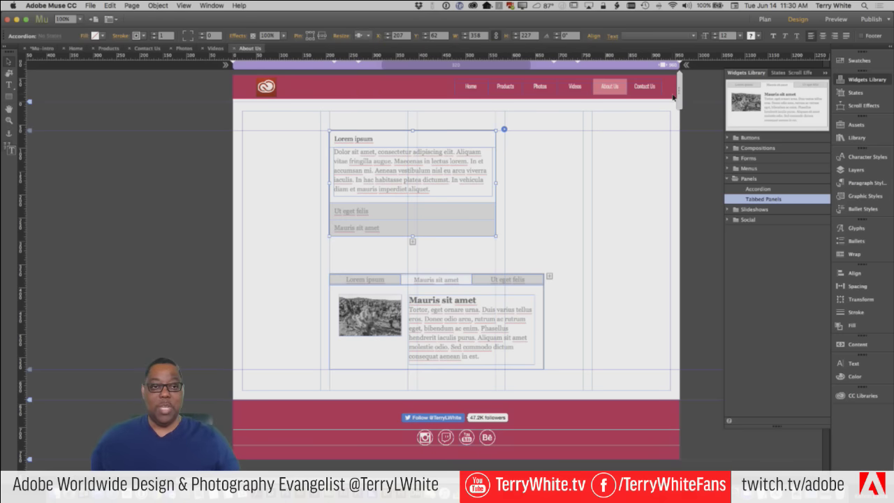
left_click_drag(679, 91, 558, 116)
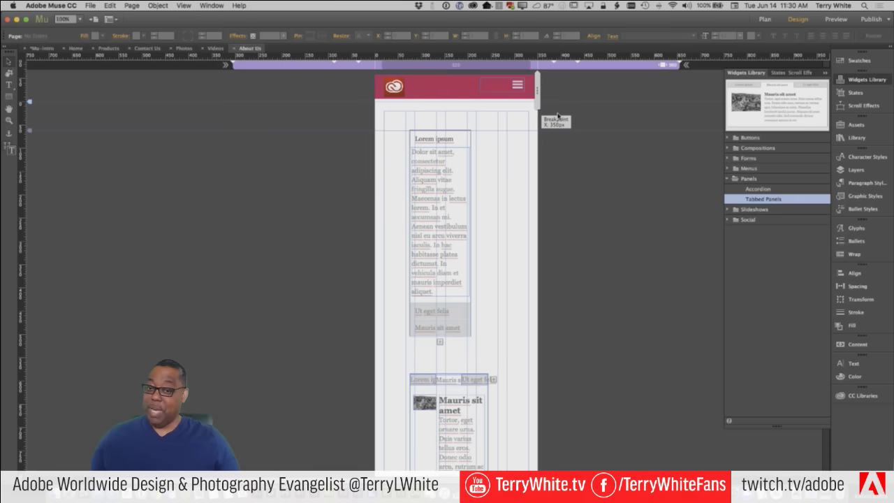
left_click(631, 64)
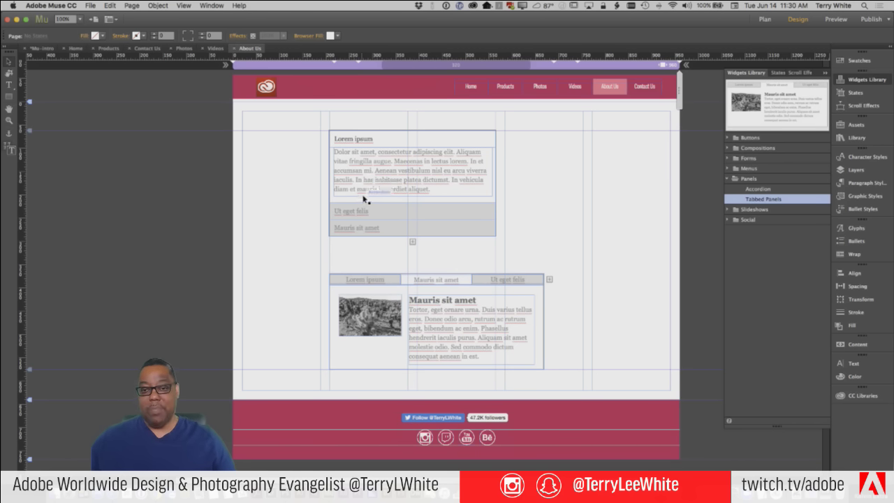
Rename the first accordion section New York with body 'The Big Apple... blah blah blah'
left_click(355, 140)
left_click(364, 141)
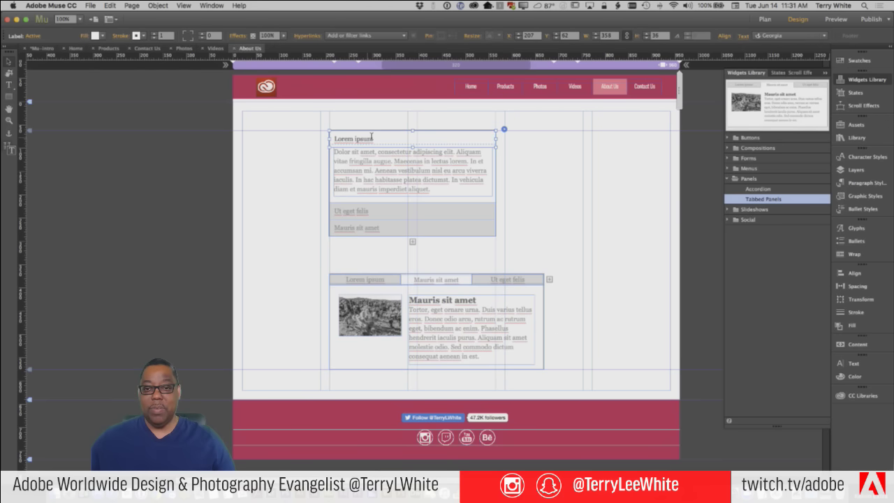
double_click(371, 136)
left_click_drag(373, 138, 308, 133)
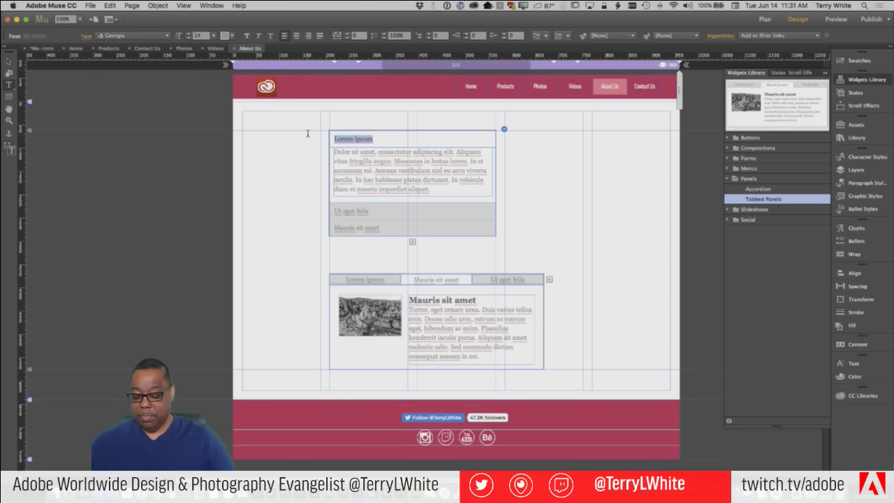
type("New York")
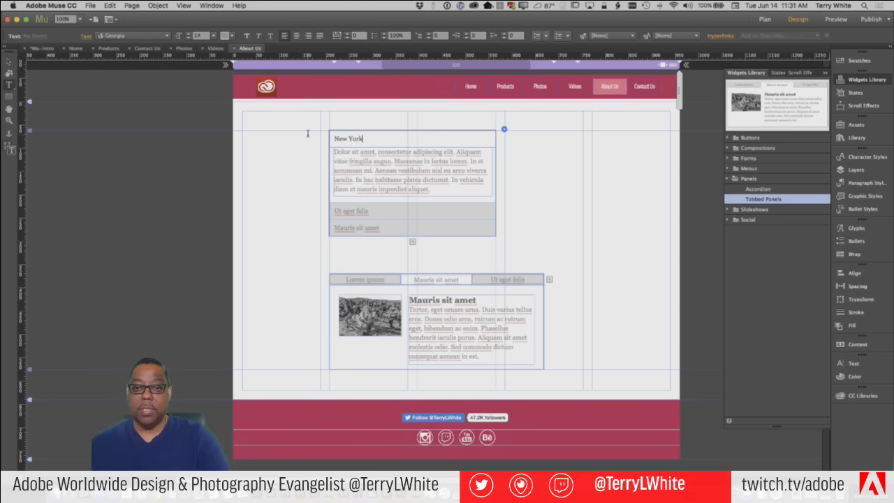
left_click(349, 164)
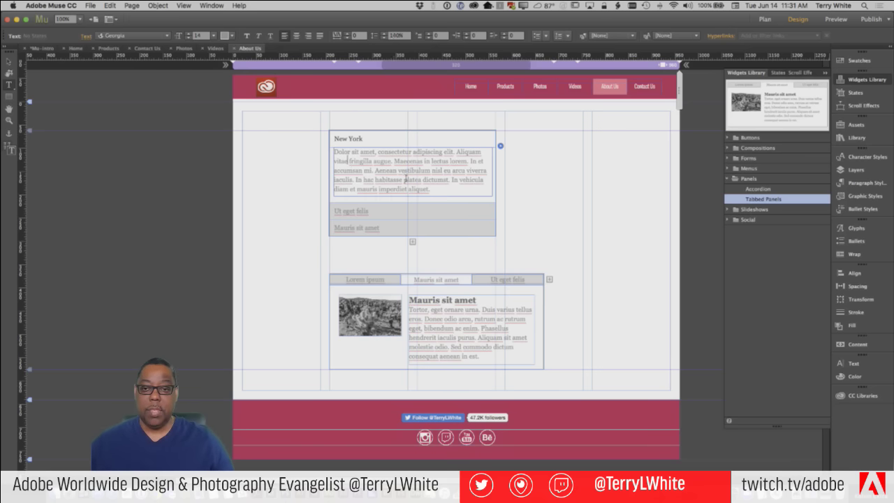
left_click_drag(435, 191, 301, 144)
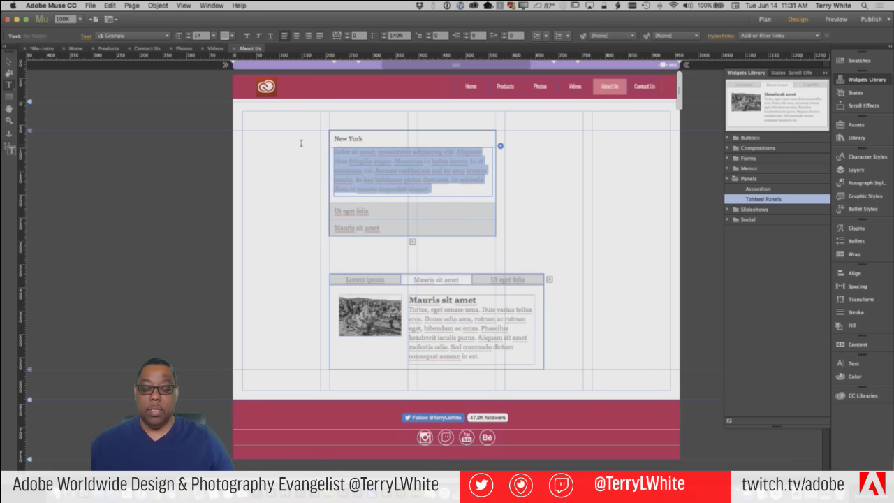
type("The B")
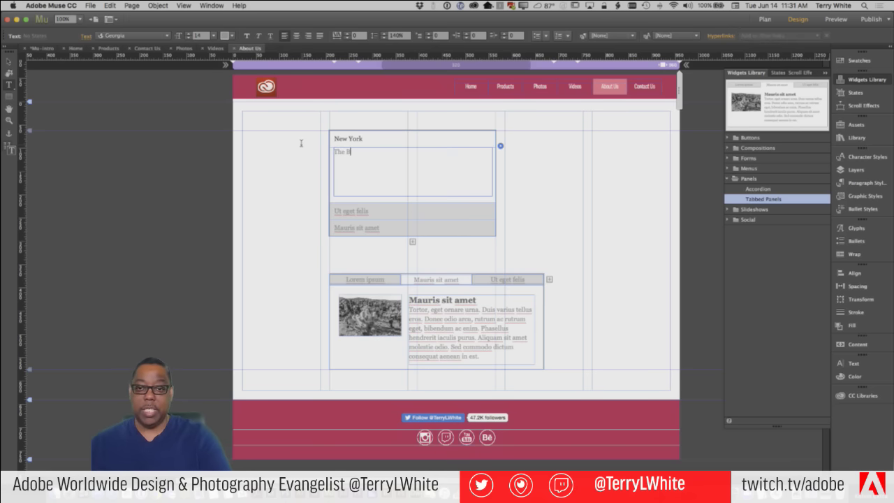
type("ig App")
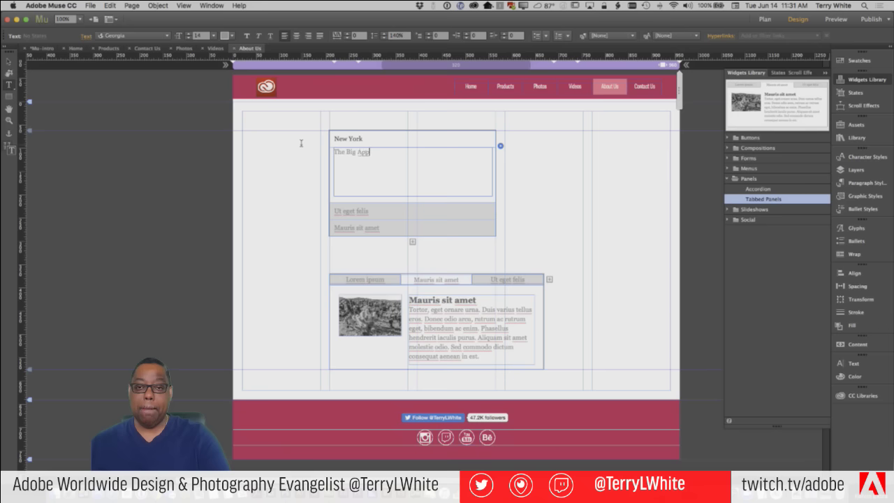
type("le")
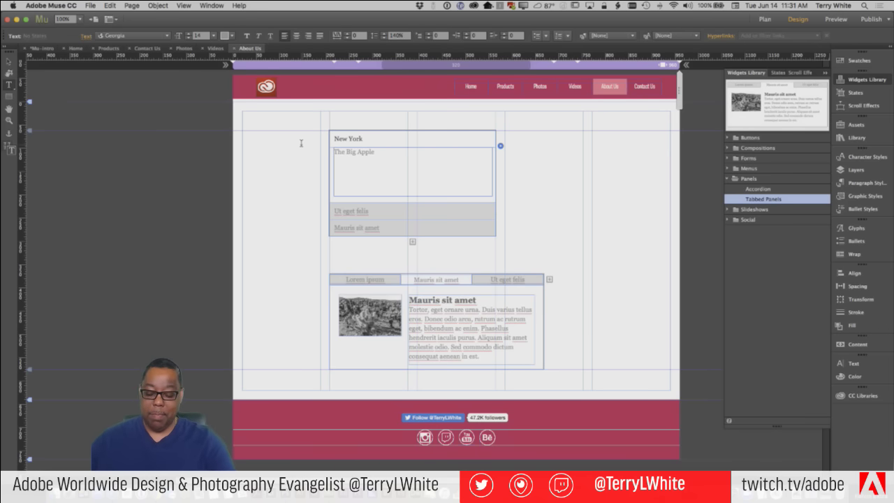
type("... blah")
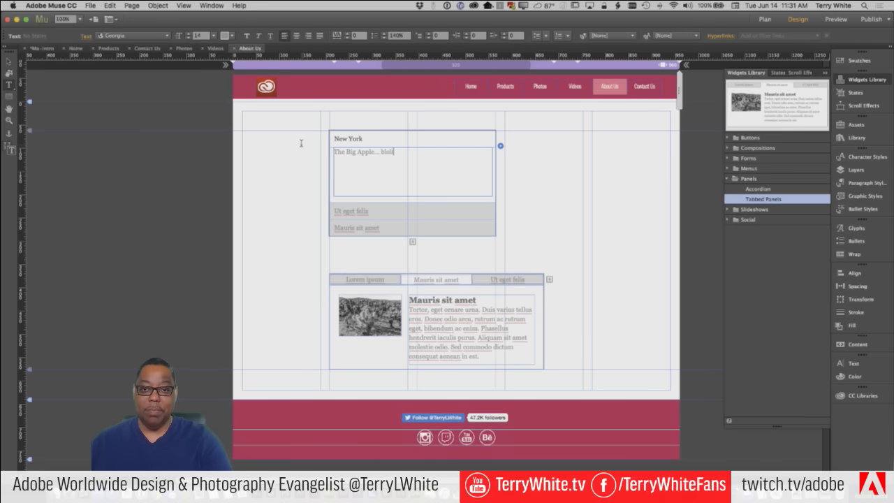
type(" blah bla")
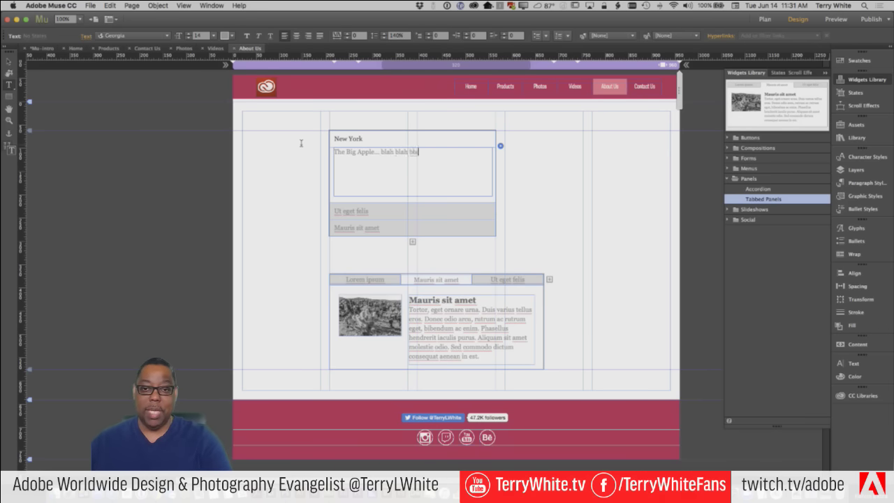
type("h")
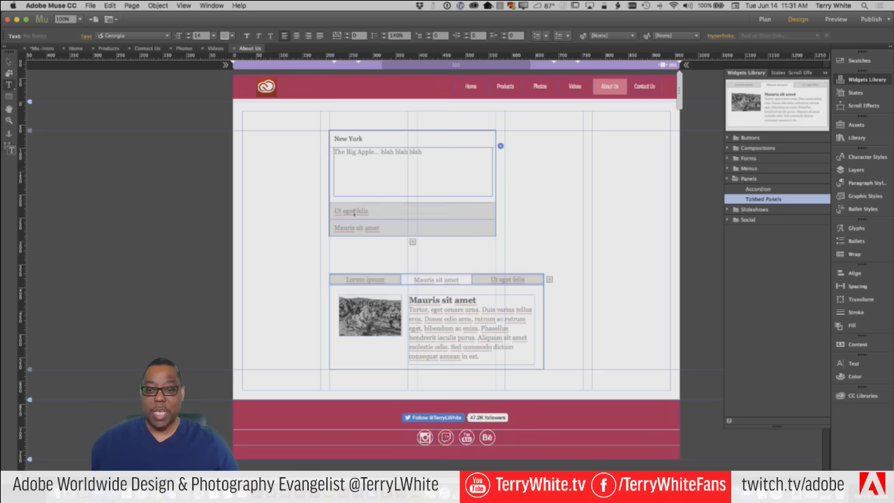
Rename the second section Atlanta with a Hotlanta body: '...is in the south of the US. blah blah'
left_click(355, 211)
left_click_drag(369, 155, 307, 151)
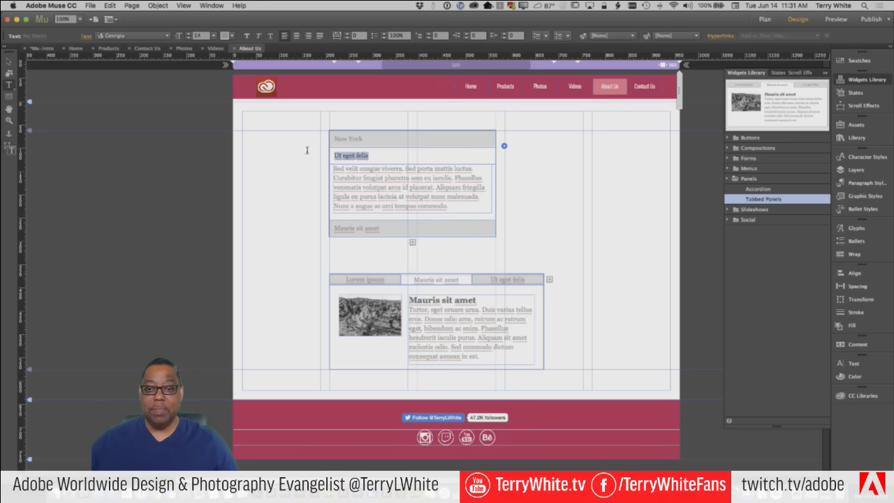
type("Atlanta")
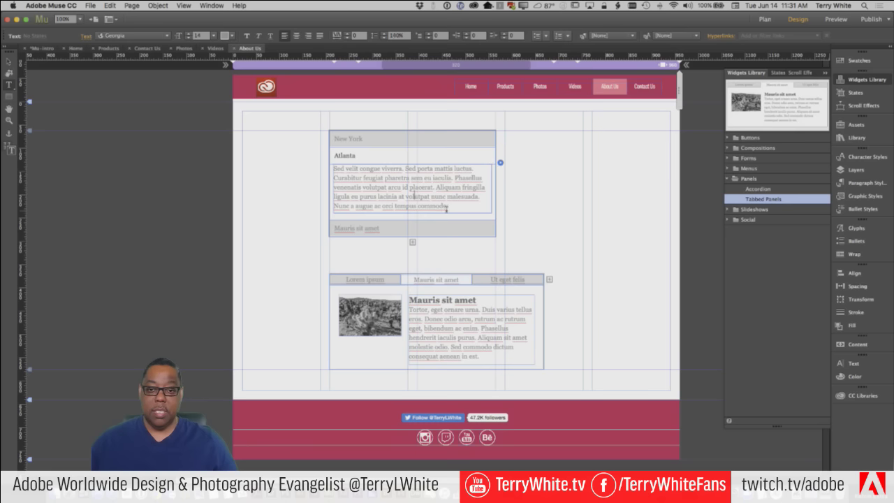
left_click_drag(449, 206, 282, 162)
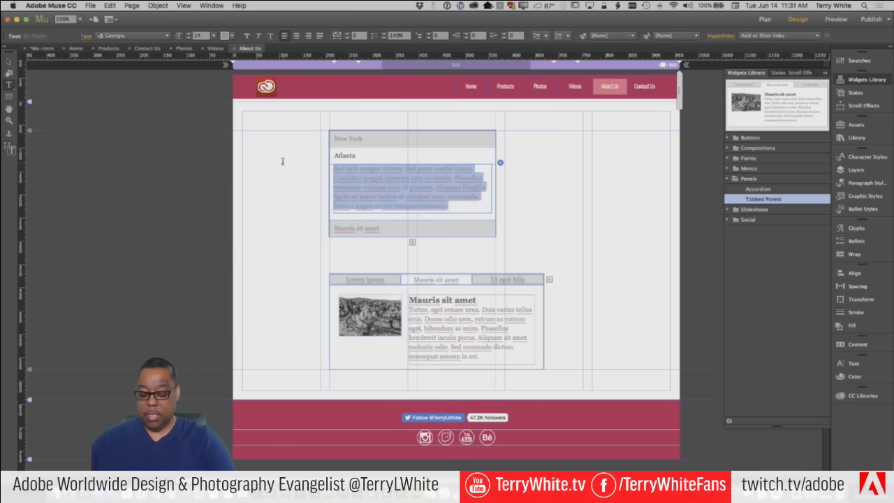
type("Hot")
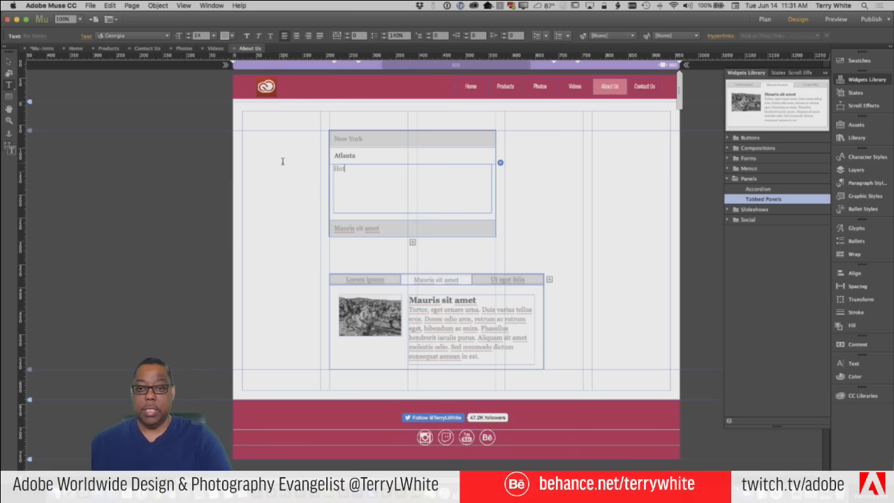
type("La")
key("BackSpace")
key("BackSpace")
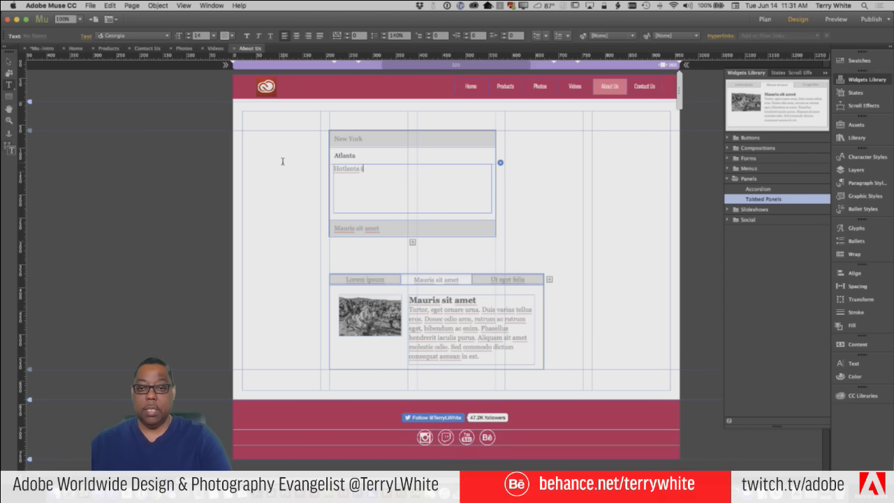
type("lanta is in the south of the US. blah")
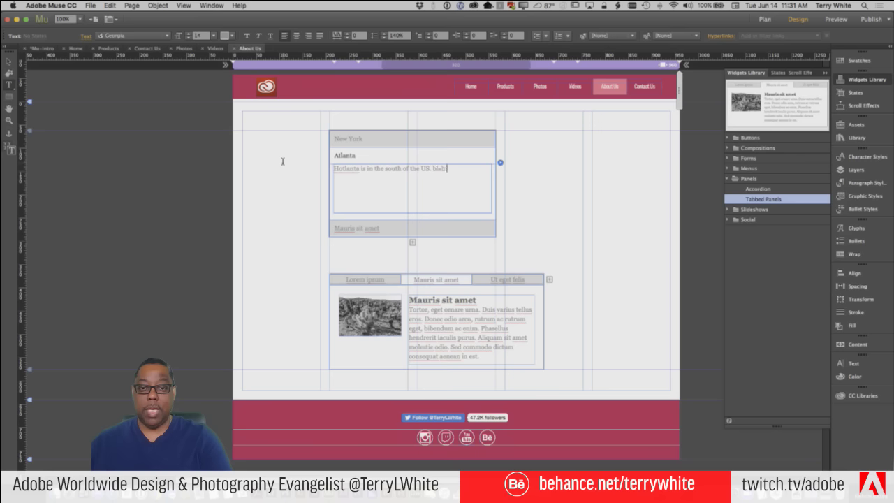
type(" blahb")
Rename the third section San Francisco with body 'Home of the Golden Gate Bridge'
left_click(357, 228)
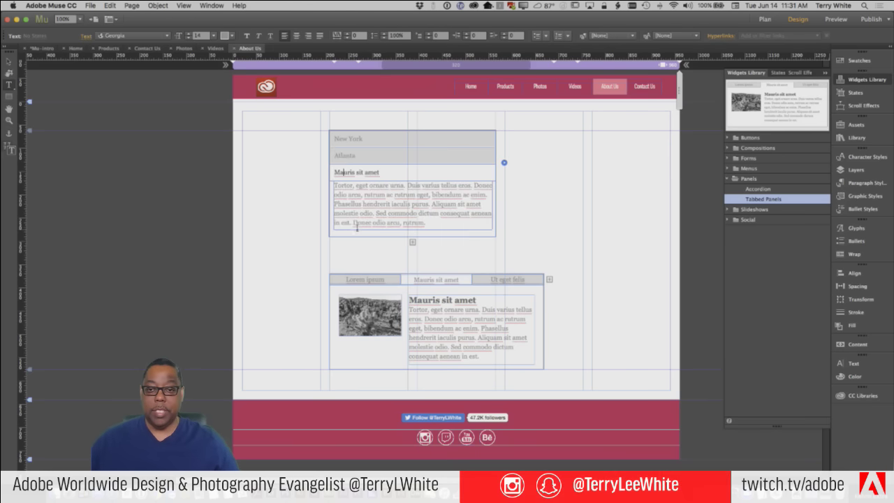
left_click_drag(380, 173, 272, 165)
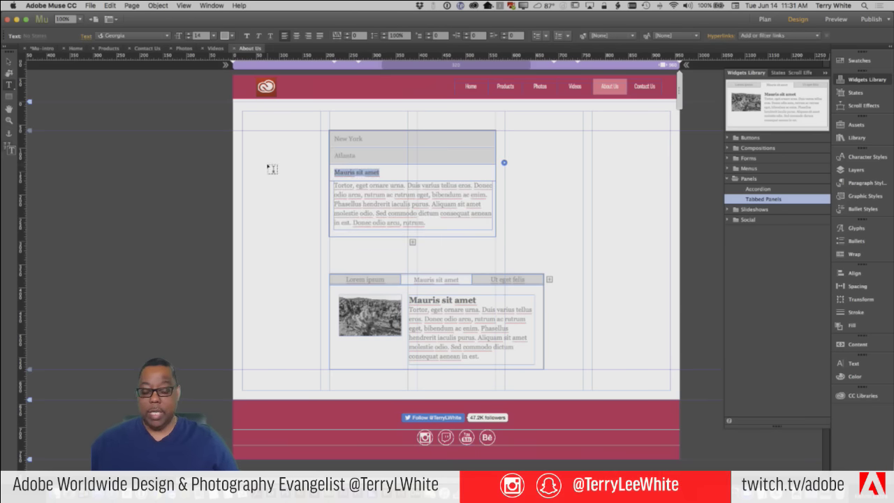
type("San Francisco")
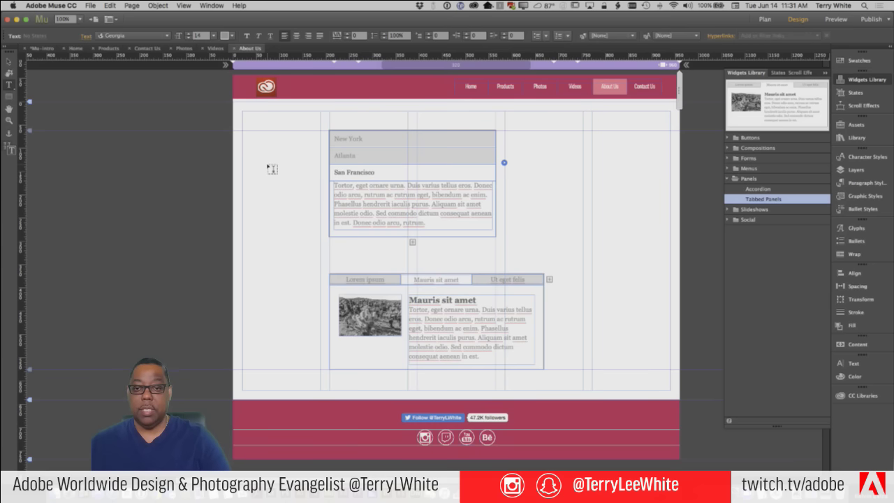
left_click_drag(425, 223, 319, 183)
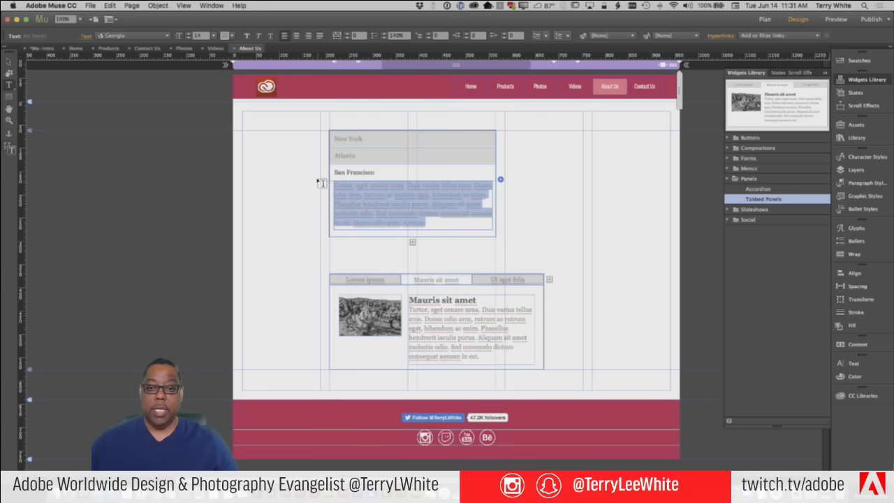
key("BackSpace")
type("Home sf the Go")
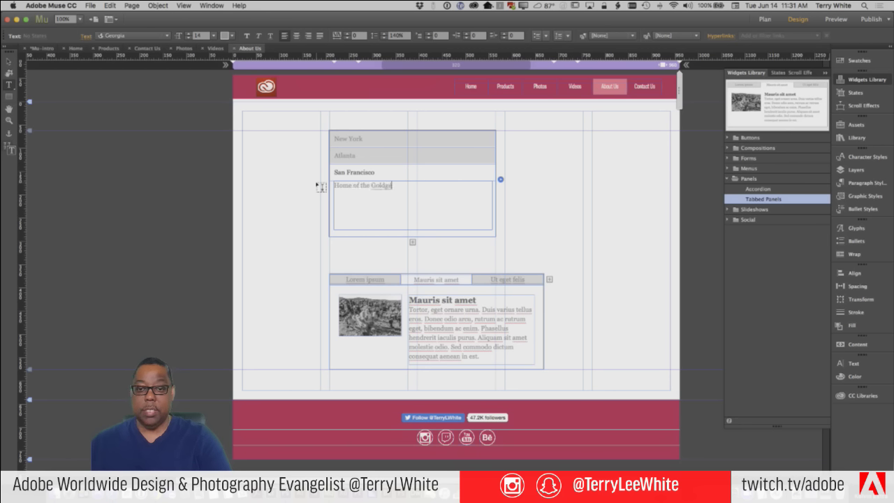
type("lden Gate")
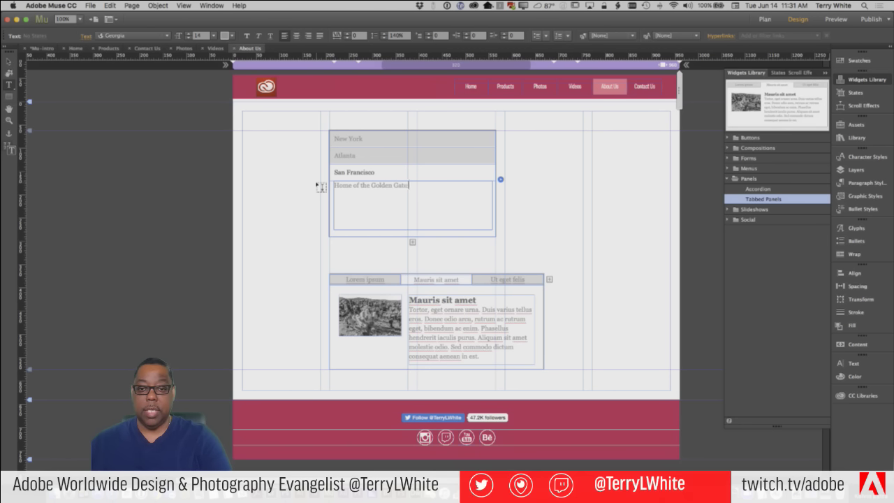
type(" Bridge... blah blah")
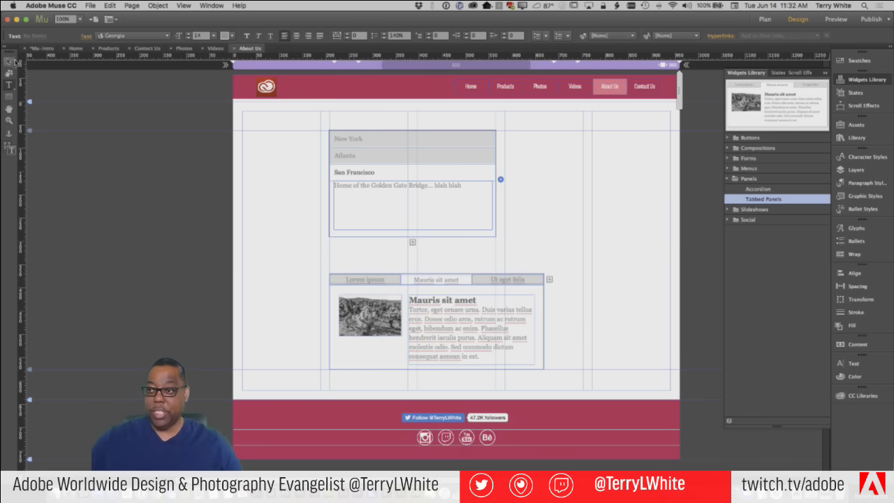
Exit text editing and select the San Francisco panel header
left_click(9, 61)
left_click(461, 196)
left_click(566, 199)
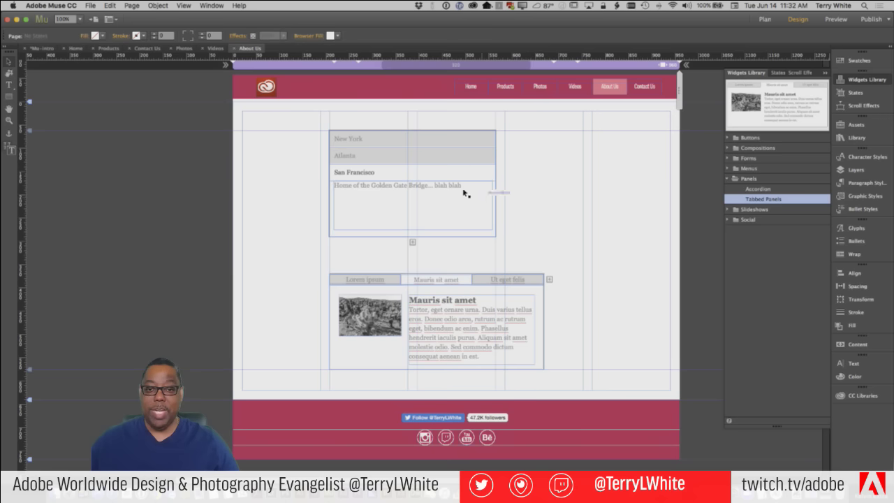
left_click(454, 183)
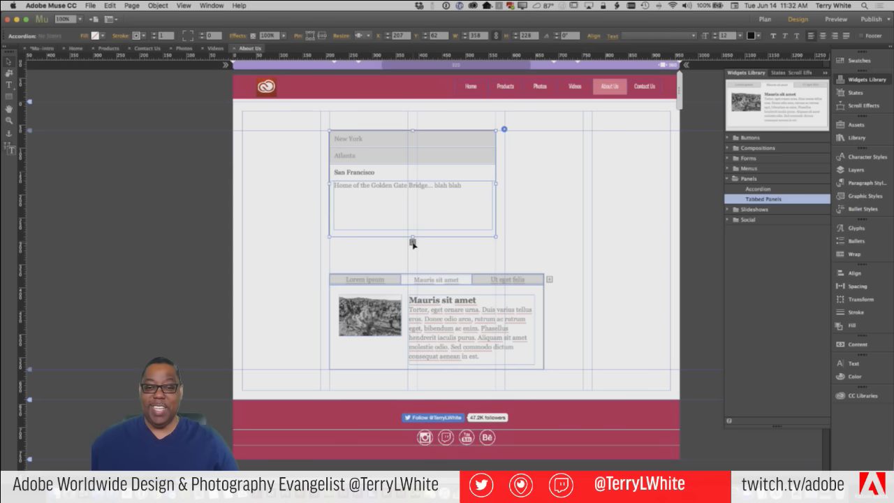
left_click(451, 254)
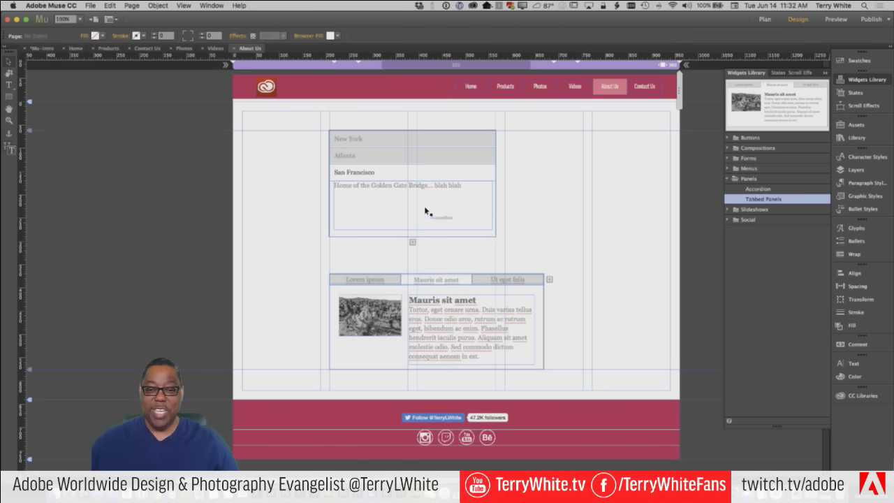
left_click(427, 210)
left_click(427, 207)
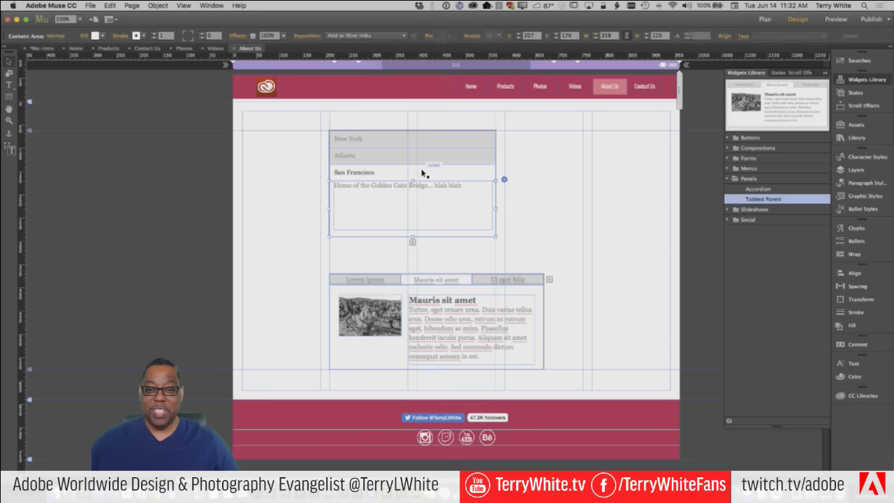
left_click(422, 172)
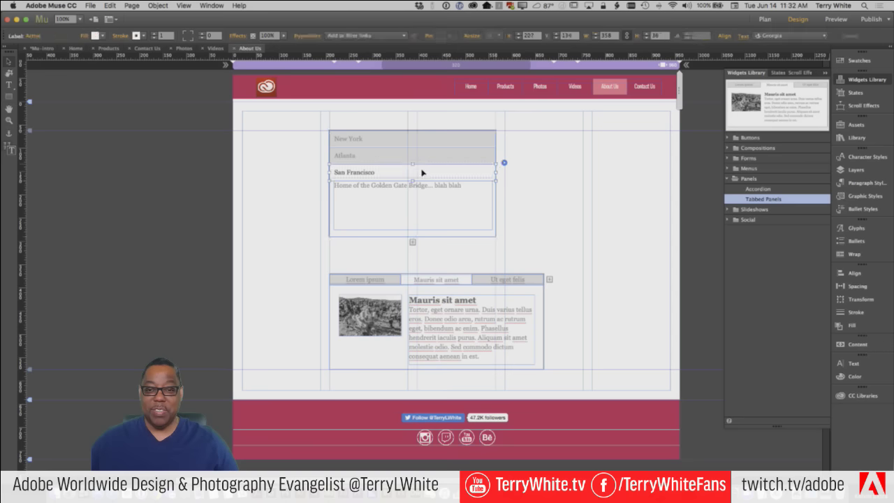
Add a panel, rename San Francisco2 to Tokyo, and give it the text 'Yes the other part of the world'
left_click(412, 243)
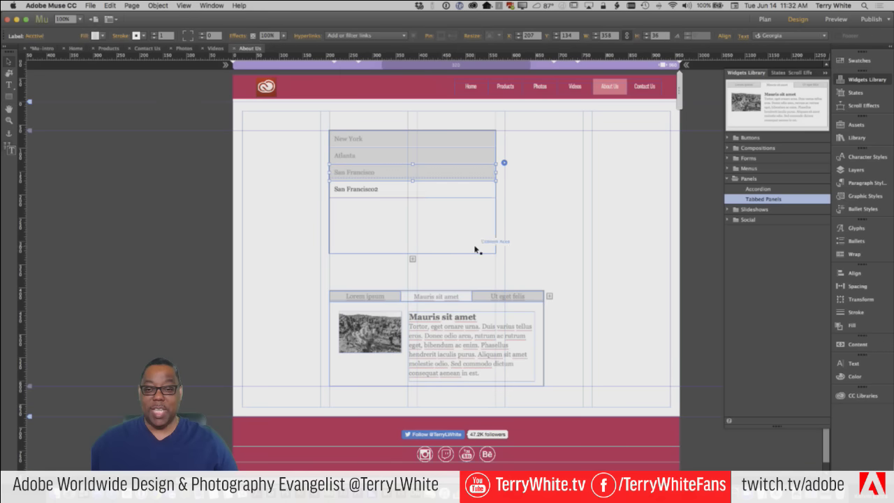
left_click(371, 191)
double_click(379, 190)
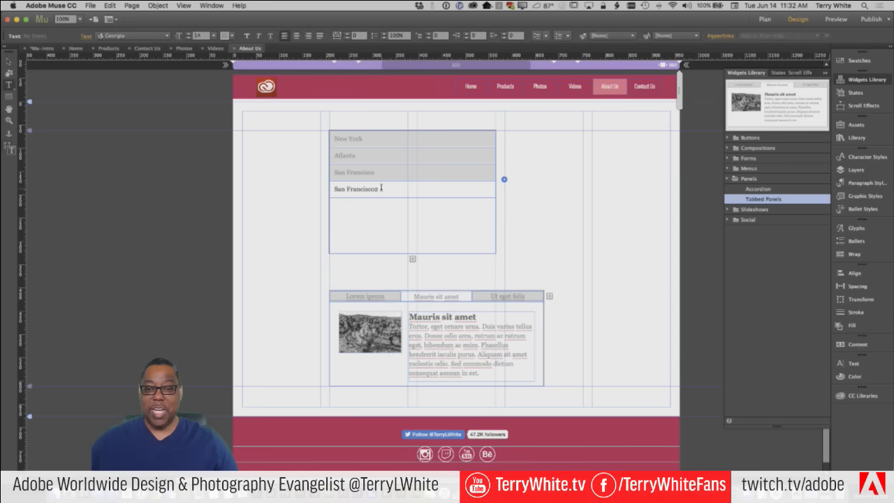
key("super+a")
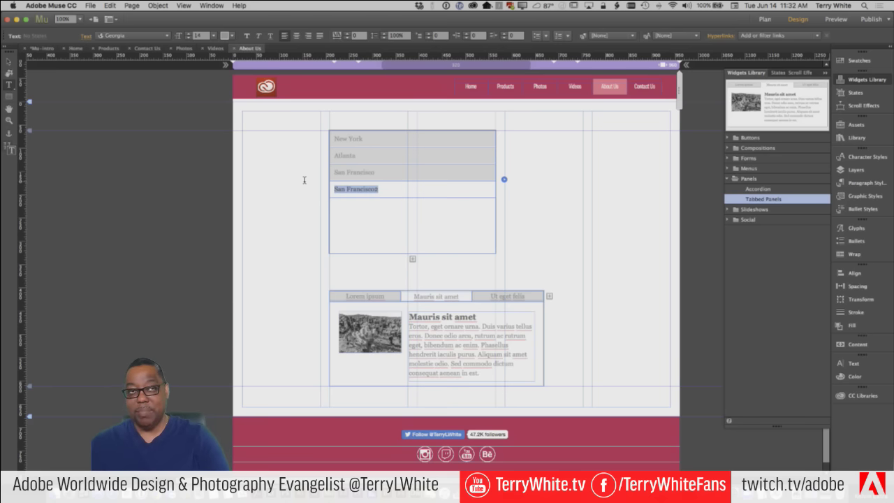
type("Tok")
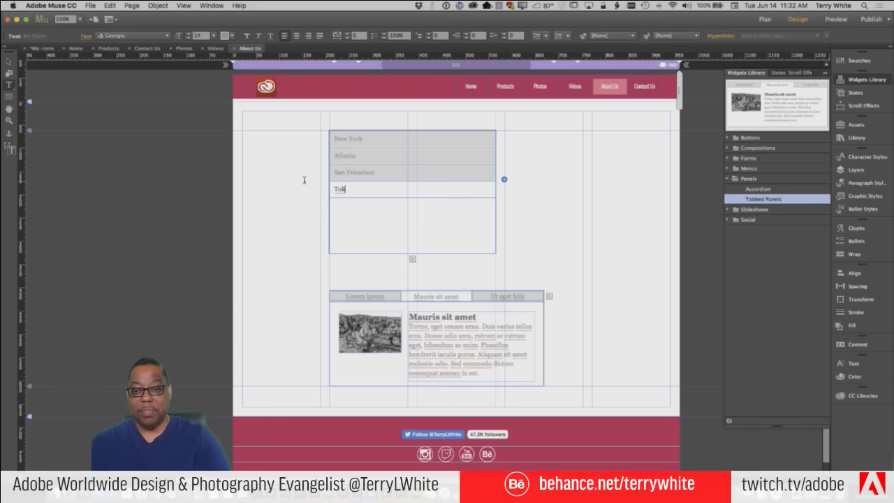
type("yo")
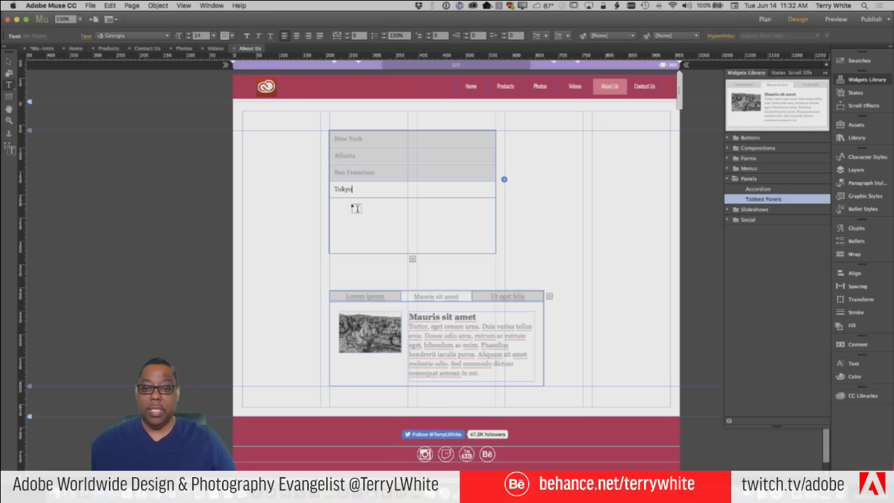
left_click_drag(334, 200, 485, 248)
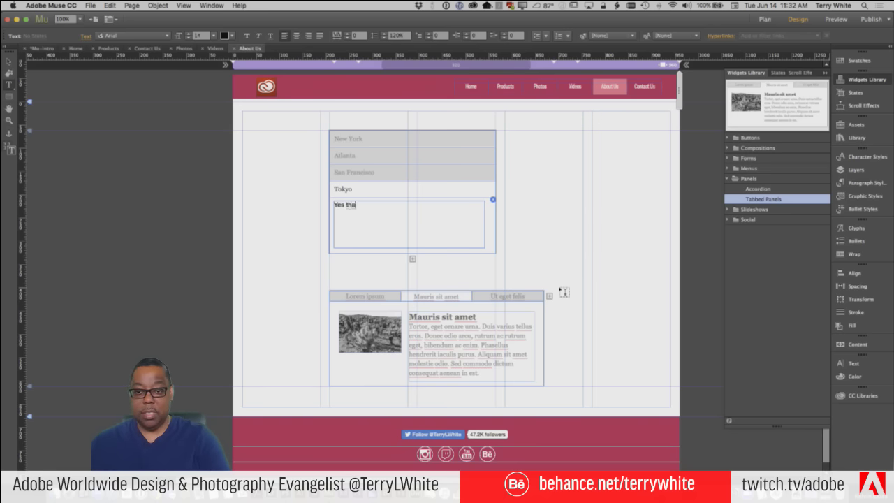
type("Yes the other part")
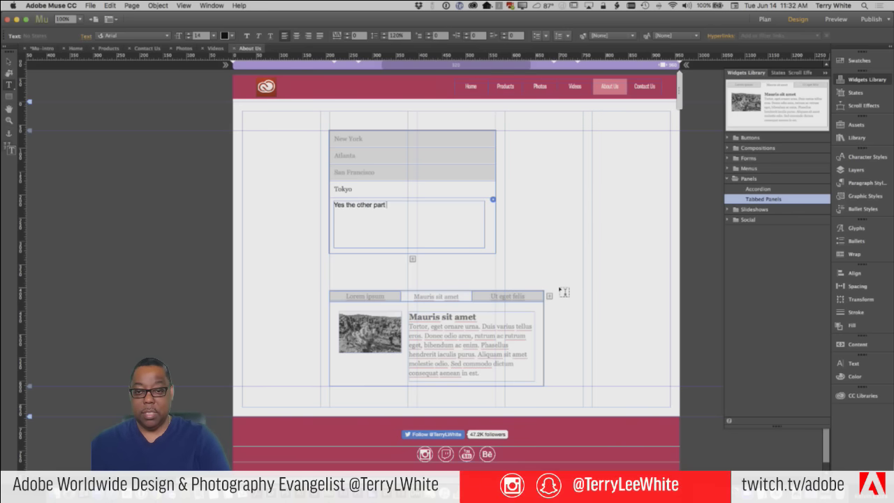
type(" of the world")
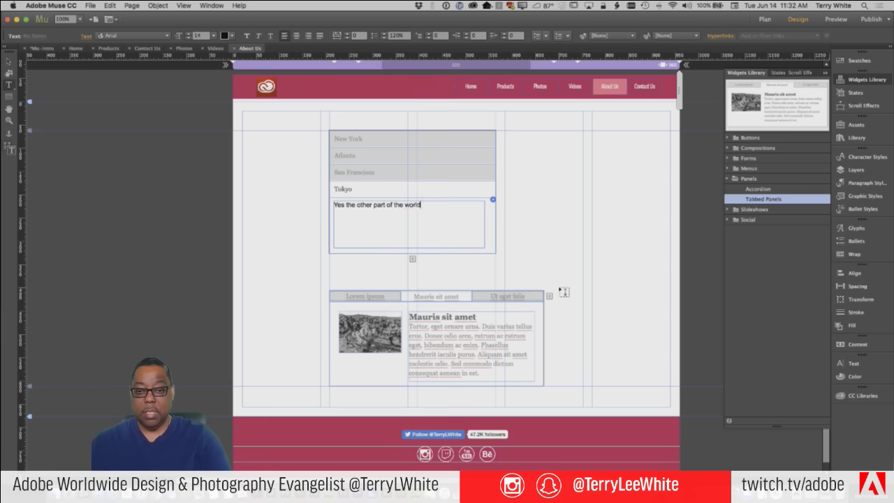
left_click(8, 61)
Expand the New York, Atlanta, San Francisco and Tokyo panels in turn to check them
left_click(382, 144)
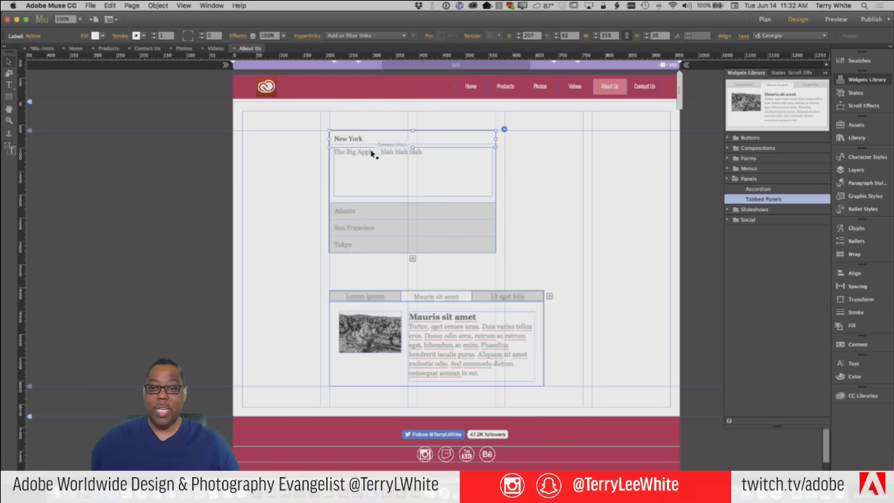
left_click(377, 211)
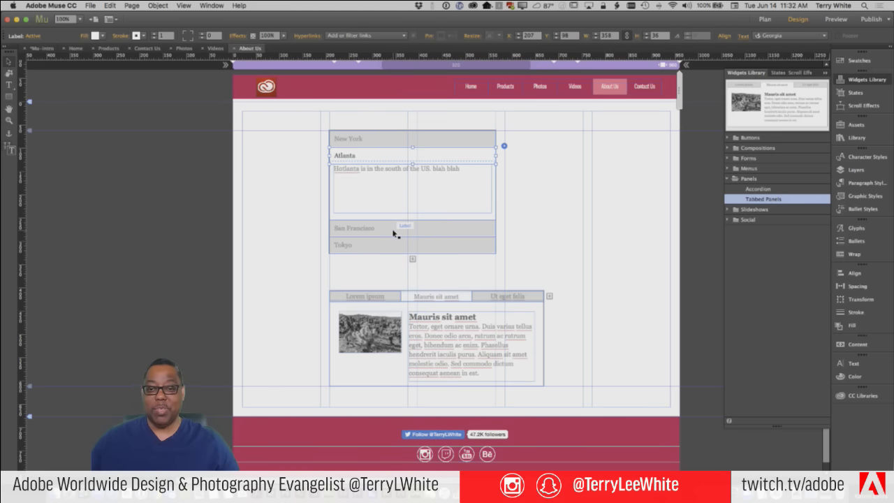
left_click(394, 234)
left_click(393, 246)
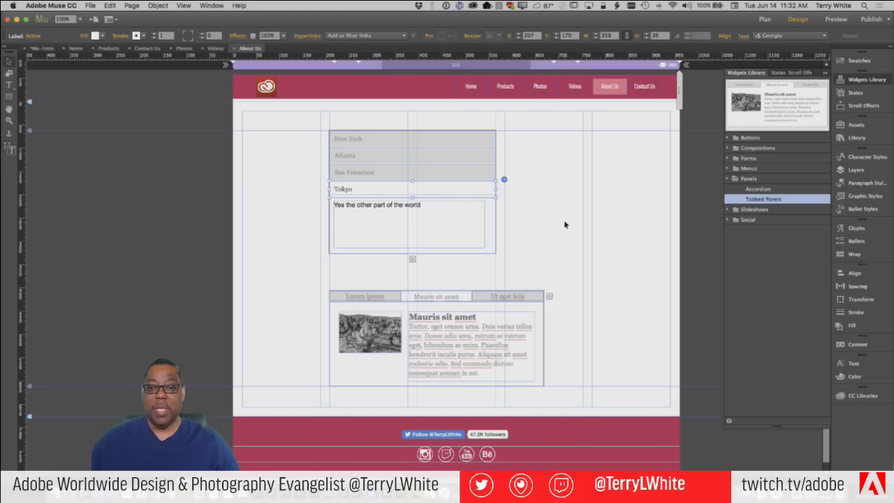
left_click(565, 225)
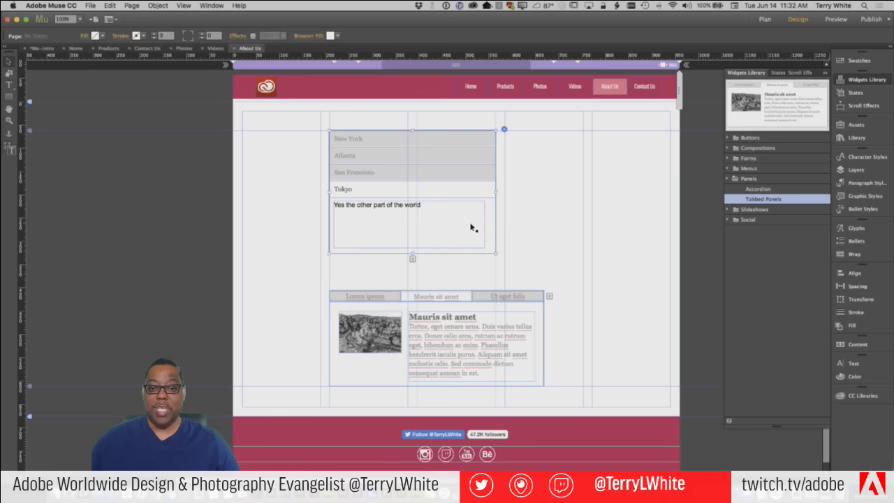
Narrow the Tokyo text box so its description wraps onto two lines
left_click(494, 219)
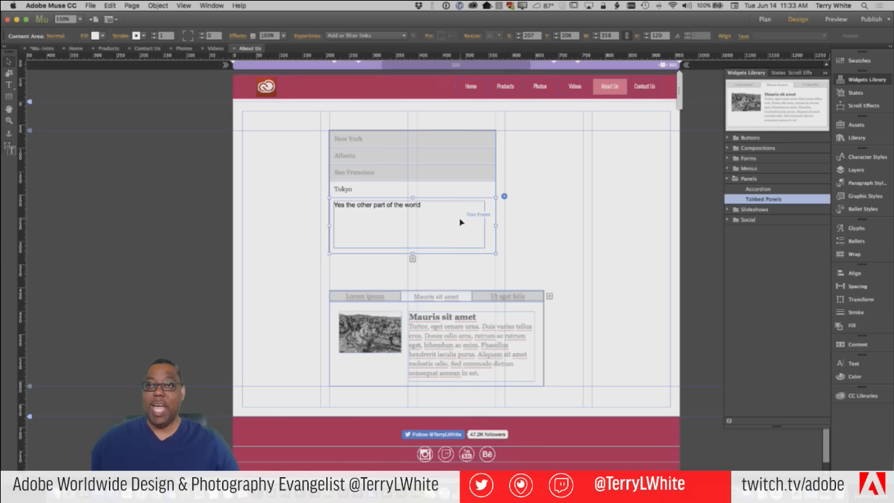
left_click(476, 229)
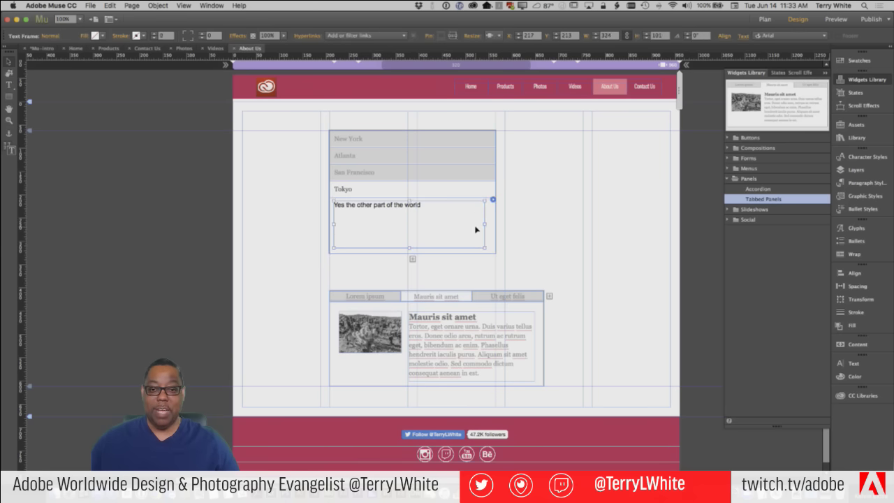
left_click_drag(484, 224, 385, 231)
left_click(455, 235)
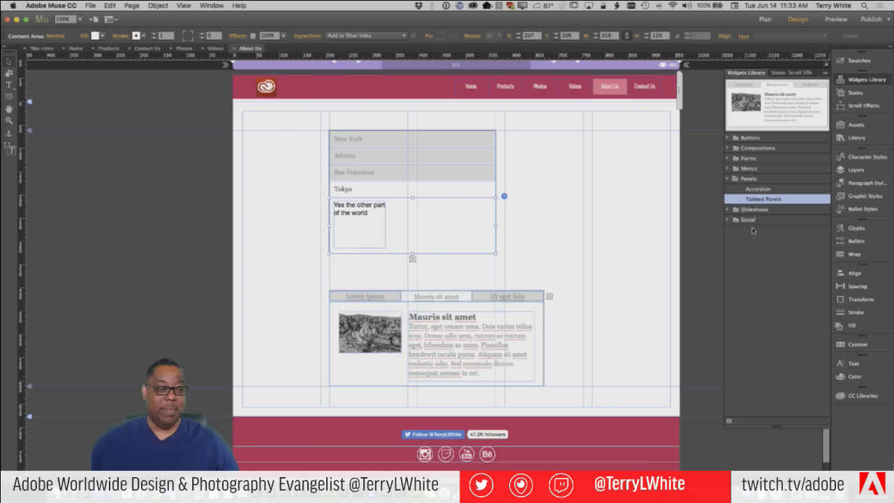
Drag the Web Design stock image from CC Libraries into the Tokyo panel, then test the accordion tabs
left_click(858, 396)
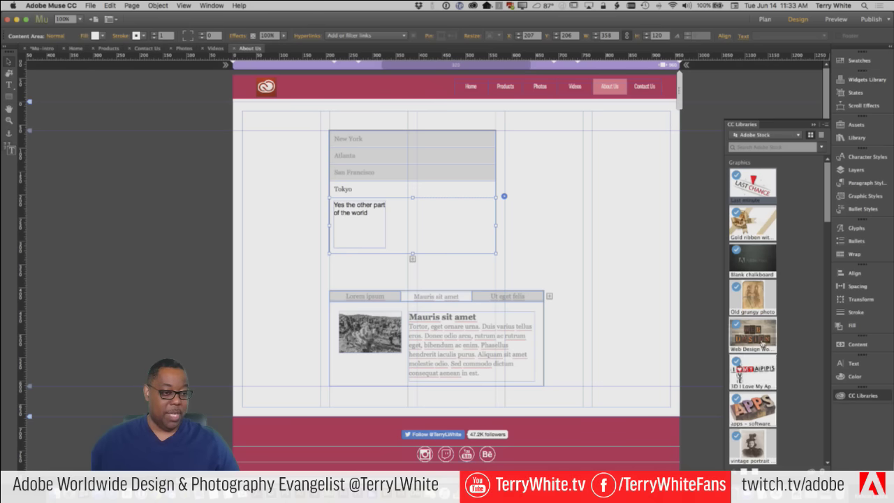
left_click_drag(759, 339, 437, 217)
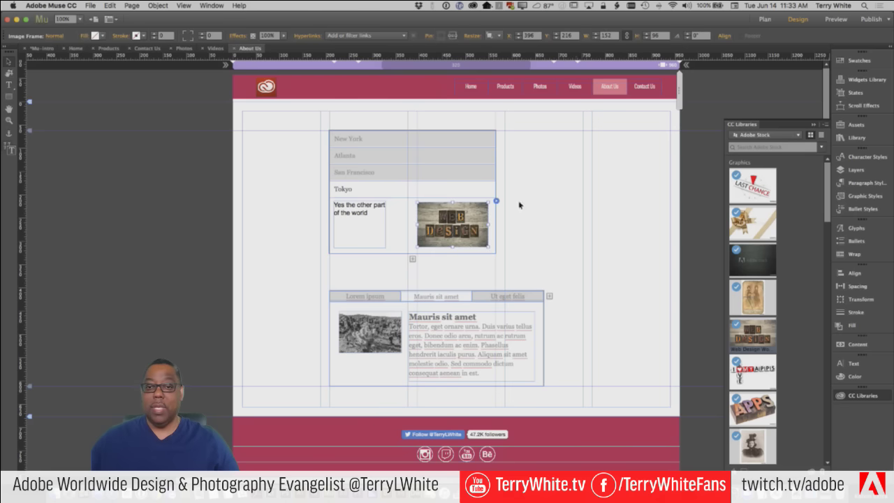
left_click(440, 172)
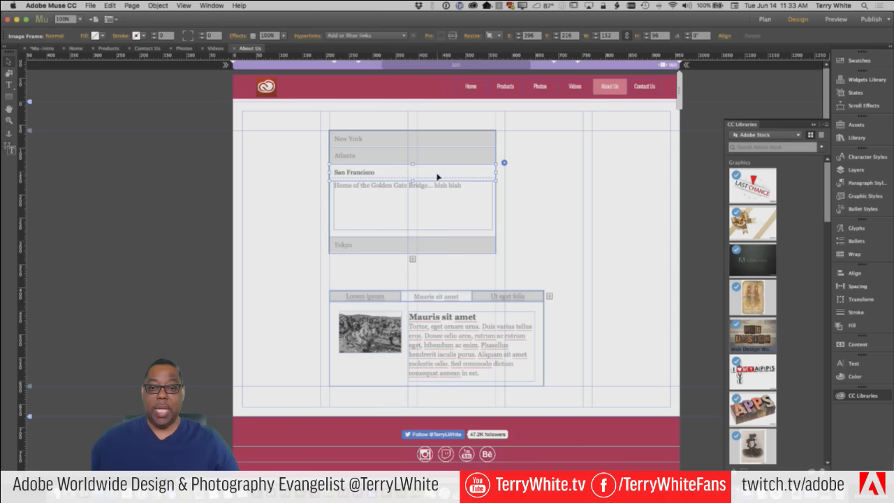
left_click(458, 244)
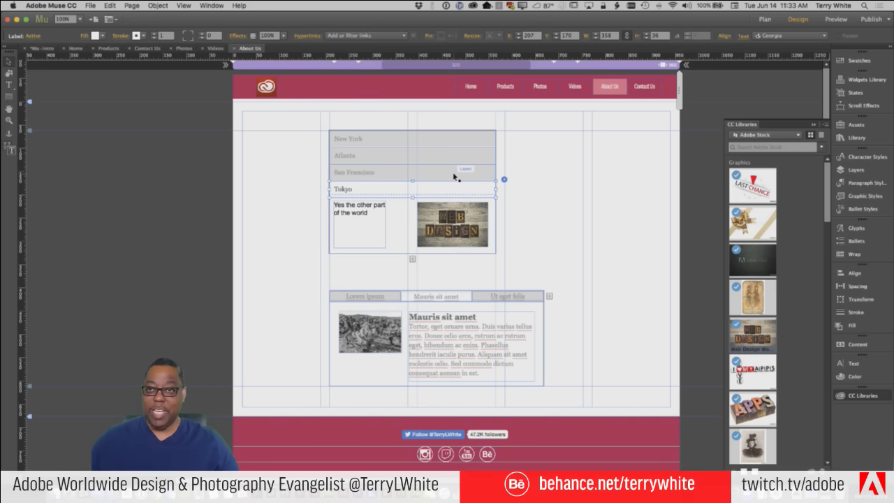
left_click(421, 141)
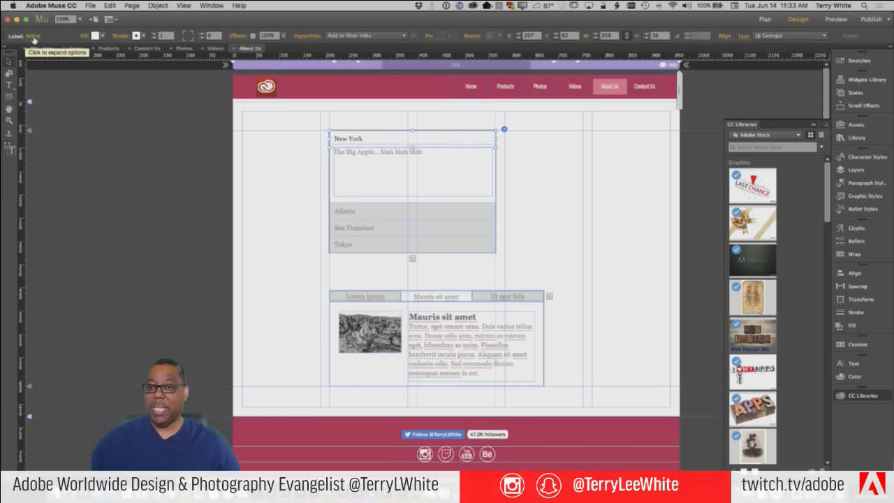
Fill the Active-state New York header light blue ACECFF, then switch the header state to Normal
left_click(103, 37)
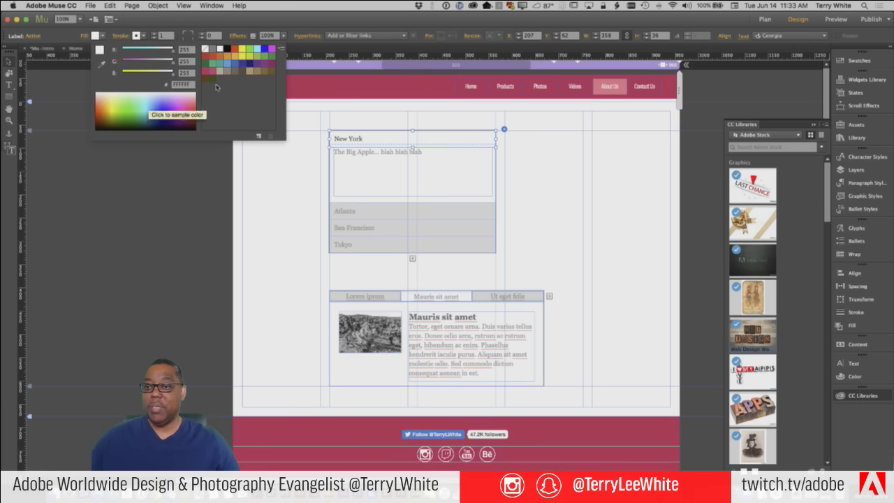
left_click(227, 65)
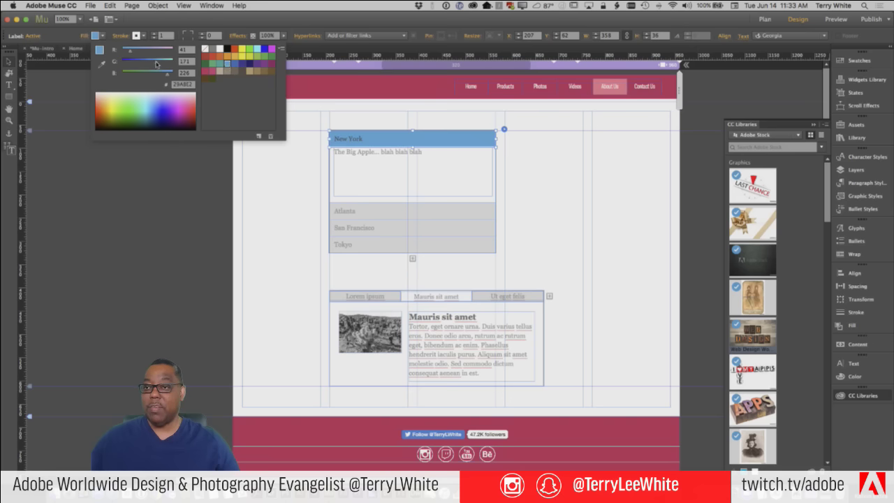
left_click_drag(157, 65, 176, 65)
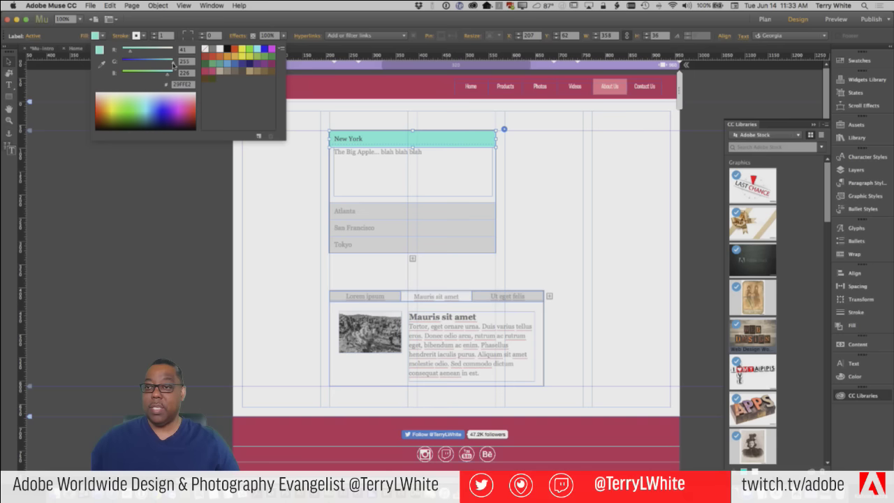
left_click_drag(166, 65, 165, 65)
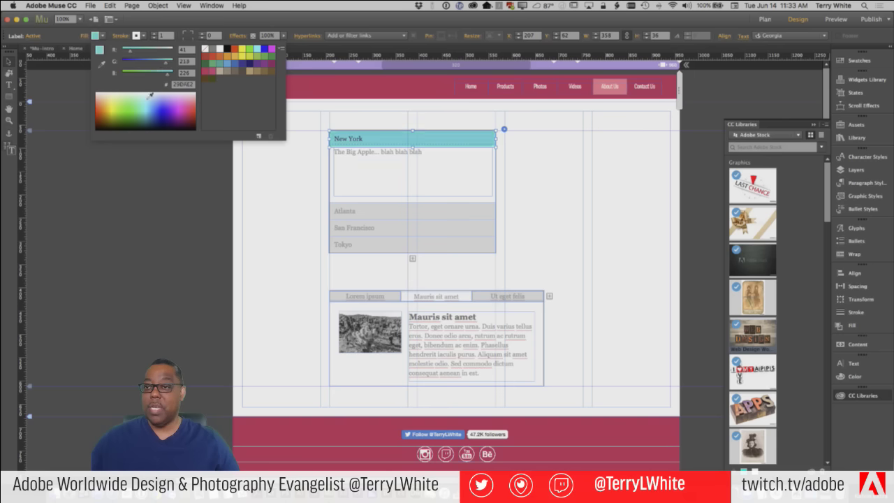
left_click(151, 95)
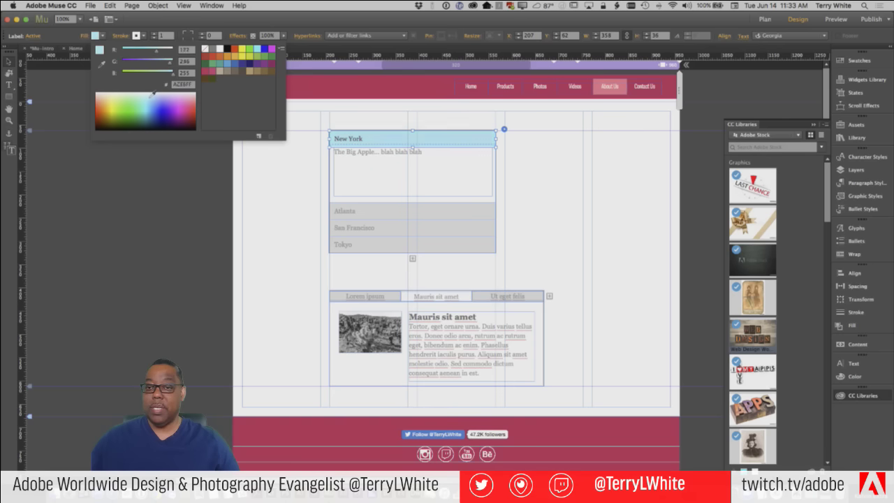
left_click(41, 37)
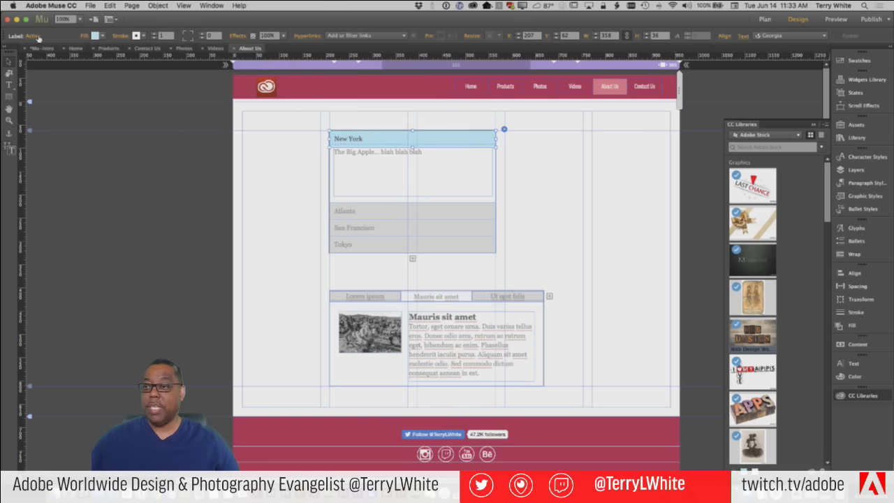
left_click(39, 38)
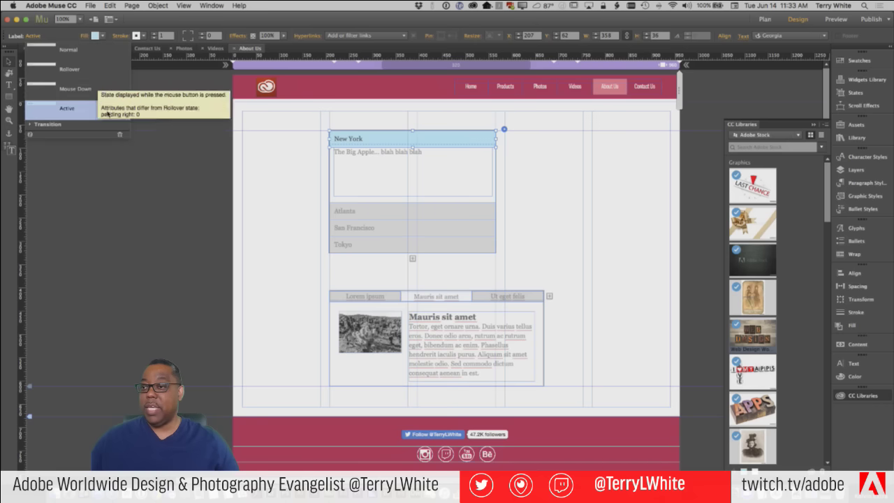
left_click(67, 51)
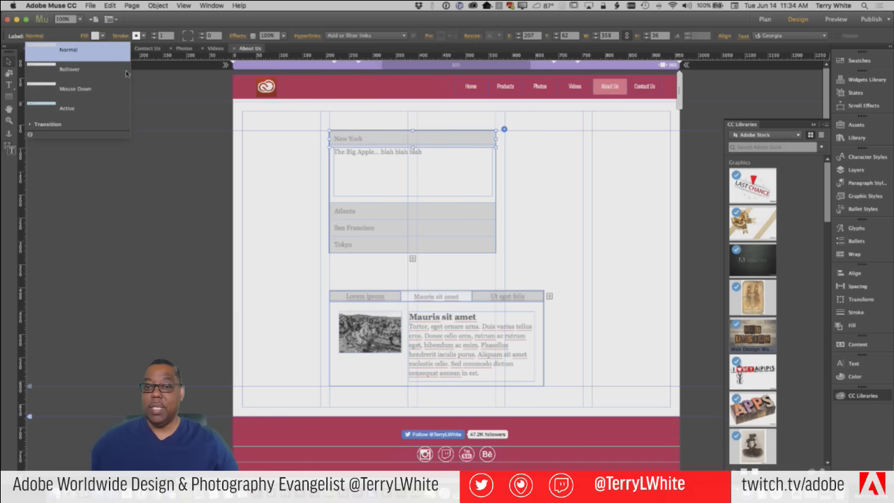
Fill the Normal-state accordion headers with blue 29ABE2
left_click(103, 36)
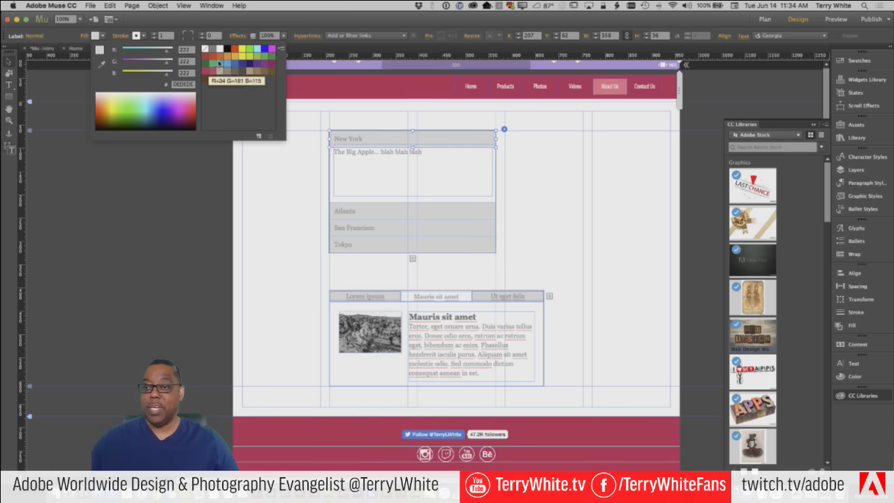
left_click(147, 93)
left_click(146, 100)
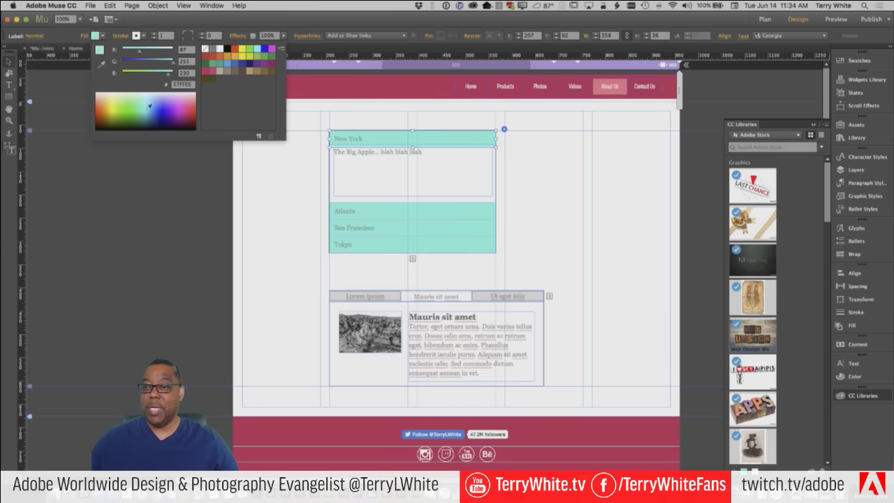
left_click(157, 106)
left_click(158, 96)
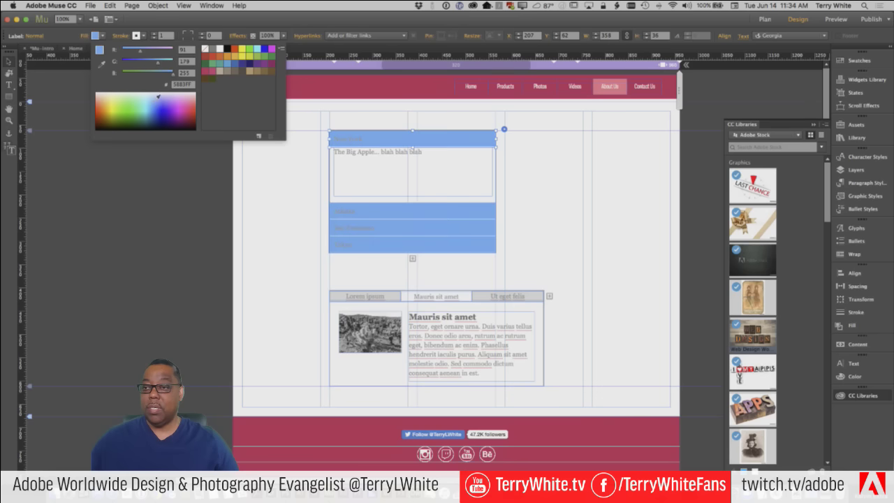
left_click(156, 93)
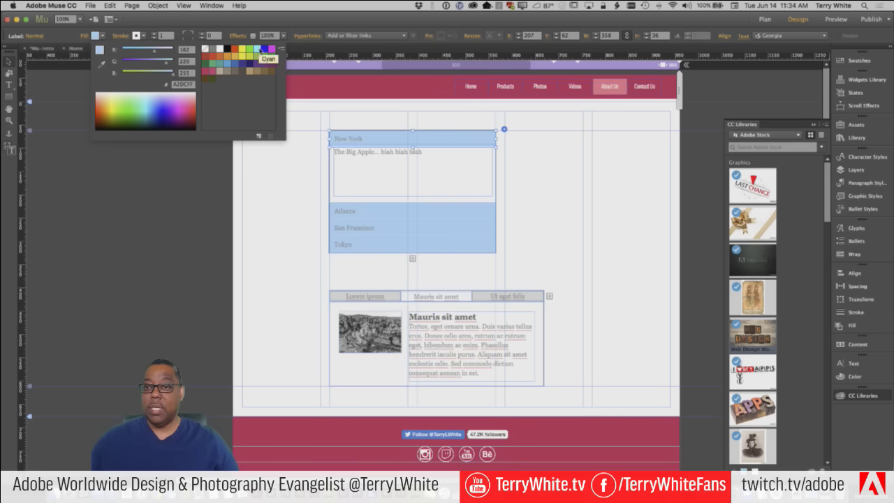
left_click(225, 64)
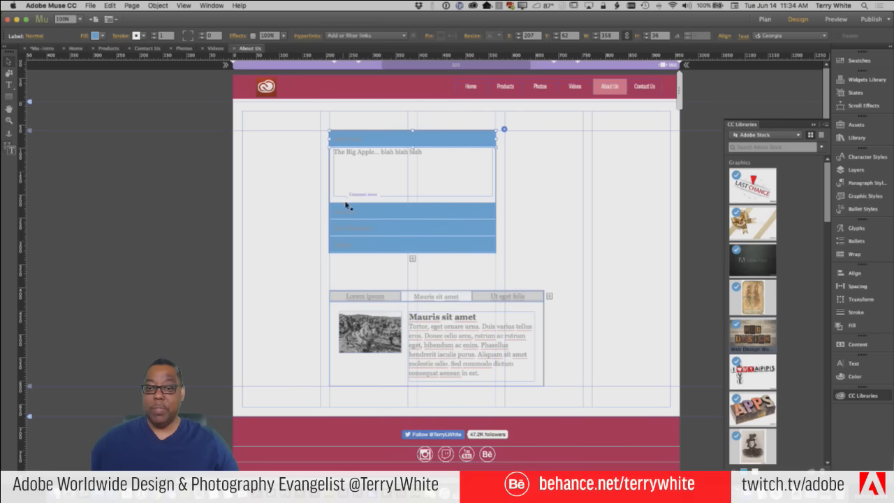
left_click(346, 140)
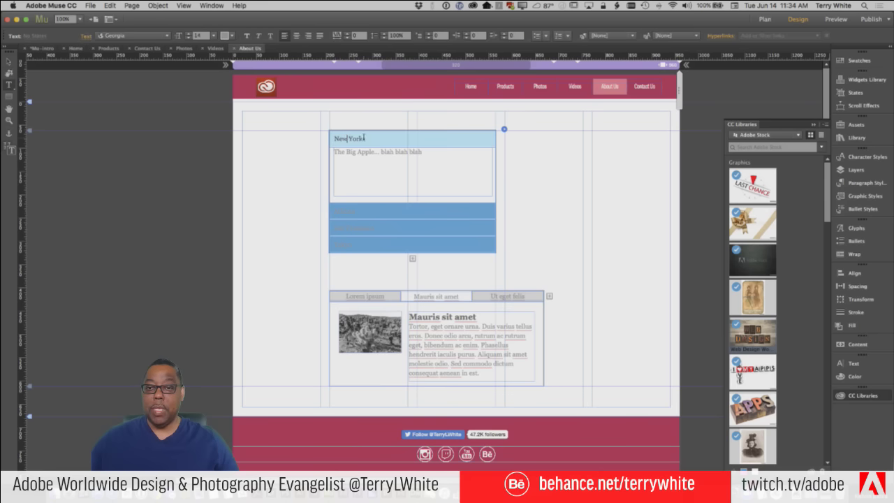
Make the New York header label text white
left_click_drag(364, 137, 317, 139)
left_click(228, 37)
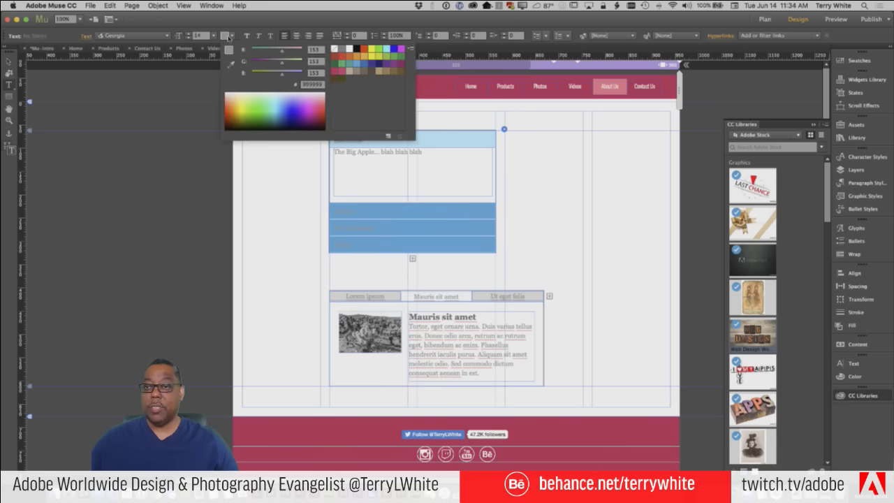
left_click(347, 49)
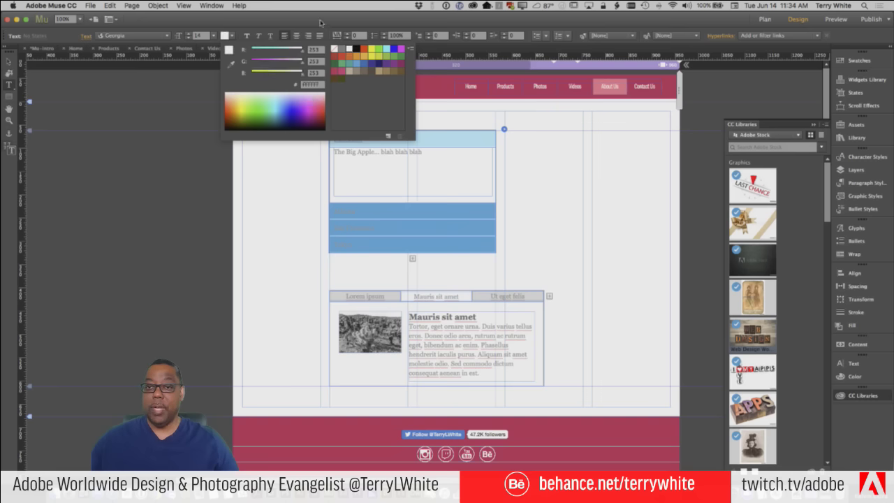
left_click(310, 25)
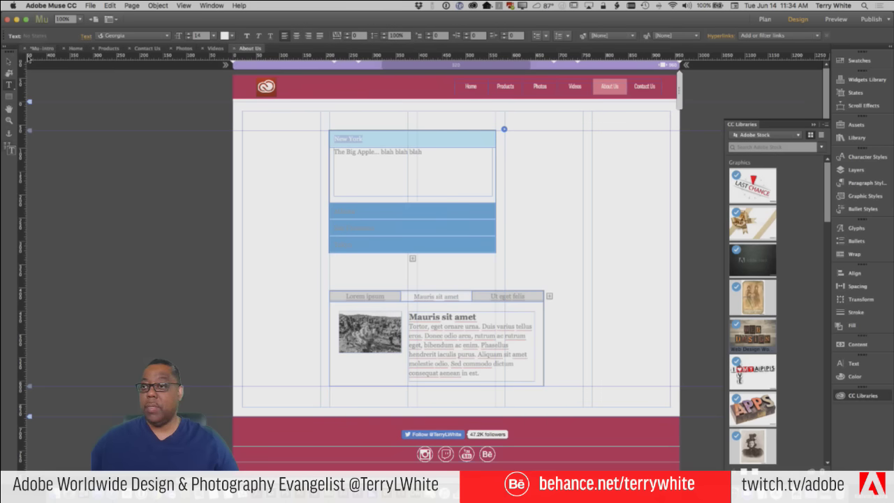
left_click(9, 61)
Cycle through the Atlanta, San Francisco and Tokyo panels, ending back on Atlanta
left_click(93, 121)
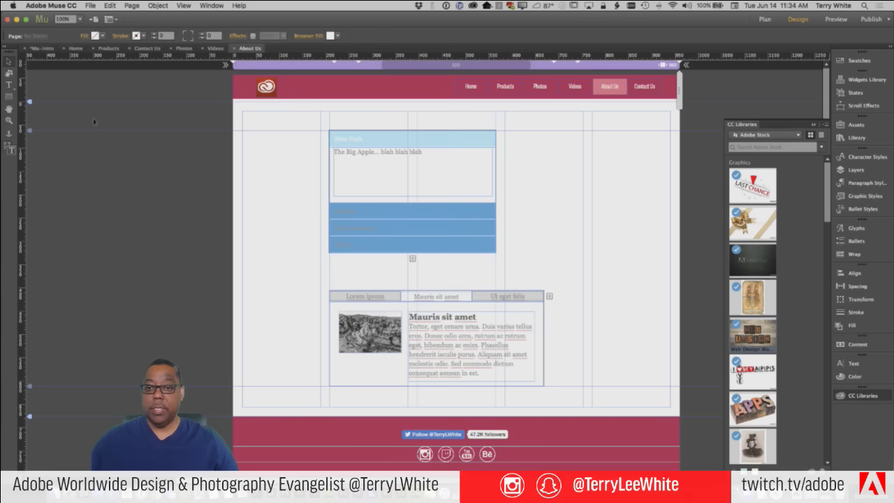
left_click(343, 212)
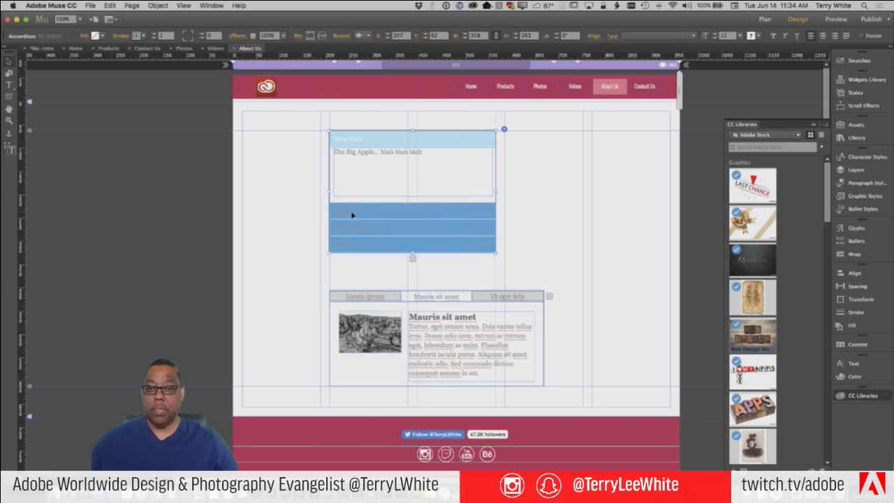
left_click(353, 210)
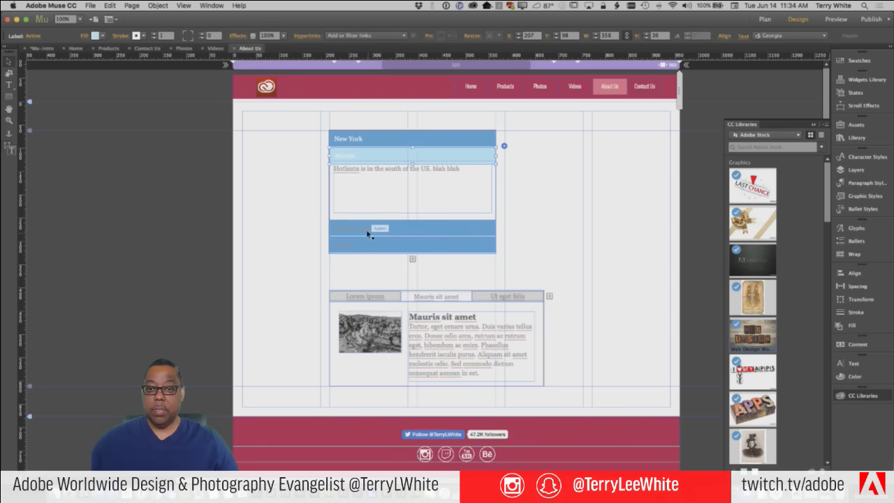
left_click(369, 230)
left_click(372, 243)
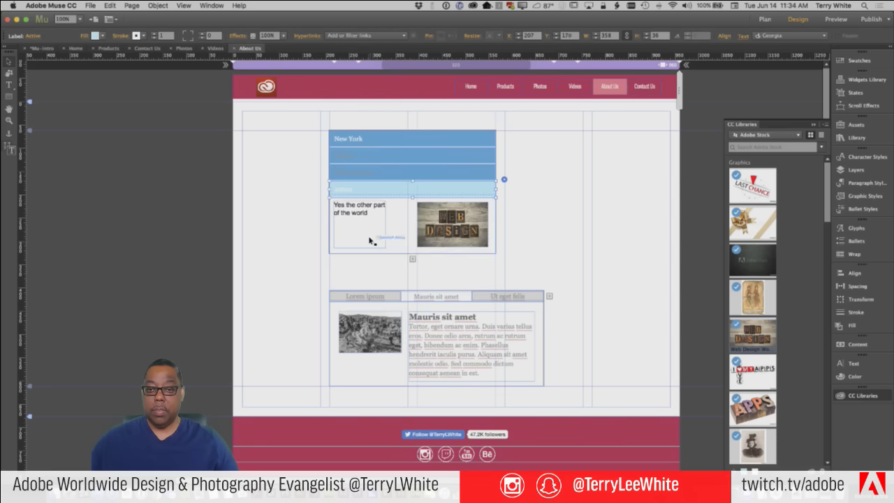
left_click(353, 158)
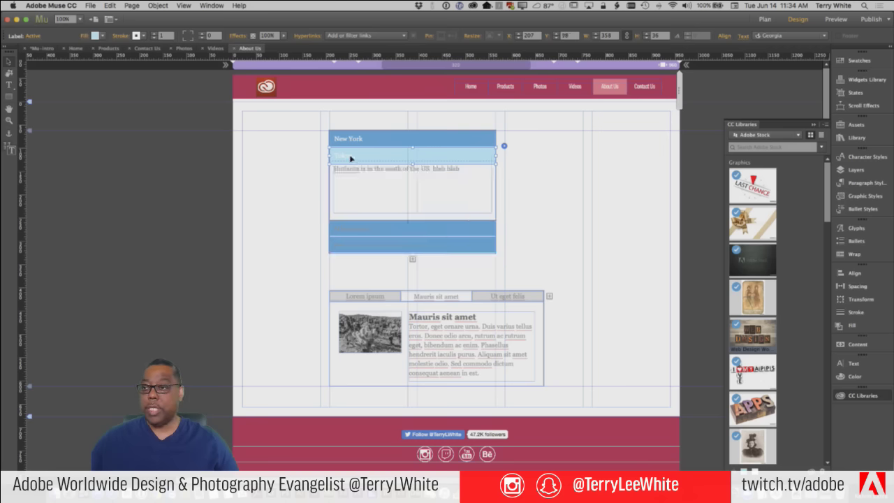
Select the Atlanta header label and switch it to the Normal state
double_click(350, 158)
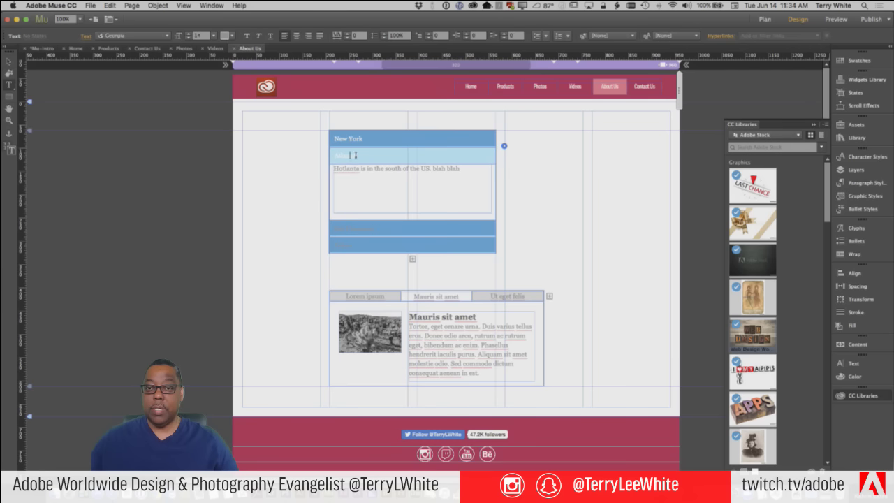
double_click(351, 155)
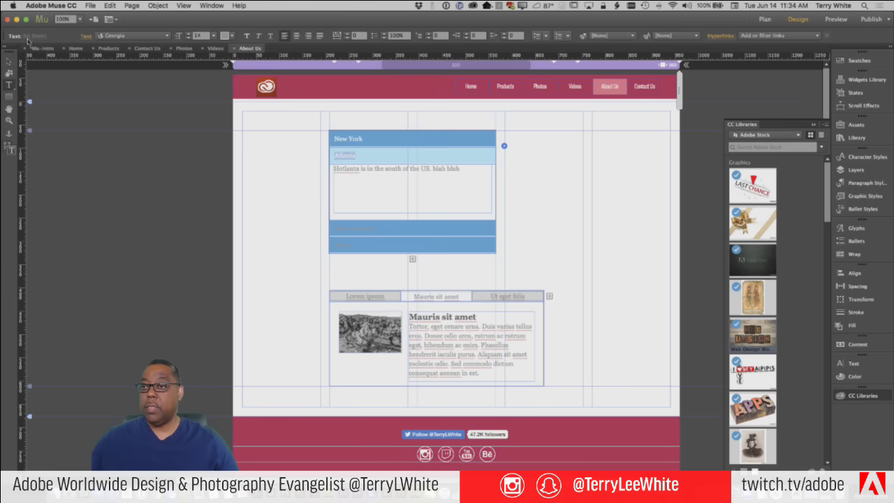
left_click(8, 60)
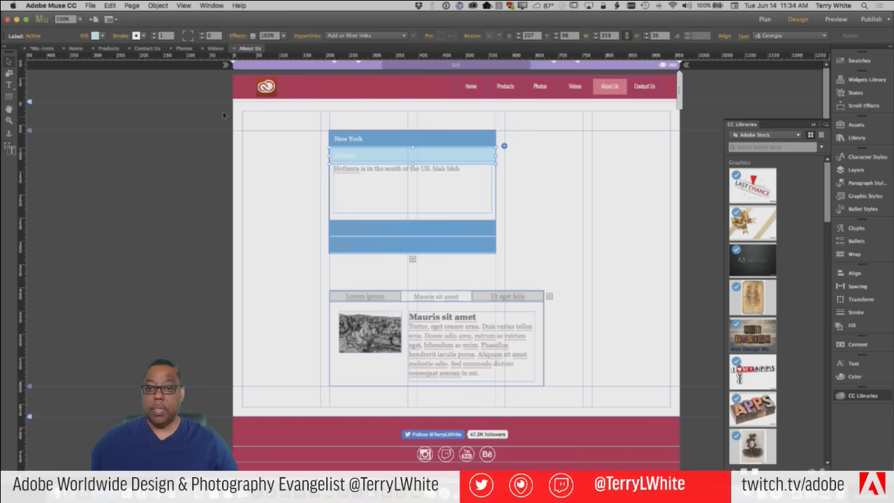
left_click(35, 36)
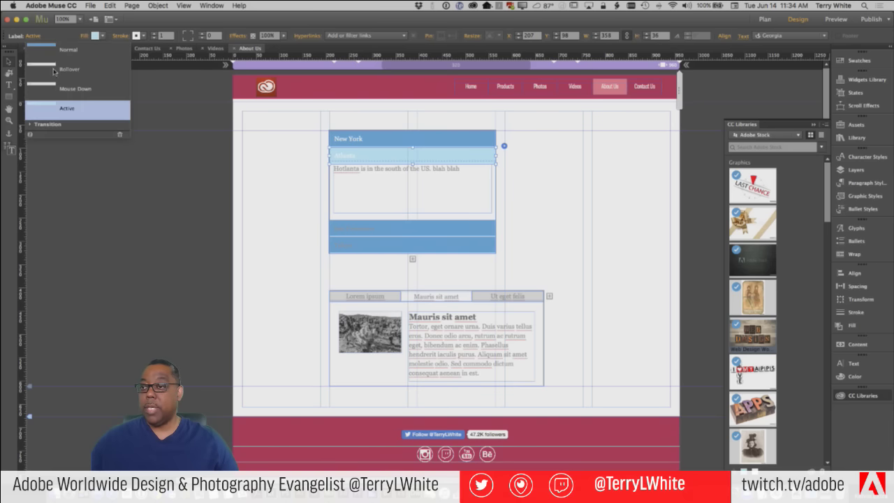
left_click(68, 50)
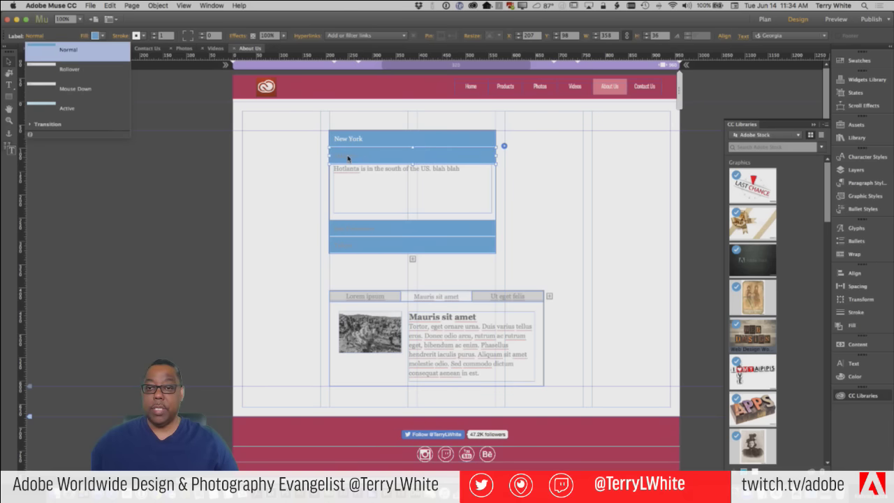
Color the Atlanta title text white in the Normal state
double_click(351, 157)
left_click_drag(359, 155, 310, 160)
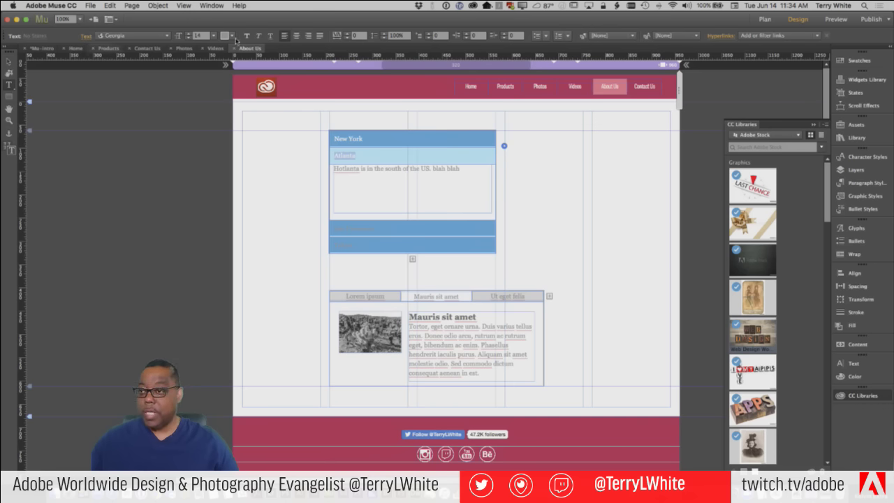
left_click(231, 35)
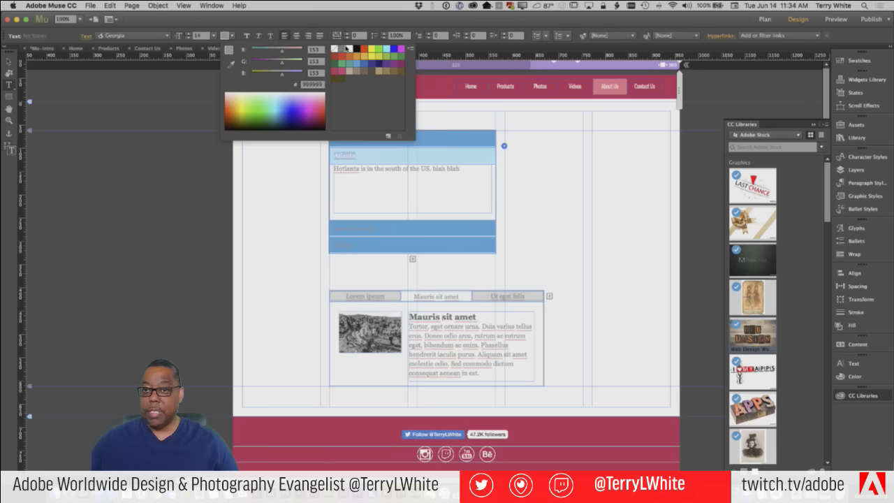
left_click(347, 49)
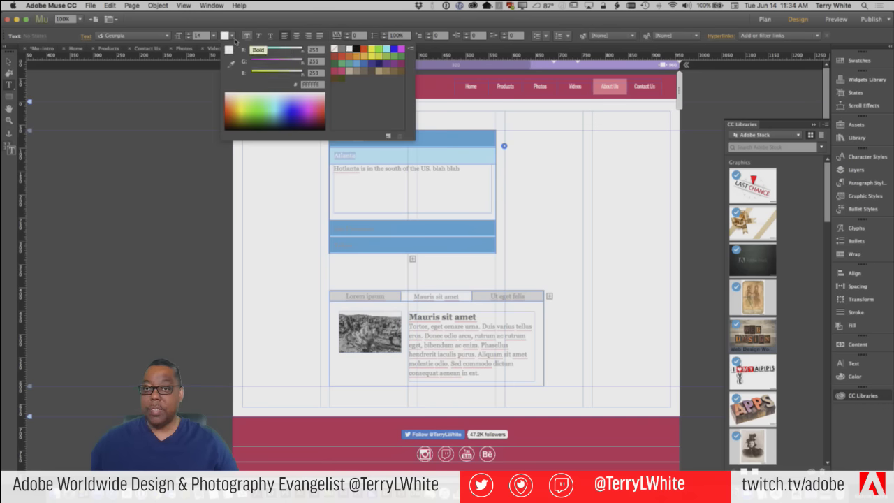
left_click(42, 69)
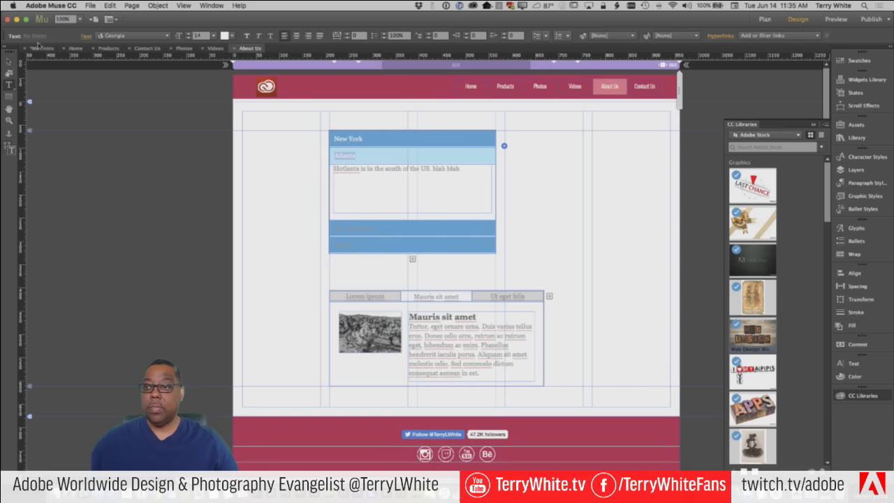
left_click(9, 60)
left_click(97, 100)
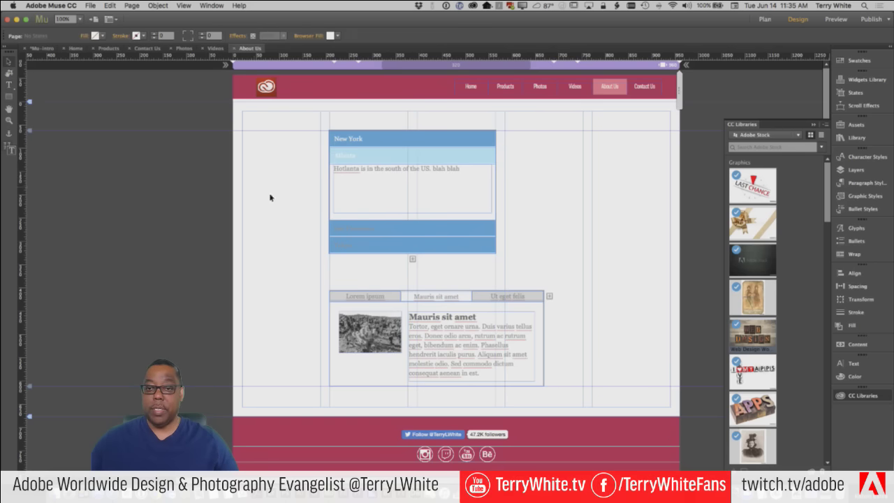
Select the San Francisco tab and switch it to the Normal state
left_click(354, 229)
left_click(354, 230)
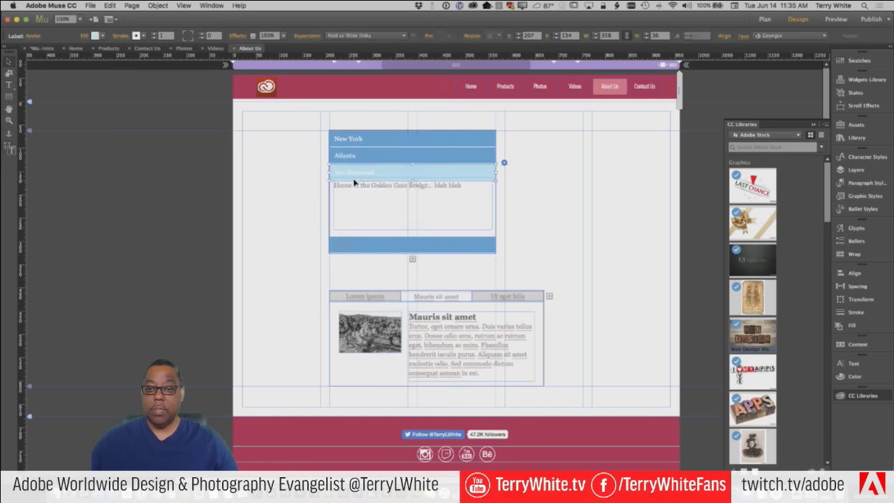
left_click(349, 245)
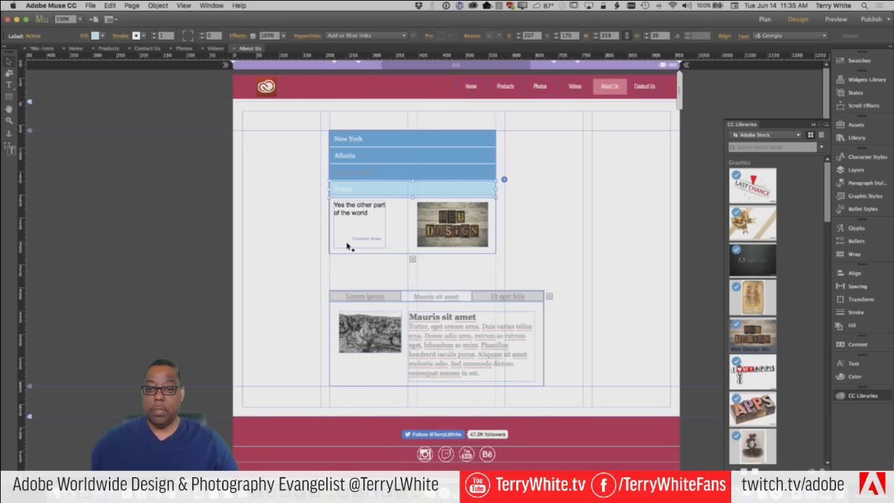
left_click(351, 173)
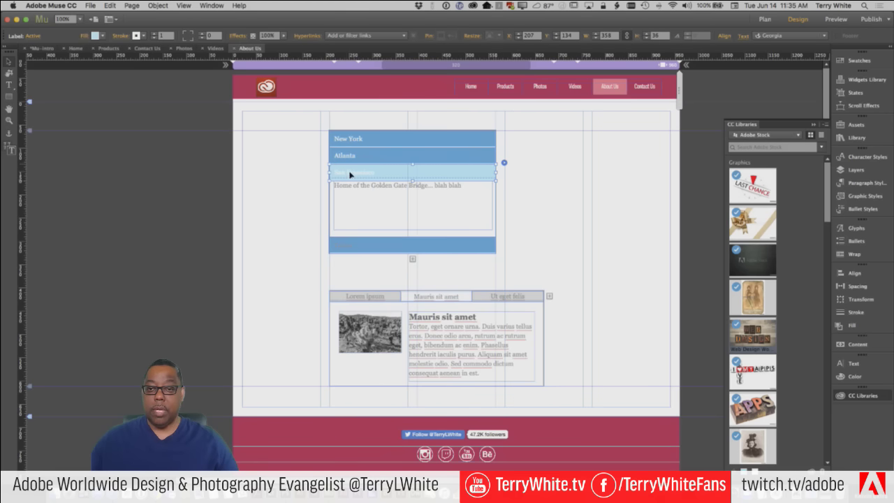
left_click(358, 172)
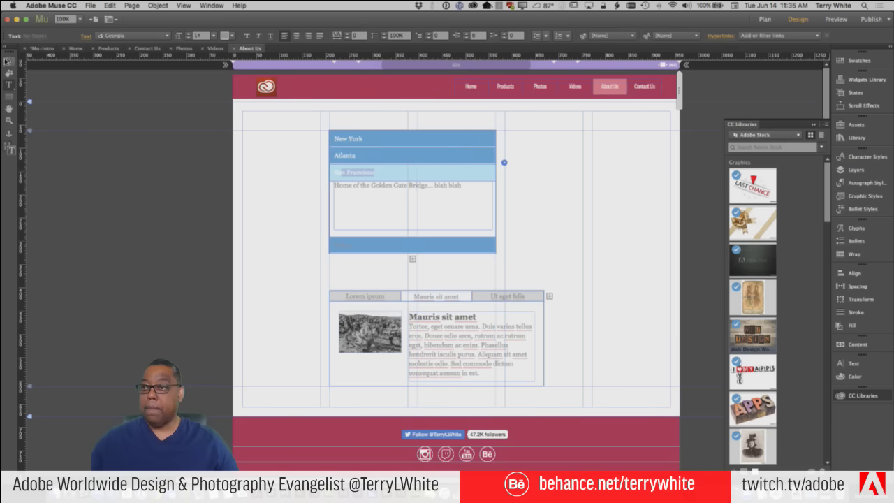
key("Escape")
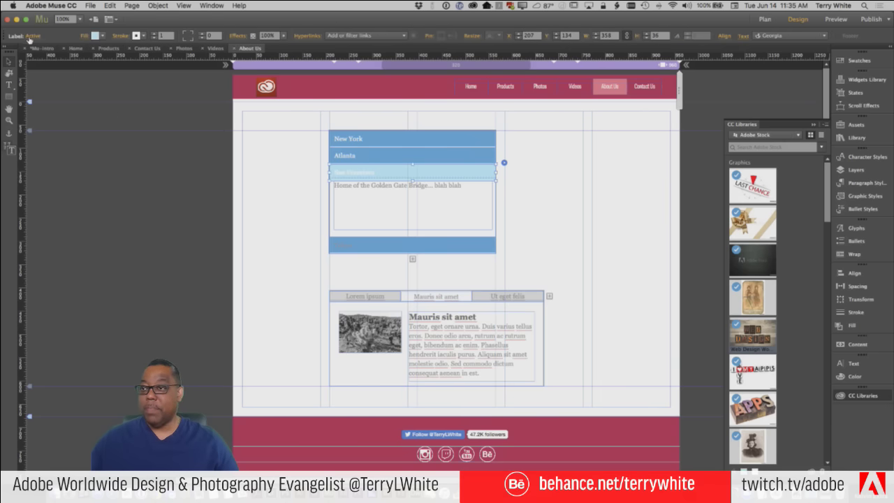
left_click(32, 38)
left_click(52, 54)
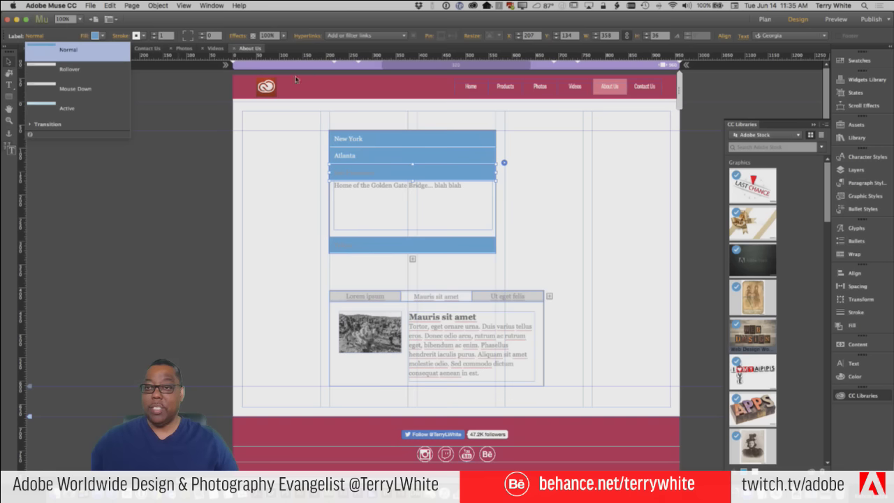
Color the San Francisco title text white
left_click(347, 174)
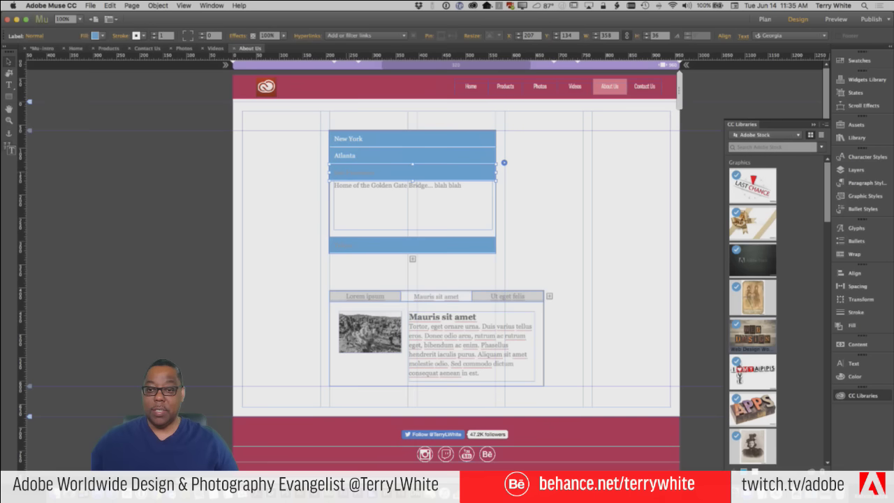
double_click(374, 174)
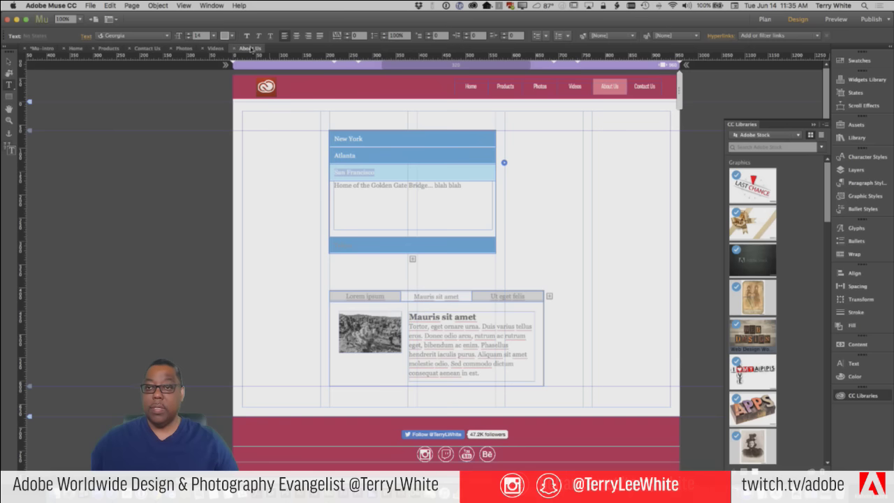
left_click(232, 39)
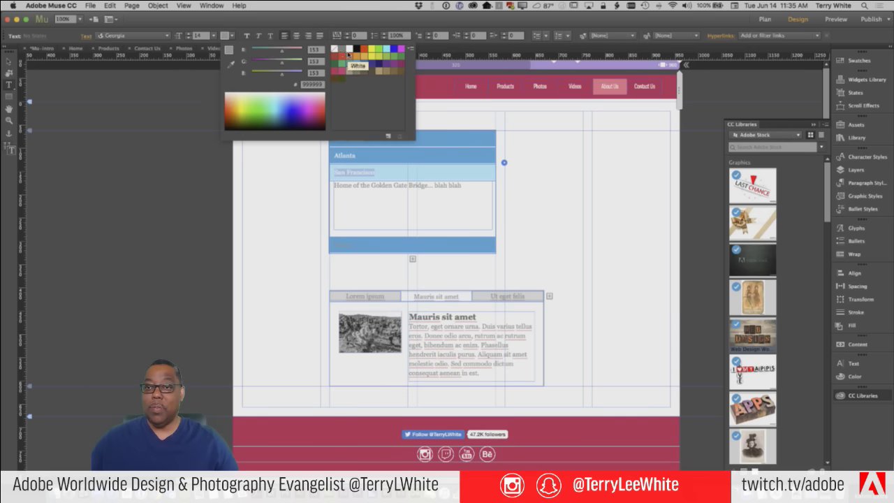
left_click(350, 50)
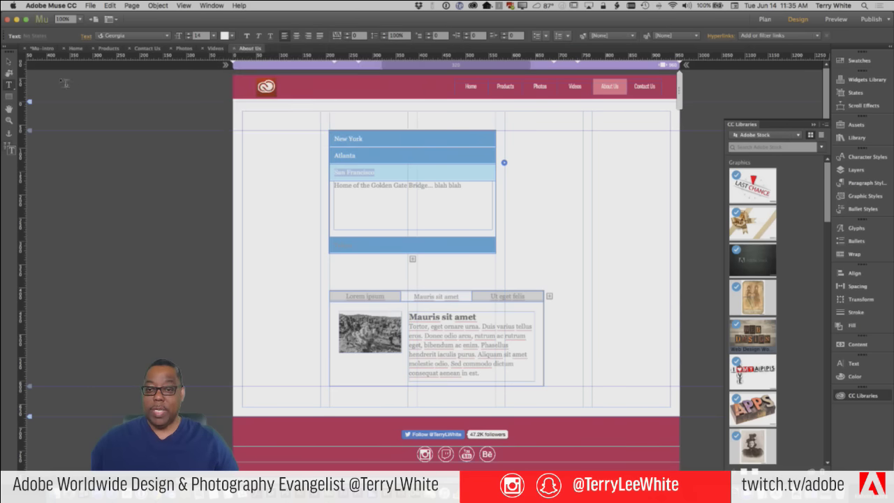
left_click(9, 61)
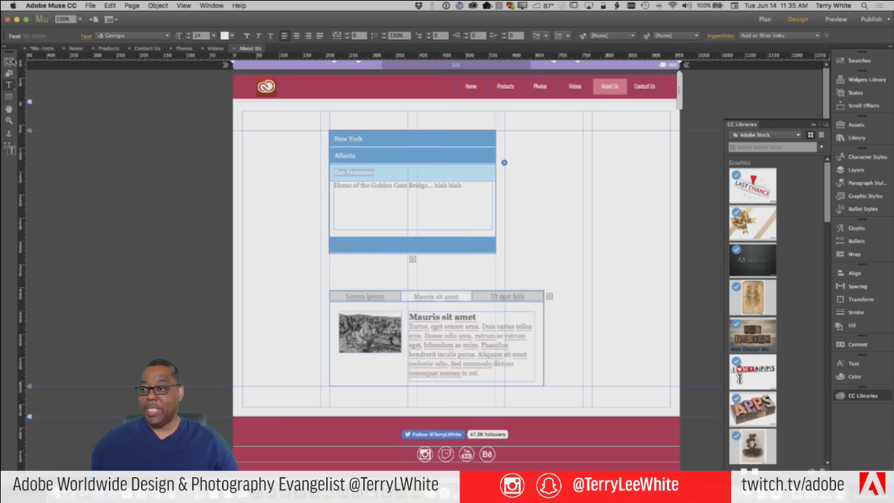
Select the Tokyo tab and switch it to the Normal state
left_click(355, 246)
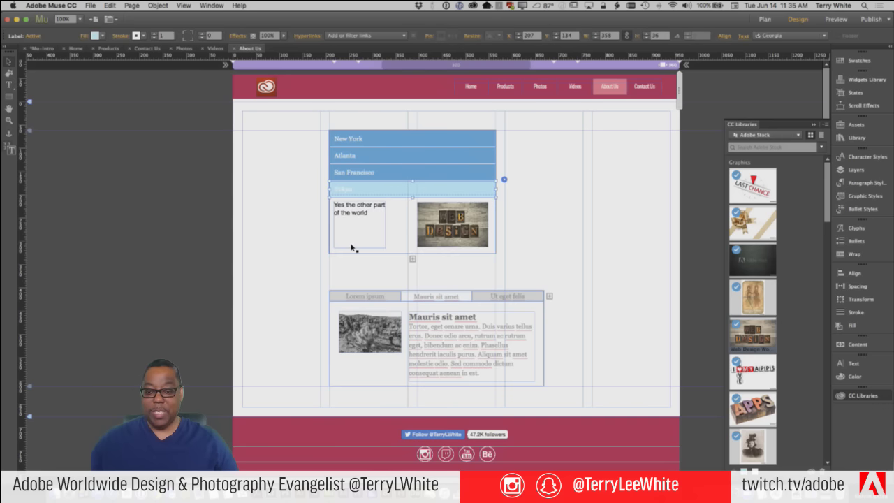
double_click(350, 189)
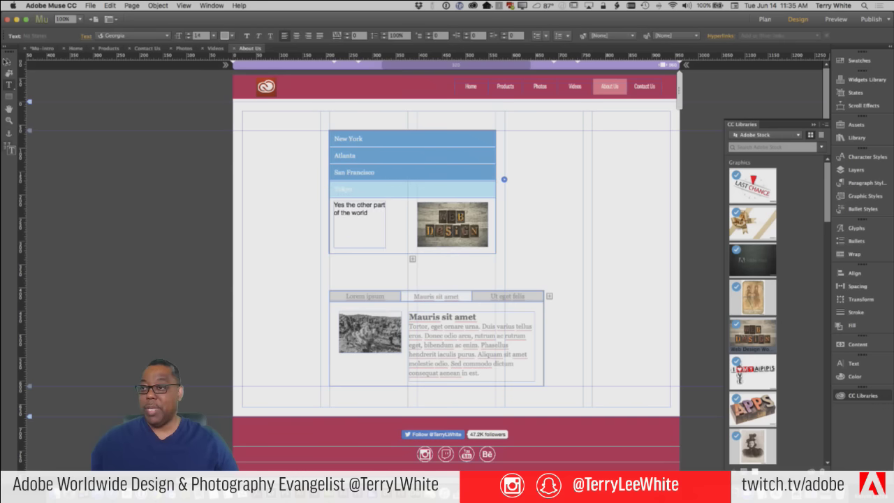
left_click(8, 63)
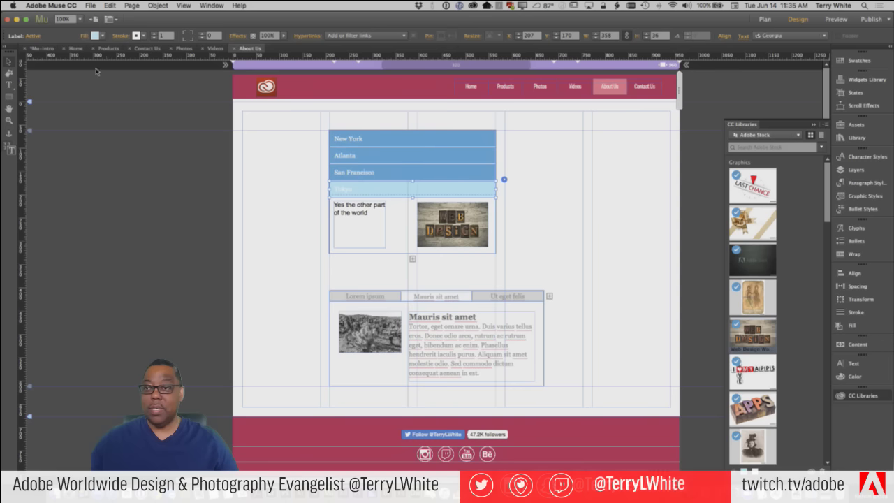
left_click(34, 36)
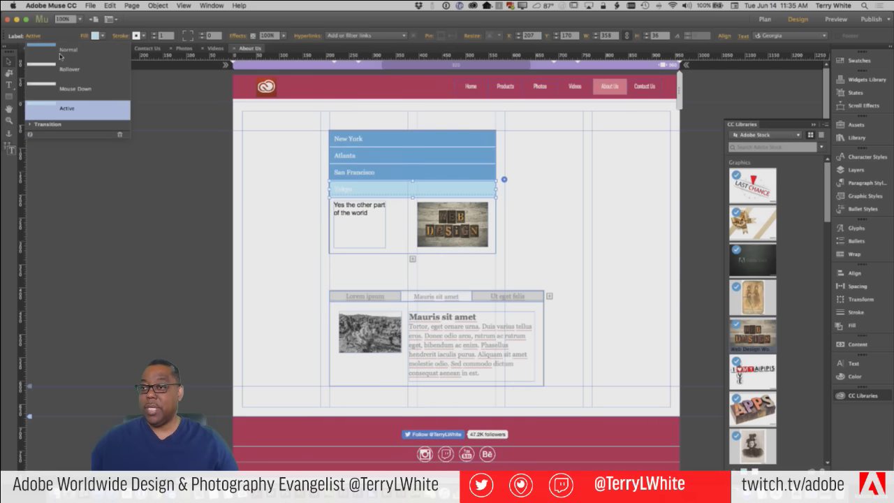
left_click(60, 52)
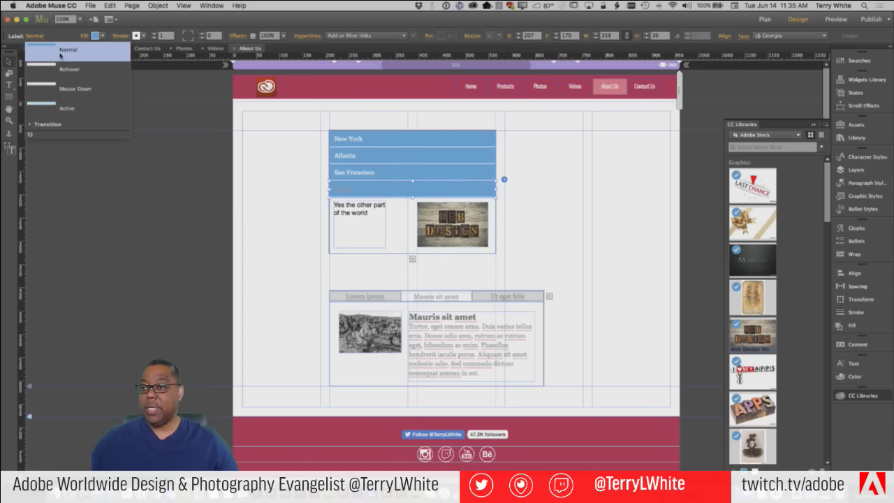
Color the Tokyo title text white
double_click(342, 190)
left_click(326, 158)
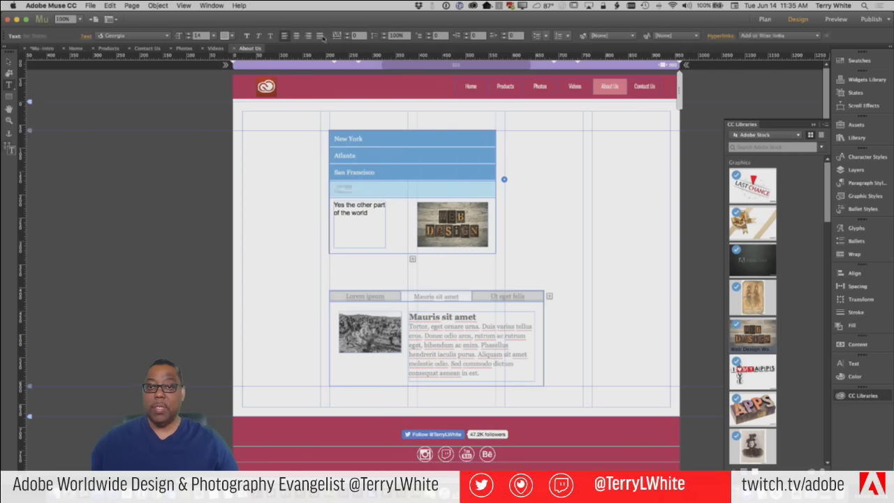
left_click(232, 36)
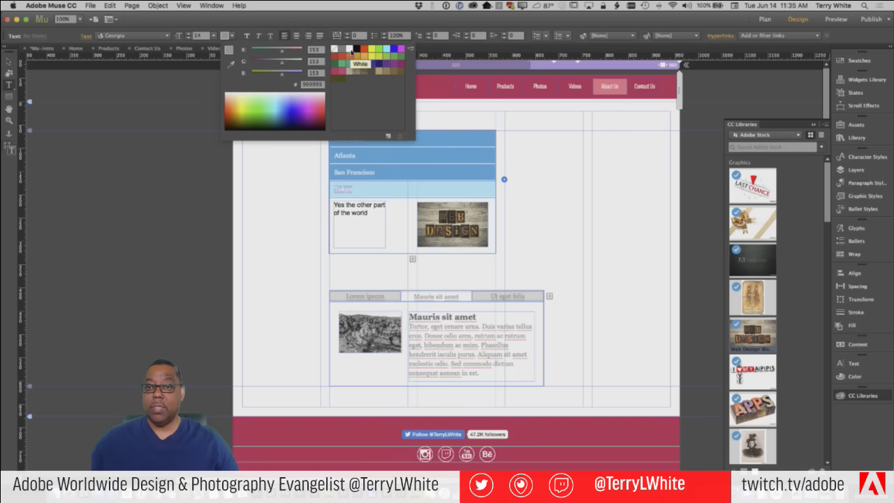
left_click(349, 51)
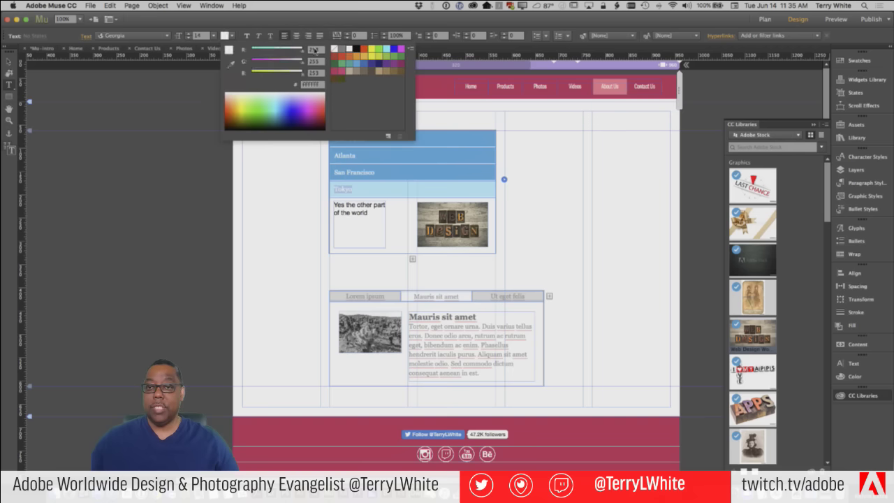
left_click(9, 63)
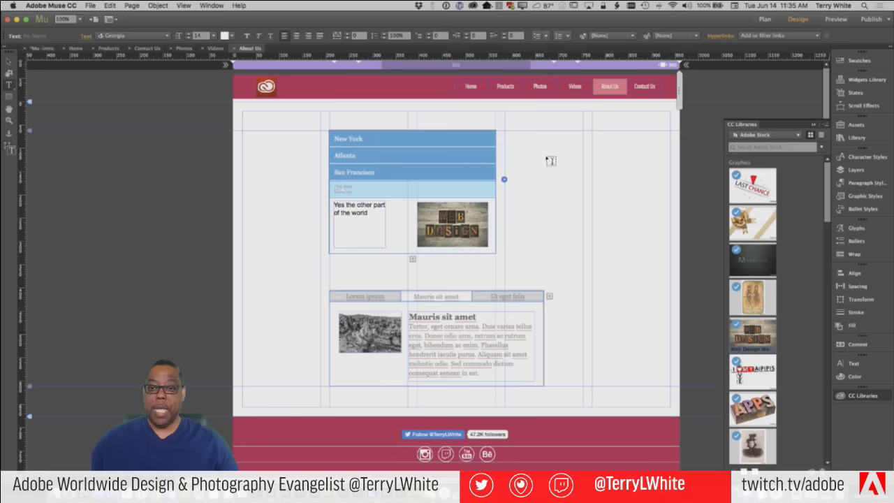
Open New York, Atlanta, San Francisco and Tokyo in turn, then select the accordion widget
left_click(369, 139)
left_click(365, 211)
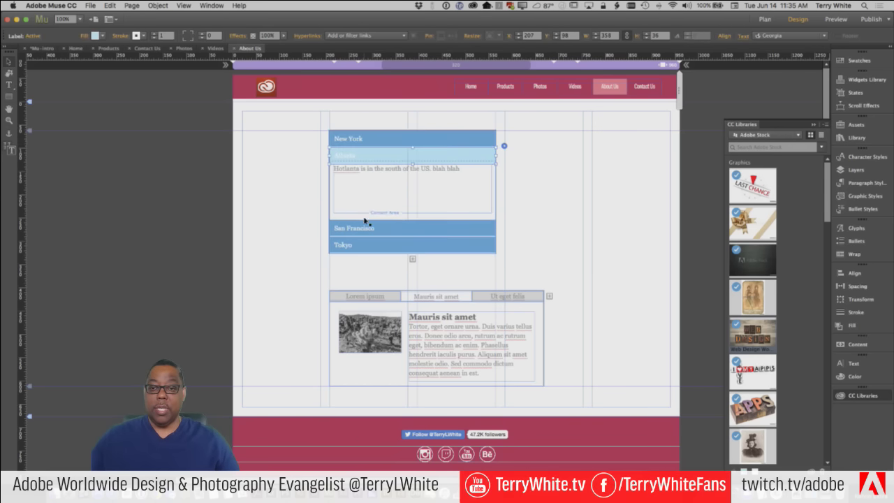
left_click(366, 225)
left_click(365, 244)
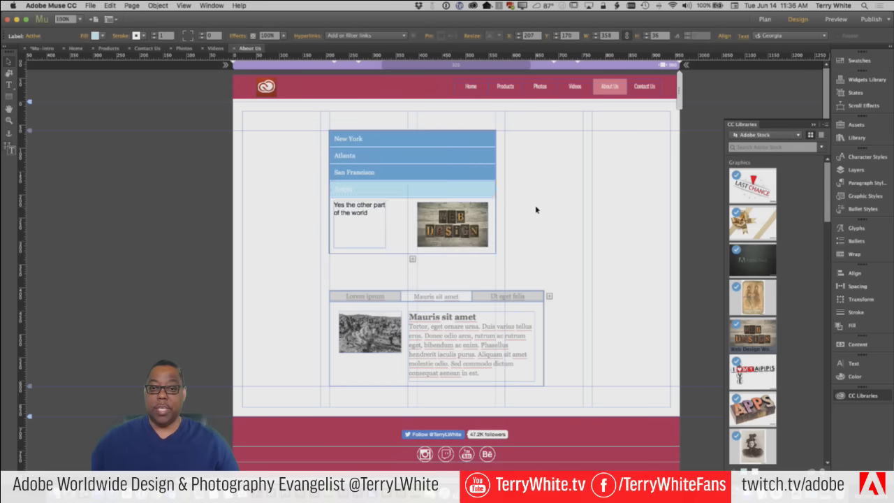
left_click(570, 214)
left_click(413, 156)
Confirm Can Close All in the accordion options and collapse New York so only headers show
left_click(396, 141)
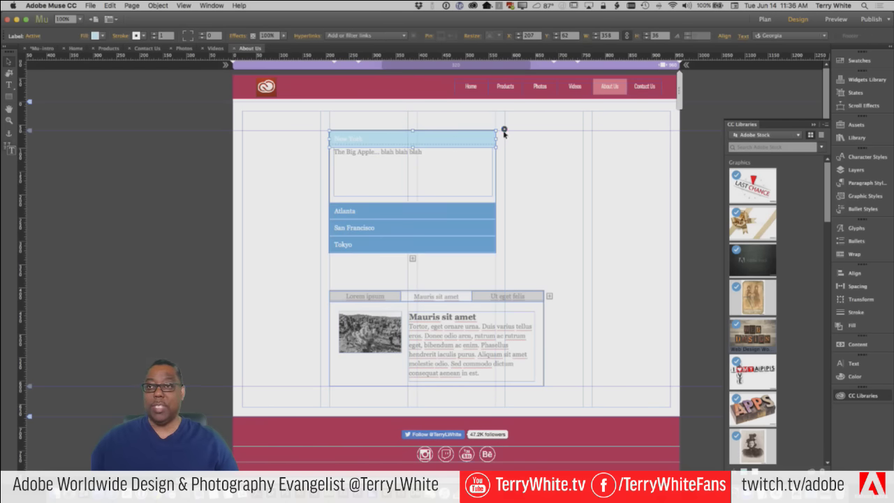
left_click(504, 131)
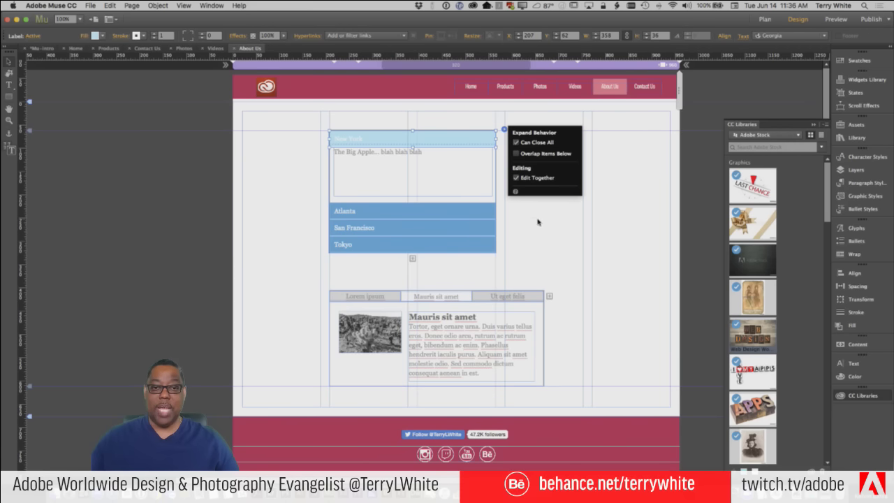
left_click(402, 143)
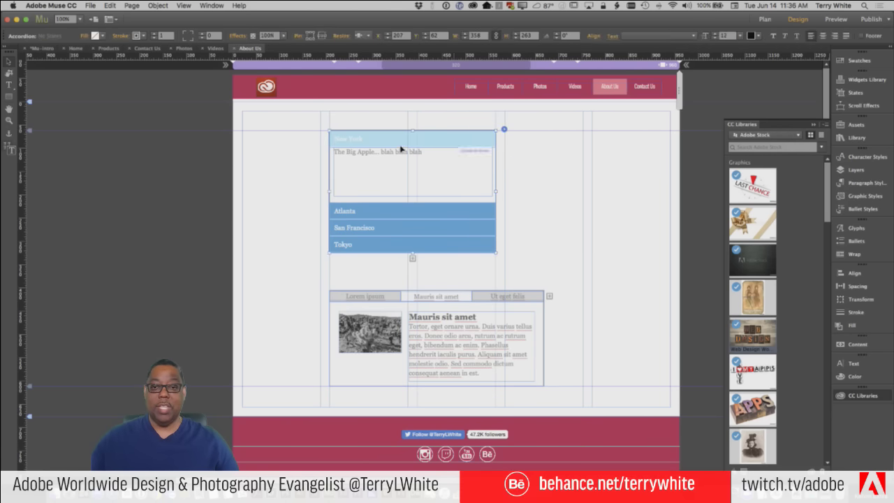
left_click(403, 143)
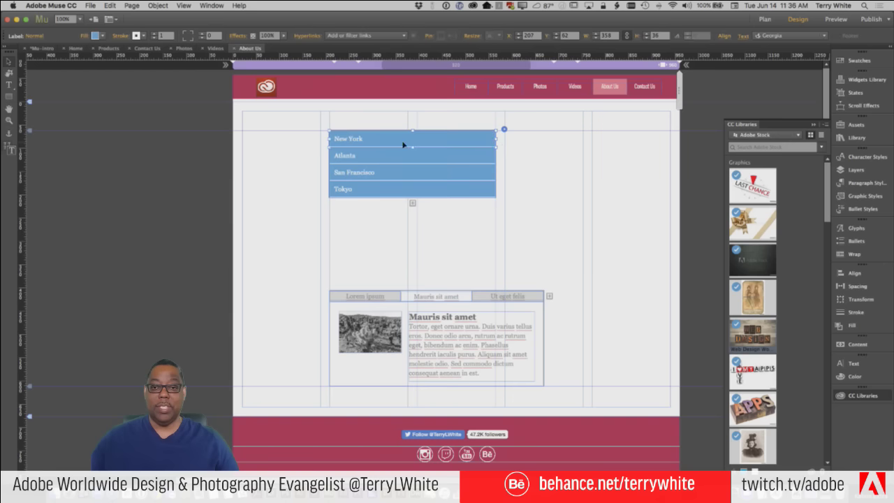
left_click(572, 180)
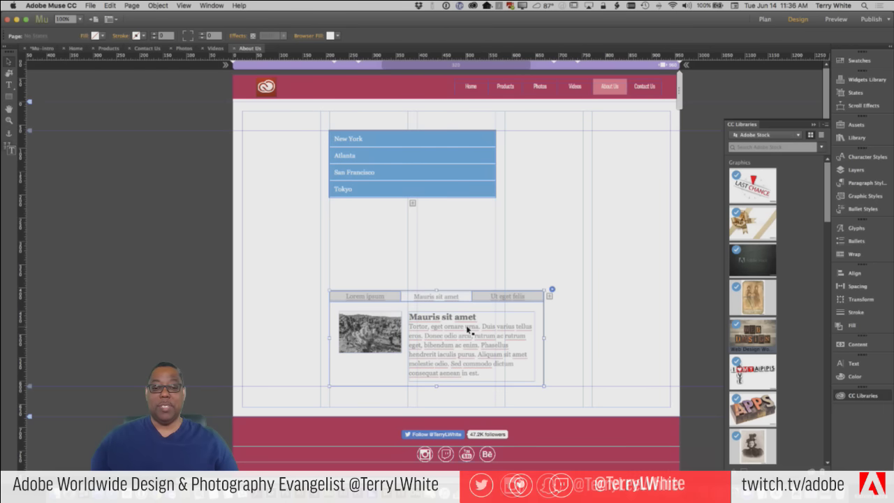
Apply Clear All Styling and then Clear Widget Contents to the tabbed panel
left_click(506, 339)
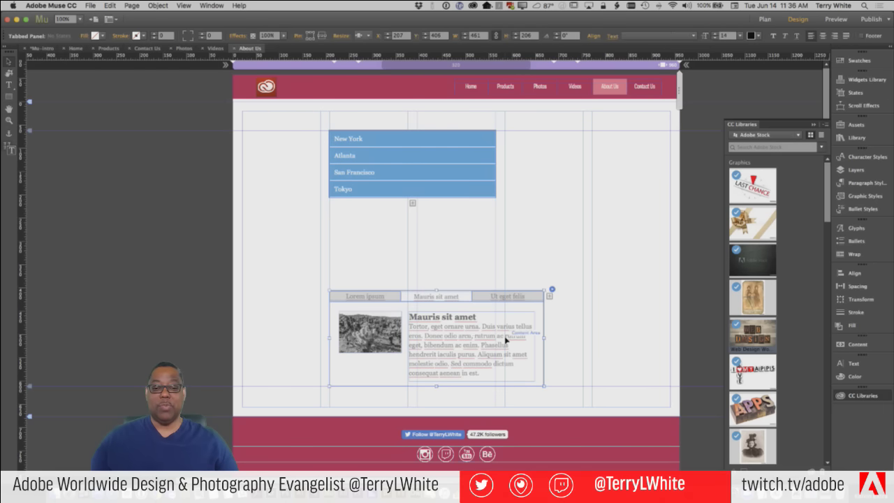
right_click(453, 343)
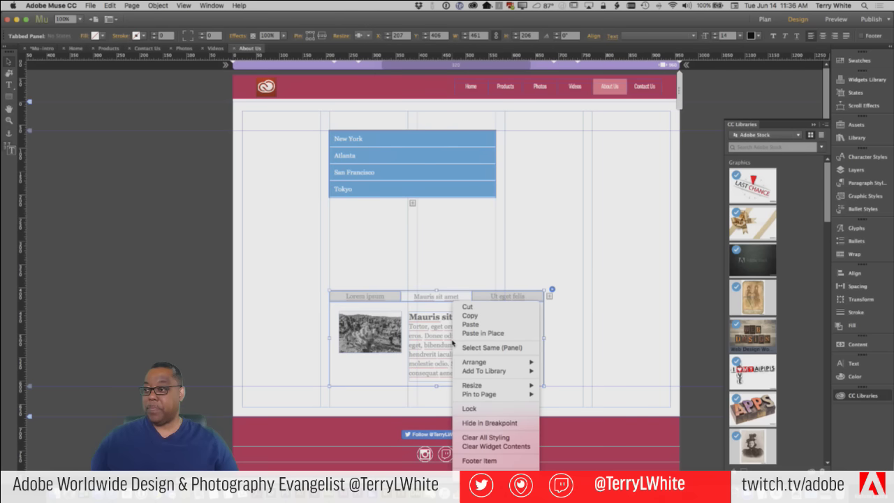
left_click(492, 437)
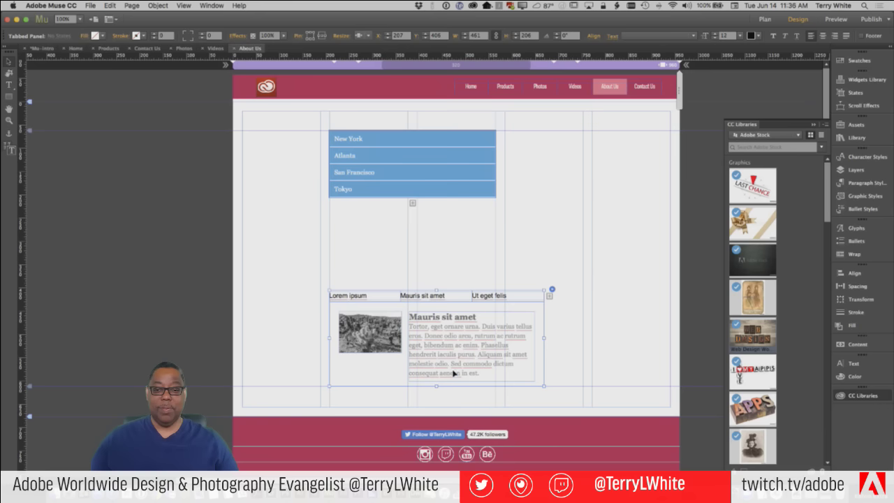
right_click(443, 302)
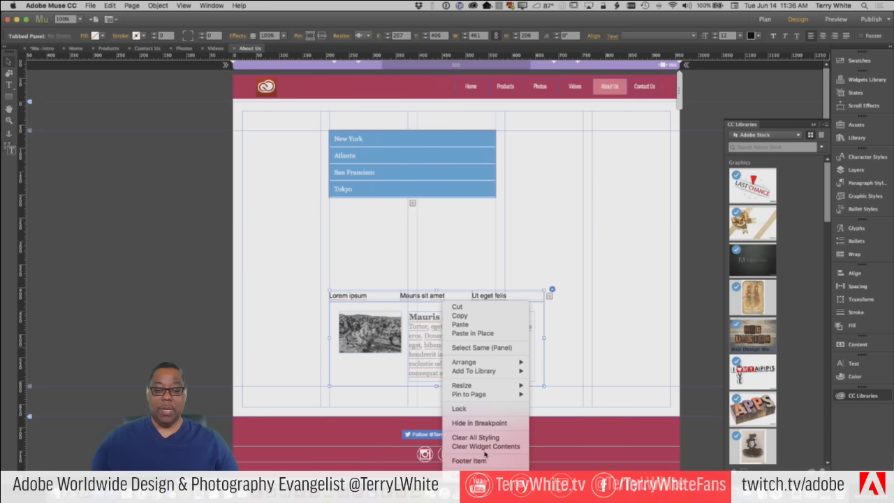
left_click(485, 448)
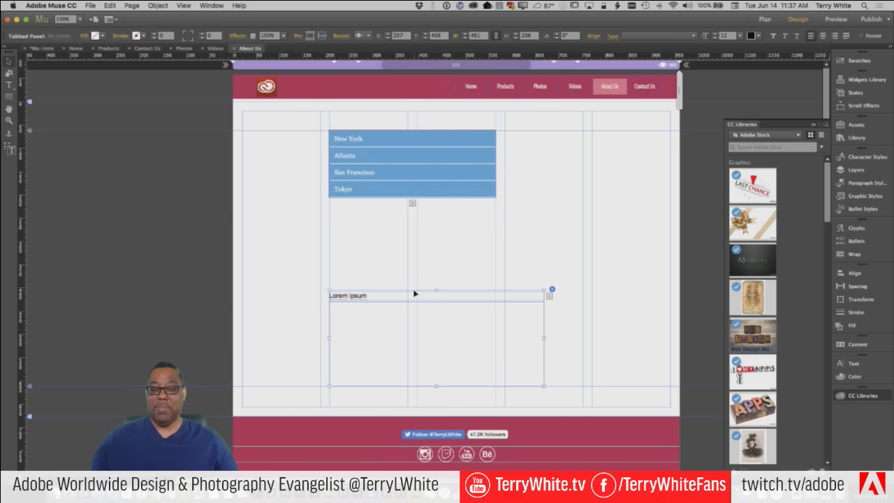
Rename the Lorem ipsum tab to iOS
left_click(366, 296)
double_click(369, 296)
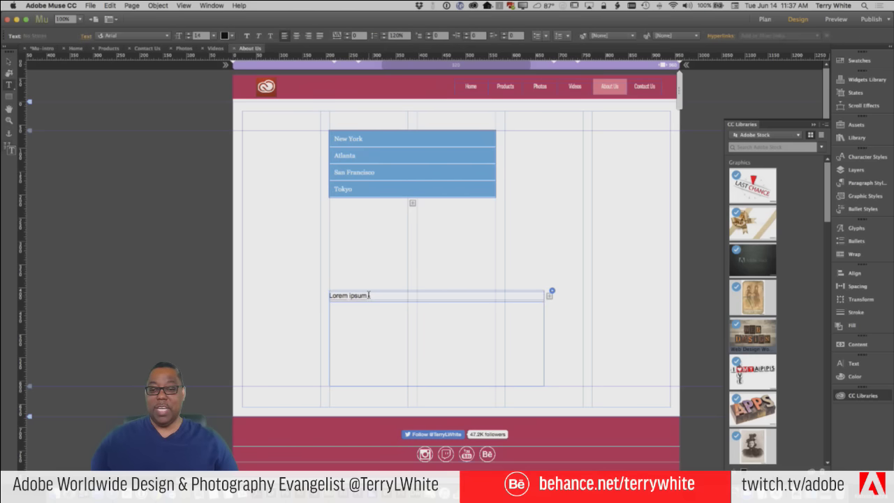
left_click_drag(369, 296, 309, 294)
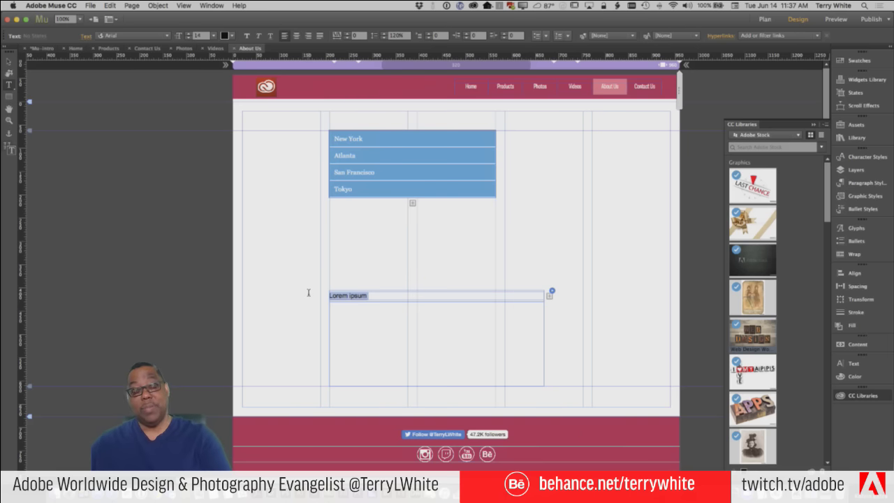
key("BackSpace")
type("OS")
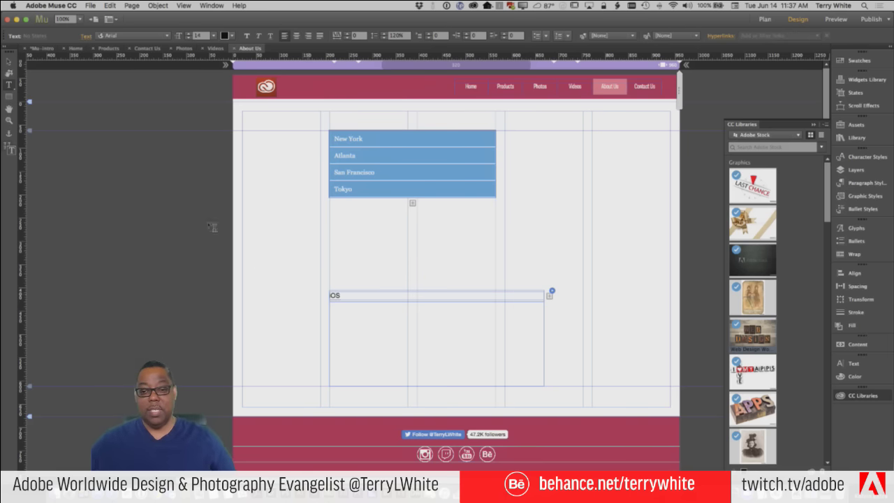
left_click(9, 62)
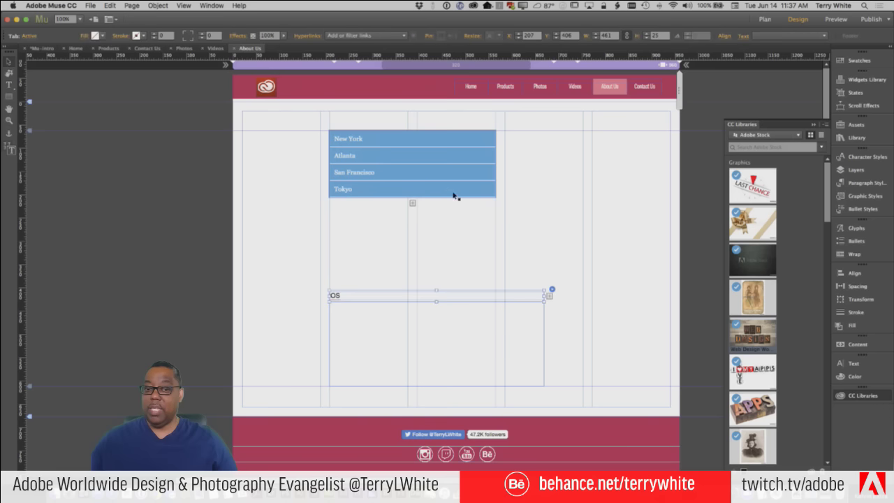
Add a second tab and label it Android
left_click(549, 296)
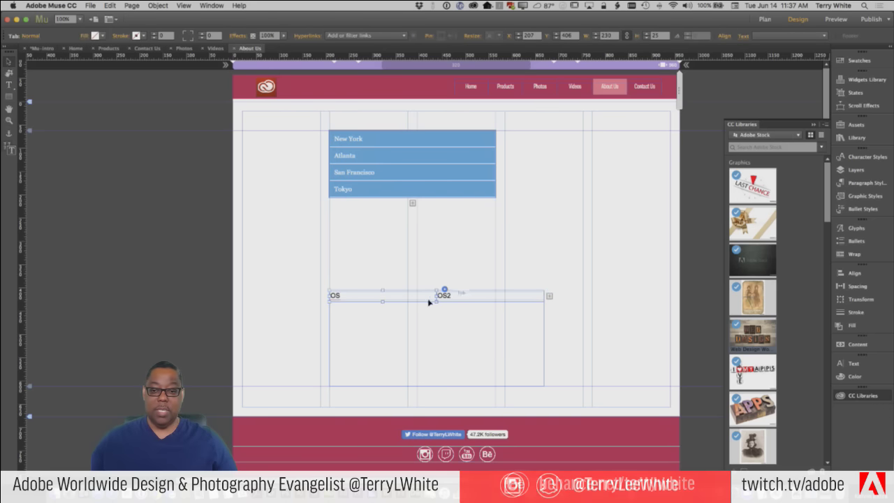
left_click(452, 298)
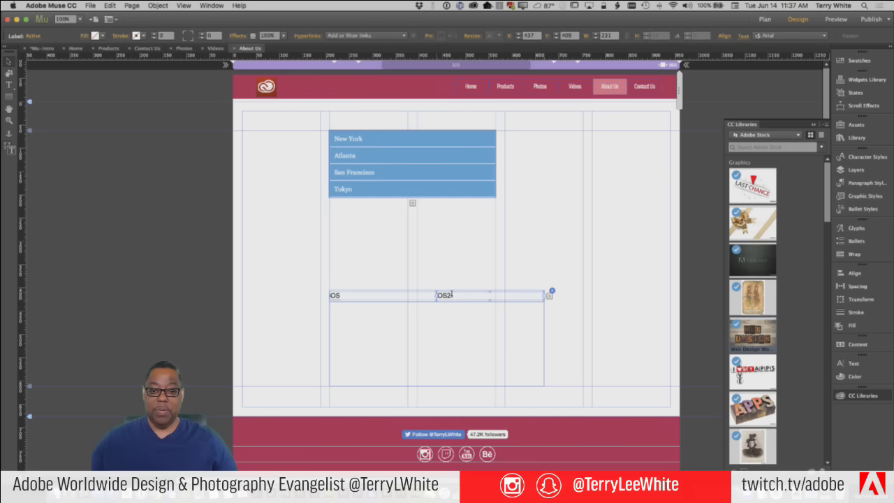
left_click(452, 296)
left_click_drag(441, 295, 406, 295)
type("Android")
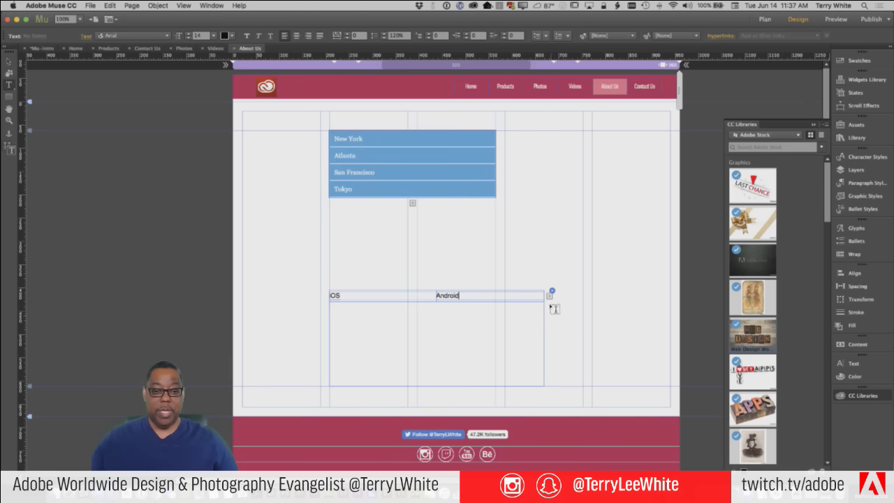
Add third and fourth tabs labelled Windows and Blackberry
left_click(549, 296)
left_click_drag(499, 296, 451, 294)
type("Windows")
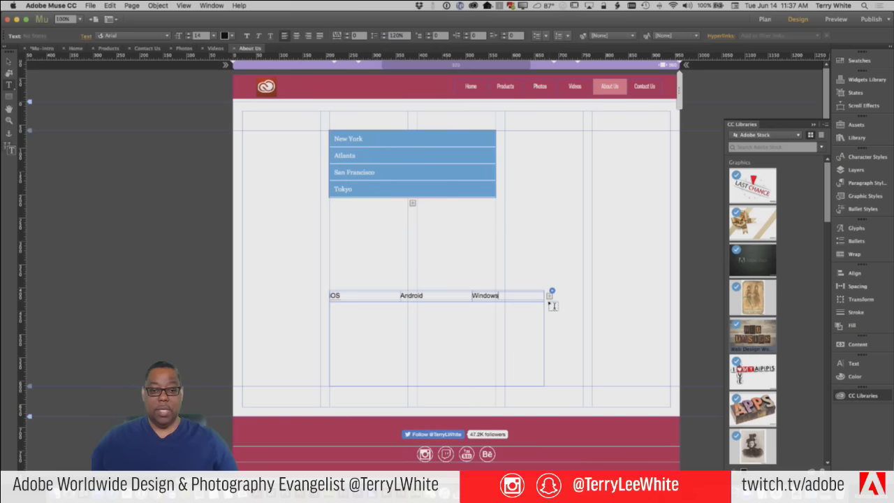
left_click(549, 296)
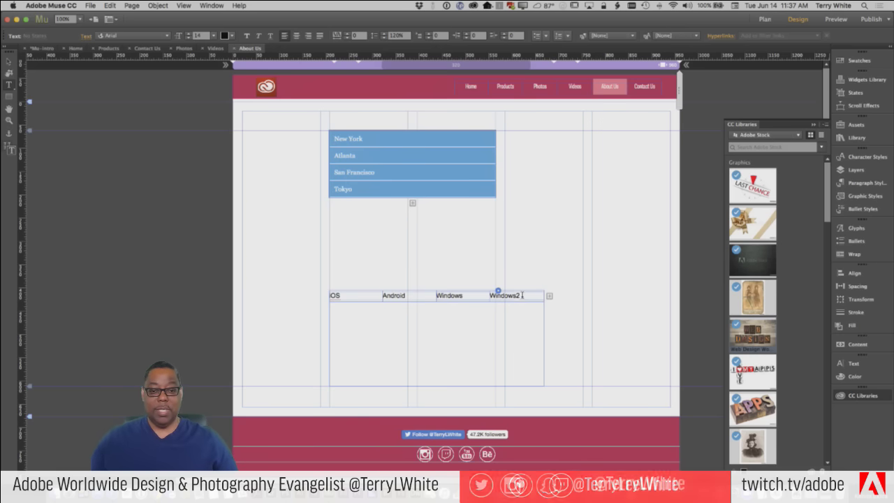
left_click_drag(524, 295, 465, 294)
type("Blackberry")
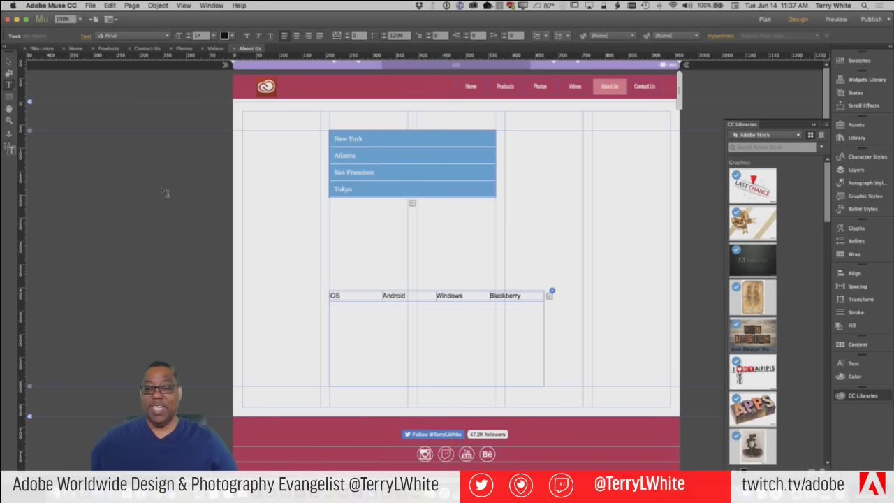
key("Escape")
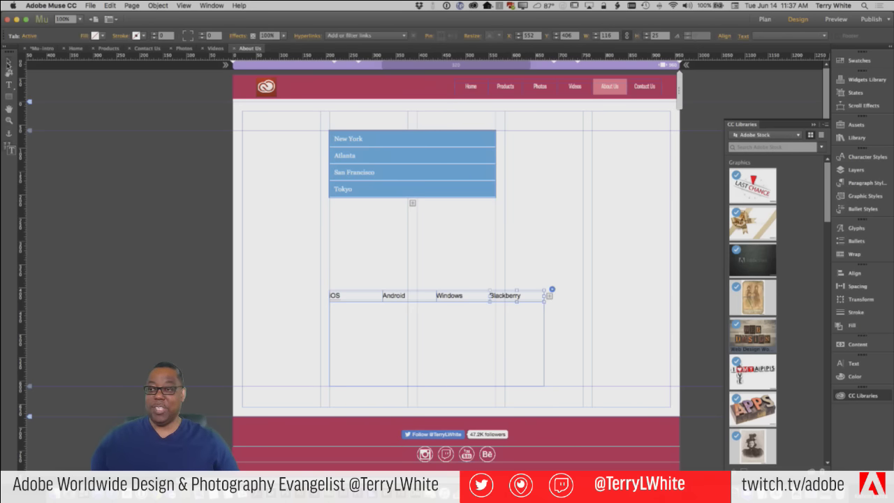
Place a ribbon graphic from CC Libraries into the tab content area and enlarge it
left_click(309, 279)
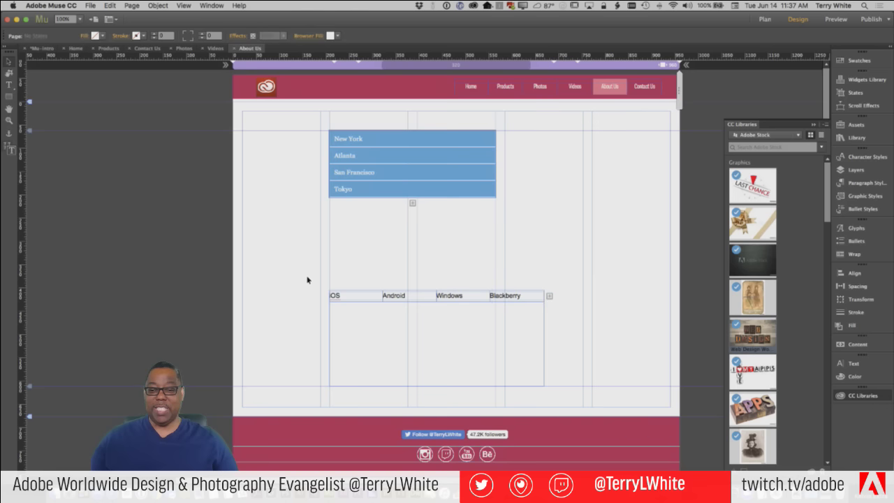
left_click(368, 302)
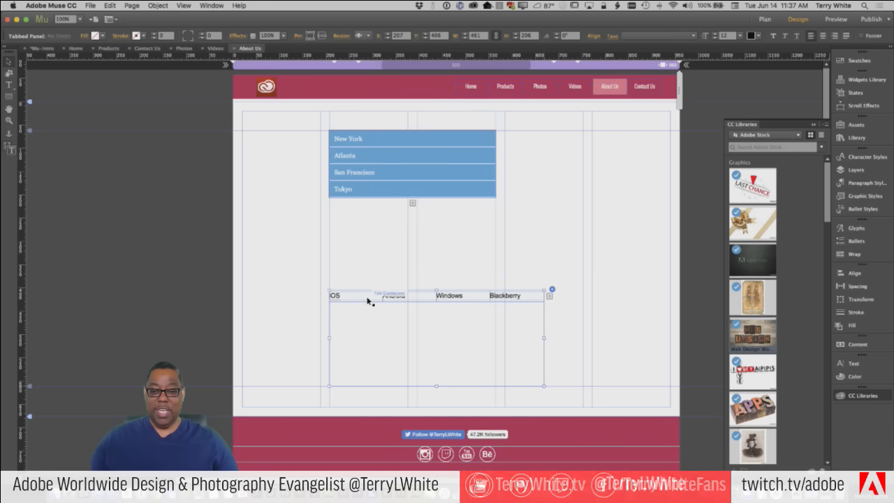
left_click(364, 300)
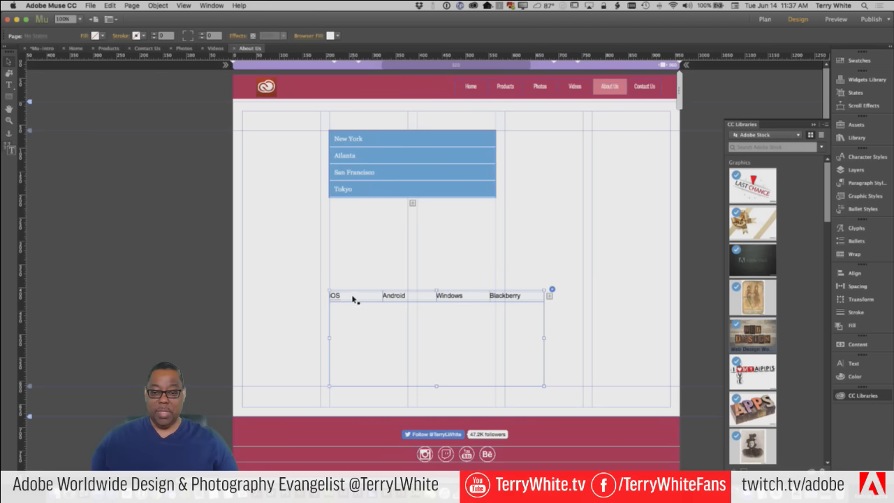
left_click(353, 298)
left_click(356, 319)
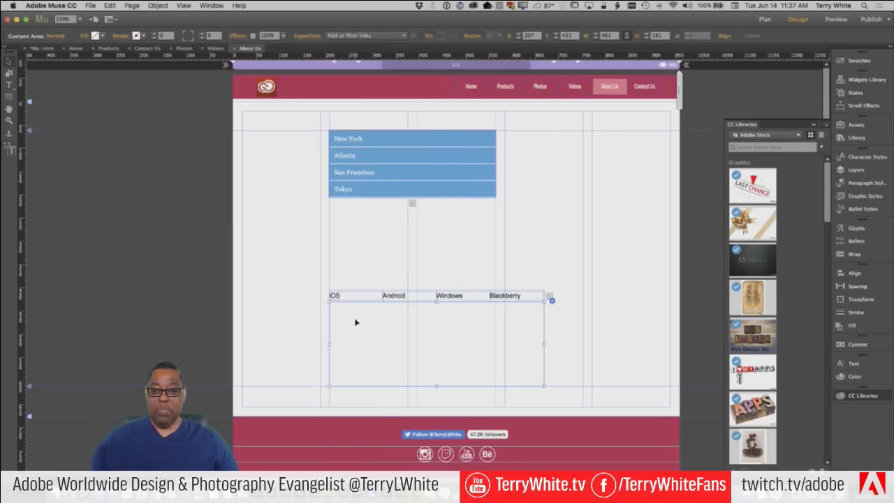
mouse_move(795, 278)
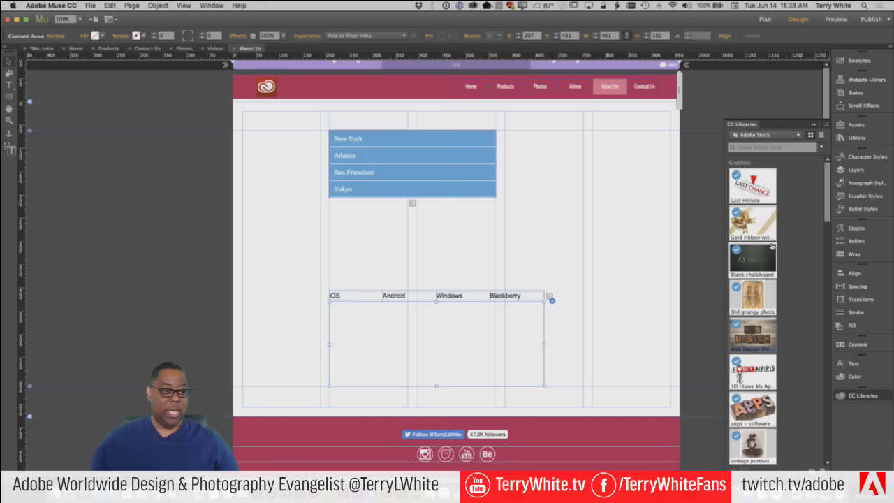
left_click_drag(765, 247, 359, 323)
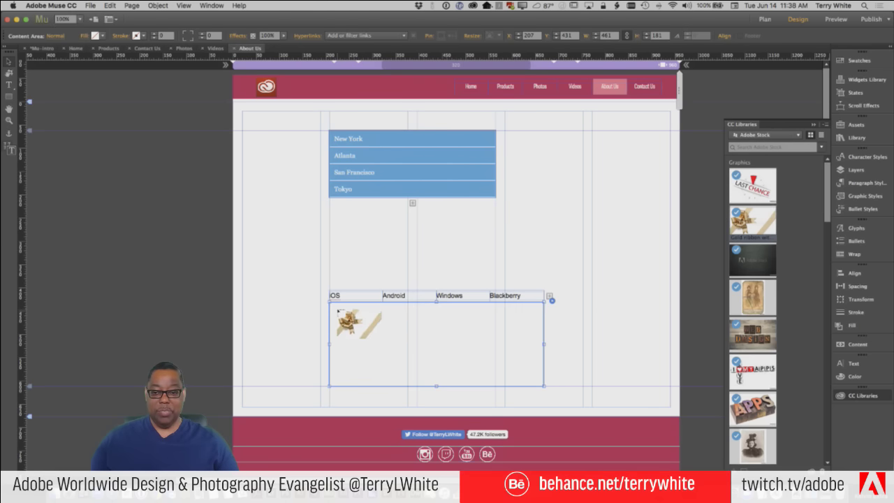
left_click_drag(447, 350, 445, 381)
Cycle through the Android, Windows and Blackberry tabs, ending on the empty OS tab
left_click(395, 298)
left_click(394, 298)
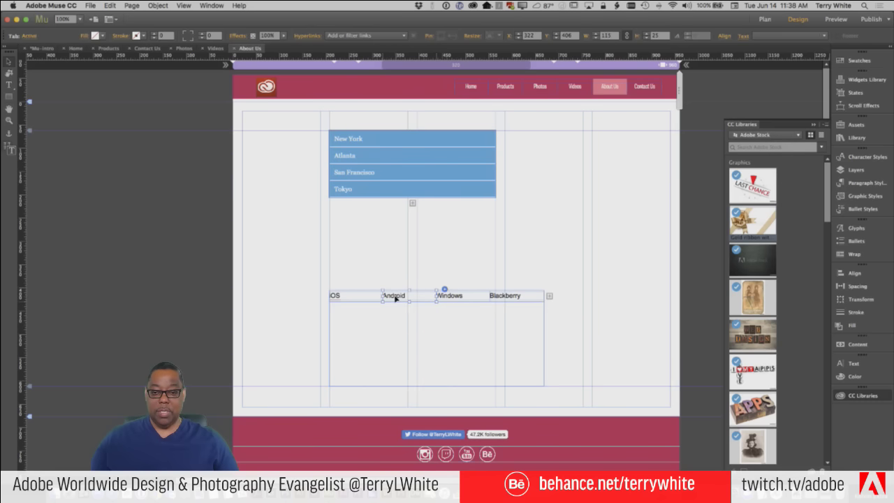
left_click(363, 299)
left_click(447, 298)
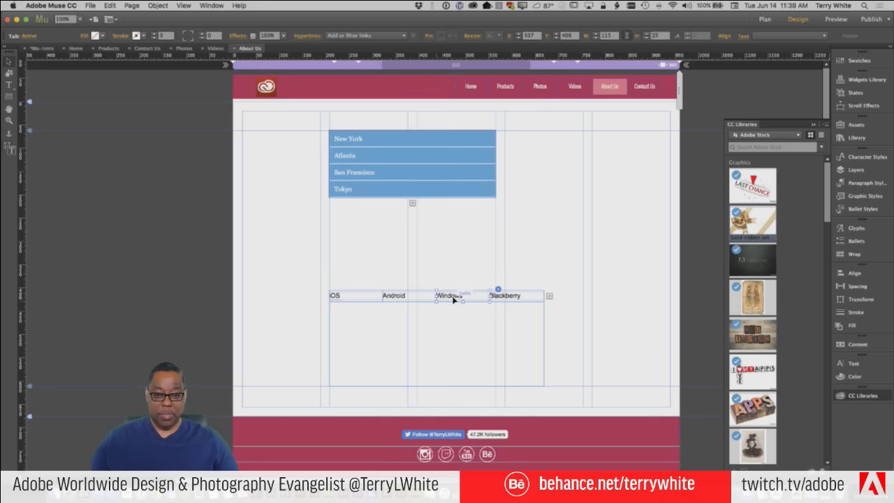
left_click(500, 299)
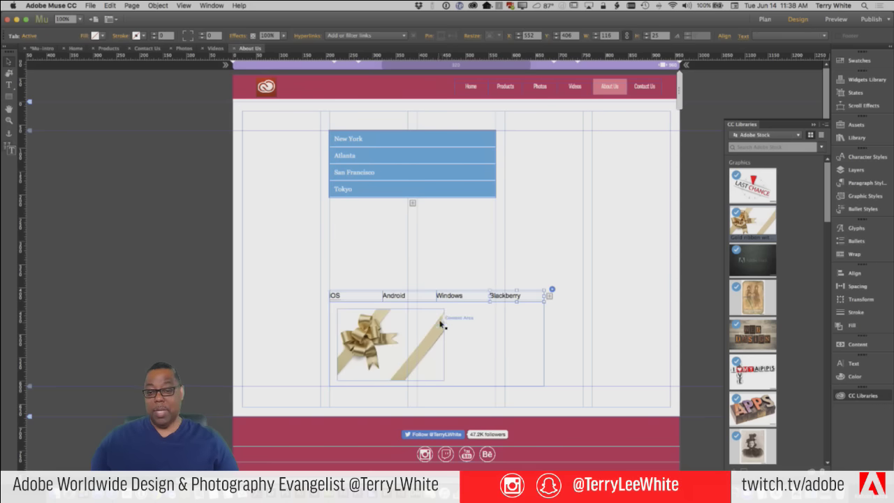
left_click(340, 297)
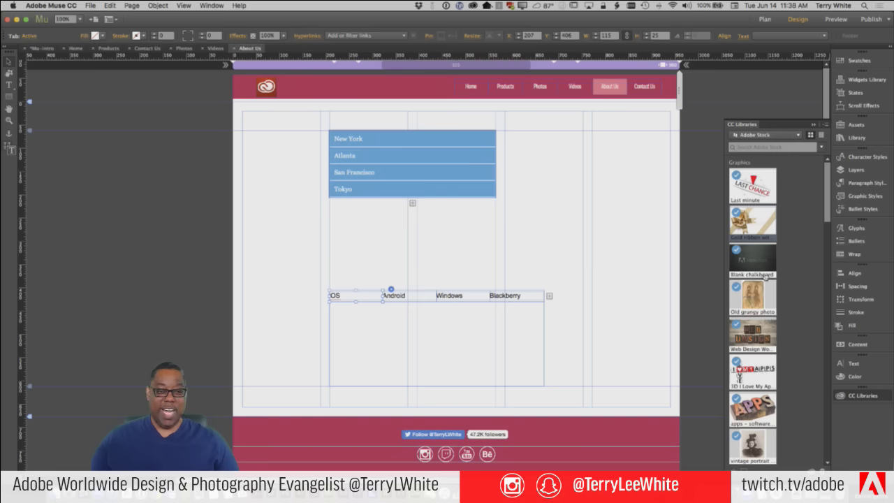
Put the Blank chalkboard graphic in the OS tab and I Love My Apps in Android
left_click_drag(764, 267, 372, 343)
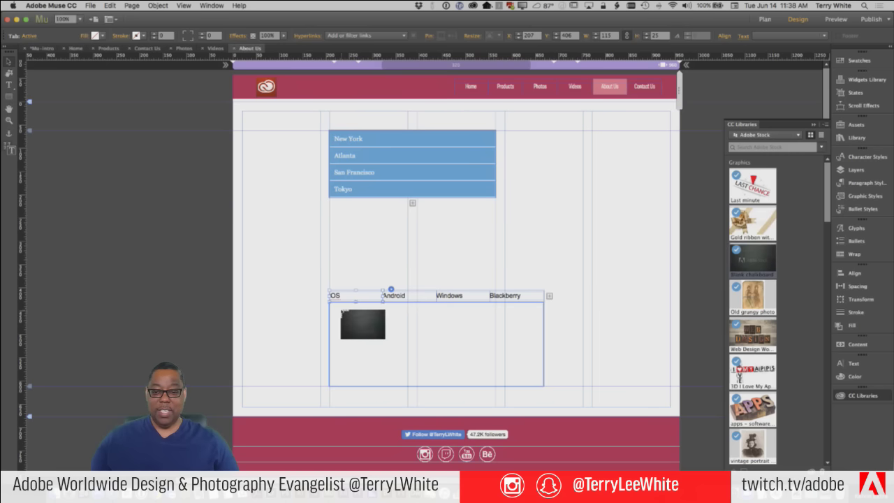
left_click_drag(337, 308, 452, 348)
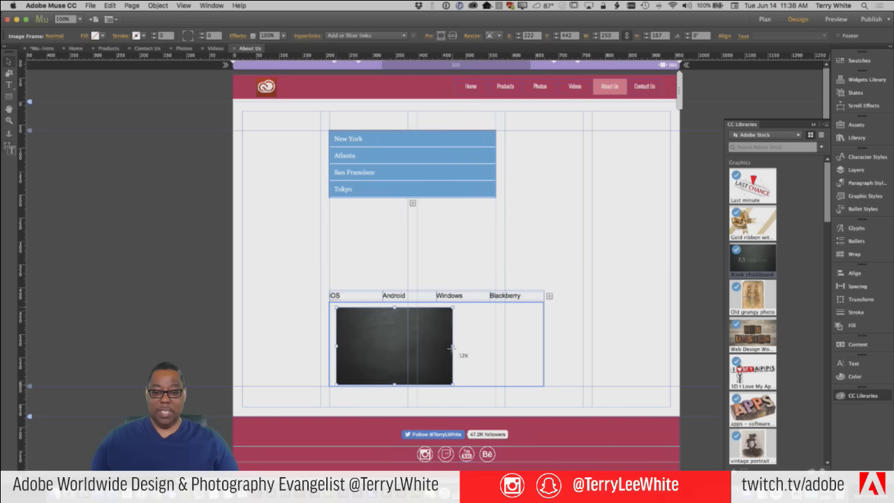
left_click(397, 296)
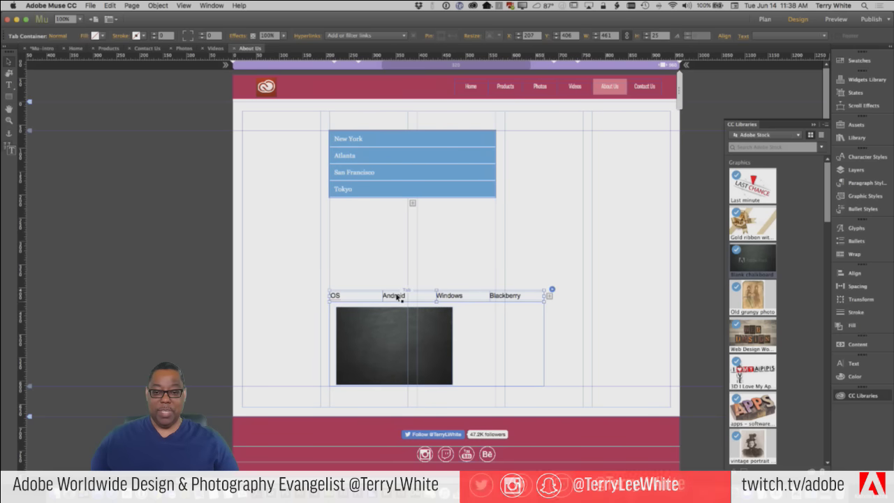
left_click(398, 296)
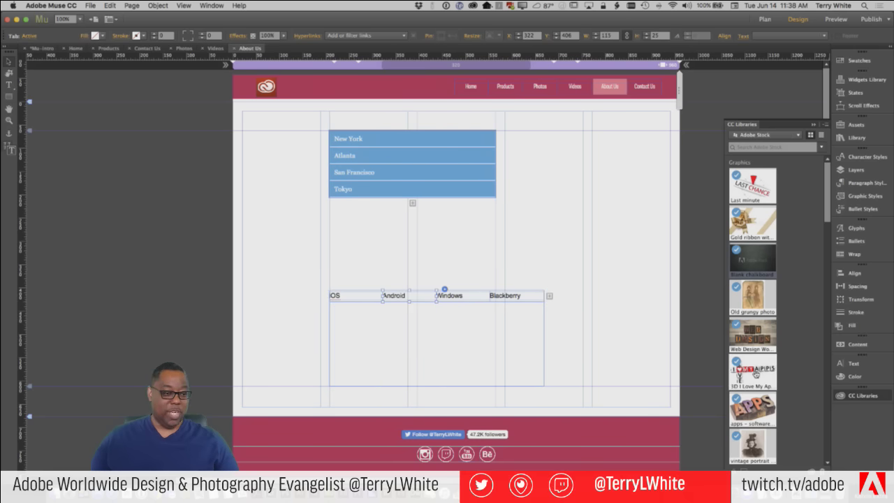
left_click_drag(743, 375, 449, 350)
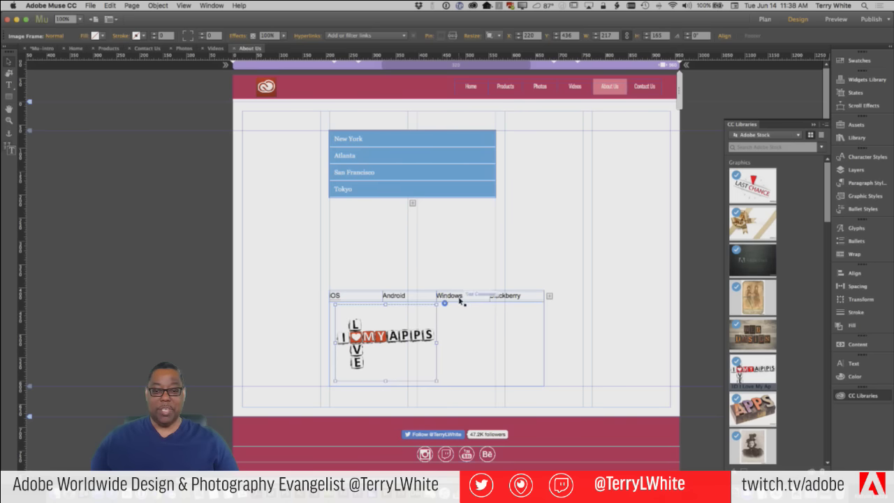
Place the apps – software letterpress APPS graphic in the Windows tab
left_click(461, 299)
left_click(459, 299)
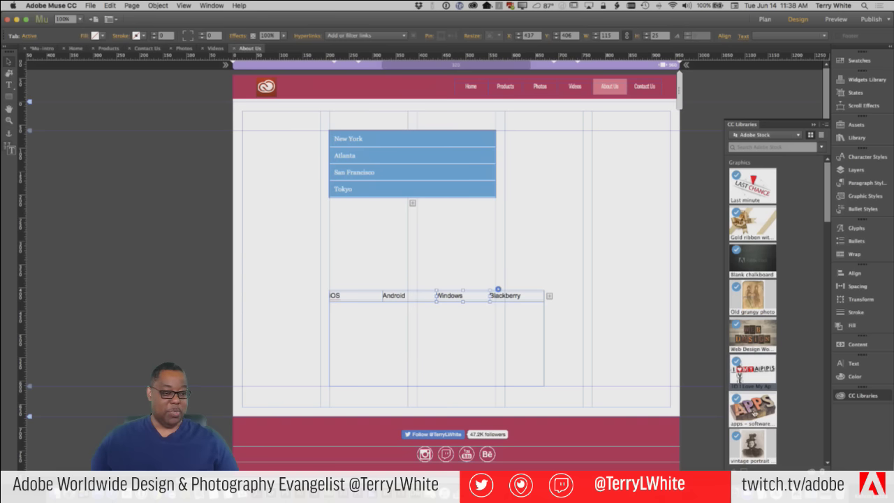
left_click_drag(755, 412, 377, 344)
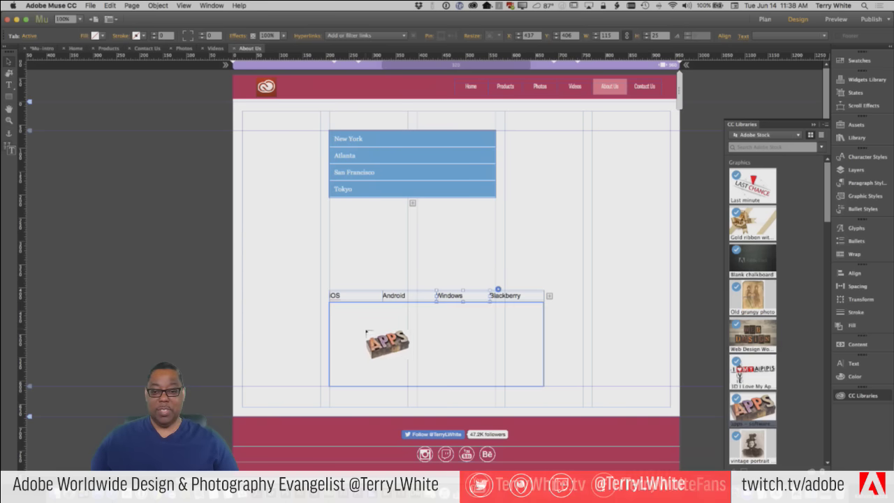
left_click_drag(339, 313, 451, 341)
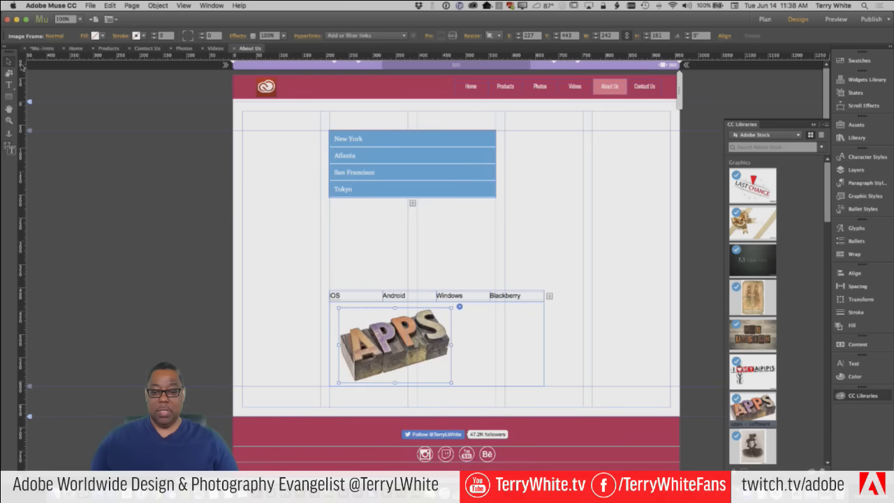
left_click(286, 258)
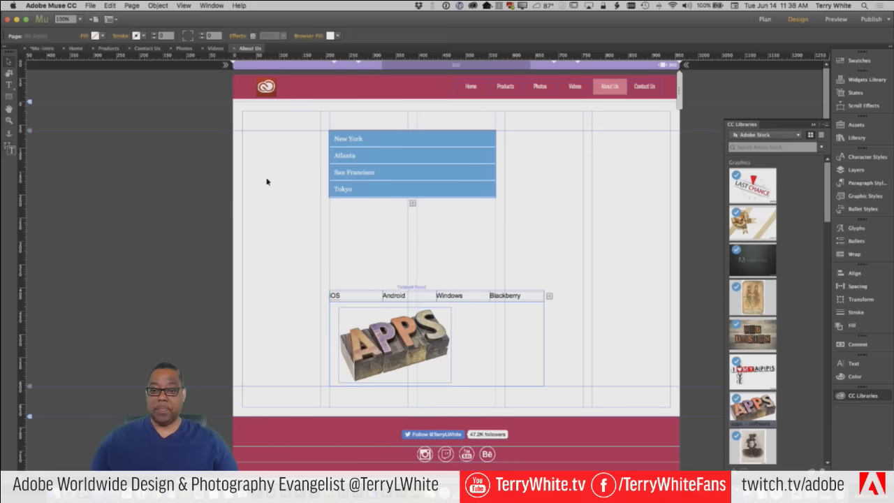
Check each tab's image from OS through Blackberry, then return to the OS tab
left_click(348, 298)
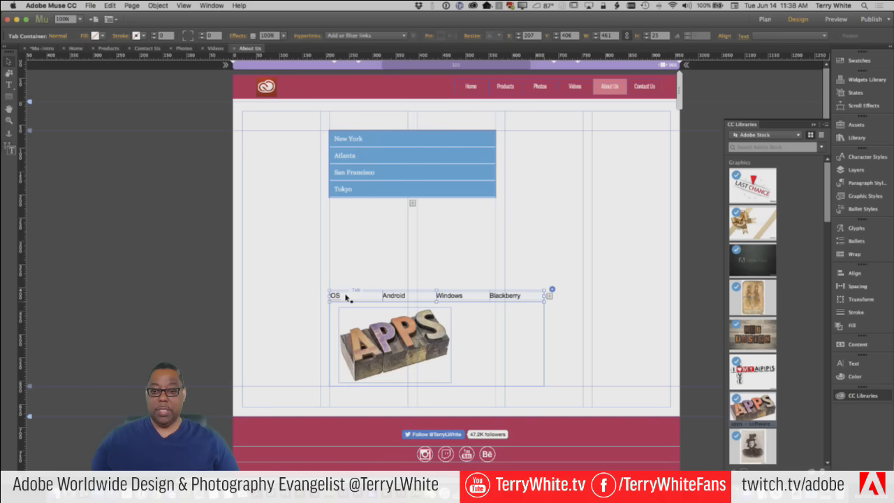
left_click(347, 299)
left_click(391, 298)
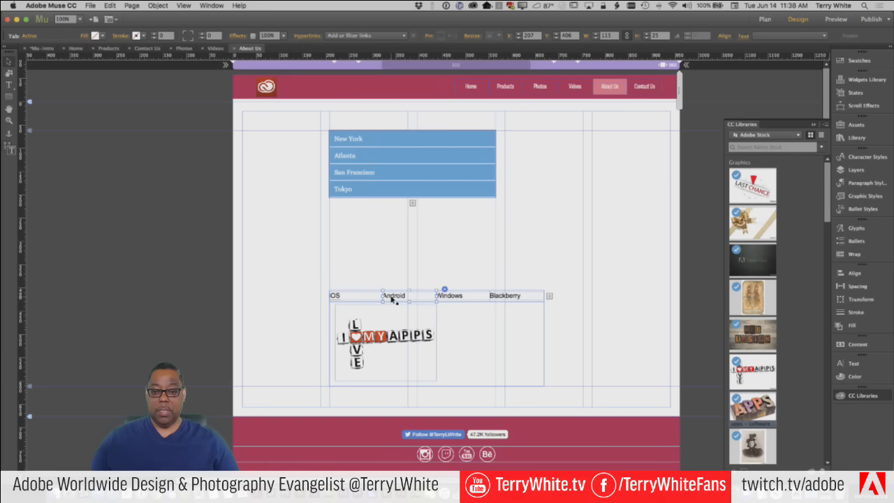
left_click(472, 298)
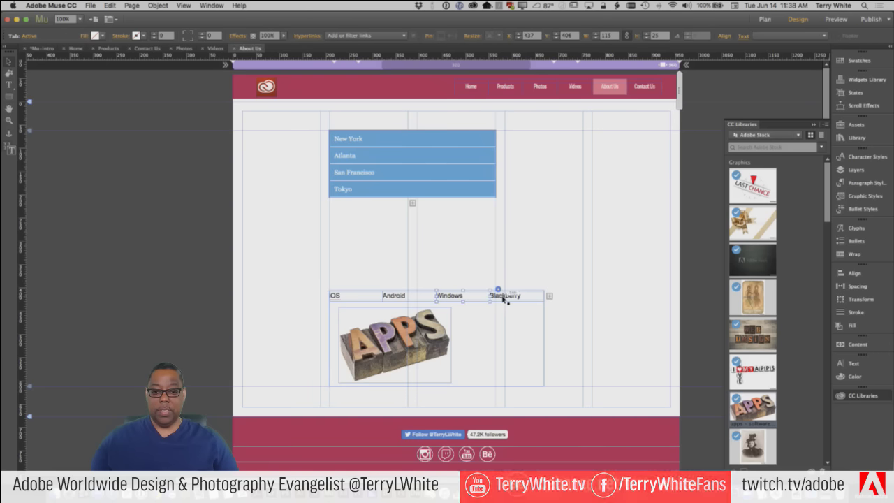
left_click(499, 295)
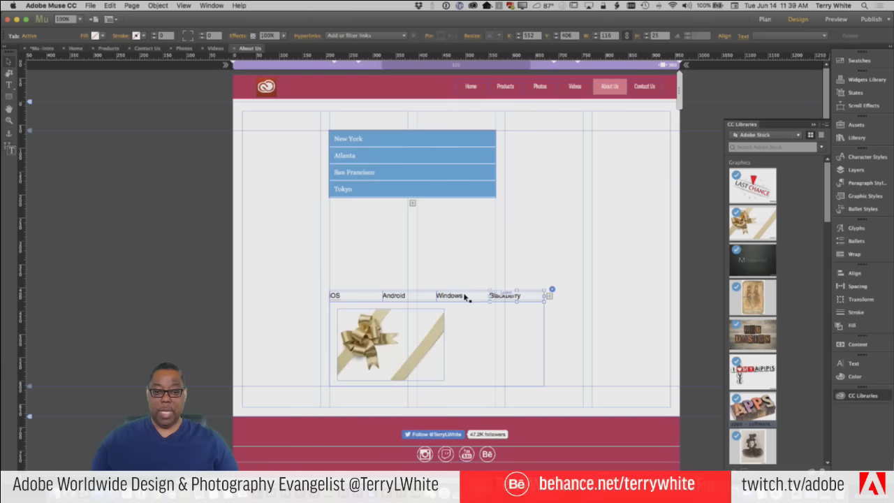
left_click(359, 297)
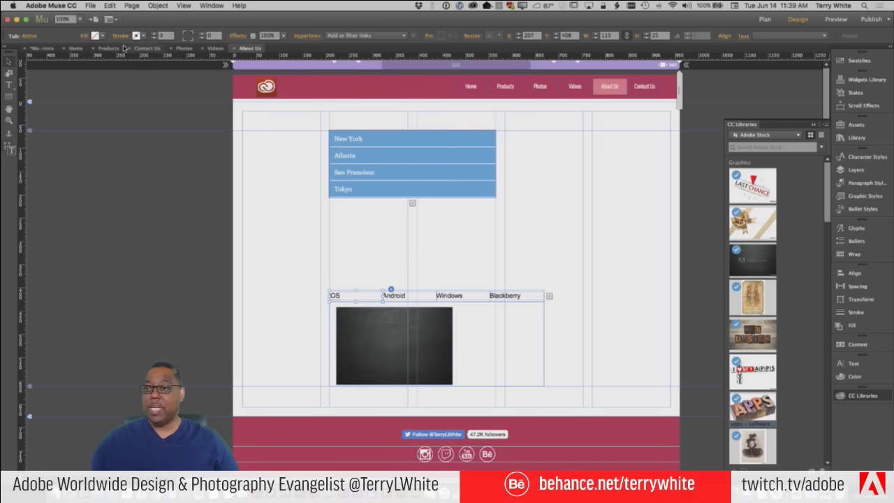
Set the tab fill to pale lavender (EAE4FF) via the Fill colour picker
left_click(103, 36)
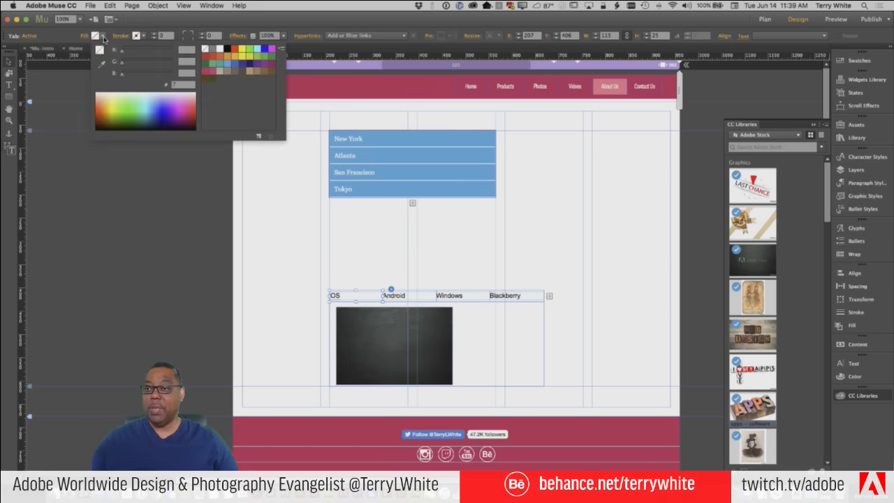
left_click(263, 65)
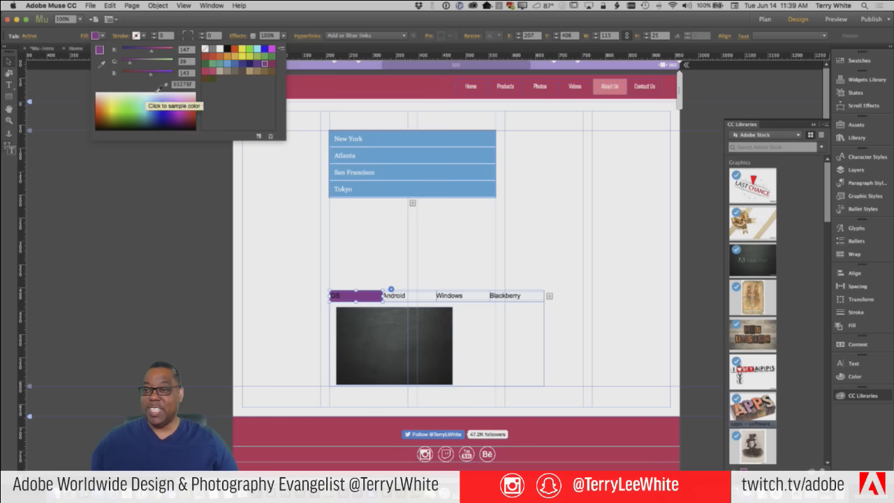
left_click(167, 87)
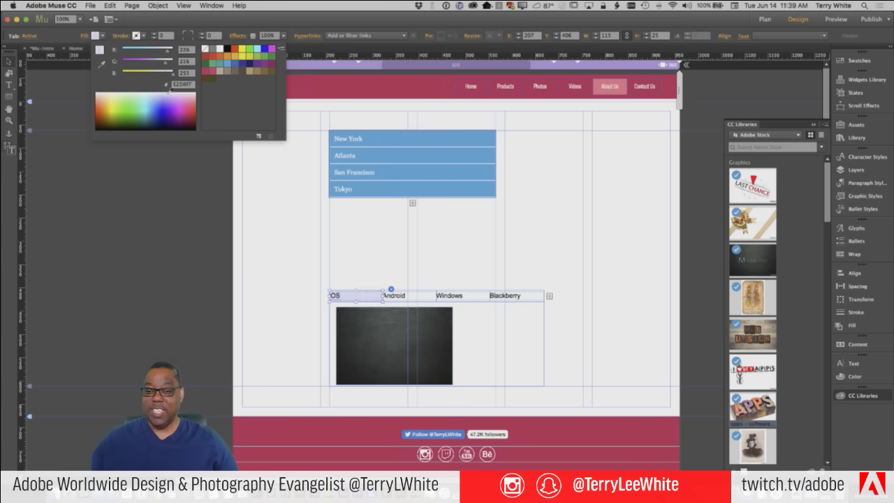
left_click(81, 164)
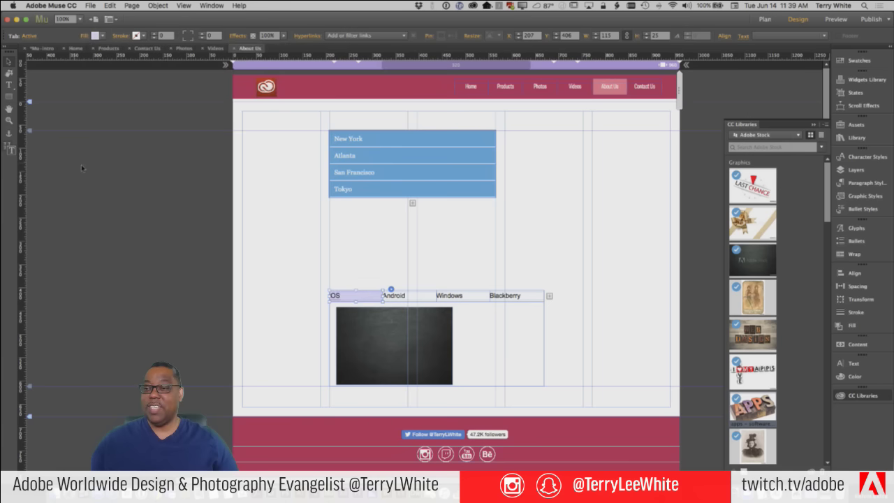
View the Android, Windows and Blackberry tabs to compare the lavender highlight
left_click(410, 299)
left_click(458, 299)
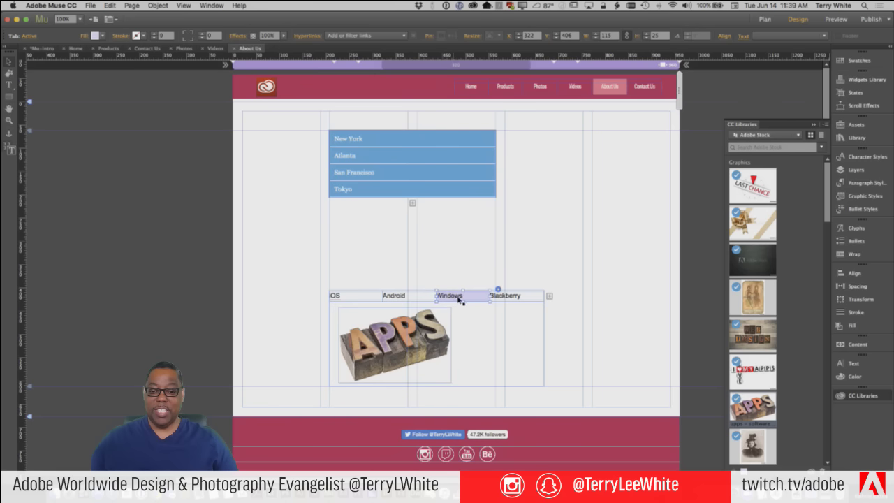
left_click(519, 299)
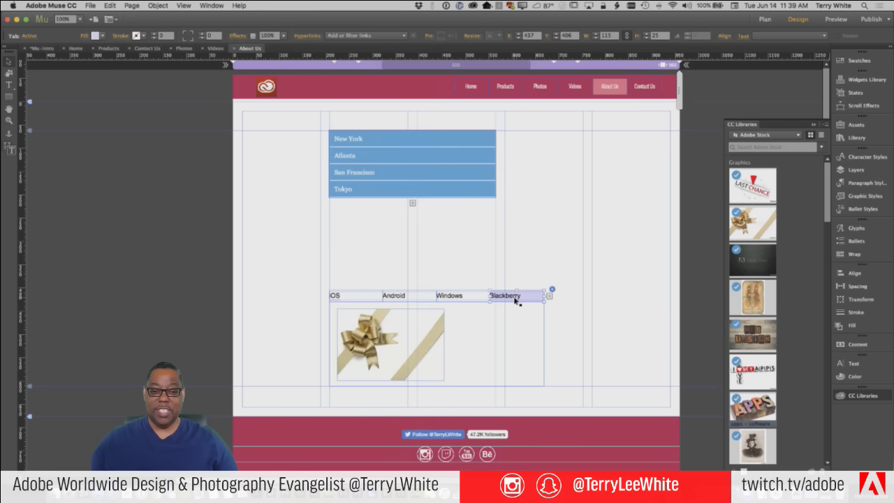
left_click(477, 326)
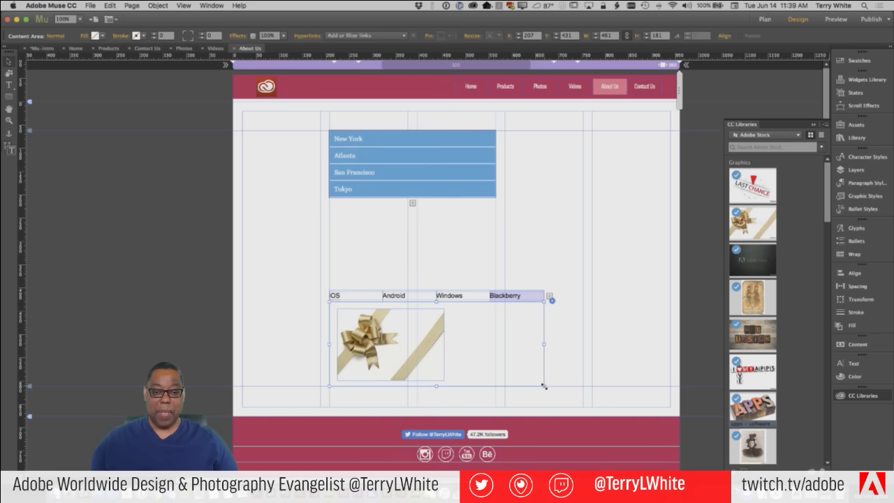
Make the tabbed panel narrower and taller, move it up, and select the gift image
left_click_drag(544, 386, 510, 402)
left_click_drag(487, 409, 494, 412)
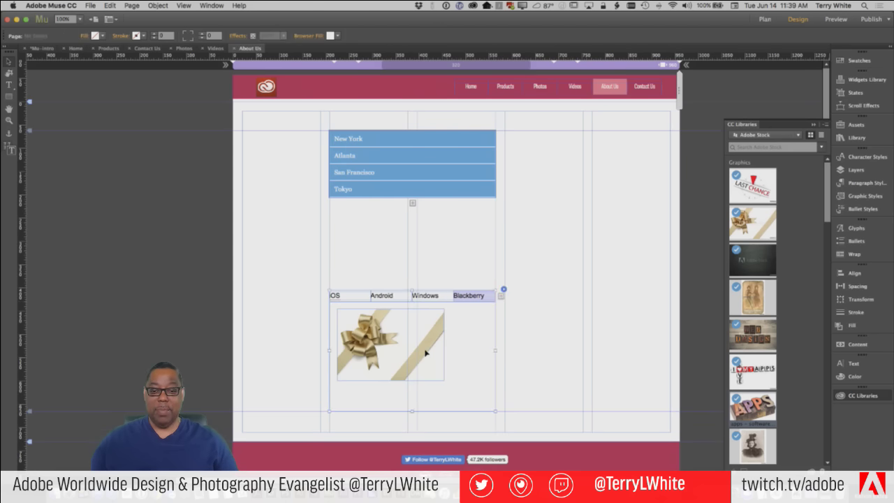
left_click_drag(425, 337, 464, 307)
left_click(423, 283)
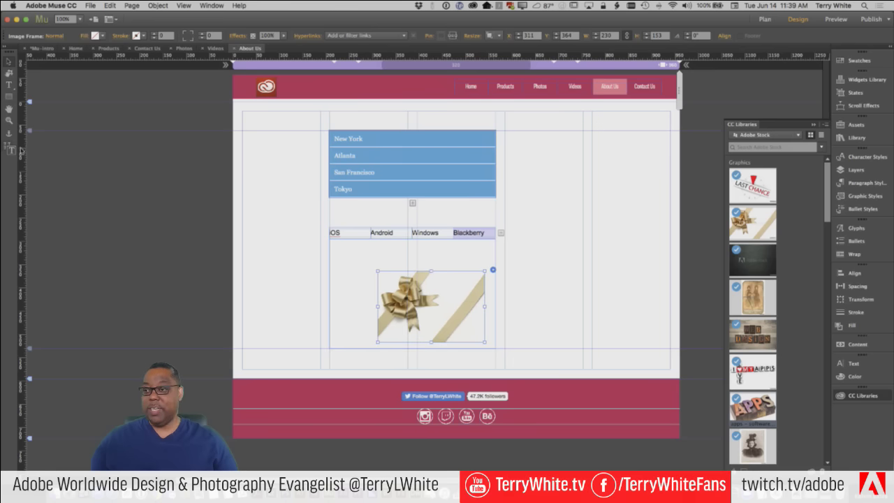
Draw two empty text frames: one across the panel top, one left of the gift image
left_click(10, 84)
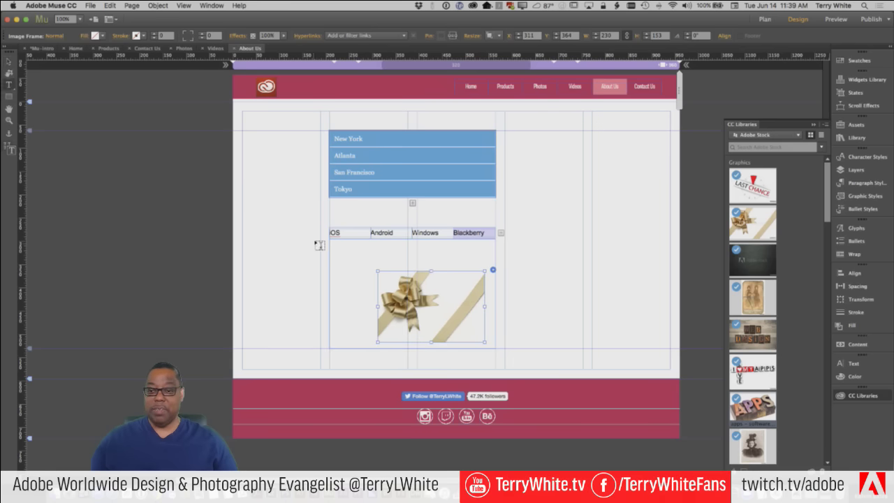
left_click_drag(334, 243, 487, 268)
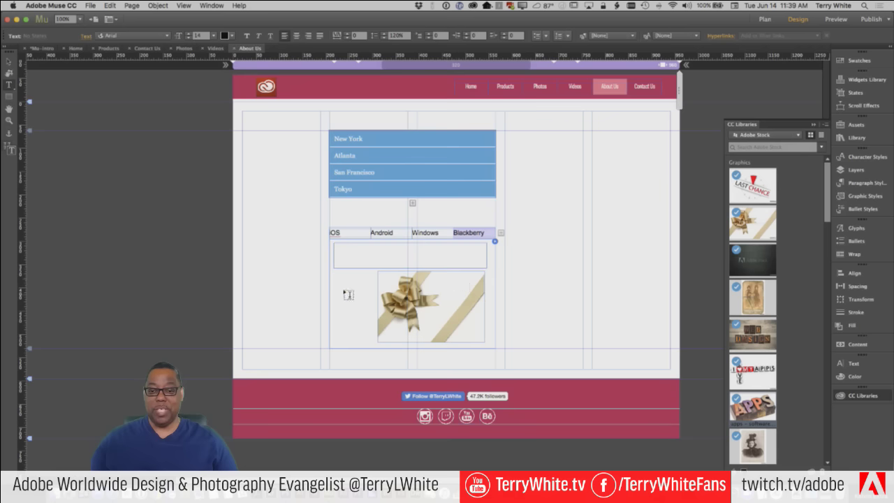
left_click_drag(334, 285, 374, 336)
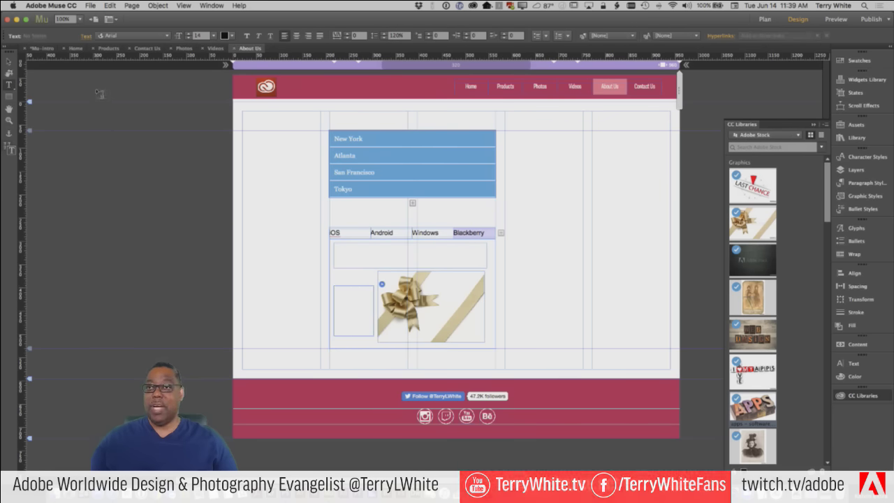
Narrow the New York text and place the Old grungy photo beside it in the accordion
left_click(14, 62)
left_click(358, 139)
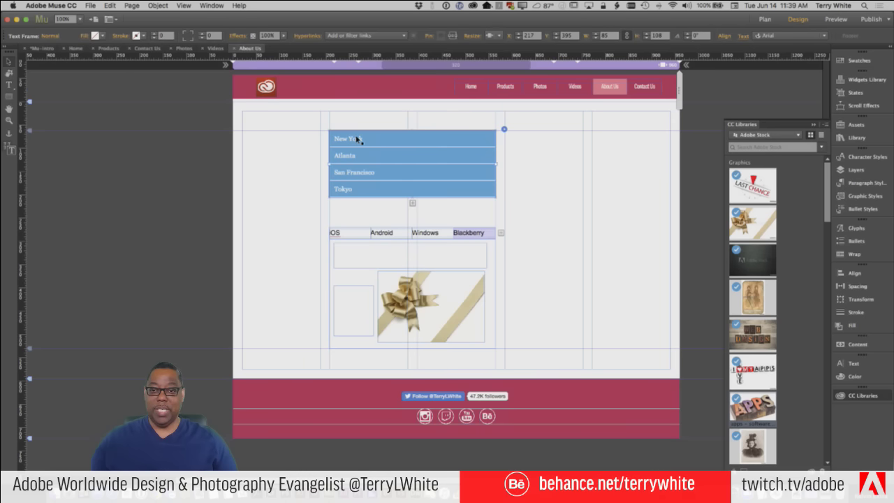
left_click(358, 139)
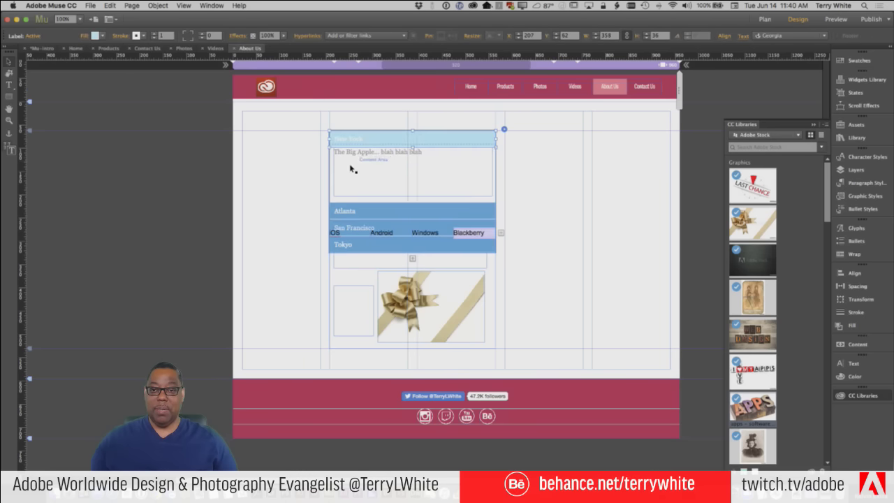
left_click(349, 166)
left_click(337, 173)
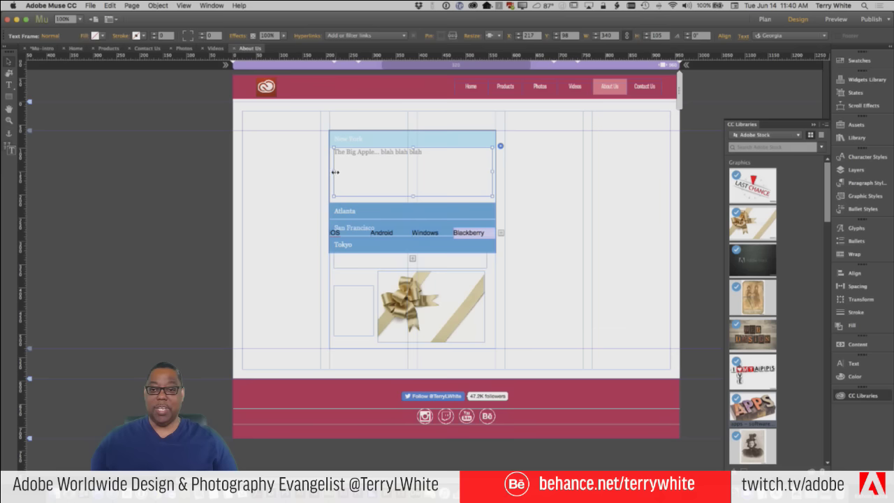
left_click_drag(336, 171, 420, 174)
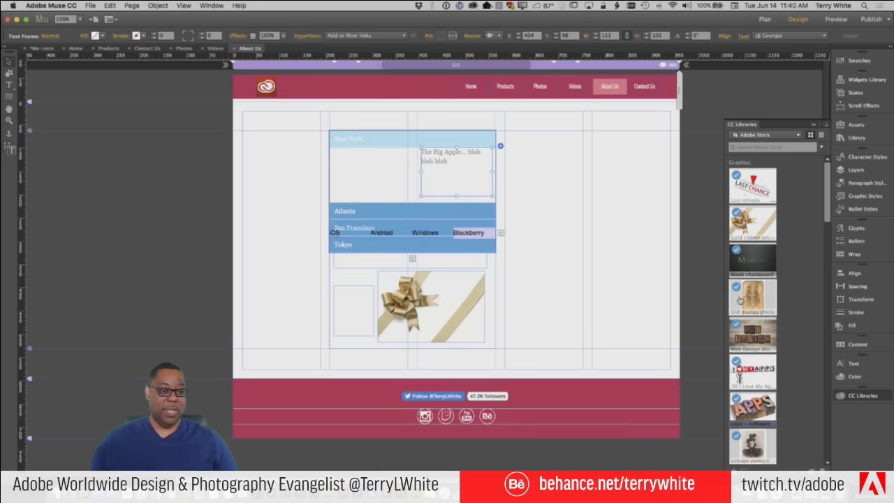
left_click_drag(740, 299, 370, 186)
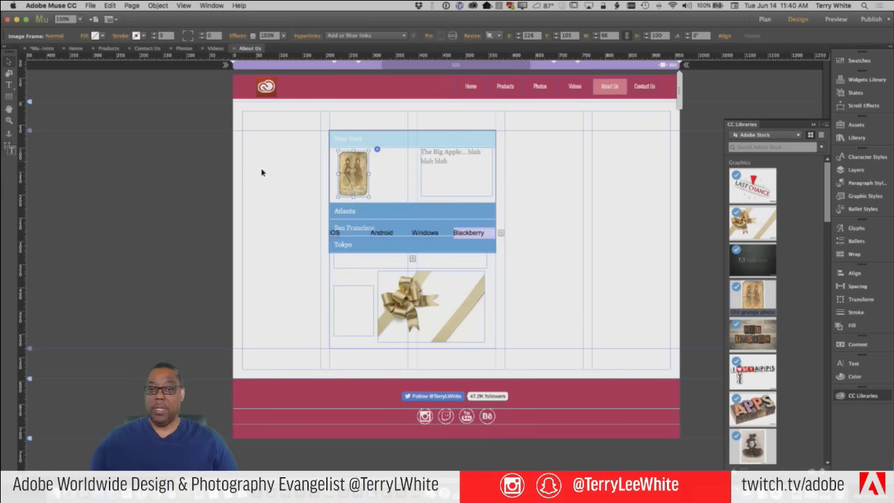
Move the tabbed panel down below the accordion
left_click(377, 211)
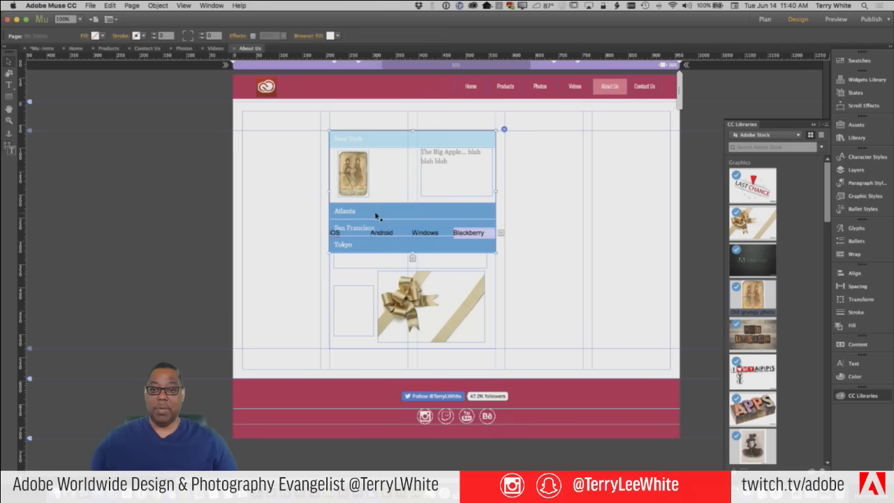
left_click(377, 211)
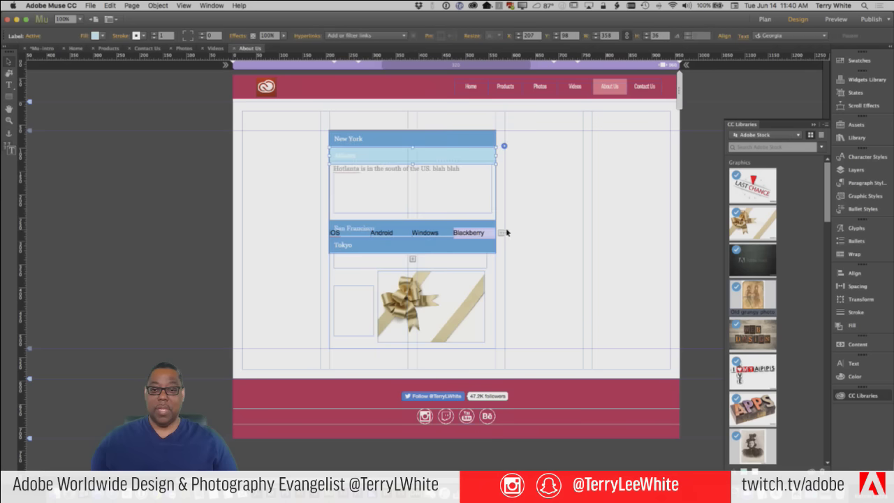
key("Escape")
left_click_drag(383, 308, 381, 354)
Collapse the New York panel and make the iOS tab active with its chalkboard image
left_click(373, 236)
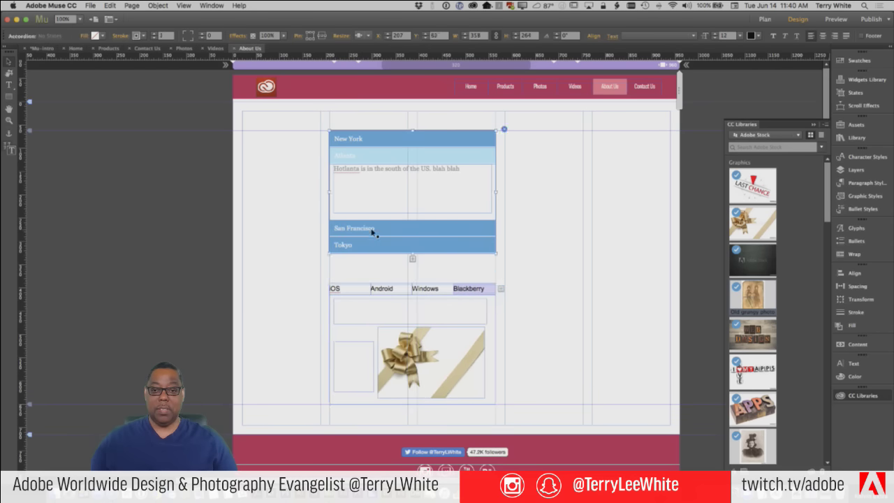
left_click(346, 138)
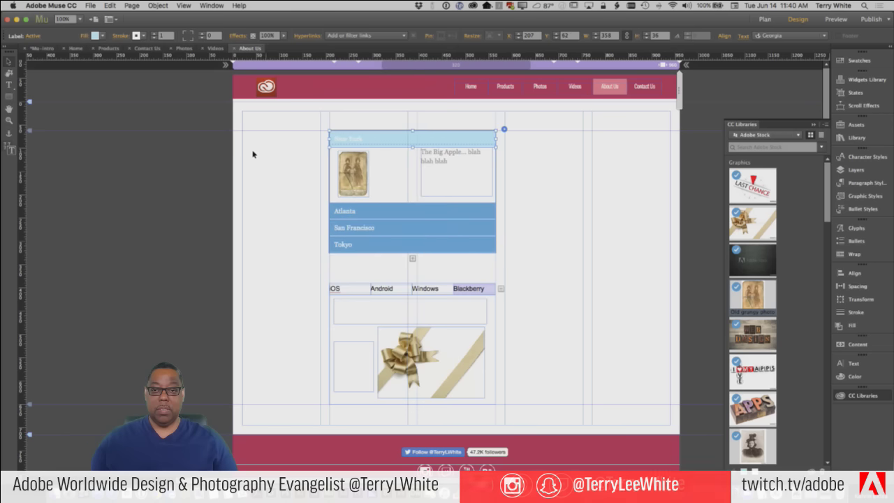
left_click(274, 158)
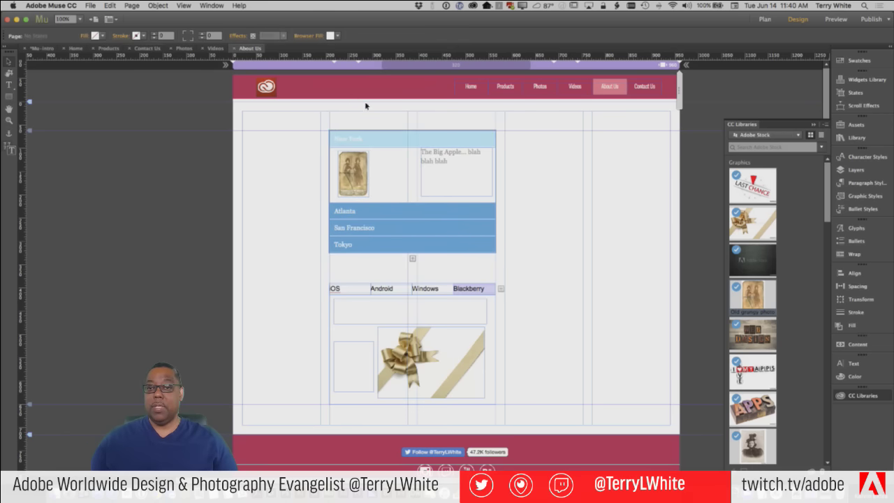
left_click(356, 141)
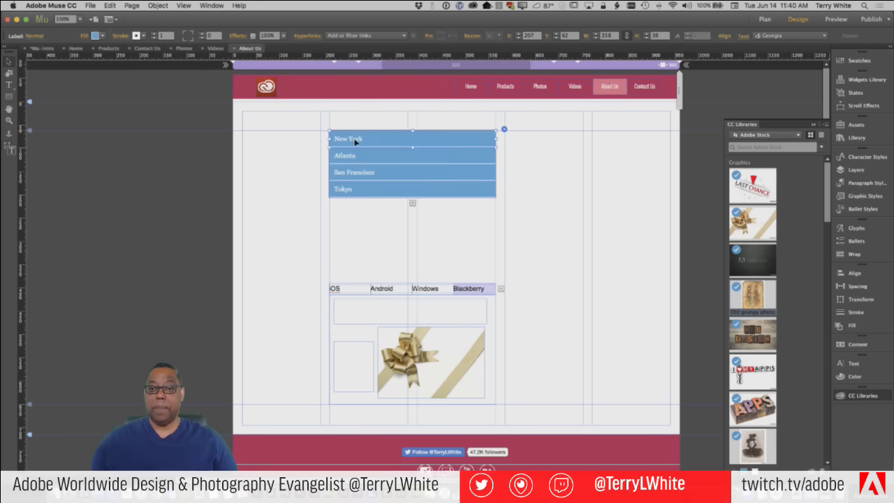
left_click(345, 294)
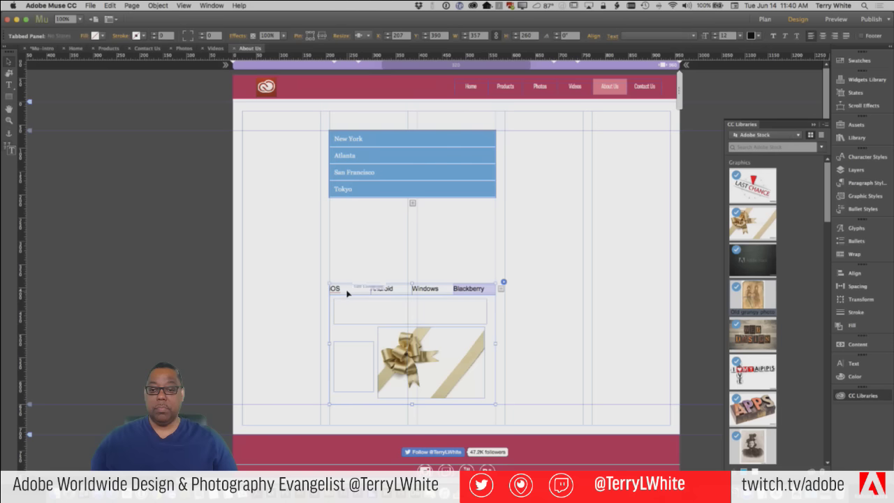
left_click(347, 293)
left_click(347, 293)
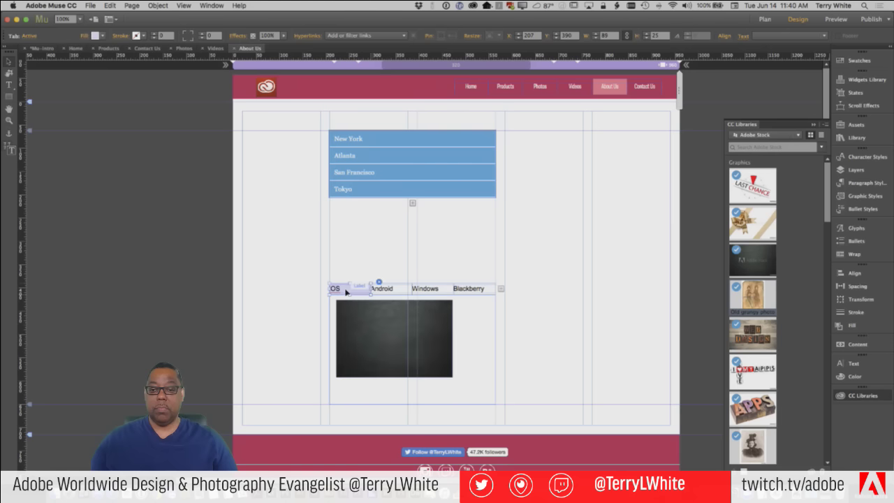
left_click(88, 4)
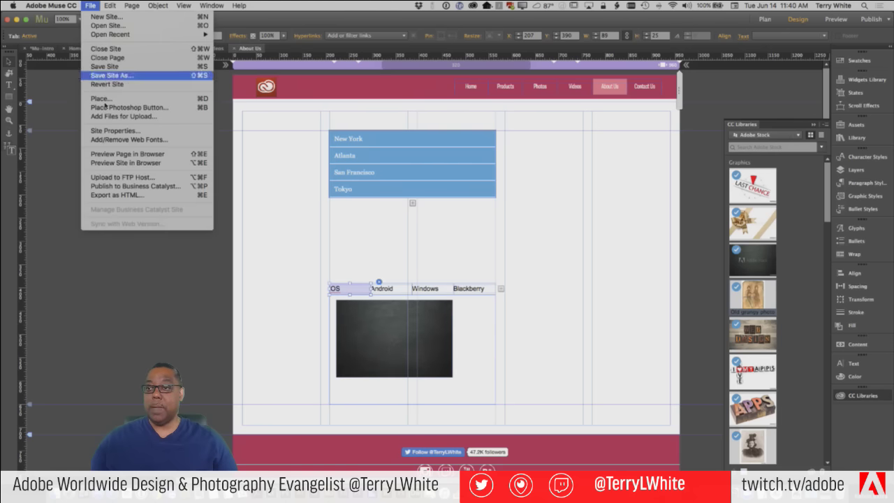
Preview the page in Chrome and switch through the Android, Windows, Blackberry and iOS tabs
left_click(227, 203)
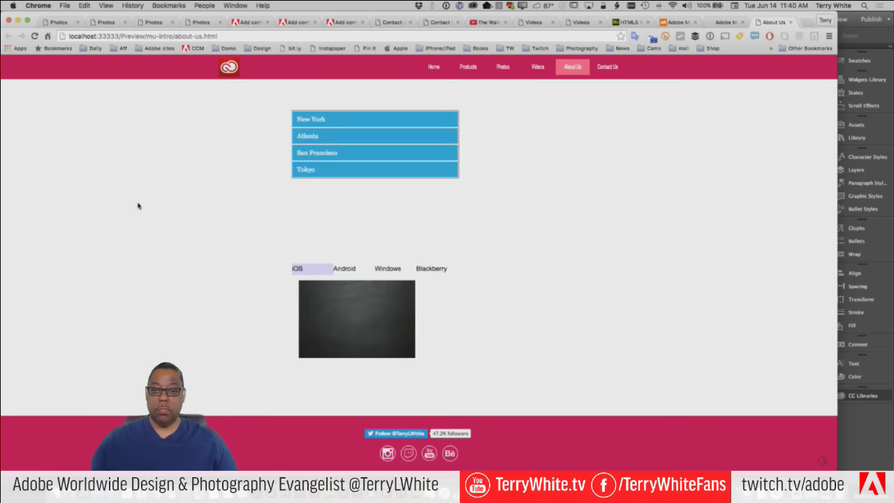
left_click(344, 273)
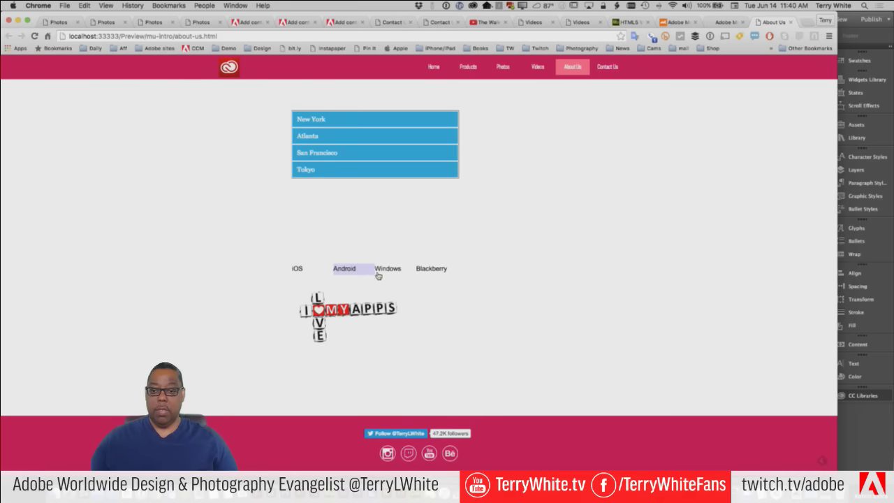
left_click(387, 274)
left_click(428, 274)
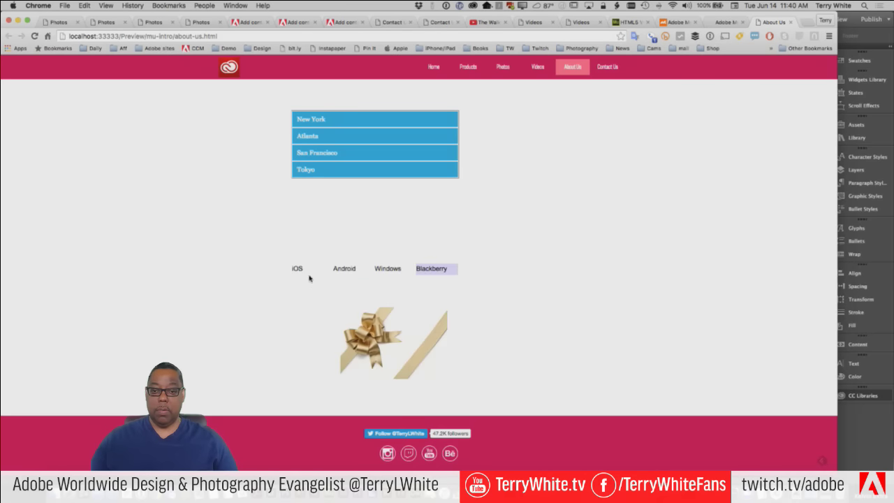
left_click(300, 271)
Expand the New York, Atlanta, San Francisco and Tokyo accordion panels in turn
left_click(345, 121)
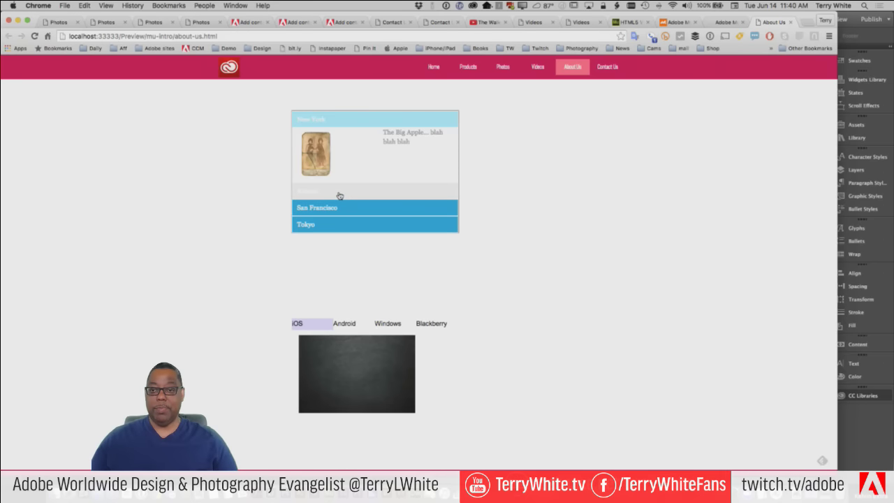
left_click(337, 197)
left_click(343, 213)
left_click(343, 231)
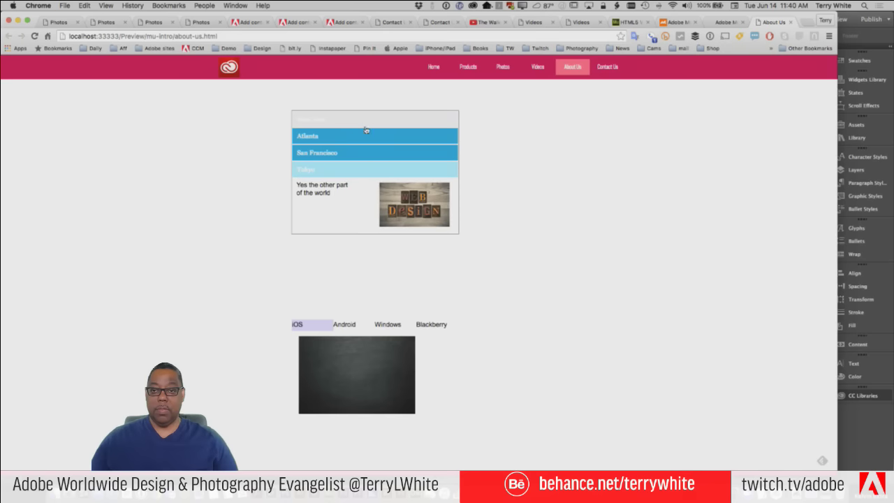
left_click(335, 122)
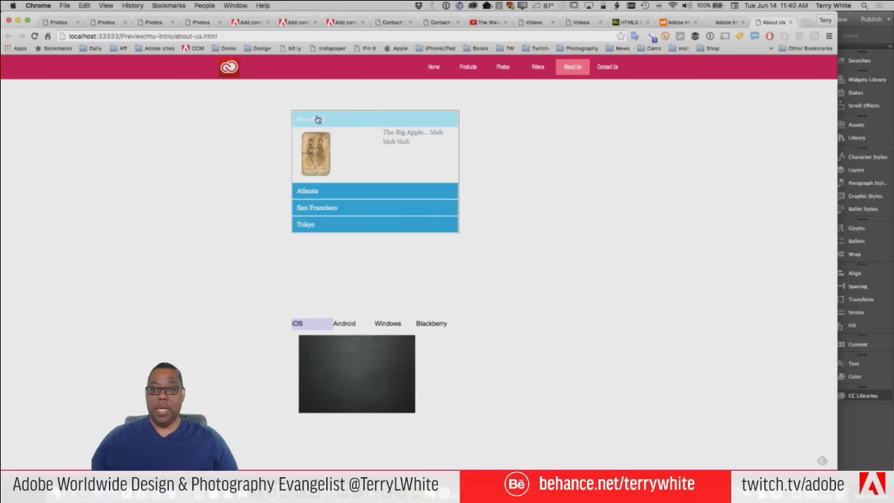
left_click(317, 120)
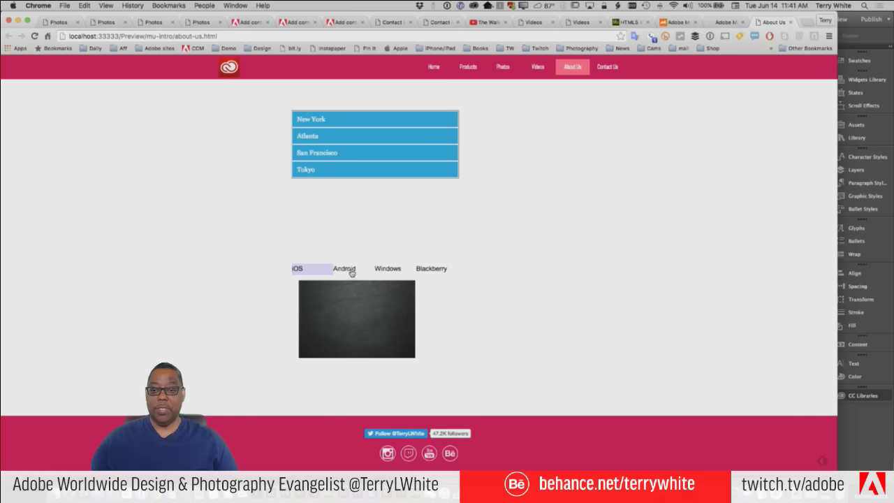
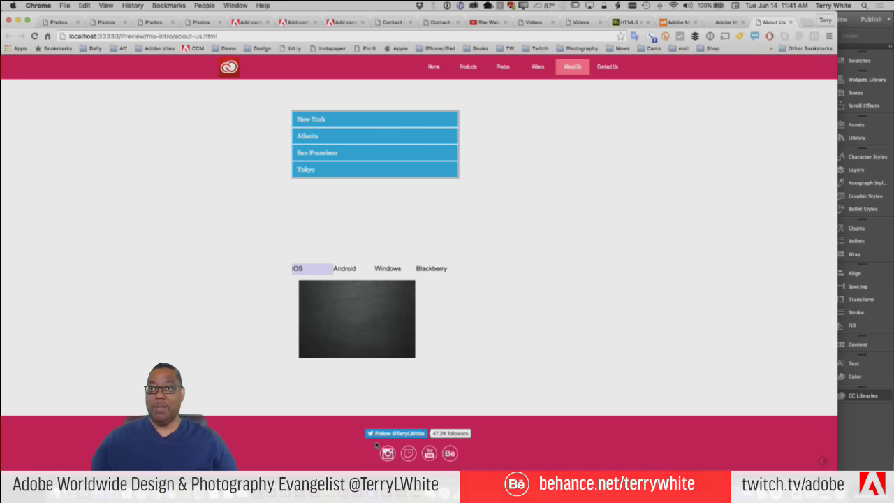
Expand and collapse the New York panel in the Chrome preview, then return to Muse
left_click(365, 123)
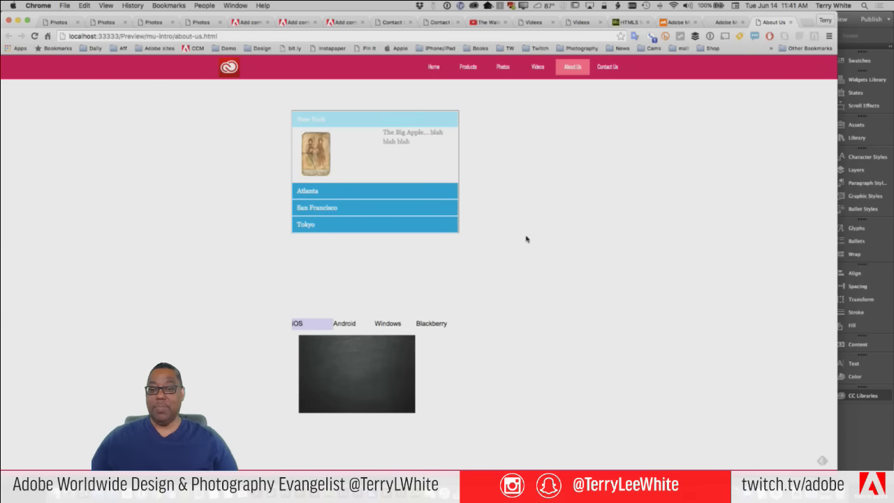
left_click(333, 122)
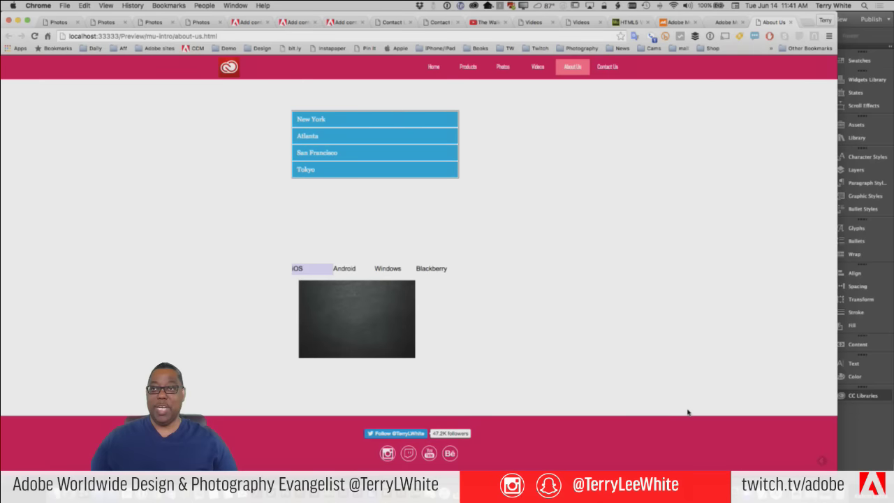
key("super+Tab")
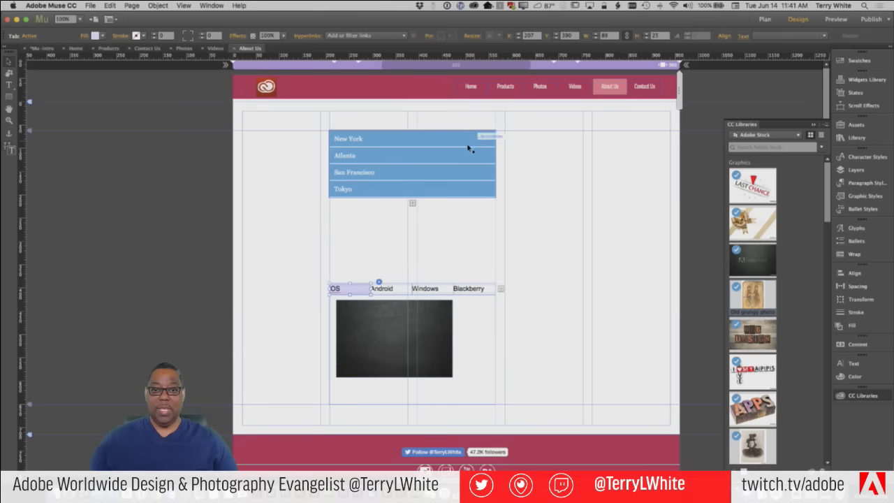
Turn on Overlap Items Below for the city accordion and drag the tabbed panel up beneath it
left_click(479, 140)
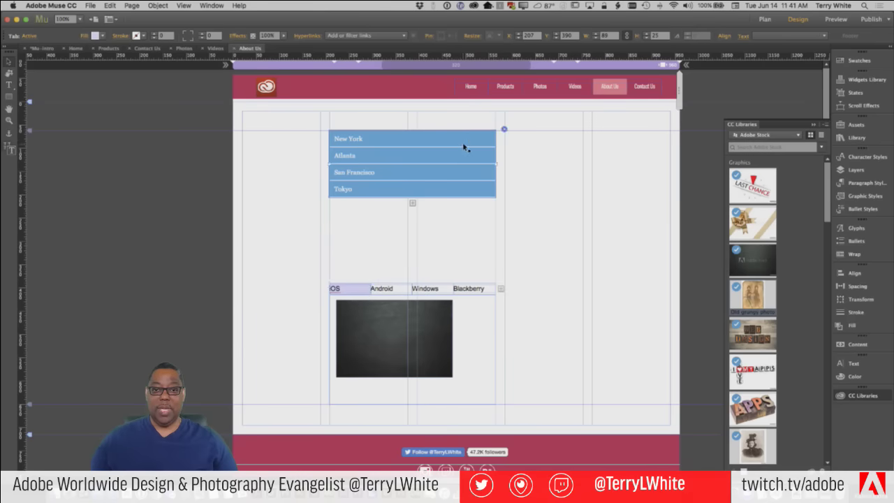
left_click(504, 130)
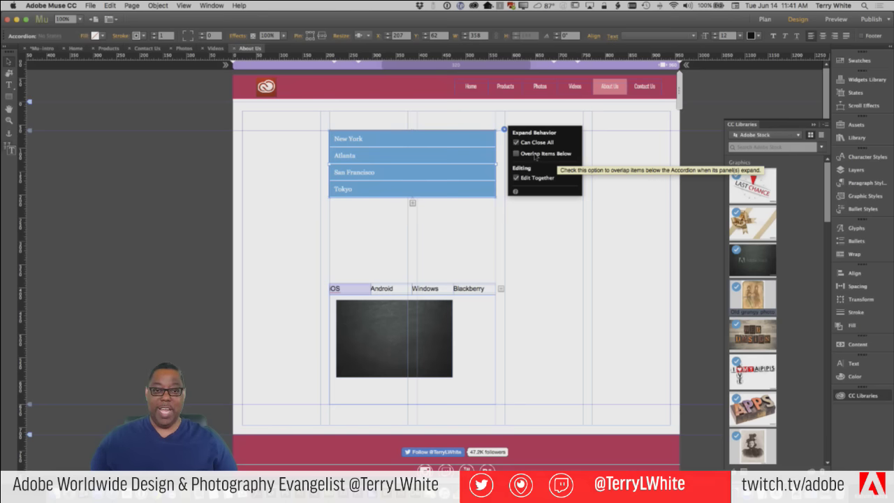
left_click(535, 155)
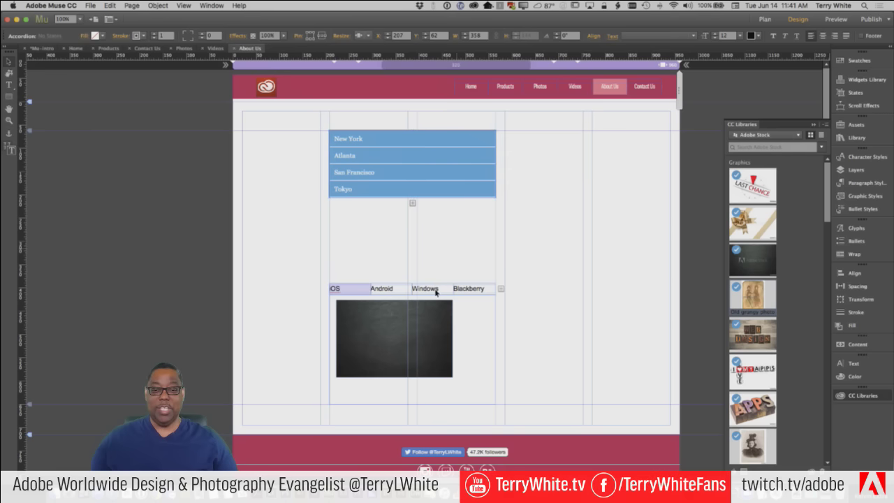
left_click_drag(438, 313, 436, 249)
left_click(90, 5)
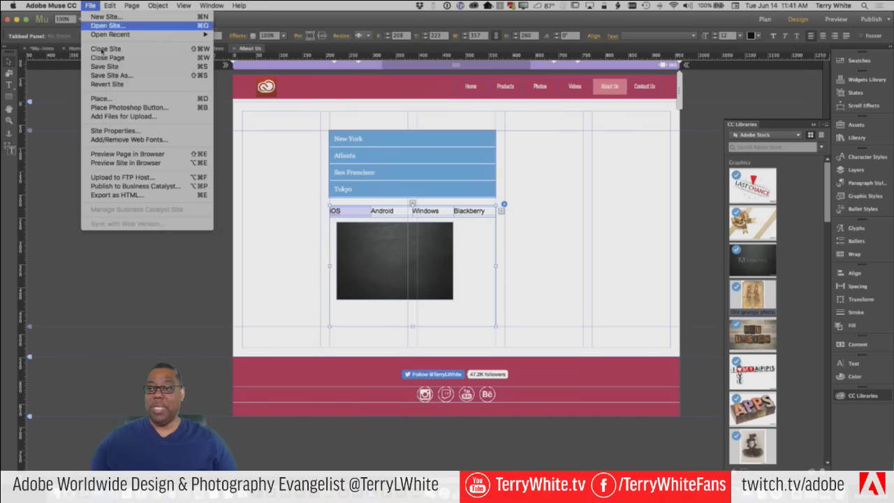
Preview About Us in Chrome and expand New York, showing the tabbed panel on top, then return
left_click(159, 164)
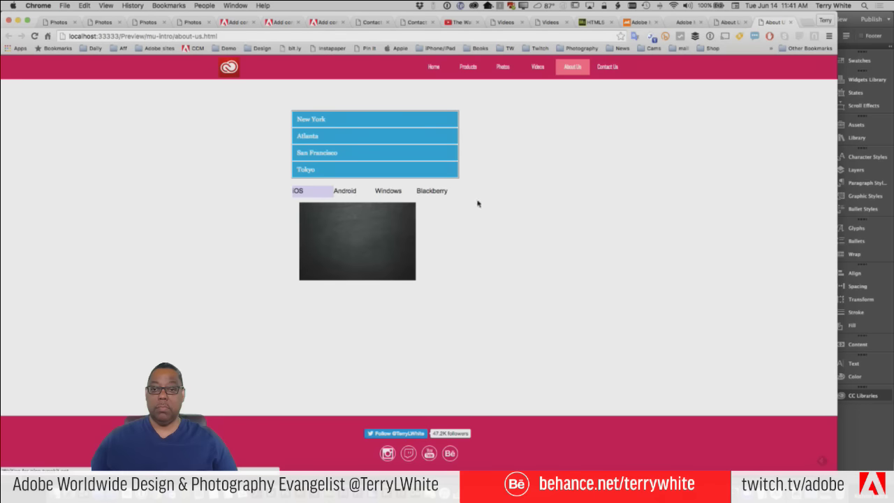
left_click(365, 126)
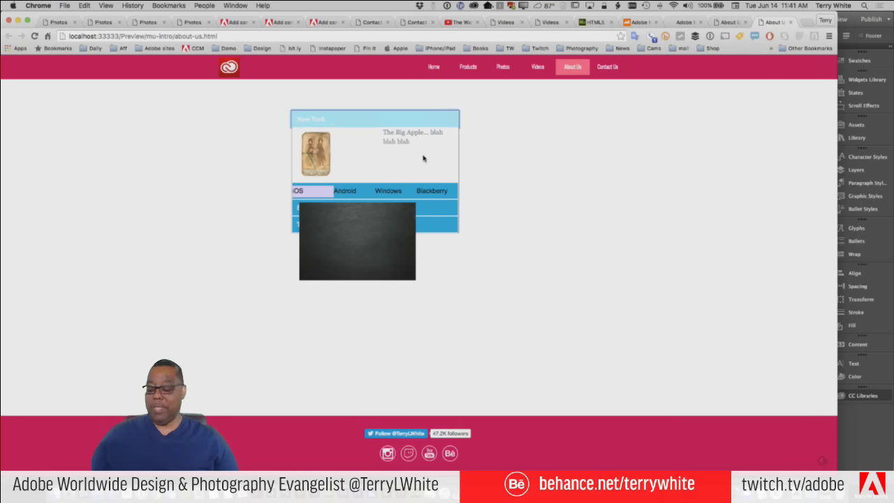
key("super+Tab")
Send the tabbed panel to the back, behind the city accordion
left_click(412, 263)
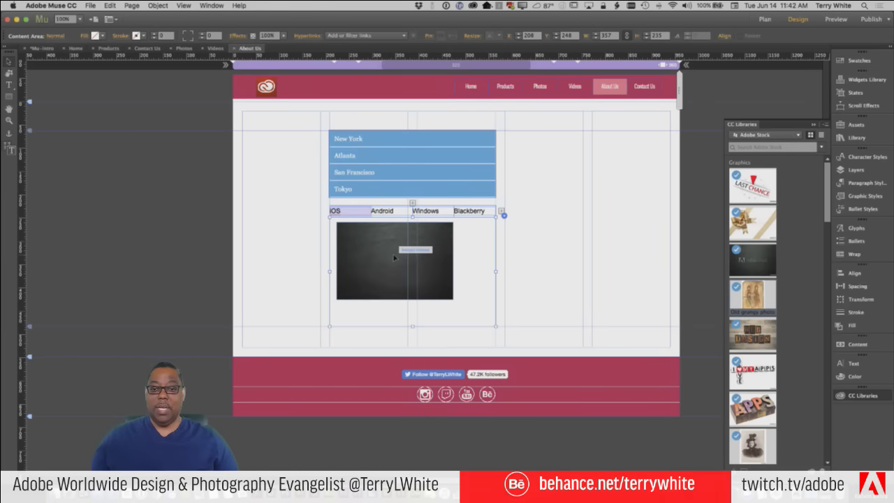
right_click(388, 244)
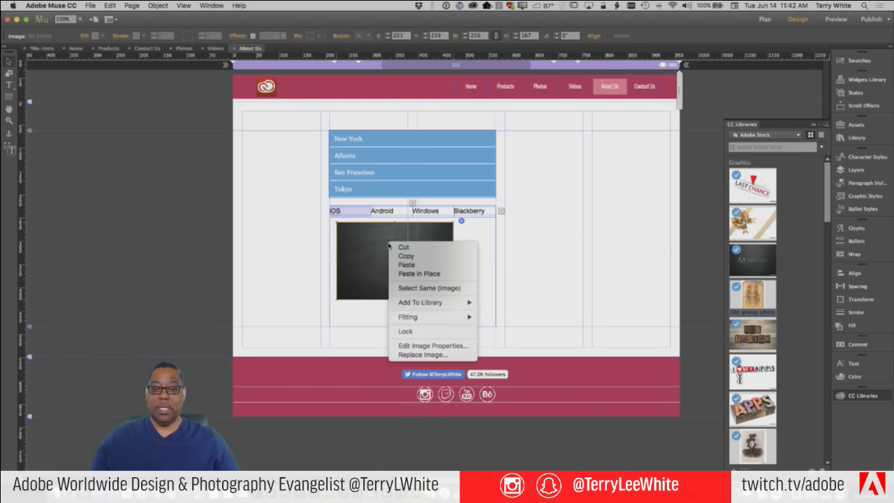
left_click(559, 235)
left_click(493, 240)
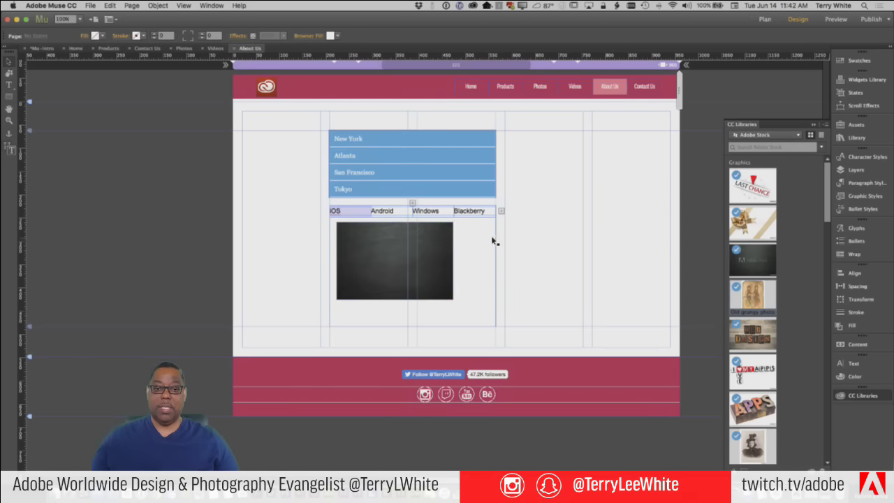
right_click(439, 233)
mouse_move(457, 320)
mouse_move(469, 291)
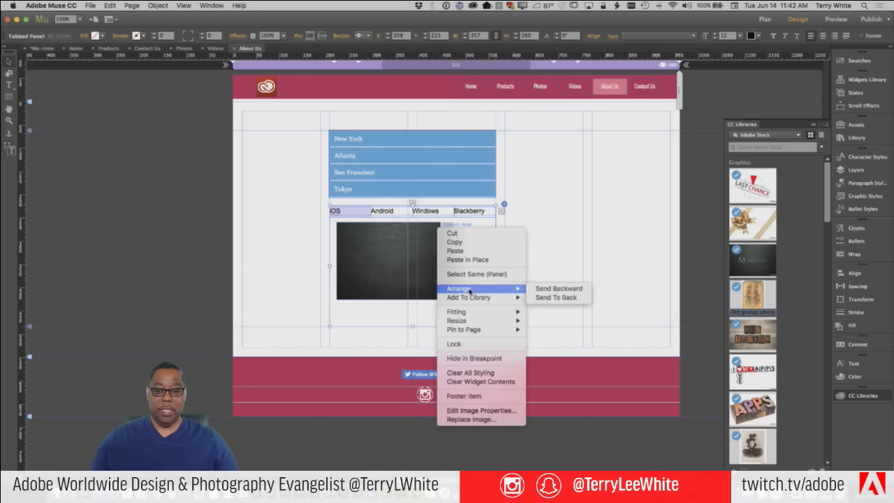
left_click(549, 298)
Preview the updated About Us page in the browser
left_click(535, 227)
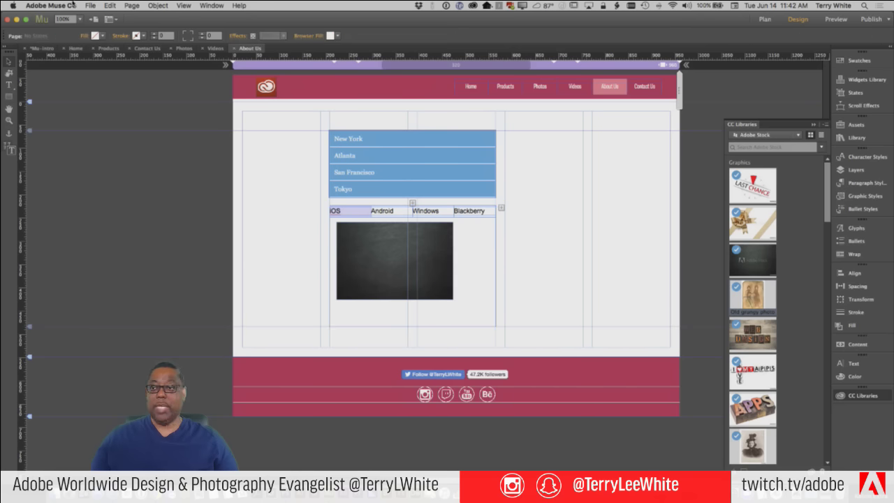
left_click(88, 5)
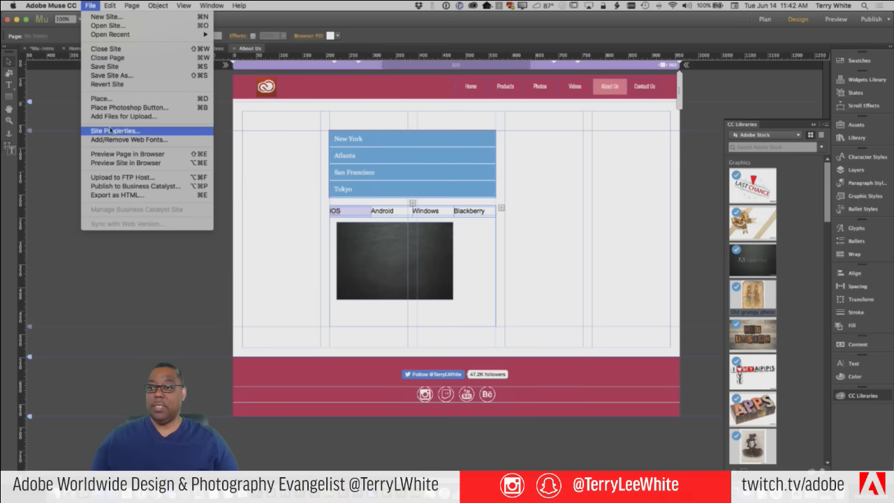
left_click(124, 155)
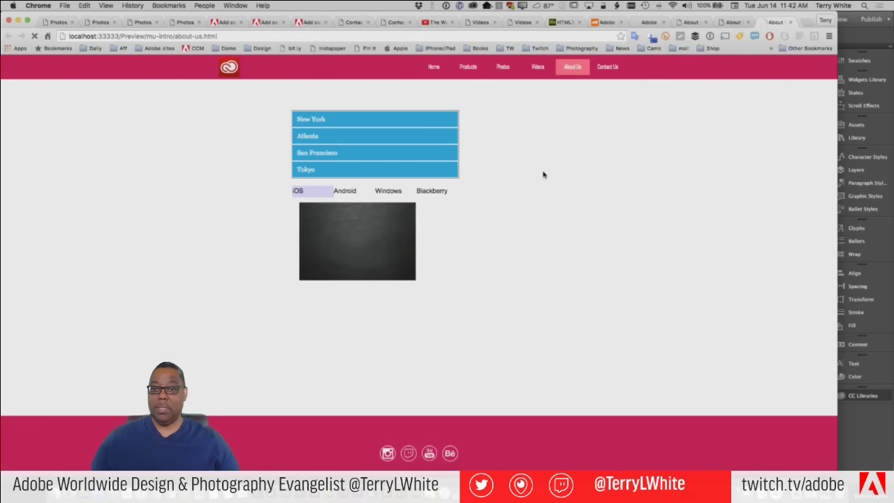
Expand and collapse the New York, Atlanta, San Francisco and Tokyo panels over the tabbed image
left_click(375, 126)
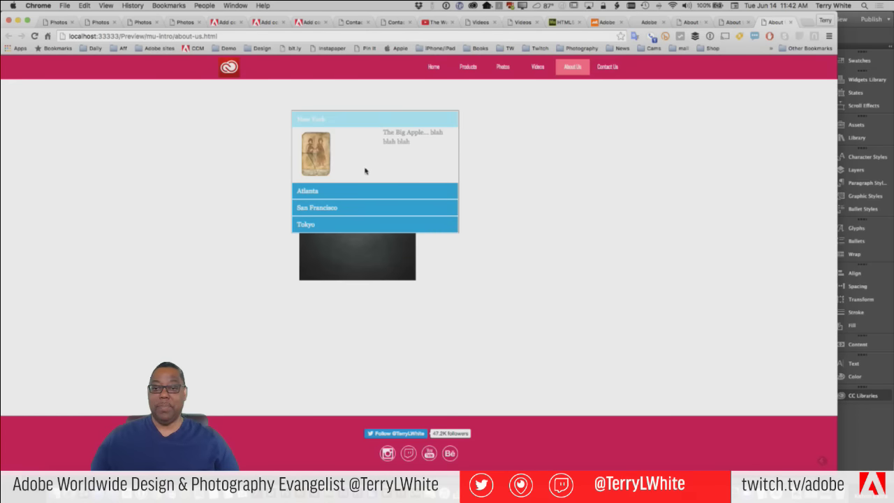
left_click(362, 190)
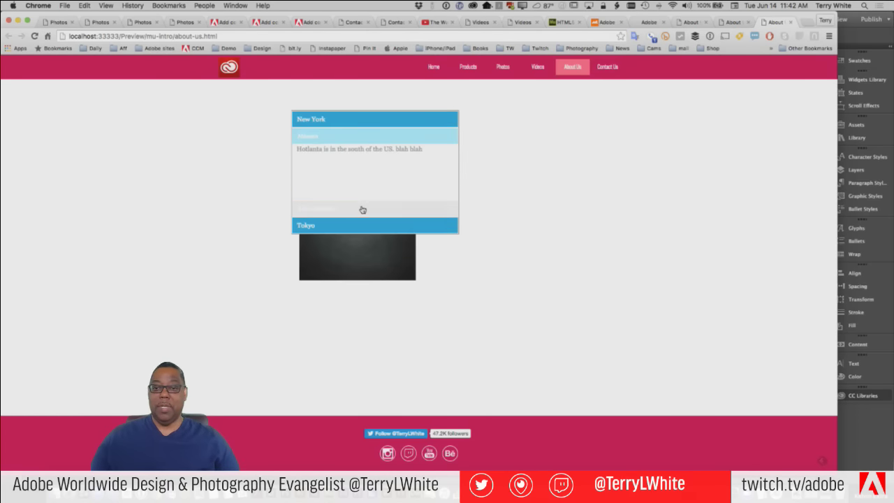
left_click(363, 210)
left_click(367, 228)
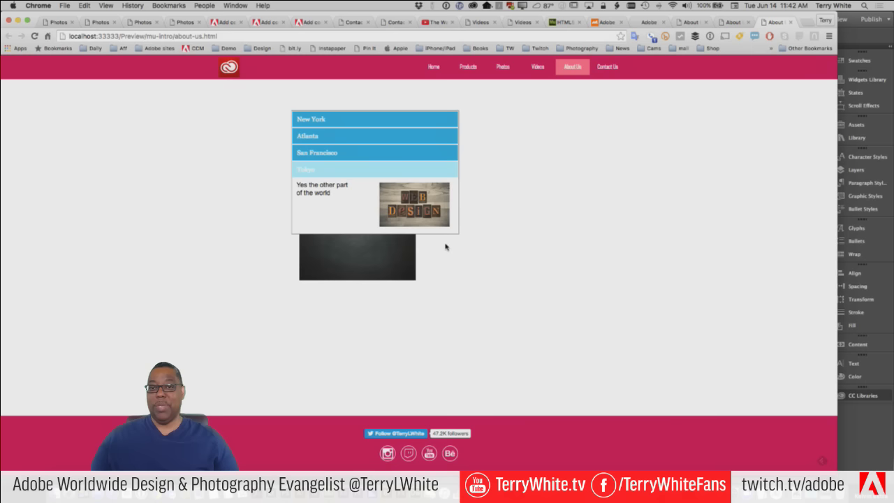
left_click(341, 157)
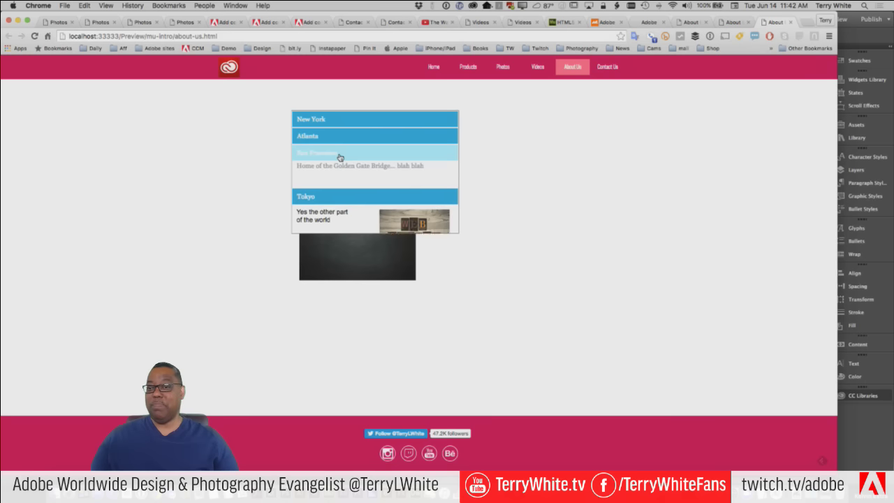
left_click(340, 155)
left_click(346, 137)
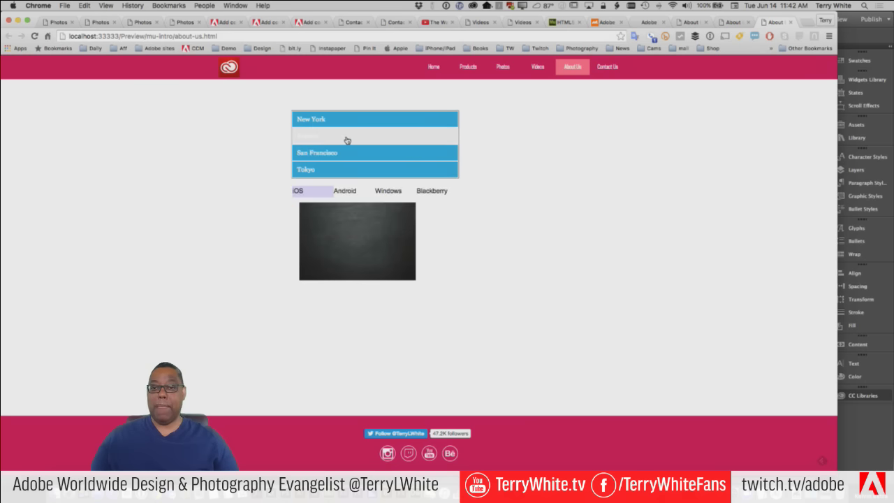
left_click(347, 122)
left_click(348, 124)
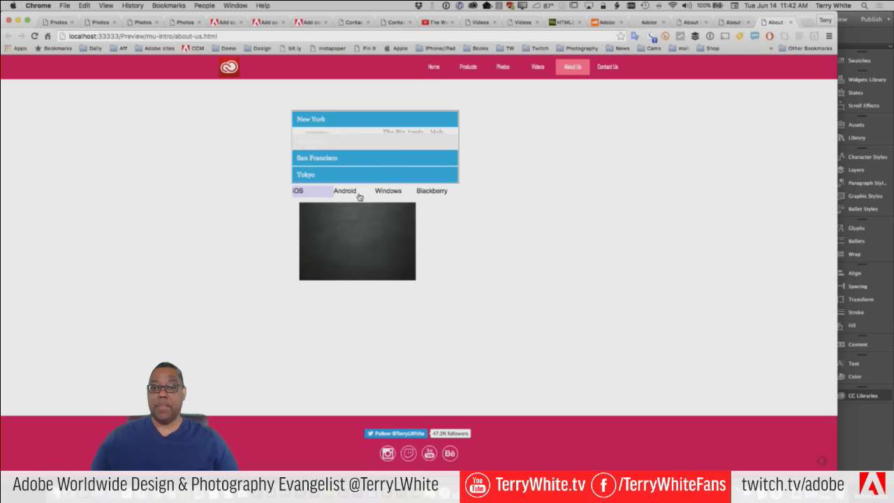
Check the Android, Windows, Blackberry and iOS tabs, narrow the Chrome window, and return to Muse
left_click(350, 194)
left_click(390, 193)
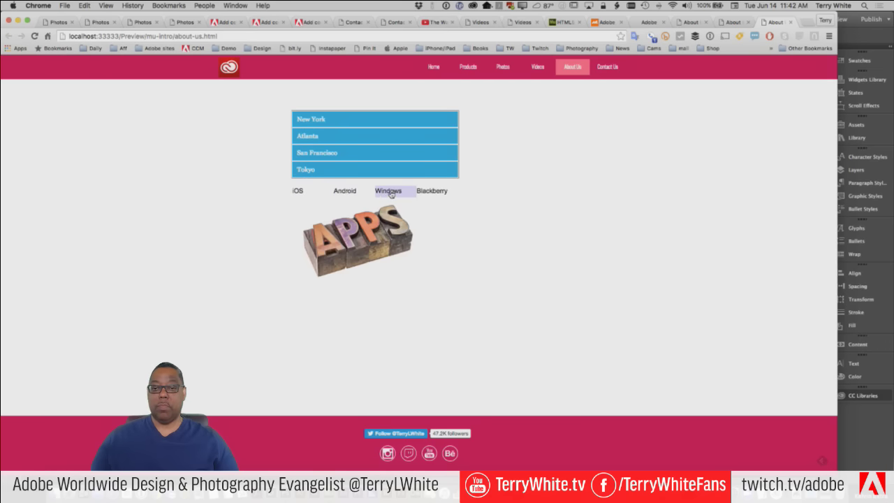
left_click(426, 195)
left_click(296, 193)
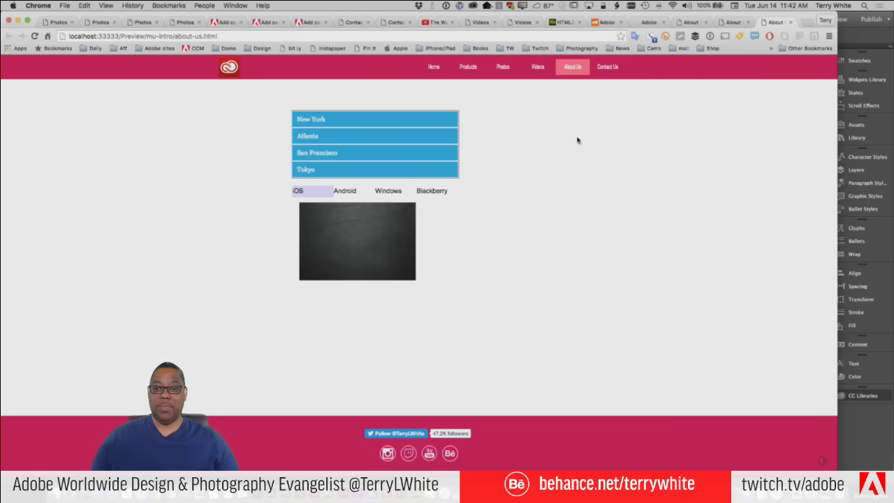
left_click_drag(837, 183, 757, 229)
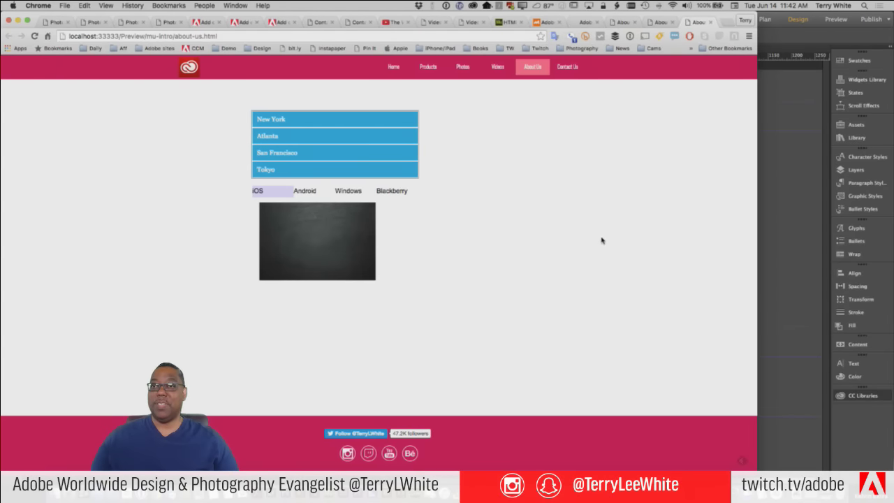
key("super+Tab")
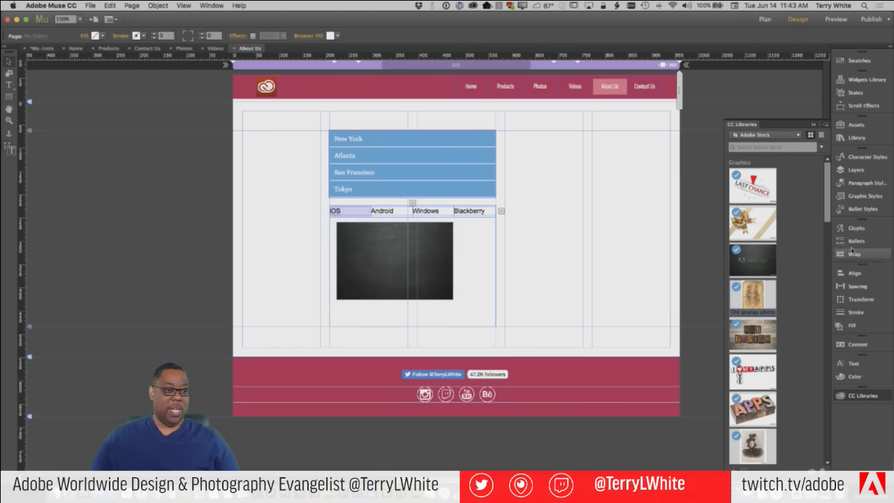
Move the accordion and tabs further down, then drop a Tooltip composition at the page's top-left
left_click(858, 80)
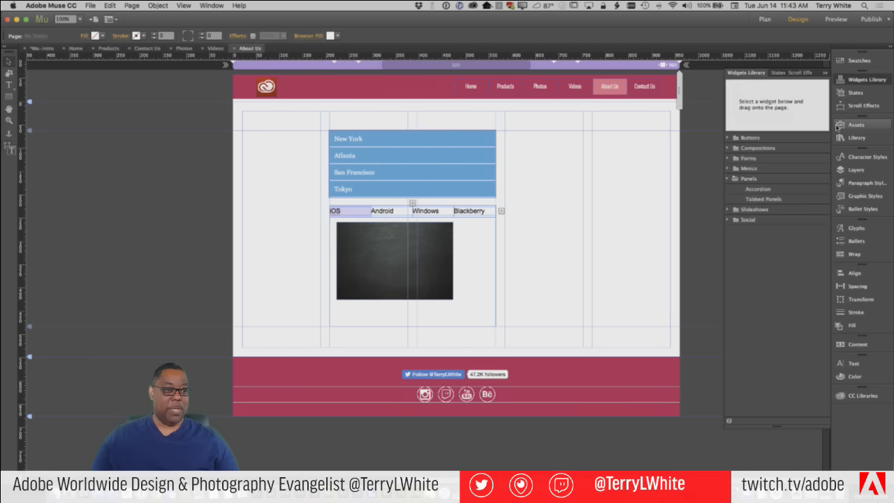
left_click(728, 179)
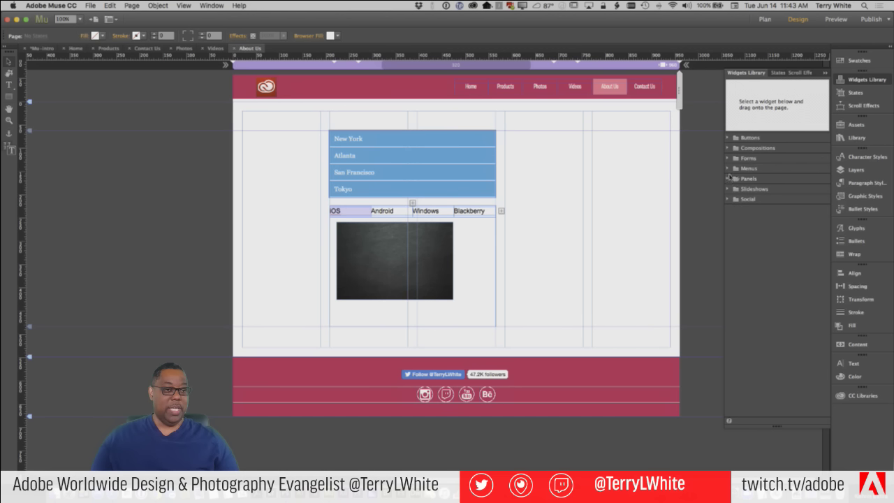
left_click(728, 148)
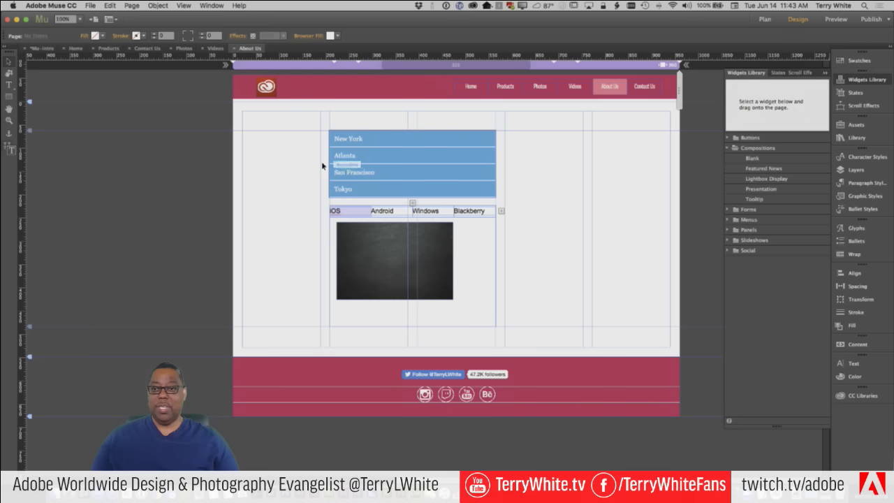
left_click(419, 206)
left_click_drag(437, 201, 438, 381)
left_click(606, 317)
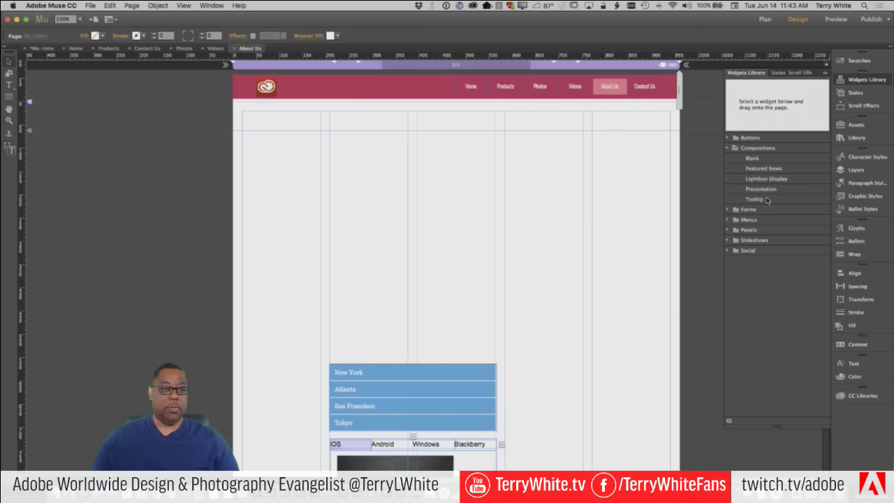
left_click_drag(766, 202, 357, 193)
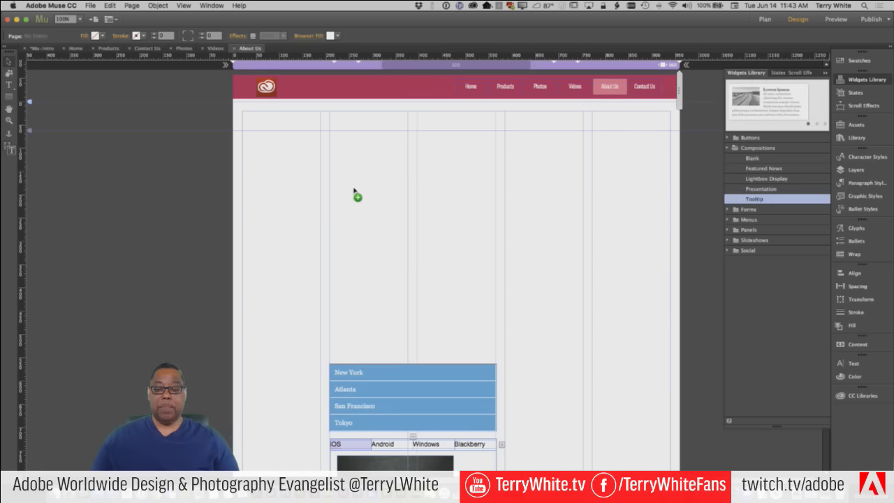
left_click_drag(457, 231, 347, 178)
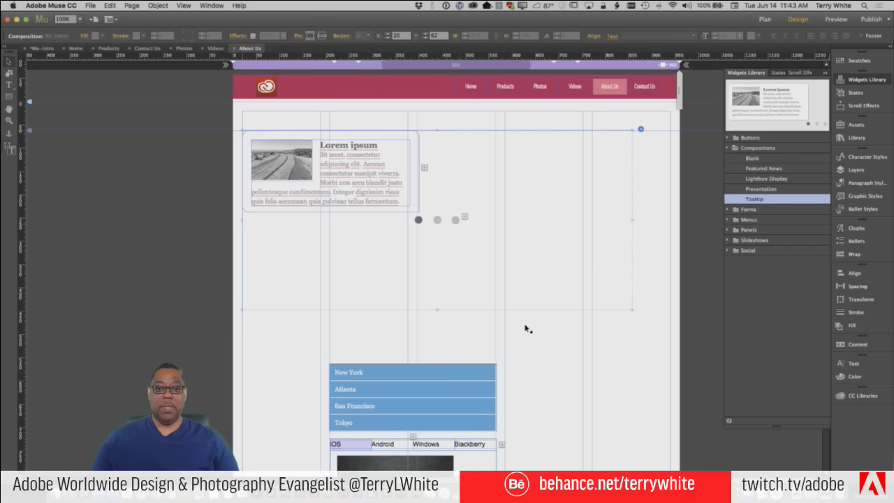
Drag the tooltip's three trigger dots down into a row above the city list
left_click(561, 343)
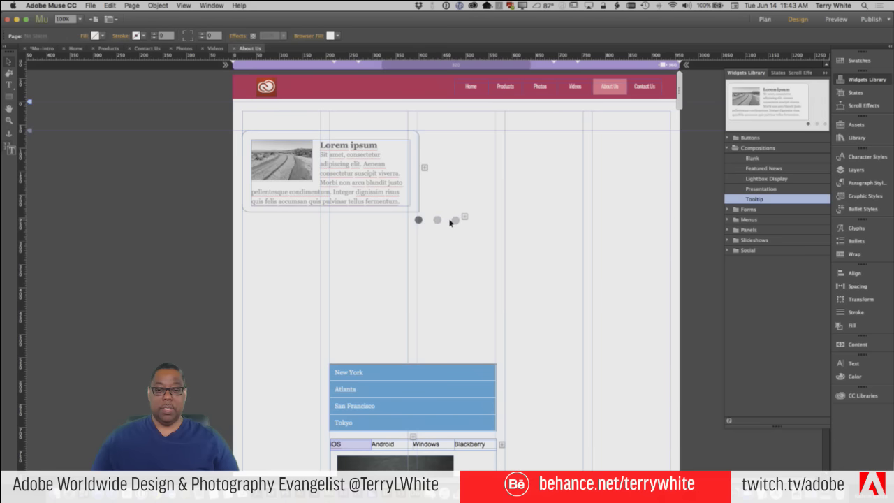
left_click(437, 220)
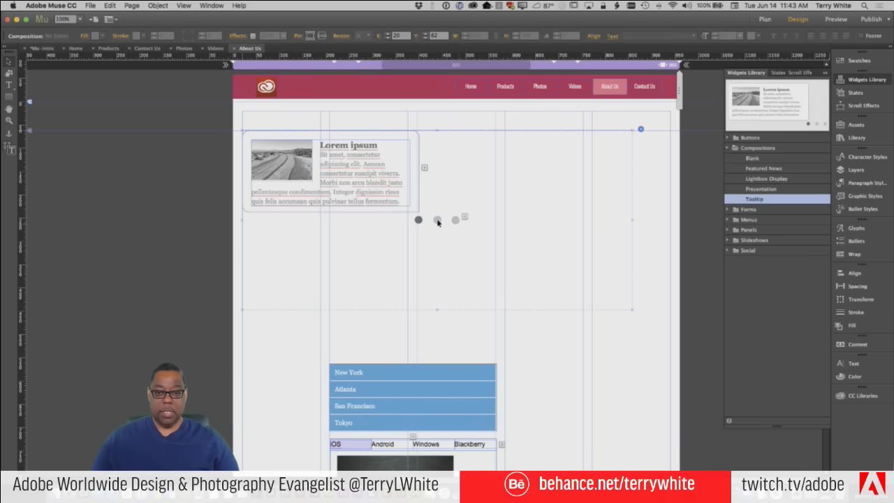
left_click(437, 221)
left_click_drag(438, 222, 436, 331)
left_click(419, 220)
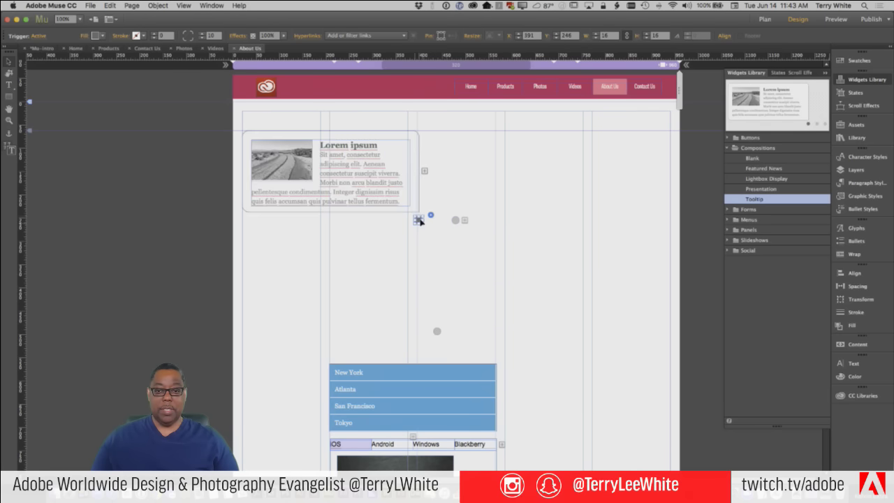
left_click_drag(419, 220, 423, 333)
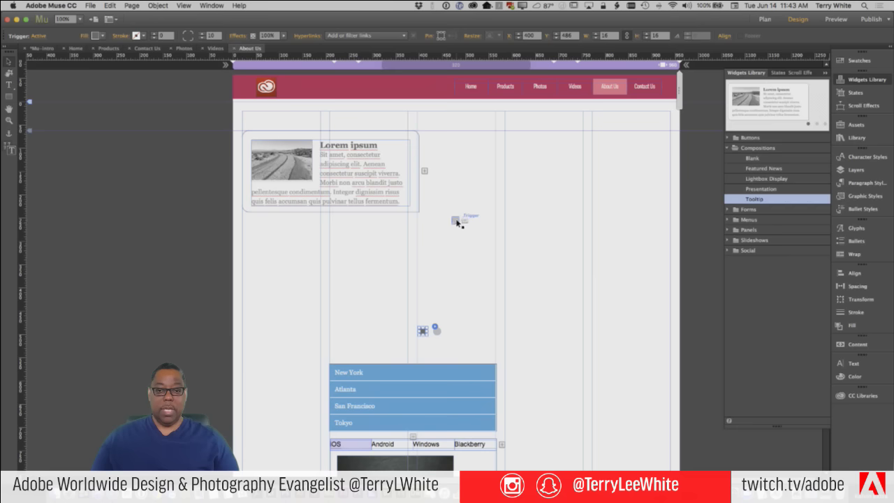
left_click(458, 223)
left_click_drag(457, 220, 451, 331)
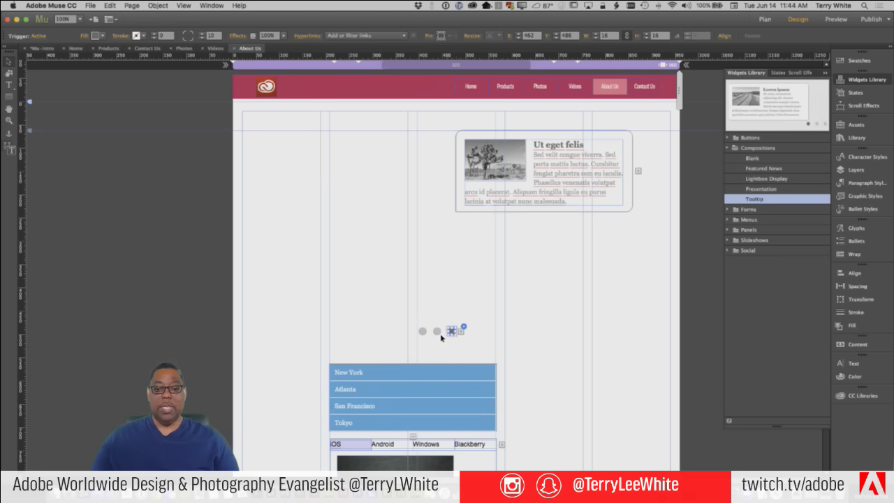
left_click(437, 332)
left_click(423, 332)
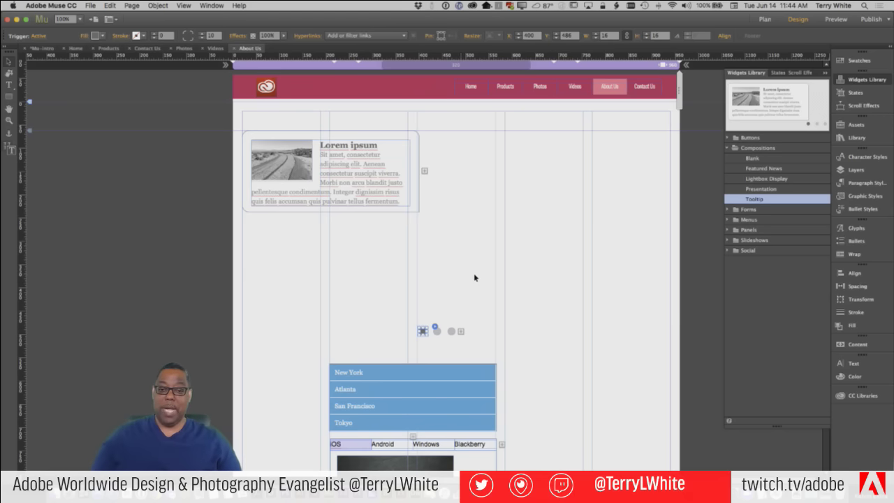
Set the Tooltip composition's Position to Stacked and select the Lorem ipsum panel
left_click(415, 200)
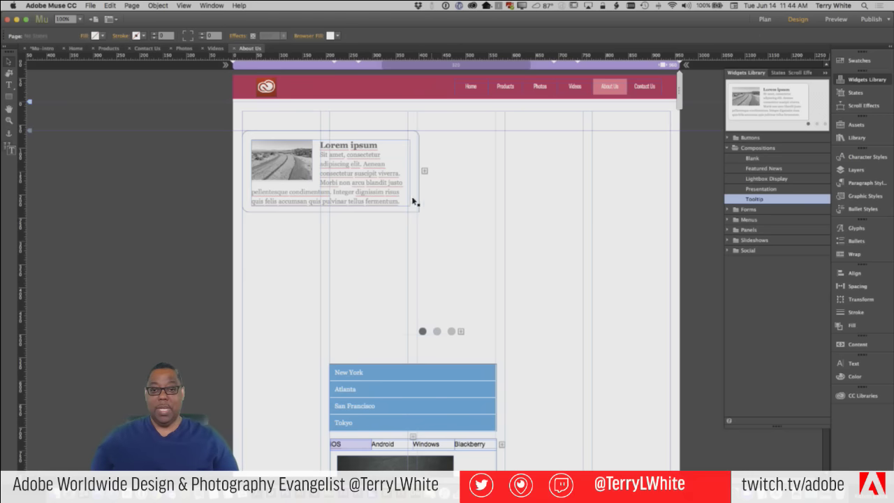
left_click(641, 129)
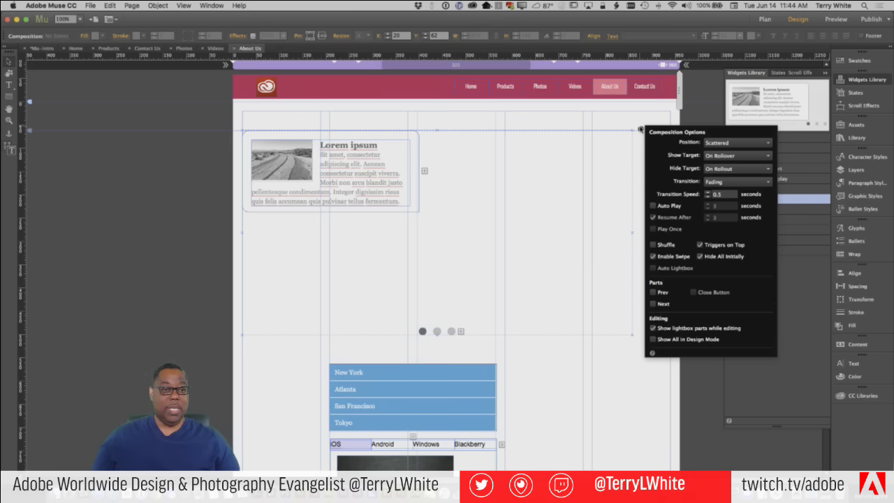
left_click(711, 144)
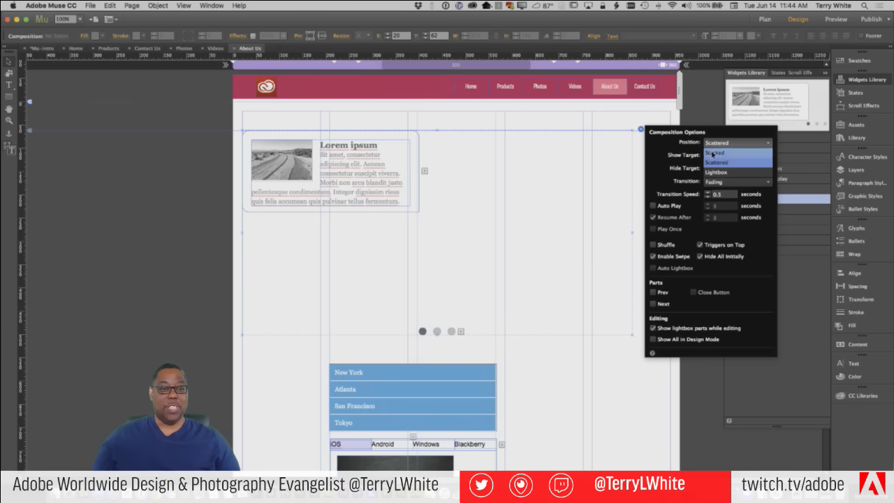
left_click(713, 153)
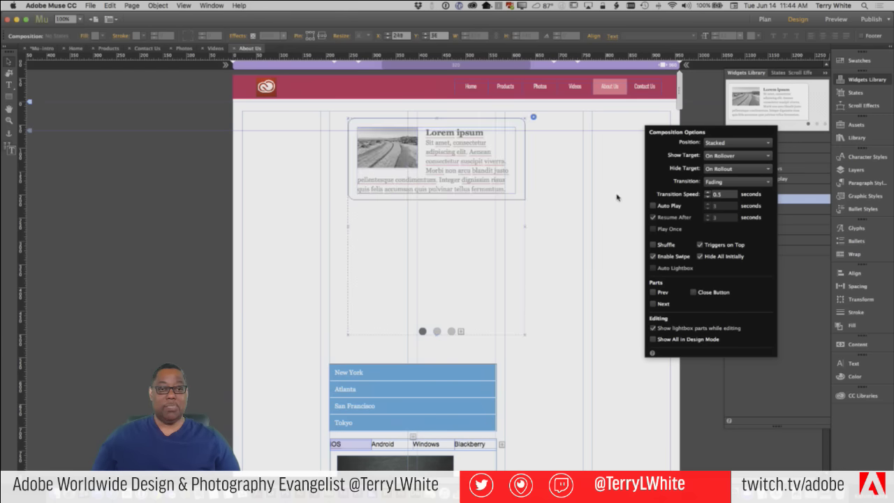
left_click(452, 331)
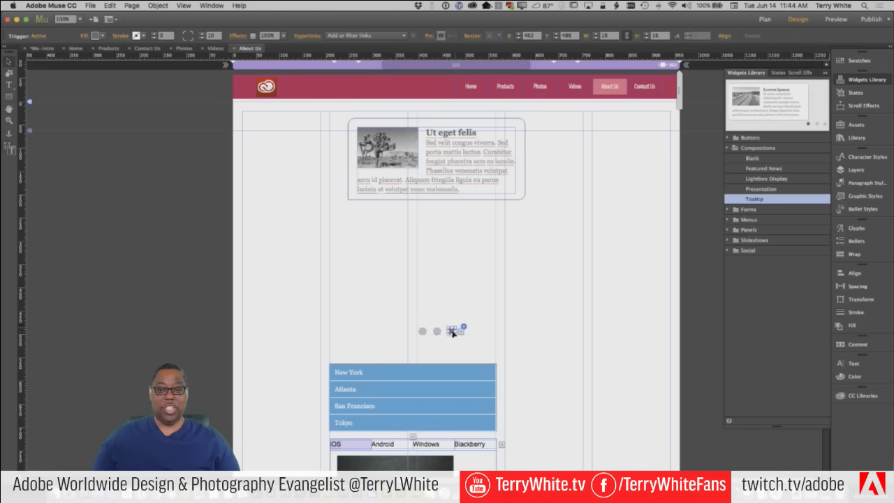
left_click(423, 331)
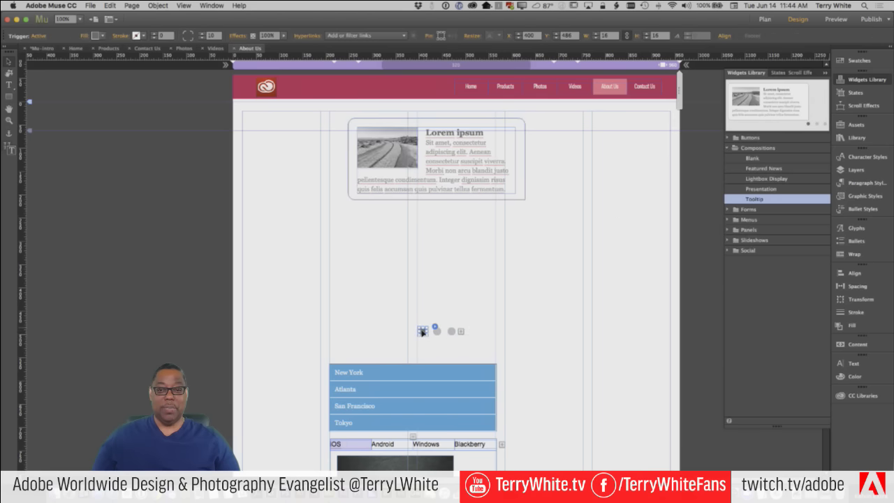
left_click(521, 201)
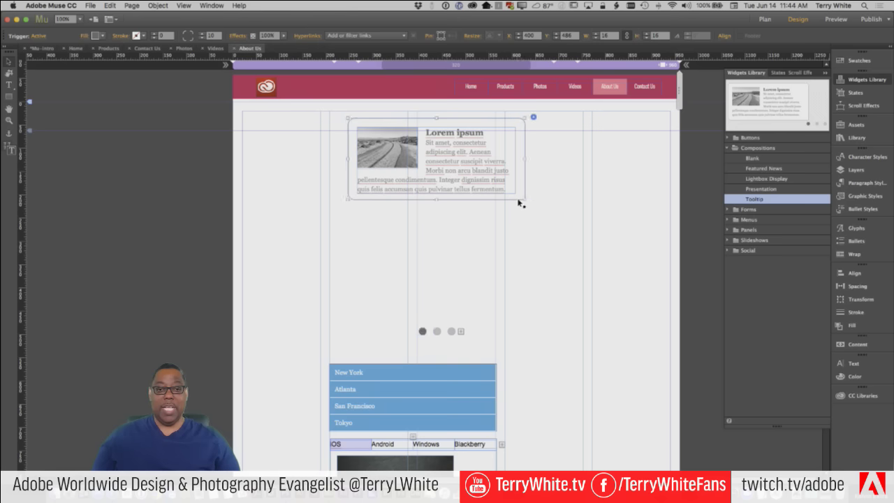
Apply Clear All Styling and Clear Widget Contents to the tooltip panel
right_click(490, 178)
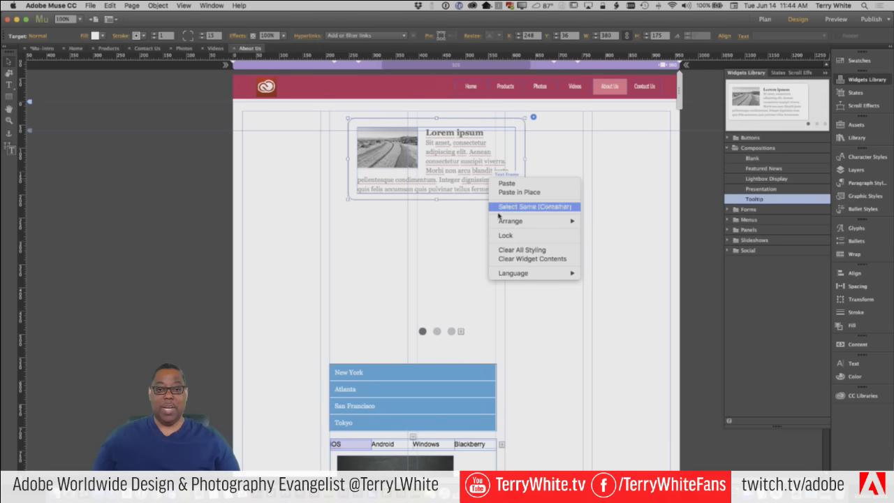
left_click(512, 251)
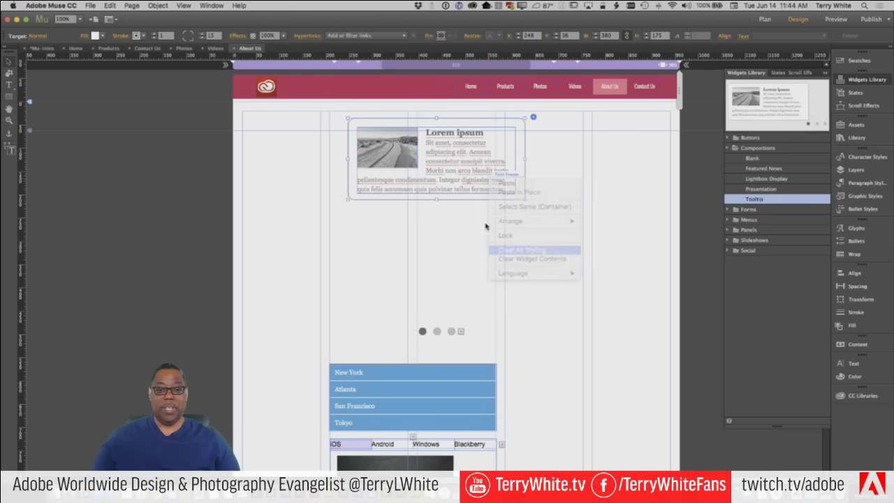
right_click(474, 179)
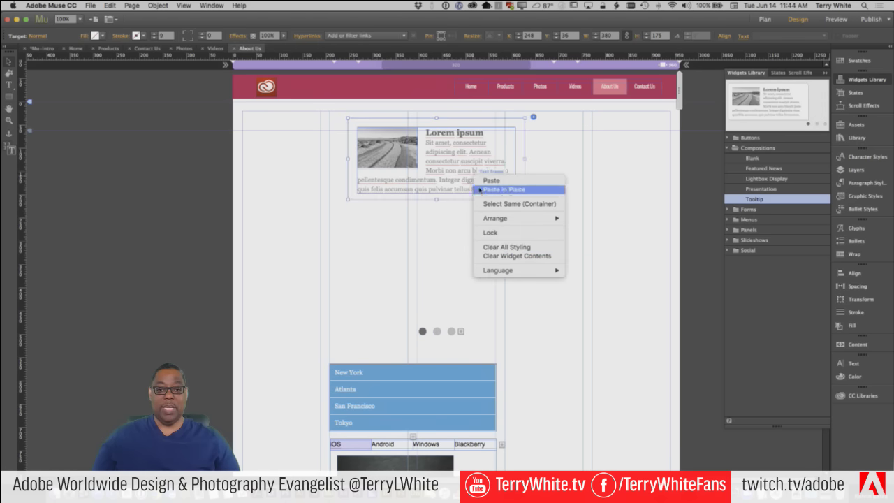
left_click(559, 257)
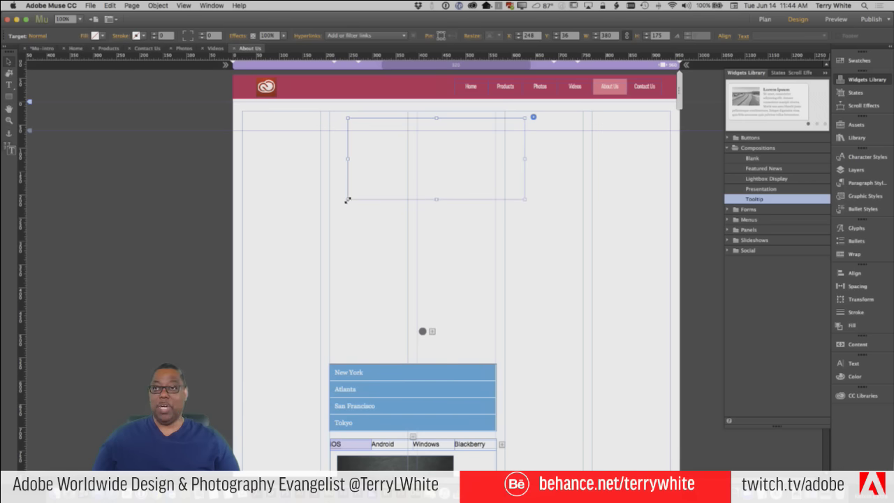
Resize the empty panel to 920×370 across the top of the page
left_click_drag(348, 200, 243, 232)
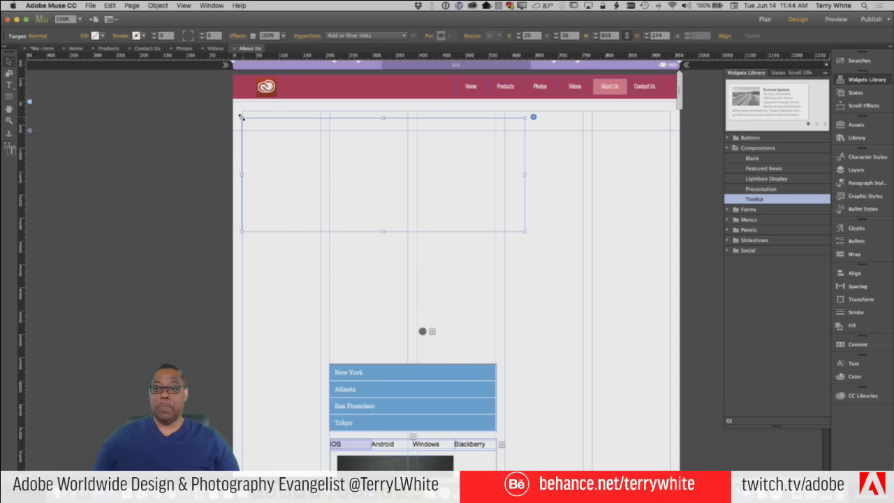
left_click_drag(241, 117, 240, 109)
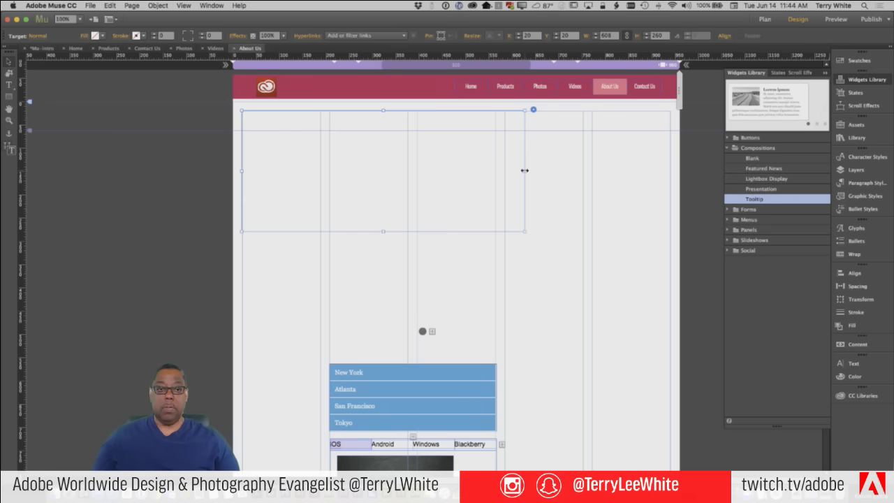
left_click_drag(524, 169, 669, 172)
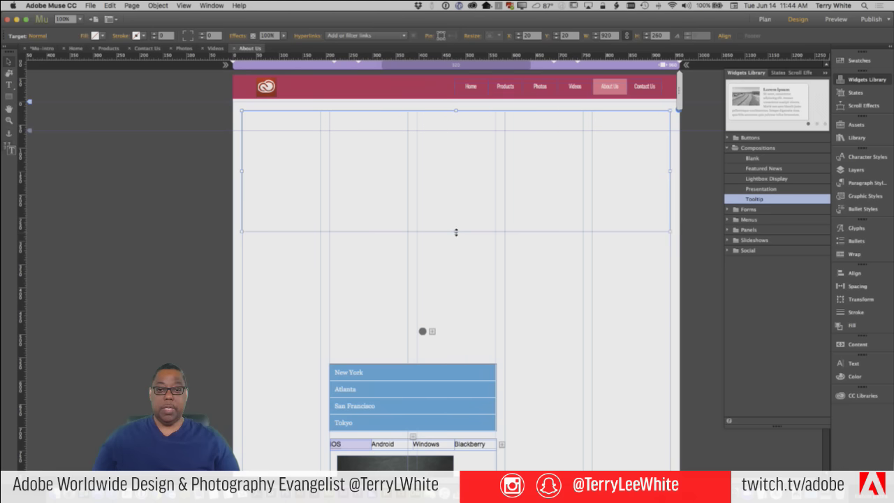
left_click_drag(456, 233, 458, 283)
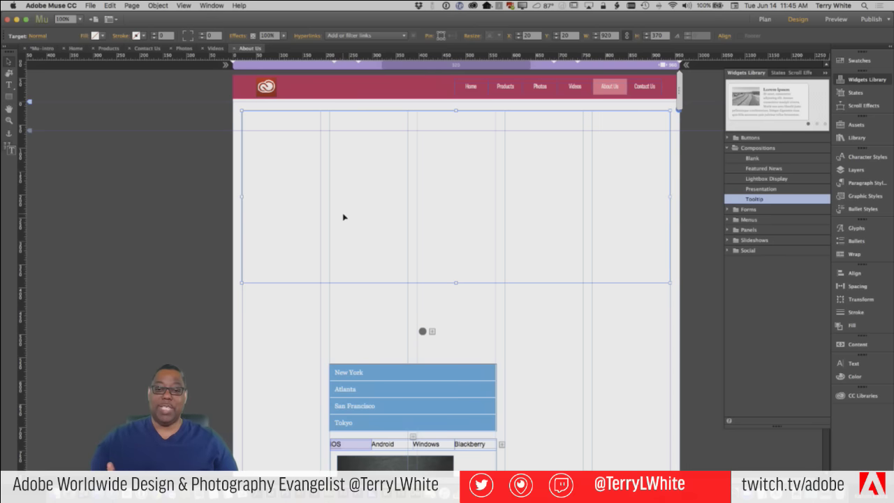
Add second and third triggers to the composition and bring up the large panel's Fill settings
left_click(432, 331)
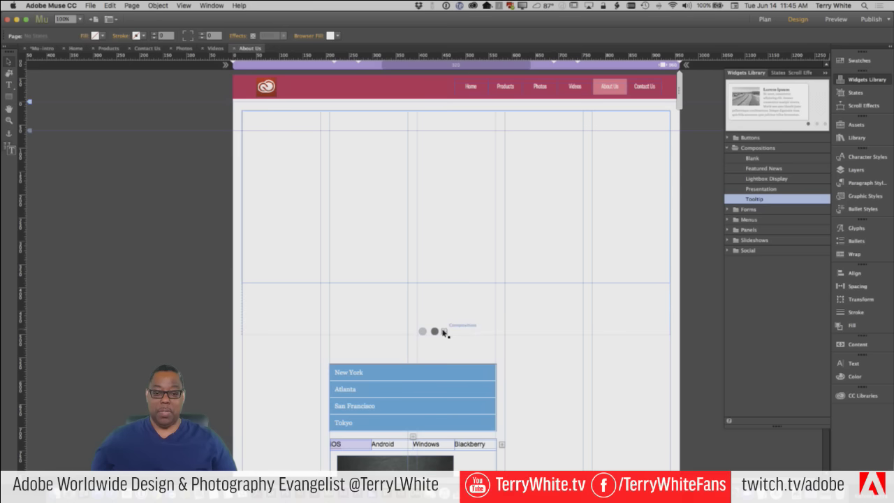
left_click(426, 276)
left_click(444, 332)
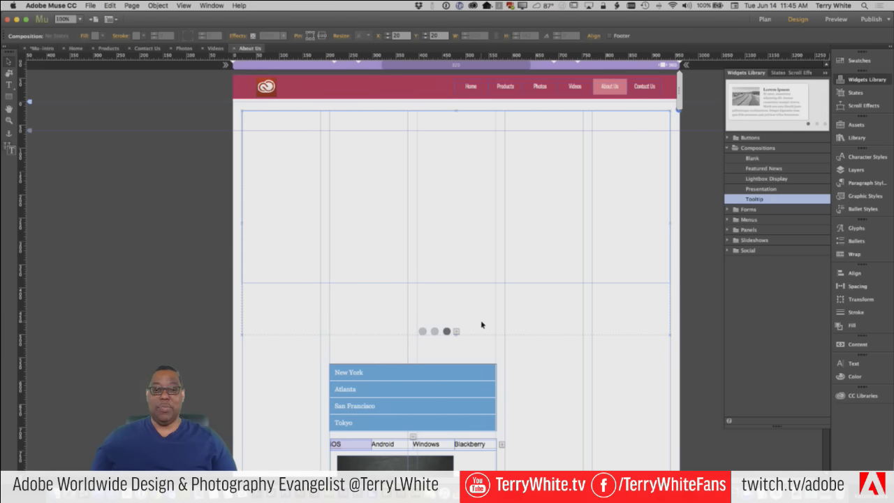
left_click(423, 332)
left_click(423, 282)
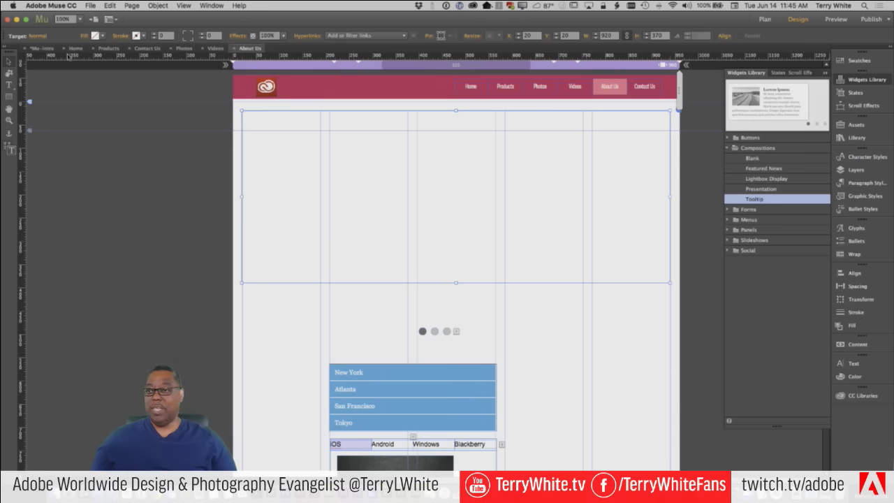
left_click(84, 35)
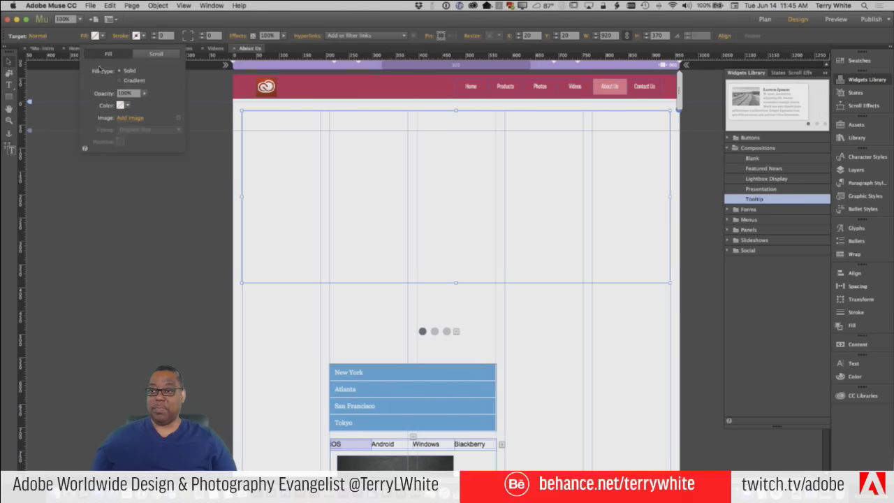
Fill the first panel with the sunset photo, fitted with Scale To Fill
left_click(132, 124)
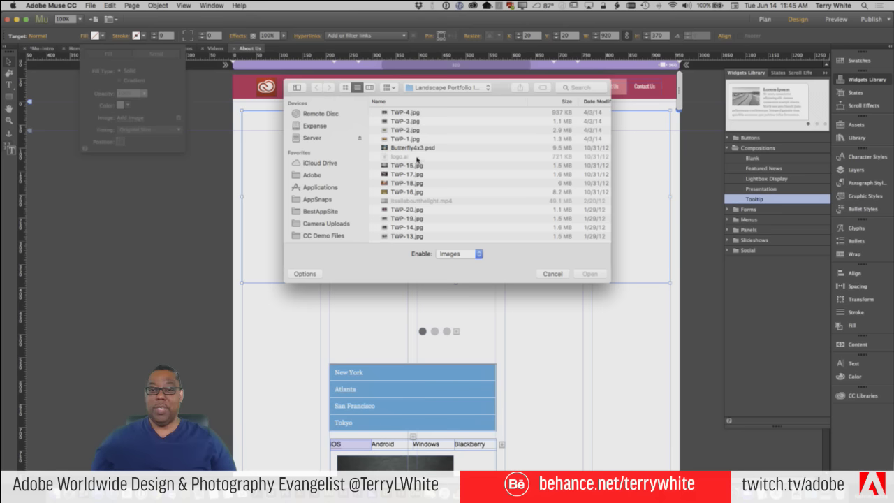
left_click(412, 131)
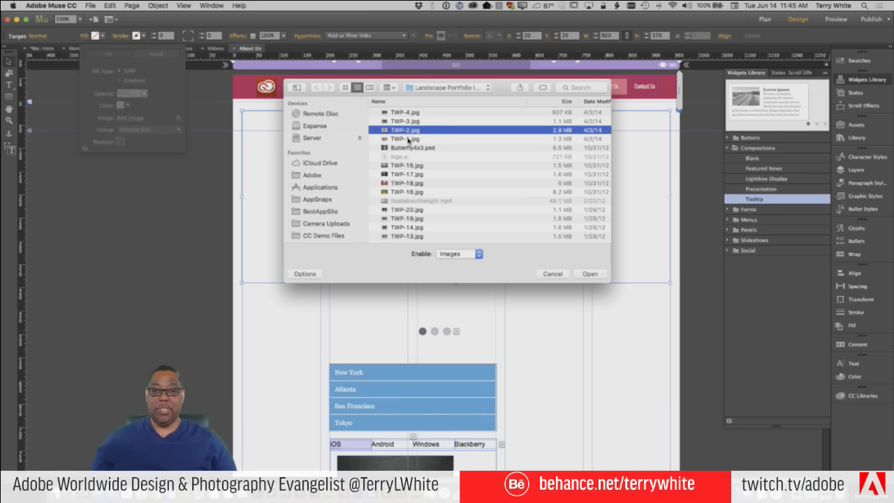
key("space")
key("space")
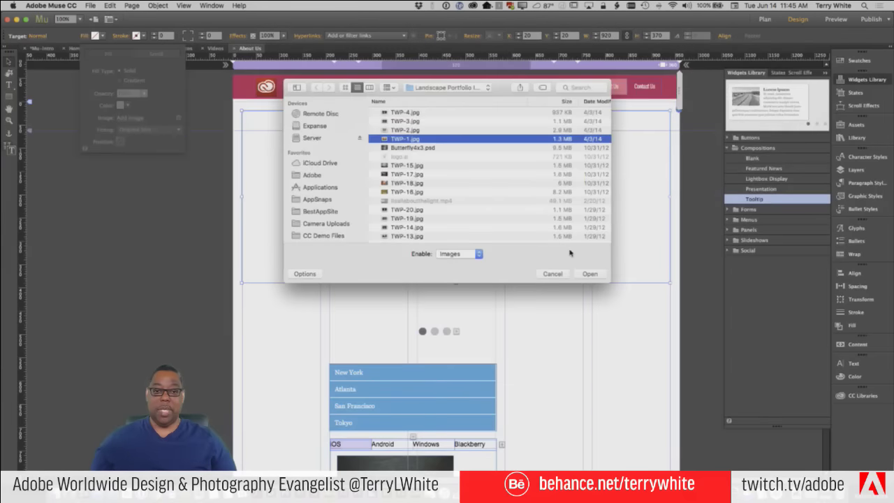
left_click(579, 275)
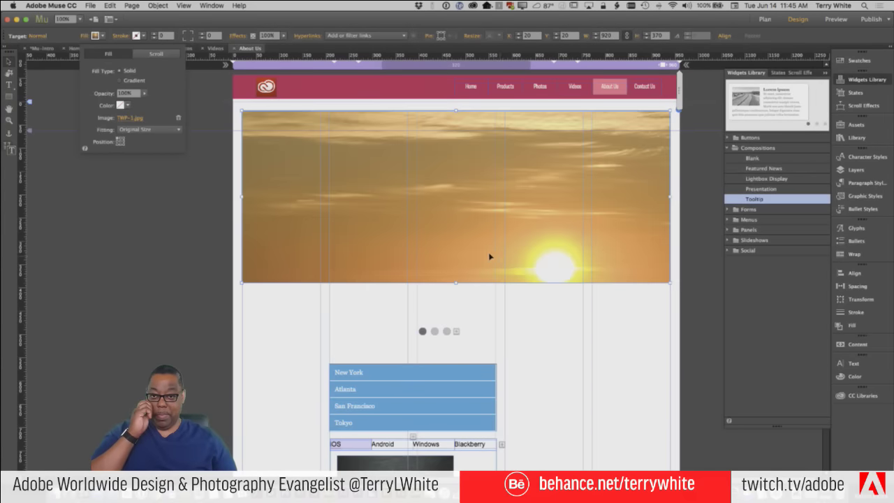
left_click(136, 132)
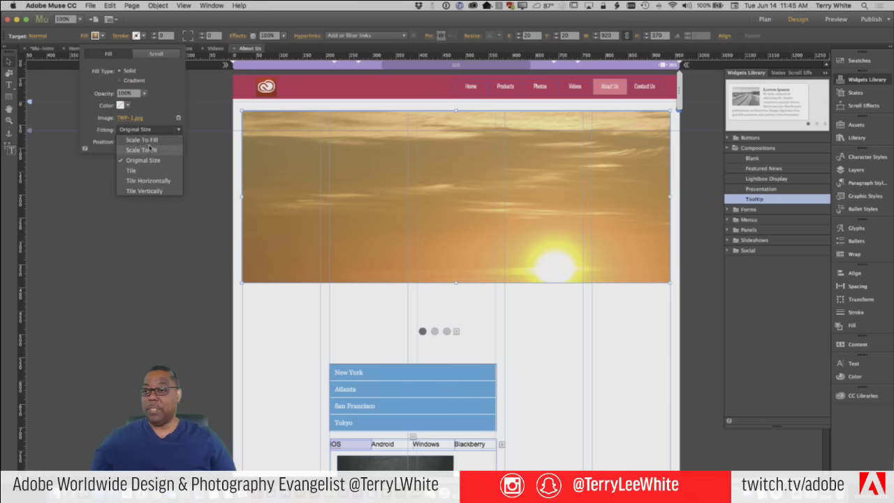
left_click(149, 140)
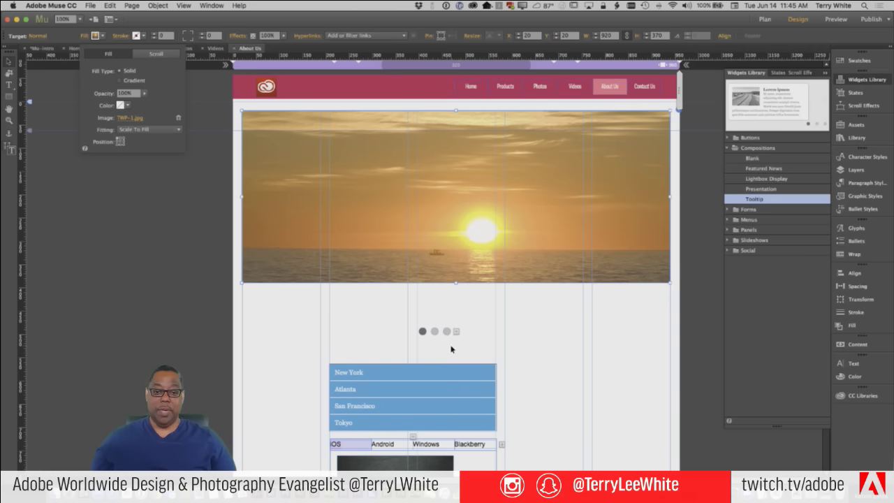
Show the second trigger's slide and select its empty image frame
left_click(435, 332)
left_click(435, 332)
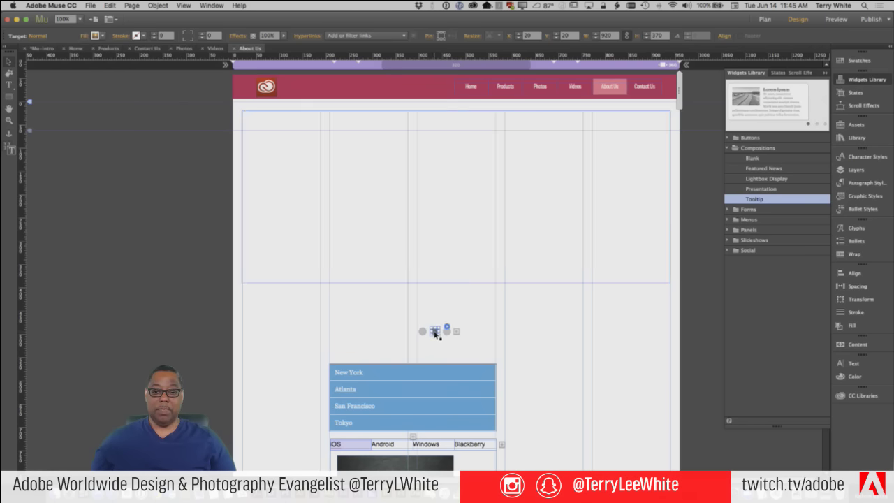
left_click(426, 282)
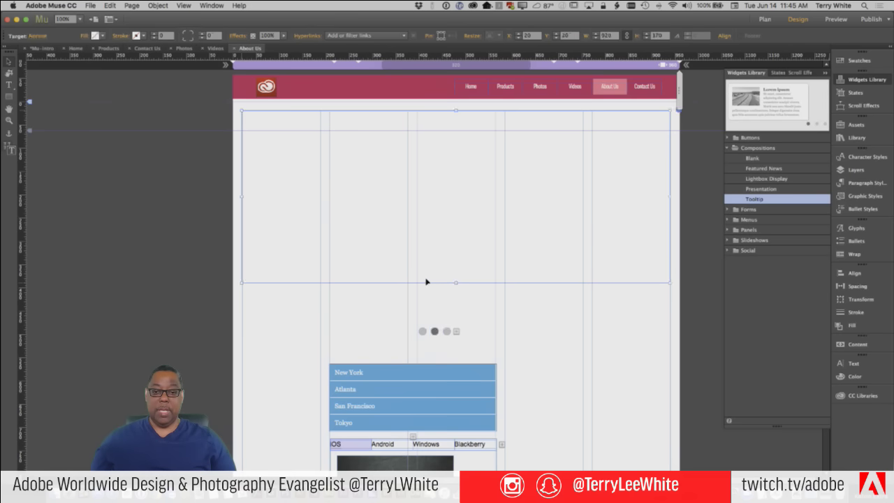
Add the butterfly photo TWP-4.jpg as the second slide frame's image fill
left_click(85, 37)
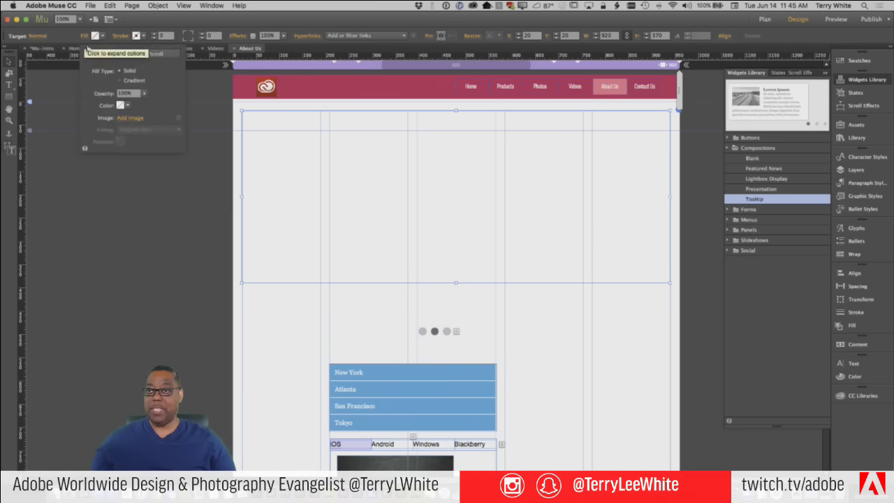
left_click(127, 119)
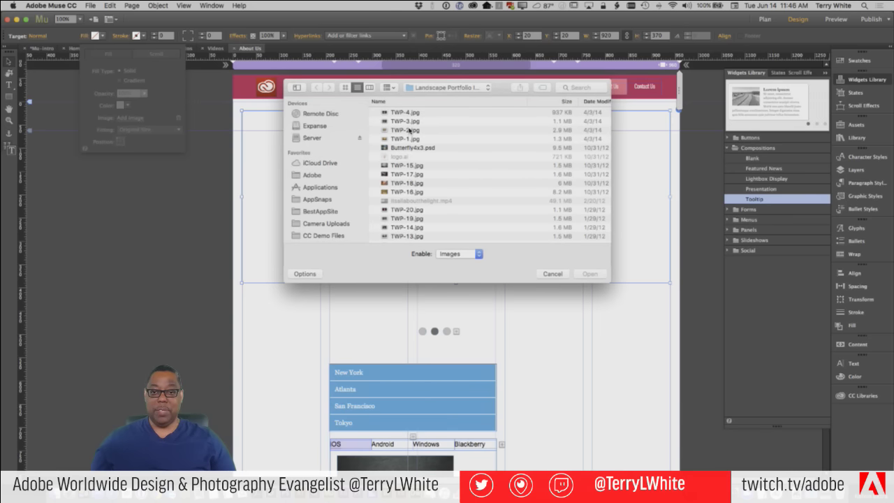
left_click(410, 130)
key("space")
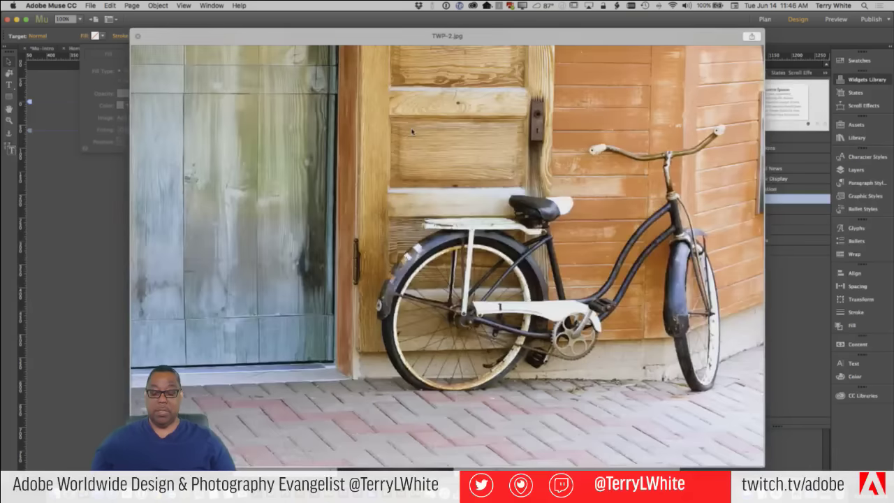
key("Up")
key("Down")
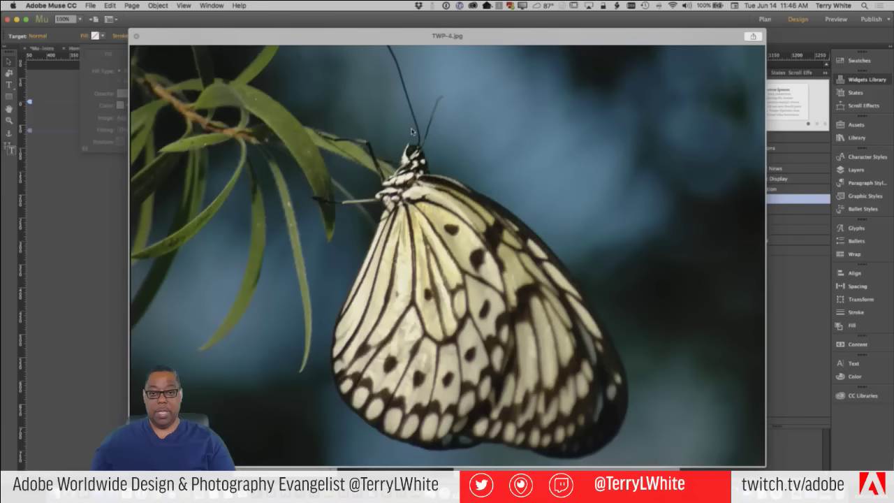
key("space")
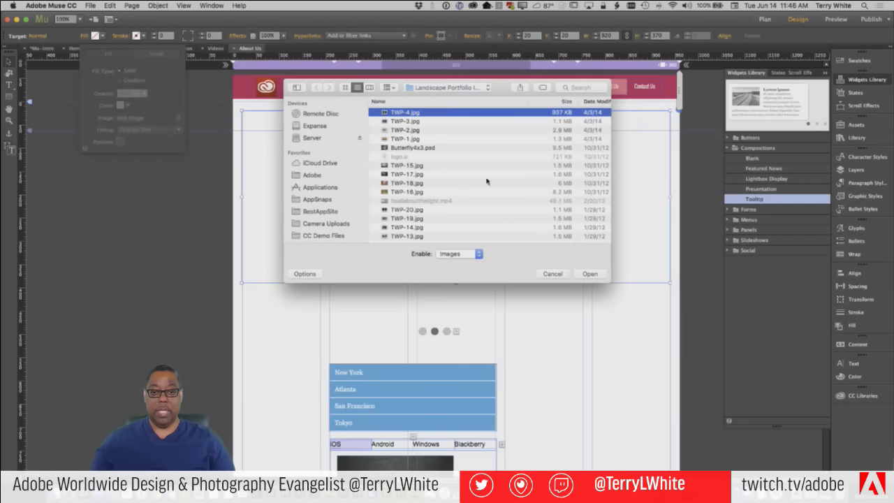
left_click(544, 273)
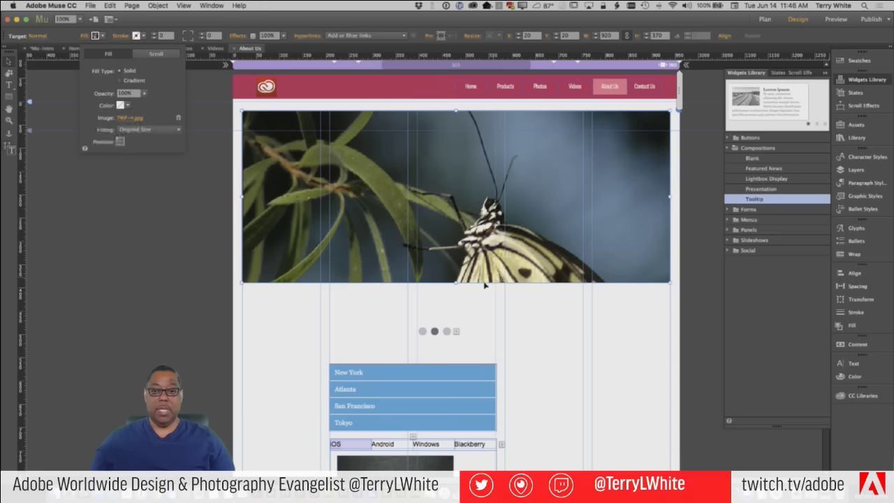
Set the butterfly fill to Scale To Fill, adjust its position, and move to the third slide
left_click(134, 130)
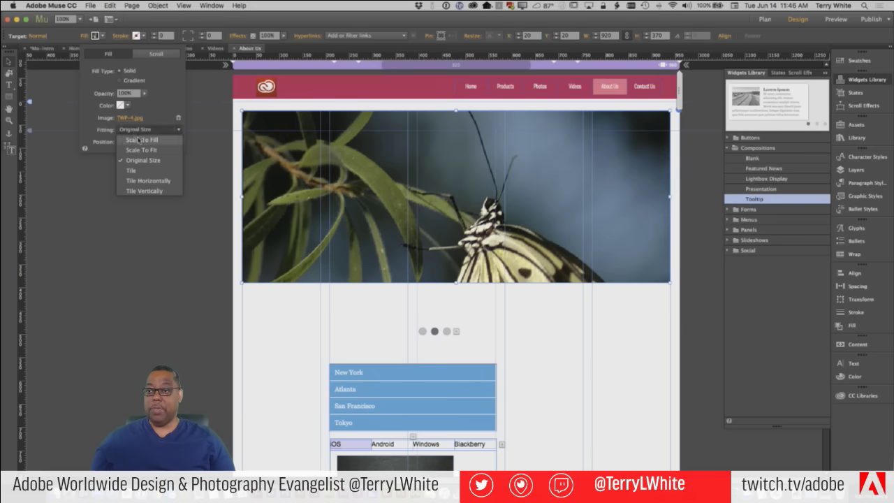
left_click(141, 140)
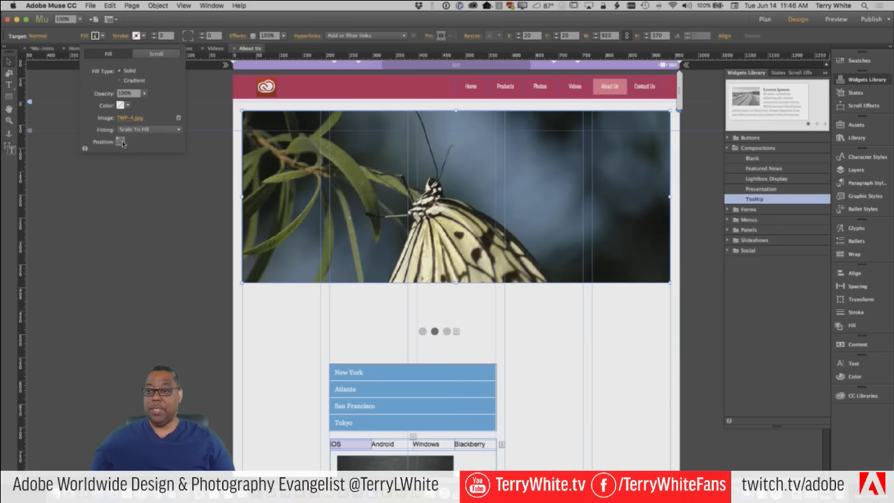
left_click(120, 142)
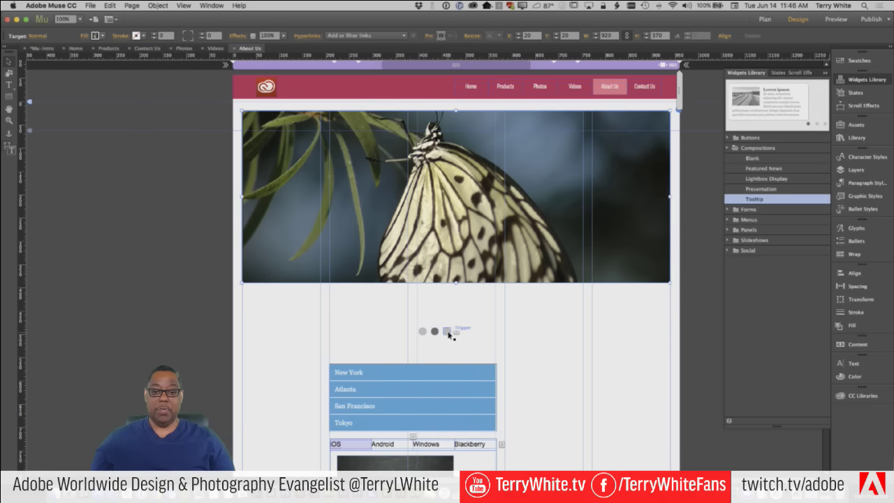
left_click(447, 332)
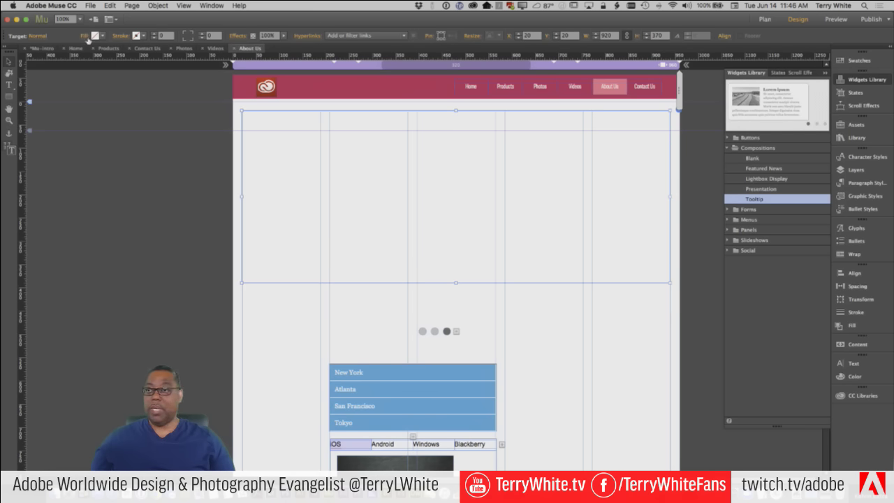
Add the canyon photo TWP-18.jpg as the third slide frame's image fill
left_click(95, 36)
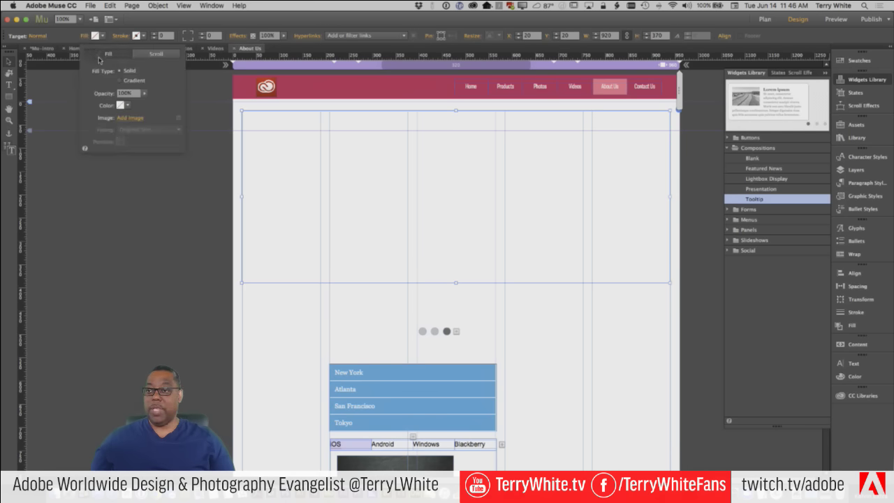
left_click(128, 119)
left_click(408, 193)
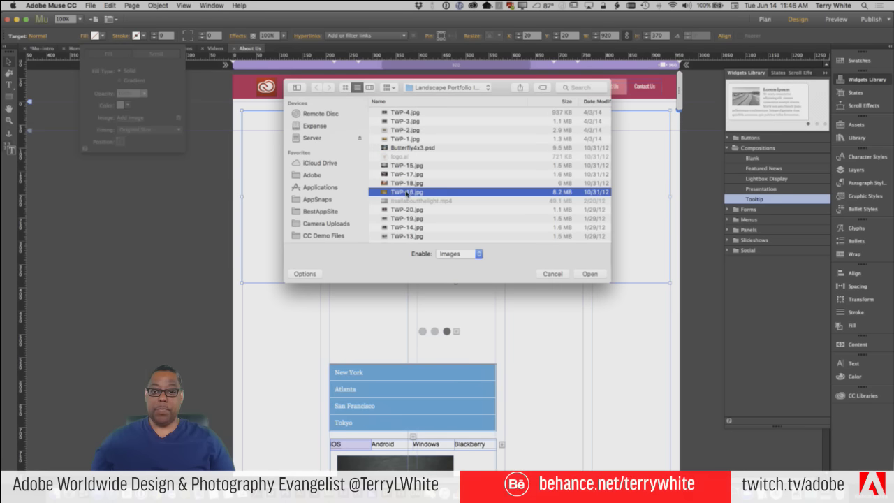
key("space")
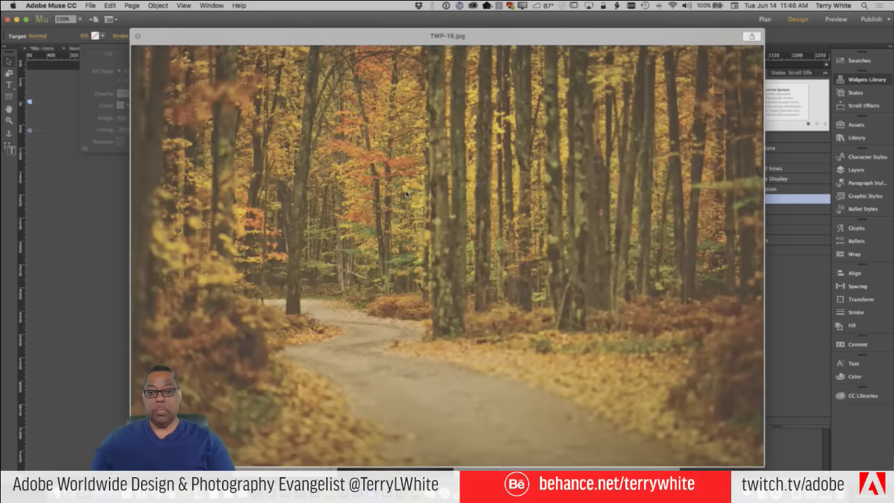
key("Up")
key("space")
left_click(590, 274)
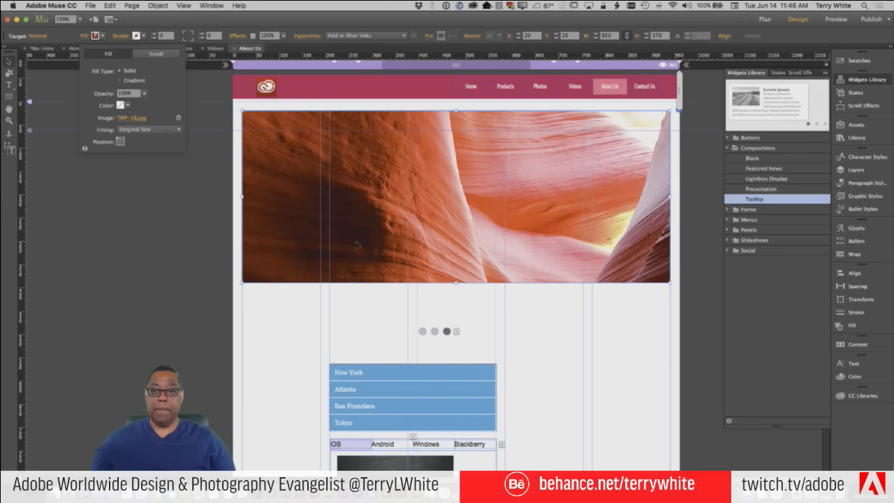
Adjust the canyon image's position and set its fitting to Scale To Fill
left_click(119, 142)
left_click(148, 129)
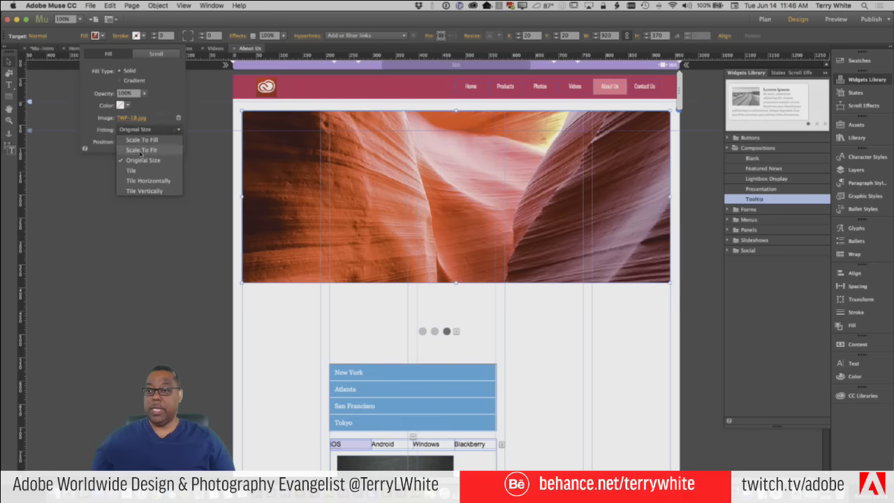
left_click(146, 144)
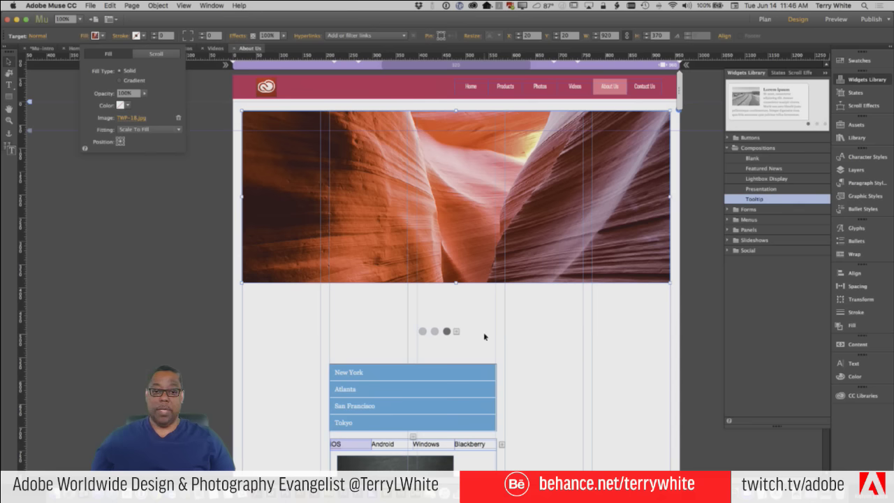
Drag the third, second and first trigger dots up into a row beneath the photo, then reselect the slideshow
left_click(448, 332)
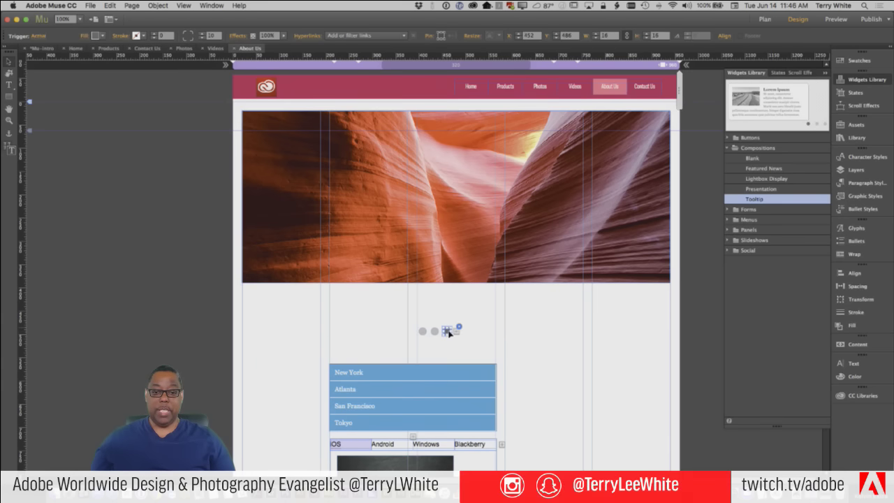
left_click_drag(448, 332, 479, 293)
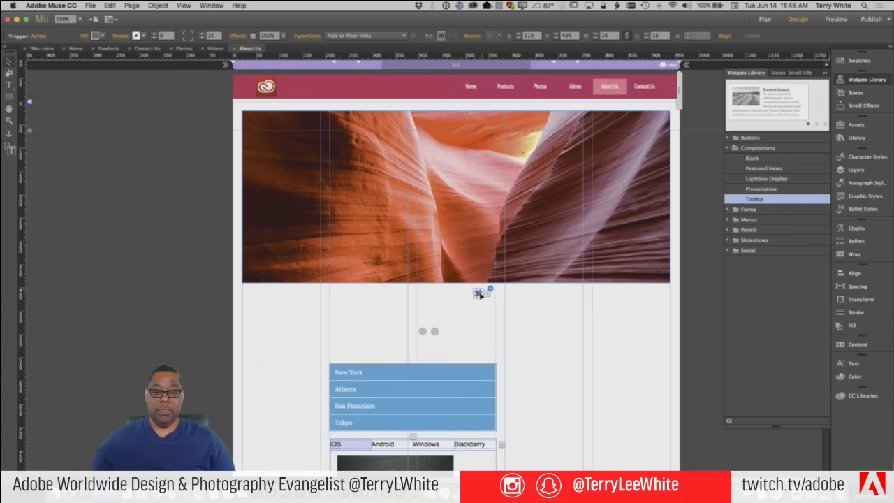
left_click_drag(434, 331, 461, 293)
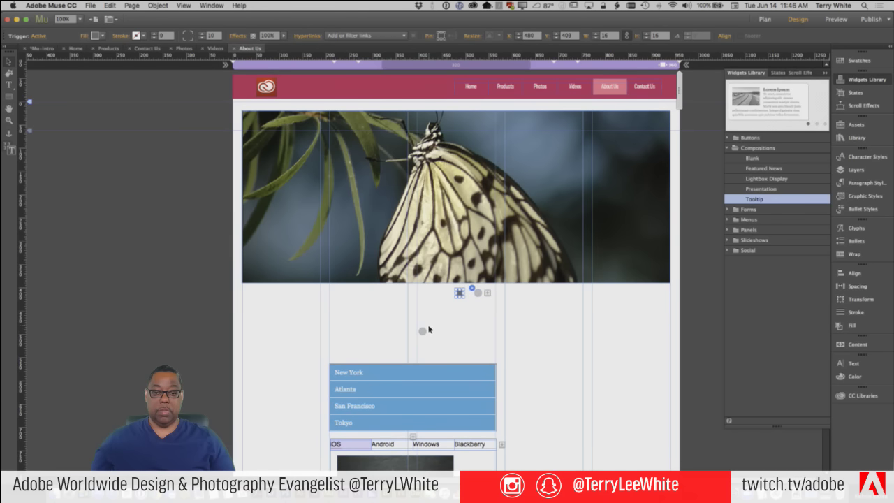
left_click_drag(423, 331, 443, 294)
left_click(496, 336)
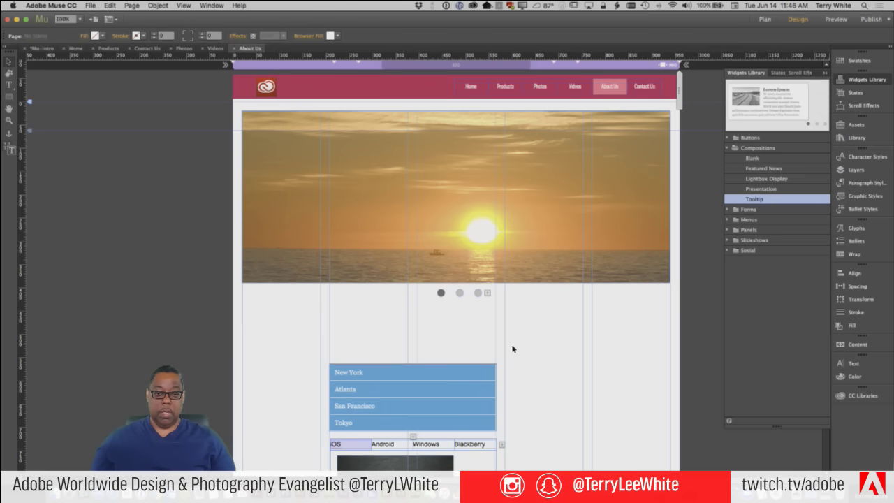
left_click(525, 239)
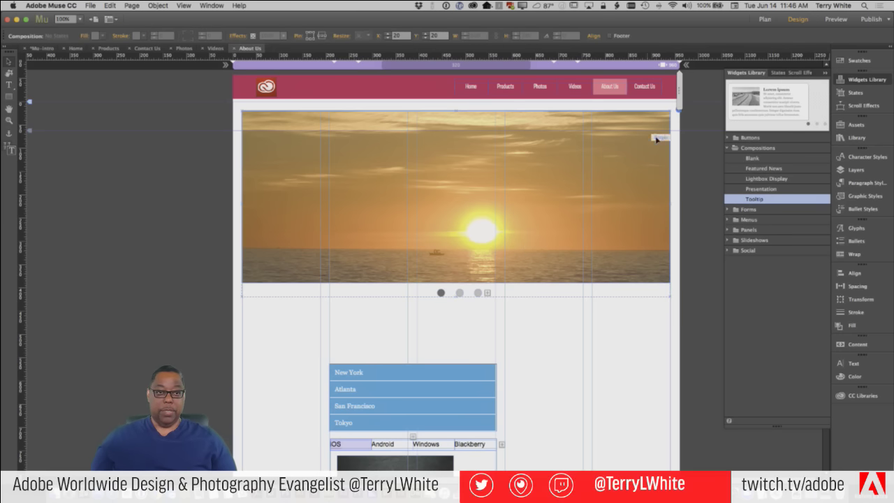
In the slideshow's Composition Options, enable Auto Play and show slides on trigger rollover
left_click(678, 110)
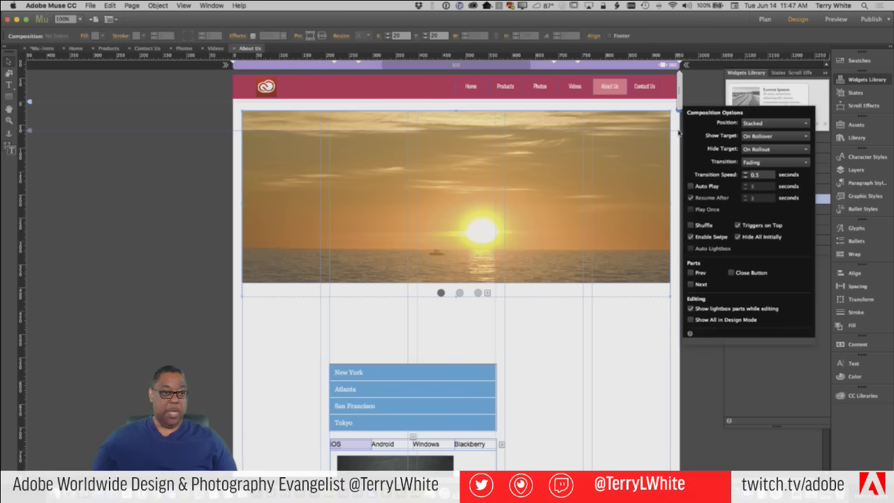
left_click(705, 188)
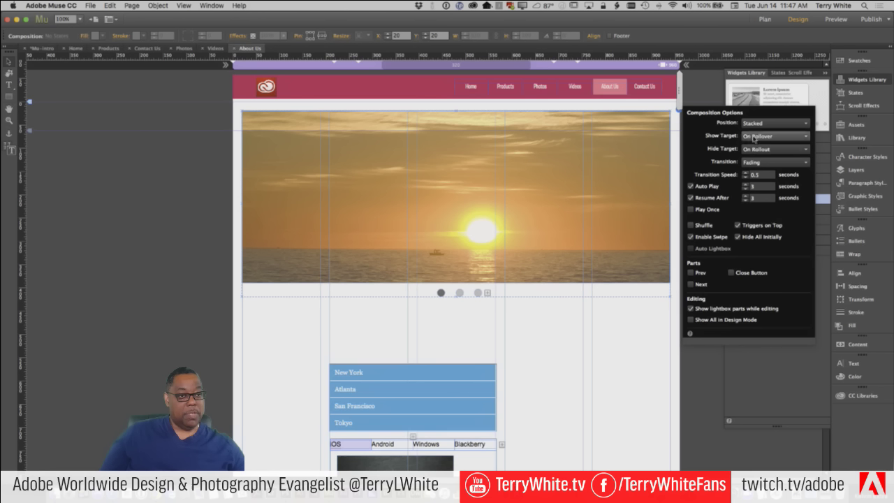
left_click(756, 137)
left_click(758, 155)
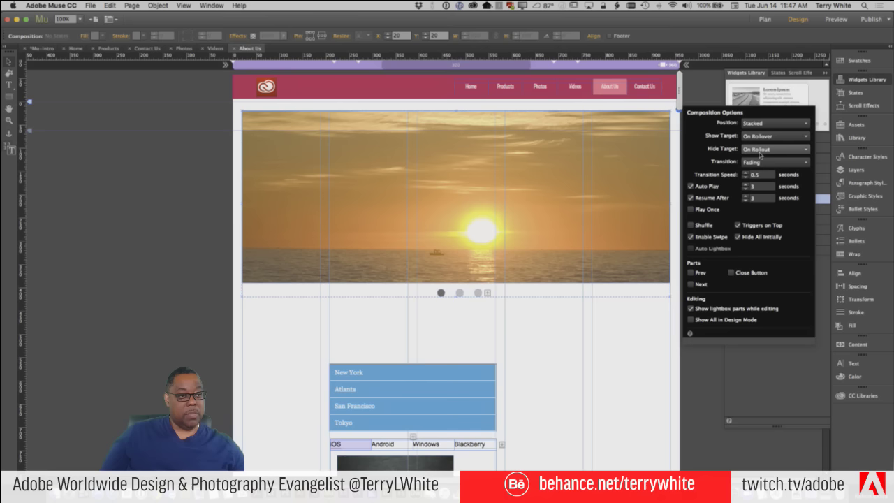
left_click(591, 315)
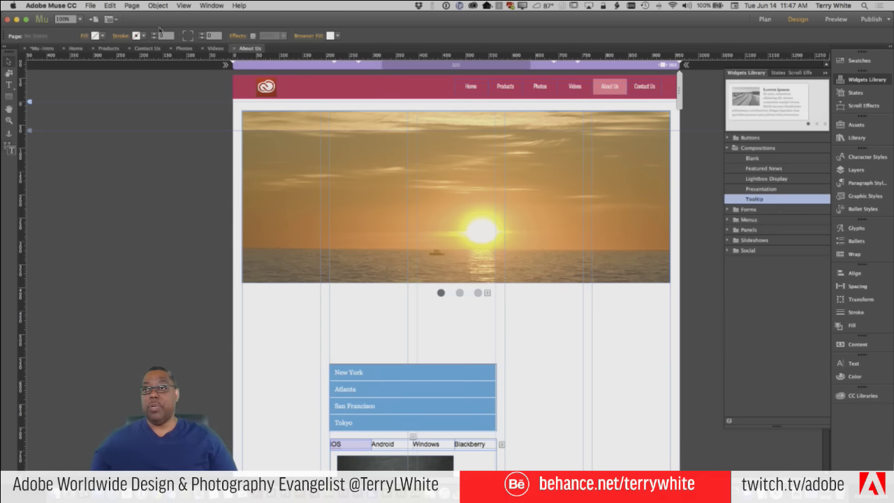
left_click(90, 5)
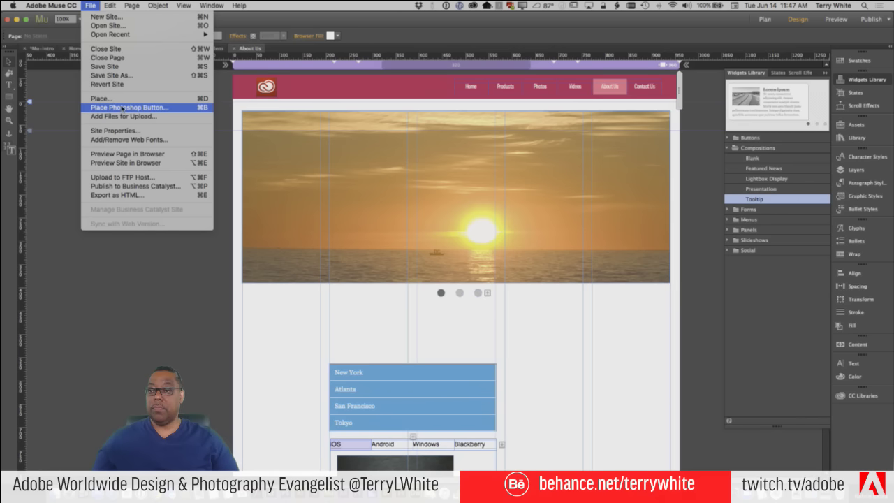
Preview the page in Chrome, switch between the second and third slides with the dots, then return to Muse
left_click(123, 153)
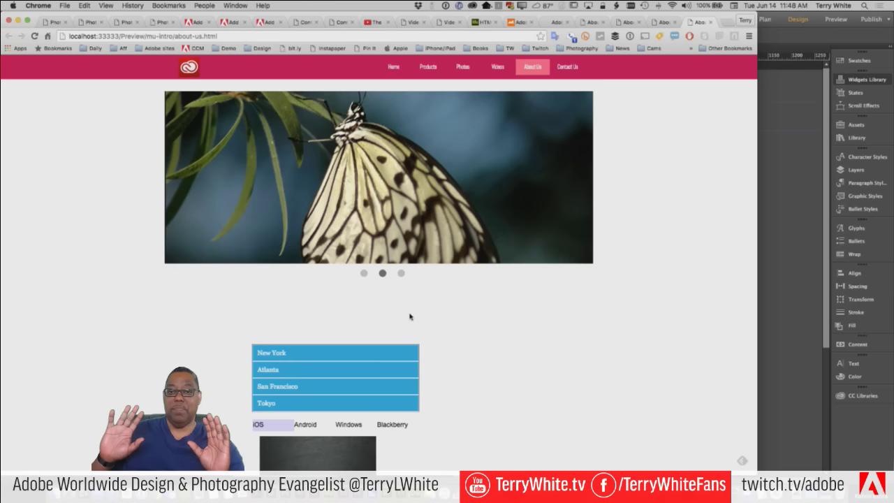
left_click(401, 274)
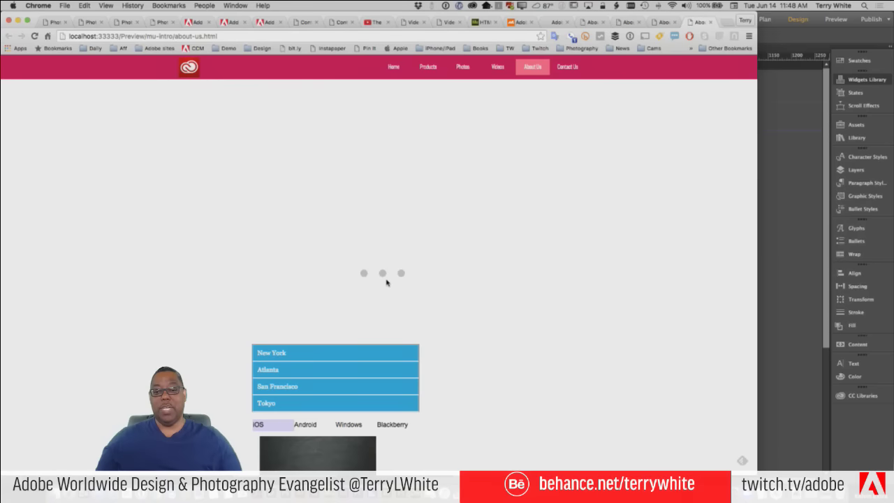
left_click(383, 275)
left_click(400, 276)
key("super+Tab")
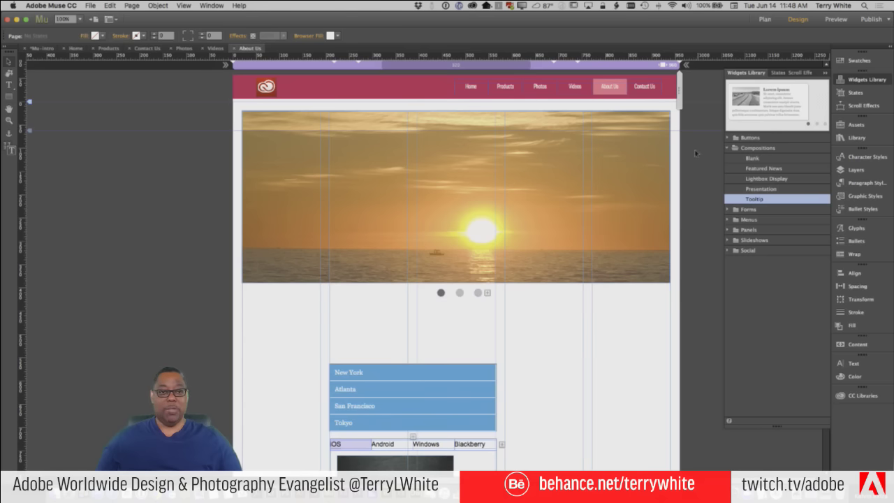
Set the slideshow's Hide Target to None, keep Show Target On Rollover, and turn off Hide All Initially
left_click(661, 140)
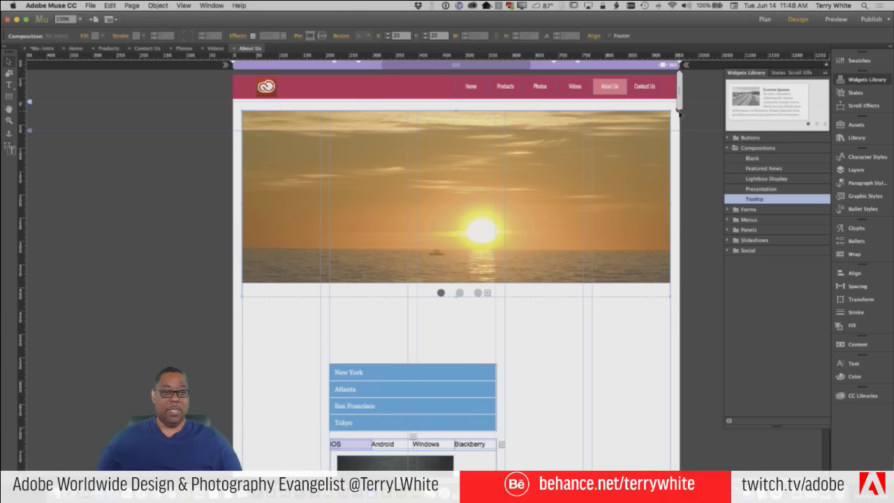
left_click(681, 113)
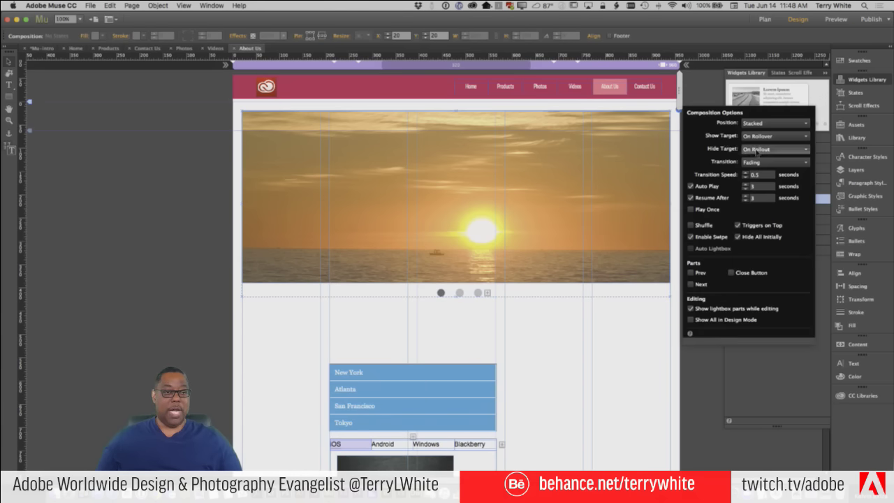
left_click(758, 149)
left_click(755, 161)
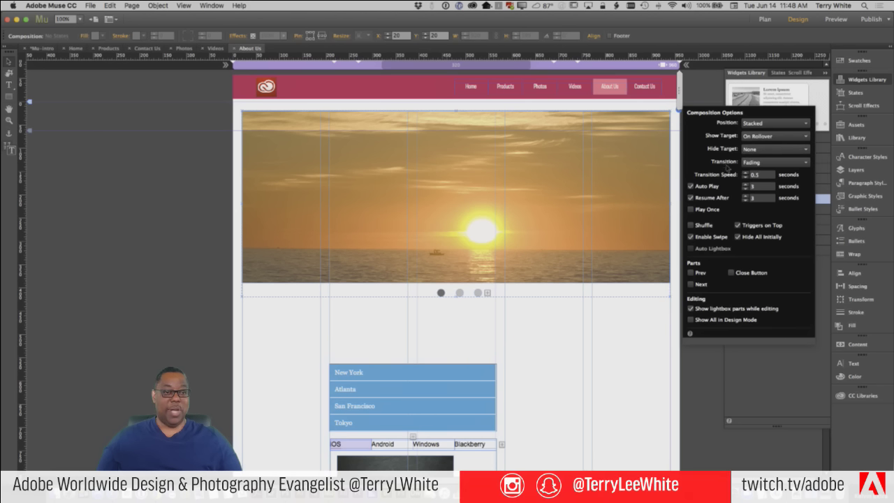
left_click(762, 139)
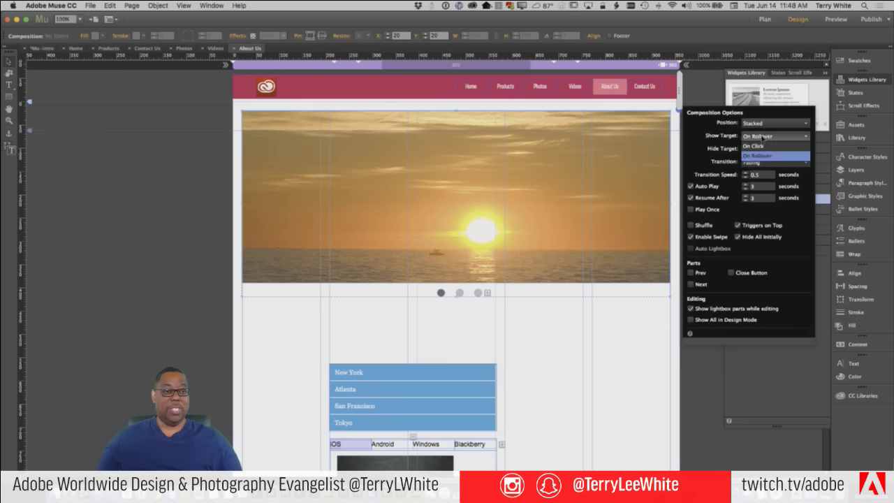
left_click(702, 150)
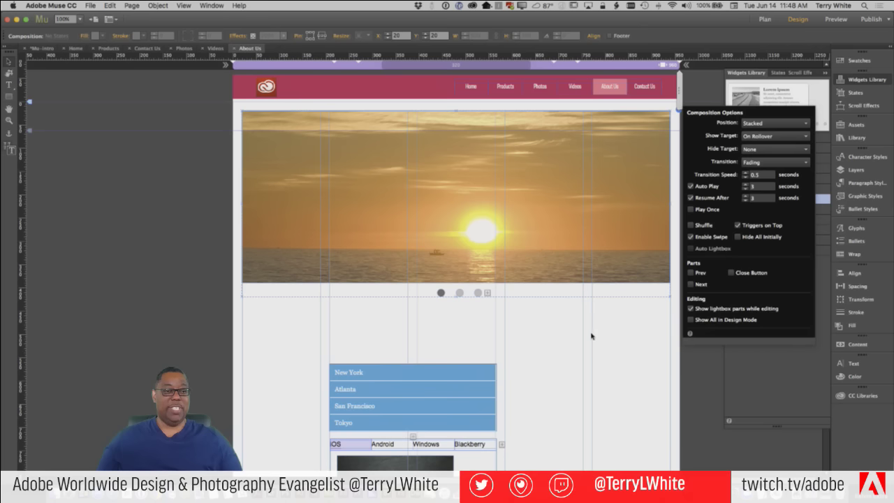
left_click(210, 103)
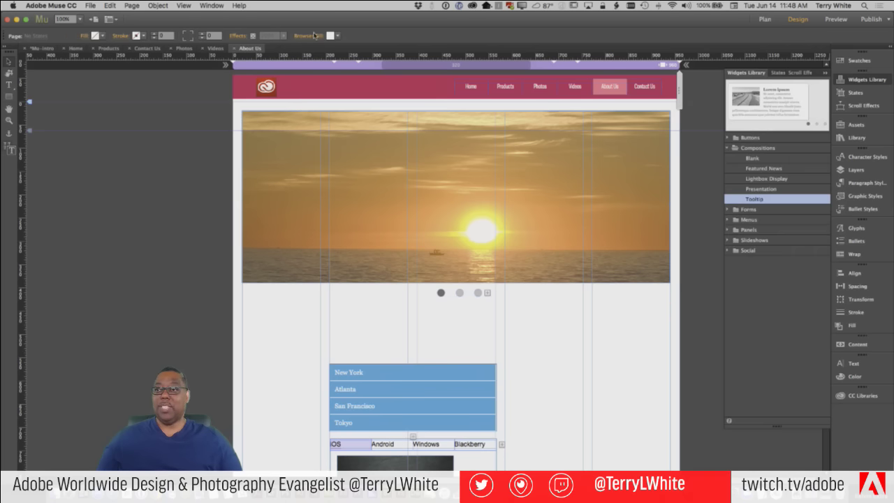
left_click(89, 6)
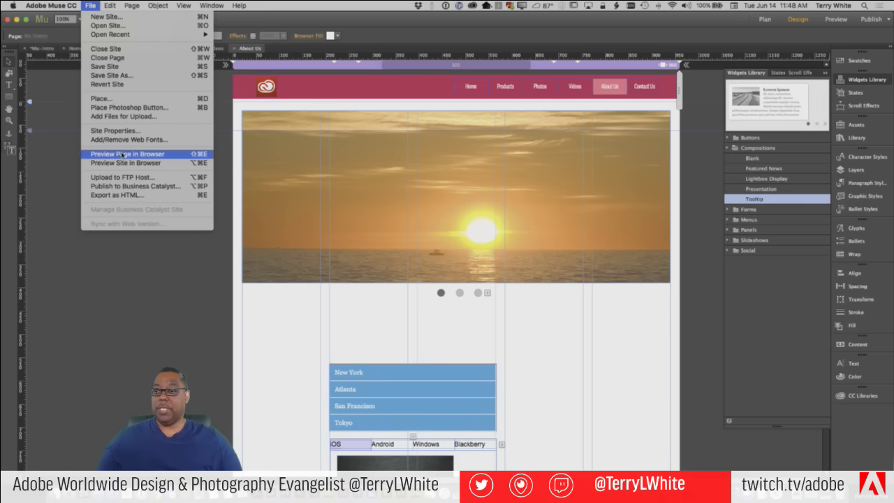
Preview the page in Chrome, click the first, second and third dots to check each photo, then return to Muse
left_click(125, 154)
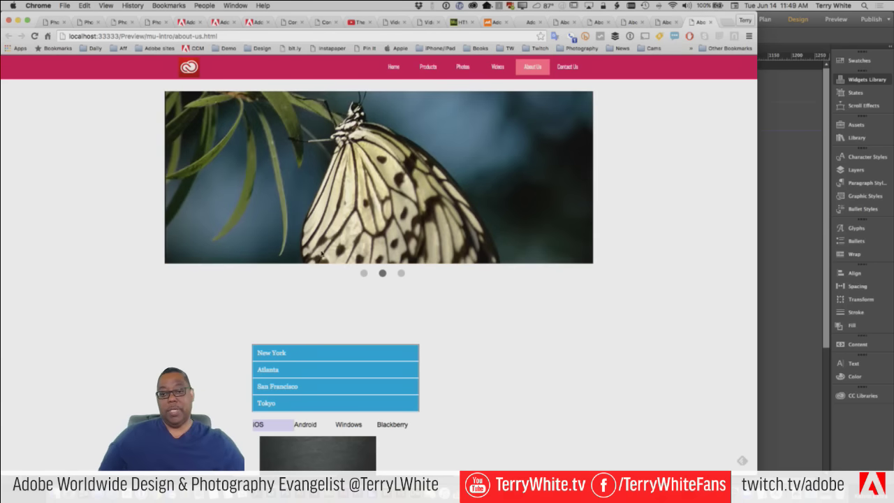
left_click(401, 274)
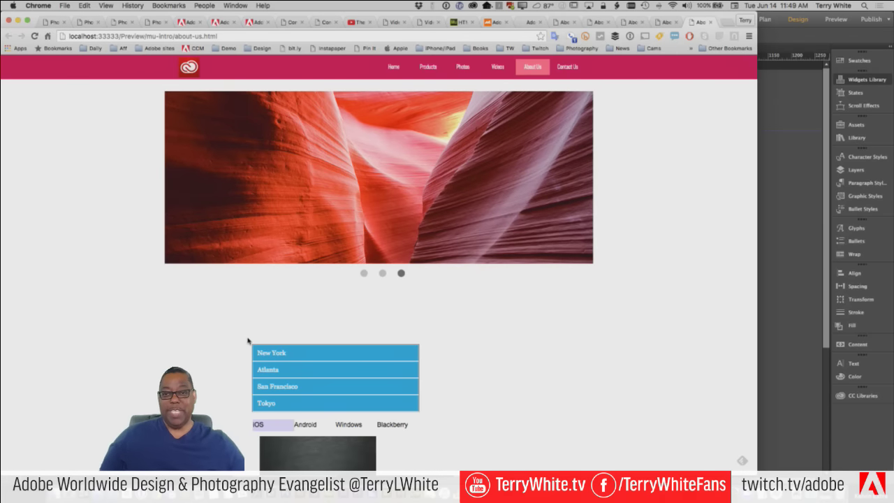
left_click(363, 273)
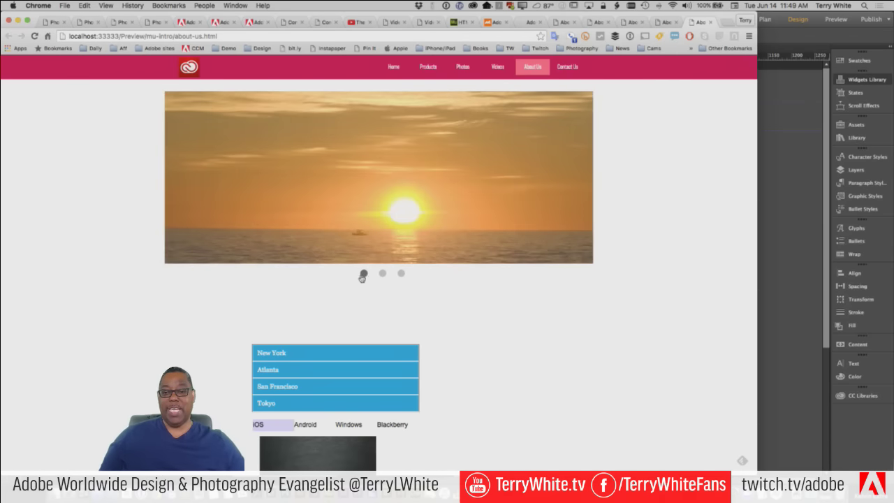
left_click(382, 273)
left_click(400, 274)
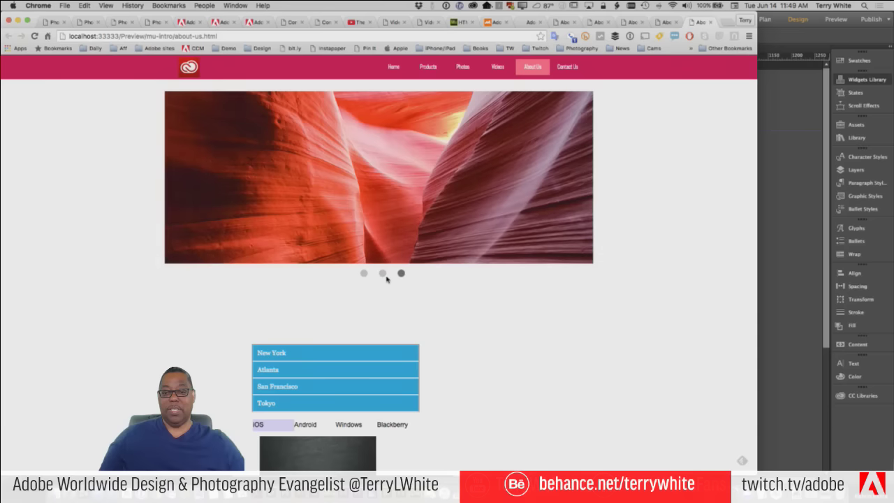
left_click(383, 273)
left_click(364, 274)
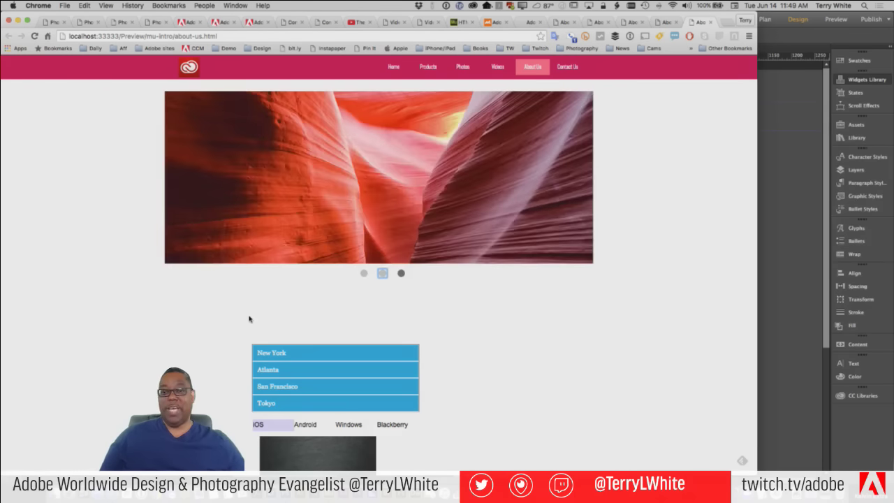
key("super+Tab")
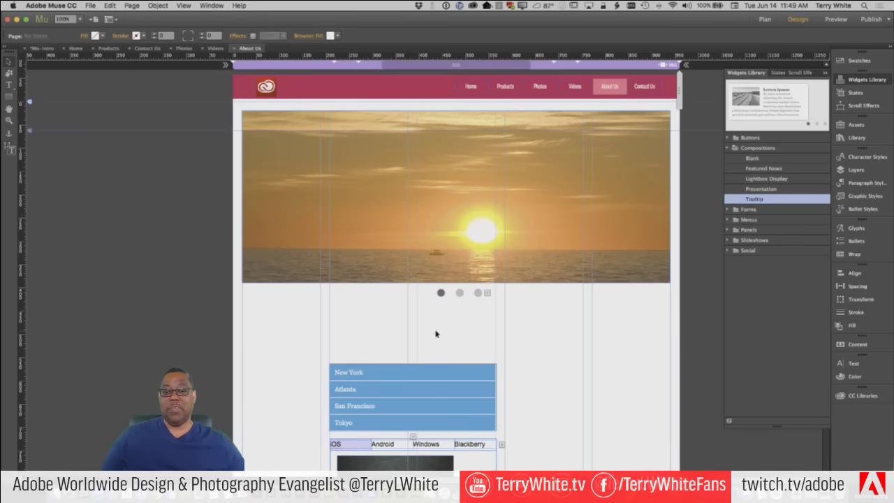
Add a fourth slide with the + trigger and drag its new dot into line with the other three
left_click(488, 294)
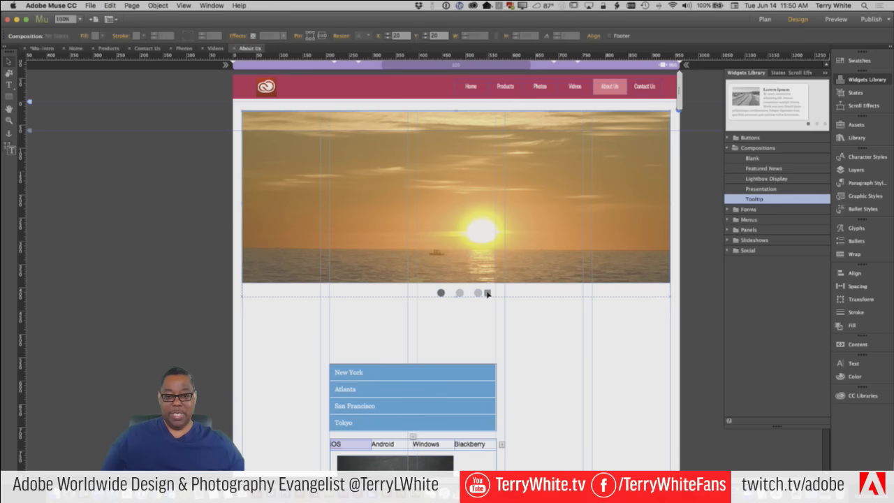
left_click(488, 294)
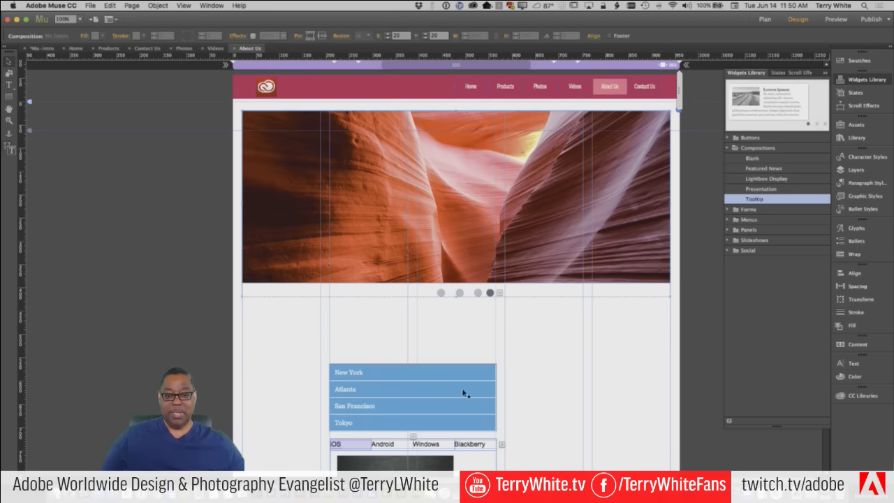
left_click(489, 295)
left_click_drag(491, 294, 495, 295)
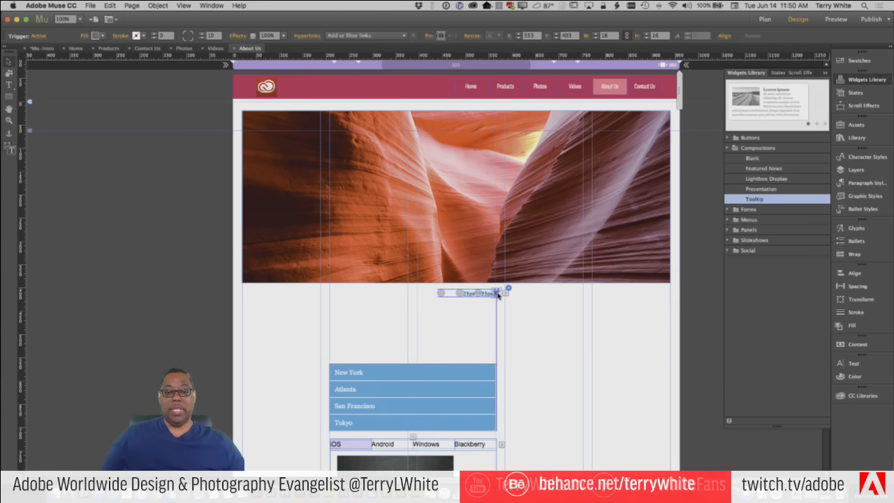
left_click(522, 329)
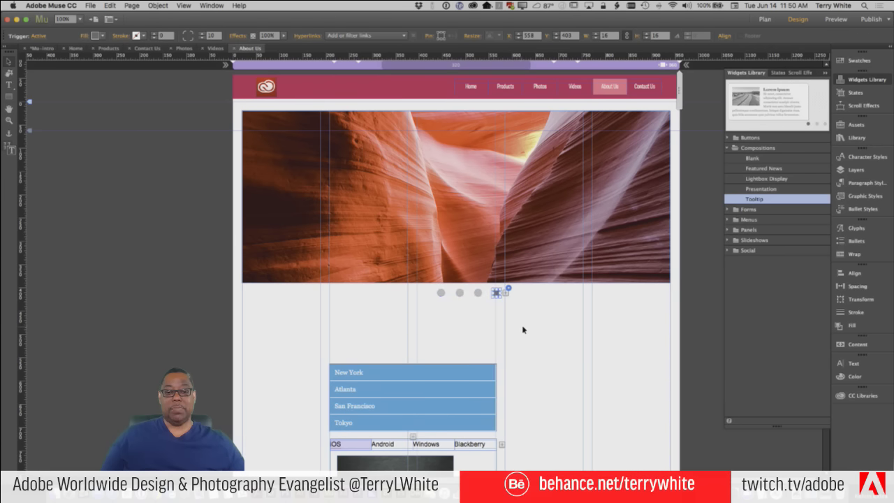
left_click(499, 294)
left_click(498, 294)
left_click_drag(498, 294, 479, 294)
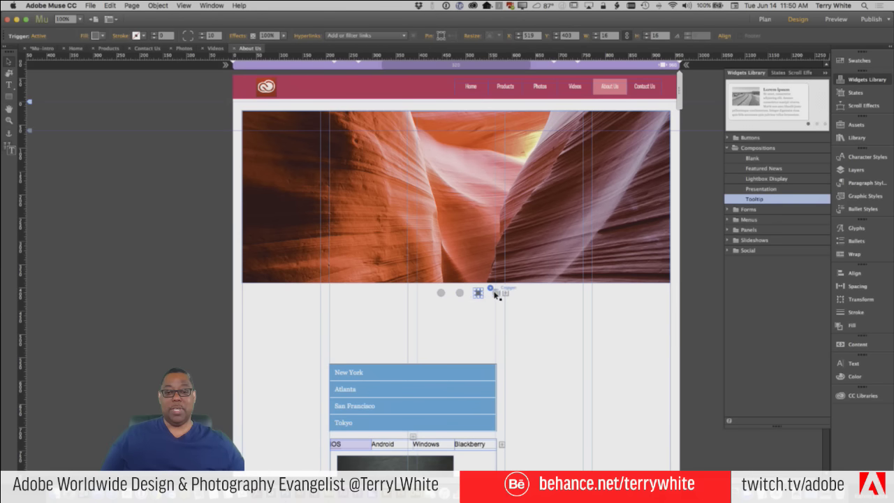
left_click(497, 265)
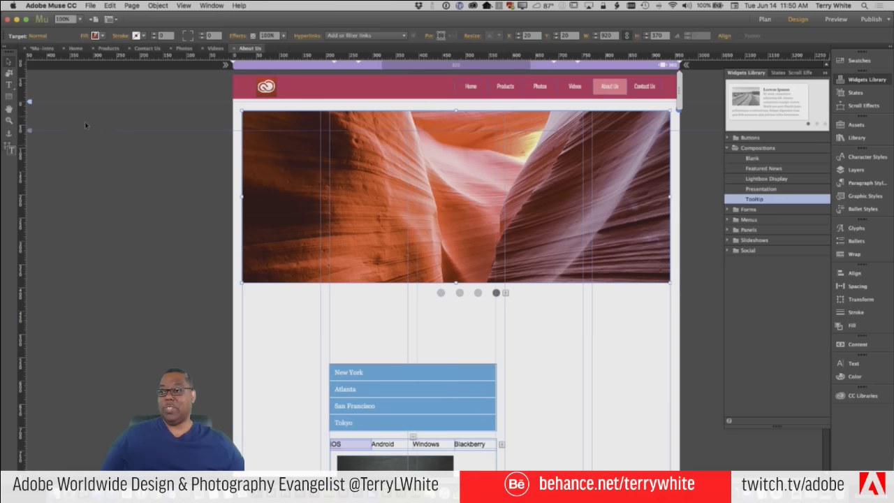
Load the canyon photo TWP-20.jpg as the fourth slide's image fill
left_click(84, 36)
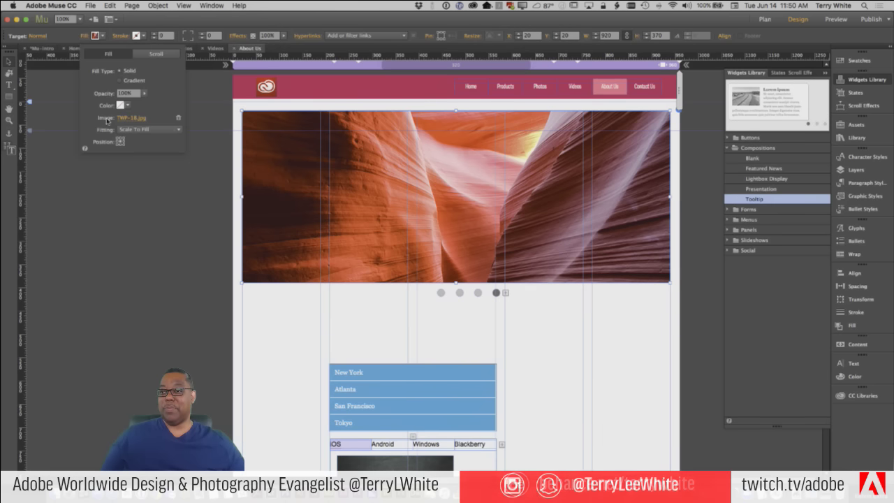
left_click(133, 119)
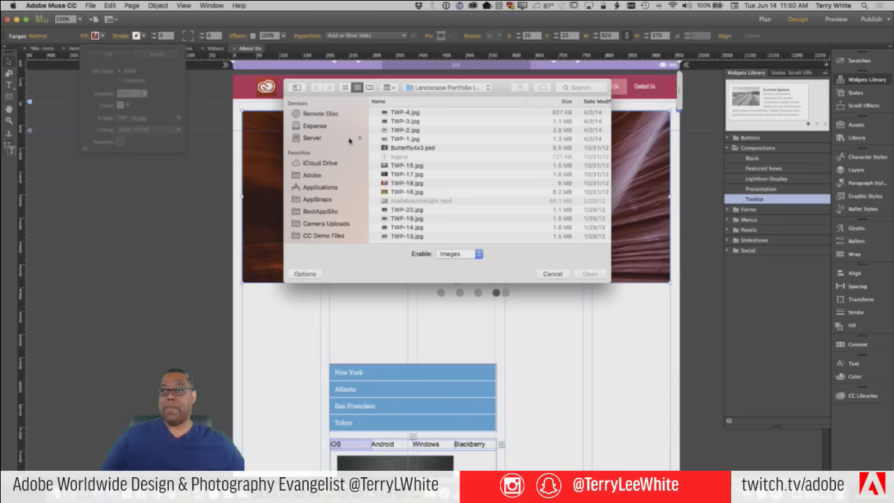
left_click(415, 211)
key("space")
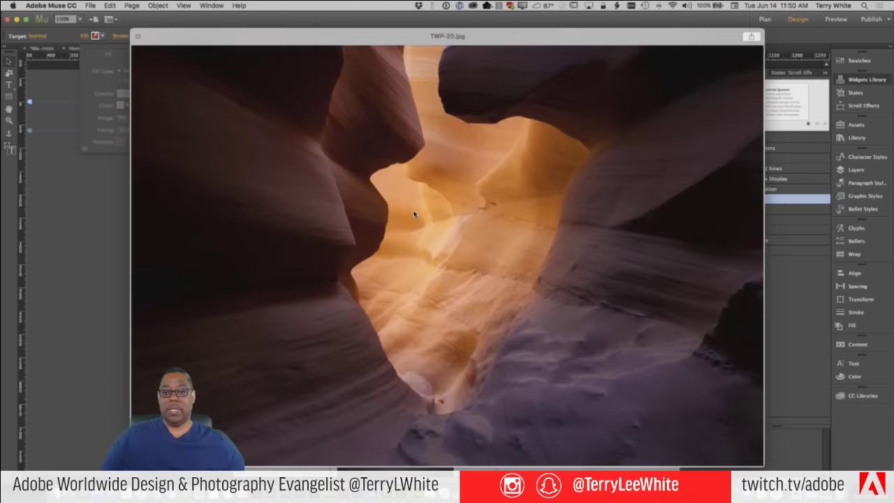
key("space")
left_click(588, 274)
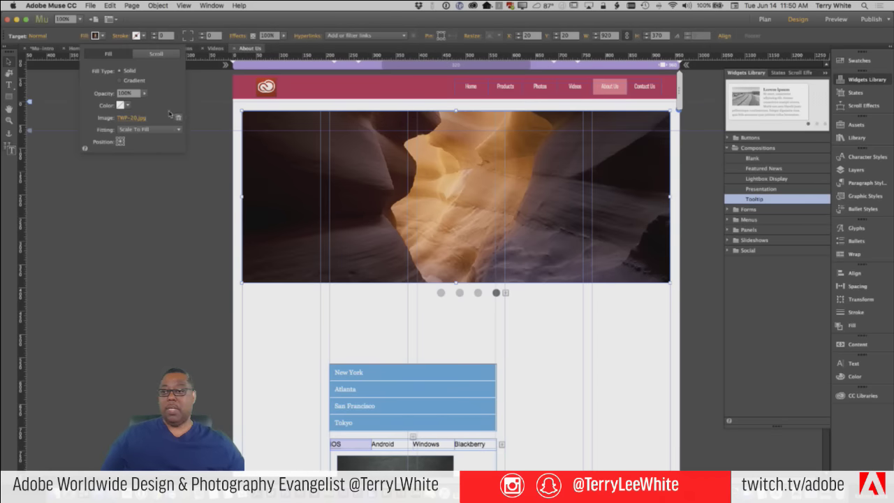
left_click(535, 329)
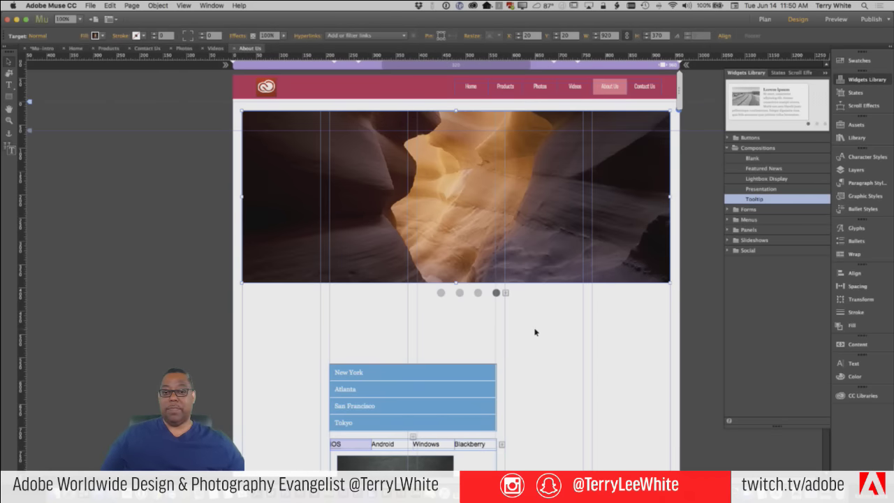
left_click(92, 5)
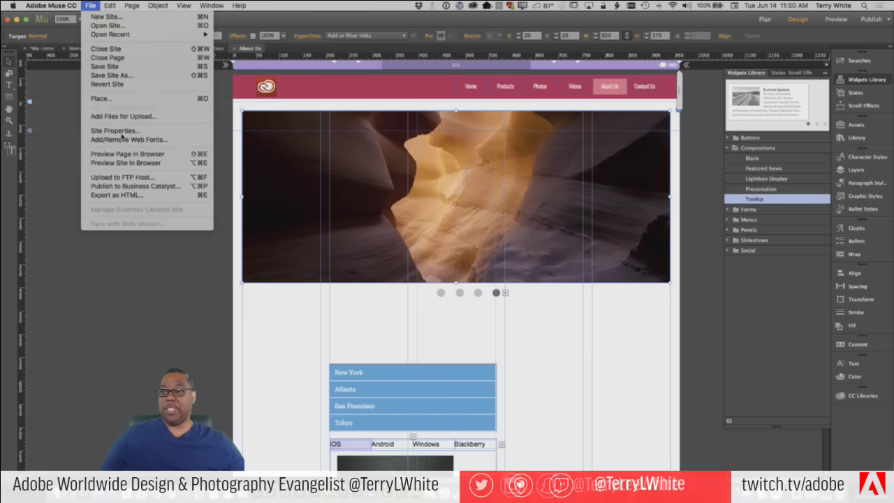
Preview the page in Chrome, click through all four slideshow dots, then switch back to Muse
left_click(131, 155)
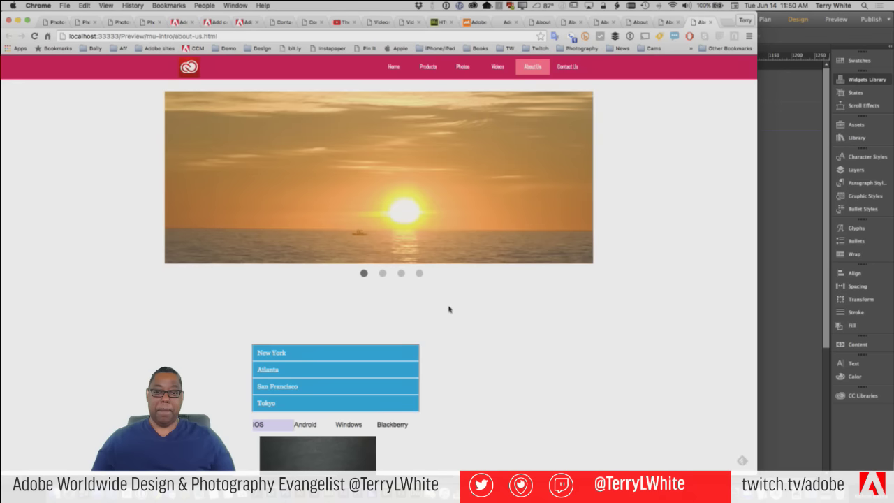
left_click(420, 274)
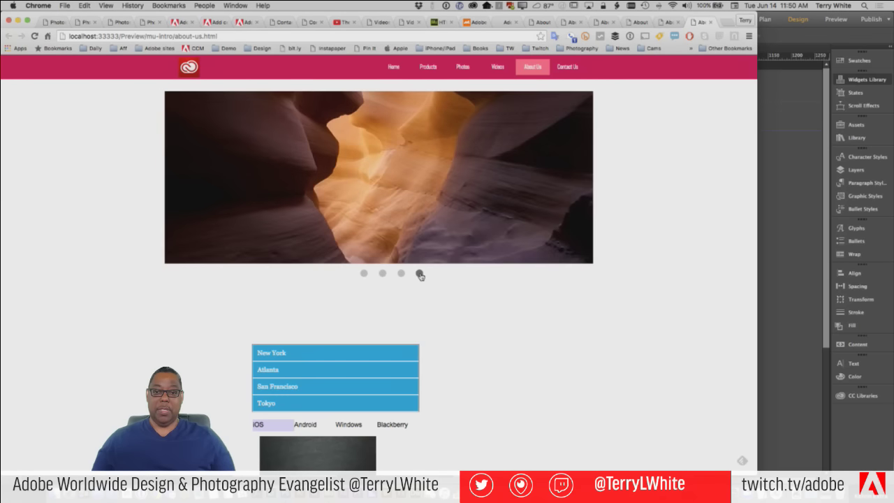
left_click(401, 274)
left_click(383, 273)
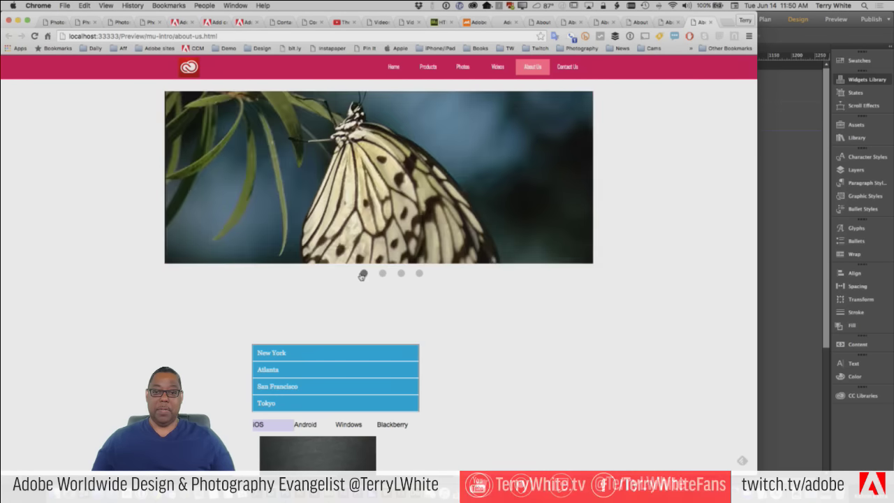
left_click(363, 273)
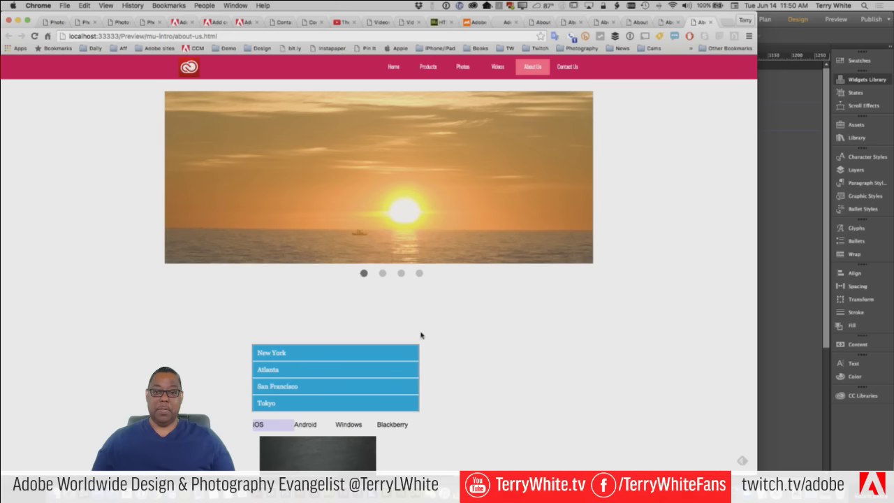
left_click(419, 274)
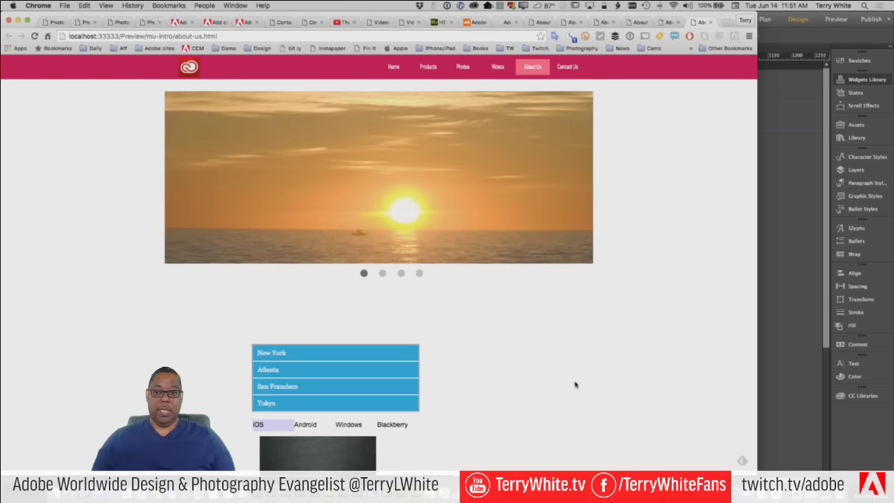
key("super+Tab")
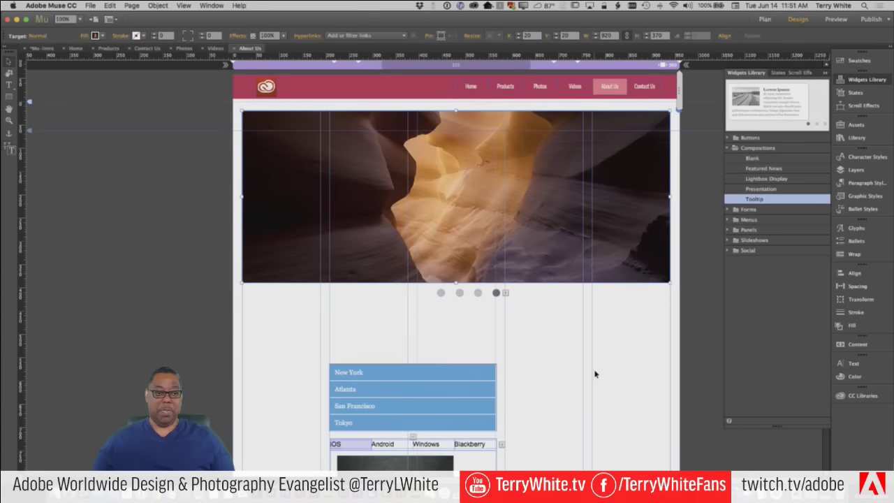
Move the city accordion and OS tabbed panel into the left columns beneath the About Us slideshow
left_click(621, 360)
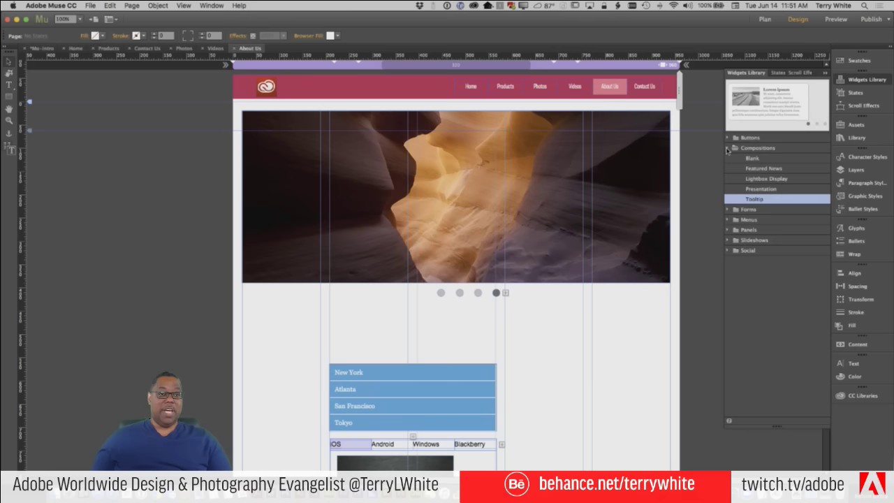
left_click(727, 148)
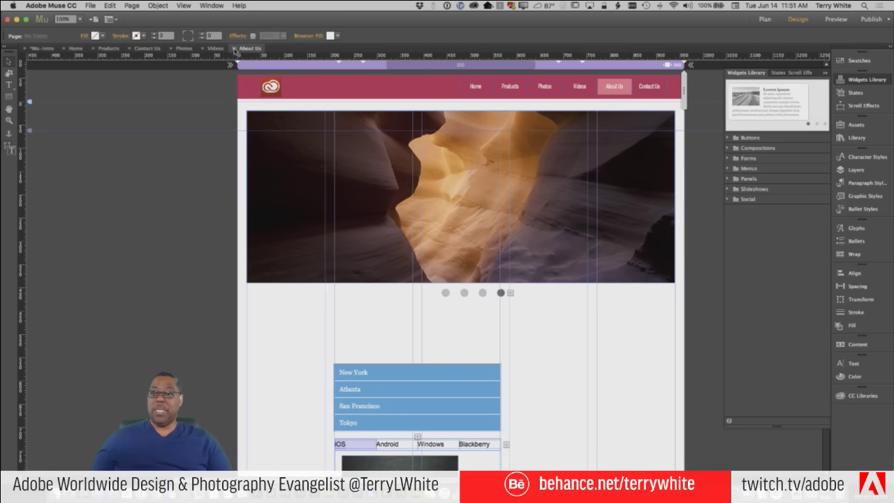
scroll(558, 397, "down", 3)
scroll(558, 398, "down", 3)
left_click(415, 243)
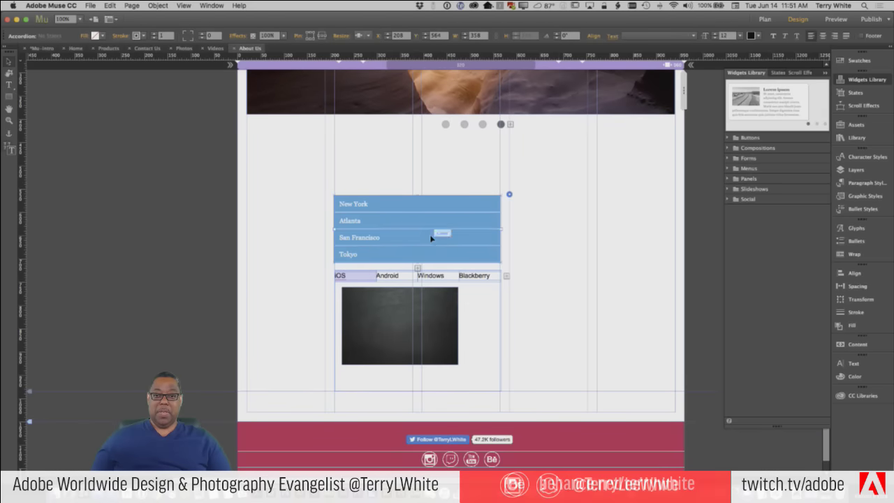
left_click_drag(431, 236, 344, 191)
left_click_drag(454, 331, 353, 350)
left_click(642, 358)
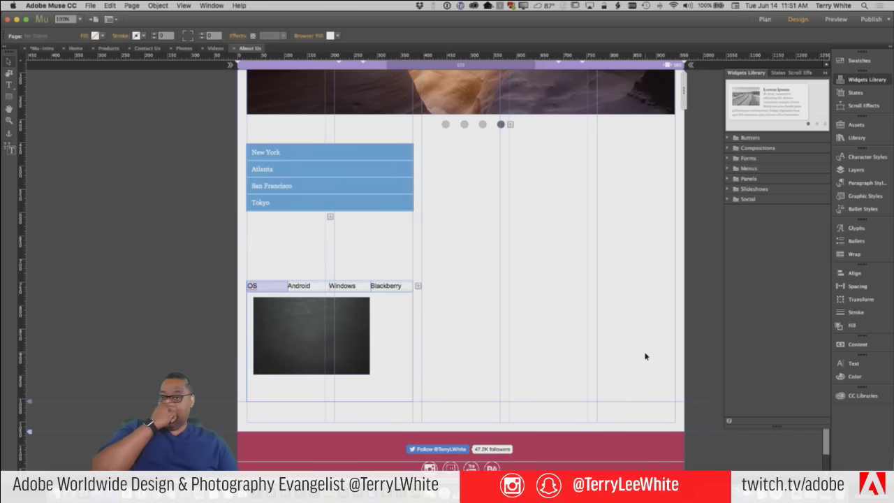
left_click(109, 48)
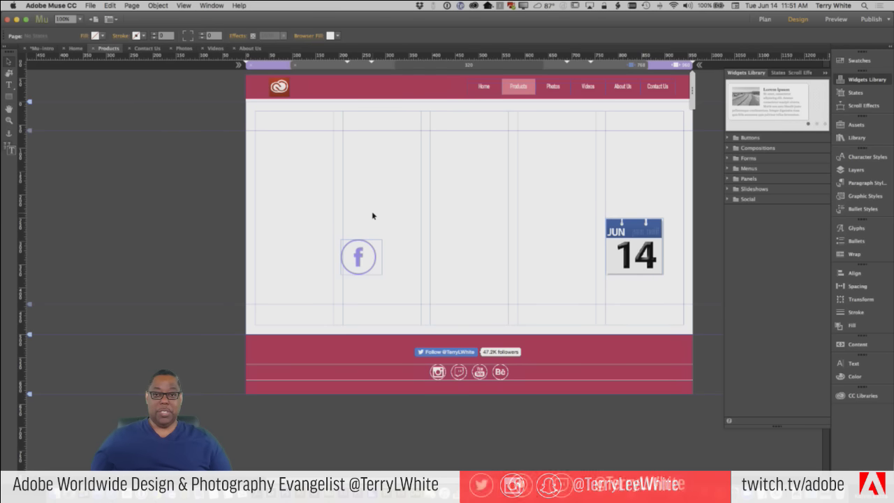
Drag the Facebook icon above the calendar, then select the PayPal widget under Social
left_click(362, 262)
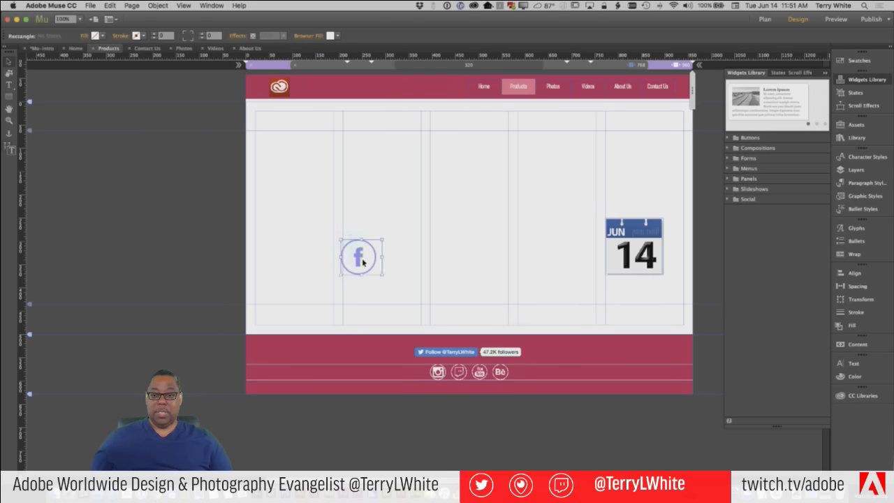
left_click_drag(365, 265, 627, 166)
left_click(322, 224)
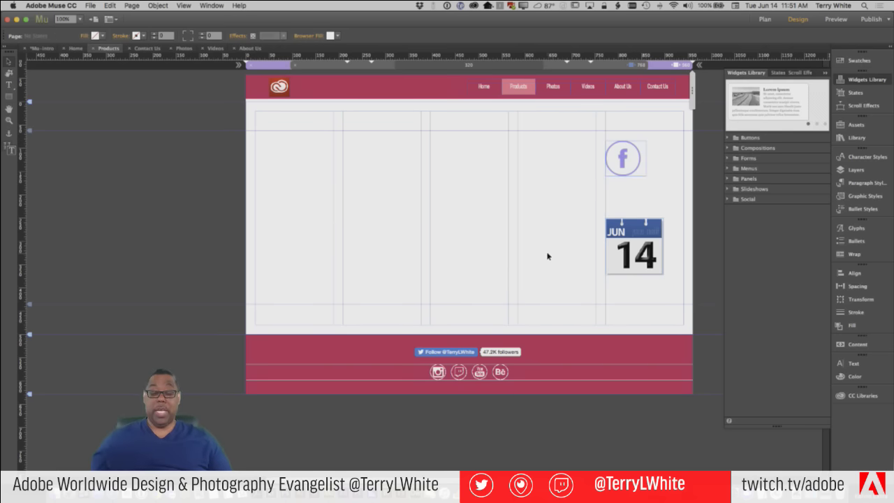
left_click(727, 199)
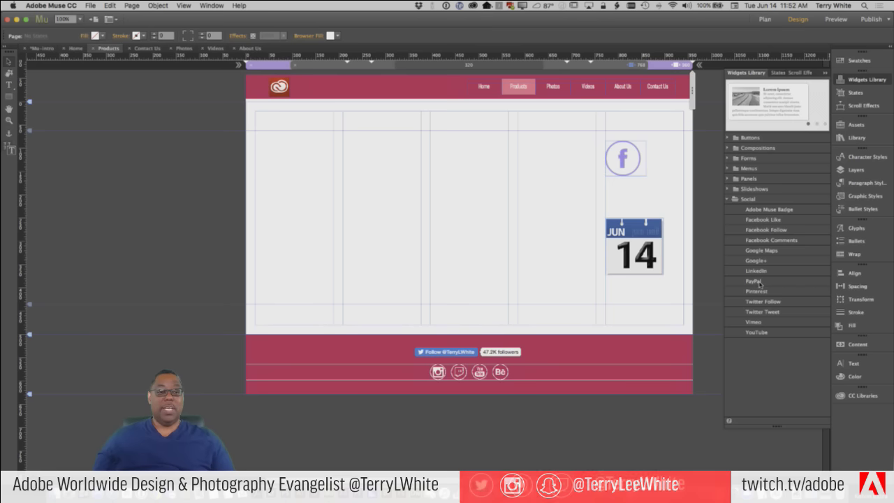
left_click(760, 283)
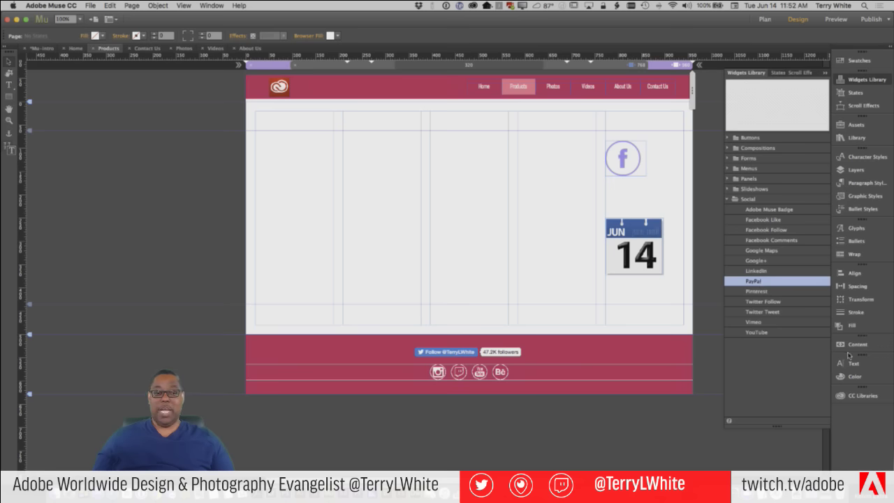
Show the personal library's assets in the CC Libraries panel
left_click(861, 396)
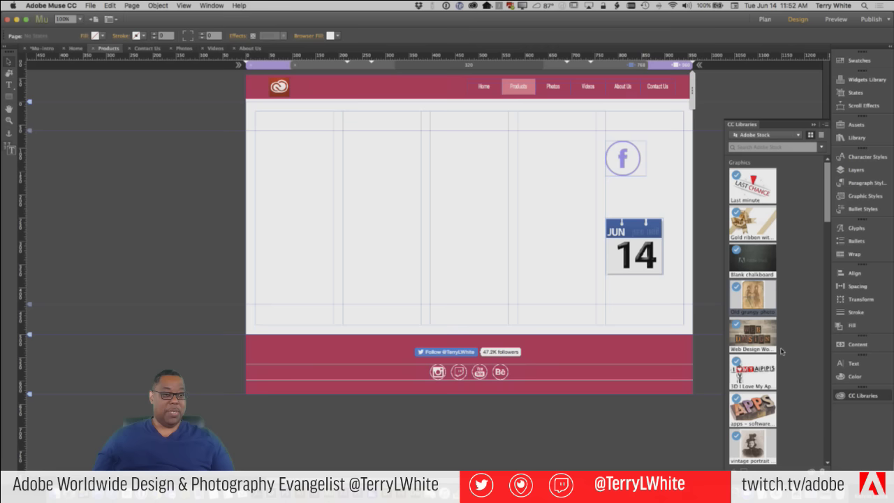
left_click(768, 140)
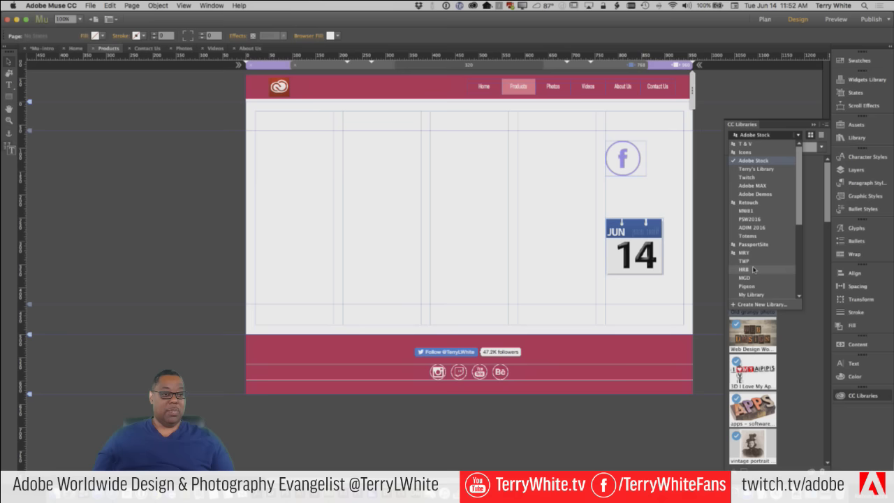
left_click(756, 169)
scroll(784, 298, "down", 10)
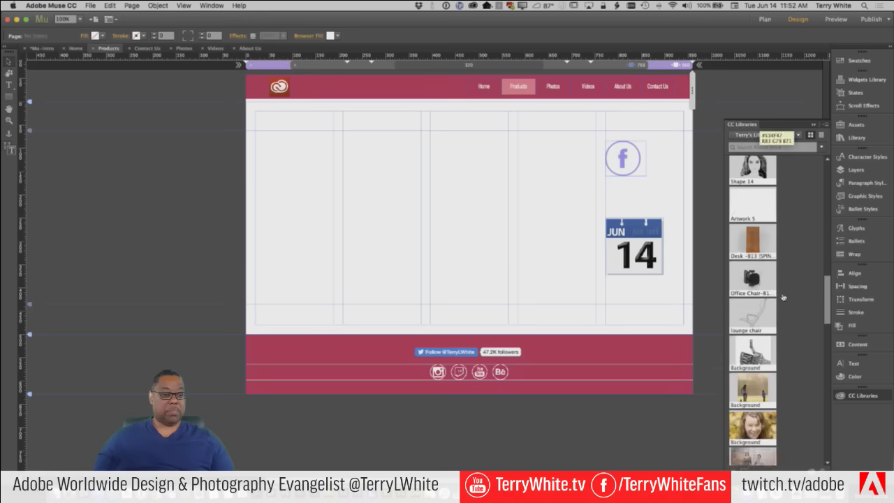
scroll(783, 297, "down", 6)
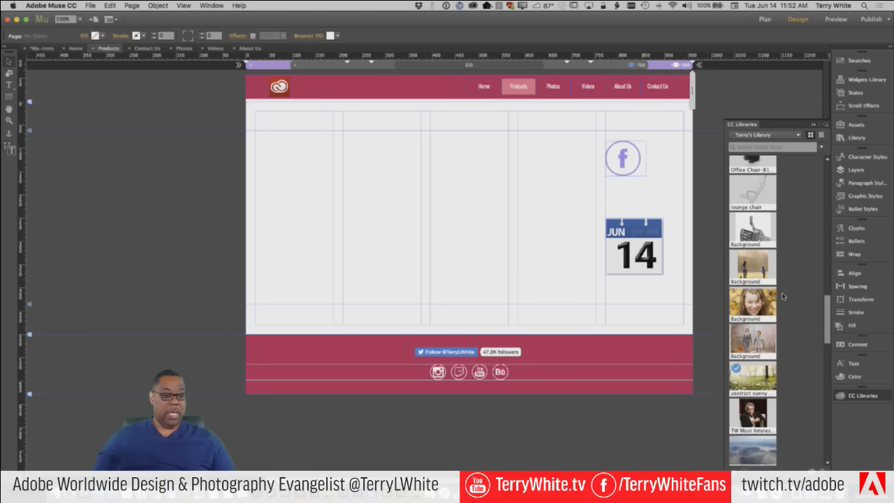
scroll(783, 297, "down", 5)
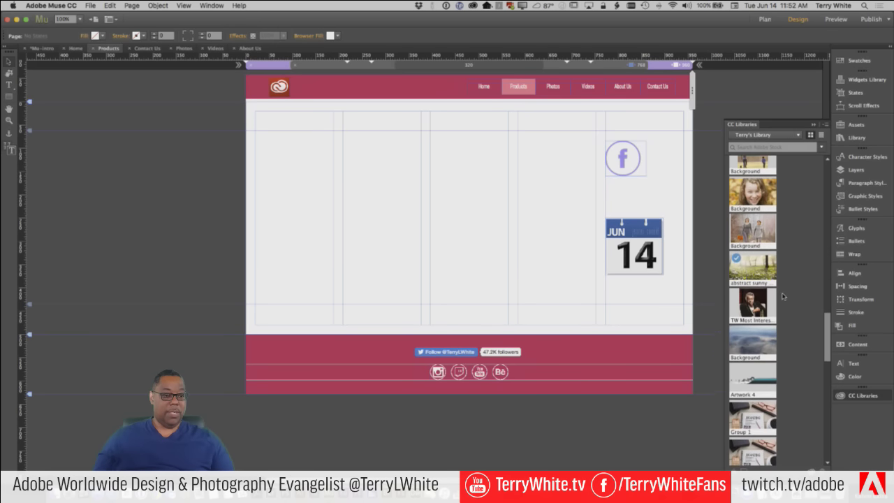
scroll(783, 297, "up", 3)
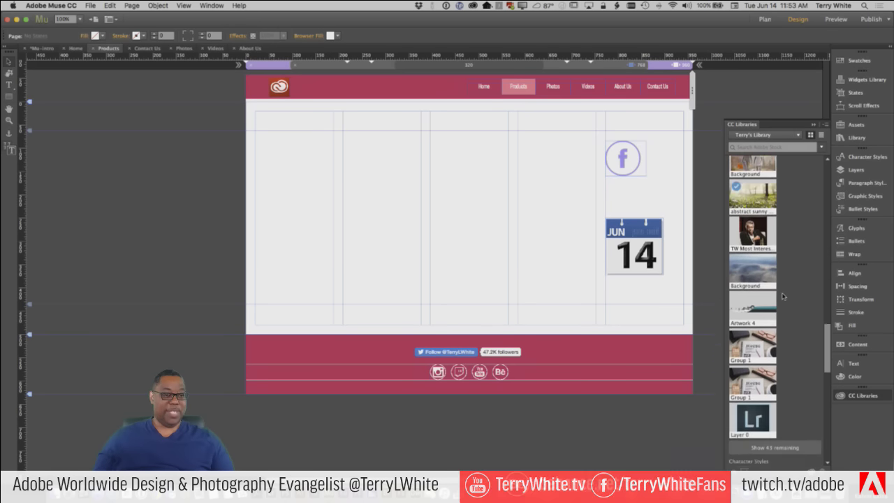
scroll(783, 296, "up", 1)
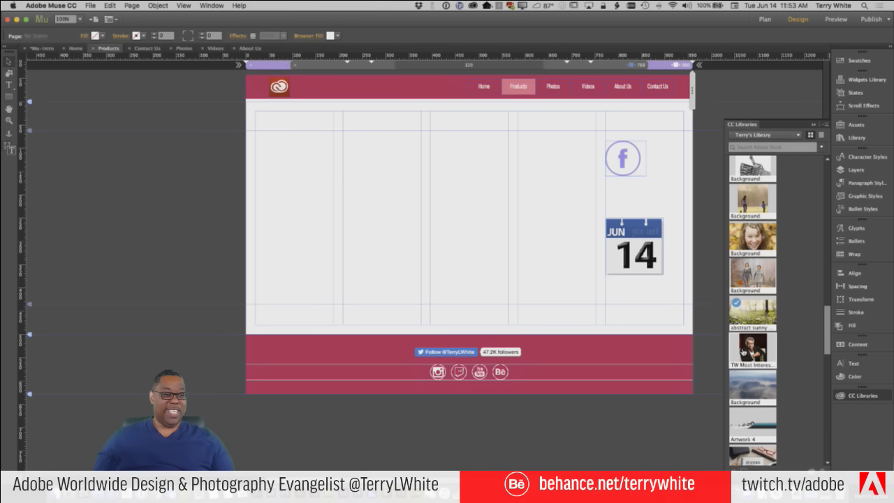
Place the portrait photo on the Products page, enlarged to fill the left columns
left_click_drag(753, 347, 258, 132)
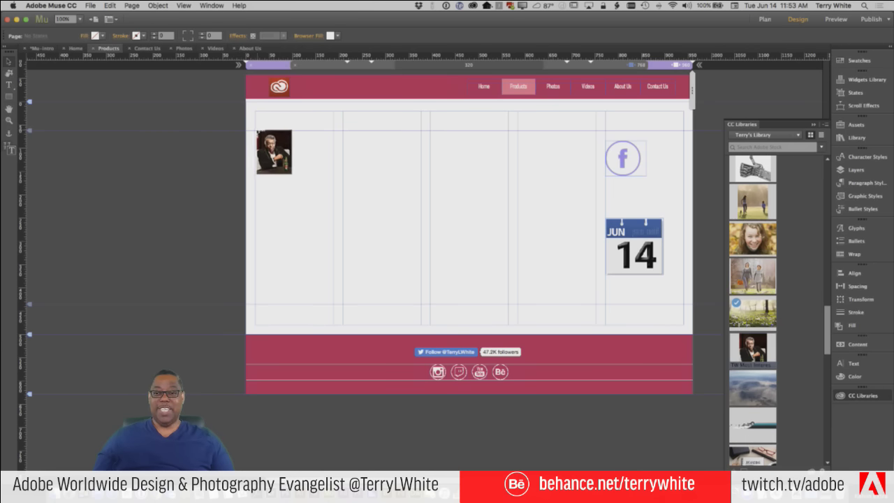
left_click_drag(290, 173, 419, 309)
left_click(470, 300)
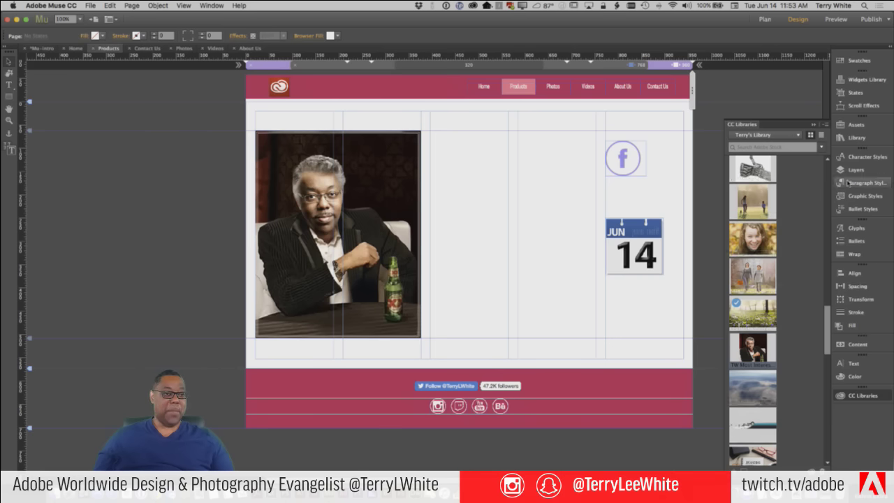
left_click(850, 79)
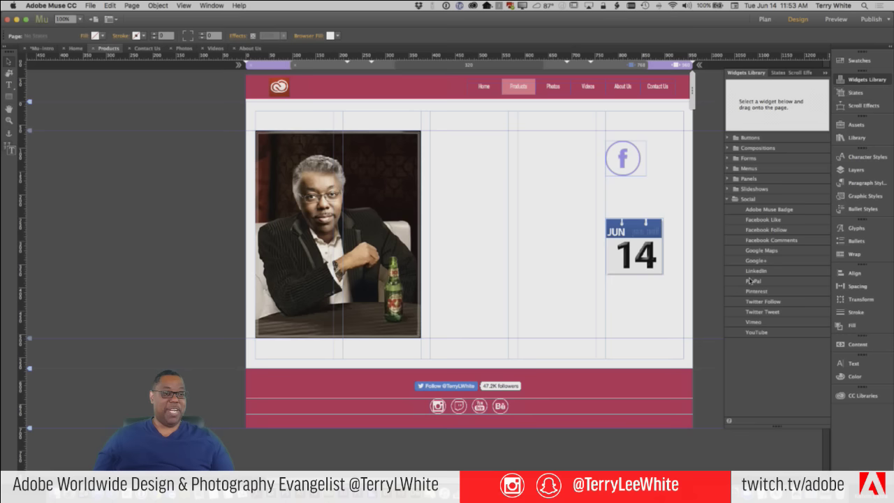
Add a PayPal button beside the portrait photo and make it an Add to Cart button
left_click_drag(751, 280, 475, 267)
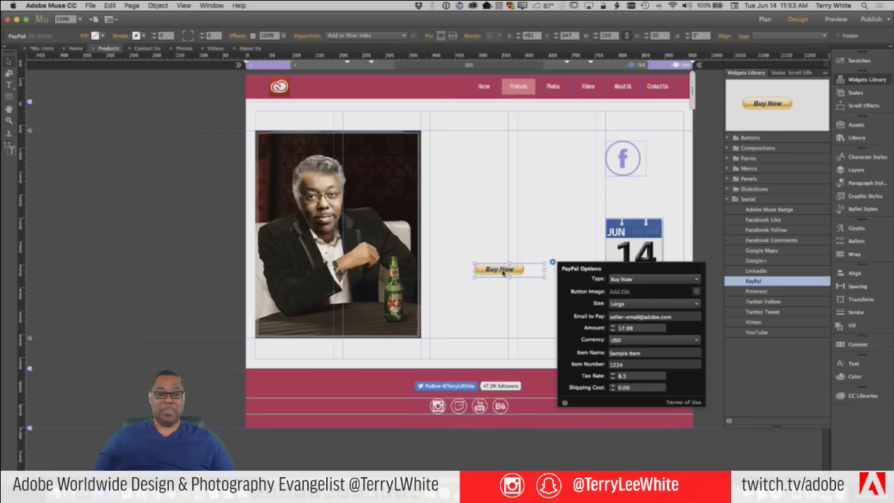
left_click_drag(501, 273, 498, 302)
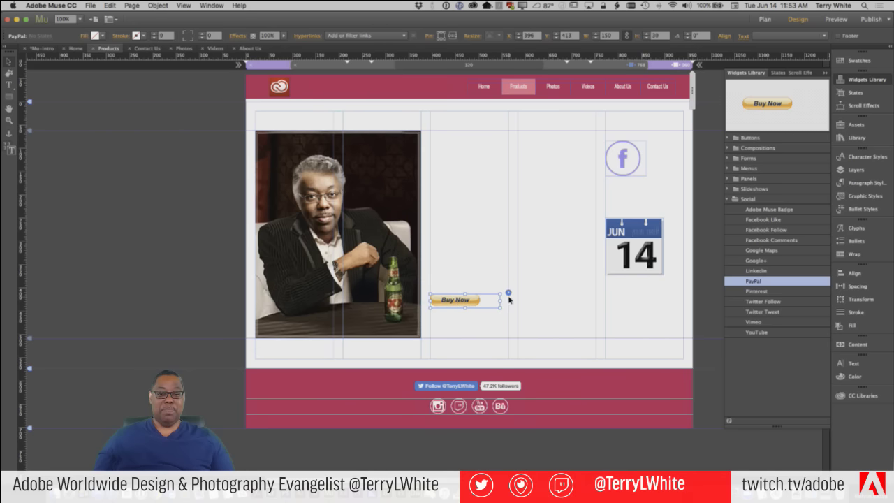
left_click(509, 294)
left_click(585, 308)
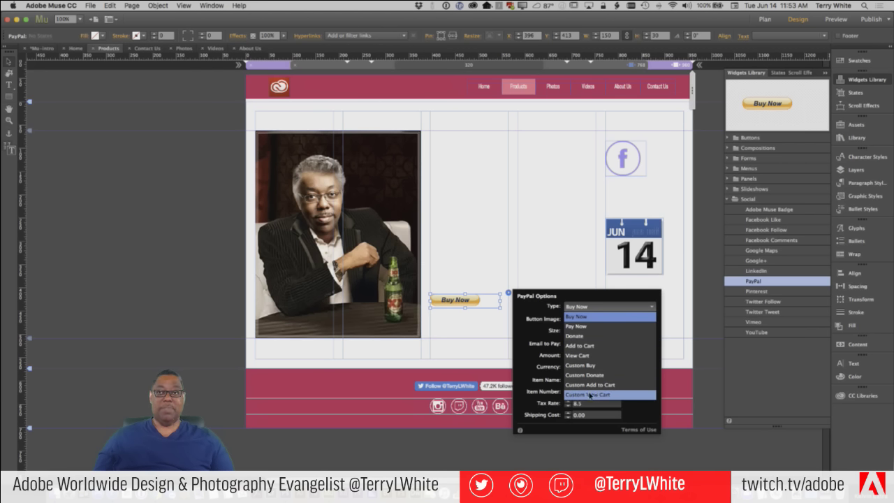
left_click(590, 347)
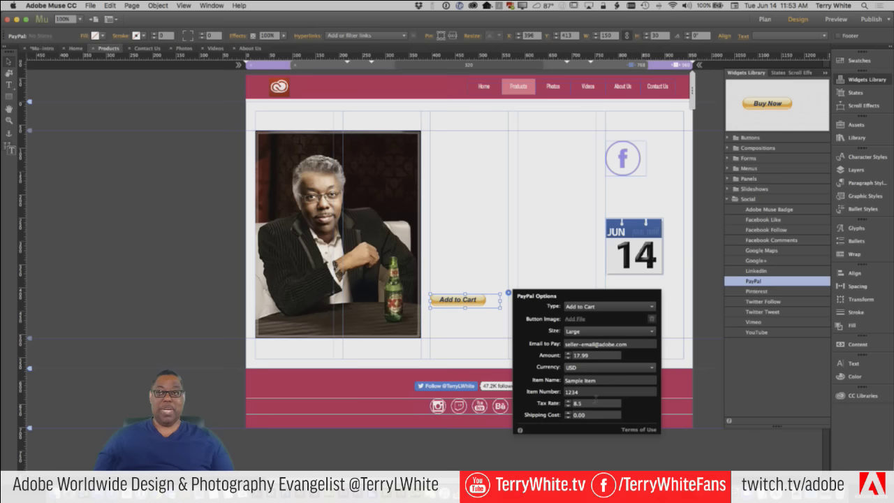
Set the Add to Cart button's amount to 1000.00, tax rate to 7, and size Small
double_click(592, 354)
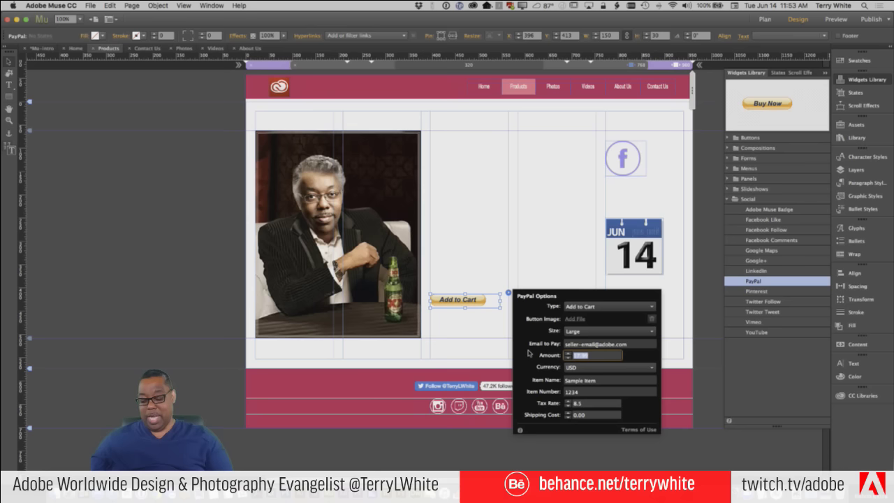
type("1000.00")
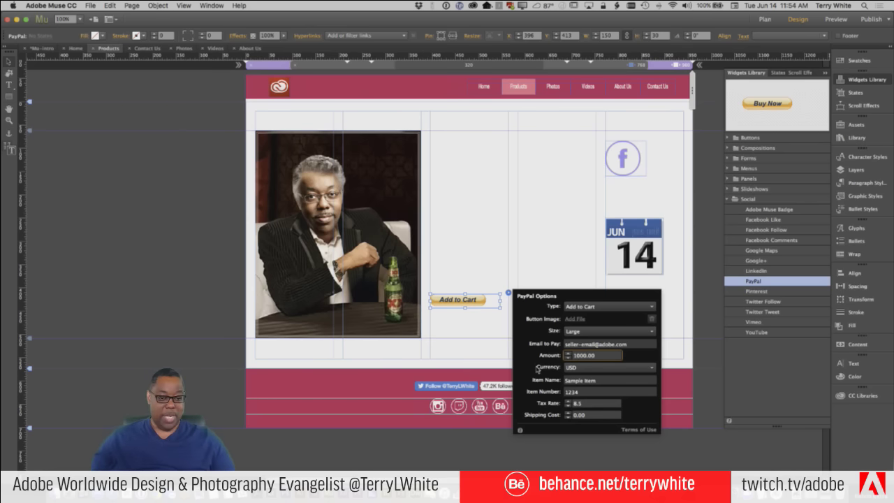
left_click(577, 403)
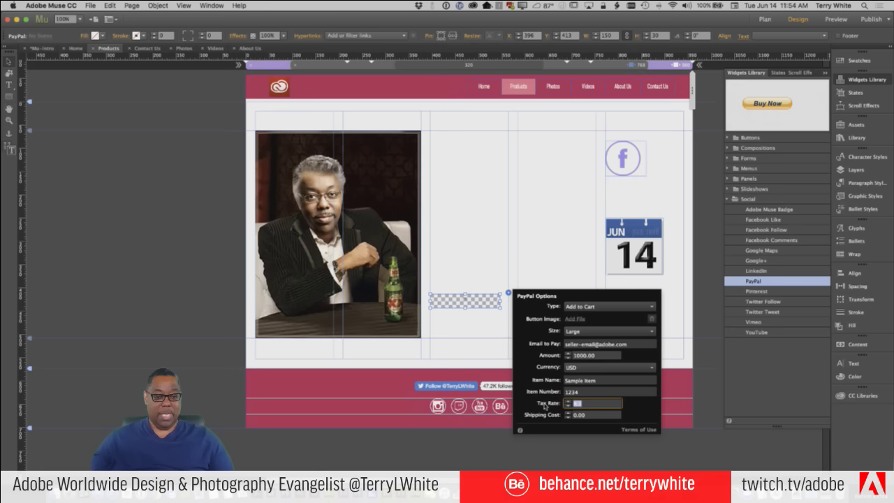
type("7")
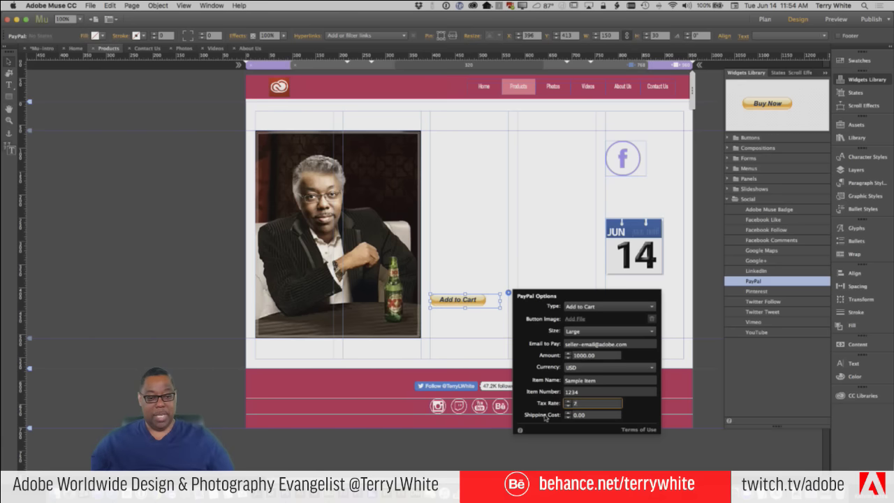
left_click(598, 415)
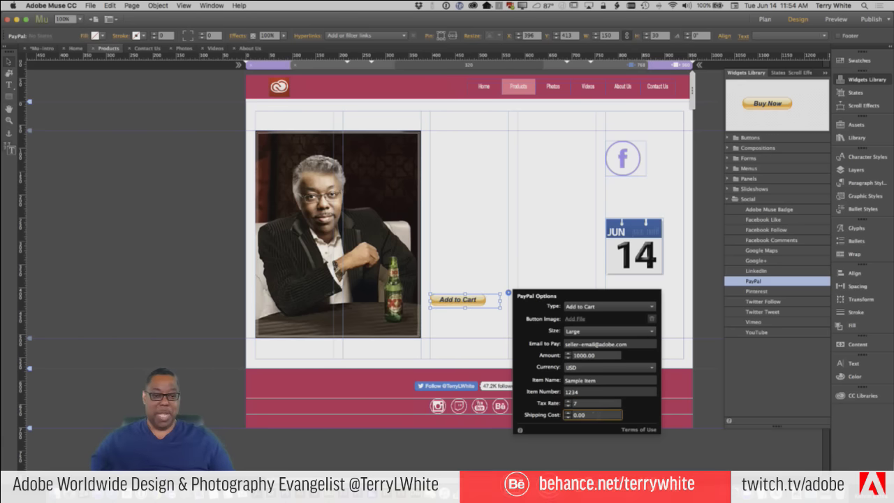
left_click(606, 333)
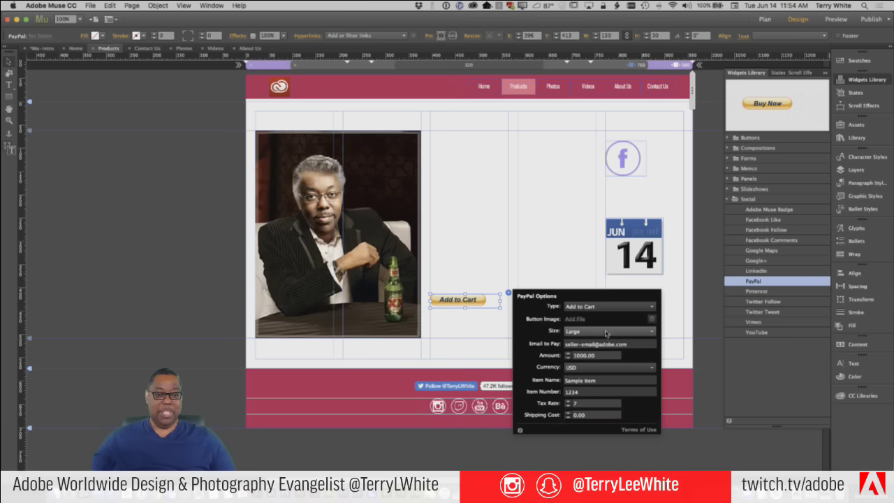
left_click(606, 333)
left_click(609, 351)
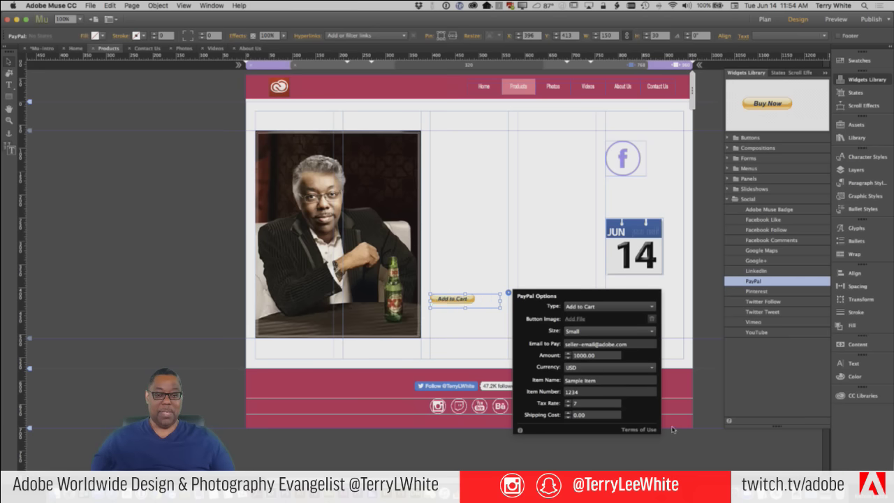
left_click(607, 332)
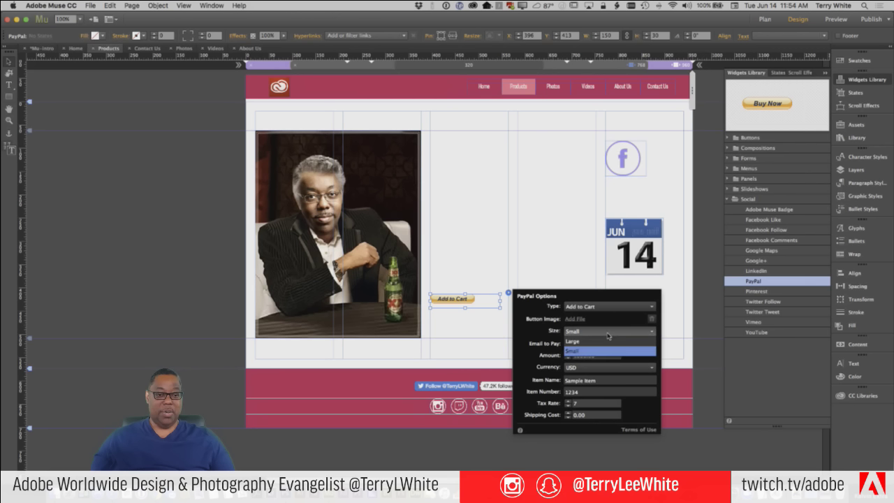
left_click(596, 317)
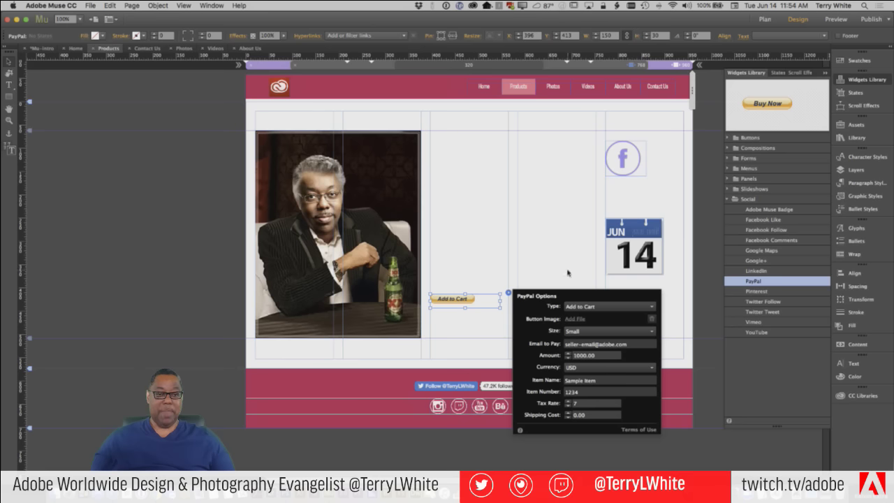
left_click(568, 274)
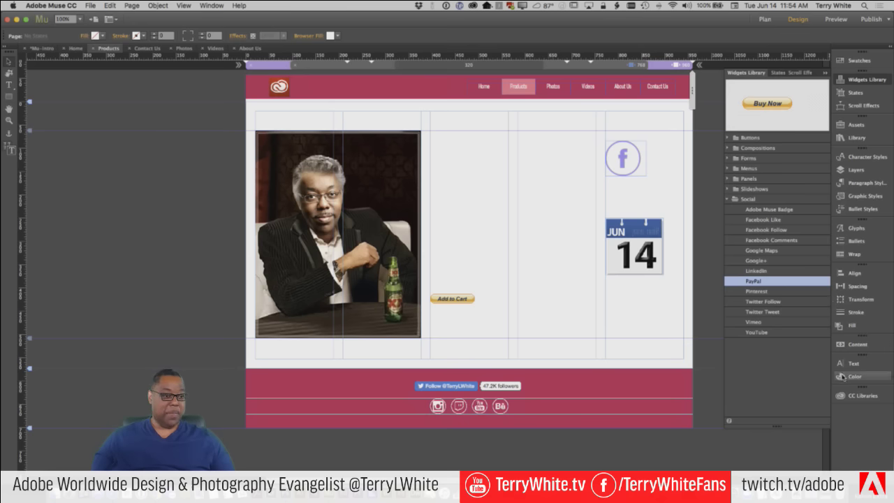
Place the aerial landscape Background image from the library across the middle columns
left_click(861, 395)
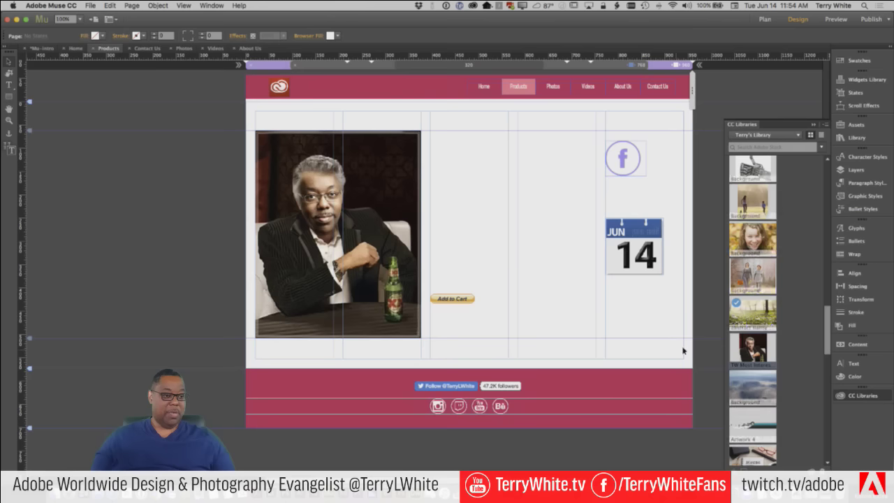
scroll(767, 389, "down", 2)
scroll(767, 390, "up", 2)
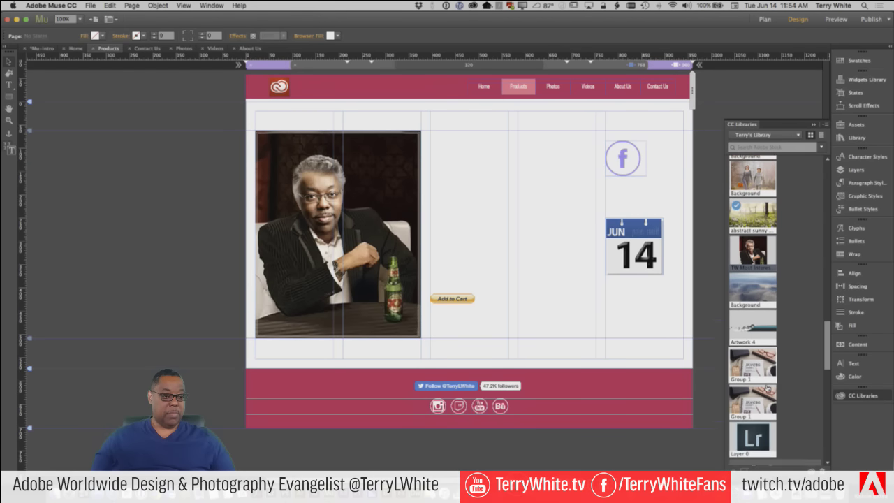
left_click_drag(767, 390, 451, 144)
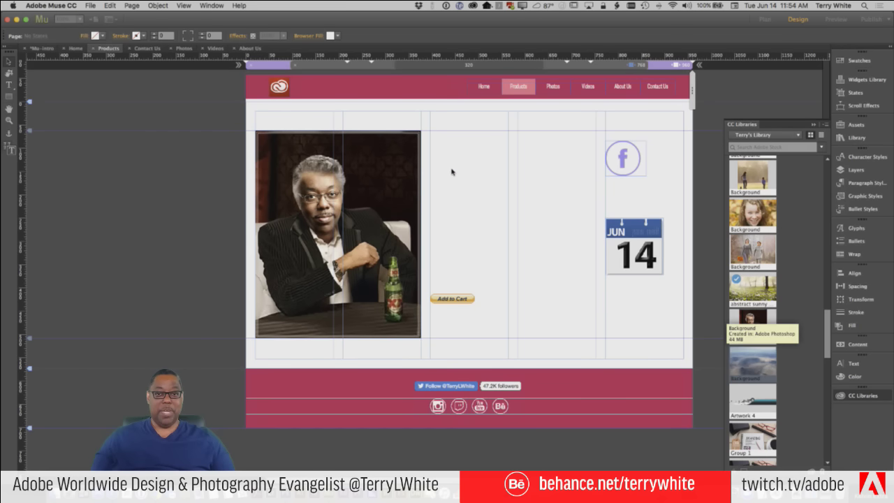
left_click(444, 142)
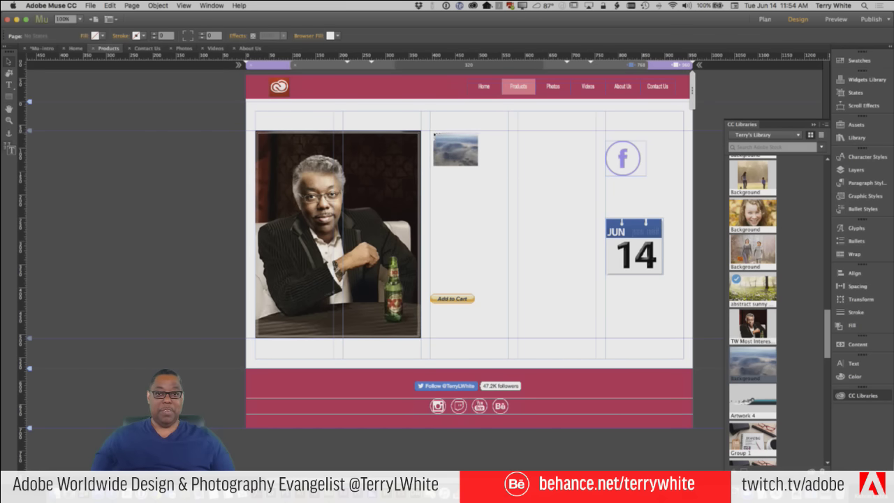
left_click_drag(431, 131, 594, 251)
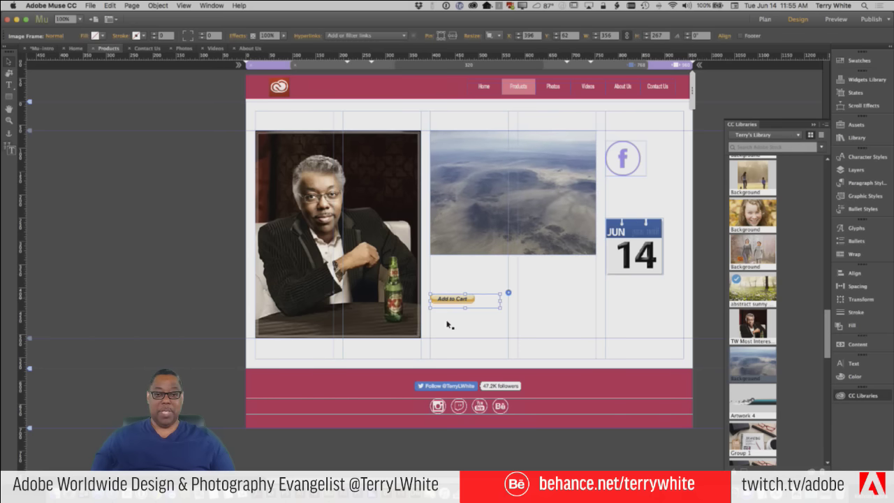
Move the Add to Cart button beneath the portrait photo in the left column
left_click_drag(456, 302, 290, 358)
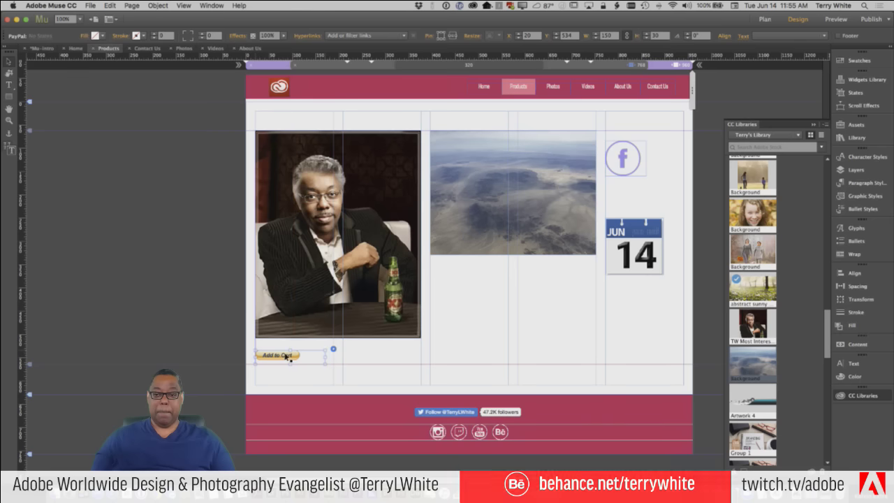
left_click(525, 310)
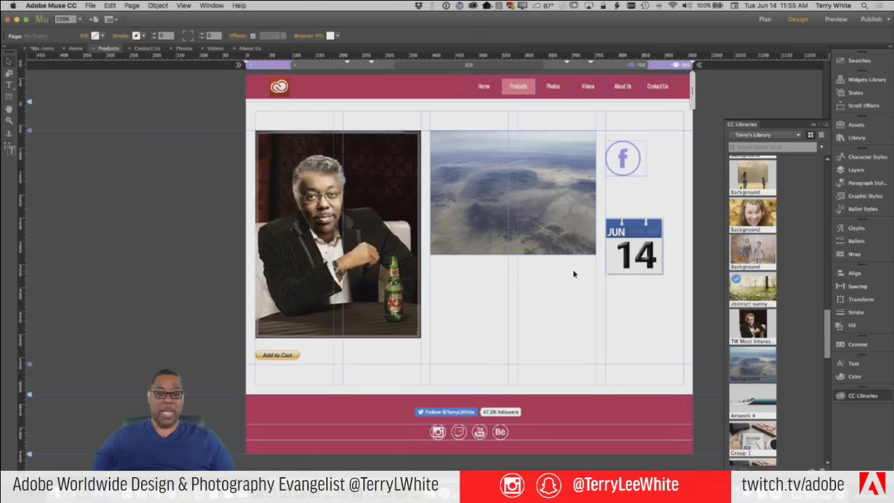
left_click(866, 79)
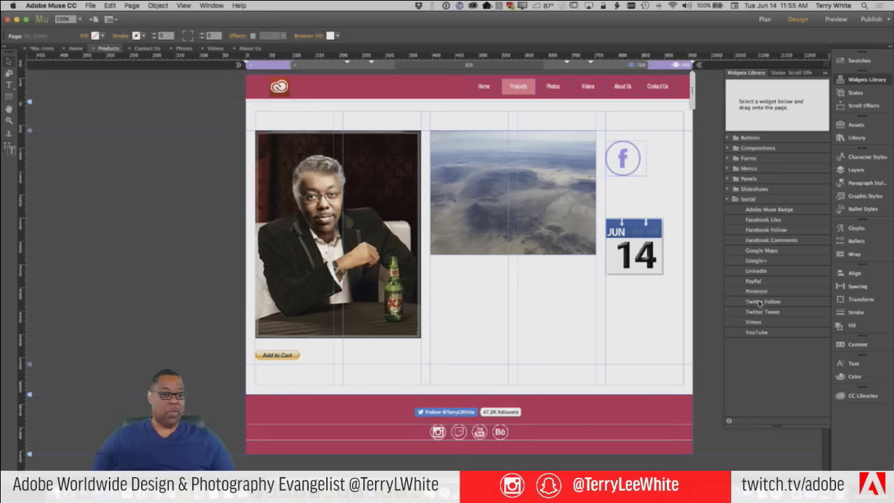
Add a small Add to Cart PayPal button under the aerial image
left_click_drag(755, 281, 451, 275)
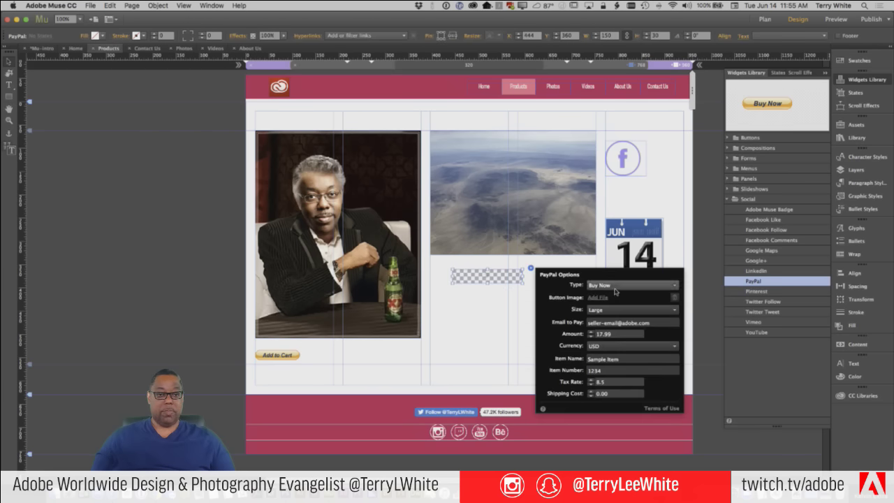
left_click(616, 286)
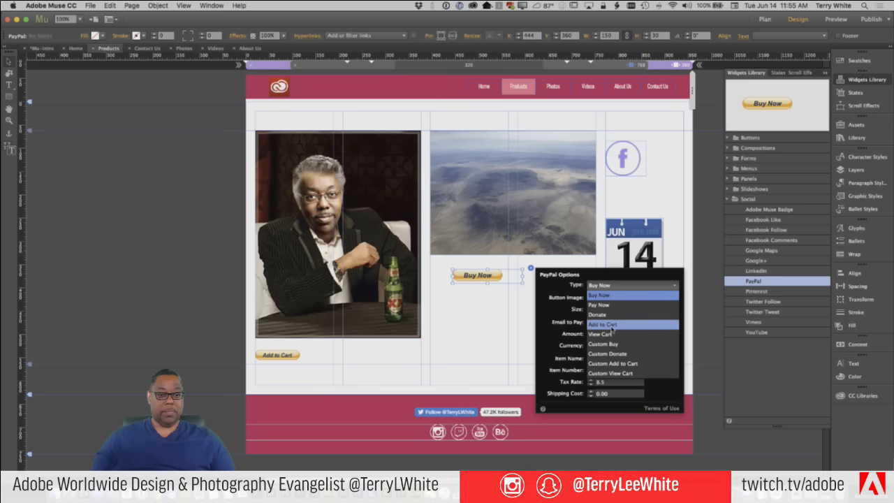
left_click(613, 326)
left_click(605, 312)
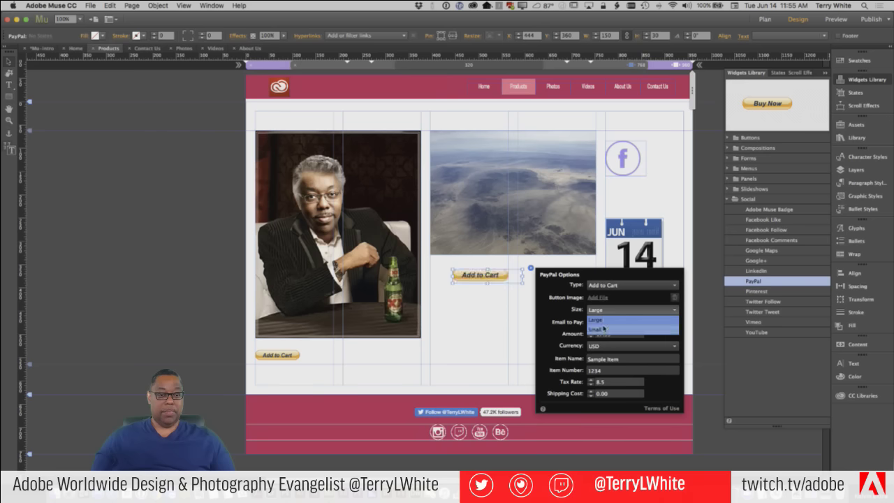
left_click(603, 330)
left_click(658, 324)
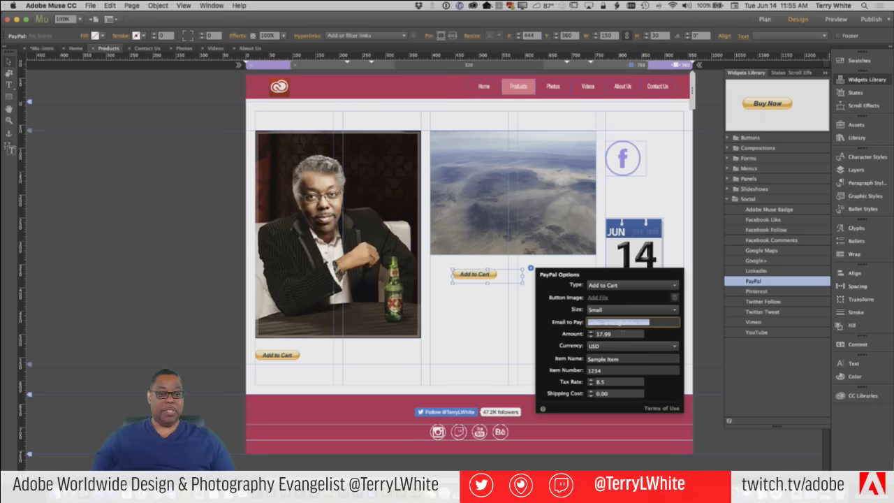
Give the new button amount 500.00, item name 'air', item number 2 and tax rate 7
left_click(629, 332)
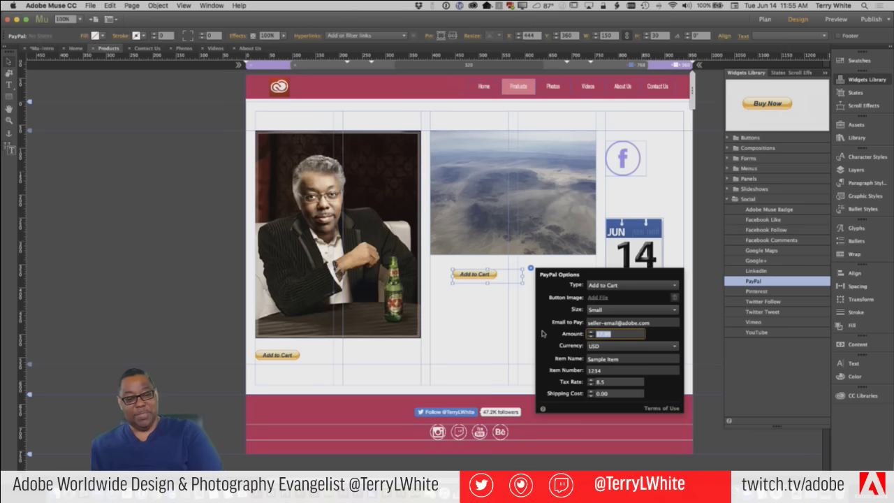
type("500.0")
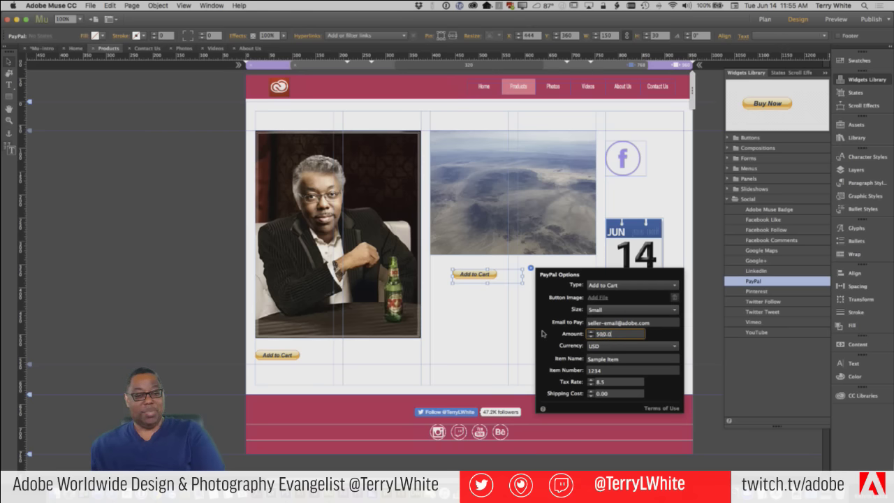
type("0")
key("Return")
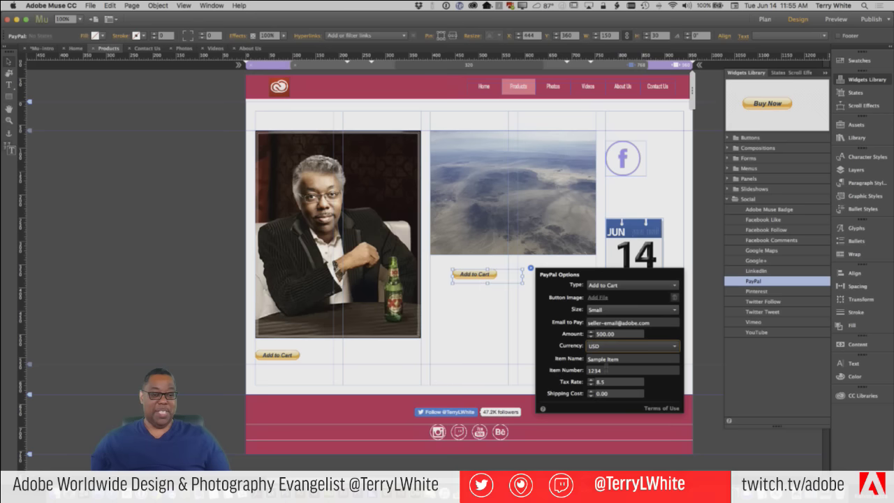
left_click(617, 359)
left_click_drag(620, 359, 518, 365)
type("airplan")
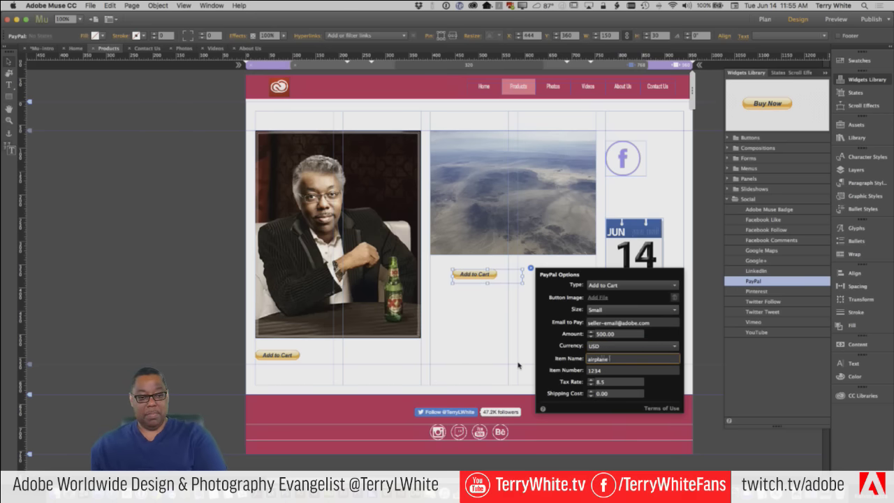
left_click(605, 371)
key("BackSpace")
key("BackSpace")
key("BackSpace")
key("BackSpace")
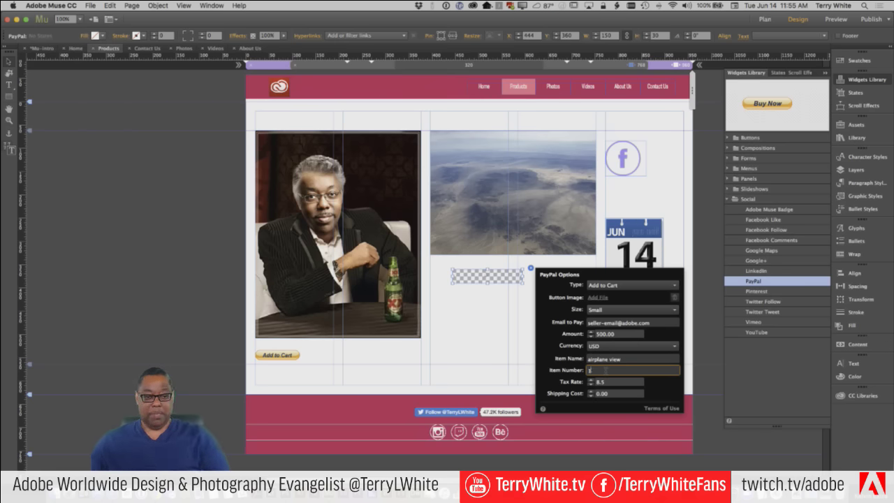
type("2")
key("Tab")
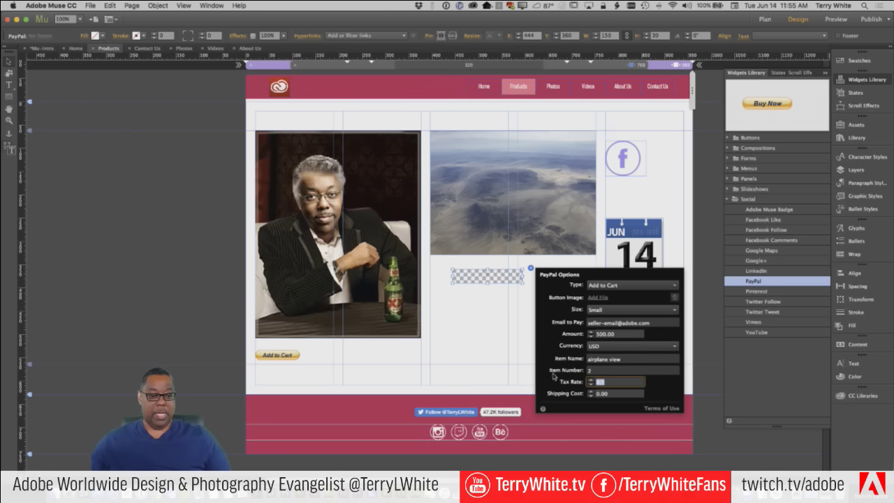
type("7")
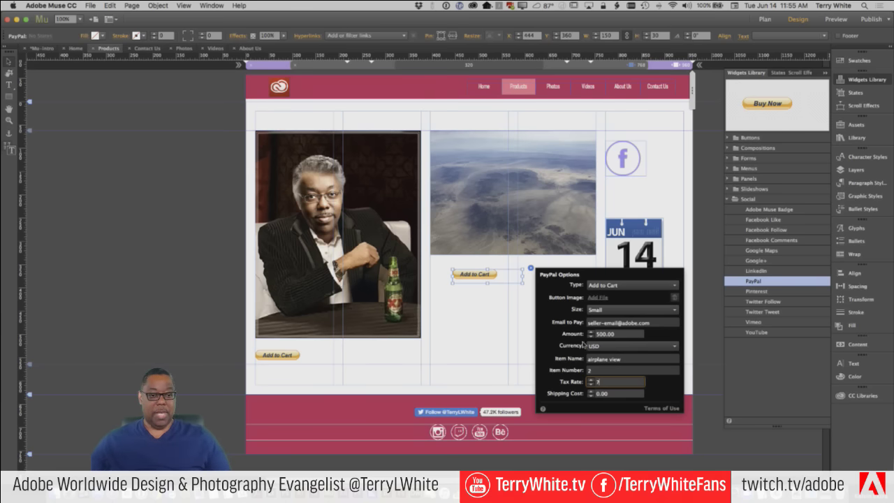
Replace the portrait button's item number 1234 with 1
left_click(292, 357)
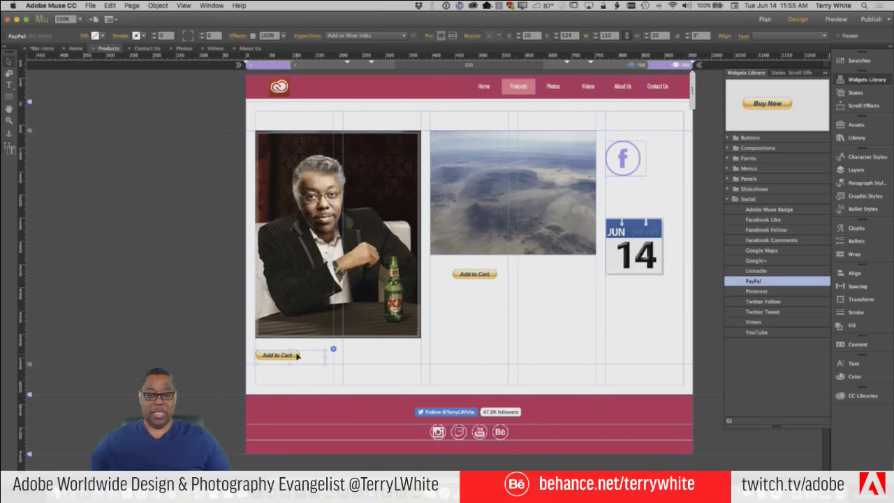
left_click(333, 348)
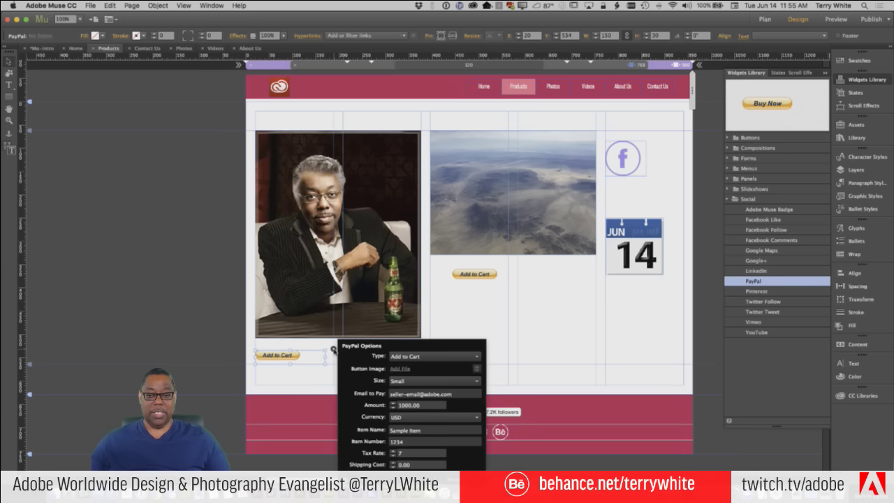
left_click(408, 440)
key("BackSpace")
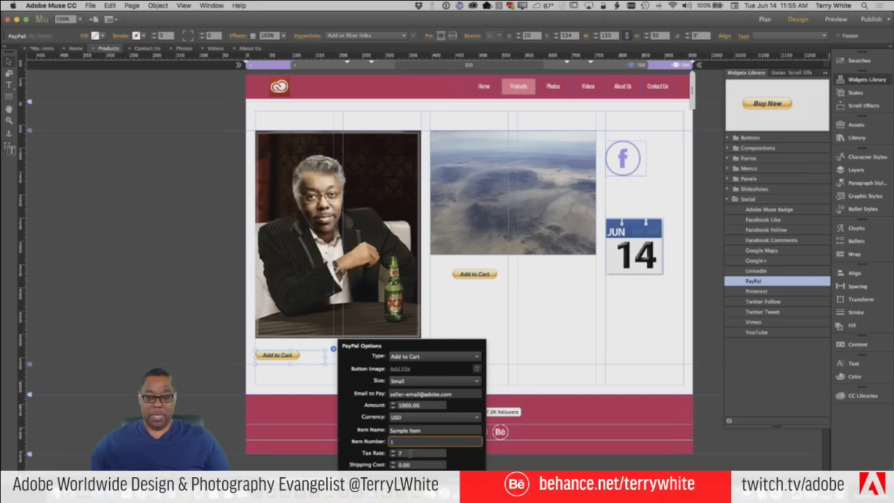
left_click(439, 334)
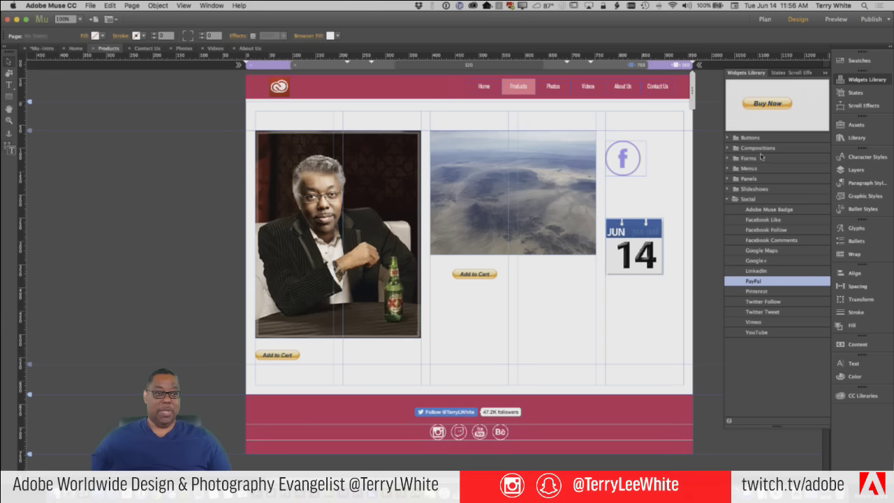
Add a small View Cart PayPal button below the aerial photo
left_click_drag(759, 282, 482, 341)
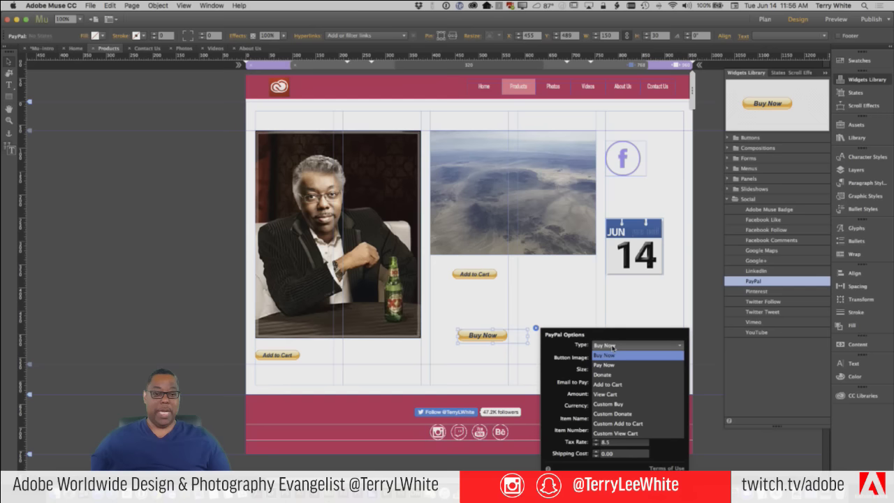
left_click(605, 394)
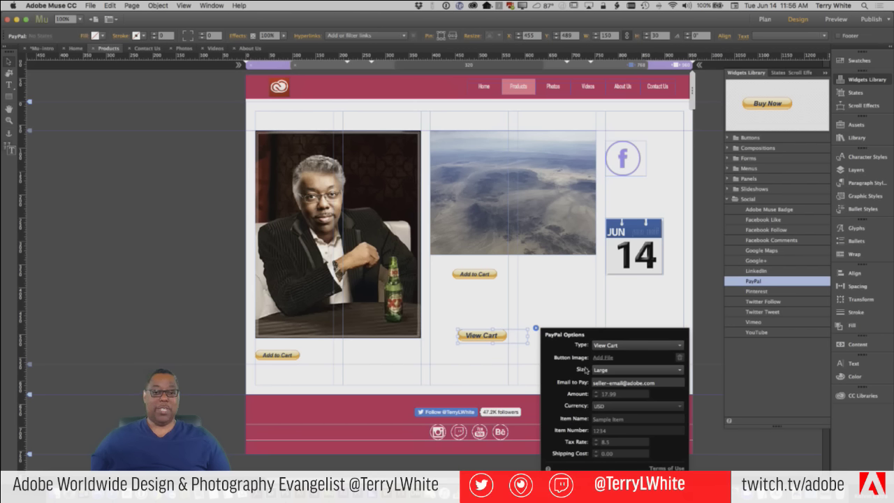
left_click(615, 371)
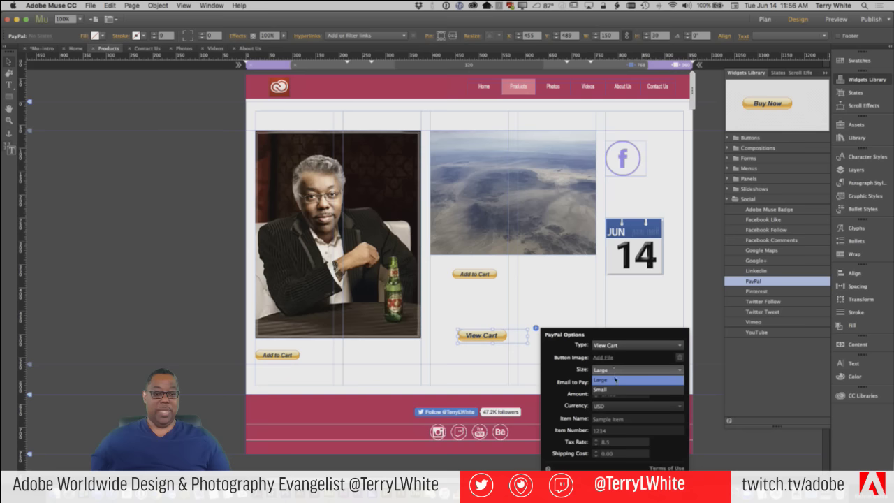
left_click(611, 390)
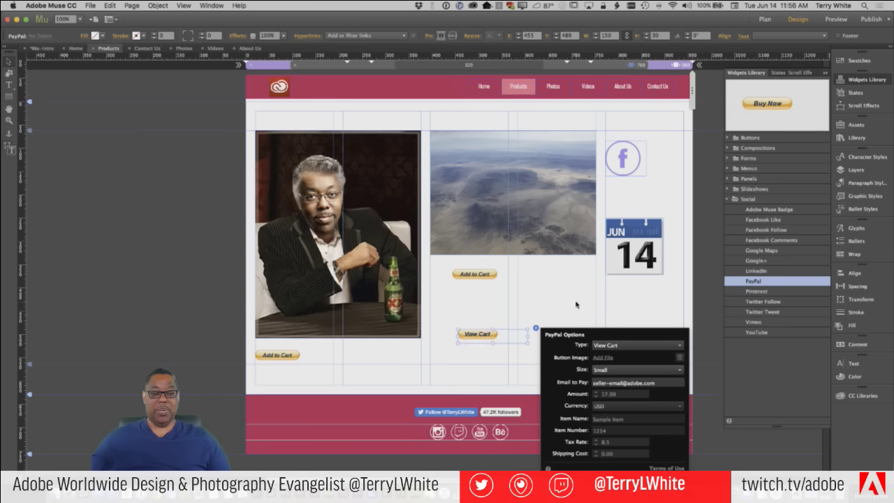
left_click(520, 314)
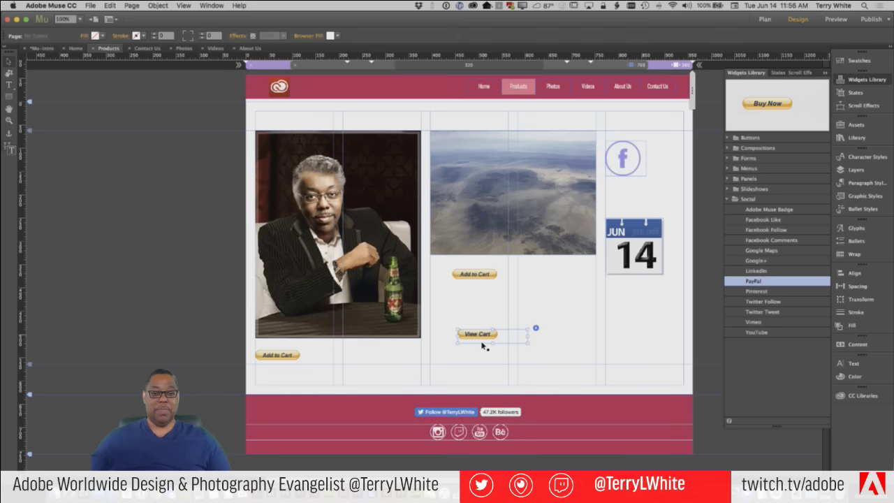
Align View Cart with the portrait's Add to Cart button and preview the page in the browser
left_click_drag(487, 338, 487, 359)
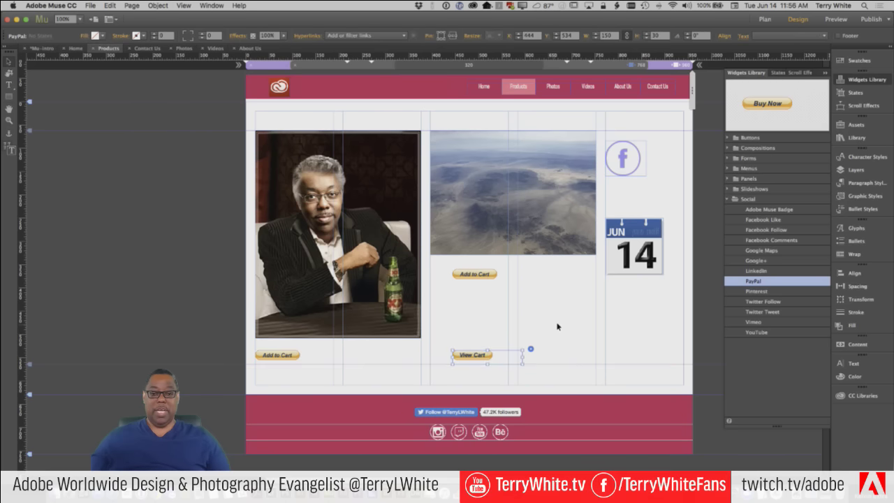
left_click(561, 325)
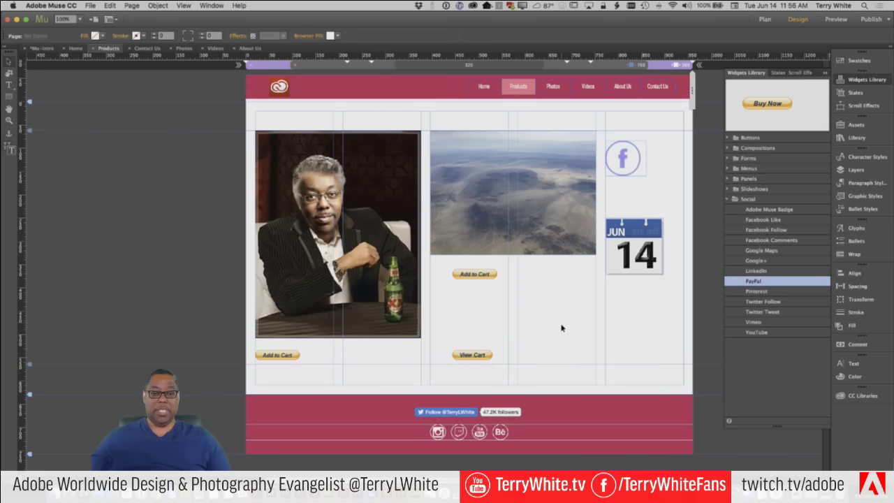
left_click(89, 5)
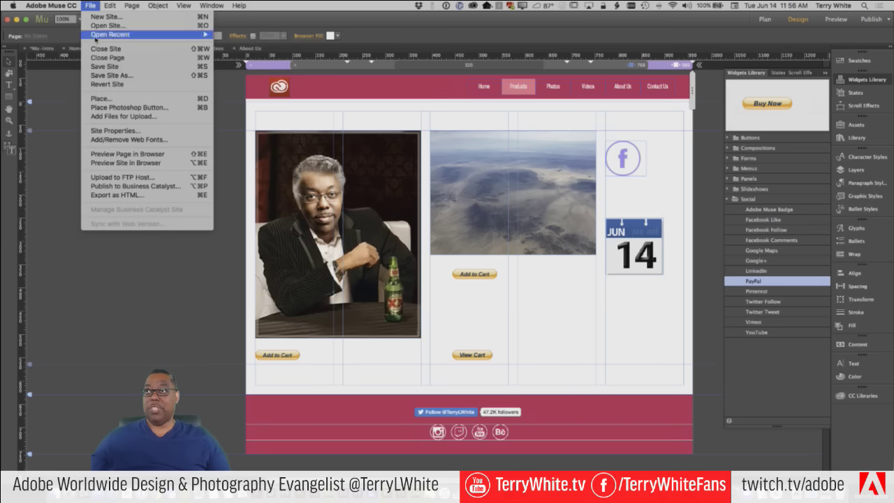
left_click(143, 155)
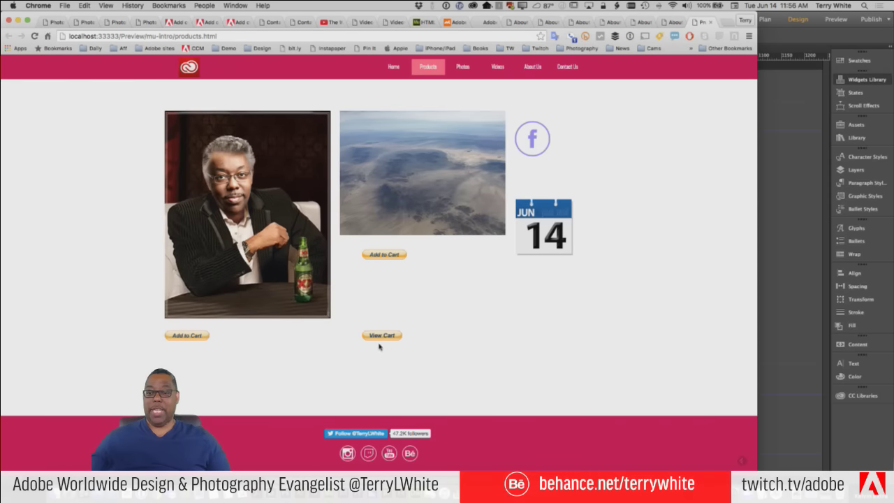
Add the $500.00 aerial photo item to the PayPal cart and return to the preview
left_click(383, 255)
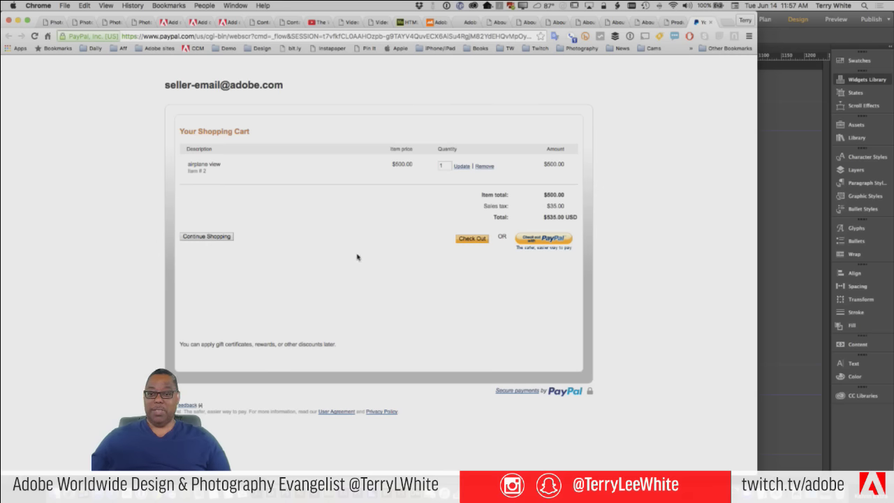
left_click(676, 23)
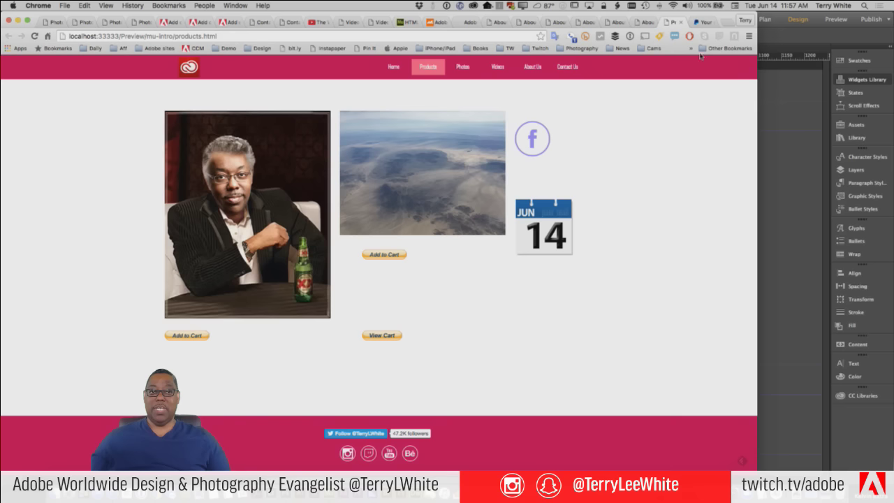
Confirm the $1,605.00 USD cart with both items, then switch back to Muse
left_click(702, 23)
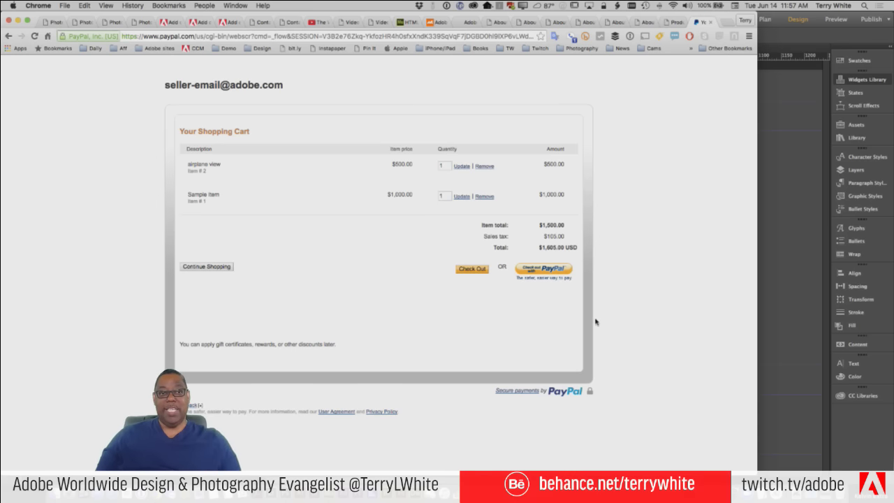
left_click(675, 26)
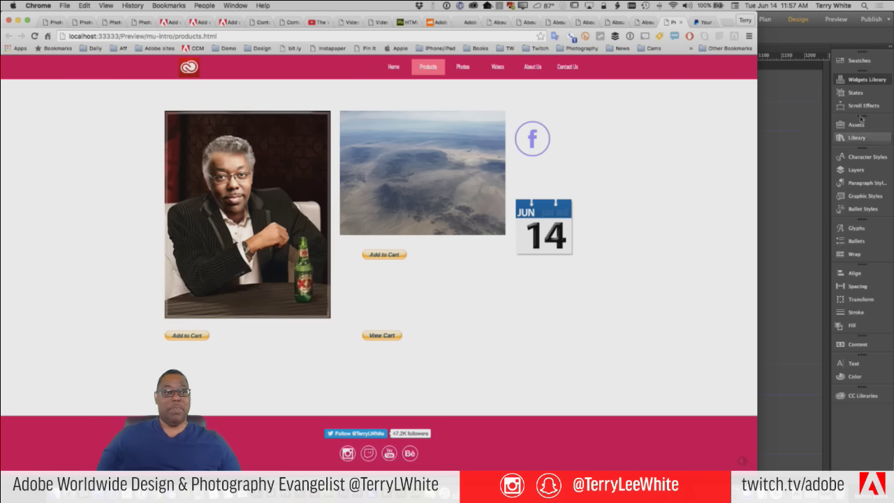
left_click(857, 137)
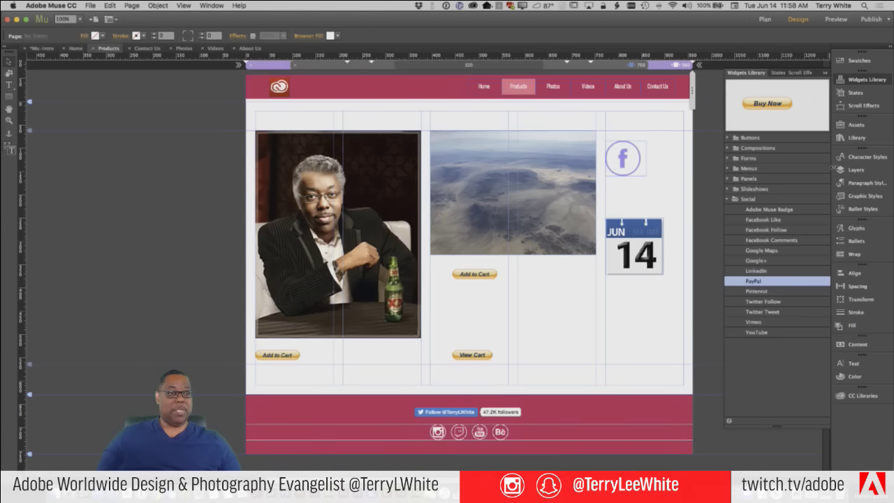
Open the Library panel's online link to load resources.muse.adobe.com's widget directory in Chrome
left_click(854, 139)
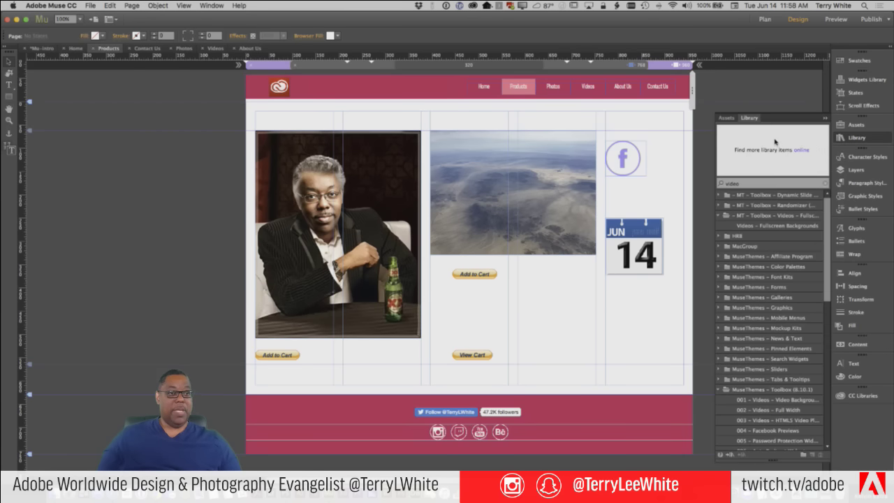
left_click(798, 151)
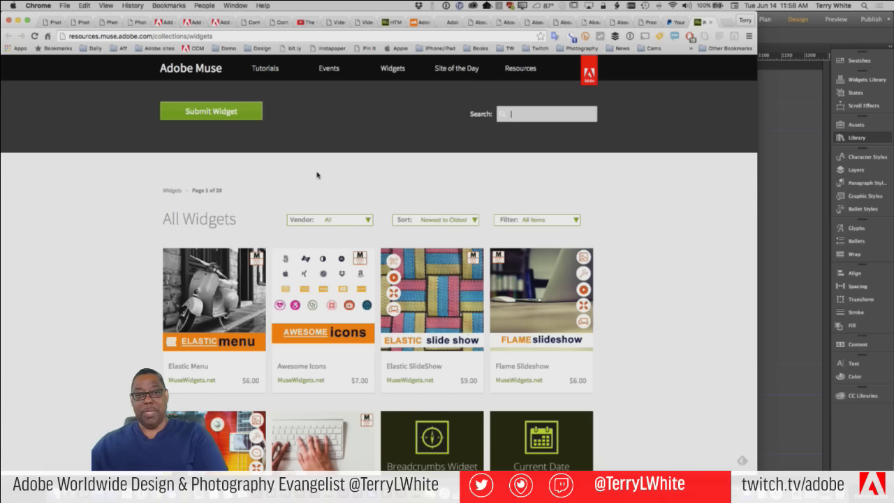
Search the Muse site for 'shopping cart' to list PayPal Shopping Cart, Ecwid eCommerce and similar widgets
type("show")
type("pp")
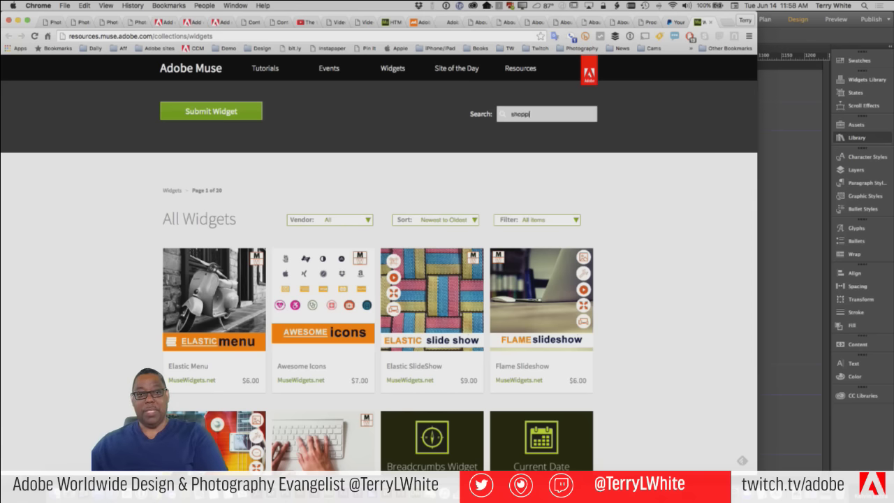
type("ing cart")
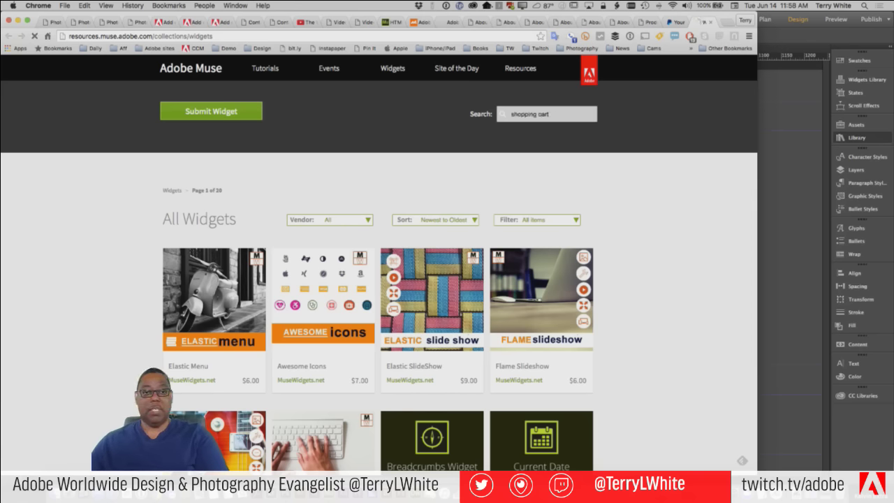
key("Return")
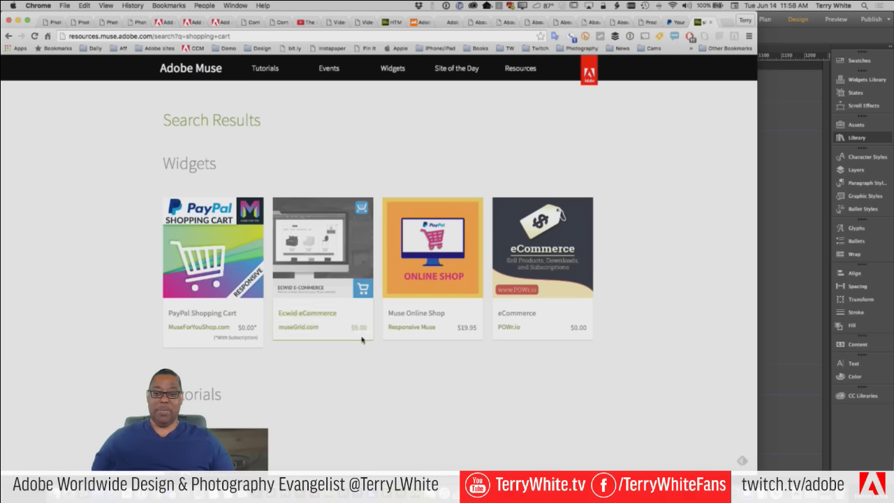
scroll(511, 395, "down", 5)
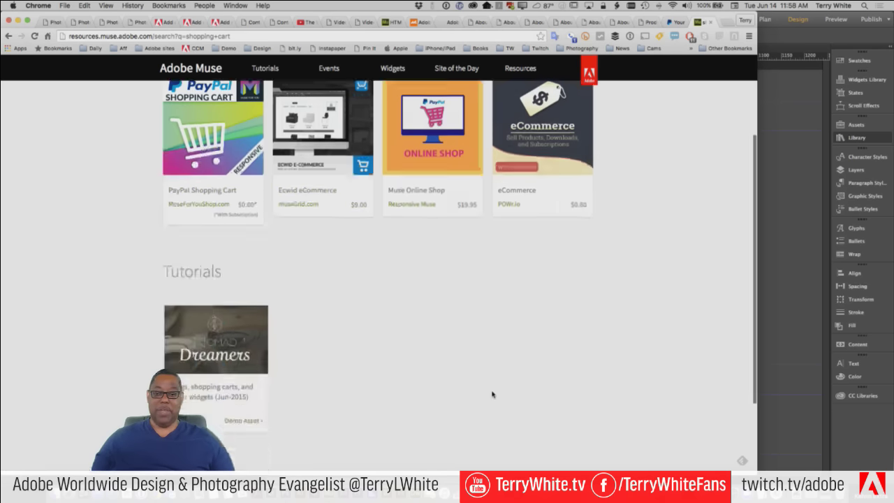
scroll(419, 349, "up", 3)
scroll(341, 316, "up", 3)
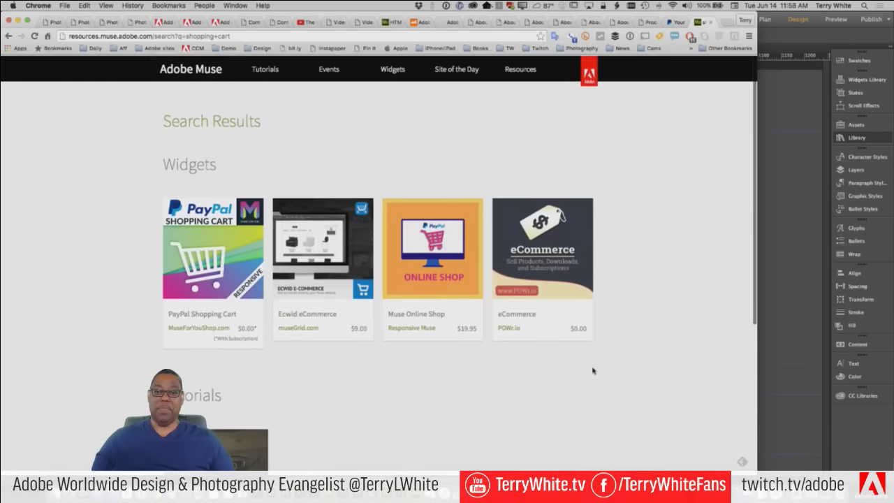